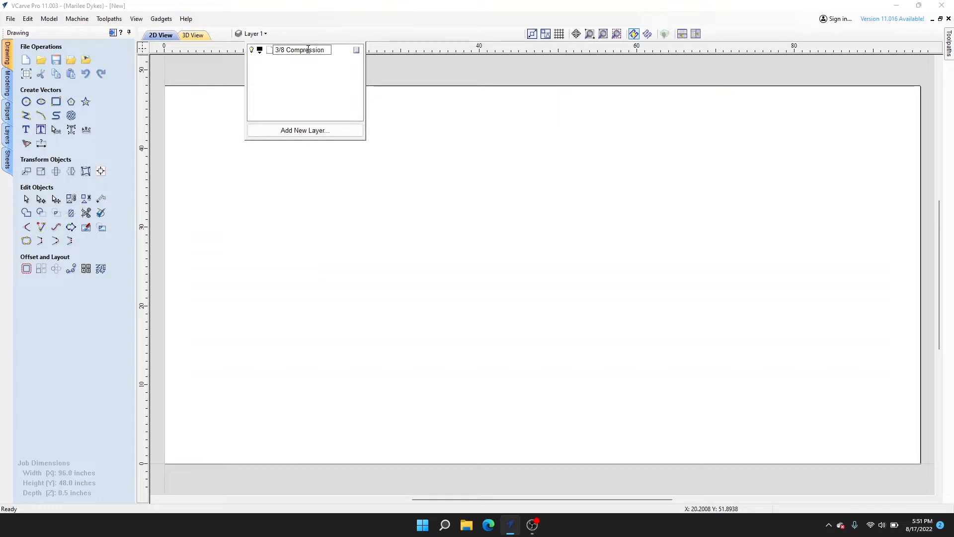
Step: Confirm the first layer's name as 3/8 Compression and set its color to orange
{"action": "left_click", "coordinate": [298, 88]}
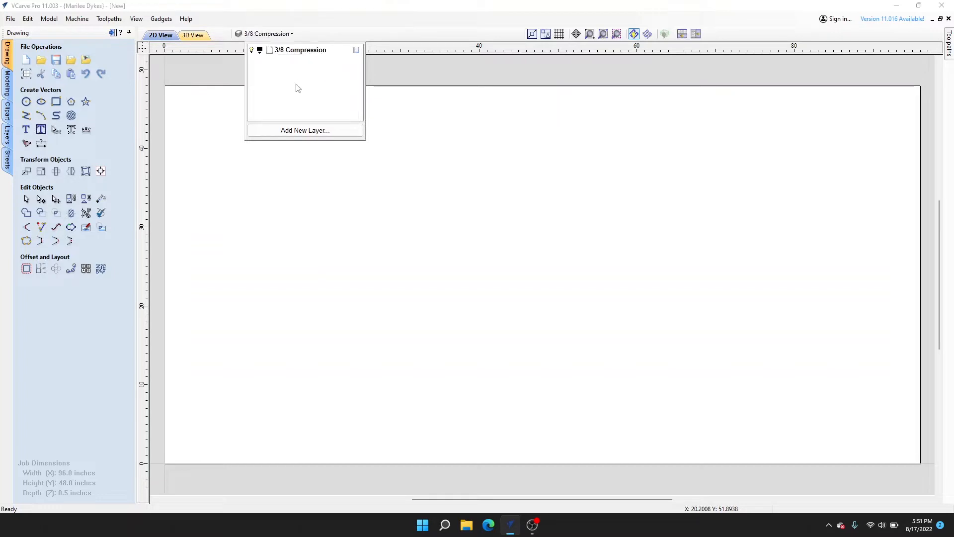
{"action": "left_click", "coordinate": [260, 50]}
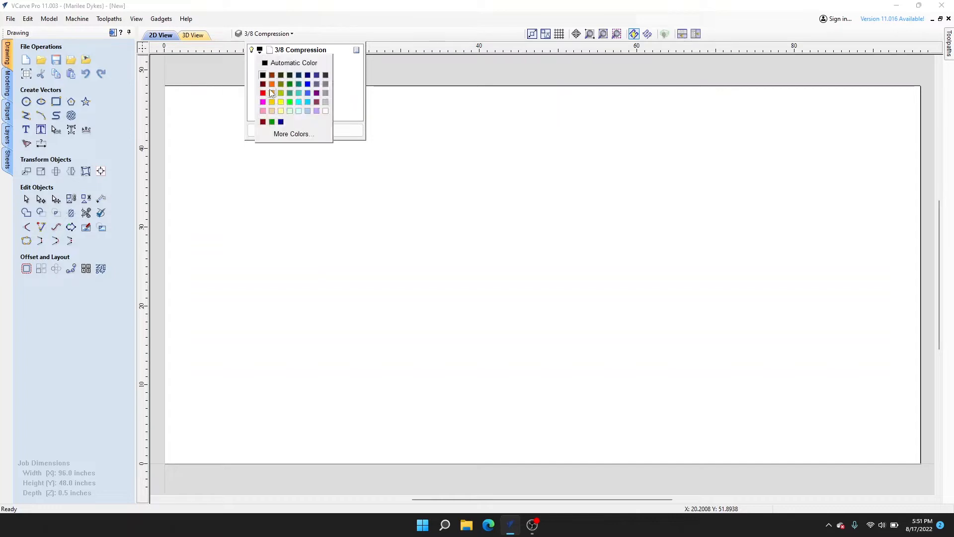
{"action": "left_click", "coordinate": [272, 93]}
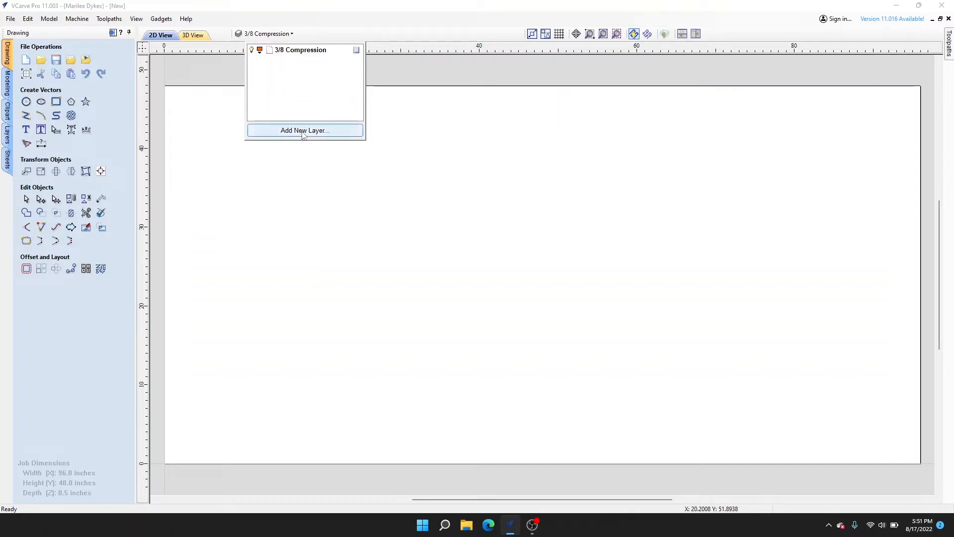
Step: Add a new layer named 1/2 End mill and set its color to blue
{"action": "left_click", "coordinate": [303, 130]}
{"action": "type", "text": "1/2 End mill"}
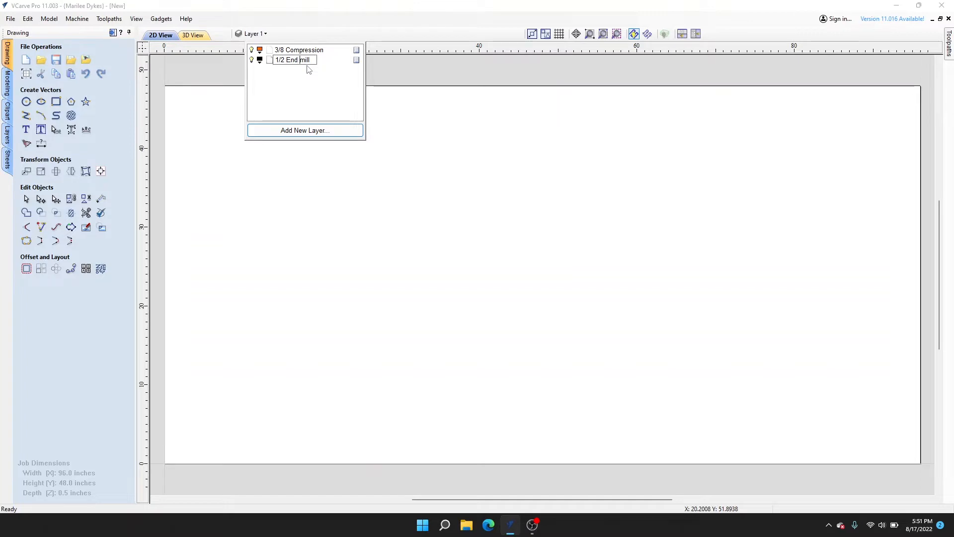
{"action": "key", "text": "Return"}
{"action": "left_click", "coordinate": [260, 60]}
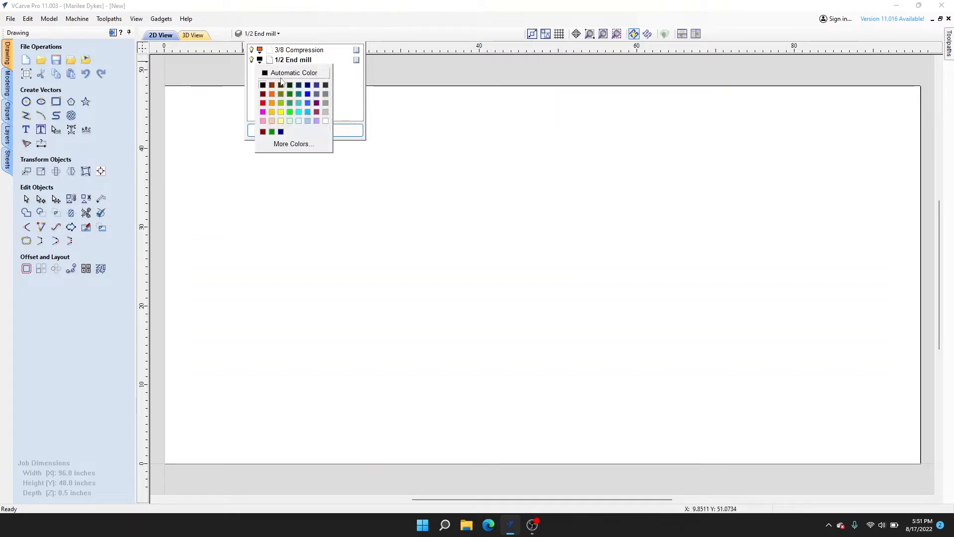
{"action": "left_click", "coordinate": [308, 95]}
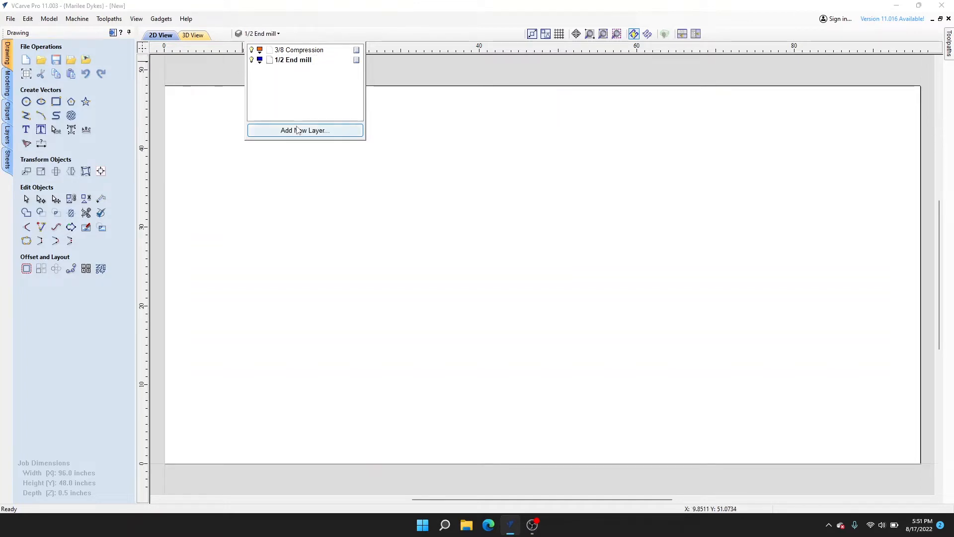
Step: Add a new layer named 5mm Drill Bit and set its color to teal
{"action": "left_click", "coordinate": [300, 131]}
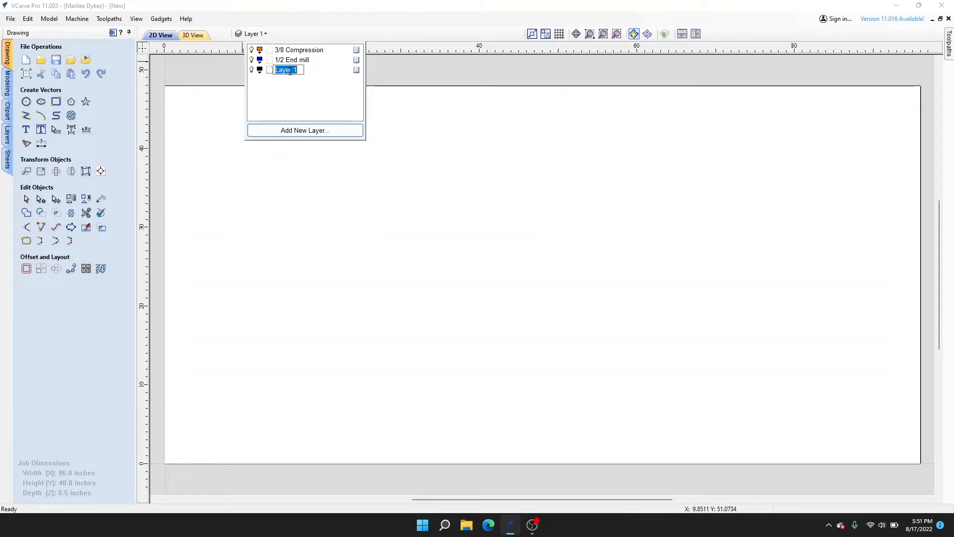
{"action": "type", "text": "5mm Drill Bit"}
{"action": "key", "text": "Return"}
{"action": "left_click", "coordinate": [260, 70]}
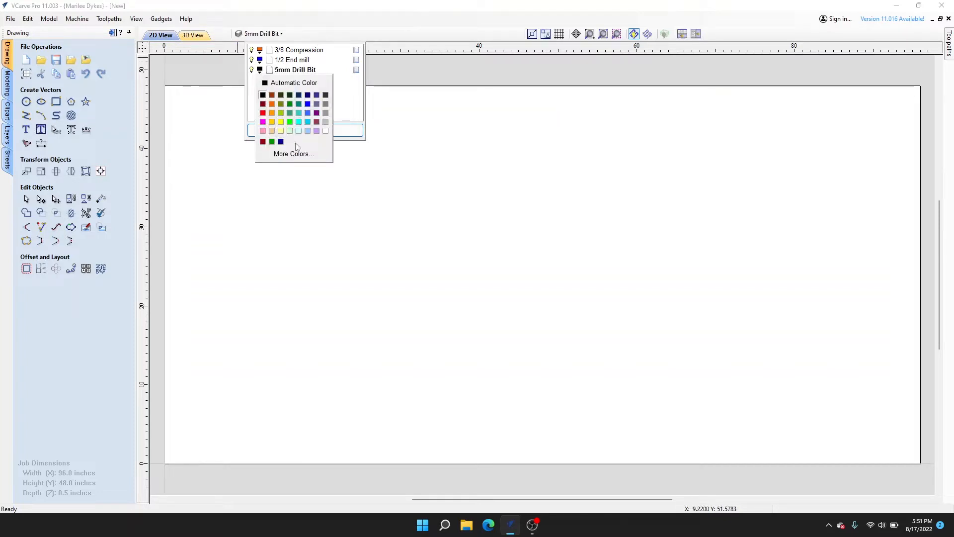
{"action": "left_click", "coordinate": [296, 110]}
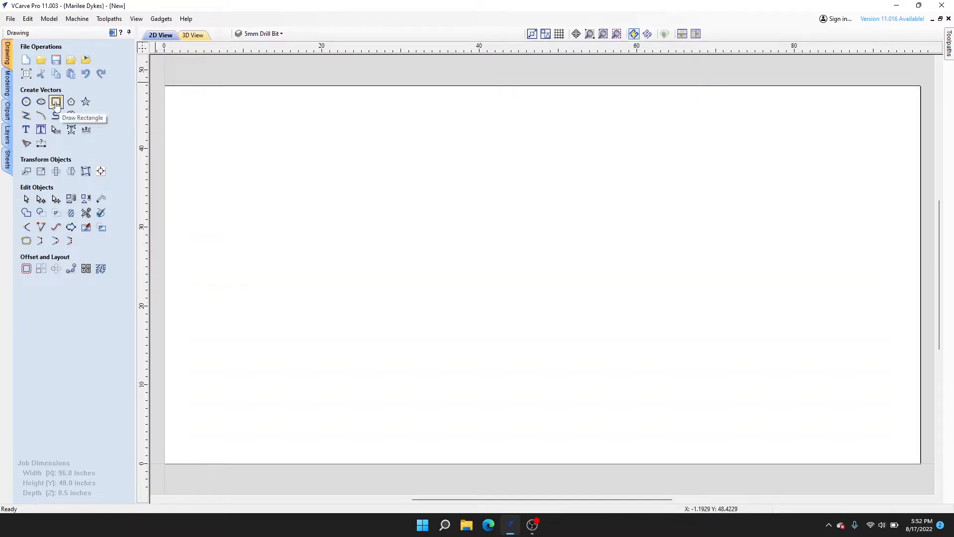
Step: Create a square-cornered rectangle 36 inches wide and 11.5 inches high, with its lower-left corner anchored at X 0, Y 0
{"action": "left_click", "coordinate": [55, 102]}
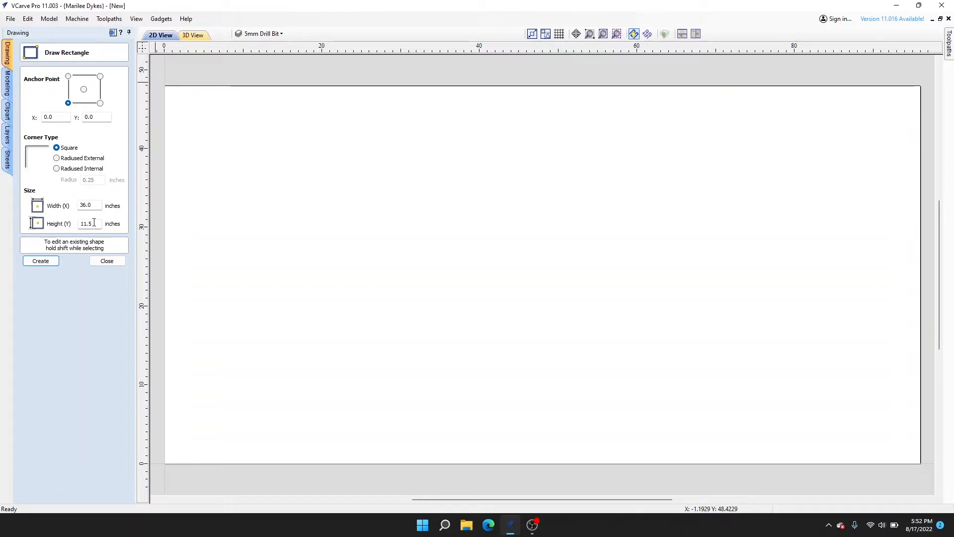
{"action": "left_click", "coordinate": [39, 261]}
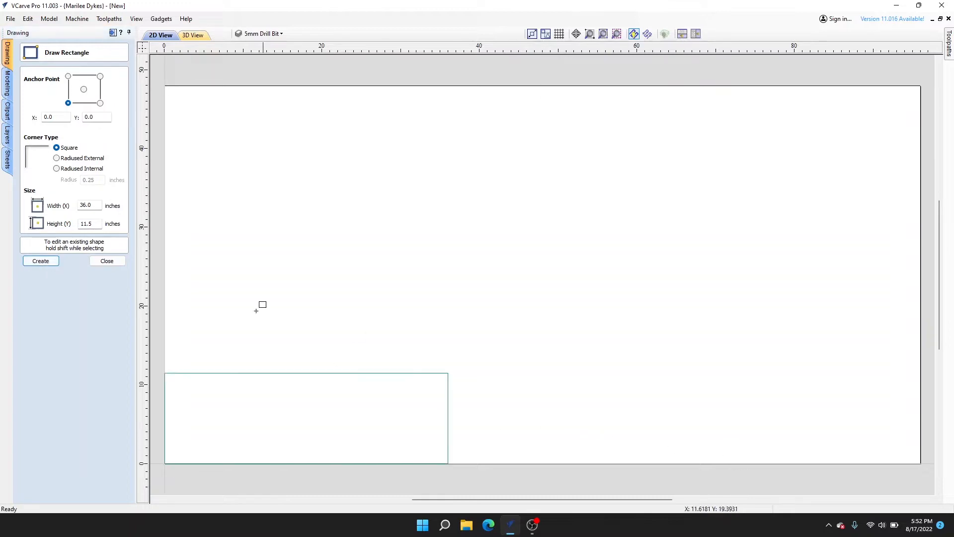
{"action": "left_click", "coordinate": [105, 261]}
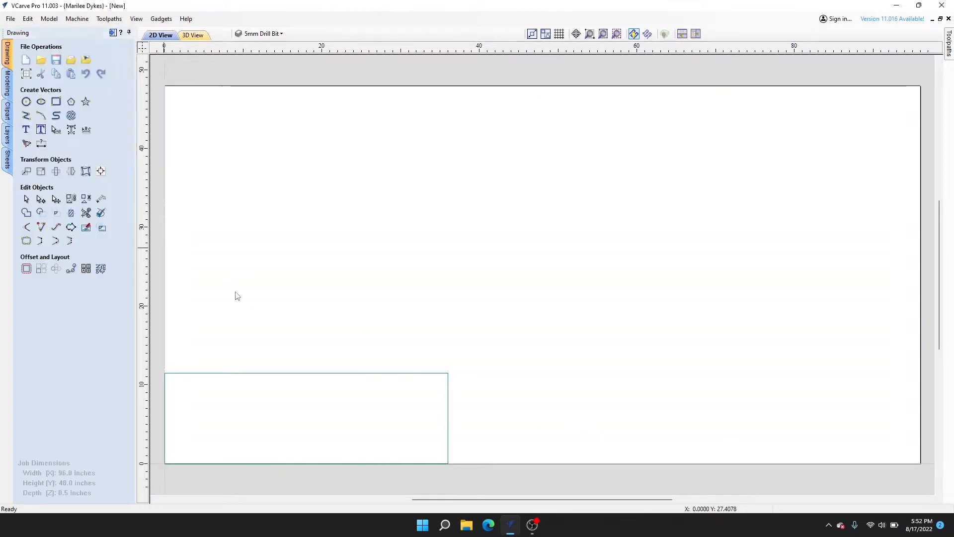
Step: Make 3/8 Compression the active layer and move the rectangle onto it
{"action": "left_click", "coordinate": [287, 34]}
{"action": "left_click", "coordinate": [278, 47]}
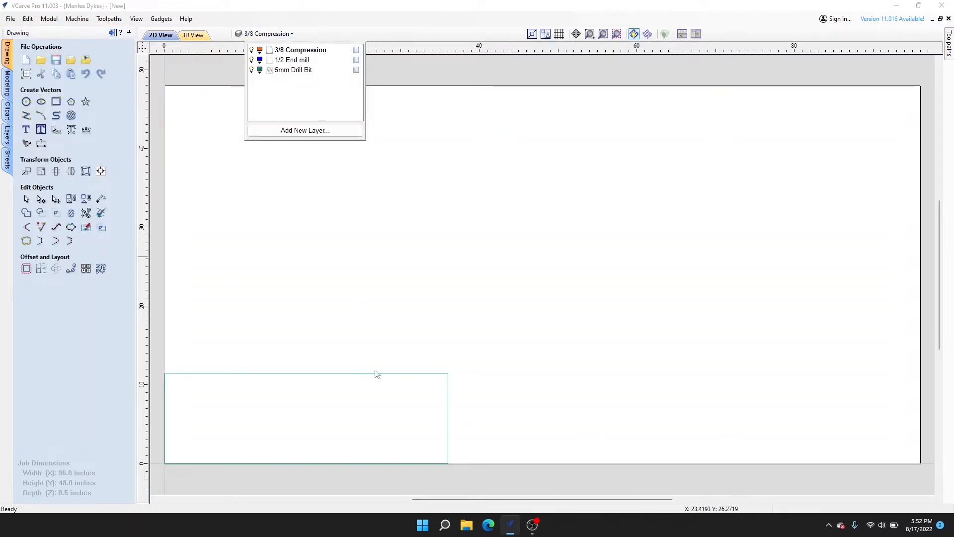
{"action": "middle_click_drag", "start_coordinate": [381, 339], "coordinate": [372, 278]}
{"action": "right_click", "coordinate": [366, 282]}
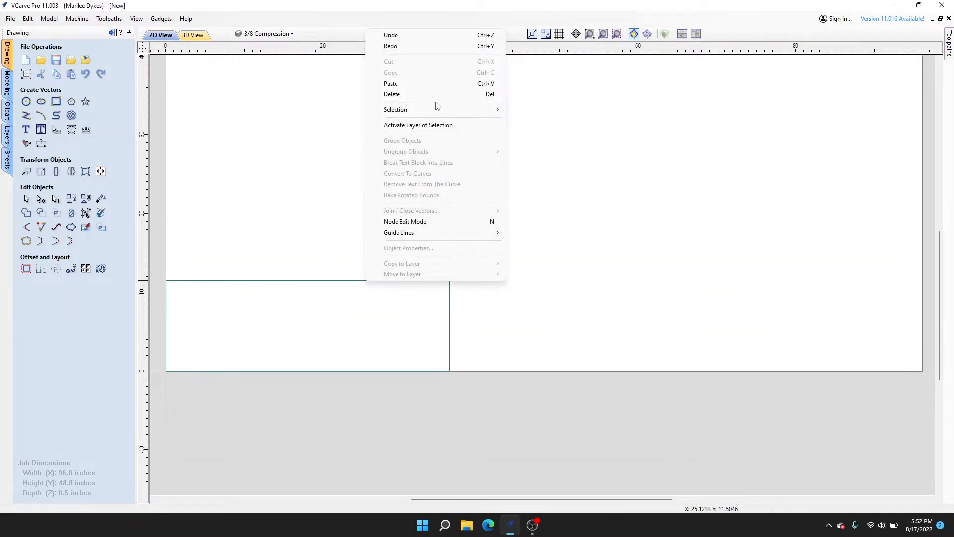
{"action": "left_click", "coordinate": [206, 365]}
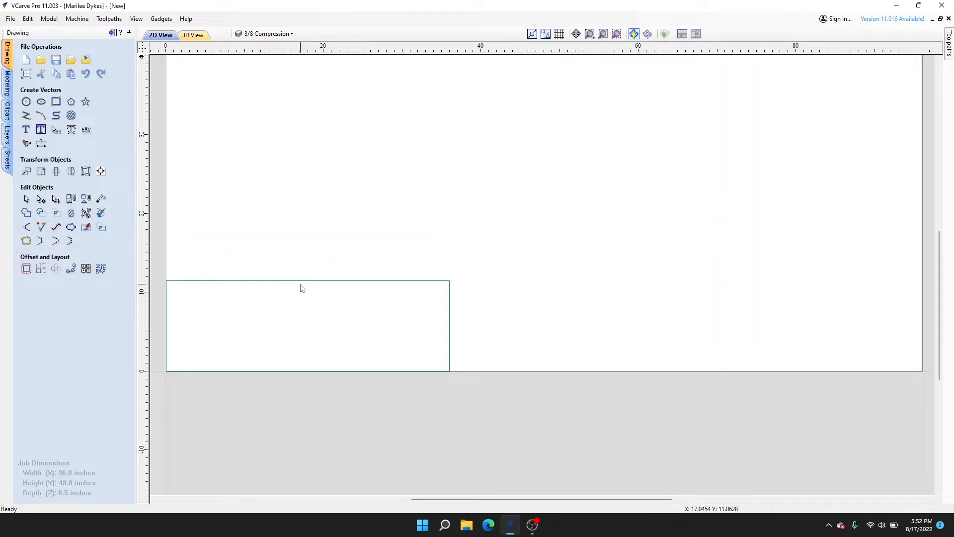
{"action": "left_click", "coordinate": [301, 282]}
{"action": "right_click", "coordinate": [302, 281]}
{"action": "mouse_move", "coordinate": [387, 280]}
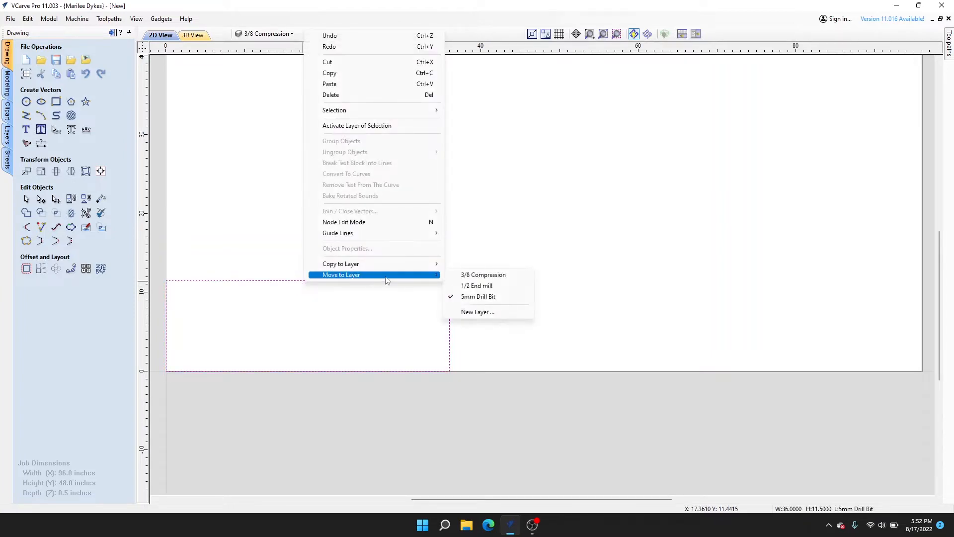
{"action": "left_click", "coordinate": [481, 275]}
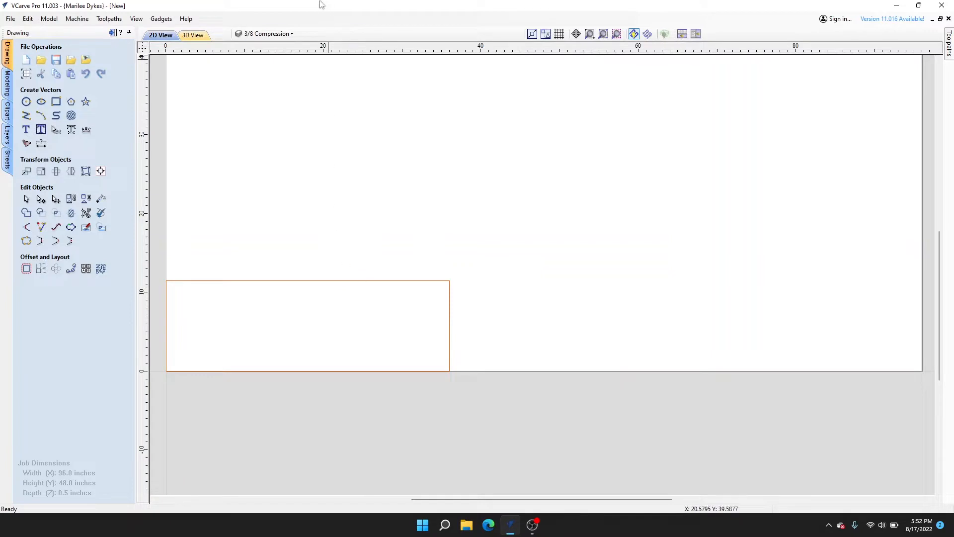
Step: Make 1/2 End mill the active layer
{"action": "left_click", "coordinate": [299, 35]}
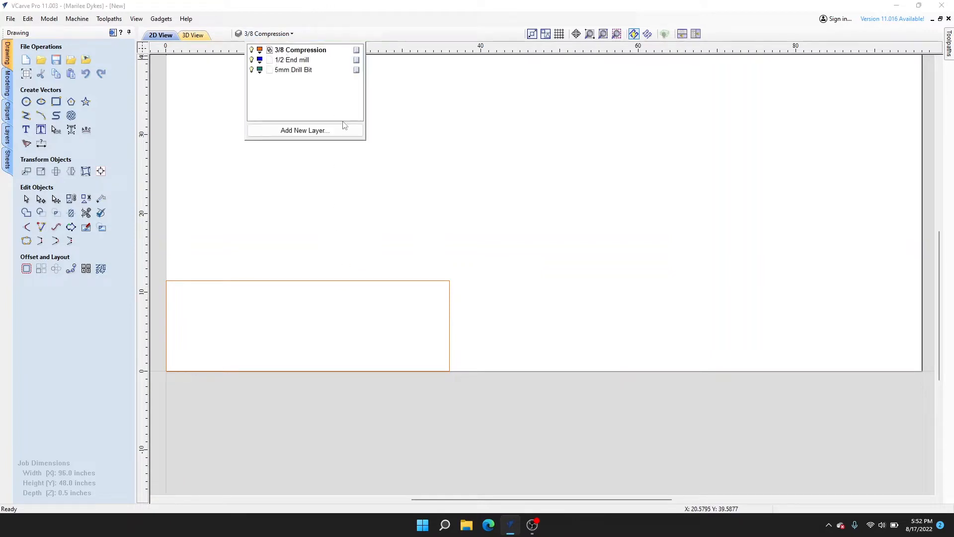
{"action": "left_click", "coordinate": [220, 233]}
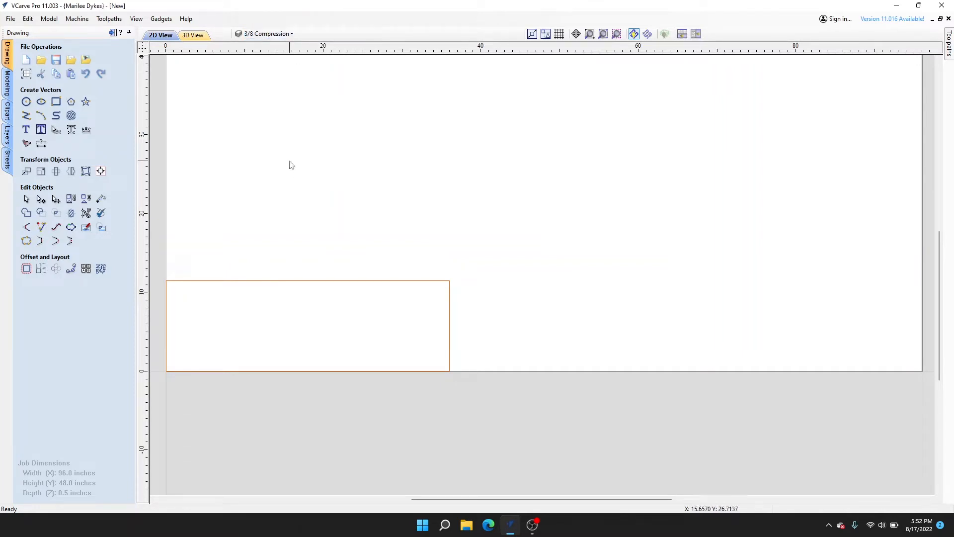
{"action": "left_click", "coordinate": [293, 34]}
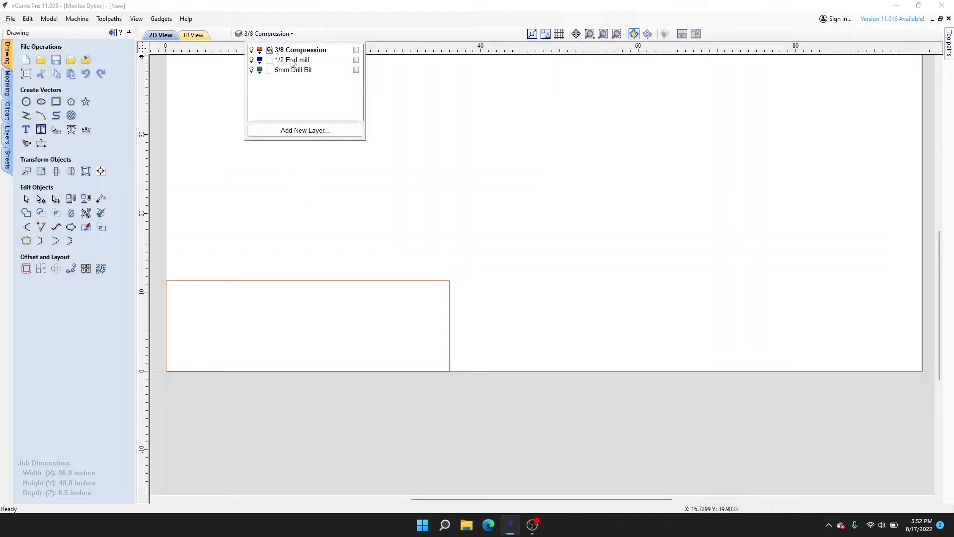
{"action": "left_click", "coordinate": [292, 60]}
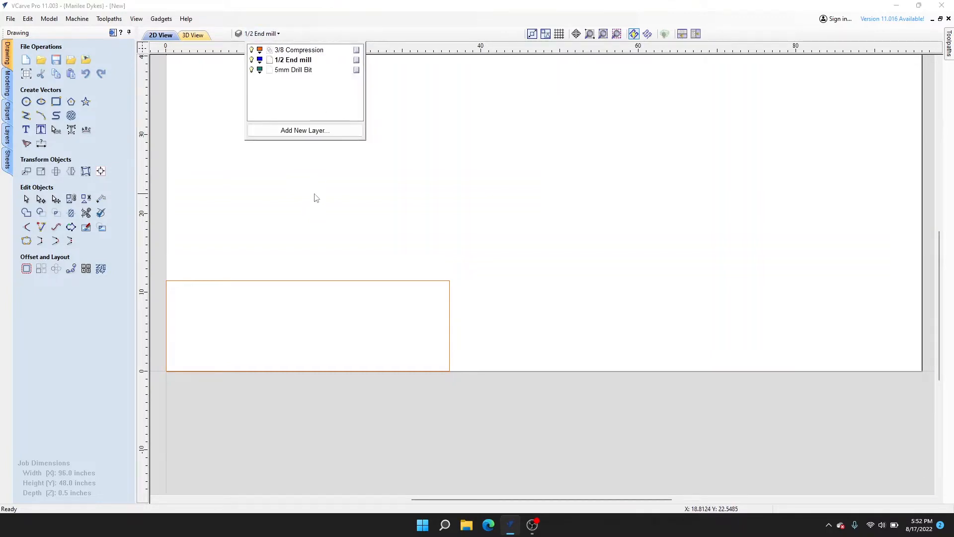
Step: Insert a horizontal guide line across the rectangle and set its position to 0.5 inches
{"action": "right_click", "coordinate": [166, 347]}
{"action": "mouse_move", "coordinate": [239, 294]}
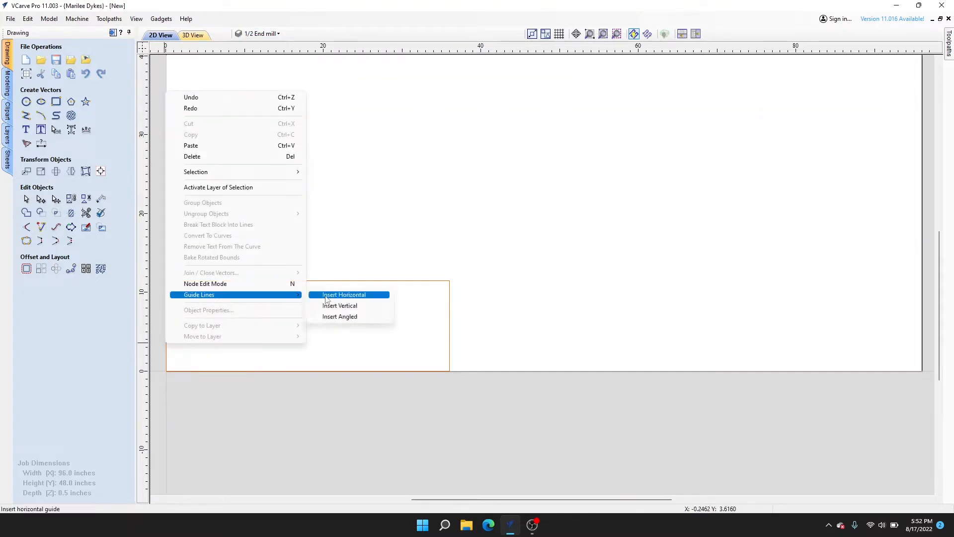
{"action": "left_click", "coordinate": [356, 299]}
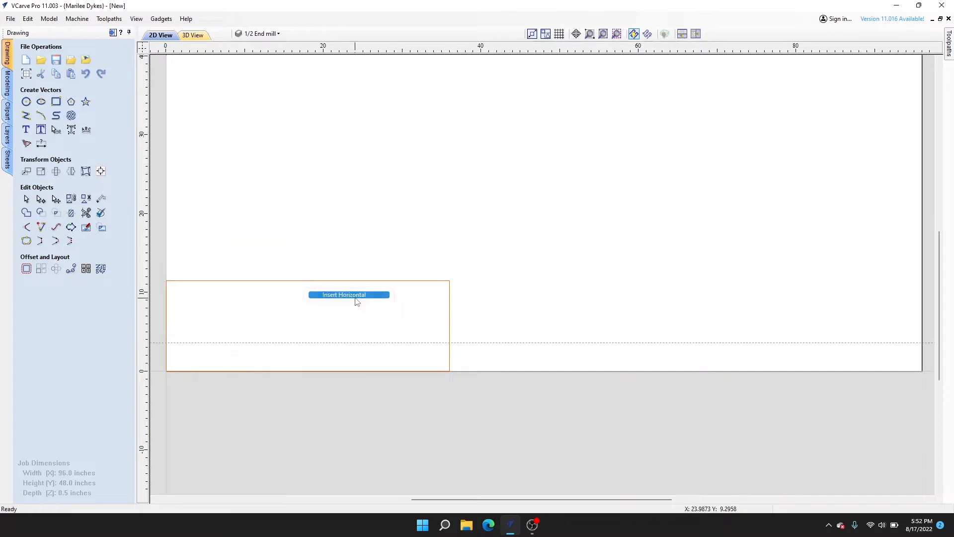
{"action": "double_click", "coordinate": [485, 342]}
{"action": "double_click", "coordinate": [478, 183]}
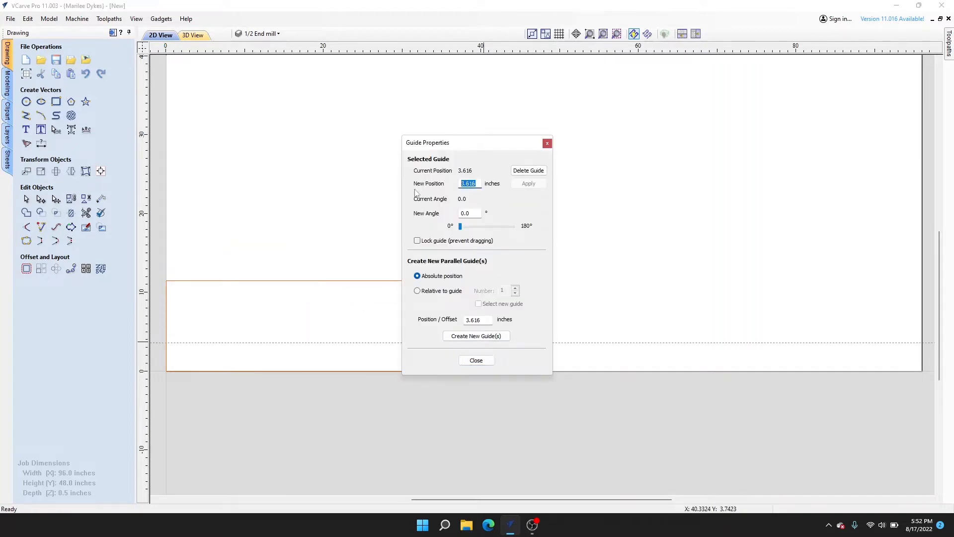
{"action": "type", "text": "0.5"}
{"action": "left_click", "coordinate": [528, 184]}
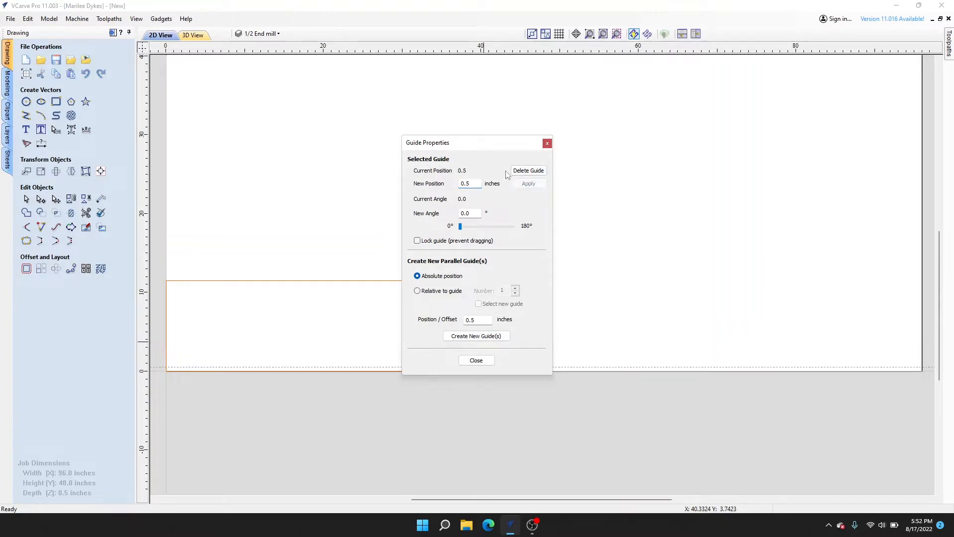
{"action": "left_click", "coordinate": [475, 359]}
Step: Turn on the grid in the 2D view
{"action": "scroll", "coordinate": [292, 392], "scroll_direction": "up", "scroll_amount": 3}
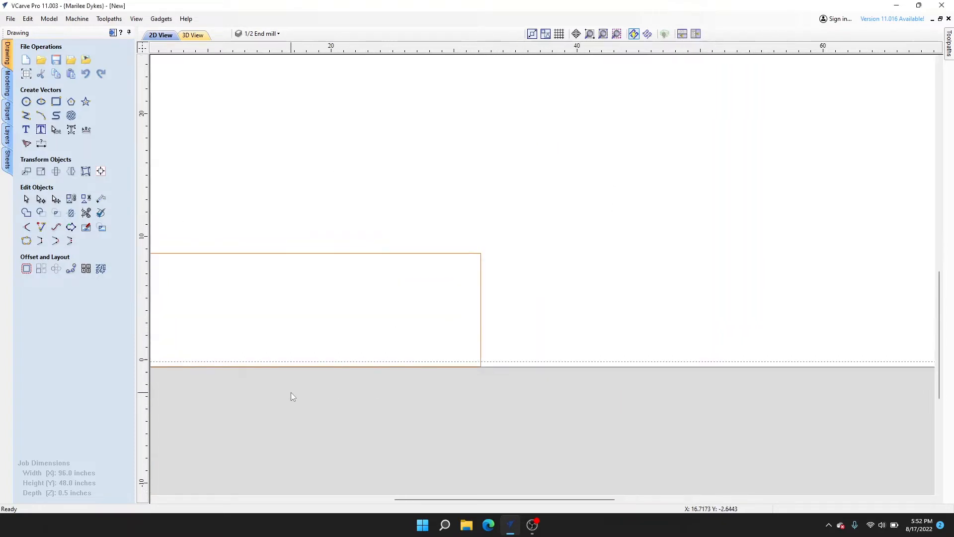
{"action": "middle_click_drag", "start_coordinate": [402, 357], "coordinate": [466, 366]}
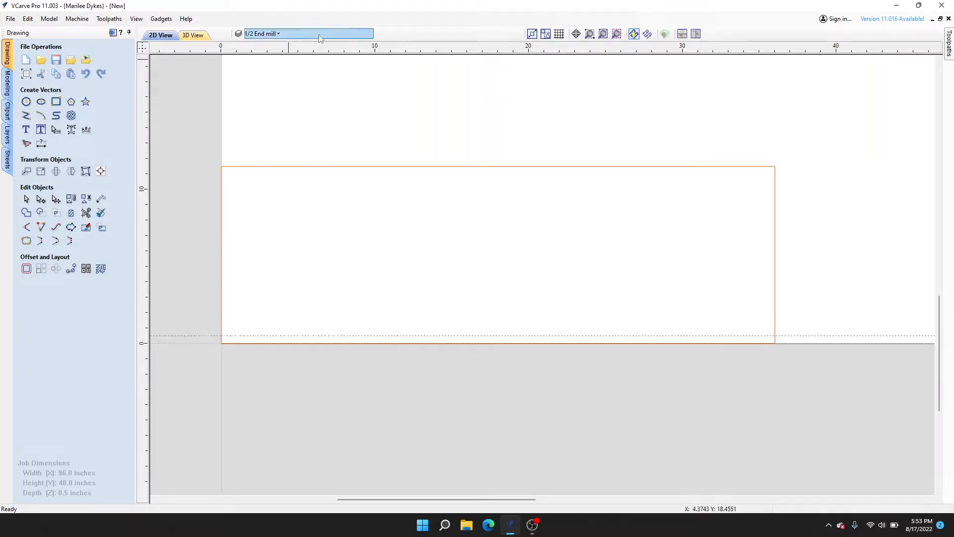
{"action": "middle_click_drag", "start_coordinate": [402, 318], "coordinate": [379, 319]}
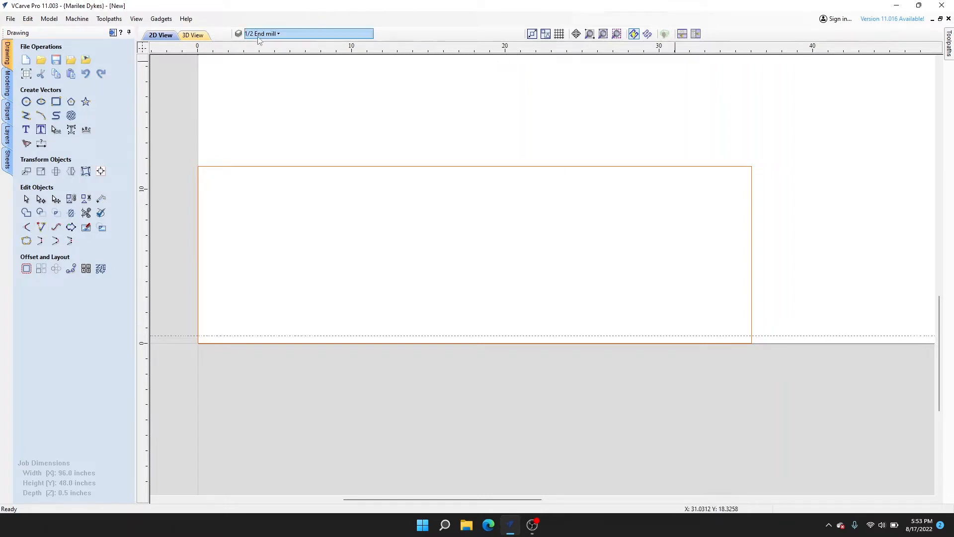
{"action": "left_click", "coordinate": [559, 34]}
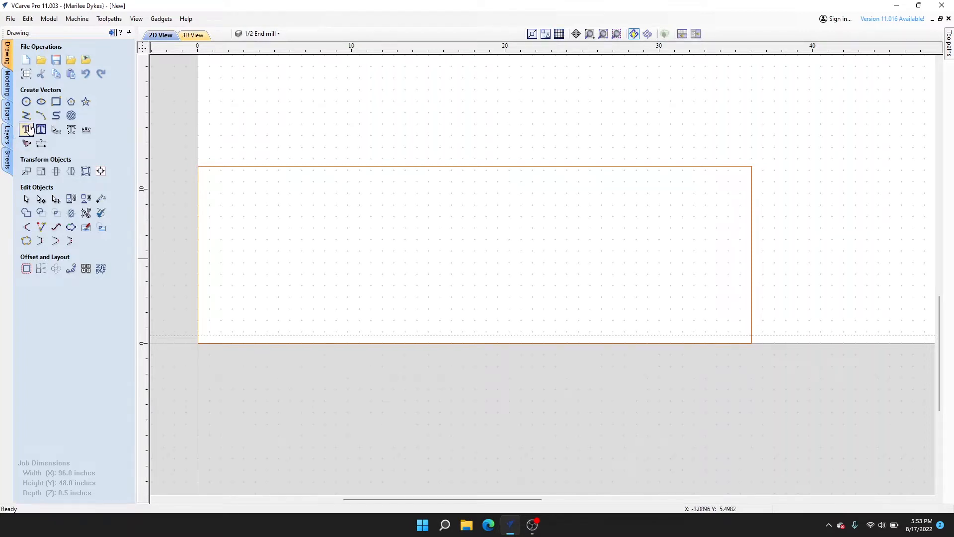
Step: Draw a straight line along the 0.5-inch guide from the rectangle's left edge to its right edge at X 36
{"action": "left_click", "coordinate": [29, 123]}
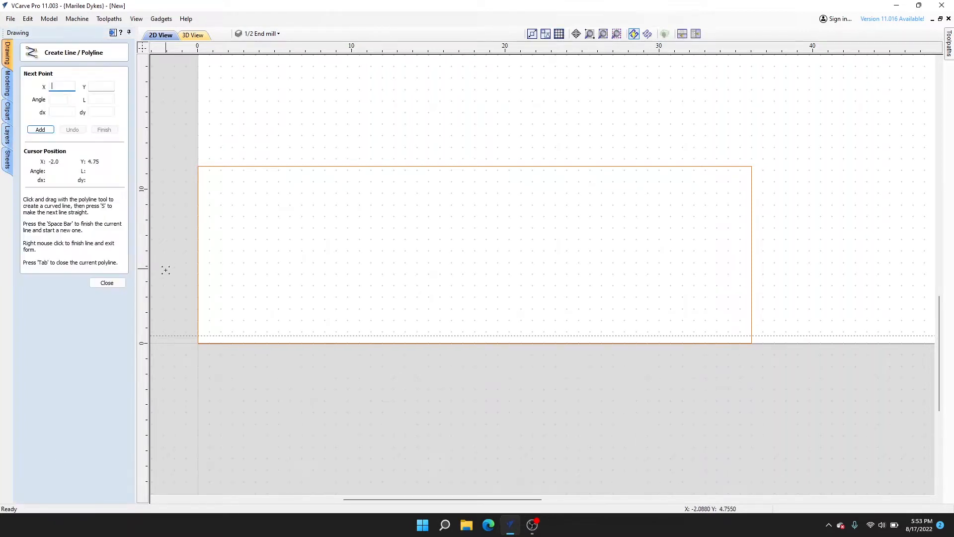
{"action": "scroll", "coordinate": [197, 343], "scroll_direction": "up", "scroll_amount": 5}
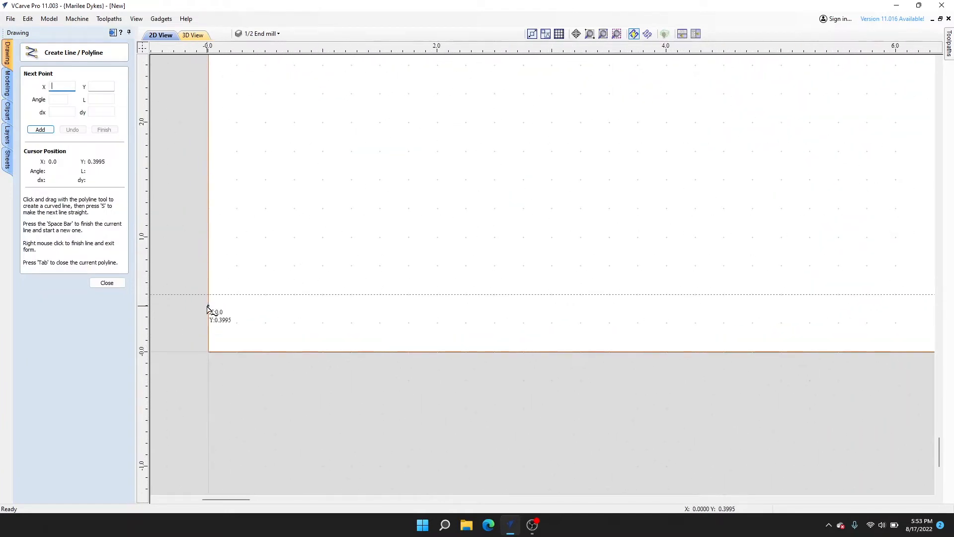
{"action": "left_click", "coordinate": [232, 295]}
{"action": "scroll", "coordinate": [550, 281], "scroll_direction": "down", "scroll_amount": 4}
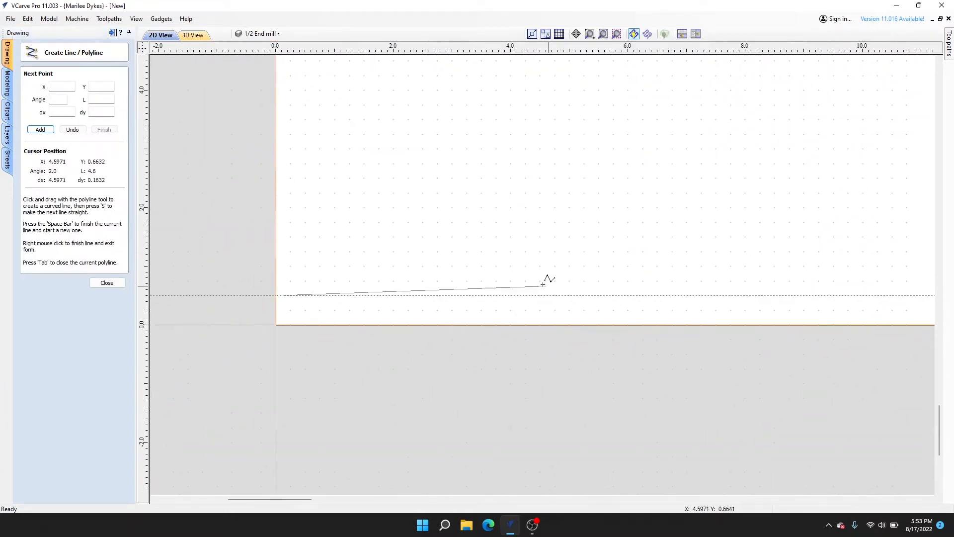
{"action": "scroll", "coordinate": [251, 298], "scroll_direction": "up", "scroll_amount": 1}
{"action": "scroll", "coordinate": [714, 295], "scroll_direction": "down", "scroll_amount": 2}
{"action": "middle_click_drag", "start_coordinate": [714, 295], "coordinate": [225, 313]}
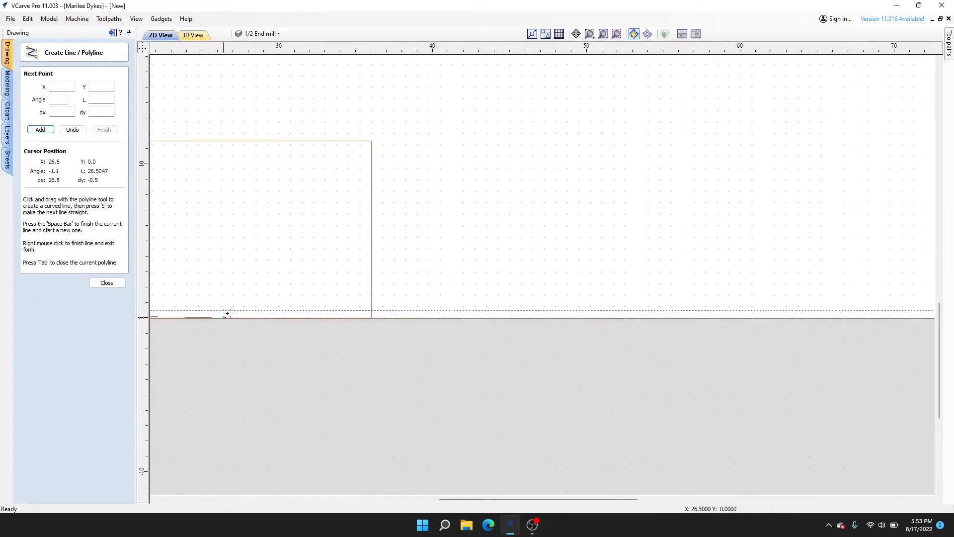
{"action": "scroll", "coordinate": [414, 312], "scroll_direction": "up", "scroll_amount": 8}
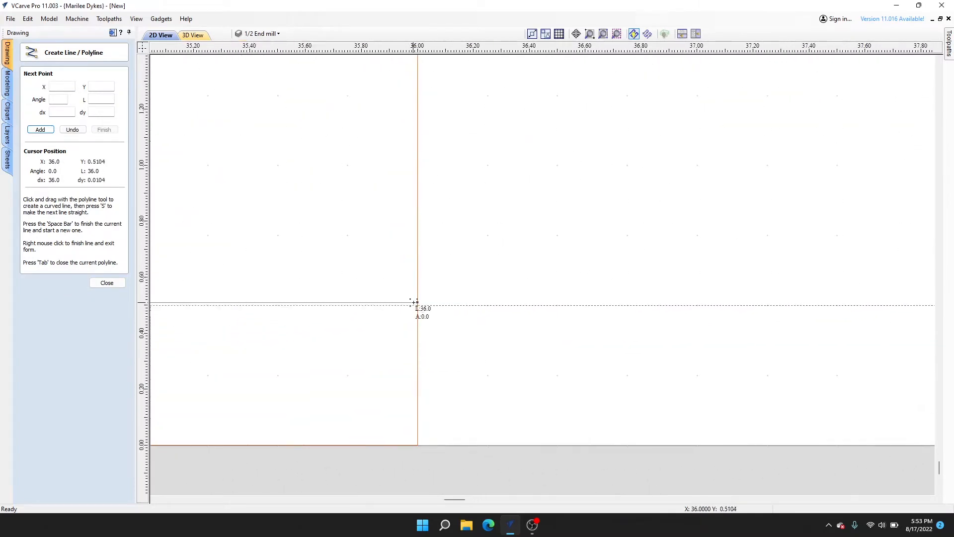
{"action": "left_click", "coordinate": [417, 306]}
{"action": "right_click", "coordinate": [465, 311]}
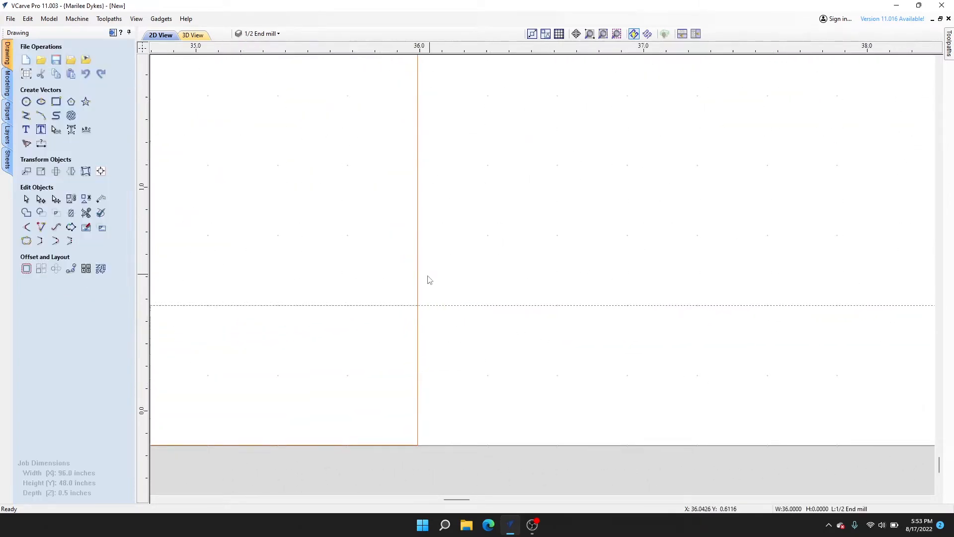
Step: Delete the horizontal guide line at 0.5 inches and turn off the grid in the 2D view
{"action": "scroll", "coordinate": [428, 278], "scroll_direction": "down", "scroll_amount": 3}
{"action": "double_click", "coordinate": [437, 284]}
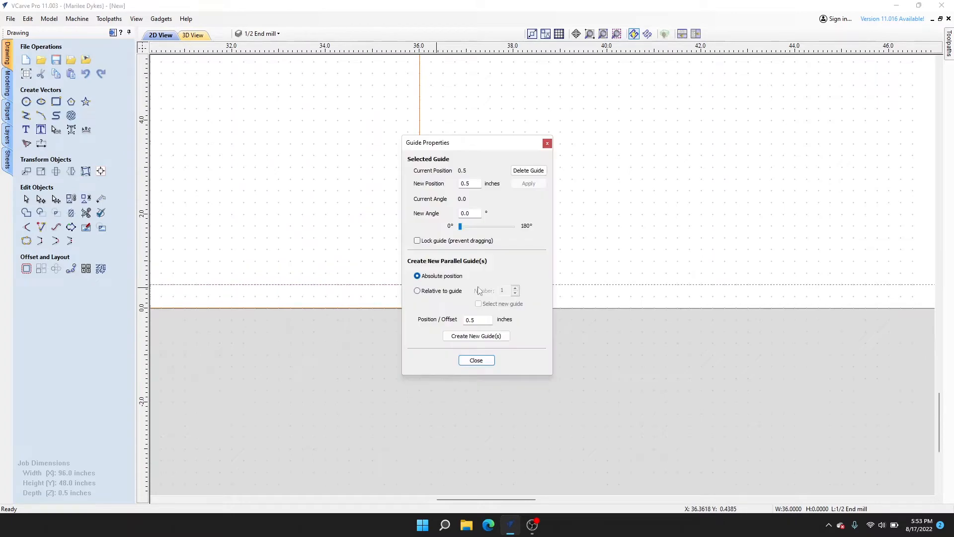
{"action": "left_click", "coordinate": [528, 171]}
{"action": "scroll", "coordinate": [507, 230], "scroll_direction": "down", "scroll_amount": 6}
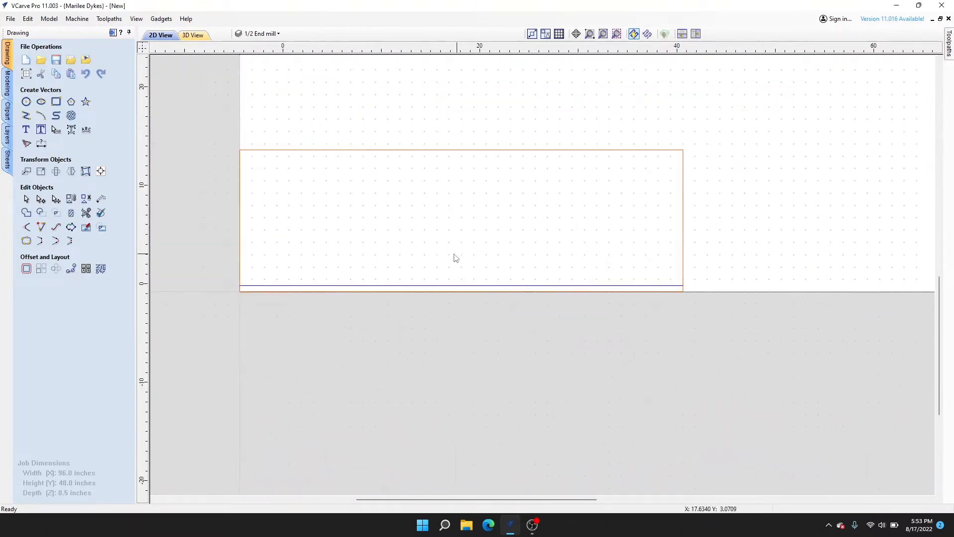
{"action": "scroll", "coordinate": [456, 253], "scroll_direction": "down", "scroll_amount": 2}
{"action": "scroll", "coordinate": [467, 270], "scroll_direction": "up", "scroll_amount": 3}
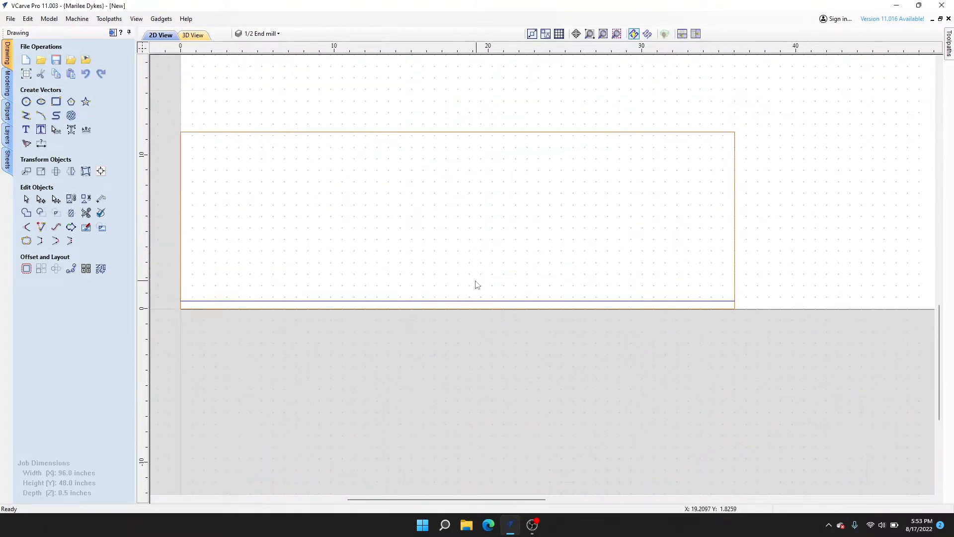
{"action": "left_click", "coordinate": [559, 35]}
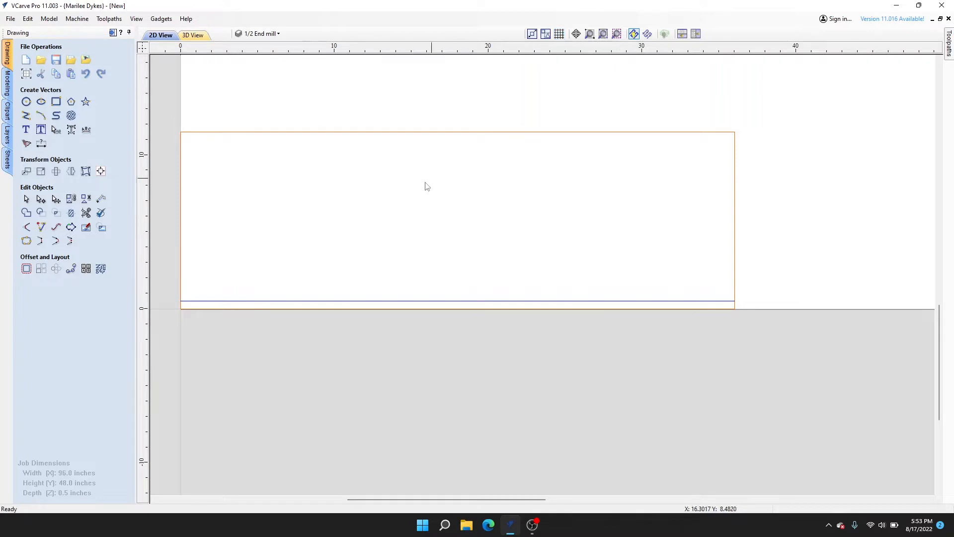
Step: Insert a vertical guide line near the rectangle's left edge and set its position to 0.75 inches
{"action": "right_click", "coordinate": [180, 198]}
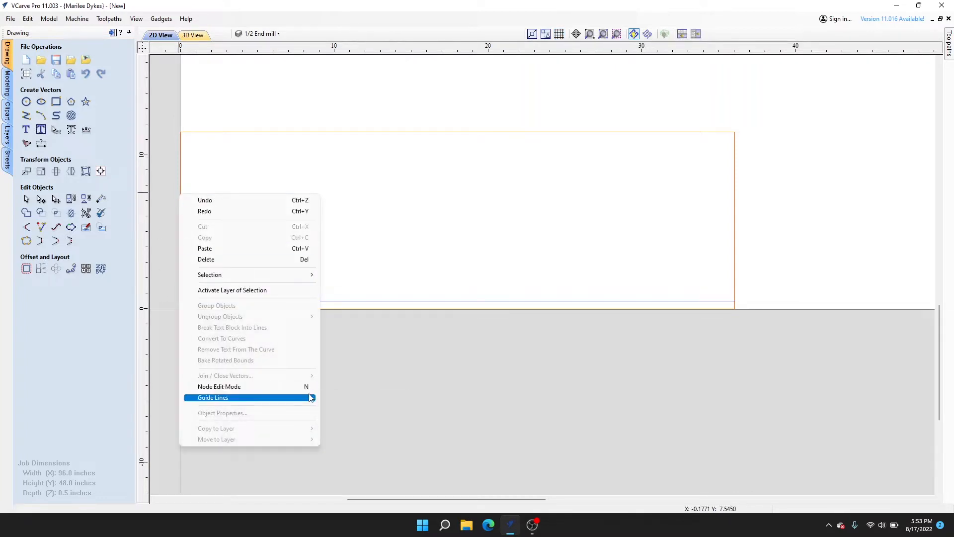
{"action": "left_click", "coordinate": [354, 409]}
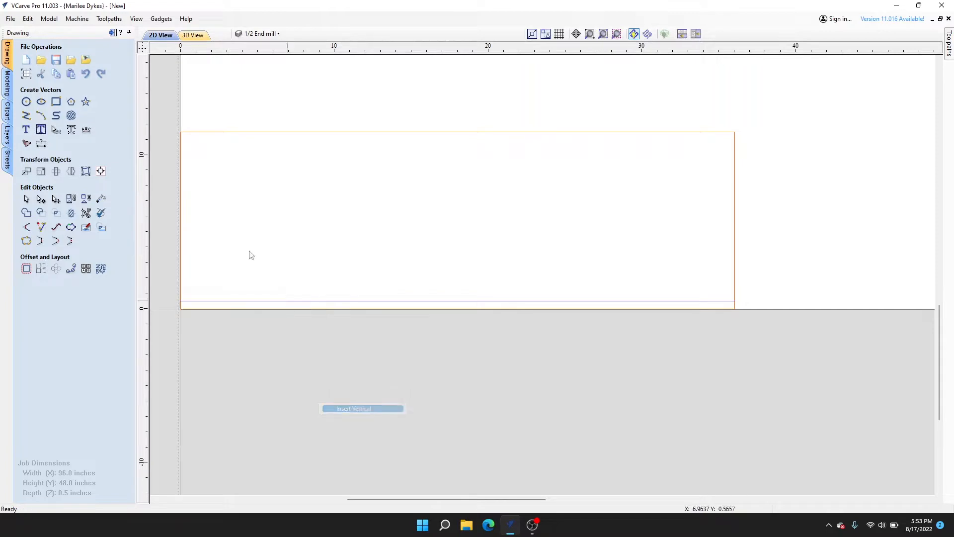
{"action": "double_click", "coordinate": [181, 106]}
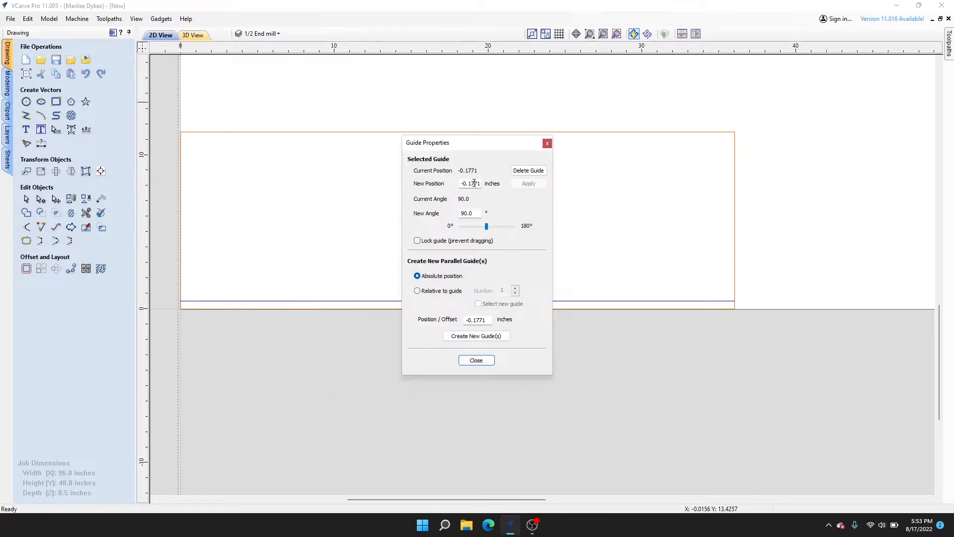
{"action": "left_click_drag", "start_coordinate": [481, 184], "coordinate": [404, 194]}
{"action": "type", "text": "0.75"}
{"action": "left_click", "coordinate": [529, 184]}
{"action": "left_click", "coordinate": [480, 360]}
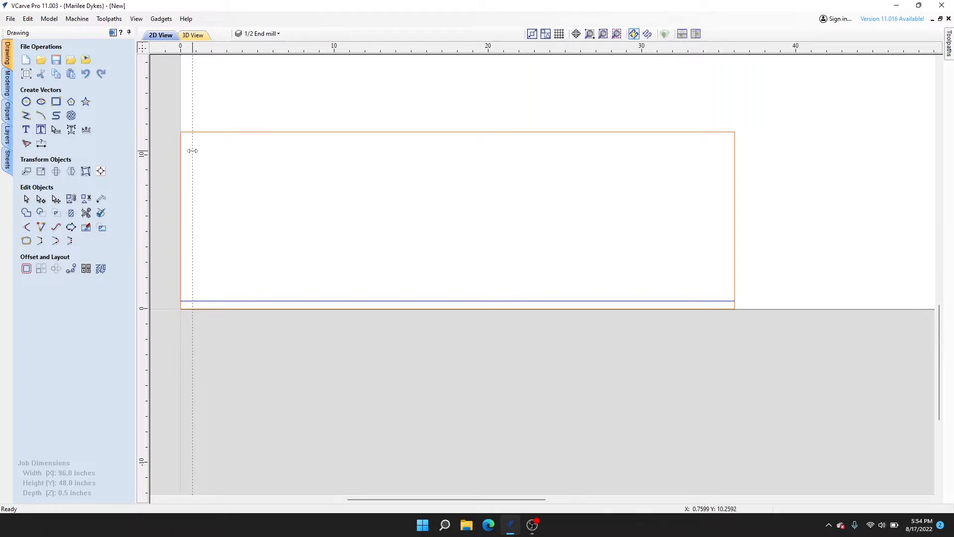
Step: Insert a second vertical guide line and set its position to 35.25 inches
{"action": "right_click", "coordinate": [180, 184]}
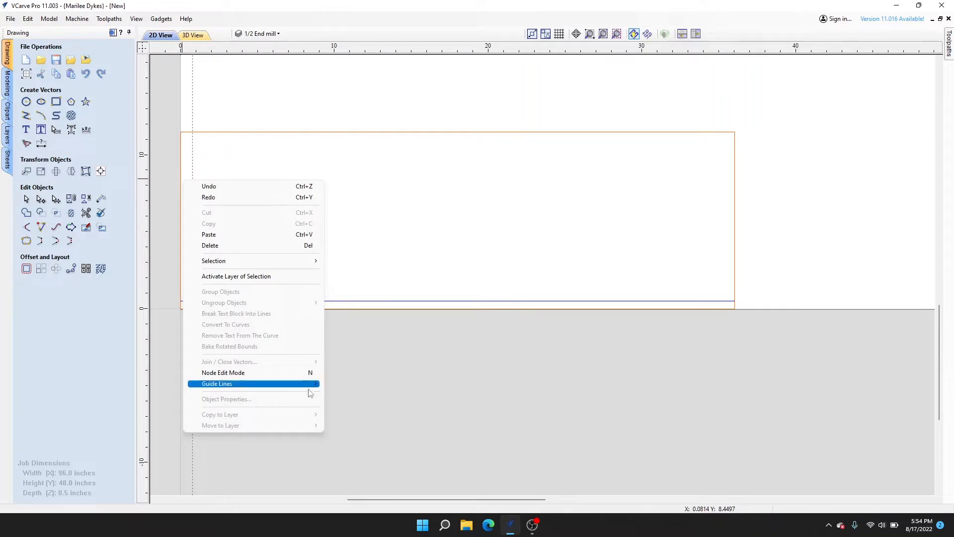
{"action": "mouse_move", "coordinate": [308, 386]}
{"action": "left_click", "coordinate": [348, 395]}
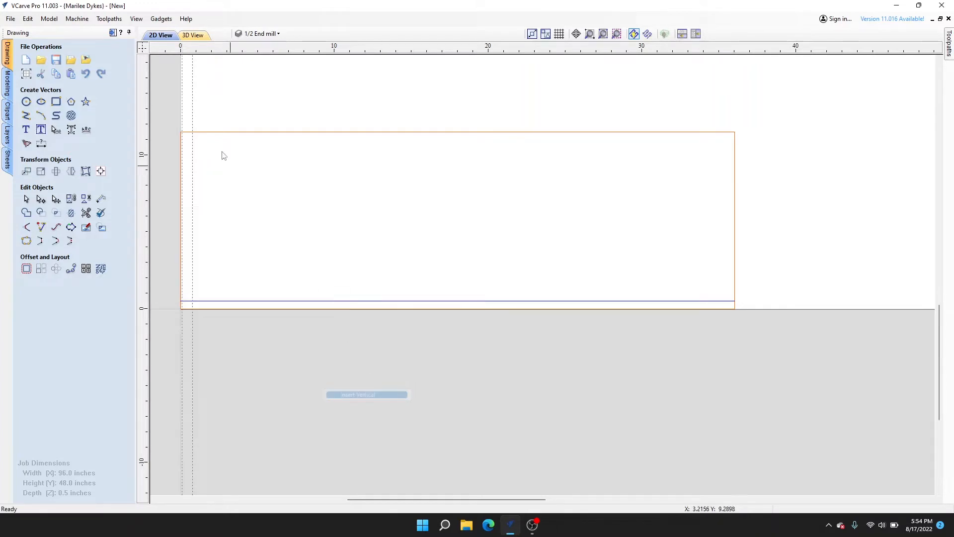
{"action": "double_click", "coordinate": [181, 106]}
{"action": "left_click_drag", "start_coordinate": [481, 182], "coordinate": [434, 190]}
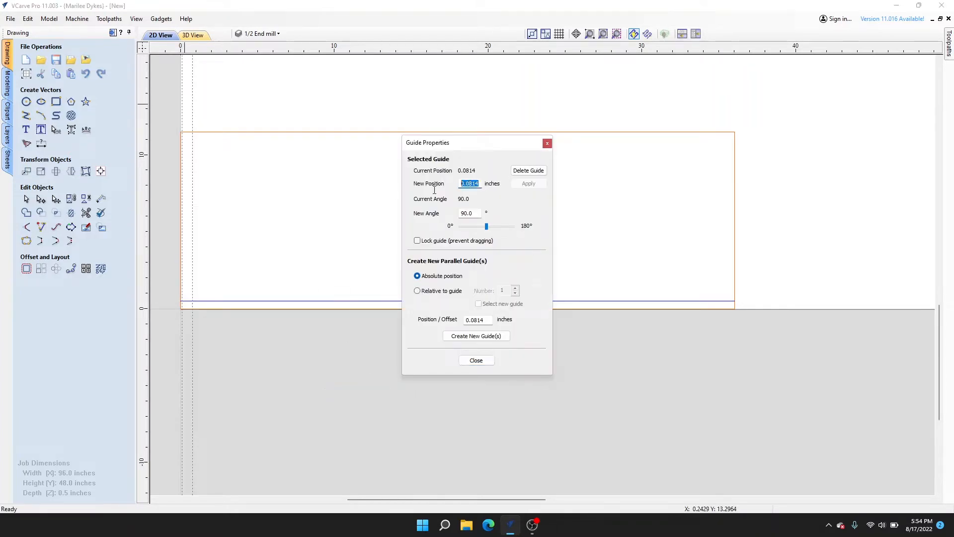
{"action": "type", "text": "35.25"}
{"action": "left_click", "coordinate": [528, 184]}
{"action": "left_click", "coordinate": [476, 360]}
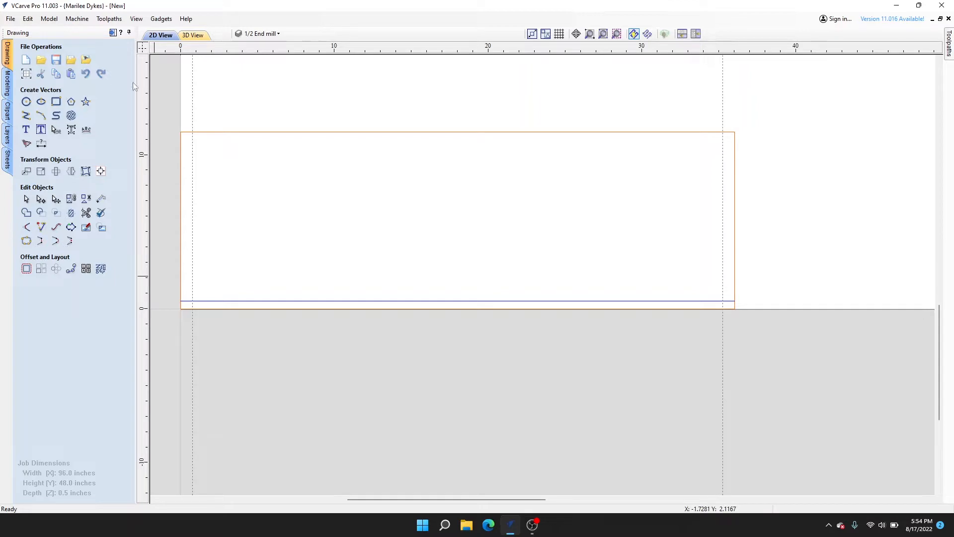
Step: Turn on the grid and draw an 11.5-inch vertical line along the 0.75-inch guide from the rectangle's top edge to its bottom edge
{"action": "left_click", "coordinate": [560, 34]}
{"action": "left_click", "coordinate": [25, 115]}
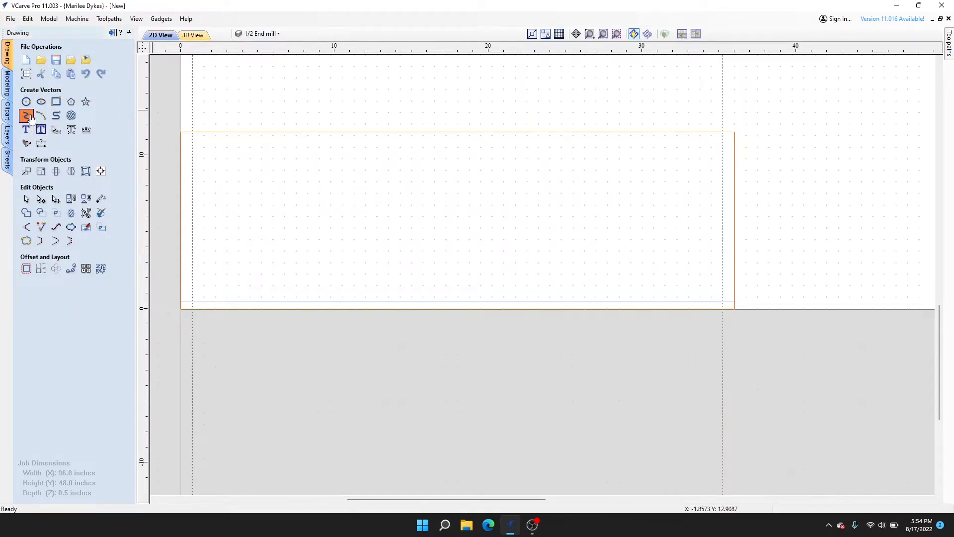
{"action": "scroll", "coordinate": [197, 128], "scroll_direction": "up", "scroll_amount": 3}
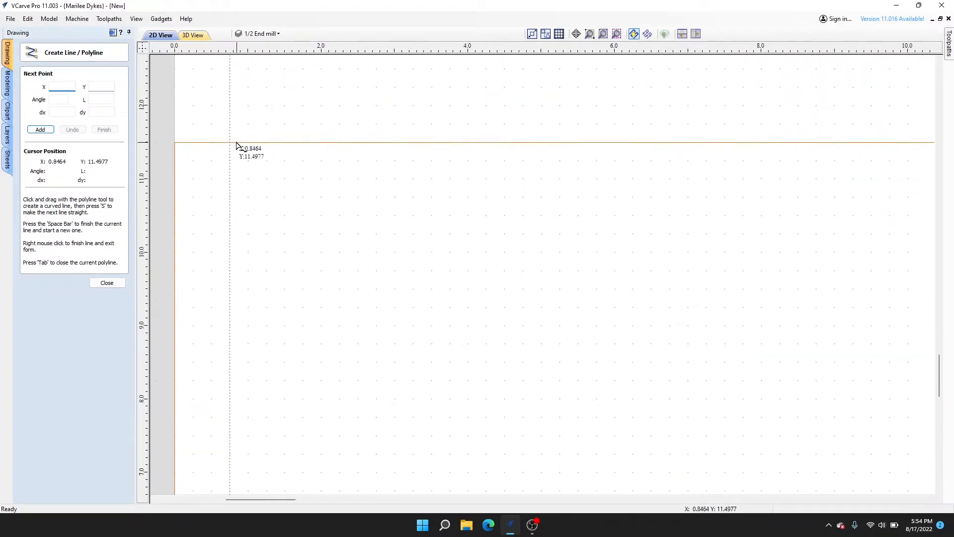
{"action": "left_click", "coordinate": [215, 135]}
{"action": "scroll", "coordinate": [236, 216], "scroll_direction": "down", "scroll_amount": 3}
{"action": "scroll", "coordinate": [265, 298], "scroll_direction": "up", "scroll_amount": 6}
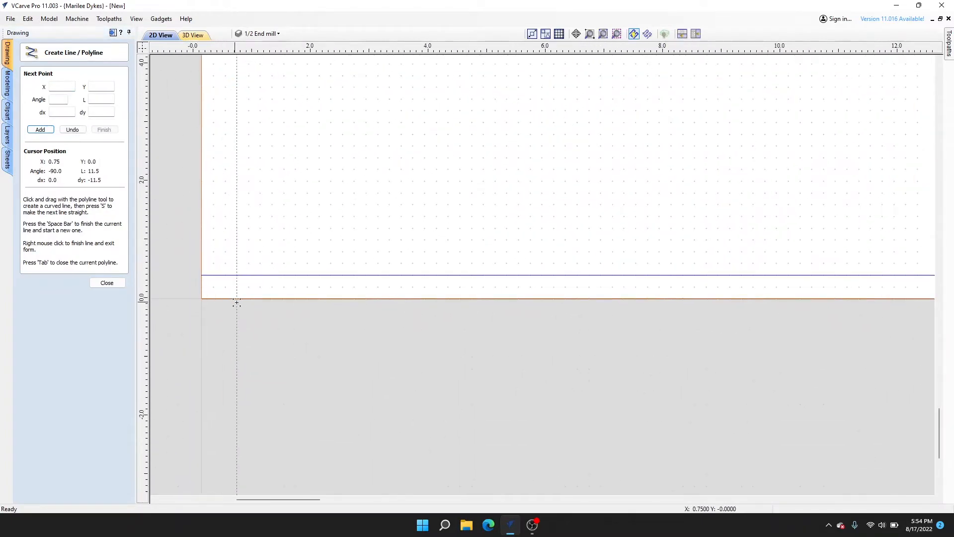
{"action": "left_click", "coordinate": [235, 293]}
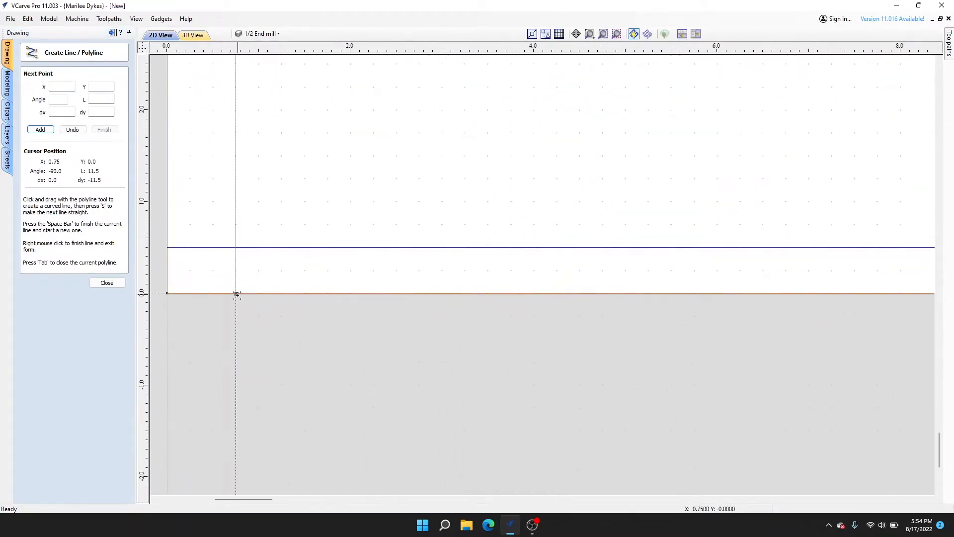
{"action": "right_click", "coordinate": [277, 283]}
Step: Draw an 11.5-inch vertical line along the 35.25-inch guide from the rectangle's top edge to its bottom edge
{"action": "scroll", "coordinate": [281, 264], "scroll_direction": "down", "scroll_amount": 8}
{"action": "scroll", "coordinate": [345, 324], "scroll_direction": "up", "scroll_amount": 8}
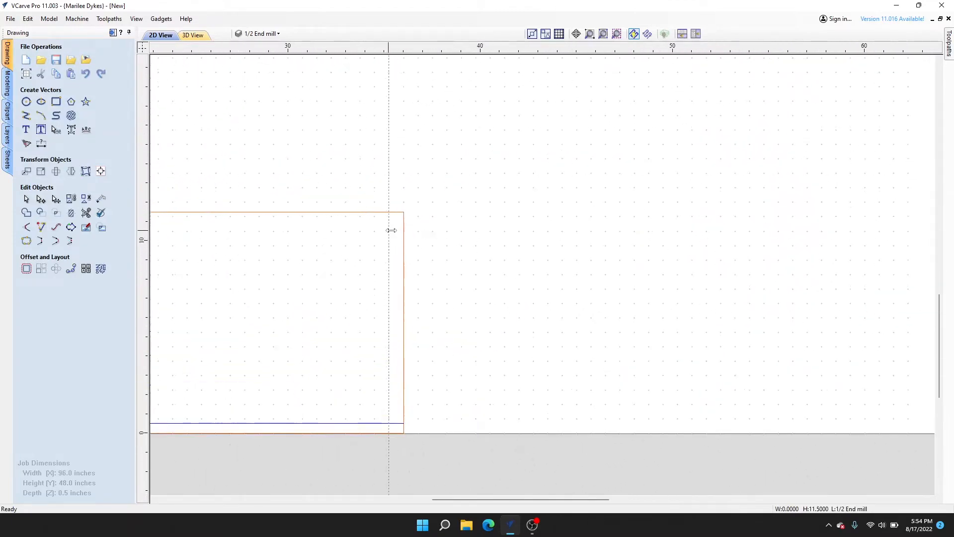
{"action": "left_click", "coordinate": [26, 116]}
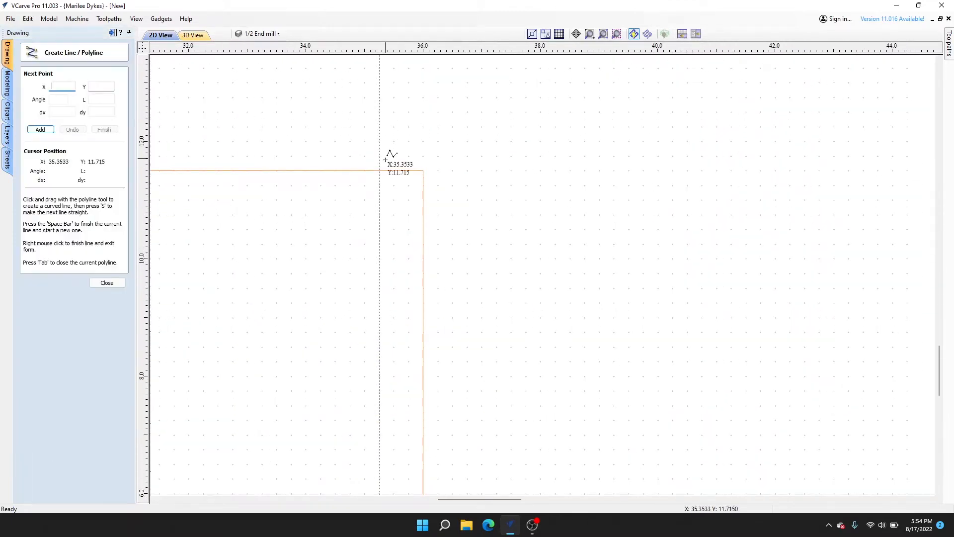
{"action": "left_click", "coordinate": [379, 171]}
{"action": "scroll", "coordinate": [385, 238], "scroll_direction": "down", "scroll_amount": 5}
{"action": "scroll", "coordinate": [389, 343], "scroll_direction": "up", "scroll_amount": 10}
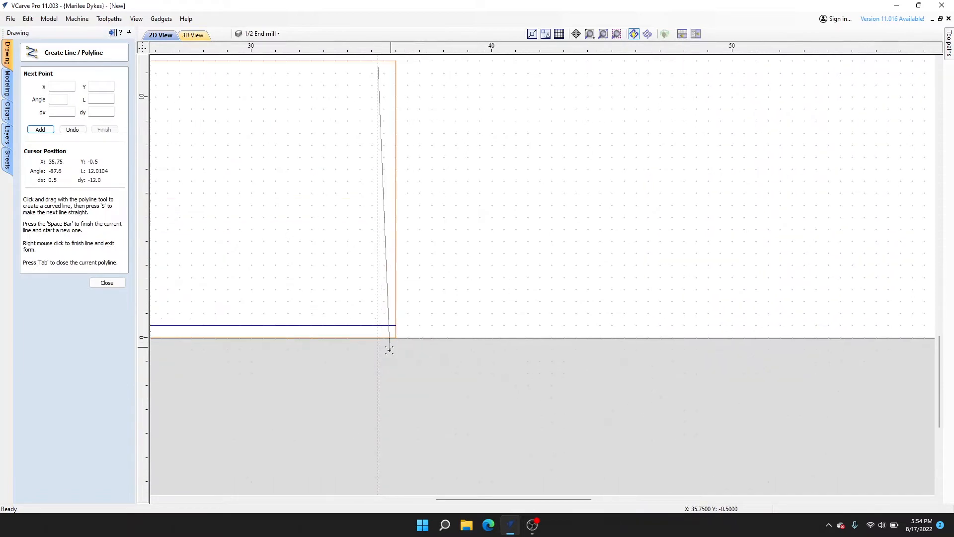
{"action": "left_click", "coordinate": [332, 249]}
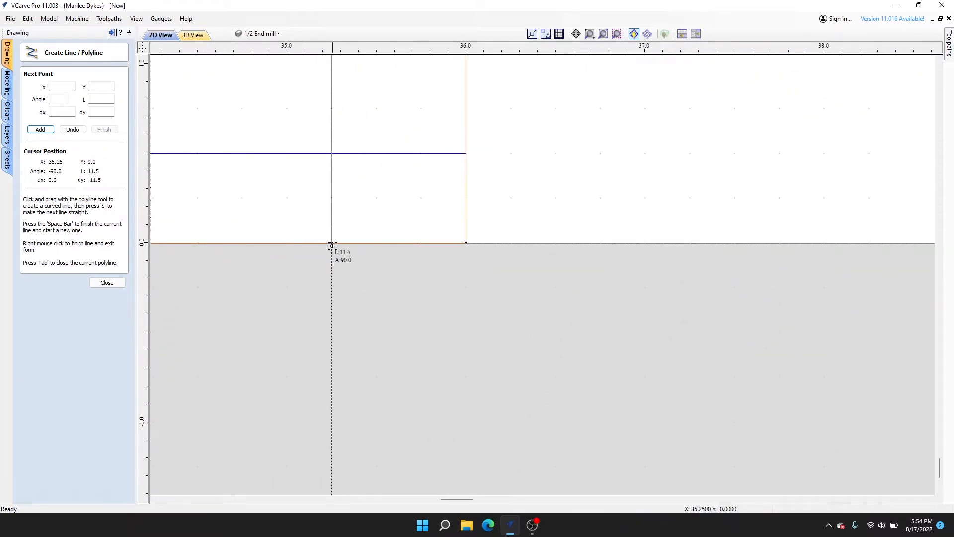
{"action": "right_click", "coordinate": [352, 292]}
Step: Turn off the grid and delete all guide lines from the drawing
{"action": "scroll", "coordinate": [352, 292], "scroll_direction": "down", "scroll_amount": 5}
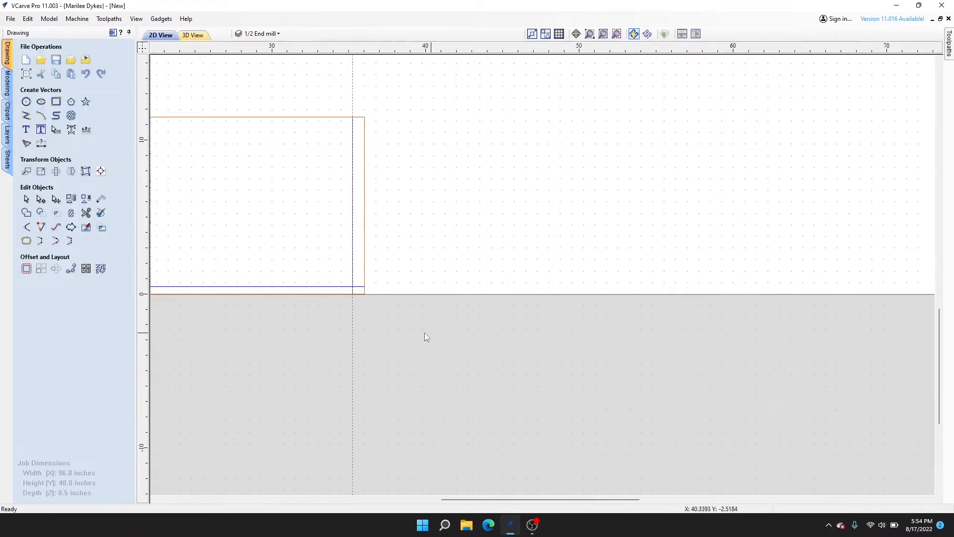
{"action": "scroll", "coordinate": [740, 400], "scroll_direction": "down", "scroll_amount": 2}
{"action": "scroll", "coordinate": [479, 300], "scroll_direction": "down", "scroll_amount": 1}
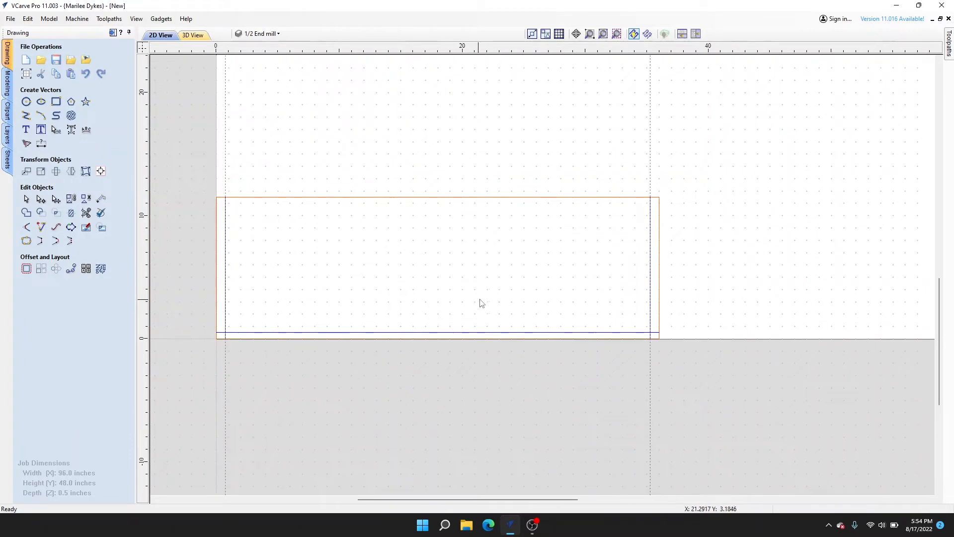
{"action": "left_click", "coordinate": [559, 34]}
{"action": "left_click", "coordinate": [136, 18]}
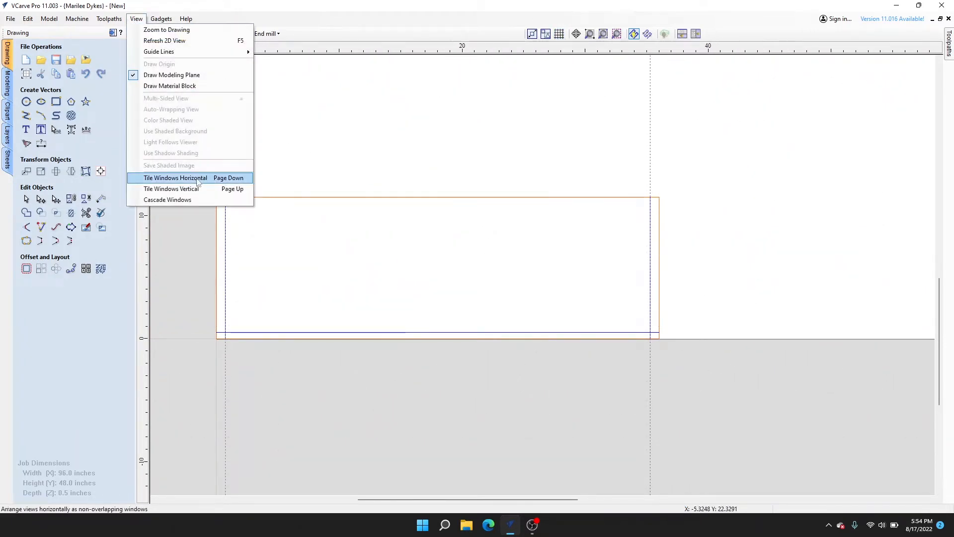
{"action": "left_click", "coordinate": [387, 33]}
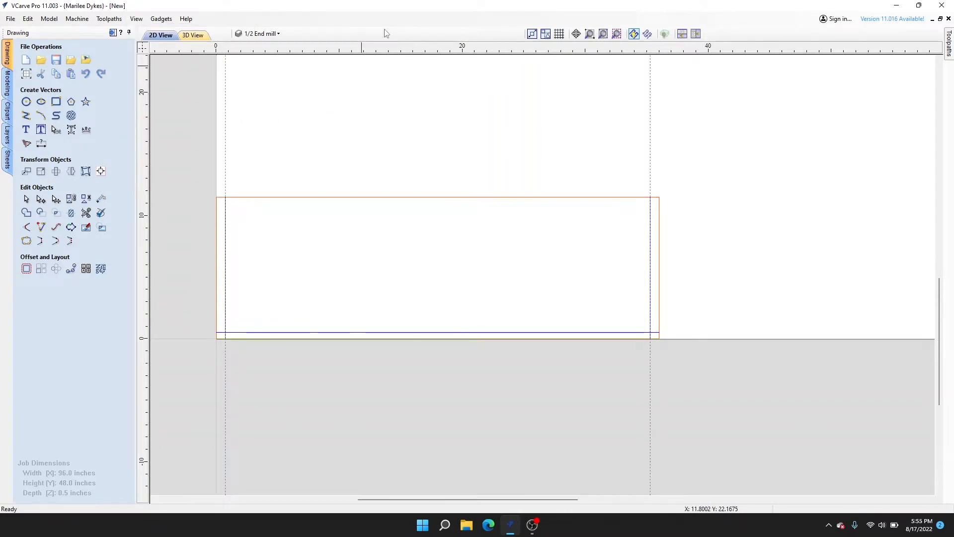
{"action": "left_click", "coordinate": [136, 18]}
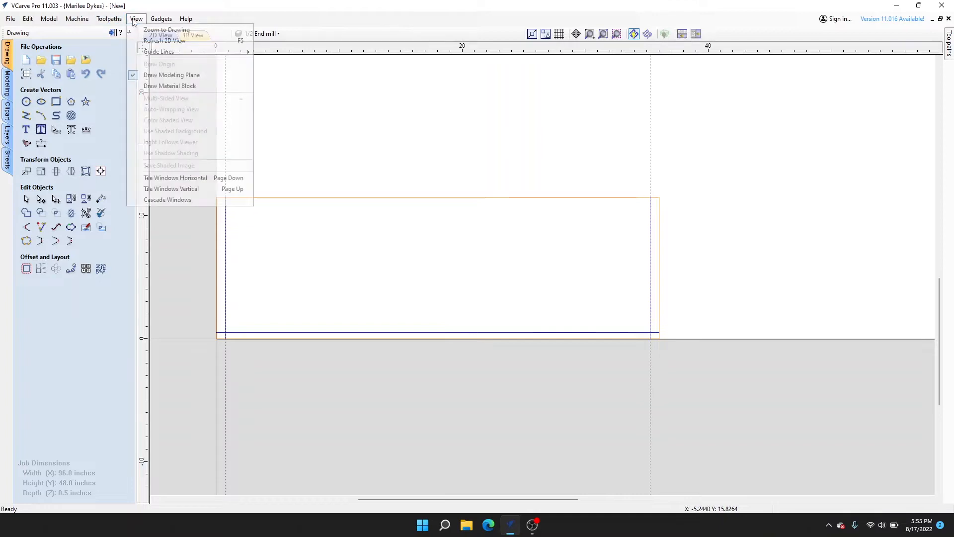
{"action": "mouse_move", "coordinate": [241, 51]}
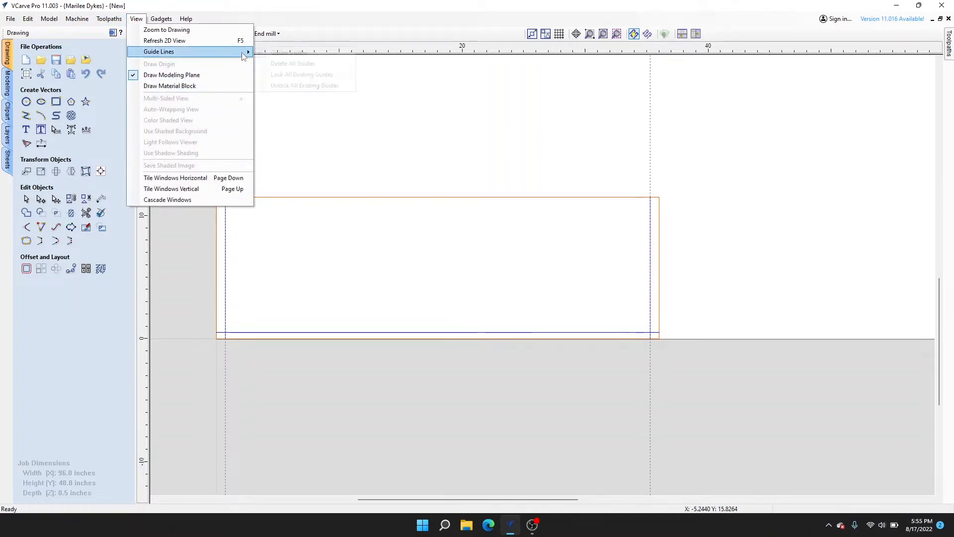
{"action": "left_click", "coordinate": [308, 64]}
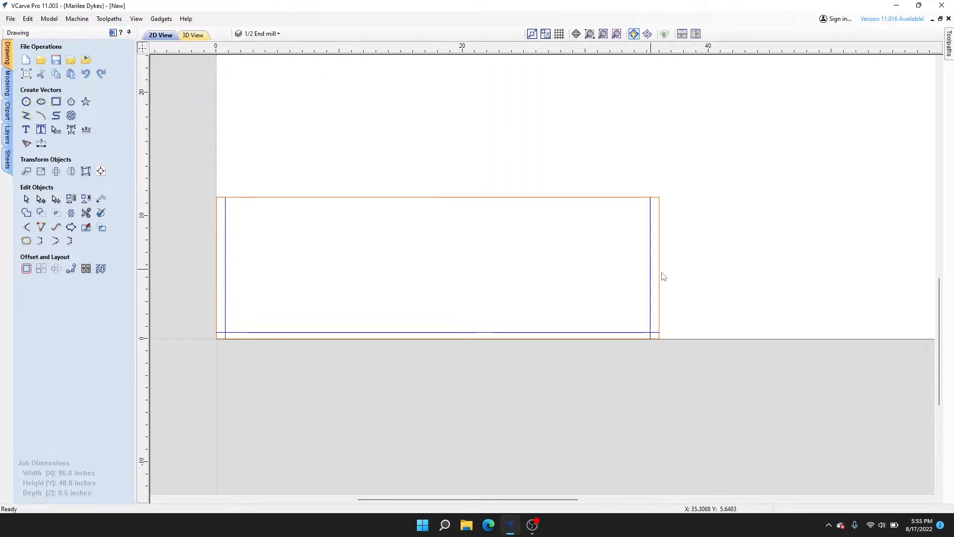
Step: Make 5mm Drill Bit the active layer
{"action": "scroll", "coordinate": [710, 284], "scroll_direction": "down", "scroll_amount": 1}
{"action": "scroll", "coordinate": [556, 216], "scroll_direction": "up", "scroll_amount": 1}
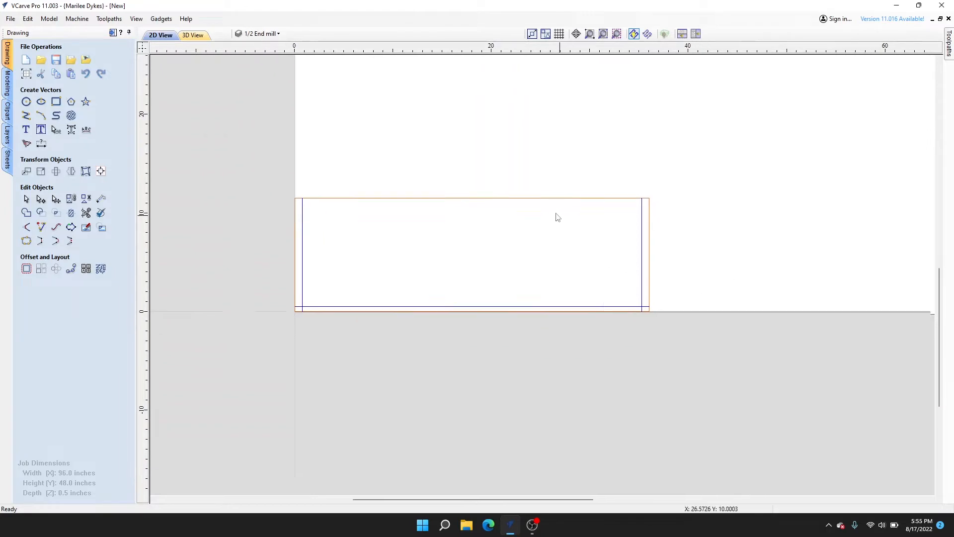
{"action": "scroll", "coordinate": [523, 198], "scroll_direction": "down", "scroll_amount": 1}
{"action": "scroll", "coordinate": [400, 278], "scroll_direction": "up", "scroll_amount": 1}
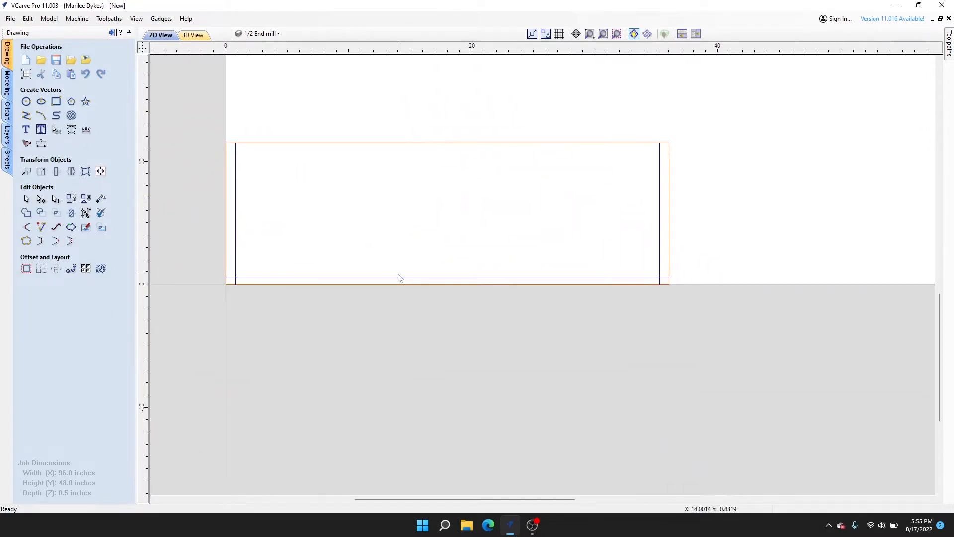
{"action": "scroll", "coordinate": [403, 276], "scroll_direction": "up", "scroll_amount": 1}
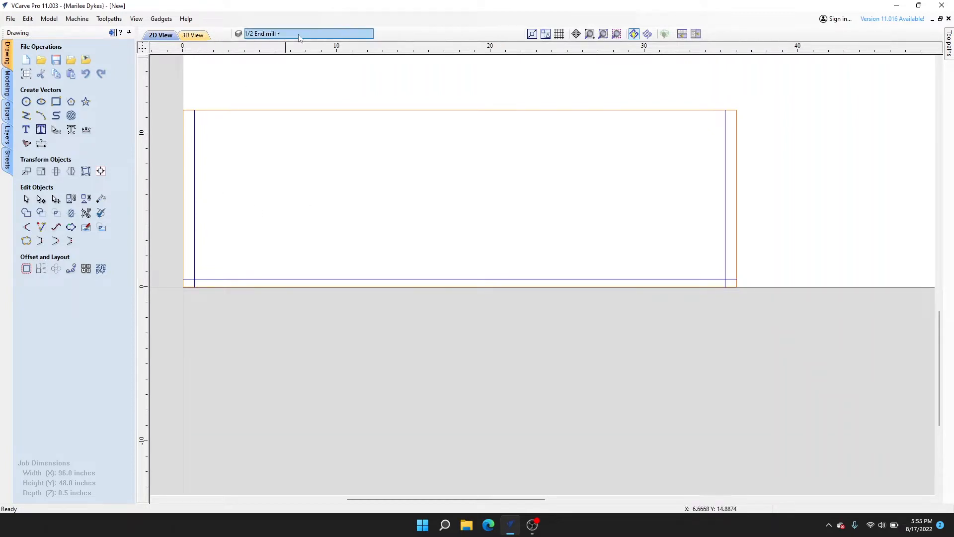
{"action": "left_click", "coordinate": [278, 34]}
{"action": "left_click", "coordinate": [287, 71]}
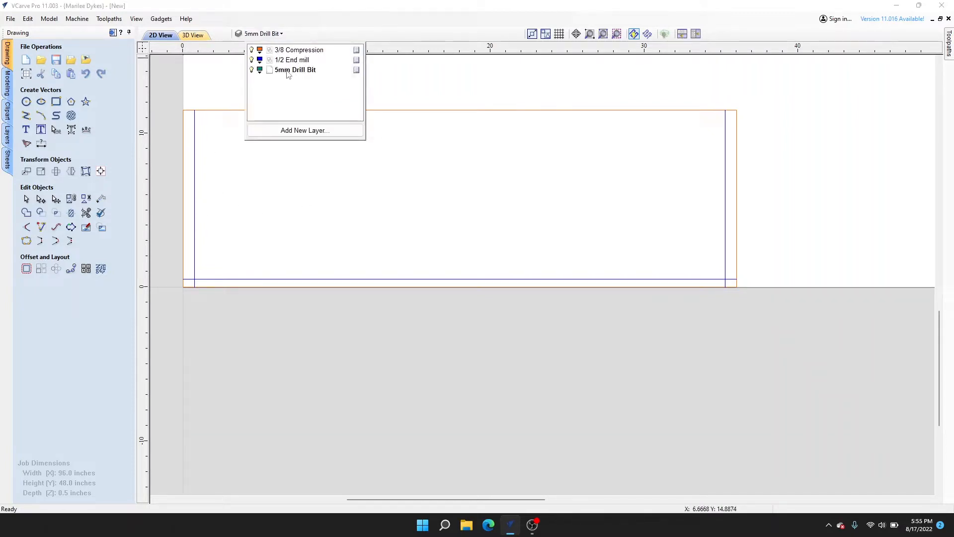
{"action": "left_click", "coordinate": [256, 145]}
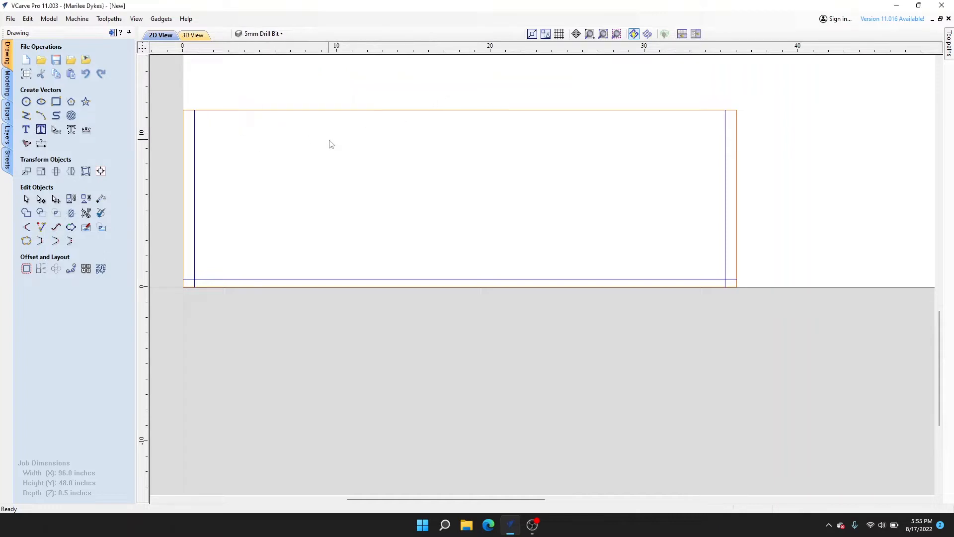
Step: Insert a horizontal guide line across the panel and set its position to 2.5 inches
{"action": "right_click", "coordinate": [183, 192]}
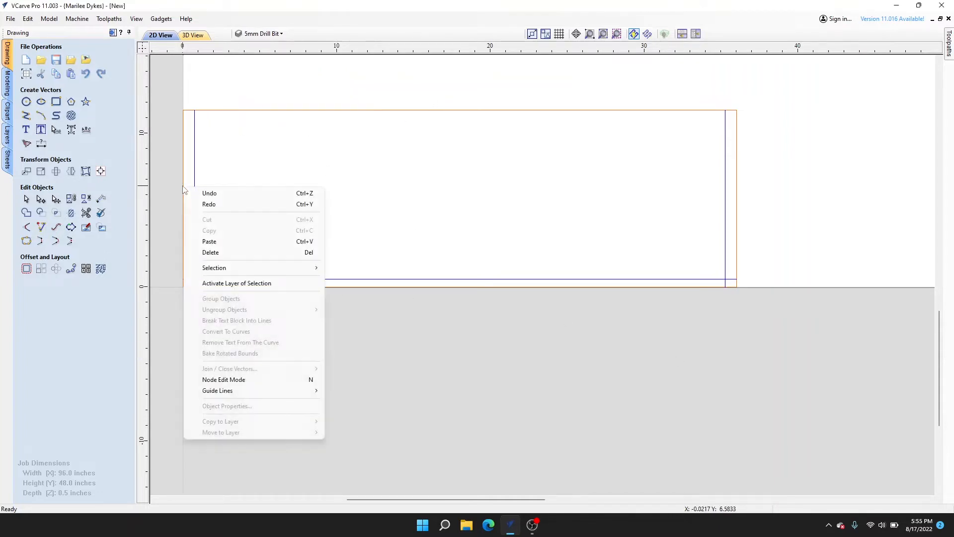
{"action": "mouse_move", "coordinate": [317, 390]}
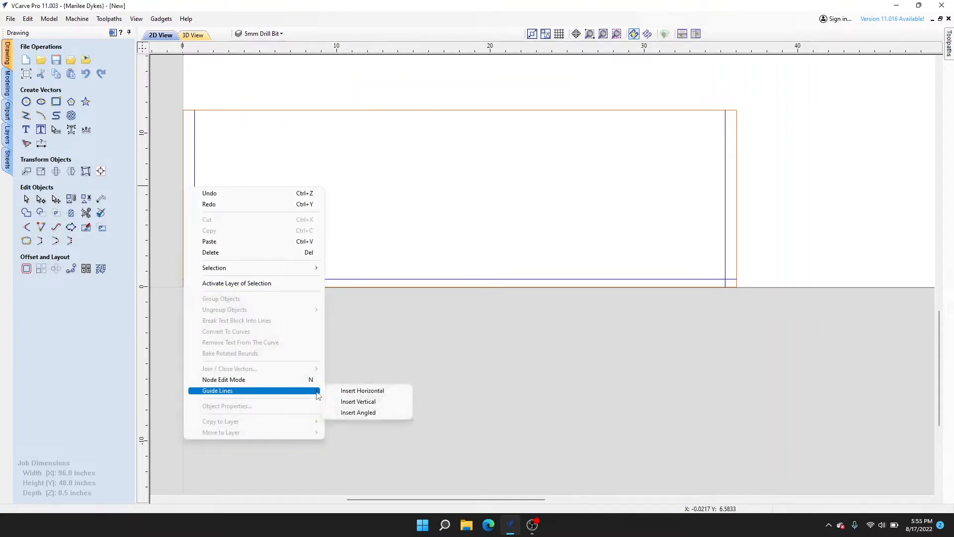
{"action": "left_click", "coordinate": [390, 391]}
{"action": "double_click", "coordinate": [414, 185]}
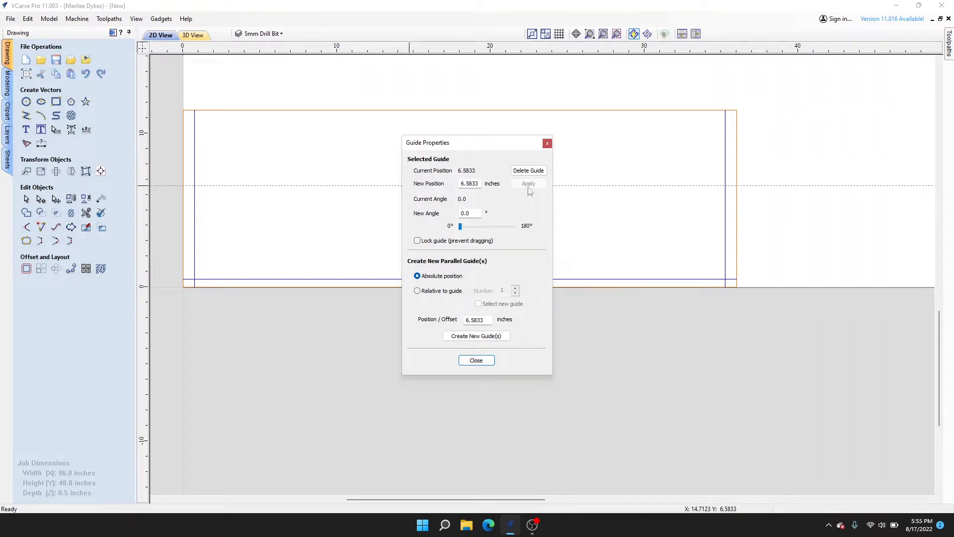
{"action": "double_click", "coordinate": [477, 183]}
{"action": "type", "text": "2.5"}
{"action": "left_click", "coordinate": [517, 184]}
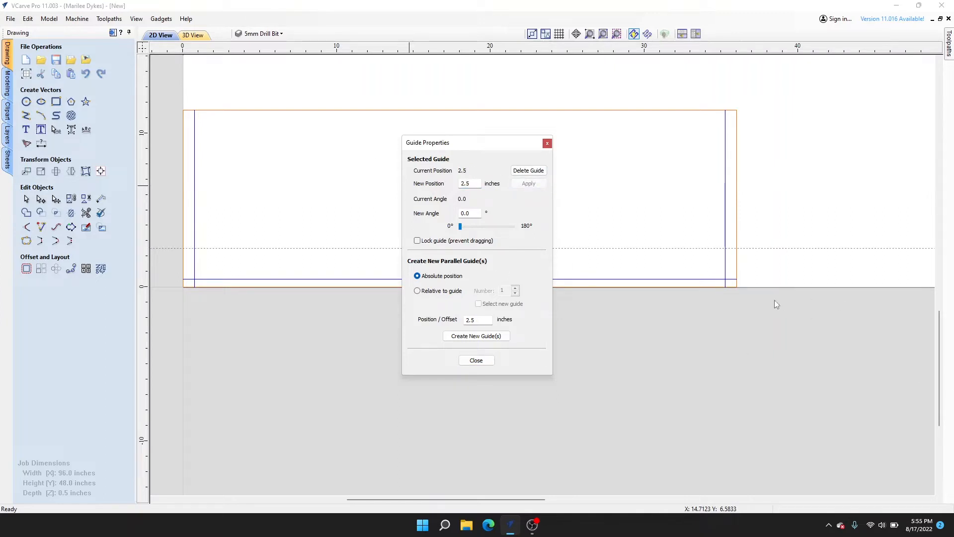
{"action": "left_click", "coordinate": [476, 360]}
Step: Insert a second horizontal guide line and set its position to 9 inches
{"action": "right_click", "coordinate": [767, 285]}
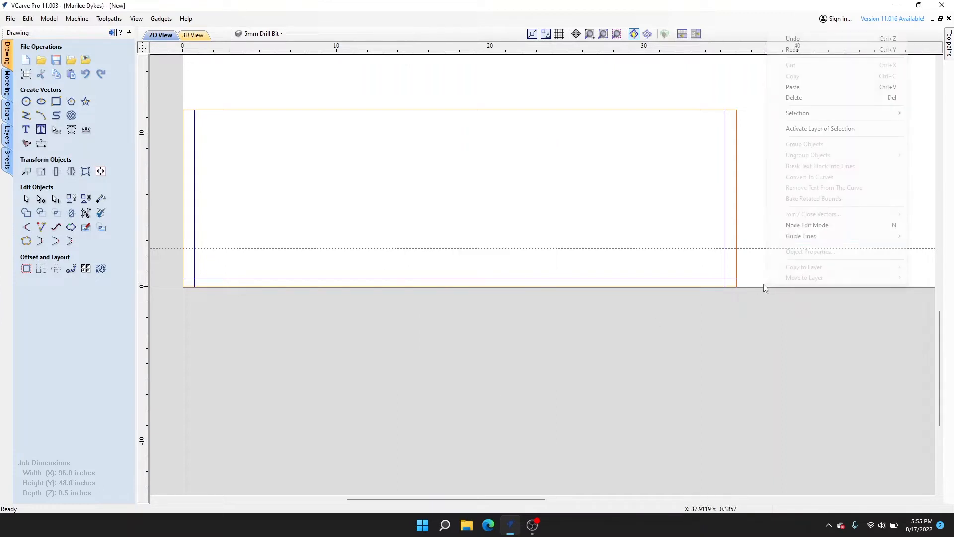
{"action": "mouse_move", "coordinate": [847, 236]}
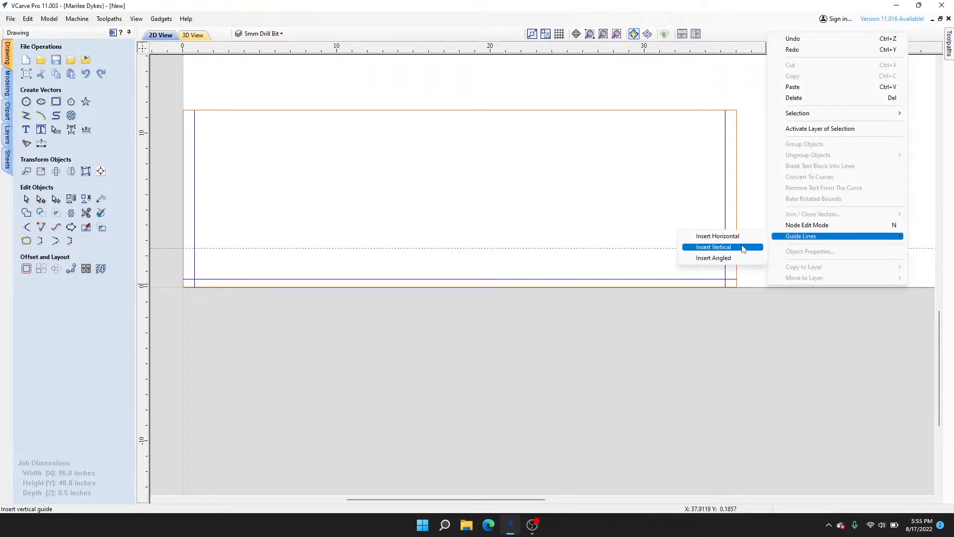
{"action": "left_click", "coordinate": [744, 236]}
{"action": "double_click", "coordinate": [749, 285]}
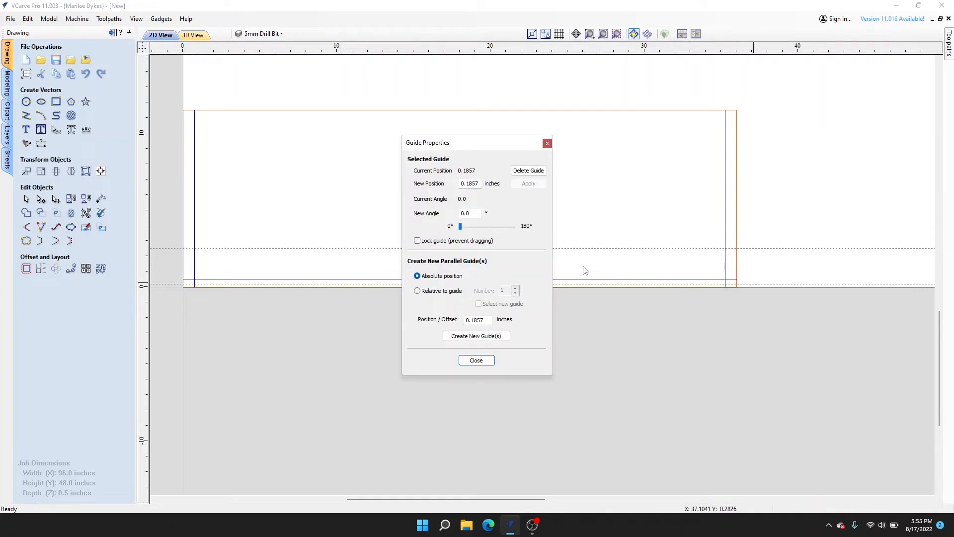
{"action": "double_click", "coordinate": [481, 182]}
{"action": "type", "text": "9"}
{"action": "left_click", "coordinate": [528, 184]}
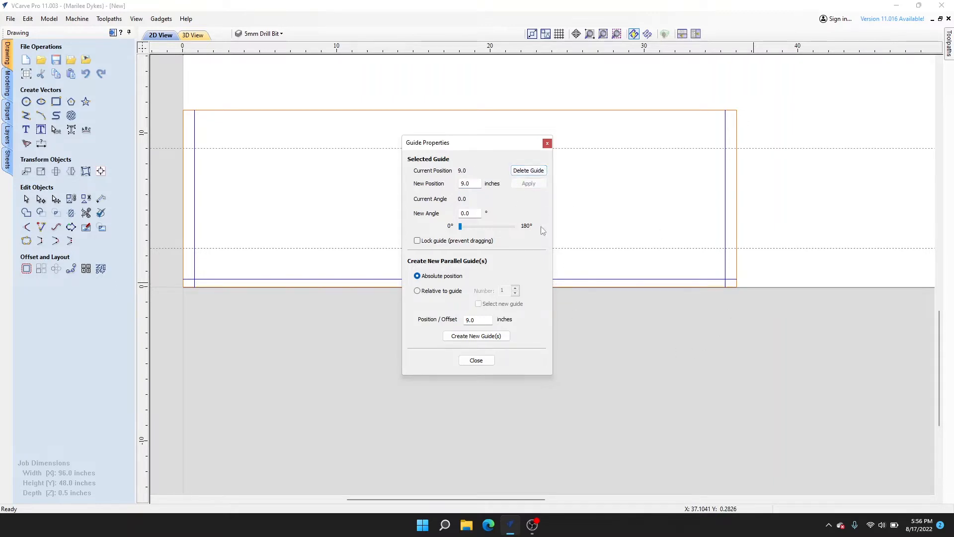
{"action": "left_click", "coordinate": [476, 361]}
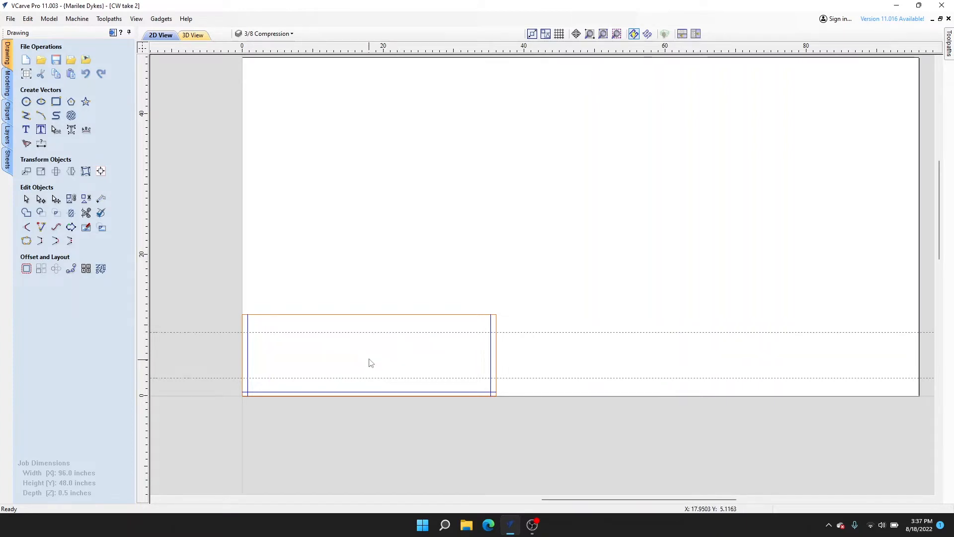
Step: Insert a vertical guide line at the panel's right edge and set its position to 30.5 inches
{"action": "scroll", "coordinate": [368, 358], "scroll_direction": "down", "scroll_amount": 1}
{"action": "scroll", "coordinate": [366, 356], "scroll_direction": "up", "scroll_amount": 2}
{"action": "middle_click_drag", "start_coordinate": [367, 355], "coordinate": [428, 335]}
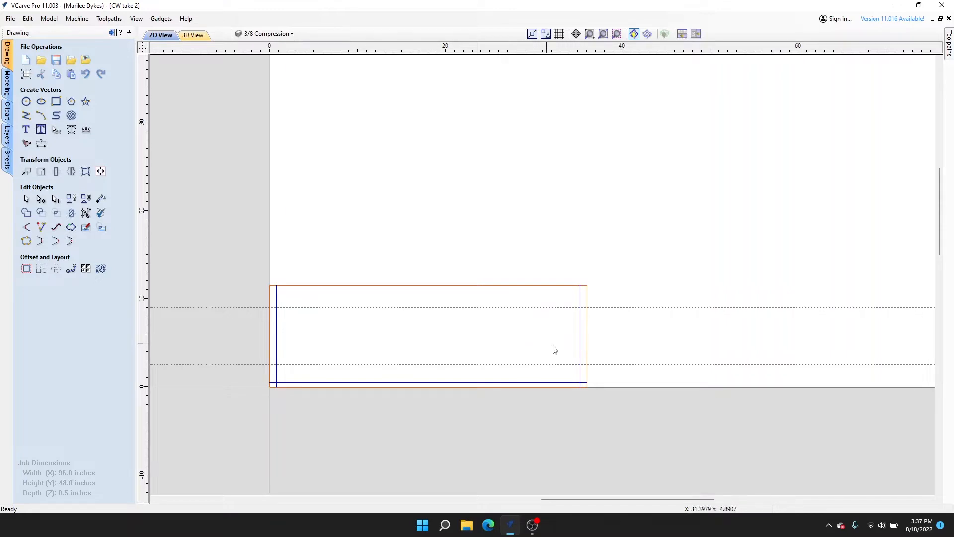
{"action": "right_click", "coordinate": [589, 343]}
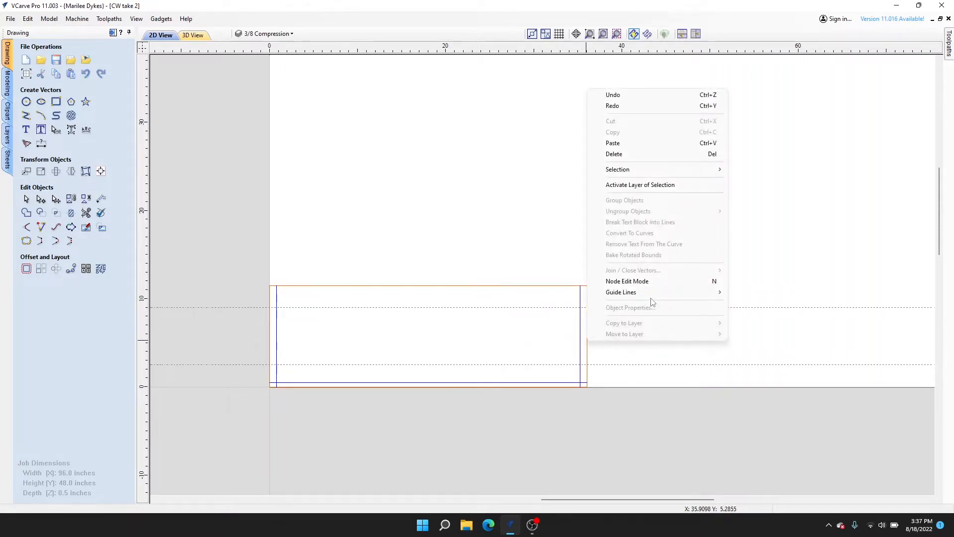
{"action": "mouse_move", "coordinate": [655, 298]}
{"action": "left_click", "coordinate": [785, 305]}
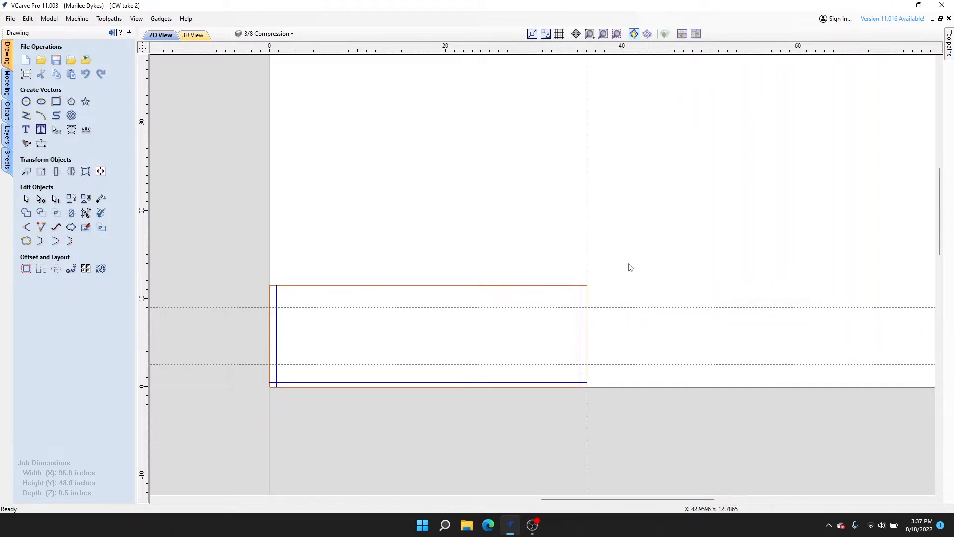
{"action": "double_click", "coordinate": [590, 208]}
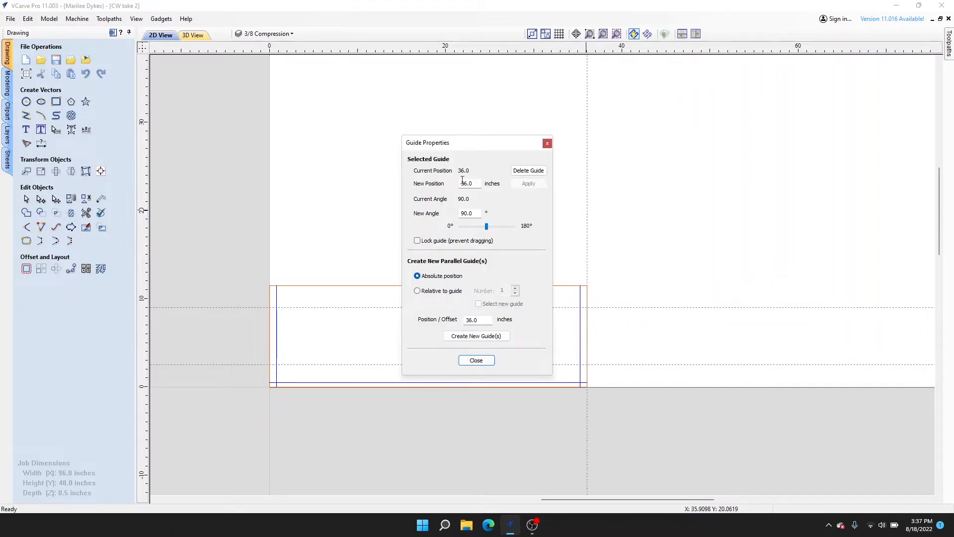
{"action": "left_click_drag", "start_coordinate": [481, 185], "coordinate": [443, 186]}
{"action": "type", "text": "30"}
{"action": "left_click", "coordinate": [529, 184]}
{"action": "left_click_drag", "start_coordinate": [505, 142], "coordinate": [741, 141]}
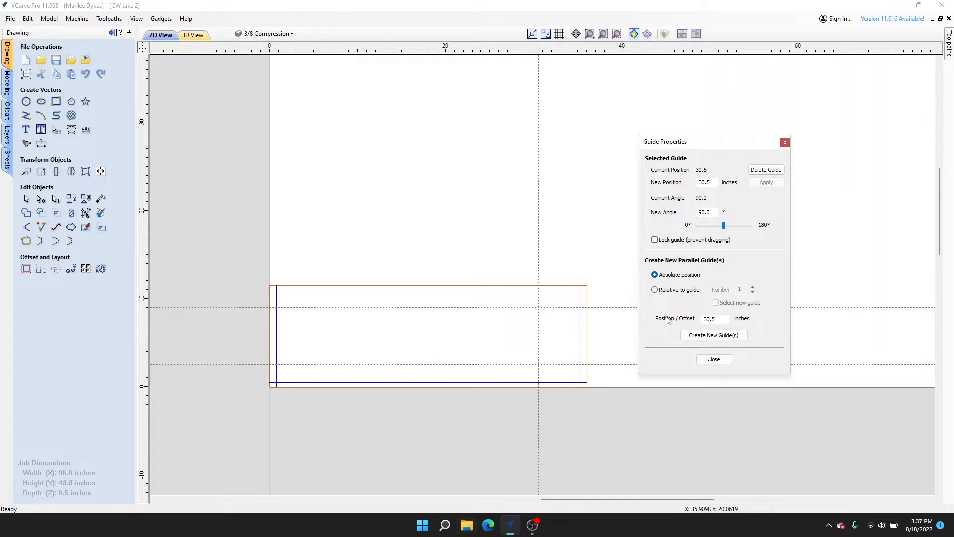
Step: Create 20 parallel guides relative to the 30.5-inch vertical guide with an offset of -1.24 inches
{"action": "left_click", "coordinate": [655, 291]}
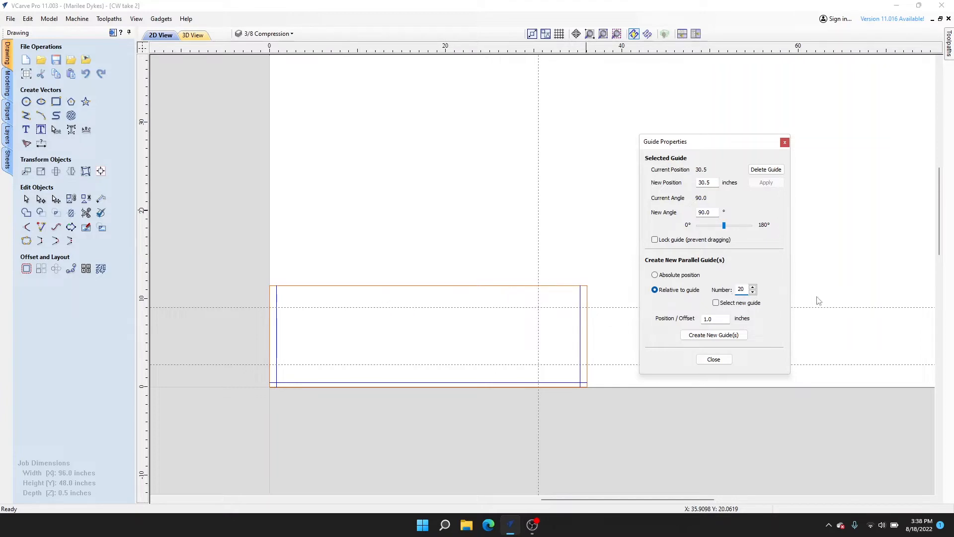
{"action": "double_click", "coordinate": [714, 318]}
{"action": "type", "text": "1"}
{"action": "left_click", "coordinate": [704, 318]}
{"action": "type", "text": "-"}
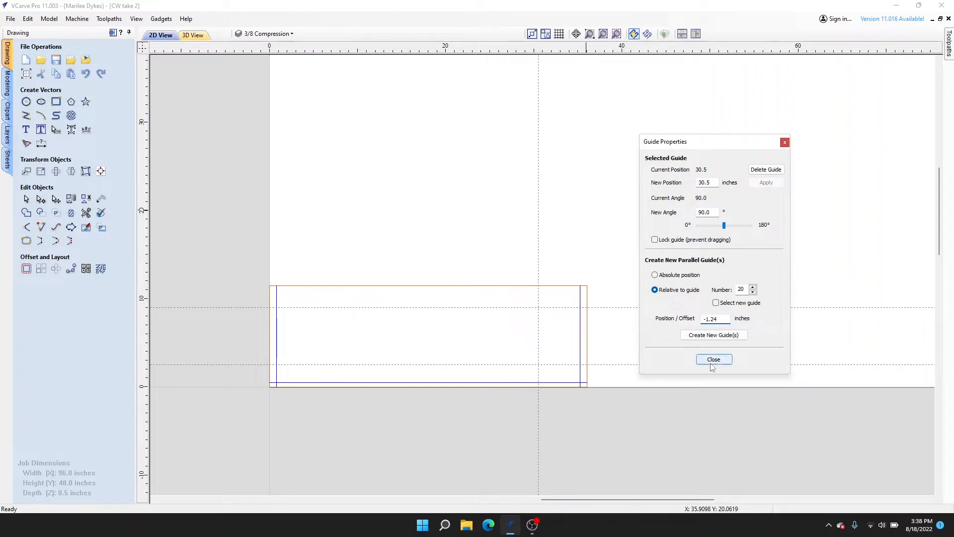
{"action": "left_click", "coordinate": [708, 336]}
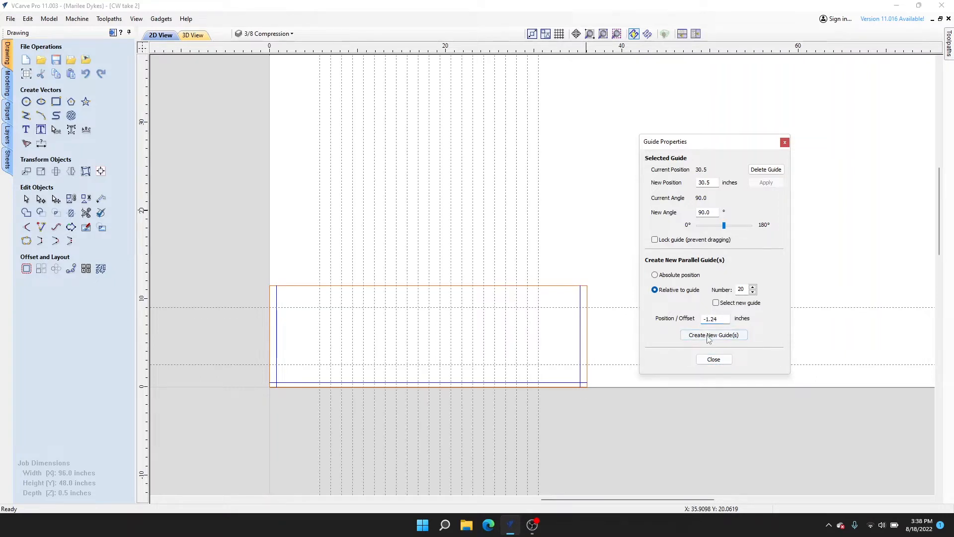
{"action": "left_click", "coordinate": [713, 359]}
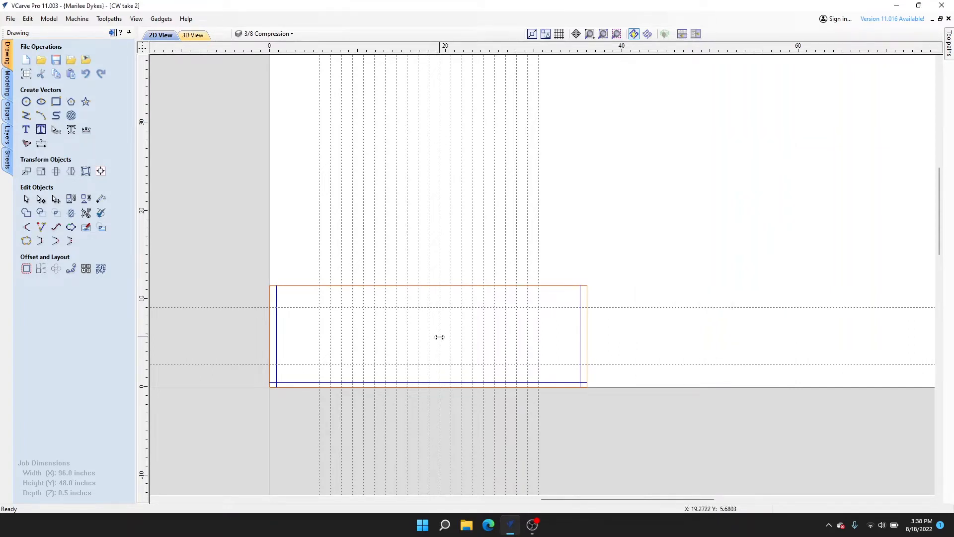
Step: Turn on the grid and draw a 0.15-inch-radius circle where the 30.5-inch vertical guide crosses the 9-inch horizontal guide
{"action": "scroll", "coordinate": [477, 380], "scroll_direction": "up", "scroll_amount": 2}
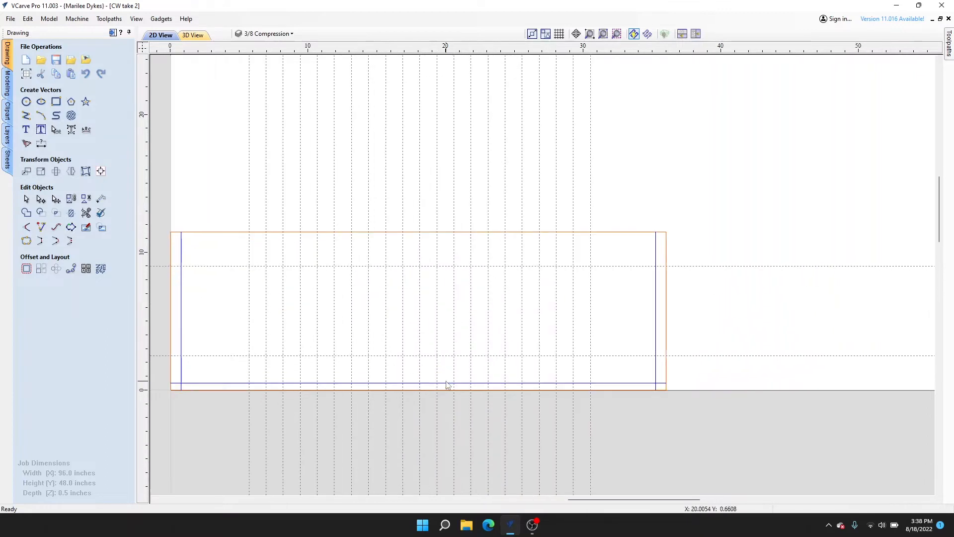
{"action": "middle_click_drag", "start_coordinate": [436, 300], "coordinate": [516, 323]}
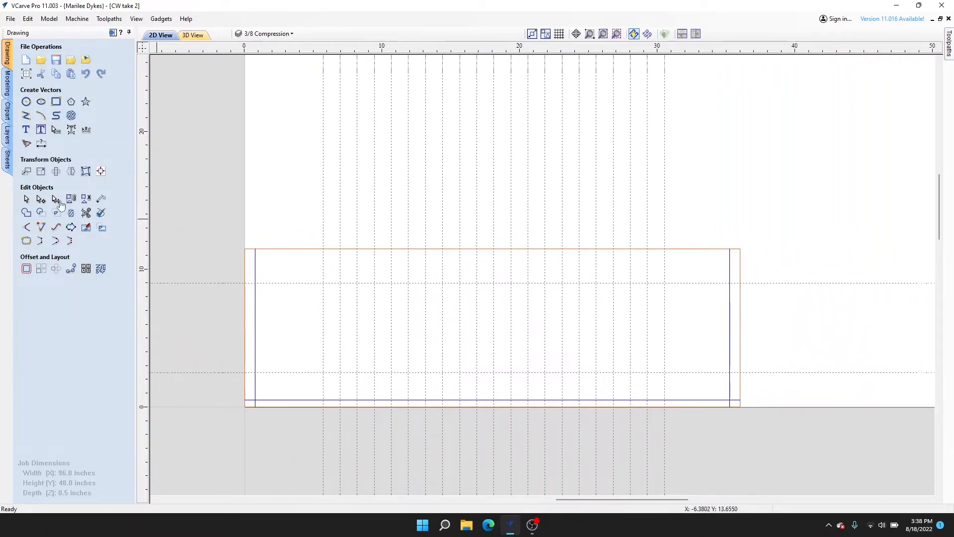
{"action": "left_click", "coordinate": [28, 103]}
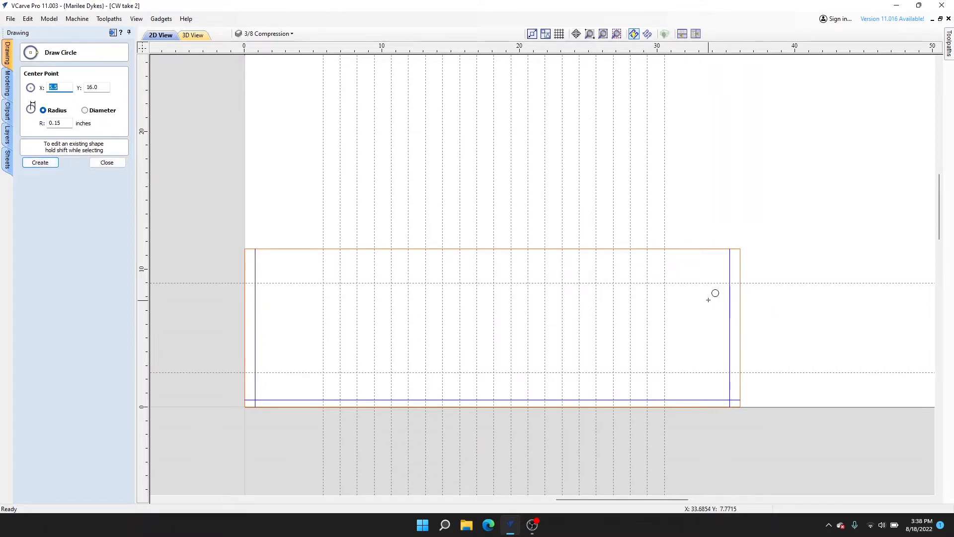
{"action": "scroll", "coordinate": [700, 283], "scroll_direction": "up", "scroll_amount": 5}
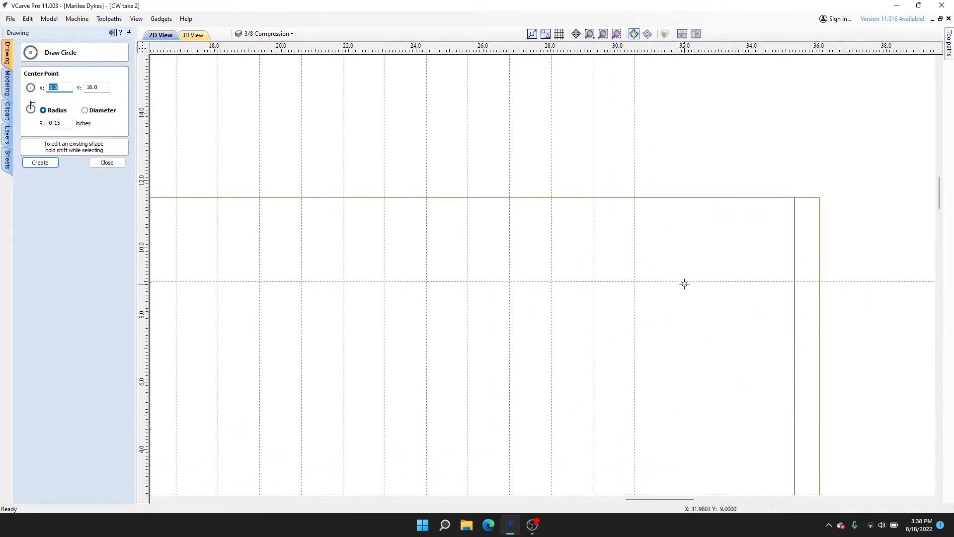
{"action": "left_click", "coordinate": [559, 34]}
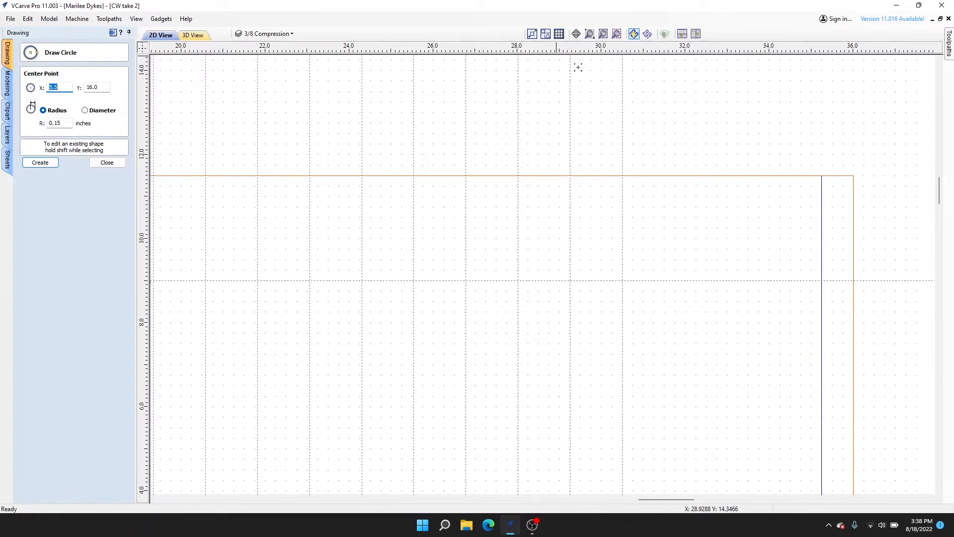
{"action": "left_click", "coordinate": [622, 279]}
{"action": "scroll", "coordinate": [561, 285], "scroll_direction": "up", "scroll_amount": 4}
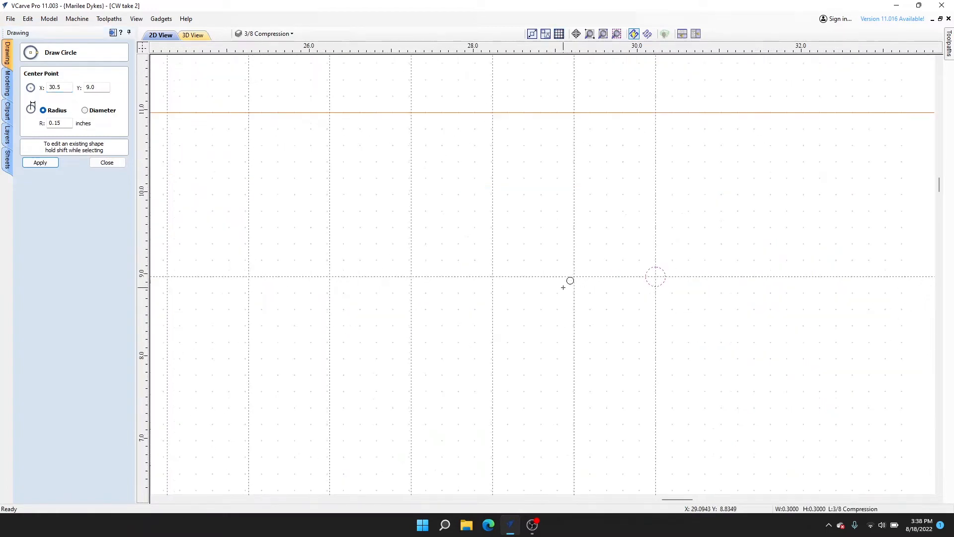
Step: Draw 0.15-inch-radius circles at the remaining vertical guide crossings along the 9-inch horizontal guide
{"action": "left_click", "coordinate": [579, 270]}
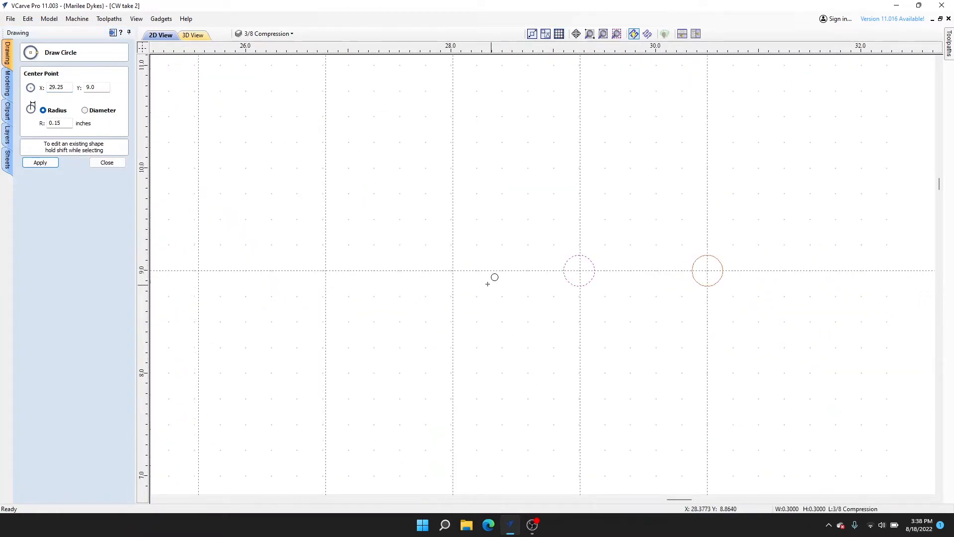
{"action": "left_click", "coordinate": [453, 271]}
{"action": "left_click", "coordinate": [326, 270]}
{"action": "middle_click_drag", "start_coordinate": [392, 279], "coordinate": [589, 245]}
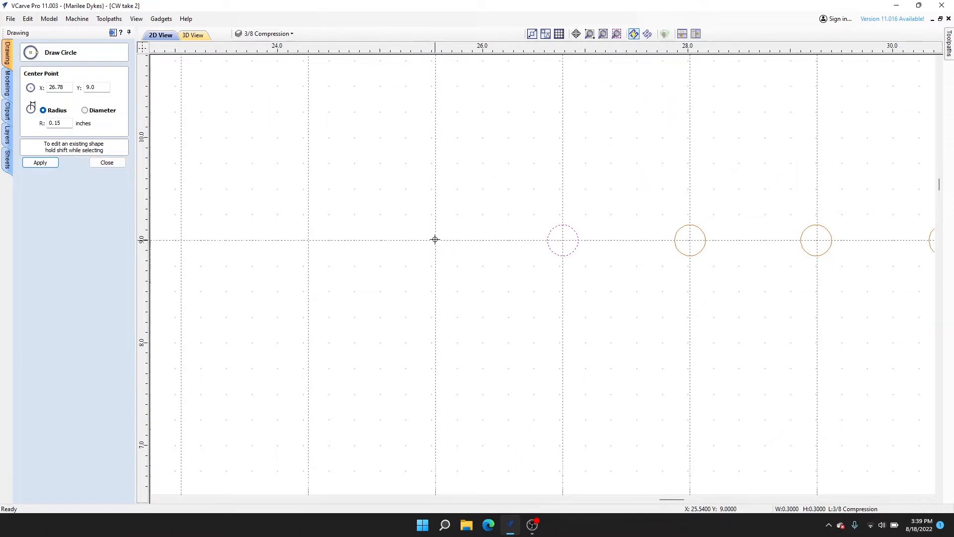
{"action": "left_click", "coordinate": [437, 239]}
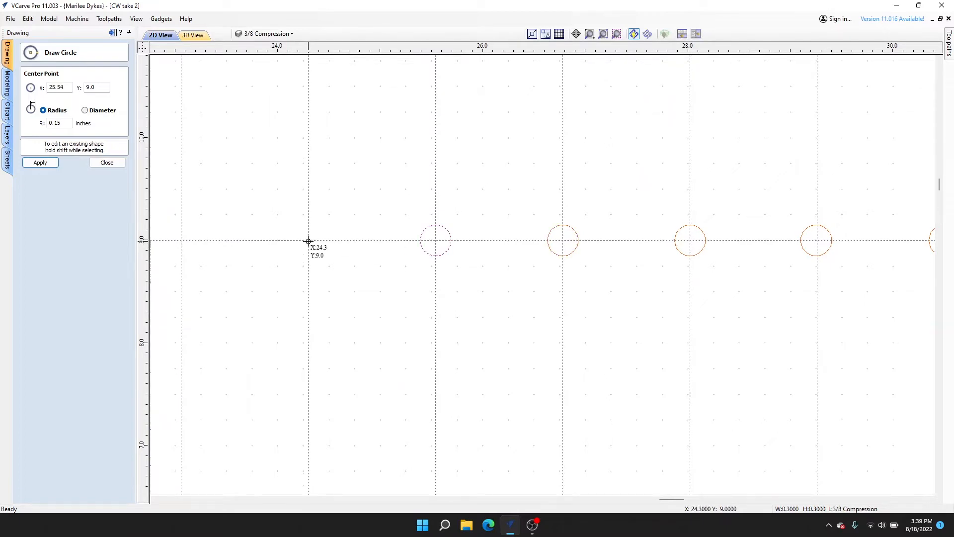
{"action": "left_click", "coordinate": [309, 239]}
{"action": "scroll", "coordinate": [345, 249], "scroll_direction": "down", "scroll_amount": 2}
{"action": "middle_click_drag", "start_coordinate": [322, 258], "coordinate": [536, 236]}
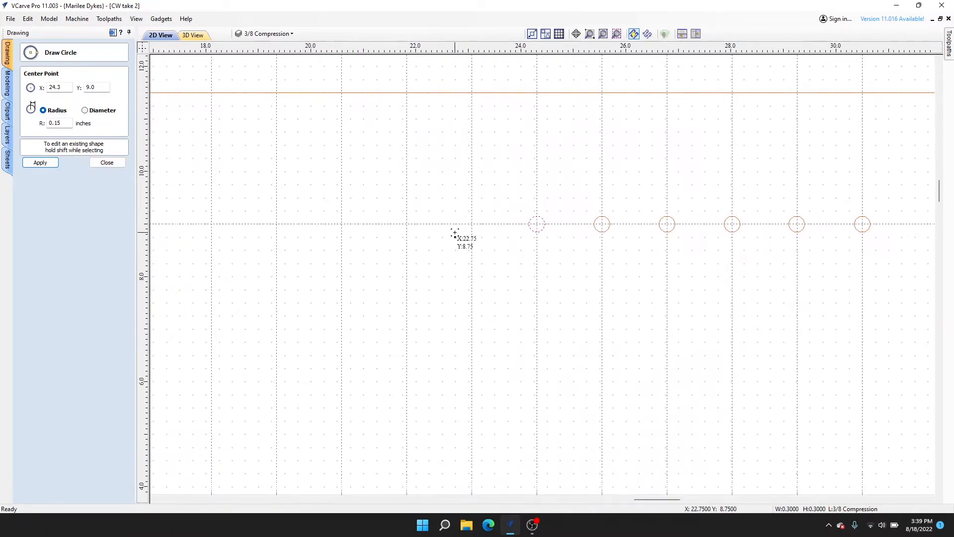
{"action": "left_click", "coordinate": [472, 224]}
{"action": "left_click", "coordinate": [406, 224]}
{"action": "left_click", "coordinate": [342, 224]}
{"action": "left_click", "coordinate": [277, 225]}
{"action": "left_click", "coordinate": [211, 225]}
{"action": "middle_click_drag", "start_coordinate": [212, 226], "coordinate": [722, 227]}
{"action": "left_click", "coordinate": [656, 226]}
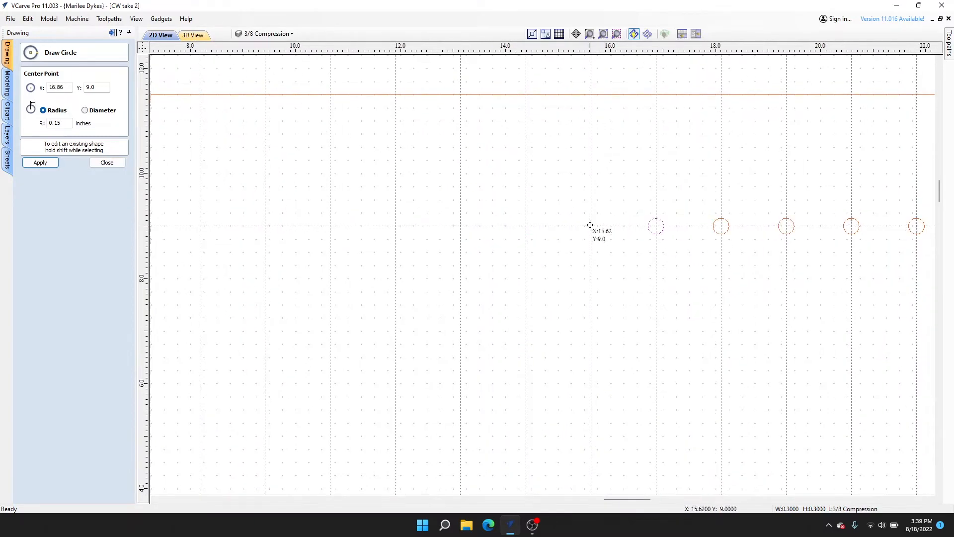
{"action": "left_click", "coordinate": [590, 226]}
{"action": "left_click", "coordinate": [525, 226]}
{"action": "left_click", "coordinate": [460, 227]}
{"action": "left_click", "coordinate": [393, 227]}
{"action": "left_click", "coordinate": [330, 227]}
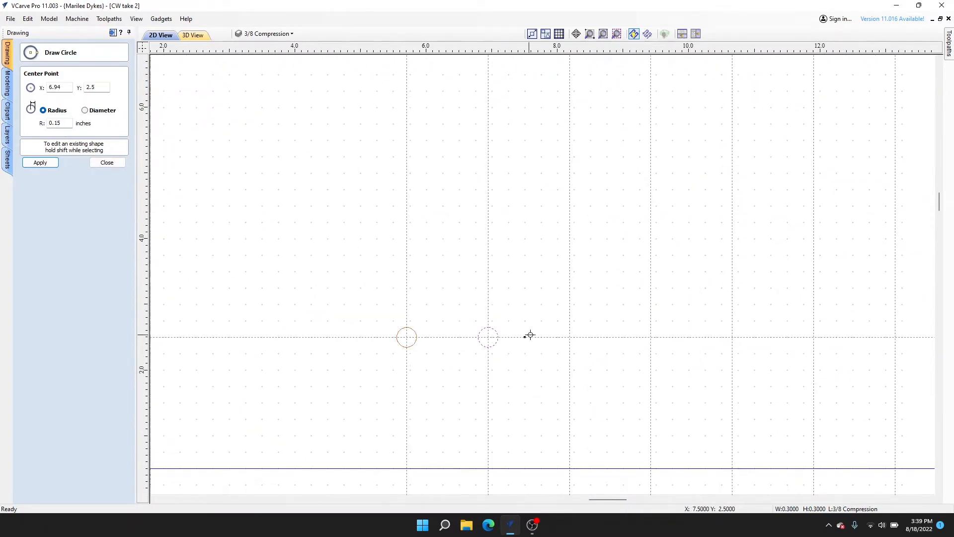
Step: Draw 0.15-inch-radius circles at the vertical guide crossings along the 2.5-inch horizontal guide up to X 30.5, and finish drawing circles
{"action": "middle_click_drag", "start_coordinate": [526, 336], "coordinate": [351, 326]}
{"action": "left_click", "coordinate": [353, 326]}
{"action": "left_click", "coordinate": [435, 325]}
{"action": "left_click", "coordinate": [515, 326]}
{"action": "left_click", "coordinate": [597, 326]}
{"action": "middle_click_drag", "start_coordinate": [679, 325], "coordinate": [660, 326]}
{"action": "left_click", "coordinate": [660, 327]}
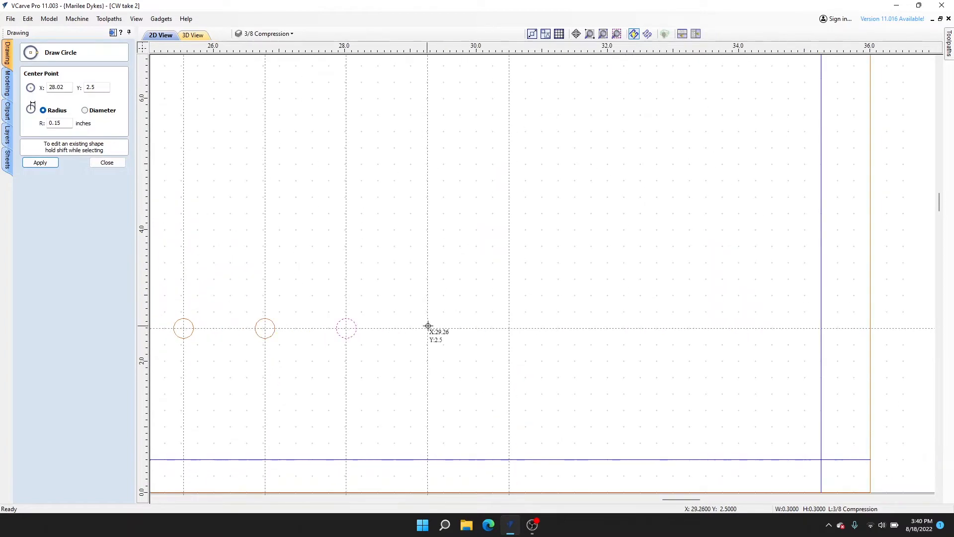
{"action": "scroll", "coordinate": [599, 383], "scroll_direction": "down", "scroll_amount": 6}
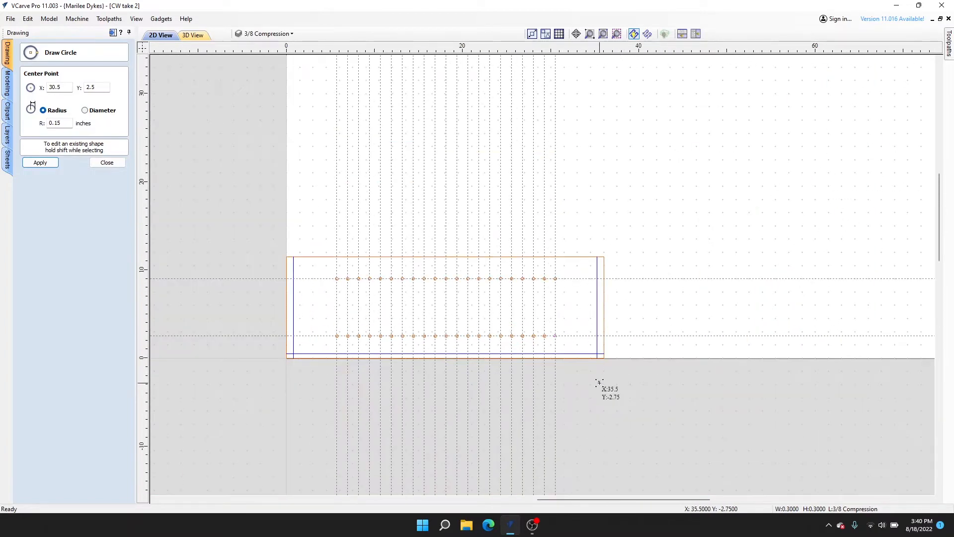
{"action": "left_click", "coordinate": [107, 163]}
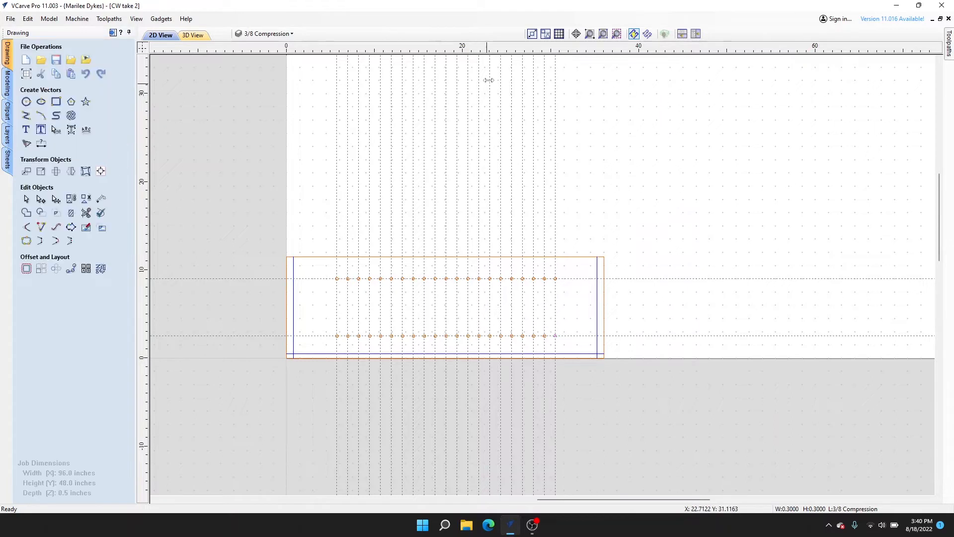
Step: Turn off the grid and delete all guide lines around the two rows of circles
{"action": "left_click", "coordinate": [136, 19]}
{"action": "mouse_move", "coordinate": [220, 60]}
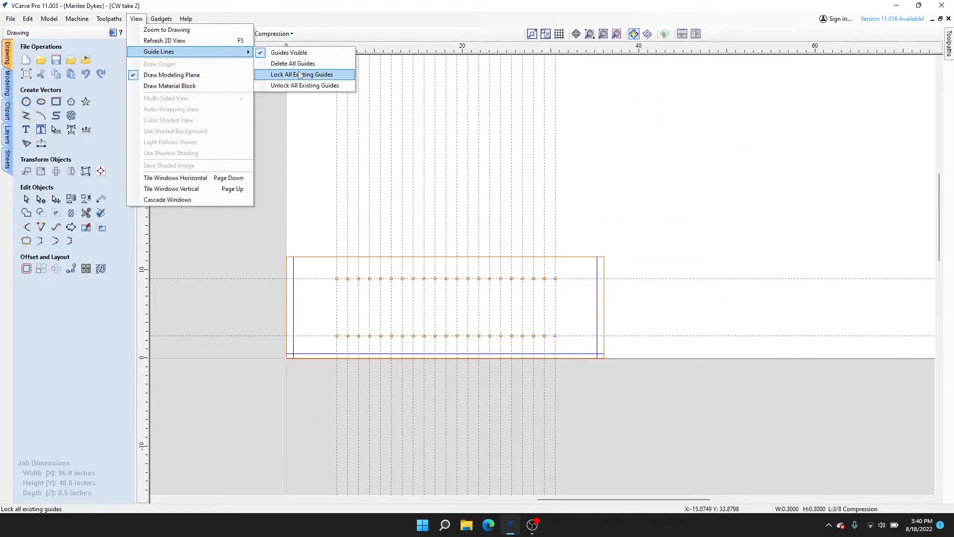
{"action": "left_click", "coordinate": [321, 64]}
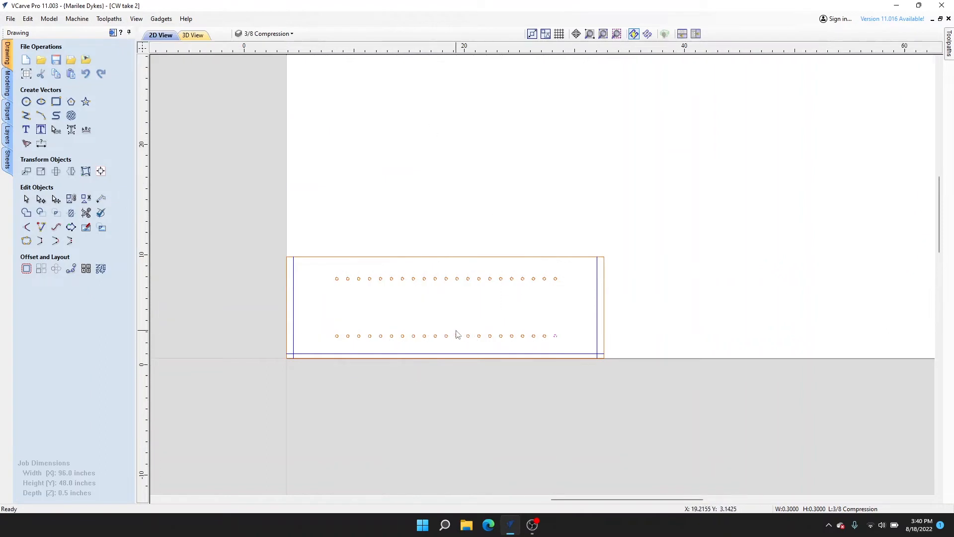
Step: Move all the circles in both drill-hole rows to the 5mm Drill Bit layer
{"action": "scroll", "coordinate": [457, 335], "scroll_direction": "up", "scroll_amount": 2}
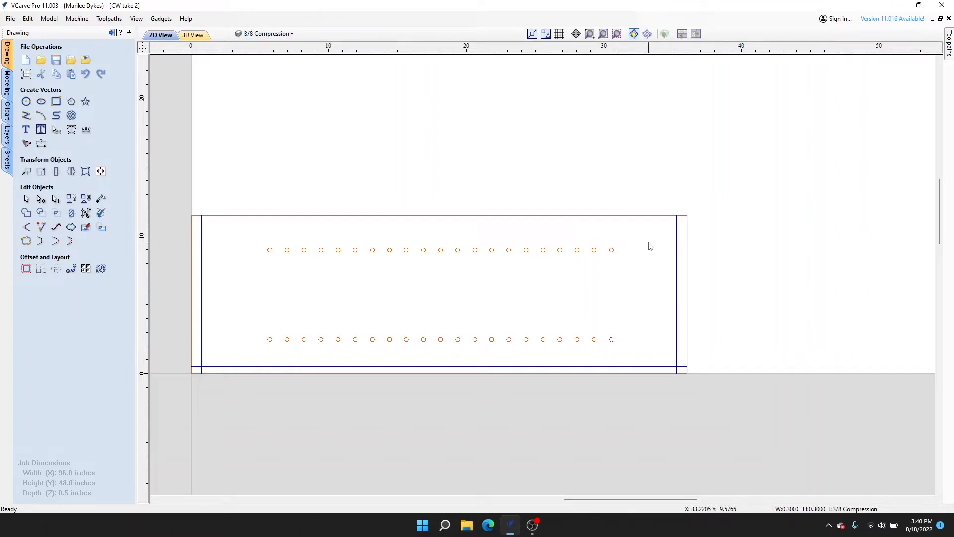
{"action": "mouse_move", "coordinate": [650, 246]}
{"action": "left_mouse_down"}
{"action": "mouse_move", "coordinate": [538, 341]}
{"action": "mouse_move", "coordinate": [262, 341]}
{"action": "mouse_move", "coordinate": [268, 336]}
{"action": "left_mouse_up"}
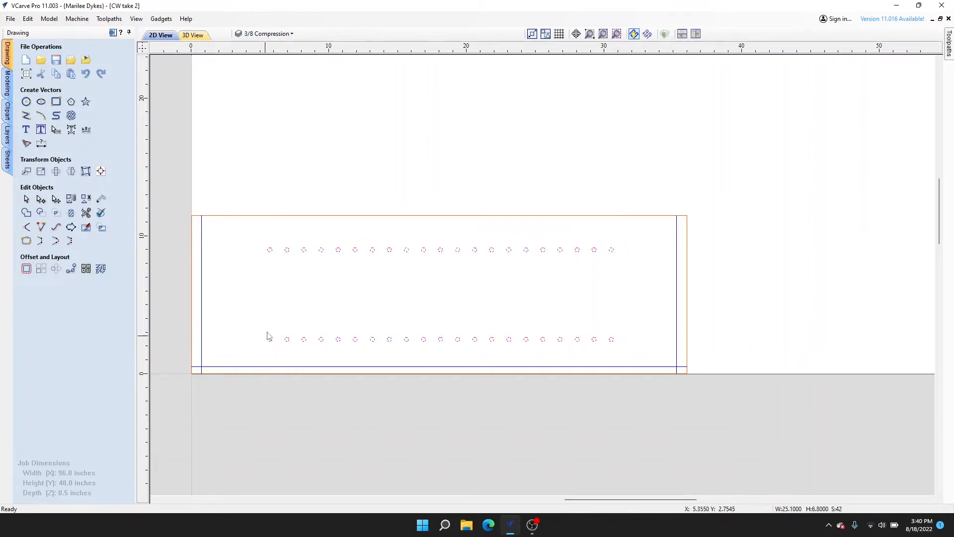
{"action": "right_click", "coordinate": [268, 252]}
{"action": "mouse_move", "coordinate": [358, 496]}
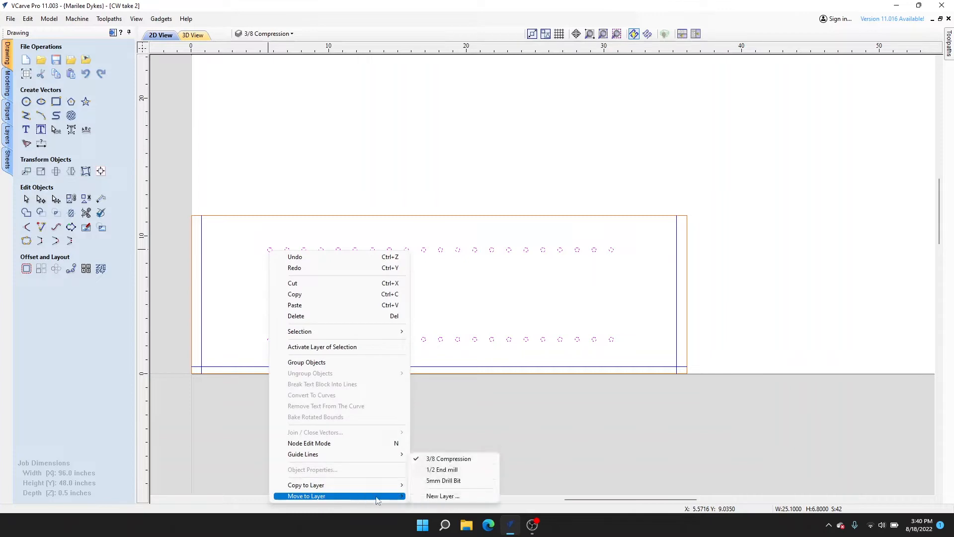
{"action": "left_click", "coordinate": [452, 480]}
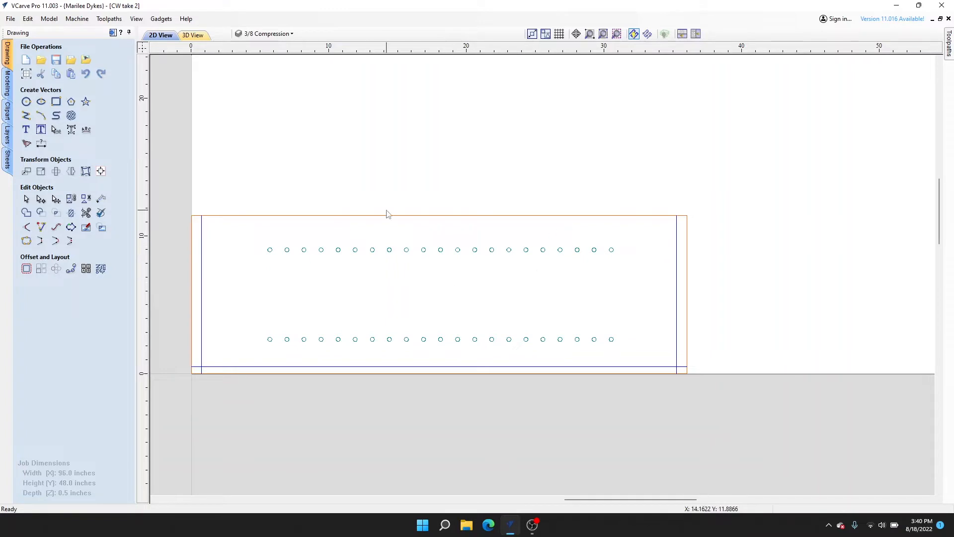
Step: Select individual circles in the upper drill-hole row to check whether they are separate objects
{"action": "scroll", "coordinate": [223, 271], "scroll_direction": "up", "scroll_amount": 3}
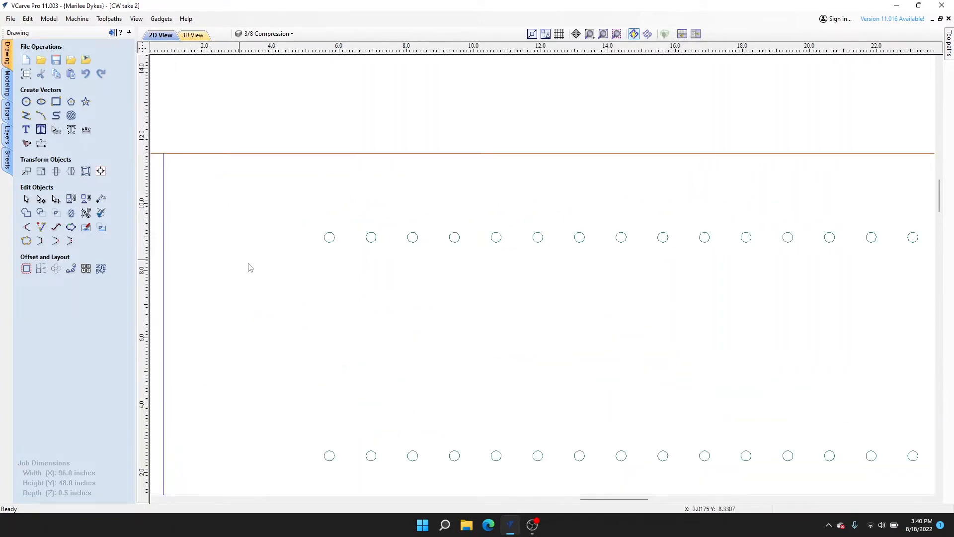
{"action": "left_click", "coordinate": [330, 242]}
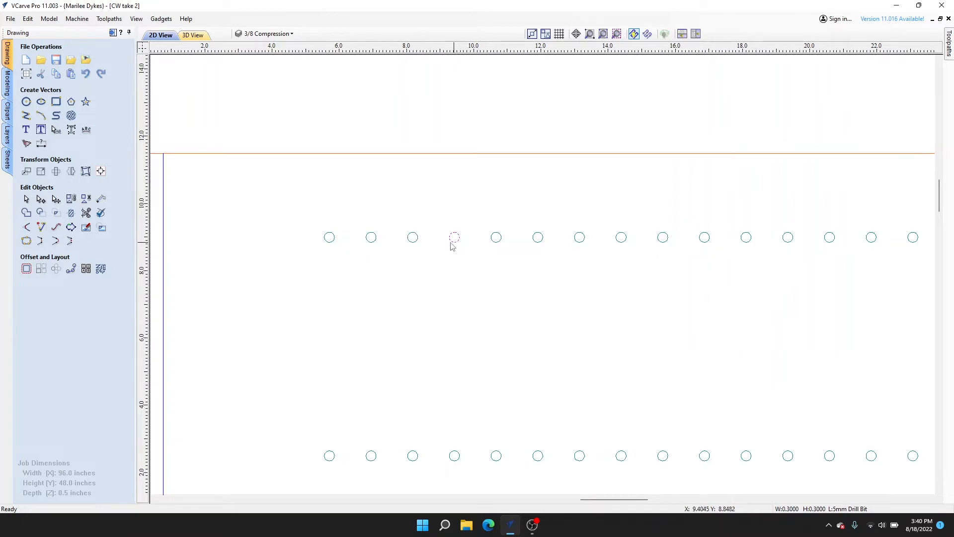
{"action": "left_click", "coordinate": [394, 279]}
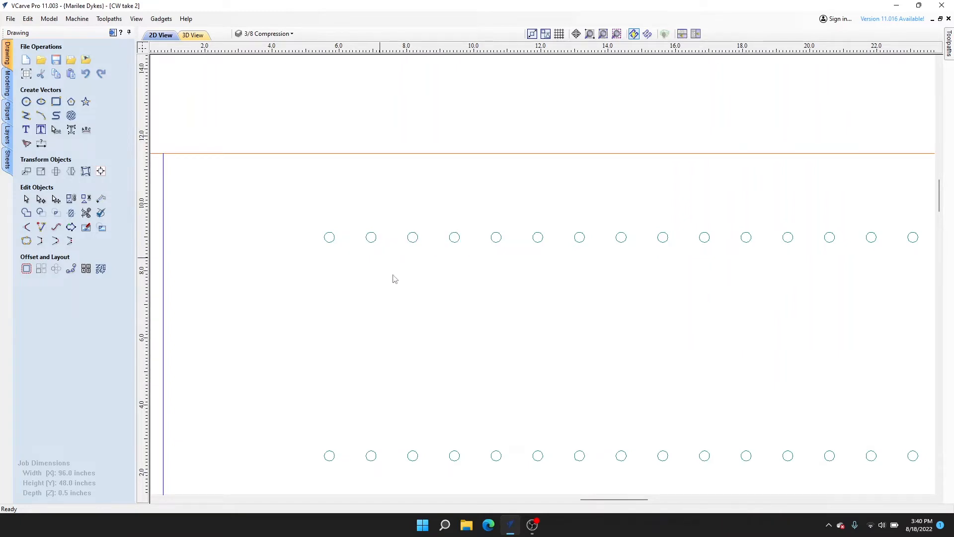
{"action": "left_click", "coordinate": [331, 247]}
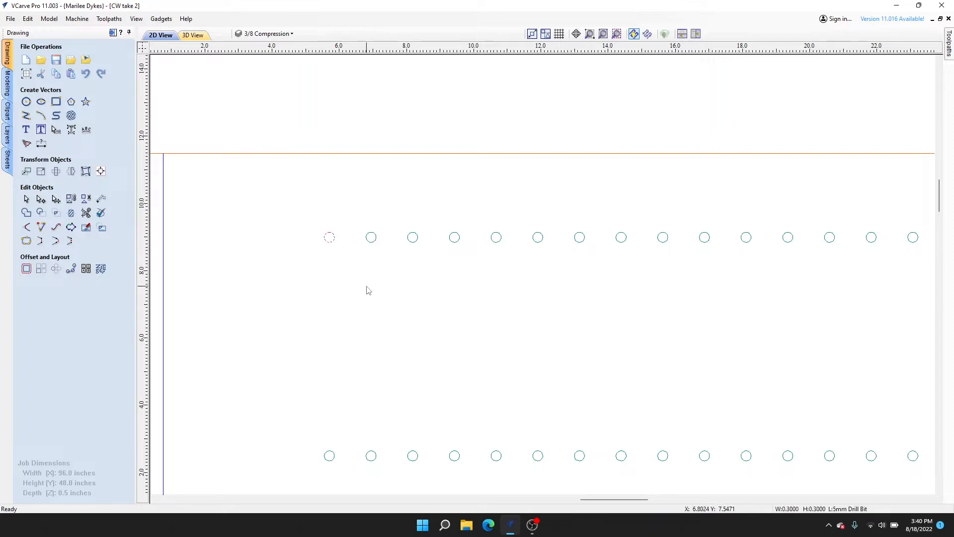
{"action": "left_click", "coordinate": [368, 290]}
{"action": "scroll", "coordinate": [550, 288], "scroll_direction": "down", "scroll_amount": 3}
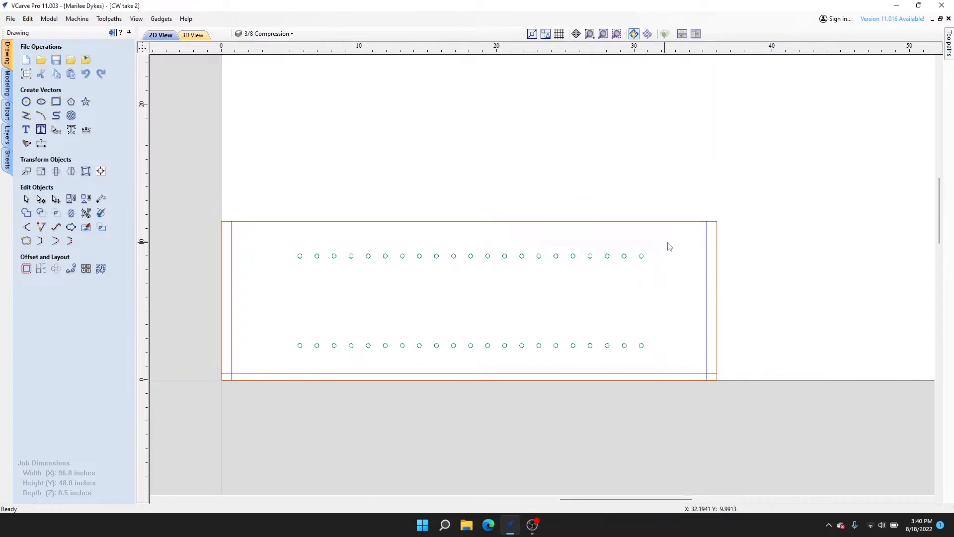
Step: Group all the circles in both drill-hole rows into one object and check the group by selecting a single circle
{"action": "left_click_drag", "start_coordinate": [680, 240], "coordinate": [282, 371]}
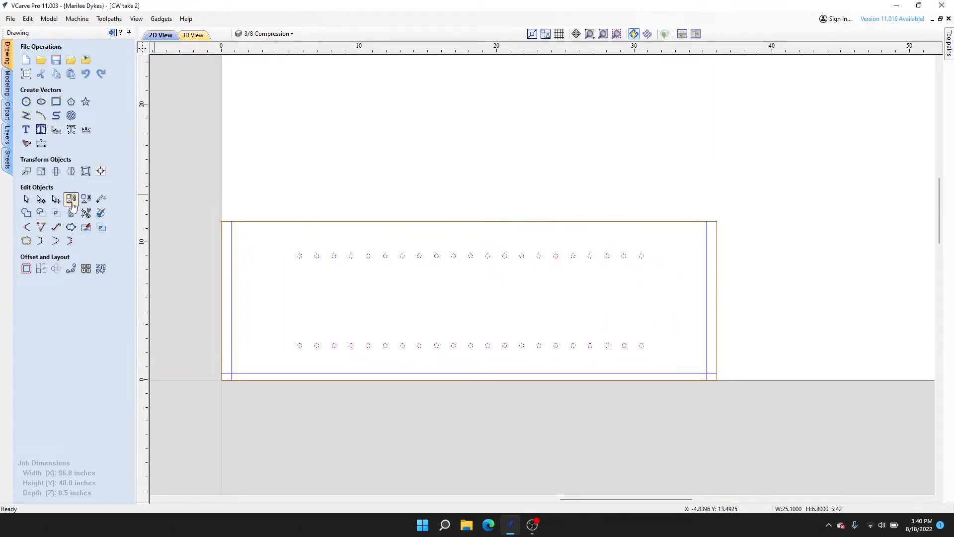
{"action": "left_click", "coordinate": [72, 203]}
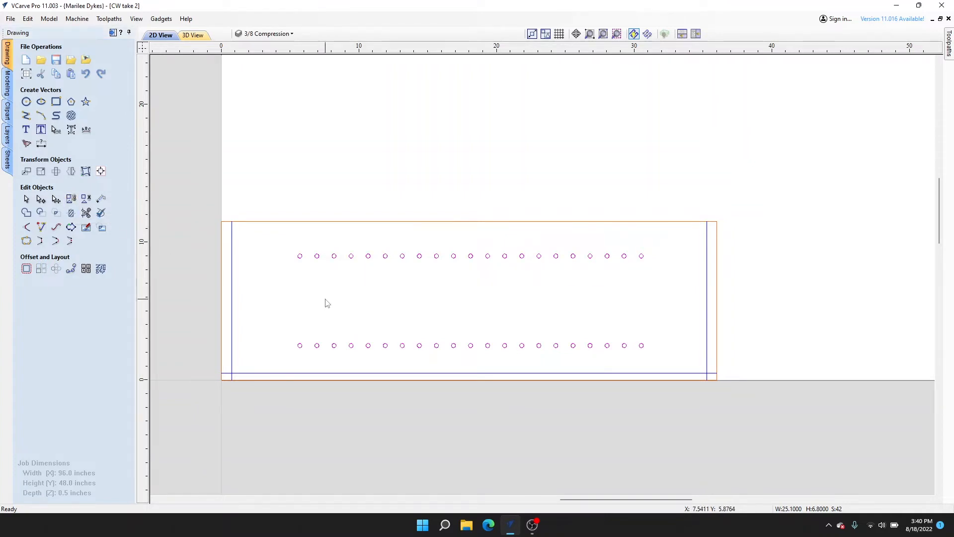
{"action": "left_click", "coordinate": [333, 295]}
{"action": "scroll", "coordinate": [296, 270], "scroll_direction": "up", "scroll_amount": 5}
{"action": "left_click", "coordinate": [306, 231]}
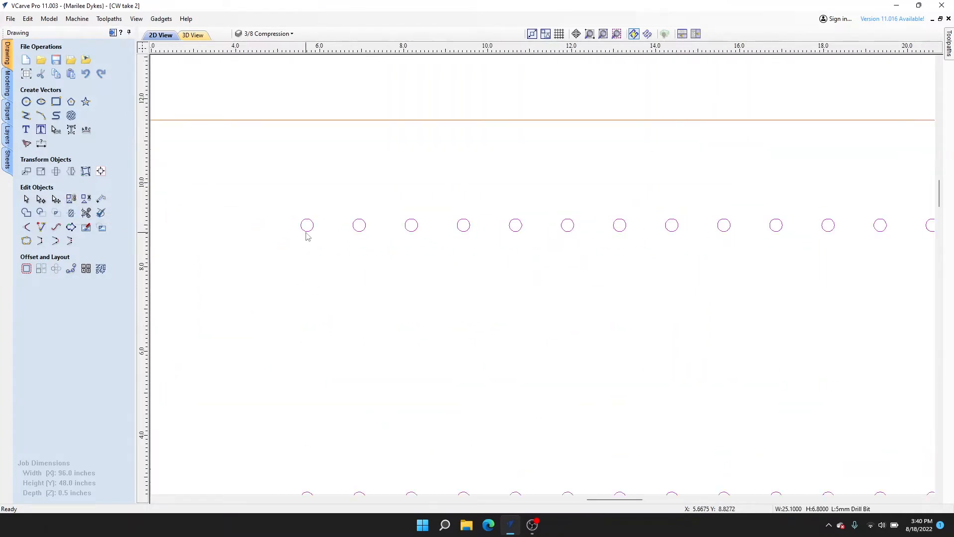
{"action": "scroll", "coordinate": [428, 283], "scroll_direction": "down", "scroll_amount": 3}
{"action": "scroll", "coordinate": [484, 324], "scroll_direction": "down", "scroll_amount": 4}
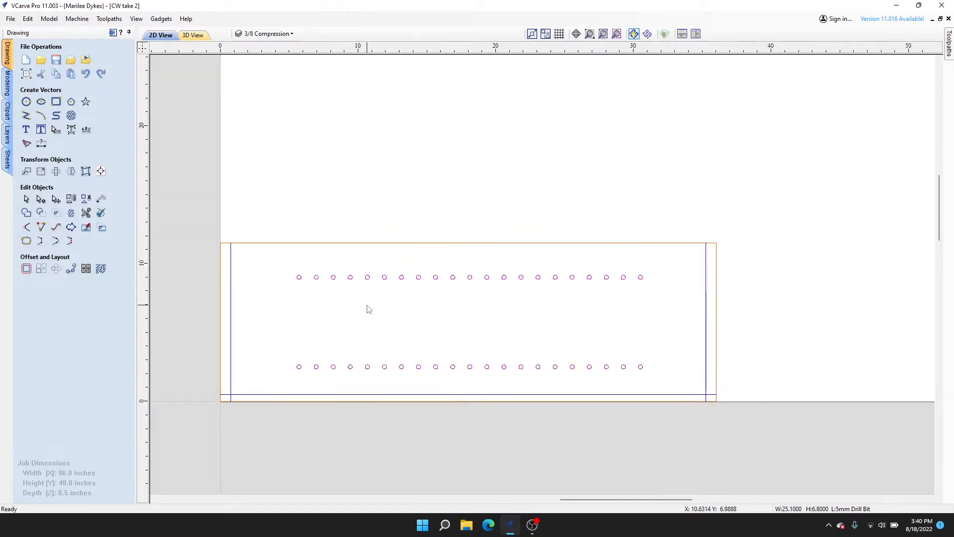
{"action": "left_click", "coordinate": [367, 305]}
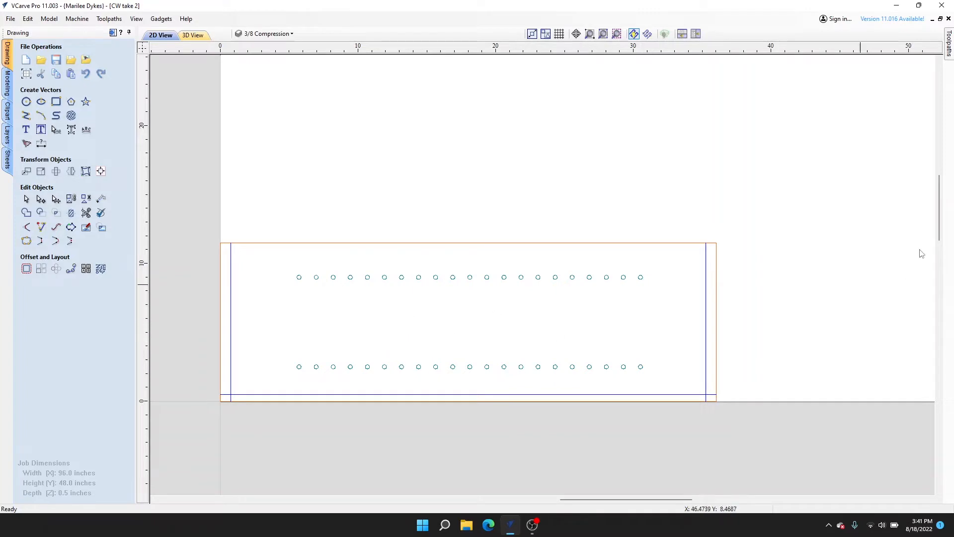
Step: Copy the whole panel with its groove lines and drill-hole circles, and paste the duplicate in place
{"action": "left_click_drag", "start_coordinate": [798, 193], "coordinate": [194, 409]}
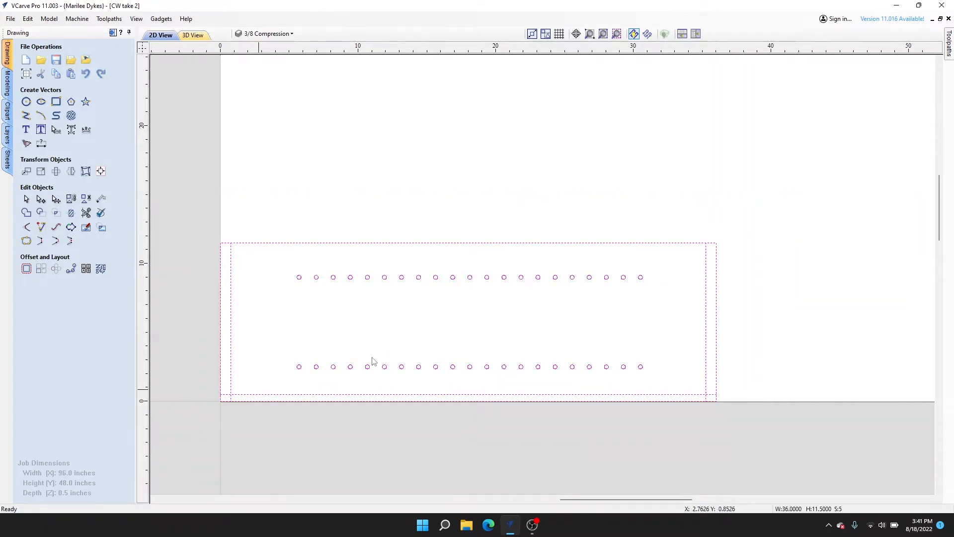
{"action": "right_click", "coordinate": [439, 266]}
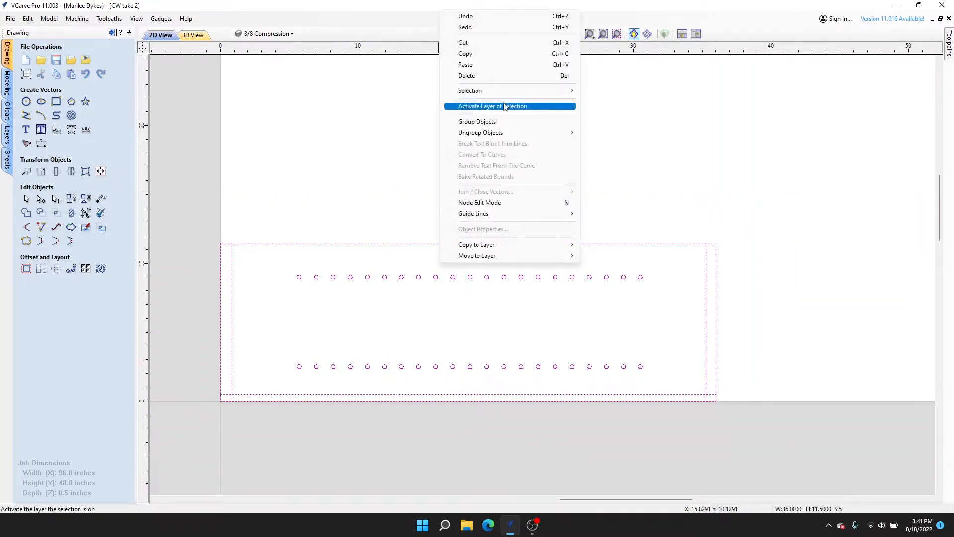
{"action": "left_click", "coordinate": [482, 53]}
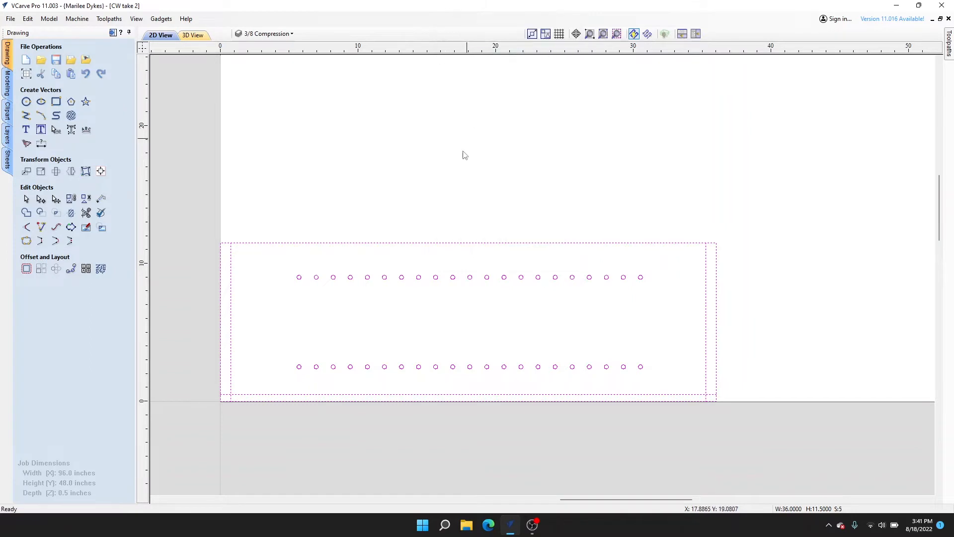
{"action": "right_click", "coordinate": [450, 333]}
{"action": "left_click", "coordinate": [489, 138]}
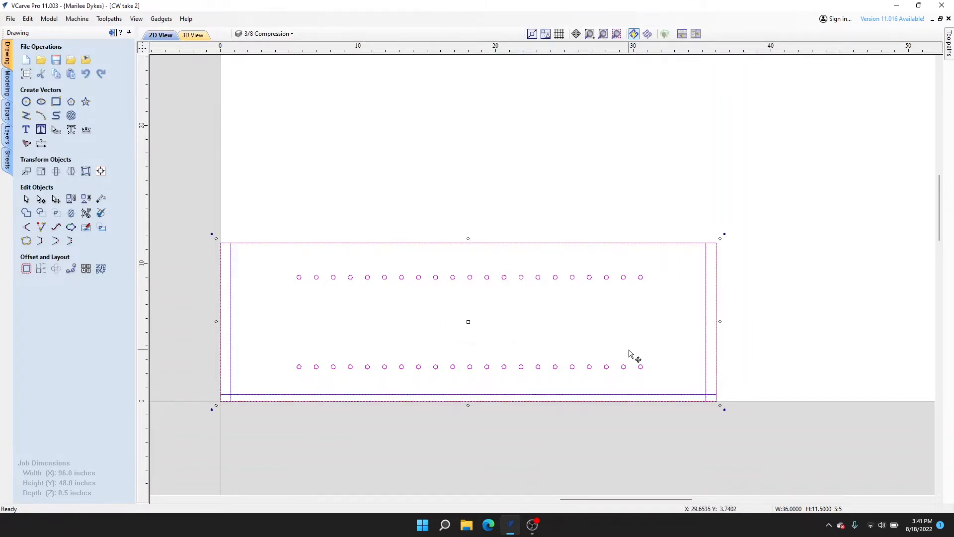
Step: Nudge the pasted panel straight up until it sits about 0.9 inch above the original panel
{"action": "key", "text": "Up"}
{"action": "key", "text": "Up"}
{"action": "key", "text": "Up"}
{"action": "key", "text": "Up"}
{"action": "key", "text": "Up"}
{"action": "key", "text": "Up"}
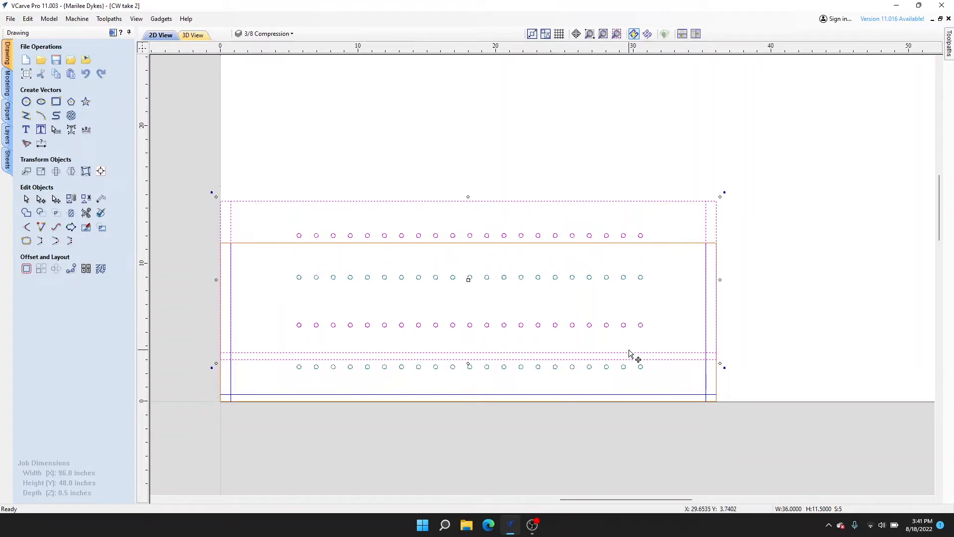
{"action": "key", "text": "Up"}
{"action": "key", "text": "Up"}
{"action": "key", "text": "Up"}
{"action": "key", "text": "Up"}
{"action": "key", "text": "Up"}
{"action": "key", "text": "Up"}
{"action": "key", "text": "Up"}
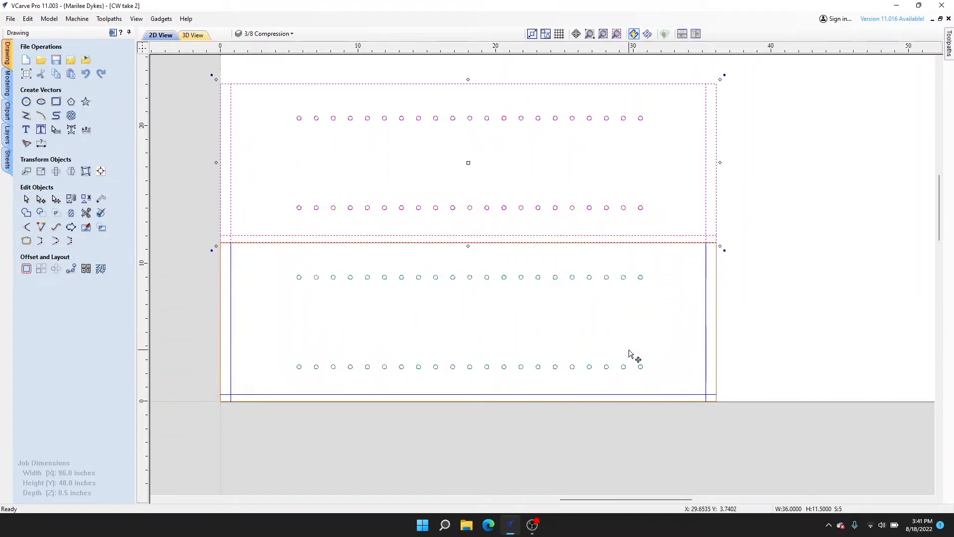
{"action": "key", "text": "Up"}
{"action": "key", "text": "Up"}
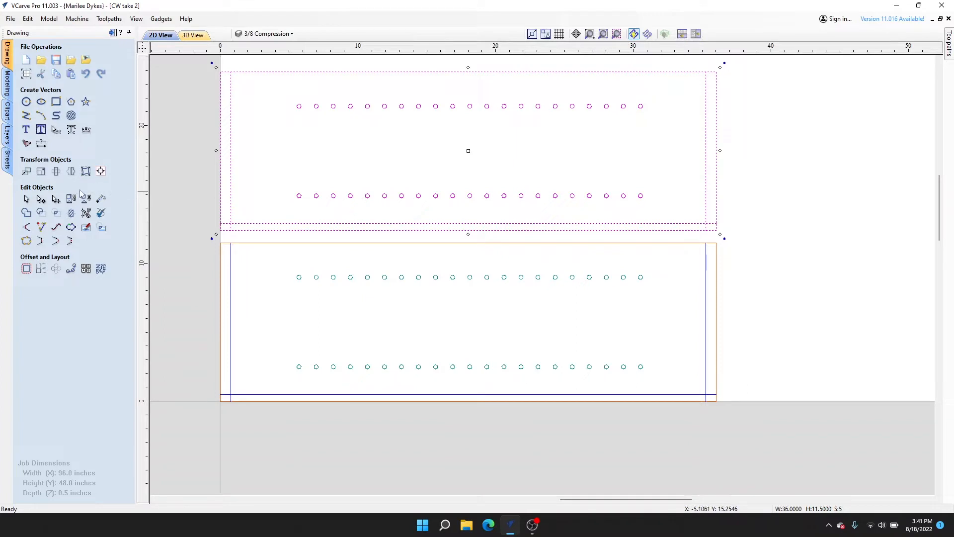
Step: Flip the upper panel copy vertically so its long groove runs along the top edge, and deselect it
{"action": "left_click", "coordinate": [72, 172]}
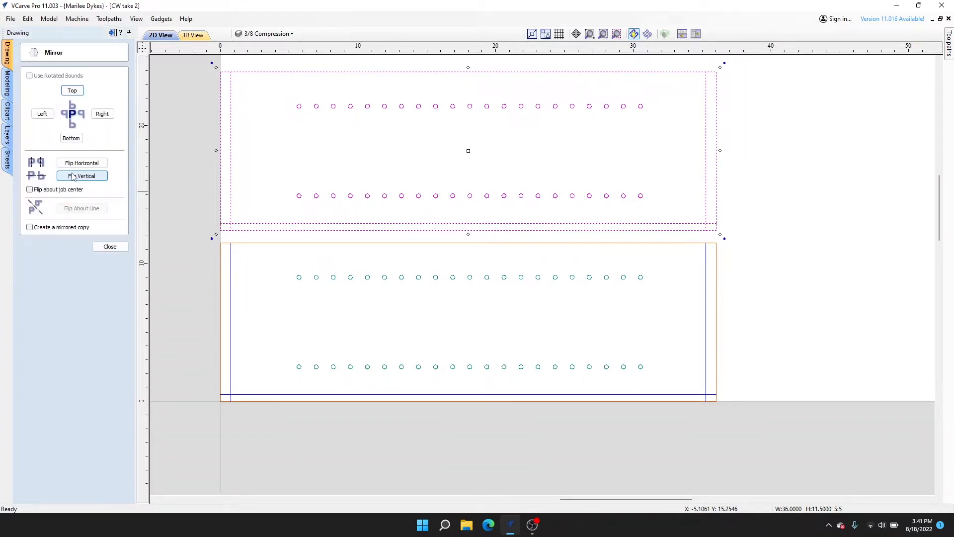
{"action": "left_click", "coordinate": [87, 177]}
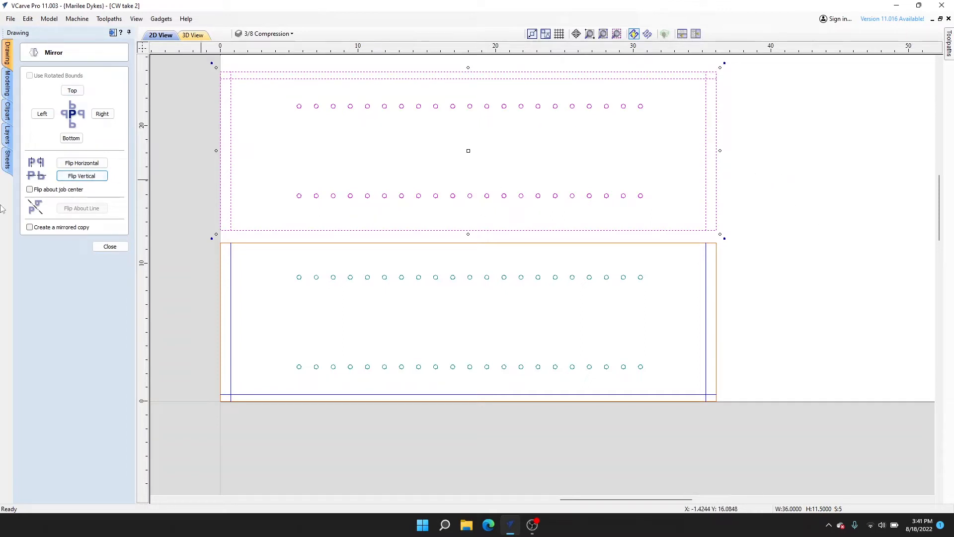
{"action": "left_click", "coordinate": [110, 246]}
{"action": "left_click", "coordinate": [778, 231]}
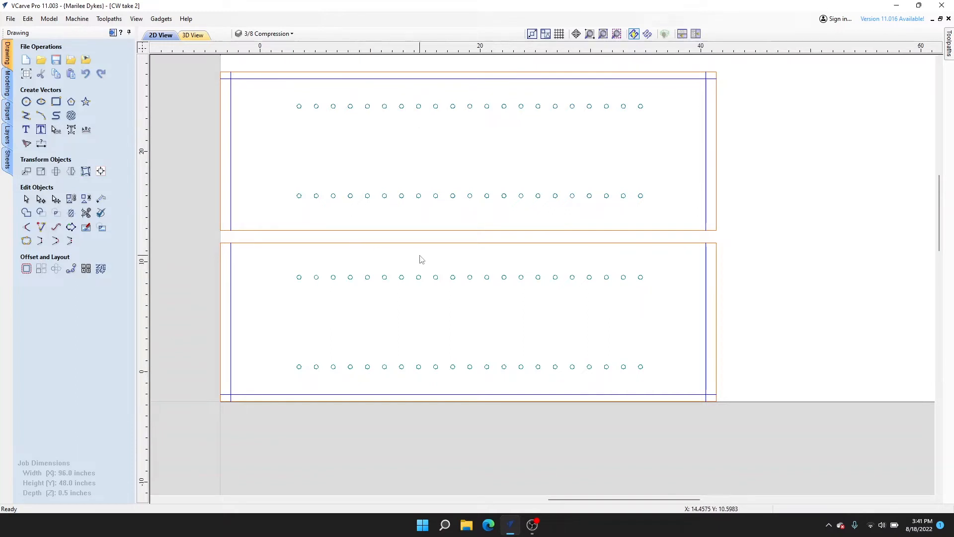
Step: Select both panels and move them together horizontally to the lower-right corner of the sheet
{"action": "scroll", "coordinate": [427, 251], "scroll_direction": "down", "scroll_amount": 2}
{"action": "scroll", "coordinate": [715, 189], "scroll_direction": "down", "scroll_amount": 2}
{"action": "left_click_drag", "start_coordinate": [723, 127], "coordinate": [347, 293]}
{"action": "middle_click_drag", "start_coordinate": [664, 246], "coordinate": [474, 280]}
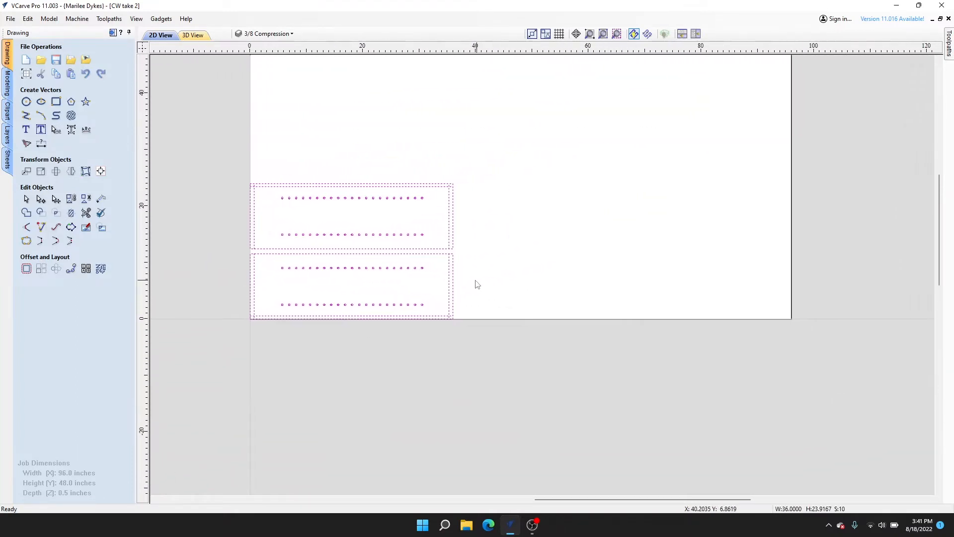
{"action": "key", "text": "m"}
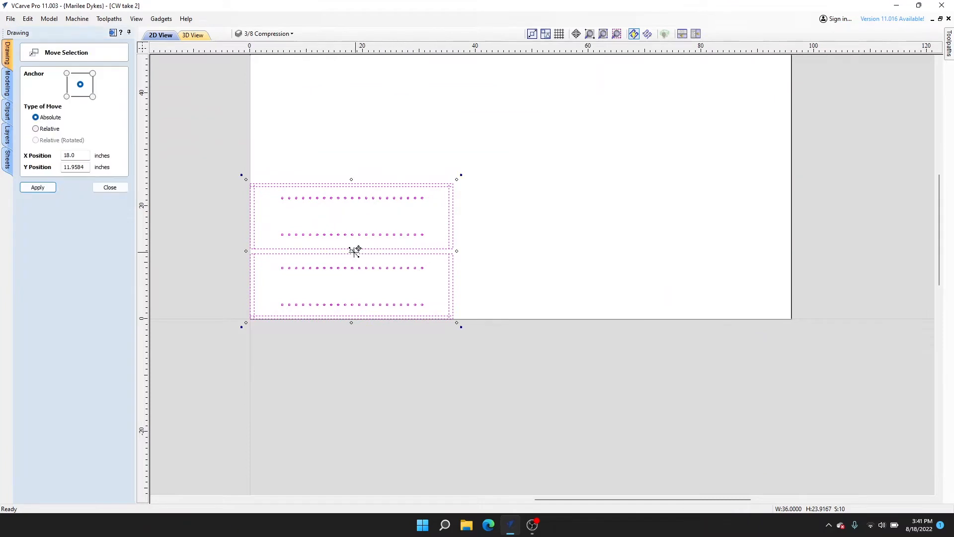
{"action": "left_click_drag", "start_coordinate": [353, 248], "coordinate": [686, 247]}
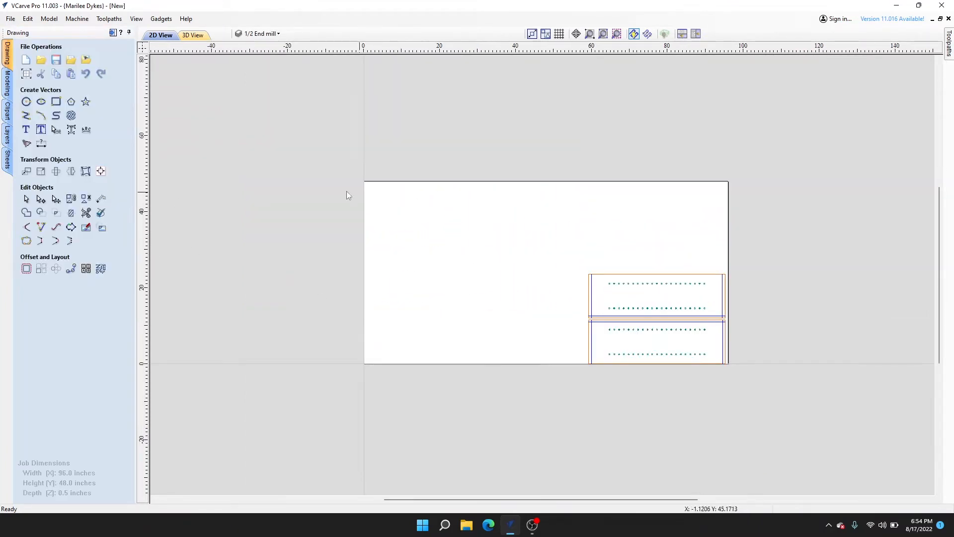
Step: Draw a square-cornered 36 by 21.5 inch rectangle on the 3/8 Compression layer, with its lower-left corner at X 0, Y 0
{"action": "left_click", "coordinate": [284, 39]}
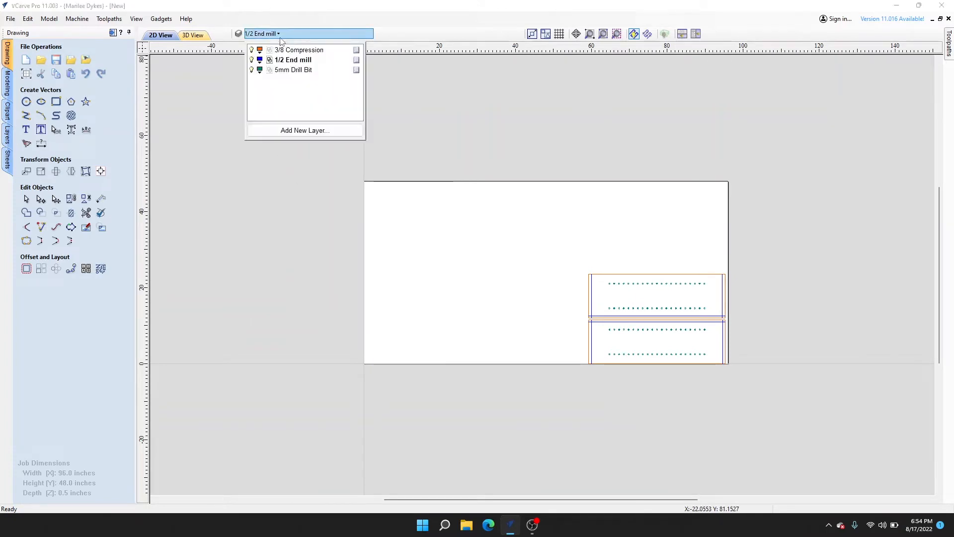
{"action": "left_click", "coordinate": [294, 51]}
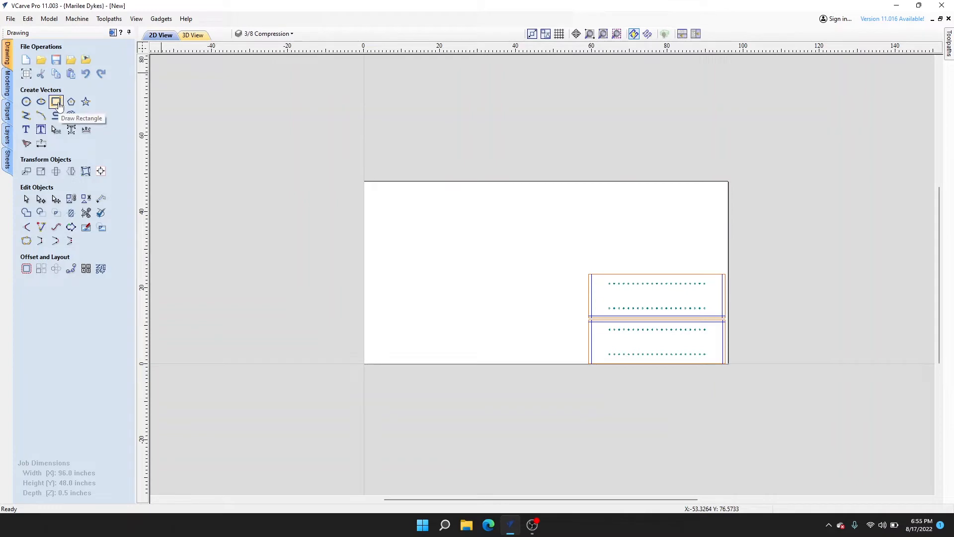
{"action": "left_click", "coordinate": [57, 103]}
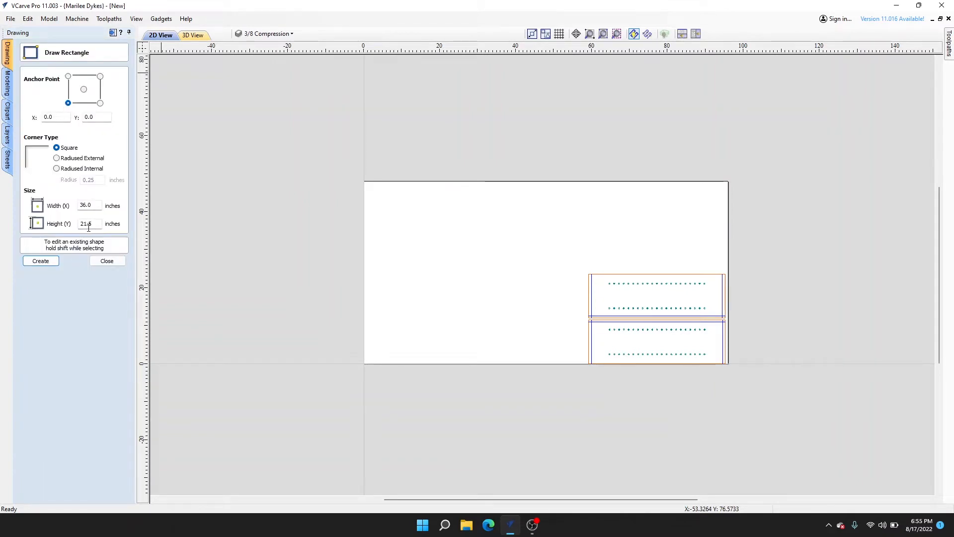
{"action": "left_click", "coordinate": [38, 261]}
{"action": "scroll", "coordinate": [476, 346], "scroll_direction": "up", "scroll_amount": 3}
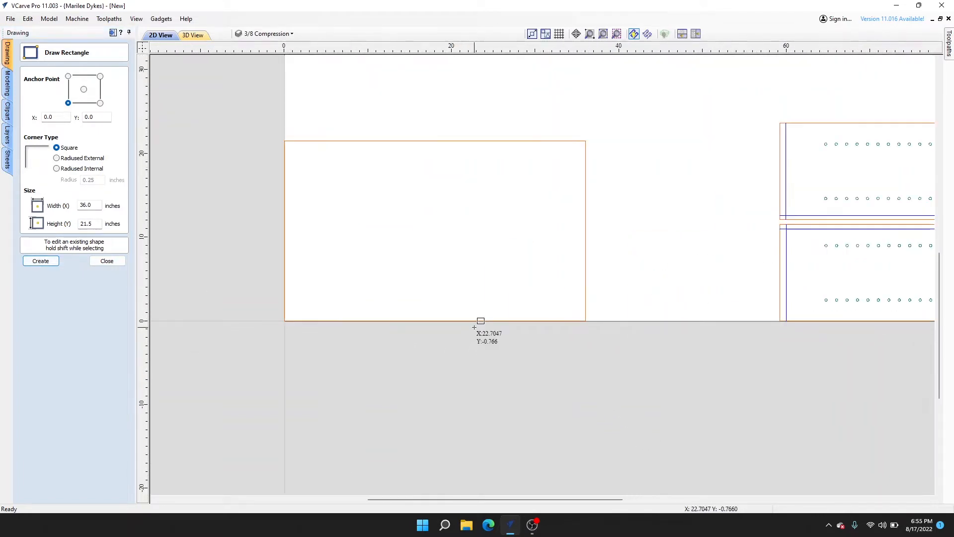
{"action": "left_click", "coordinate": [107, 261]}
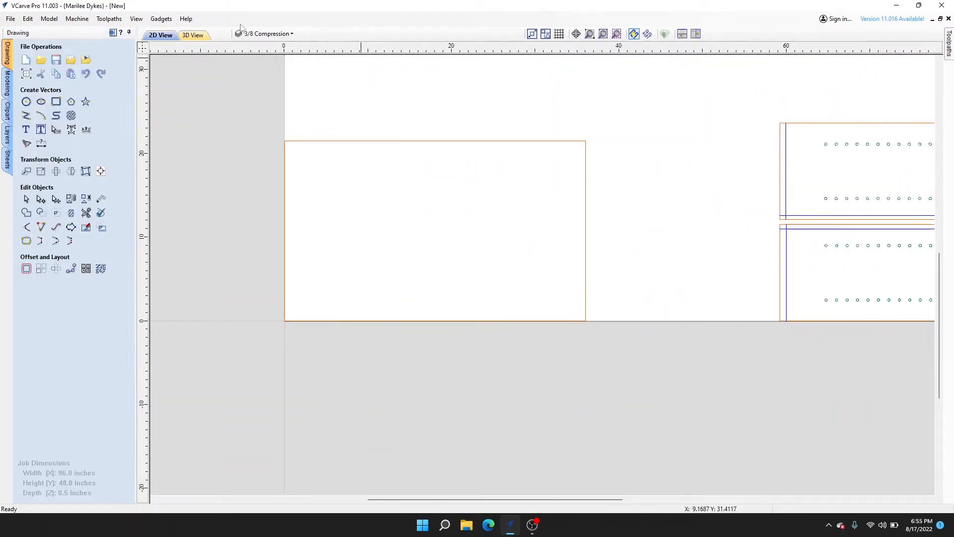
Step: Make 1/2 End mill the active layer and insert a vertical guide line at the new rectangle's upper-left corner
{"action": "left_click", "coordinate": [268, 34]}
{"action": "left_click", "coordinate": [285, 60]}
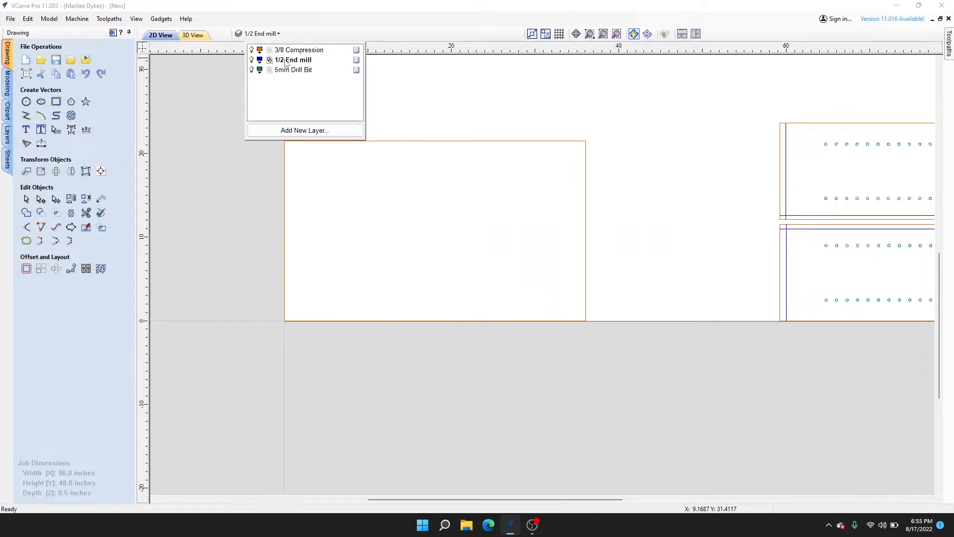
{"action": "left_click", "coordinate": [414, 93]}
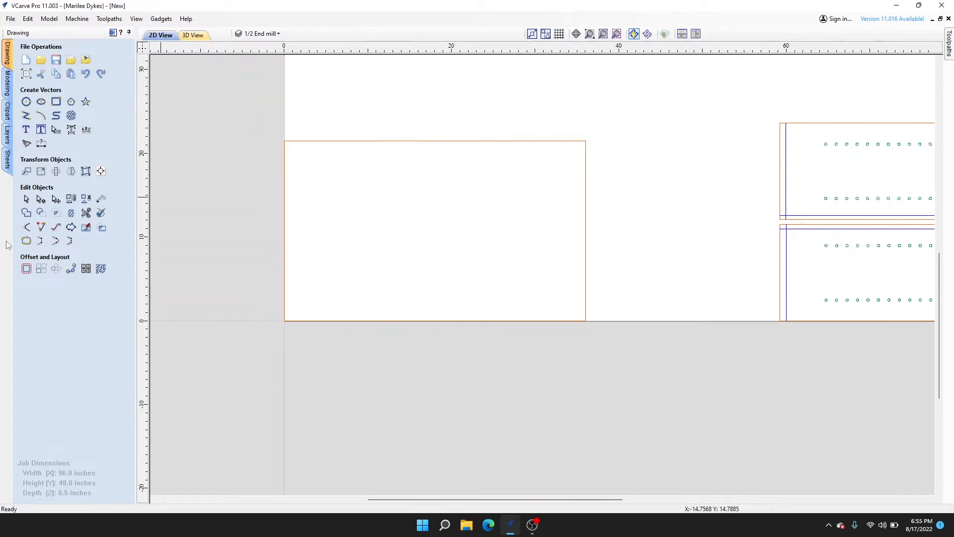
{"action": "right_click", "coordinate": [285, 146]}
{"action": "mouse_move", "coordinate": [368, 350]}
{"action": "left_click", "coordinate": [459, 363]}
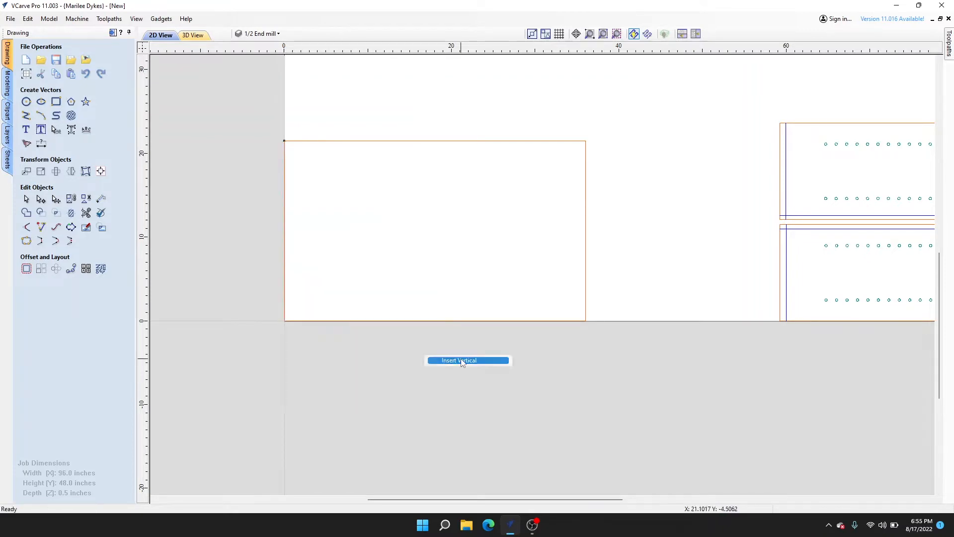
Step: Reposition the new vertical guide line to 35.25 inches
{"action": "double_click", "coordinate": [284, 108]}
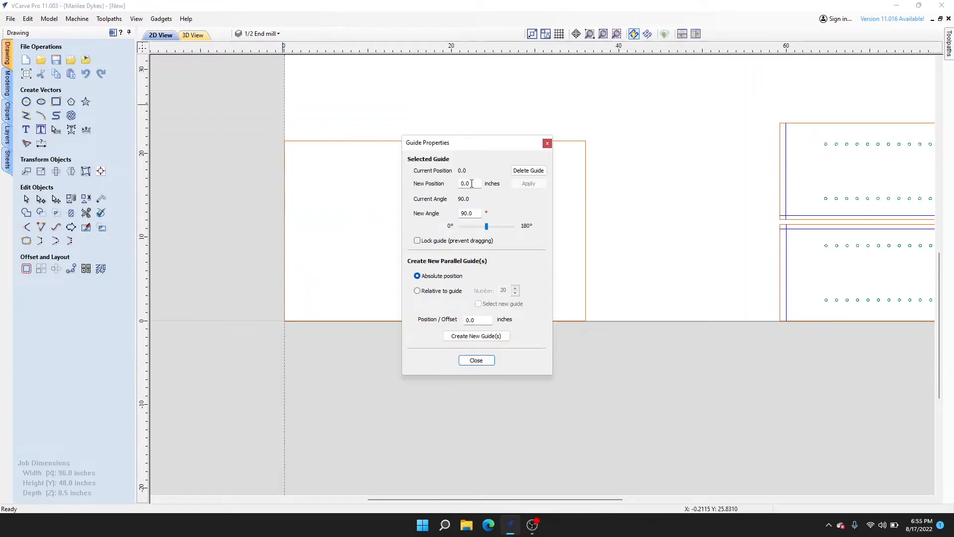
{"action": "double_click", "coordinate": [472, 183]}
{"action": "type", "text": "35.25"}
{"action": "left_click", "coordinate": [526, 185]}
{"action": "left_click", "coordinate": [471, 365]}
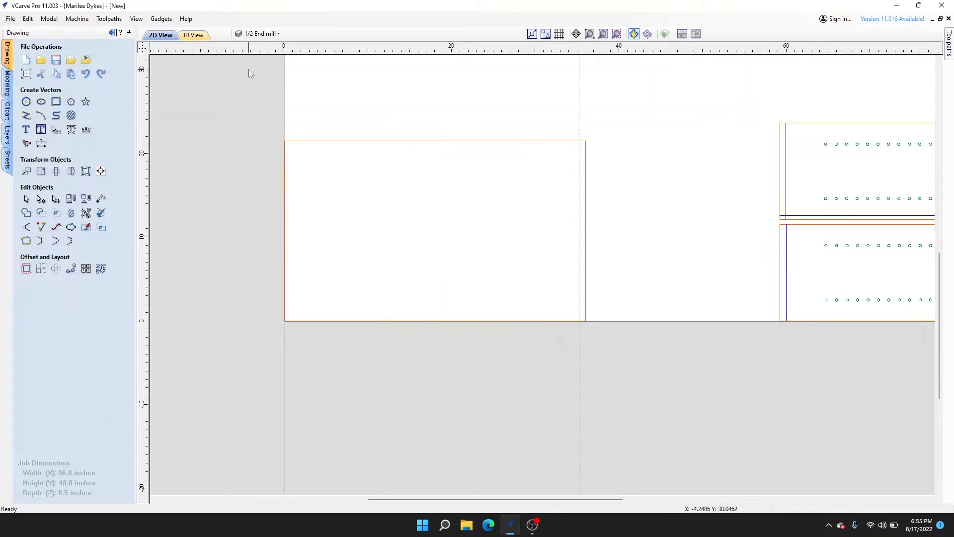
Step: Insert a second vertical guide line near the rectangle's left edge and set its position to 0.75 inches
{"action": "right_click", "coordinate": [286, 114]}
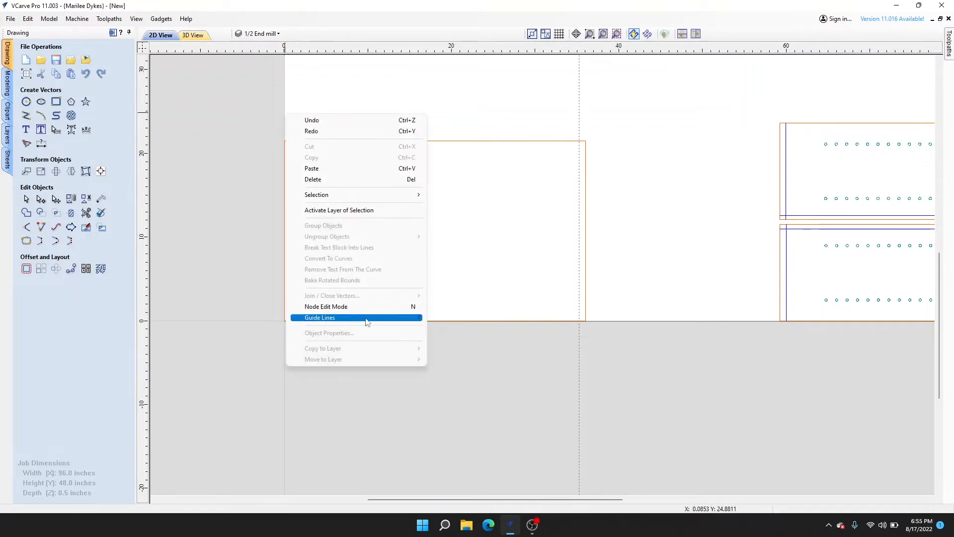
{"action": "mouse_move", "coordinate": [366, 318]}
{"action": "left_click", "coordinate": [458, 326]}
{"action": "double_click", "coordinate": [285, 115]}
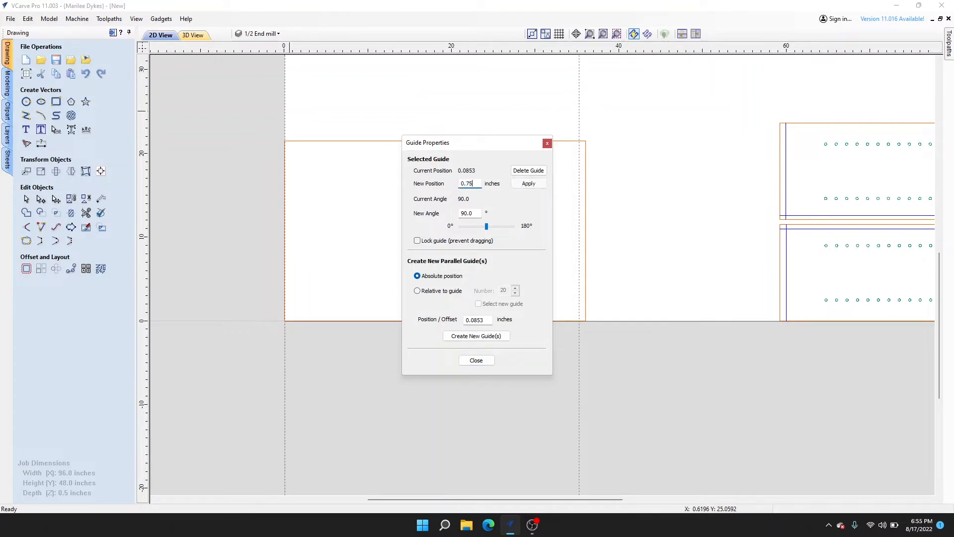
{"action": "left_click", "coordinate": [529, 185]}
{"action": "left_click", "coordinate": [476, 361]}
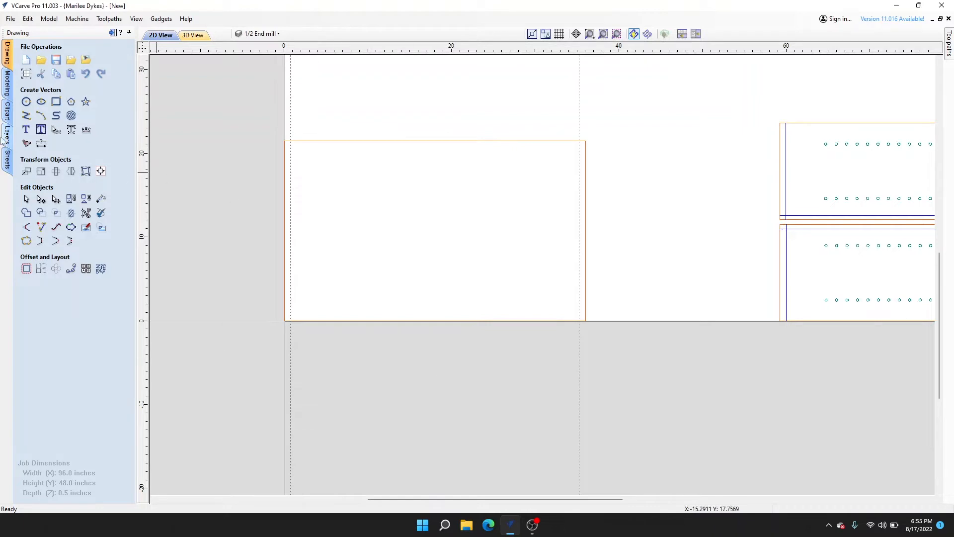
Step: With the snap grid shown, draw a line along the 0.75 inch guide from the rectangle's bottom edge to its top edge
{"action": "left_click", "coordinate": [26, 116]}
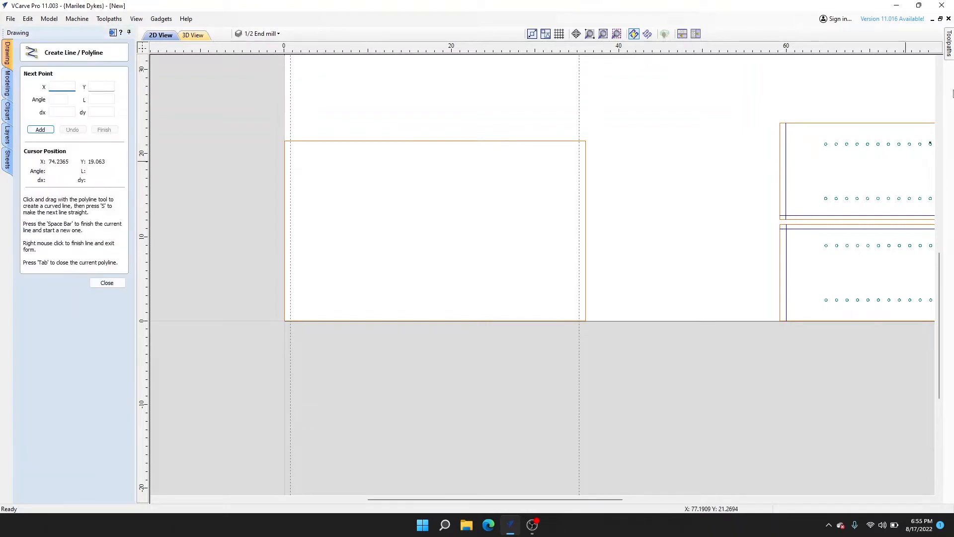
{"action": "left_click", "coordinate": [559, 34]}
{"action": "scroll", "coordinate": [298, 306], "scroll_direction": "up", "scroll_amount": 5}
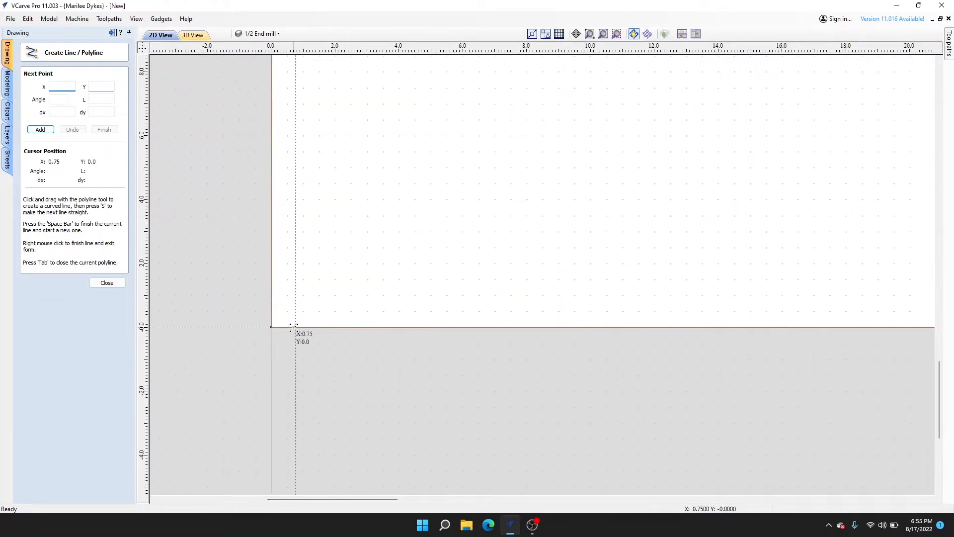
{"action": "left_click", "coordinate": [293, 327]}
{"action": "scroll", "coordinate": [317, 105], "scroll_direction": "down", "scroll_amount": 8}
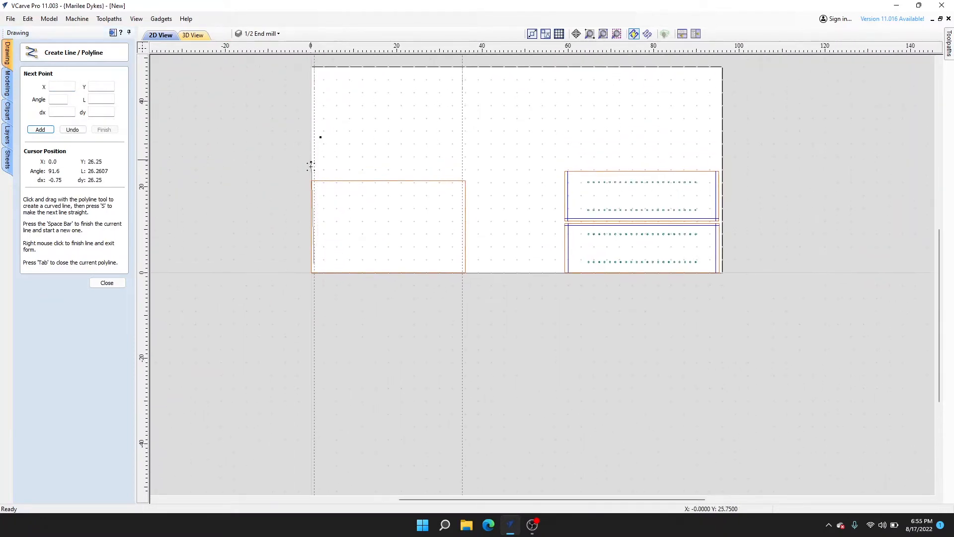
{"action": "scroll", "coordinate": [310, 165], "scroll_direction": "up", "scroll_amount": 8}
{"action": "left_click", "coordinate": [298, 179]}
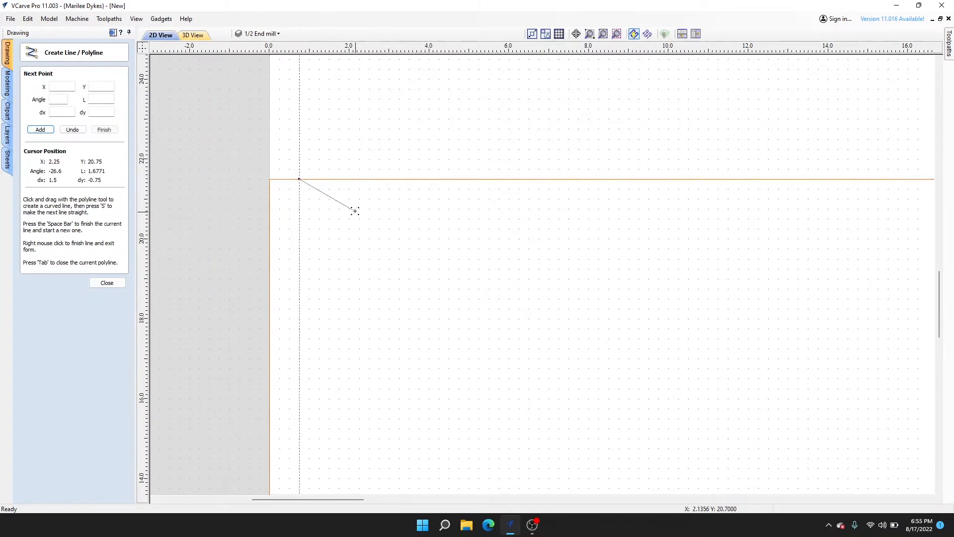
{"action": "right_click", "coordinate": [354, 210]}
Step: Draw a second line along the 35.25 inch guide from the rectangle's top edge down to its bottom edge
{"action": "middle_click_drag", "start_coordinate": [418, 232], "coordinate": [65, 193]}
{"action": "scroll", "coordinate": [749, 262], "scroll_direction": "down", "scroll_amount": 5}
{"action": "middle_click_drag", "start_coordinate": [745, 253], "coordinate": [394, 226]}
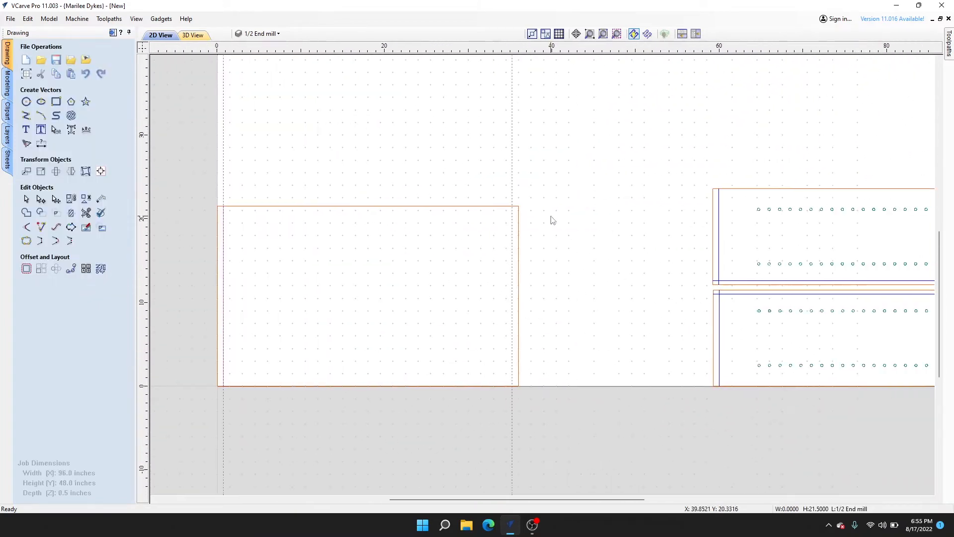
{"action": "scroll", "coordinate": [552, 220], "scroll_direction": "up", "scroll_amount": 5}
{"action": "left_click", "coordinate": [26, 115]}
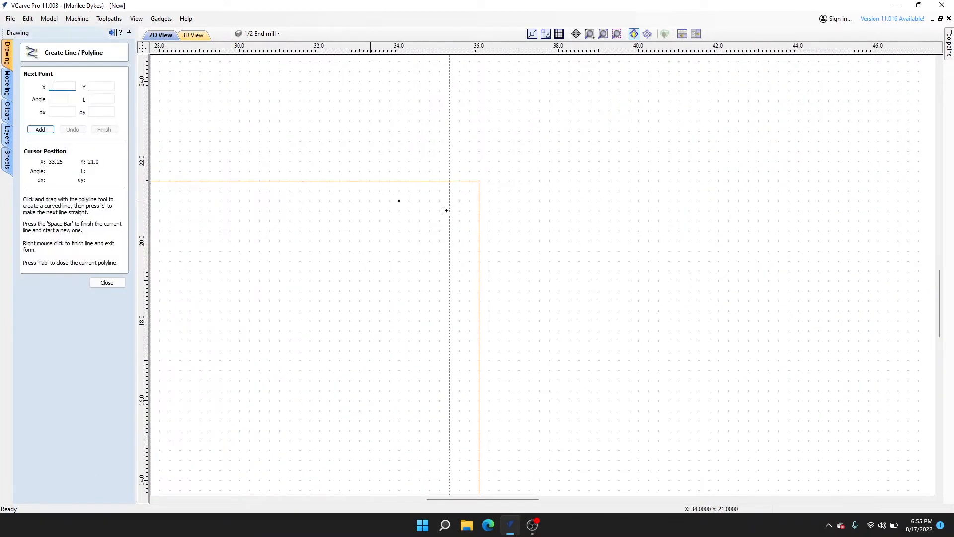
{"action": "left_click", "coordinate": [449, 180]}
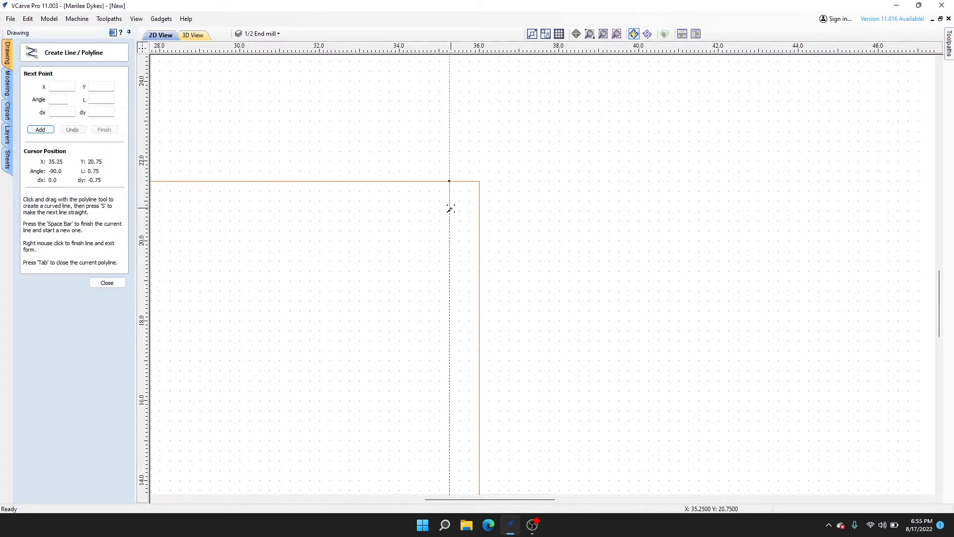
{"action": "scroll", "coordinate": [449, 209], "scroll_direction": "down", "scroll_amount": 5}
{"action": "scroll", "coordinate": [454, 450], "scroll_direction": "up", "scroll_amount": 5}
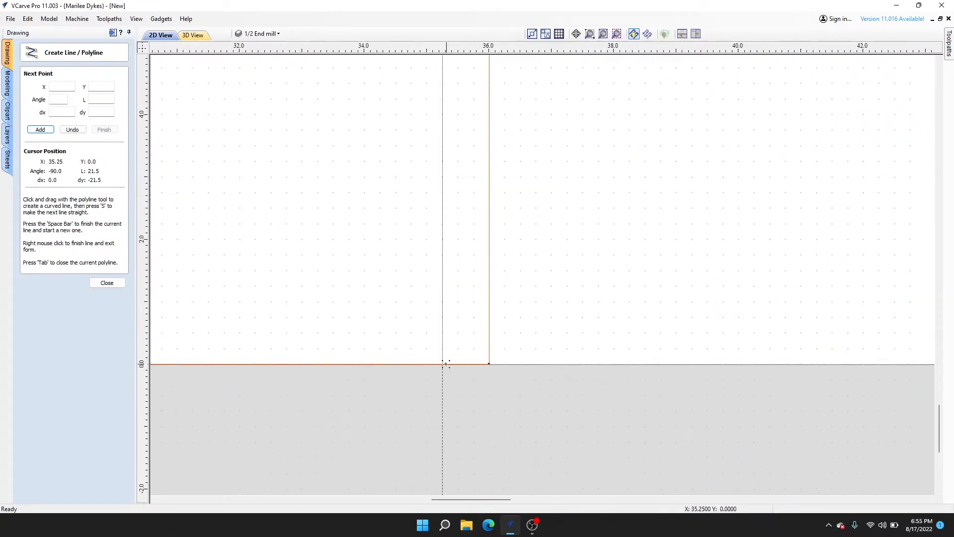
{"action": "left_click", "coordinate": [442, 363]}
{"action": "right_click", "coordinate": [473, 349]}
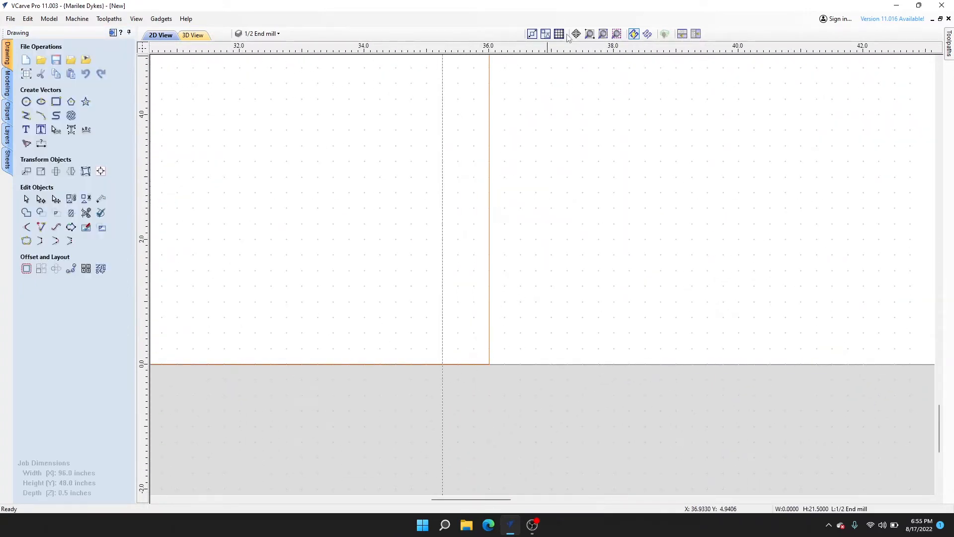
Step: Delete the vertical guide line at 0.75 inches
{"action": "scroll", "coordinate": [537, 288], "scroll_direction": "down", "scroll_amount": 7}
{"action": "middle_click_drag", "start_coordinate": [426, 250], "coordinate": [426, 278]}
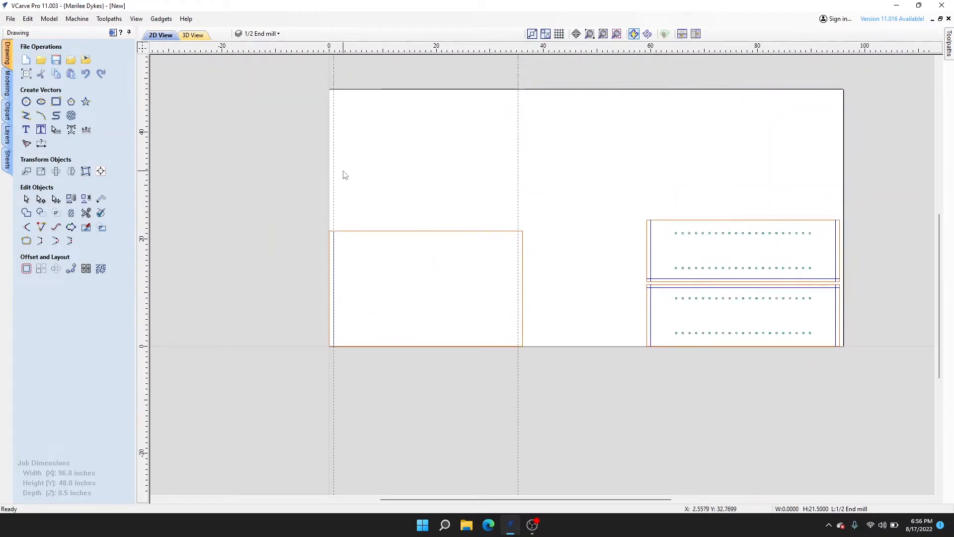
{"action": "double_click", "coordinate": [331, 181]}
{"action": "left_click", "coordinate": [528, 170]}
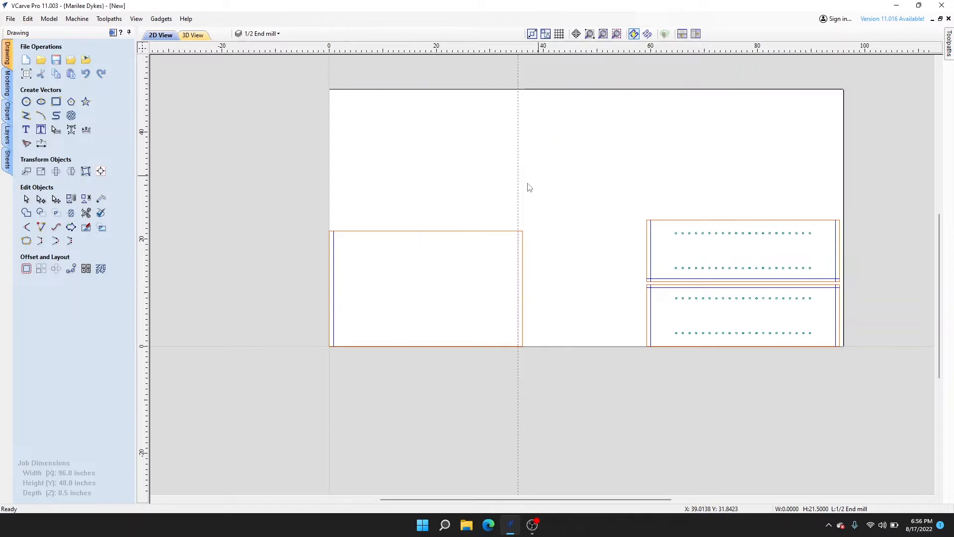
Step: Move the remaining vertical guide line to 30.5 inches
{"action": "double_click", "coordinate": [519, 179]}
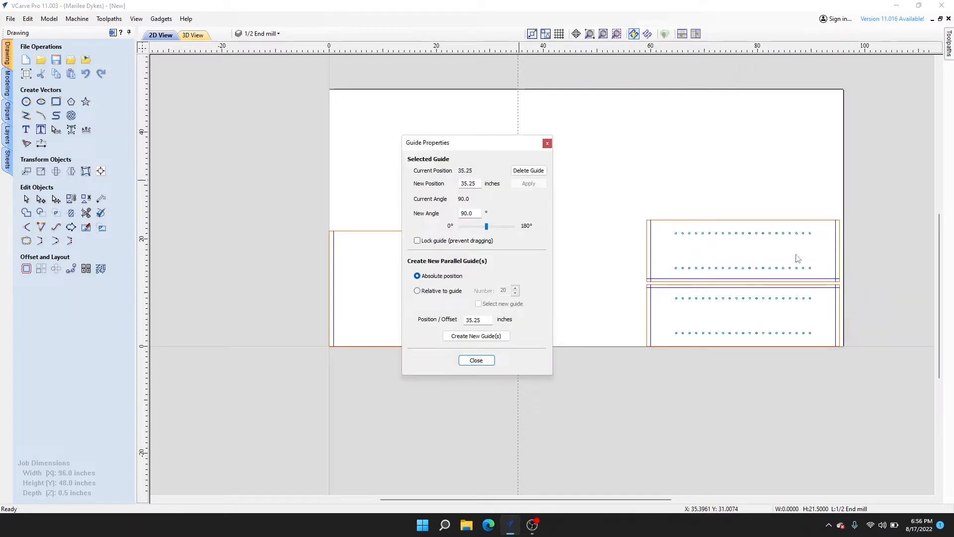
{"action": "left_click_drag", "start_coordinate": [479, 187], "coordinate": [457, 187]}
{"action": "left_click", "coordinate": [523, 187]}
{"action": "left_click_drag", "start_coordinate": [500, 142], "coordinate": [623, 88]}
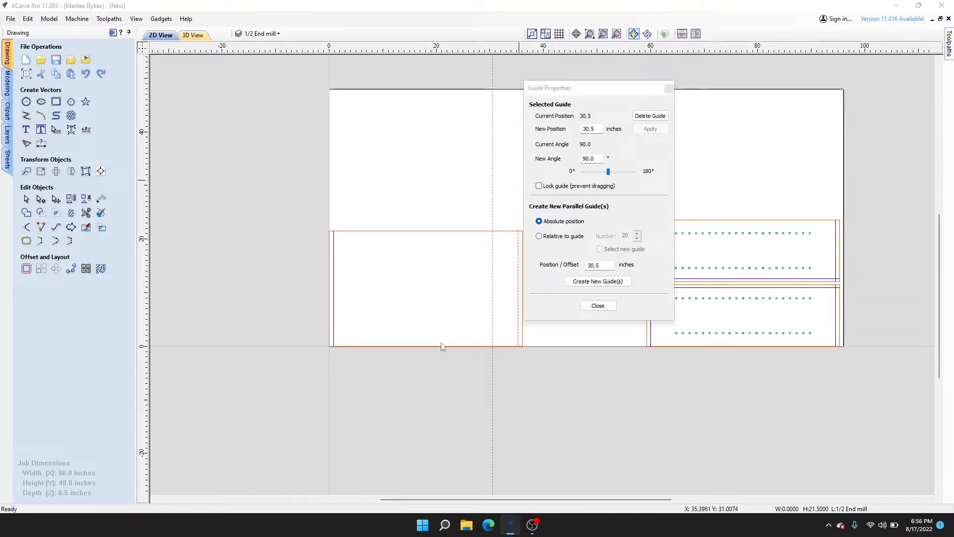
{"action": "left_click", "coordinate": [598, 305]}
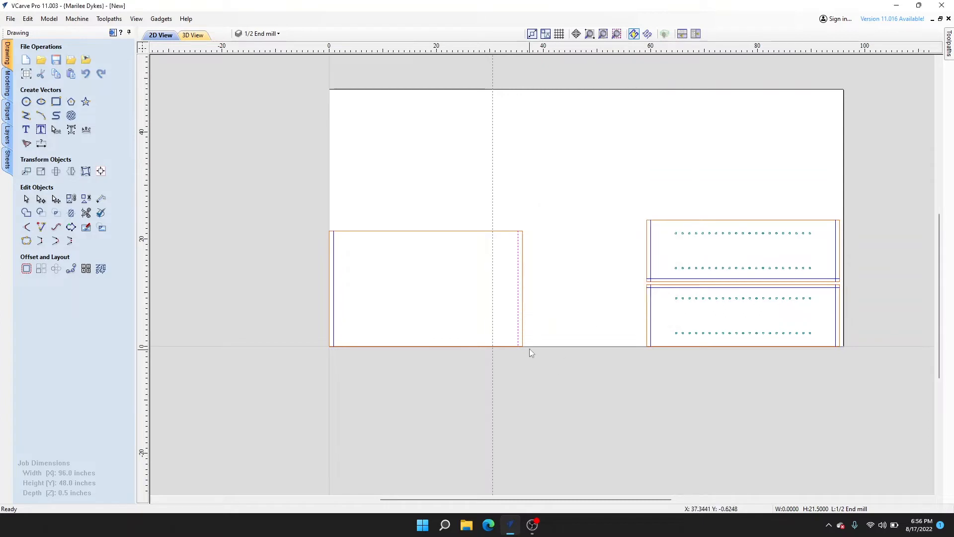
Step: Insert a horizontal guide line and set its position to 16 inches
{"action": "right_click", "coordinate": [529, 347]}
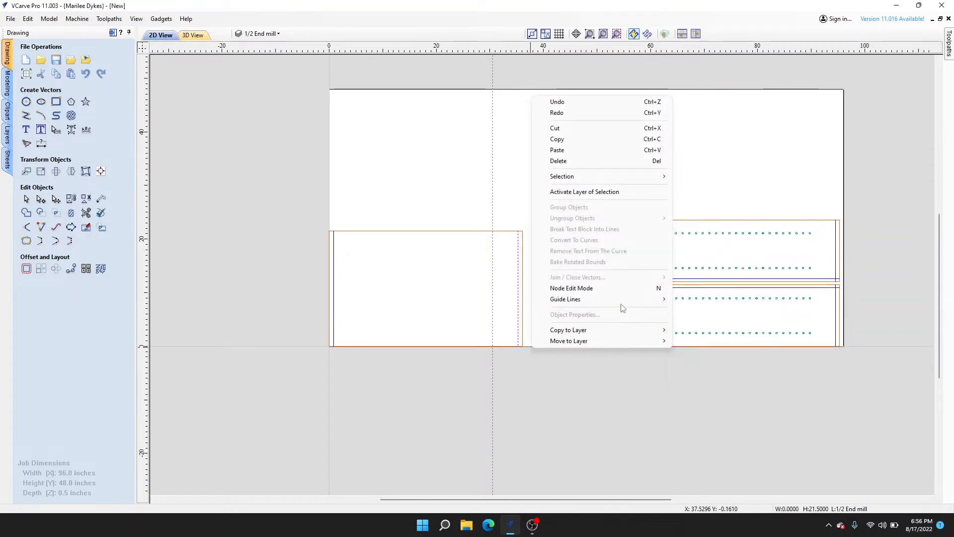
{"action": "left_click", "coordinate": [705, 299]}
{"action": "double_click", "coordinate": [537, 346]}
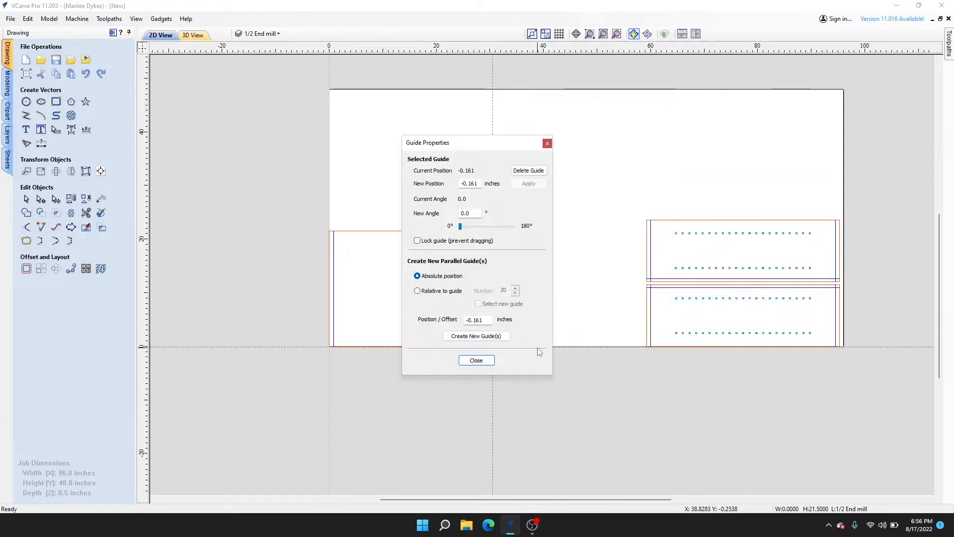
{"action": "left_click_drag", "start_coordinate": [478, 184], "coordinate": [368, 184]}
{"action": "type", "text": "16"}
{"action": "left_click", "coordinate": [529, 184]}
{"action": "left_click", "coordinate": [479, 359]}
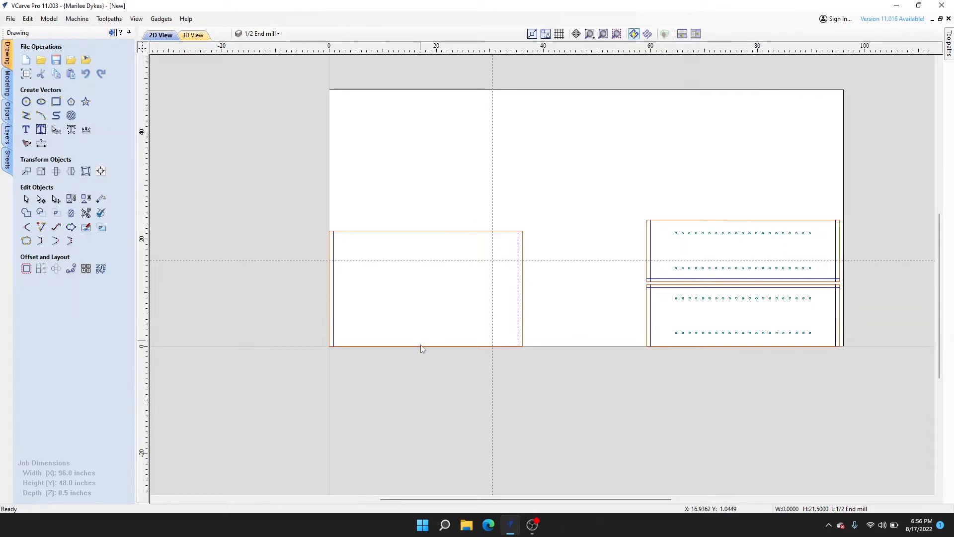
Step: Create 20 new parallel guides relative to the 30.5 inch vertical guide, with an offset of -1.25 inches
{"action": "double_click", "coordinate": [493, 285]}
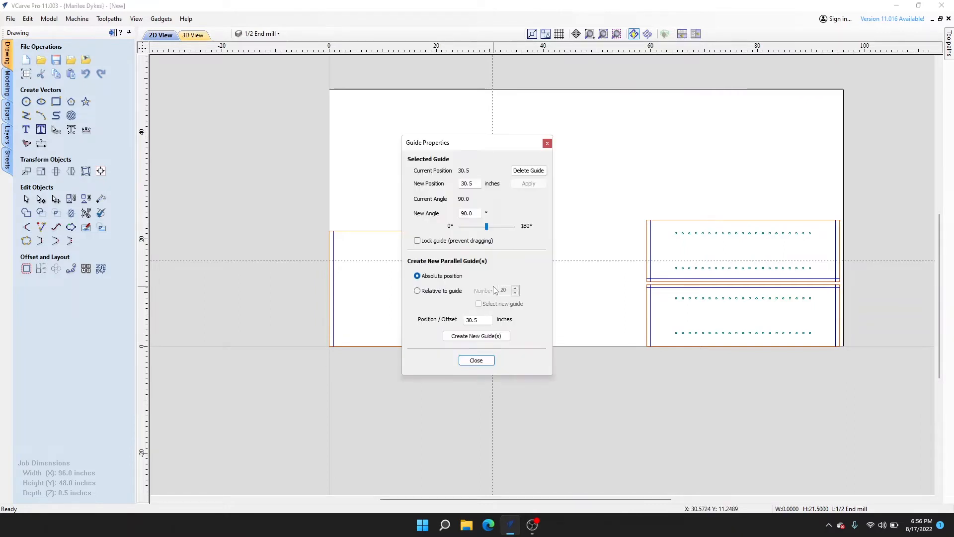
{"action": "left_click", "coordinate": [418, 293]}
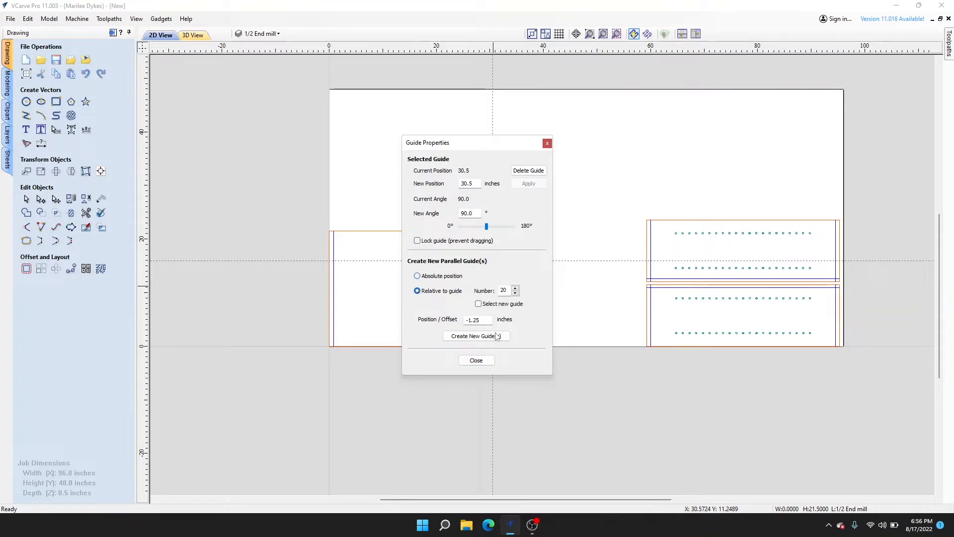
{"action": "left_click", "coordinate": [503, 290]}
{"action": "type", "text": "20"}
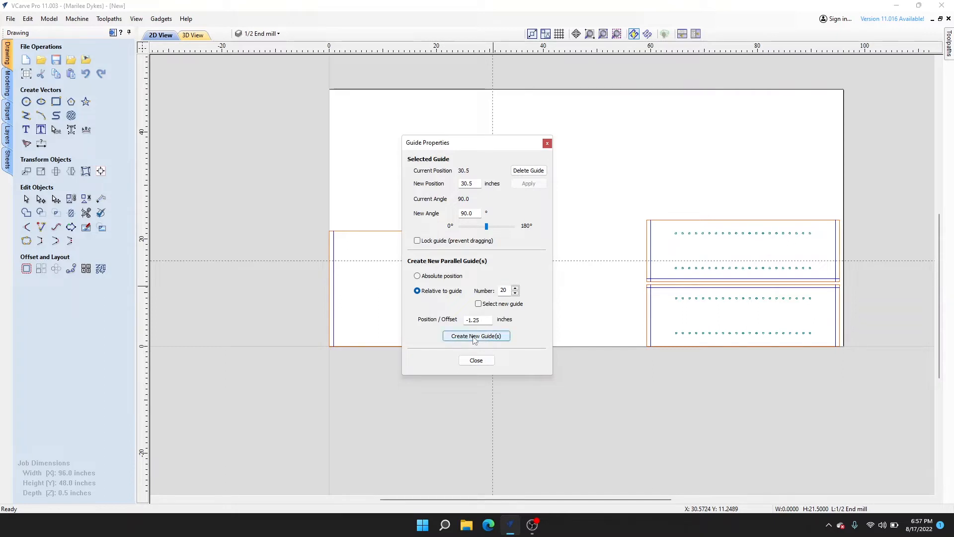
{"action": "left_click", "coordinate": [475, 336]}
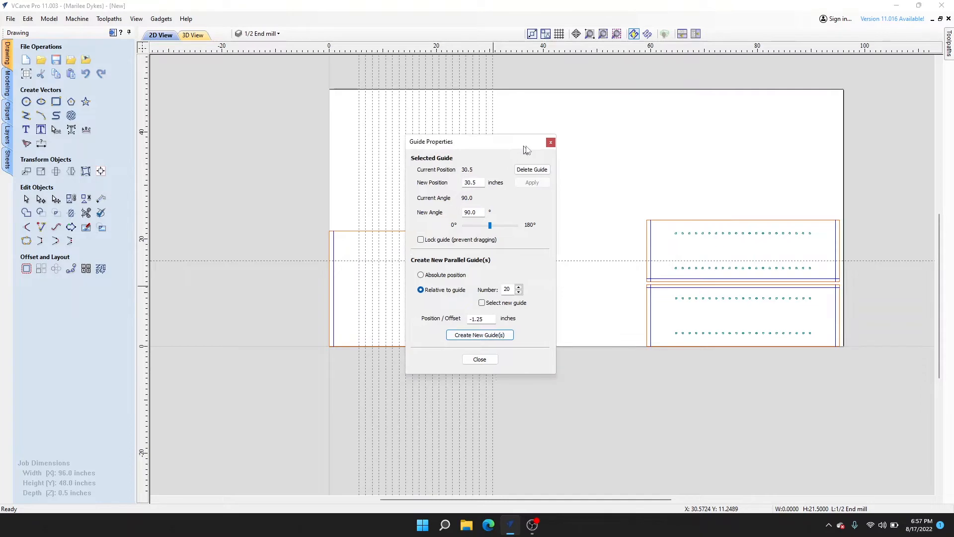
{"action": "left_click_drag", "start_coordinate": [524, 149], "coordinate": [736, 62]}
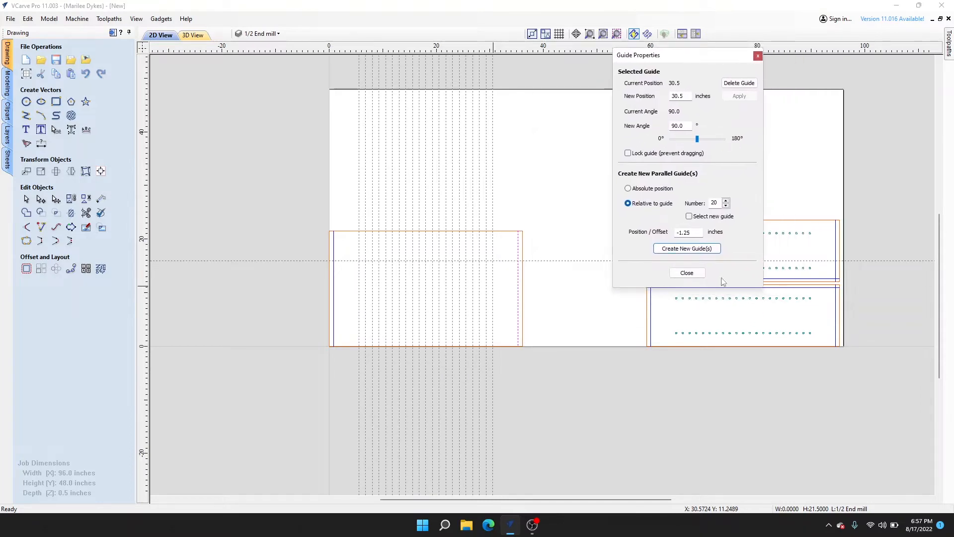
{"action": "left_click", "coordinate": [687, 272]}
Step: Place 0.15 inch radius circles at every intersection of the horizontal guide with the vertical guides, from X 30.5 leftward
{"action": "scroll", "coordinate": [423, 264], "scroll_direction": "up", "scroll_amount": 3}
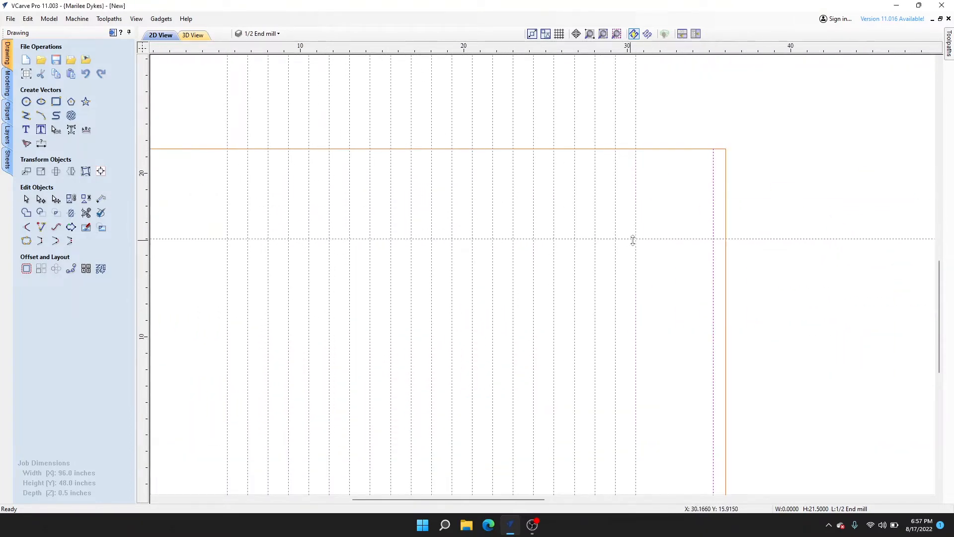
{"action": "left_click", "coordinate": [23, 103]}
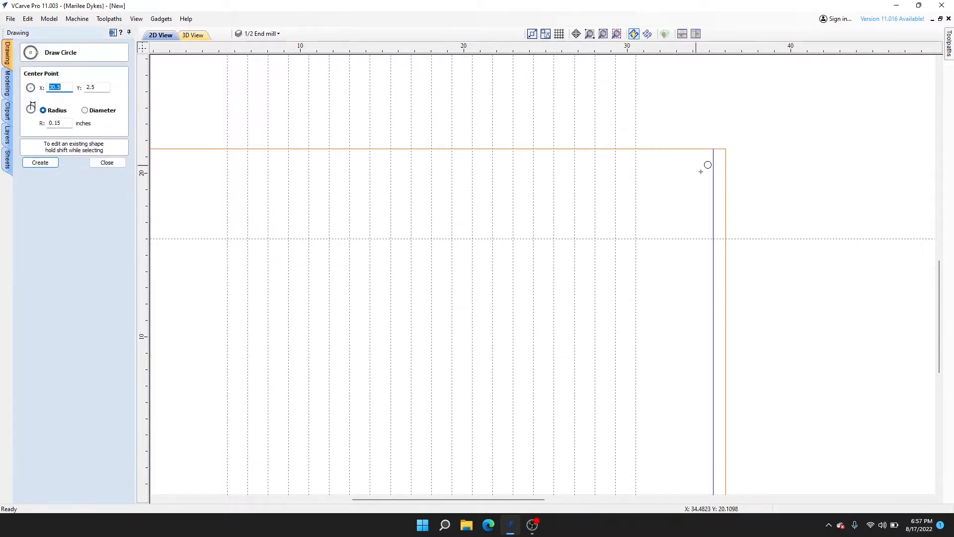
{"action": "left_click", "coordinate": [559, 34]}
{"action": "scroll", "coordinate": [652, 188], "scroll_direction": "up", "scroll_amount": 3}
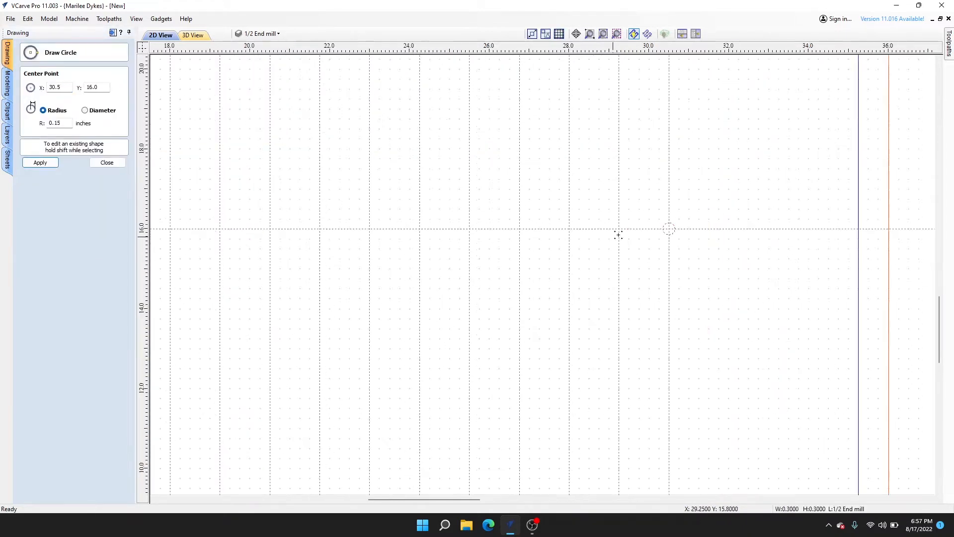
{"action": "left_click", "coordinate": [373, 222]}
{"action": "scroll", "coordinate": [267, 222], "scroll_direction": "down", "scroll_amount": 1}
{"action": "left_click", "coordinate": [496, 222]}
{"action": "left_click", "coordinate": [418, 222]}
{"action": "left_click", "coordinate": [340, 221]}
{"action": "scroll", "coordinate": [487, 246], "scroll_direction": "up", "scroll_amount": 2}
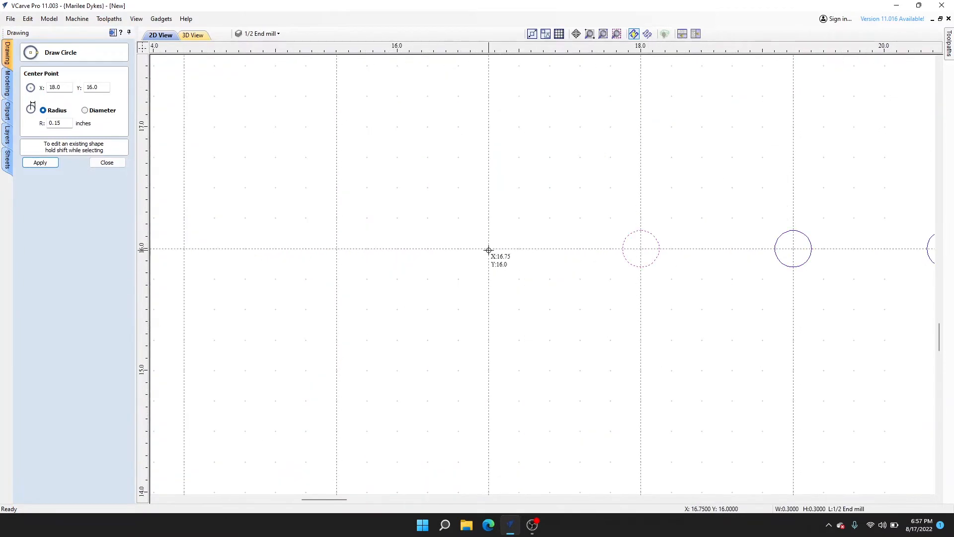
{"action": "scroll", "coordinate": [524, 247], "scroll_direction": "down", "scroll_amount": 2}
{"action": "scroll", "coordinate": [873, 266], "scroll_direction": "down", "scroll_amount": 2}
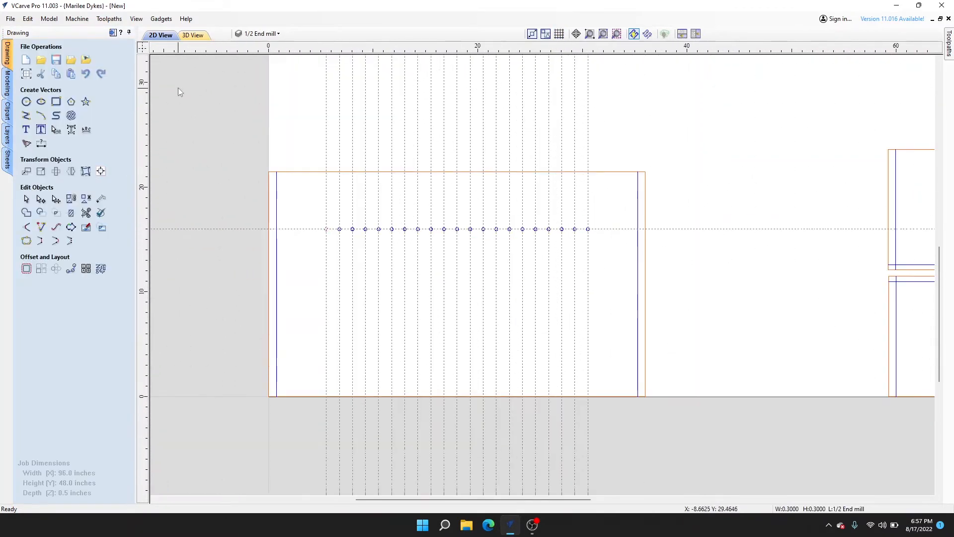
Step: Delete all guide lines from the drawing
{"action": "left_click", "coordinate": [136, 19]}
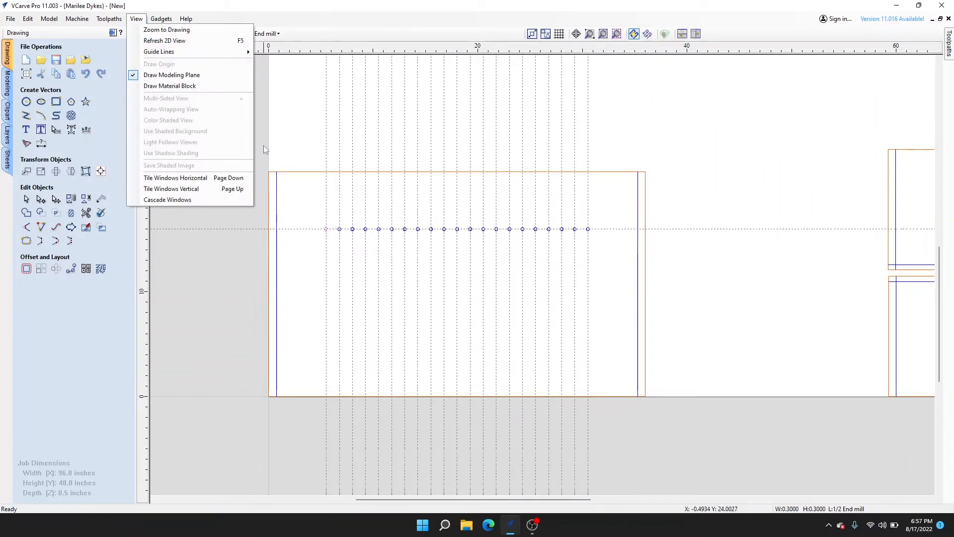
{"action": "mouse_move", "coordinate": [230, 57]}
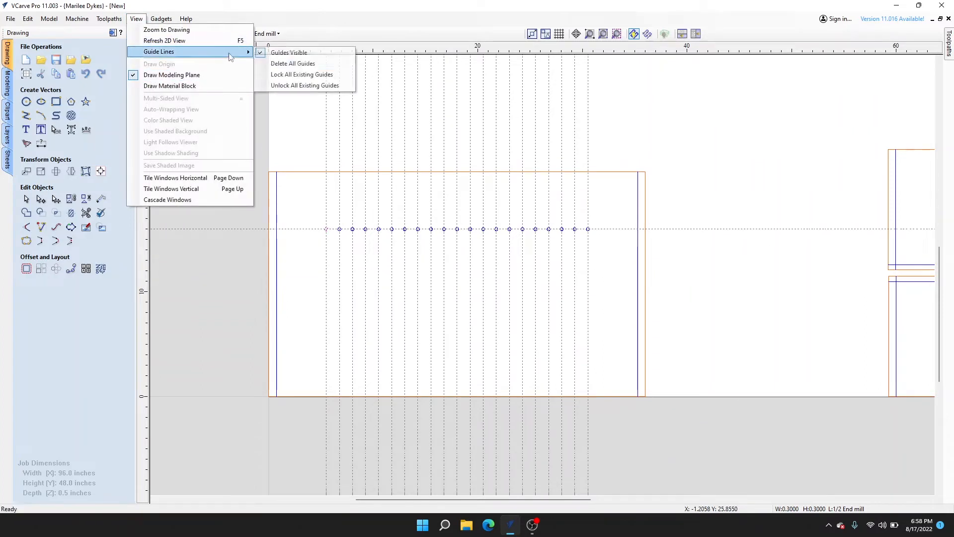
{"action": "left_click", "coordinate": [319, 69]}
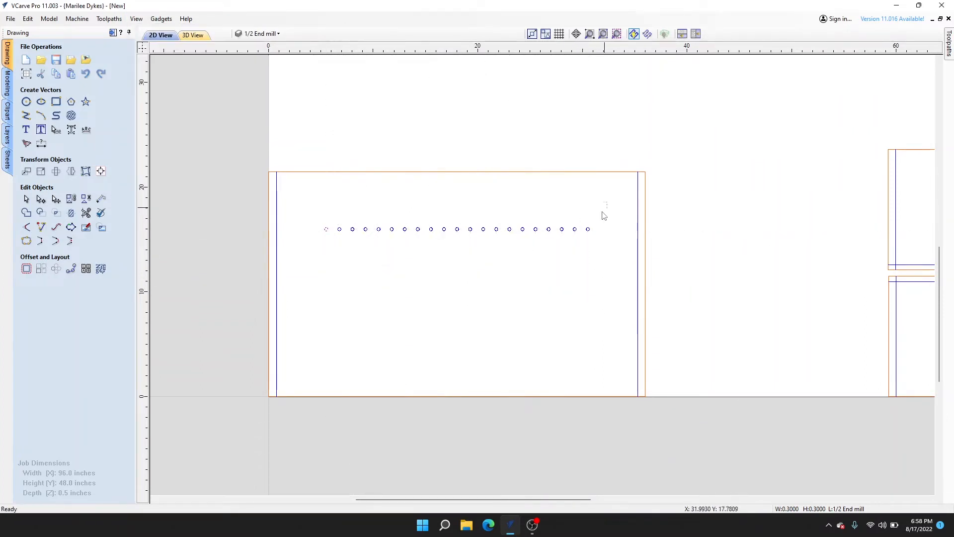
Step: Move the row of circles on the 36 by 21.5 inch panel to the layer used for the other panels' drill holes
{"action": "left_click_drag", "start_coordinate": [604, 215], "coordinate": [316, 277]}
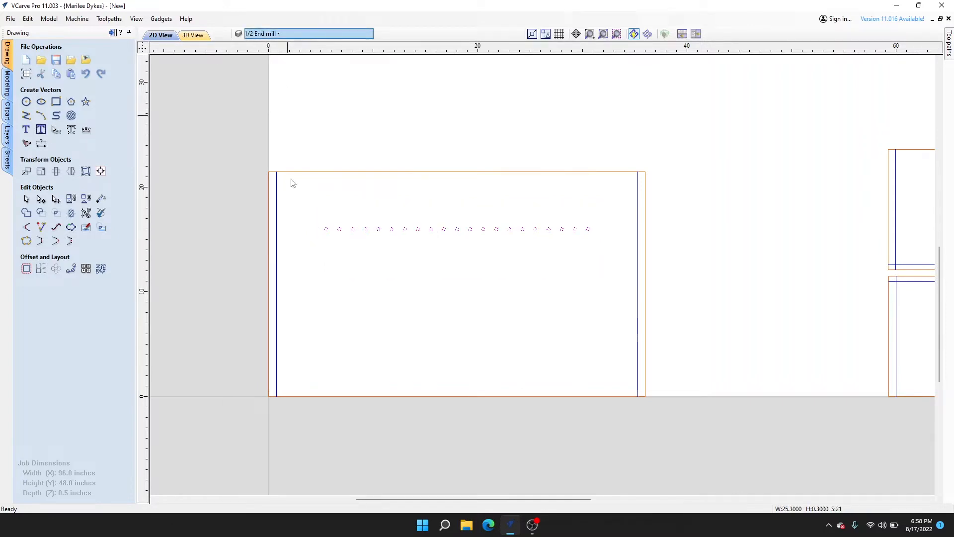
{"action": "right_click", "coordinate": [337, 232]}
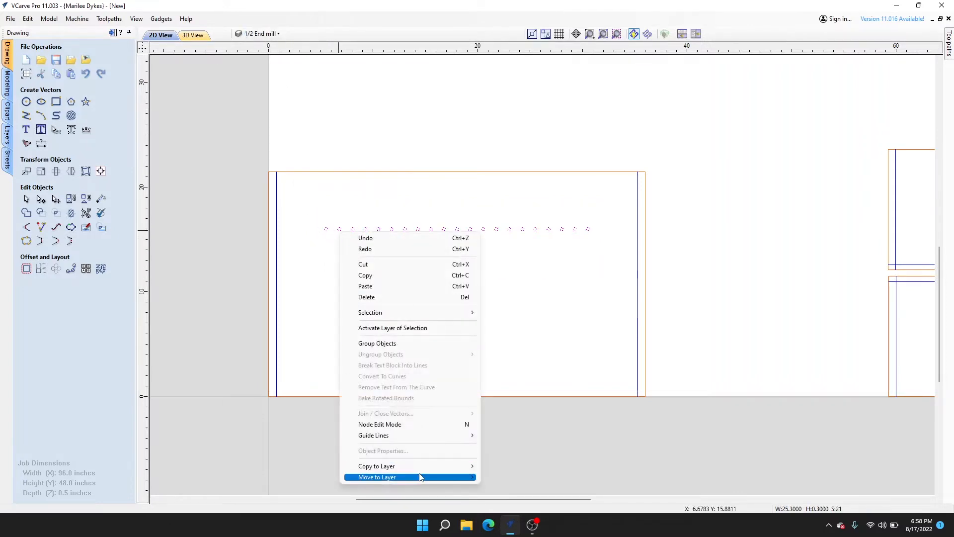
{"action": "mouse_move", "coordinate": [419, 476]}
{"action": "left_click", "coordinate": [519, 499]}
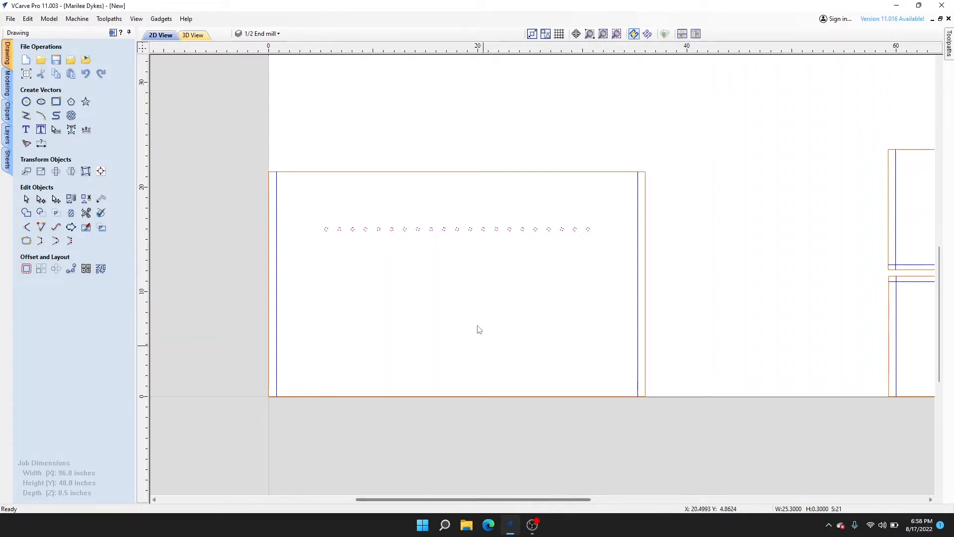
{"action": "scroll", "coordinate": [471, 303], "scroll_direction": "up", "scroll_amount": 2}
{"action": "scroll", "coordinate": [474, 278], "scroll_direction": "down", "scroll_amount": 2}
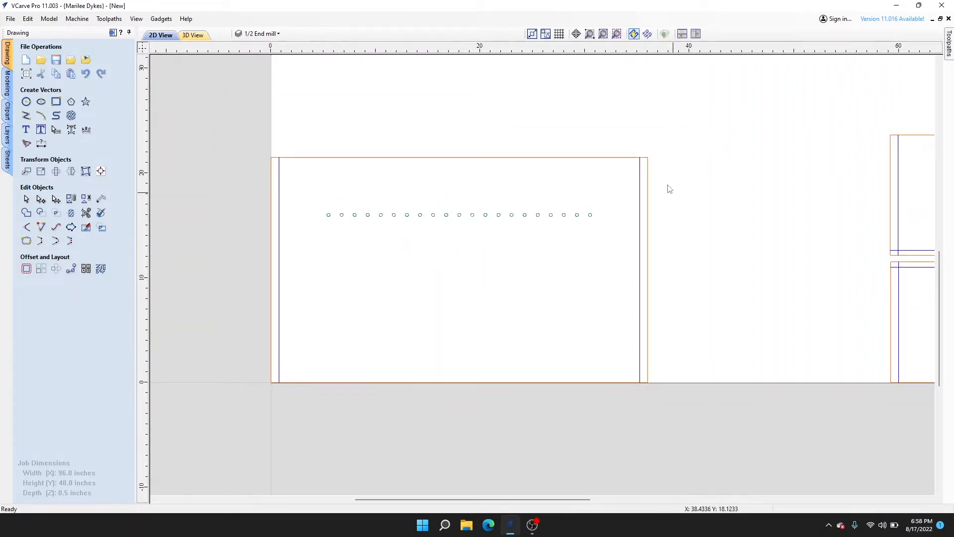
Step: Group the row of circles on the 36 by 21.5 inch panel into a single object
{"action": "left_click_drag", "start_coordinate": [605, 187], "coordinate": [298, 259]}
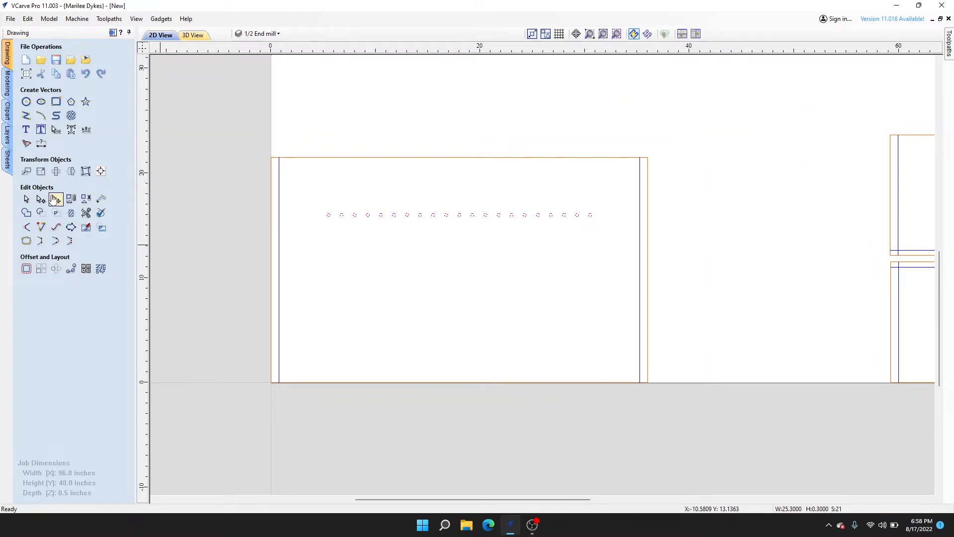
{"action": "left_click", "coordinate": [446, 295]}
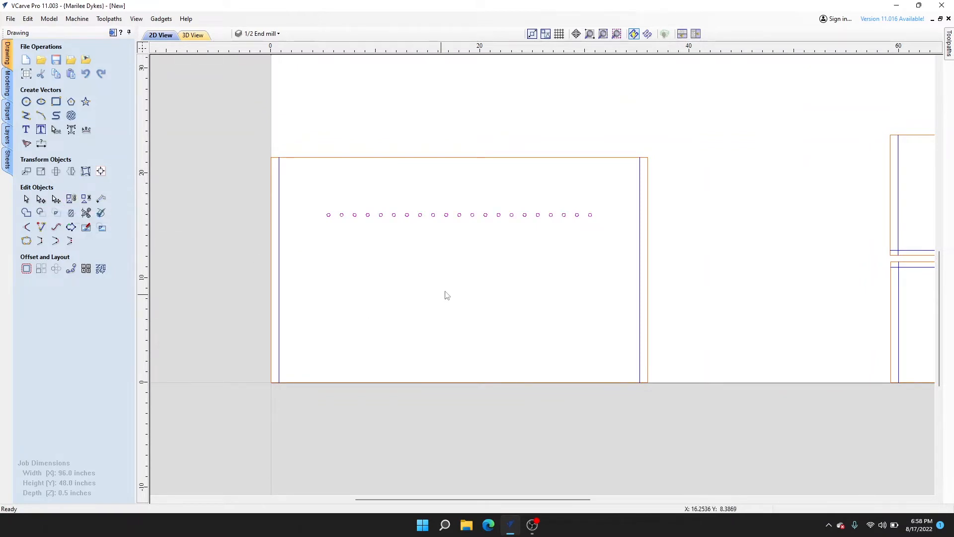
{"action": "scroll", "coordinate": [588, 260], "scroll_direction": "down", "scroll_amount": 3}
{"action": "scroll", "coordinate": [585, 302], "scroll_direction": "up", "scroll_amount": 3}
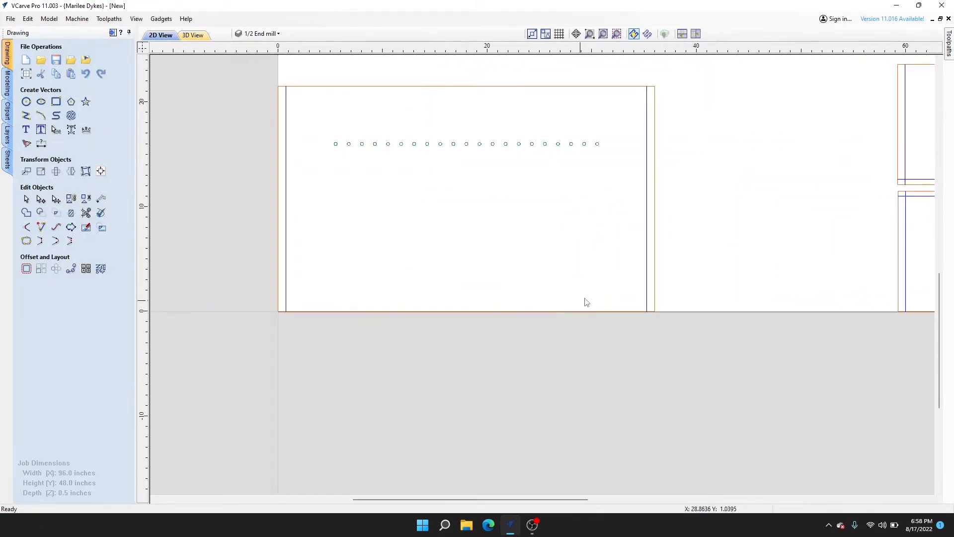
Step: Duplicate the complete 36 by 21.5 inch panel, including its grooves and circles, by copying and pasting it in place
{"action": "scroll", "coordinate": [744, 215], "scroll_direction": "down", "scroll_amount": 3}
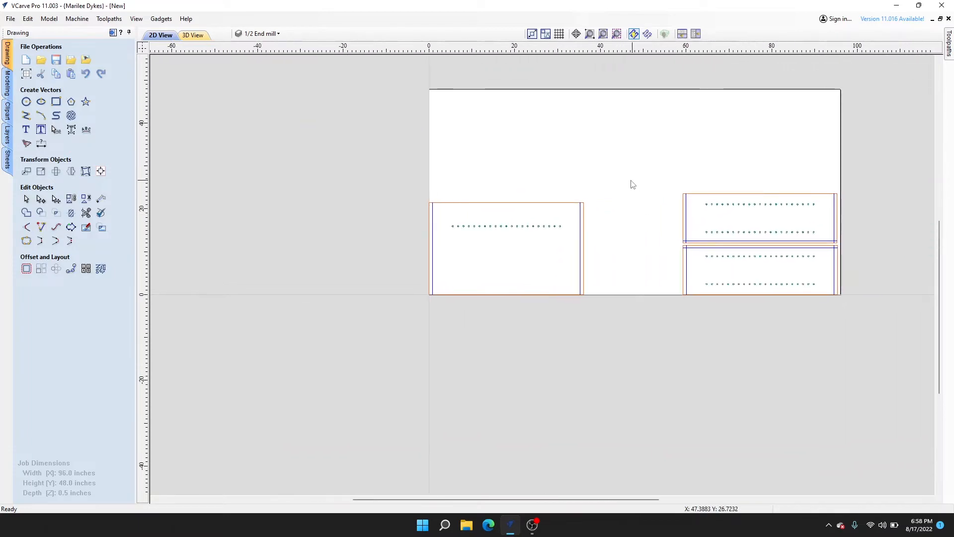
{"action": "left_click_drag", "start_coordinate": [629, 180], "coordinate": [369, 315]}
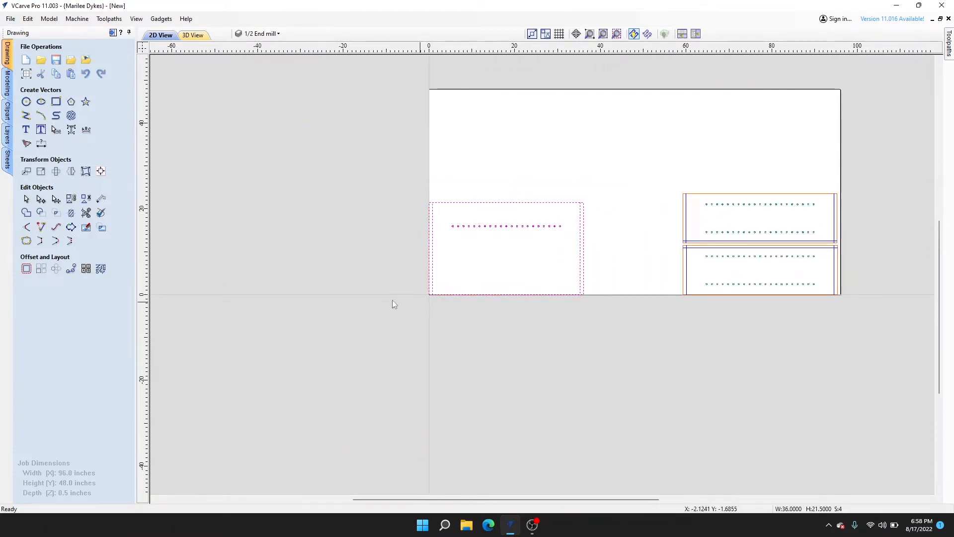
{"action": "right_click", "coordinate": [459, 265]}
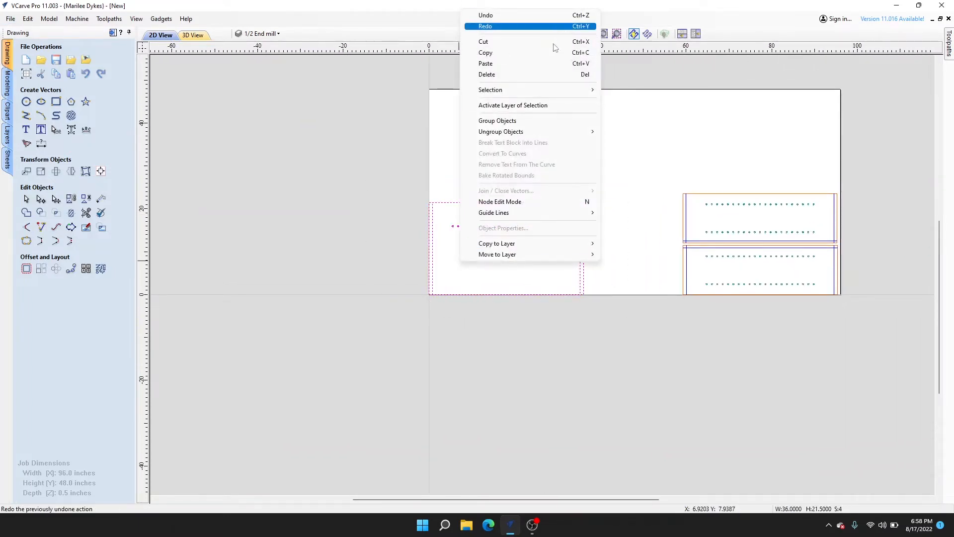
{"action": "left_click", "coordinate": [544, 52]}
{"action": "right_click", "coordinate": [477, 247]}
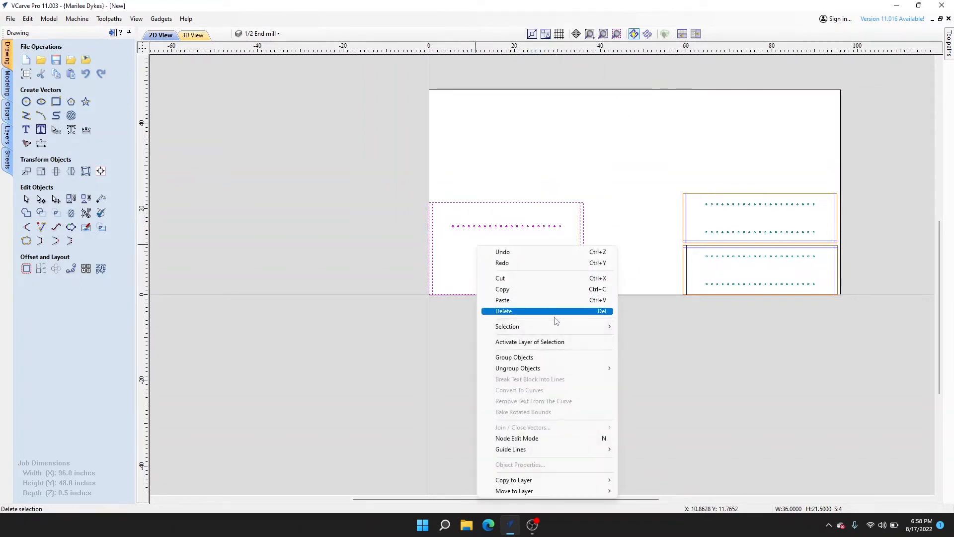
{"action": "left_click", "coordinate": [559, 300]}
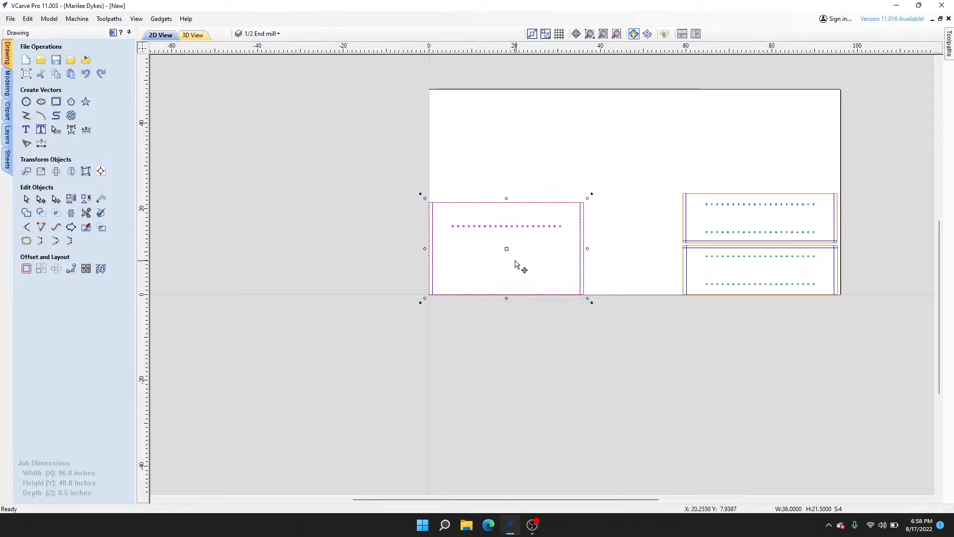
Step: Move the pasted panel straight up until it sits just above the original with a small gap between them
{"action": "left_click_drag", "start_coordinate": [584, 294], "coordinate": [584, 292]}
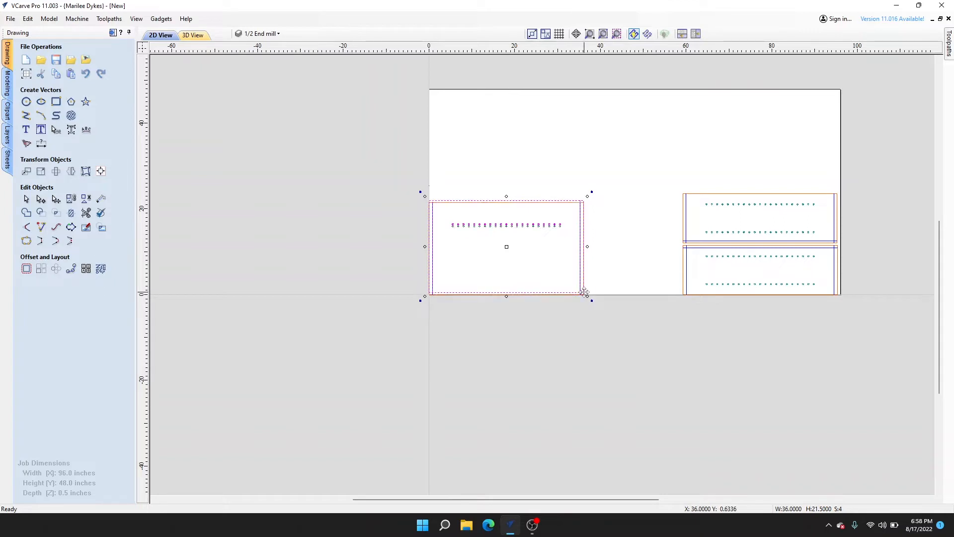
{"action": "key", "text": "Up"}
{"action": "key", "text": "Up"}
{"action": "key", "text": "Up"}
{"action": "key", "text": "Up"}
{"action": "key", "text": "Up"}
{"action": "key", "text": "Up"}
{"action": "key", "text": "Up"}
{"action": "key", "text": "Up"}
{"action": "key", "text": "Up"}
{"action": "key", "text": "Up"}
{"action": "key", "text": "Up"}
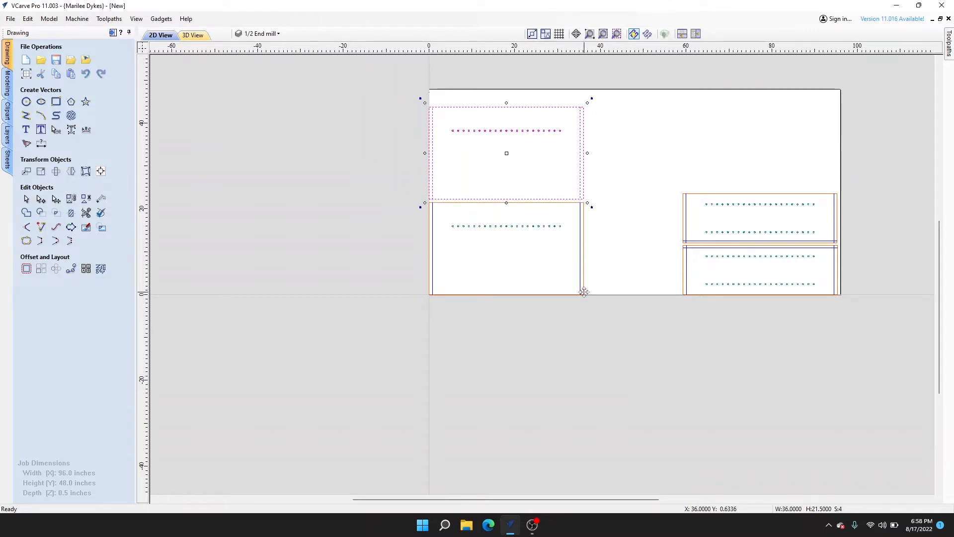
{"action": "key", "text": "Up"}
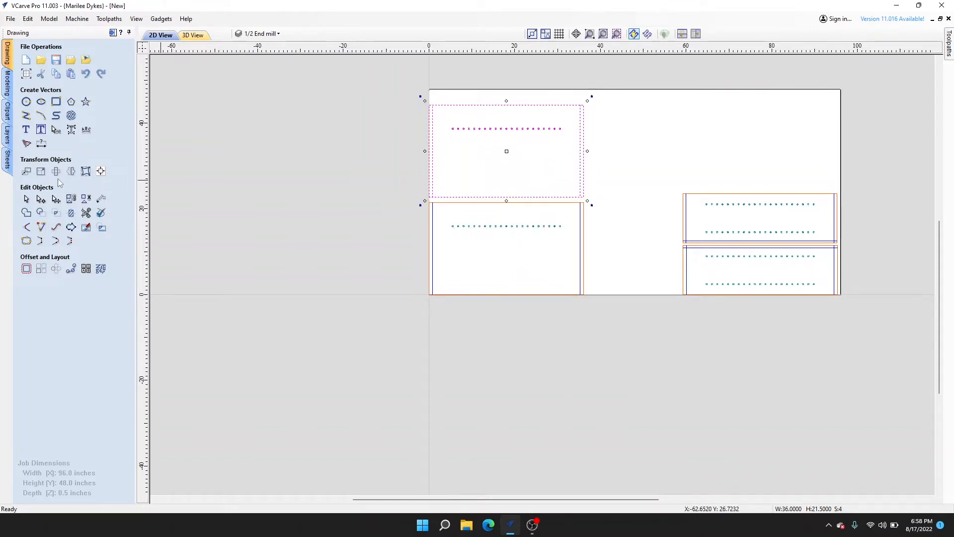
Step: Flip the upper panel copy vertically in place so its row of circles lies near its lower edge
{"action": "left_click", "coordinate": [71, 171]}
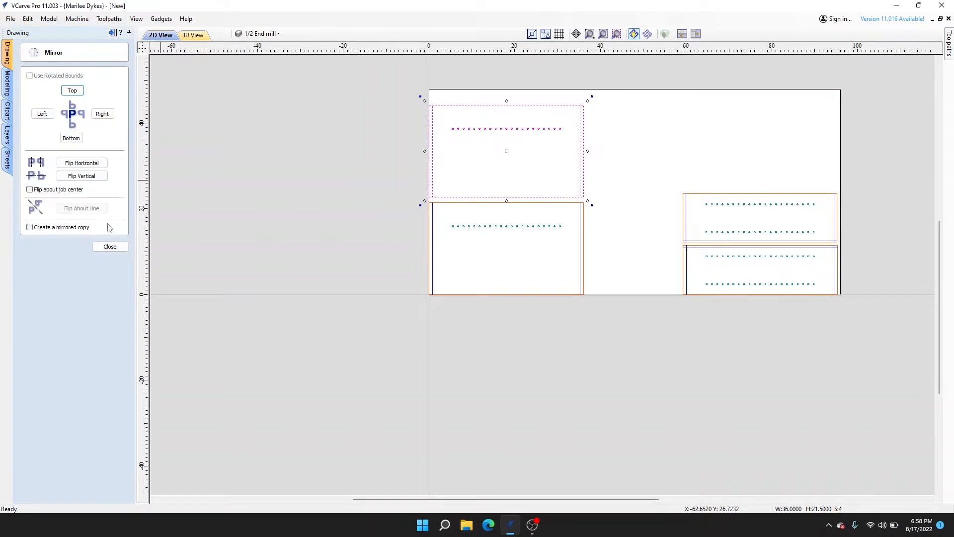
{"action": "left_click", "coordinate": [82, 176]}
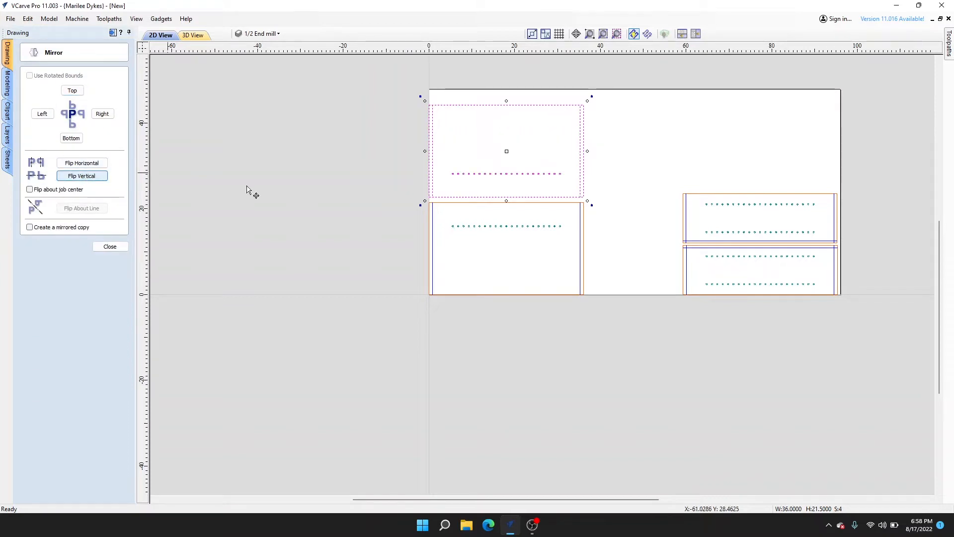
{"action": "left_click", "coordinate": [620, 150]}
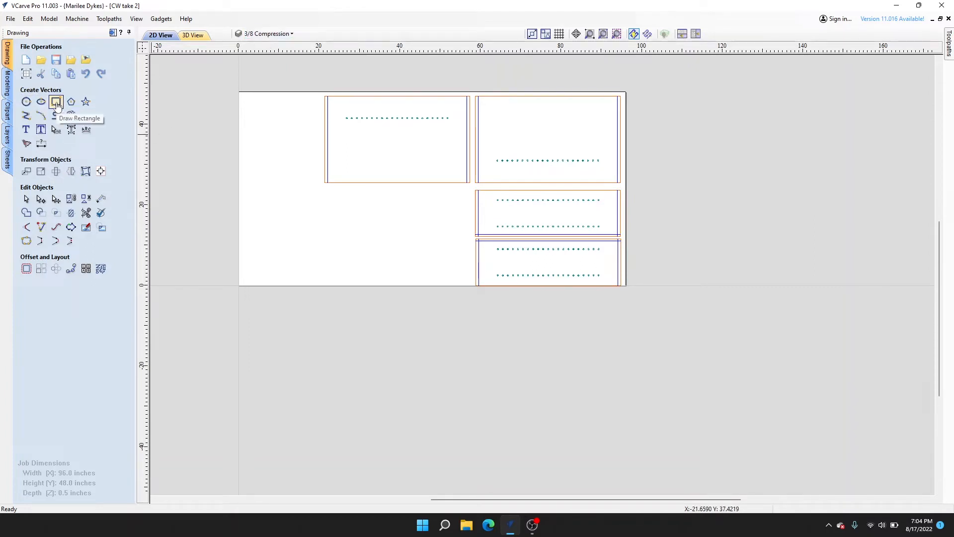
Step: Create a square-cornered 23.25 by 23.25 inch rectangle with its lower-left corner anchored at X 0, Y 0
{"action": "left_click", "coordinate": [56, 102]}
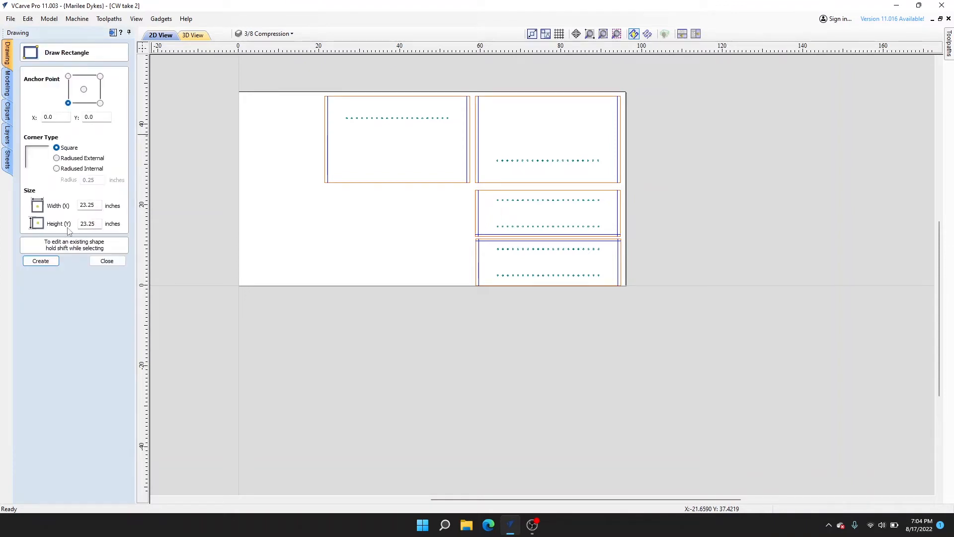
{"action": "left_click", "coordinate": [45, 265]}
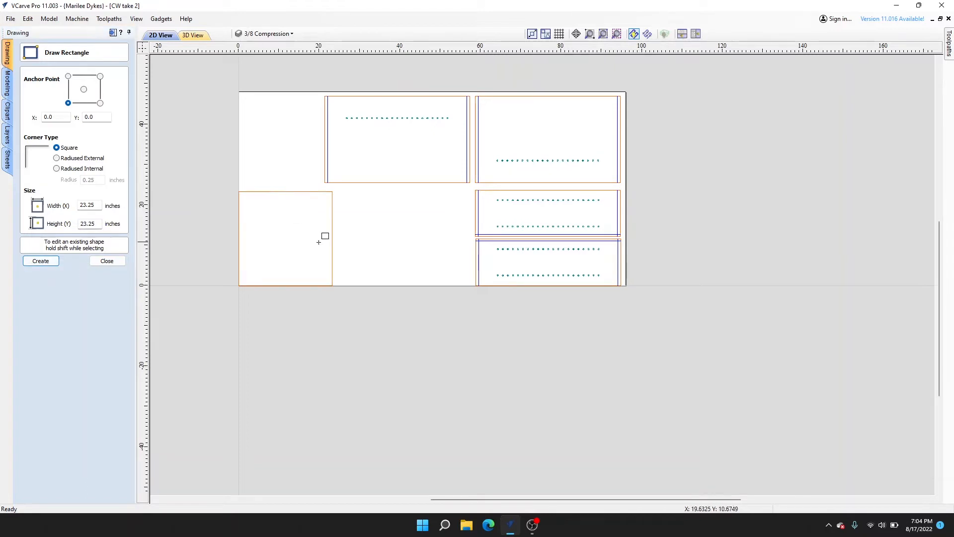
{"action": "scroll", "coordinate": [320, 241], "scroll_direction": "up", "scroll_amount": 2}
{"action": "left_click", "coordinate": [93, 262]}
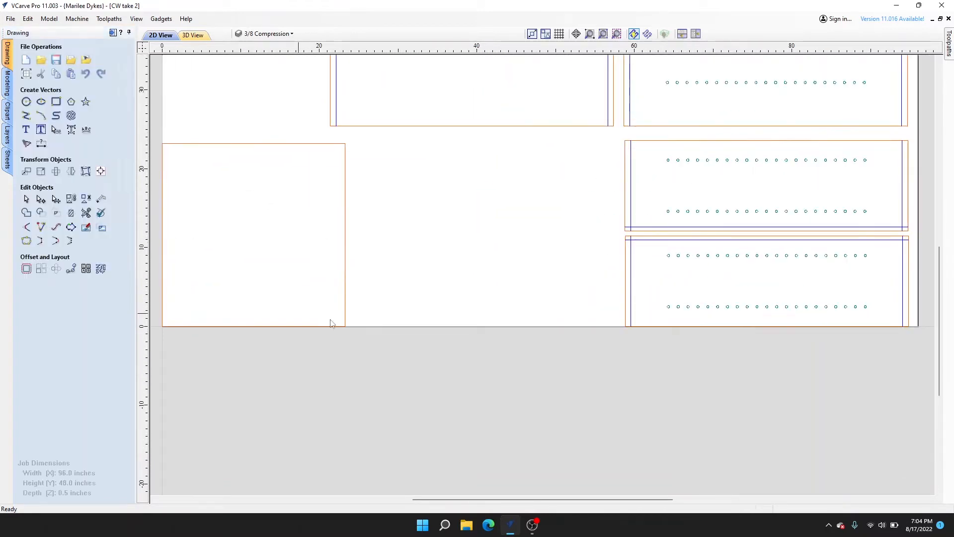
Step: Insert a horizontal guide line and set its position to 2.5 inches
{"action": "right_click", "coordinate": [254, 326]}
{"action": "mouse_move", "coordinate": [318, 278]}
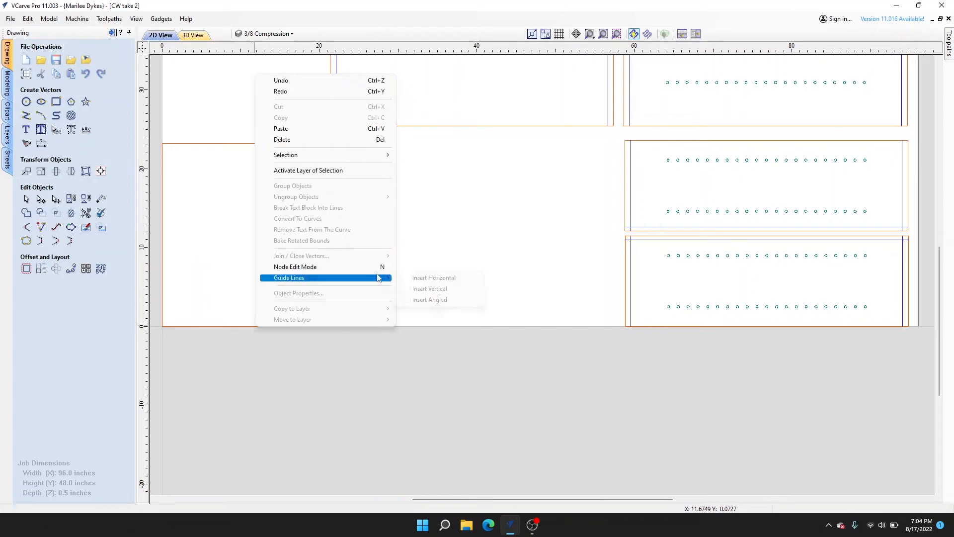
{"action": "left_click", "coordinate": [437, 277]}
{"action": "double_click", "coordinate": [367, 326]}
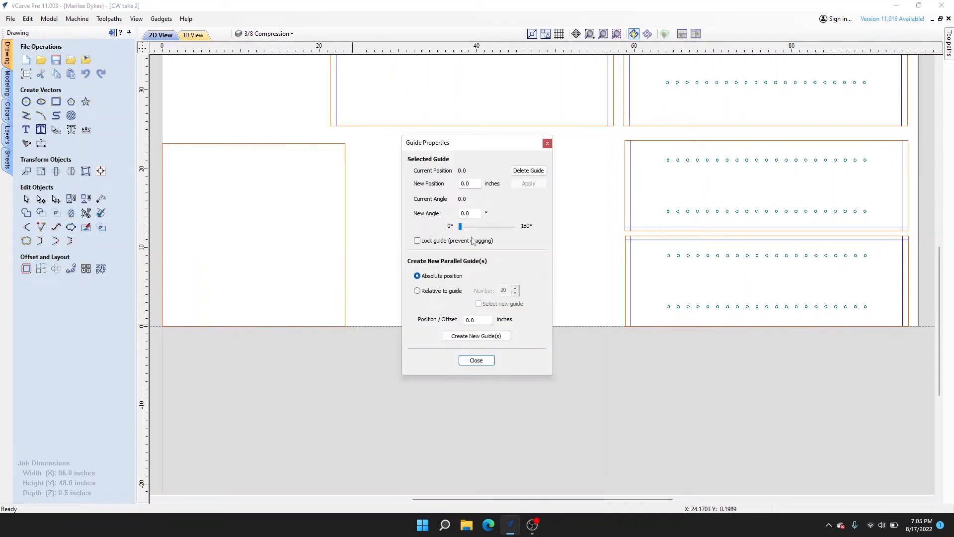
{"action": "double_click", "coordinate": [476, 184]}
{"action": "type", "text": "2.5"}
{"action": "left_click", "coordinate": [537, 183]}
{"action": "left_click", "coordinate": [476, 359]}
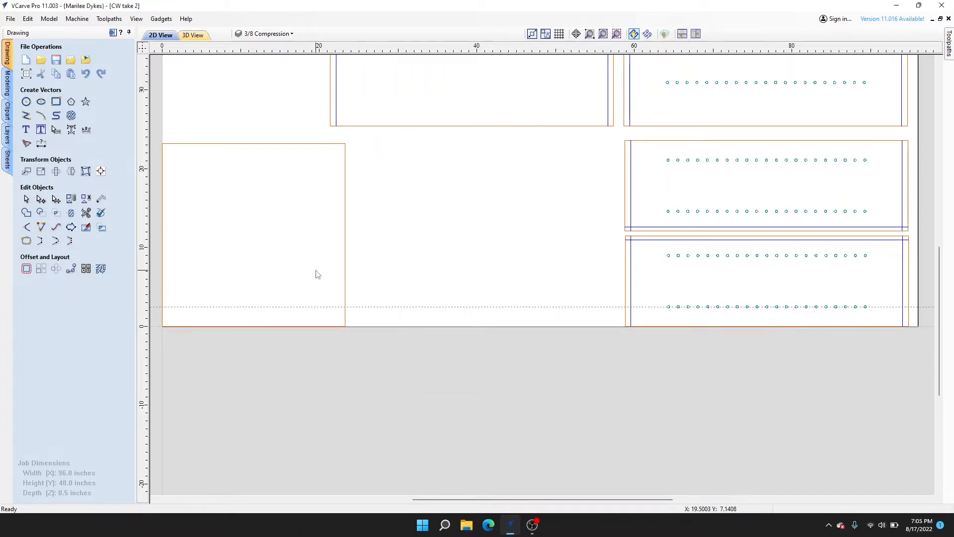
Step: Insert a vertical guide line and set its position to 20.75 inches
{"action": "right_click", "coordinate": [345, 254]}
{"action": "mouse_move", "coordinate": [444, 455]}
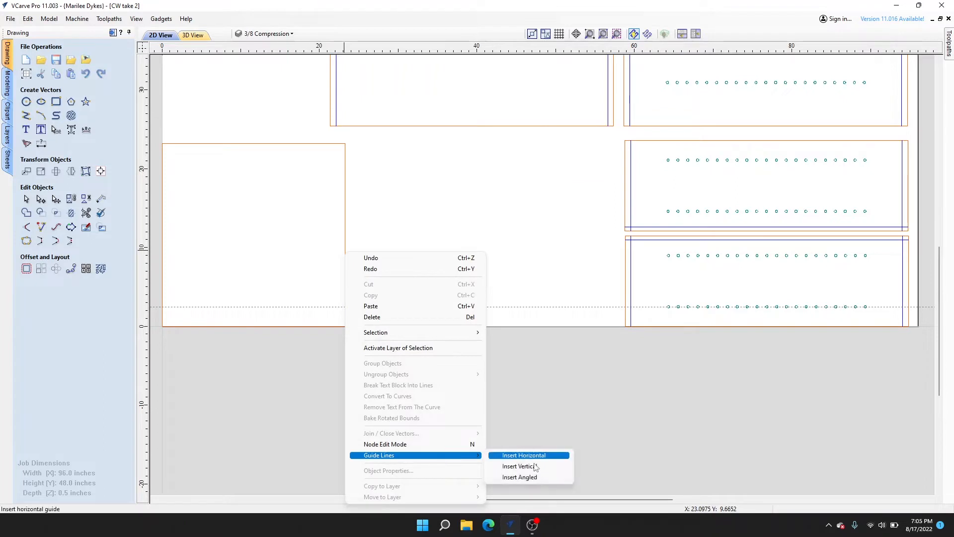
{"action": "left_click", "coordinate": [519, 465]}
{"action": "double_click", "coordinate": [343, 214]}
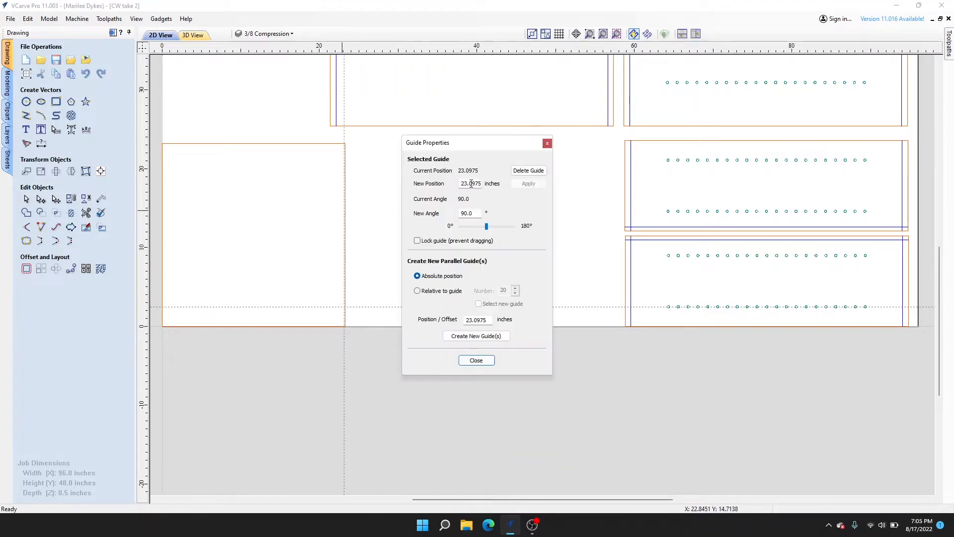
{"action": "left_click_drag", "start_coordinate": [482, 184], "coordinate": [363, 191]}
{"action": "key", "text": "BackSpace"}
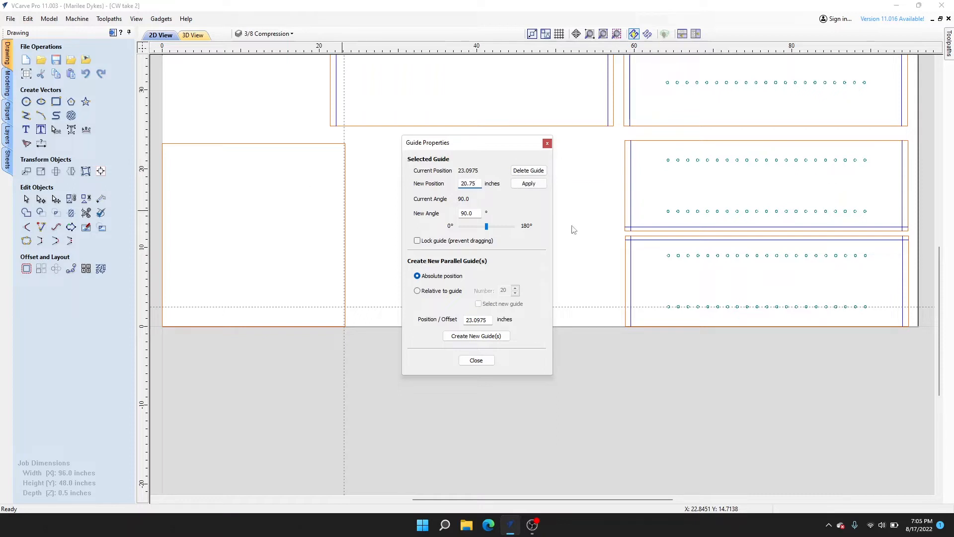
{"action": "left_click", "coordinate": [528, 184]}
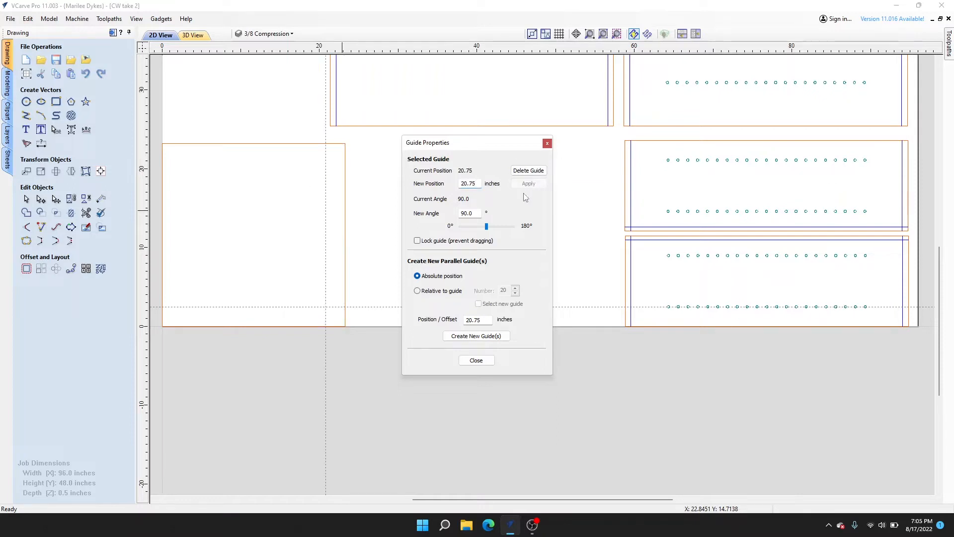
{"action": "left_click", "coordinate": [476, 359]}
Step: Turn on the snap grid and draw a diagonal line across the square's lower-right corner, from X 20.75, Y 0 to X 23.25, Y 2.5
{"action": "scroll", "coordinate": [321, 320], "scroll_direction": "up", "scroll_amount": 1}
{"action": "scroll", "coordinate": [320, 321], "scroll_direction": "up", "scroll_amount": 3}
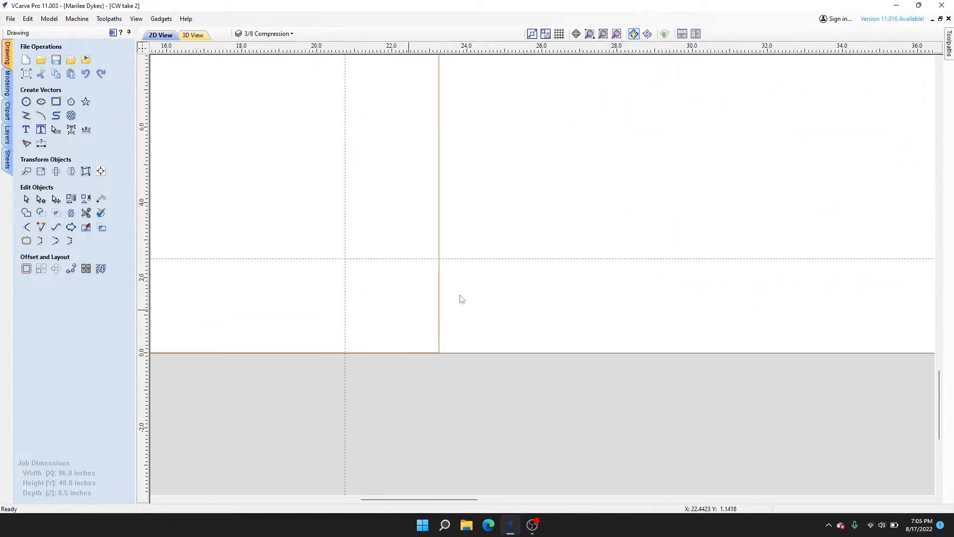
{"action": "left_click", "coordinate": [559, 35]}
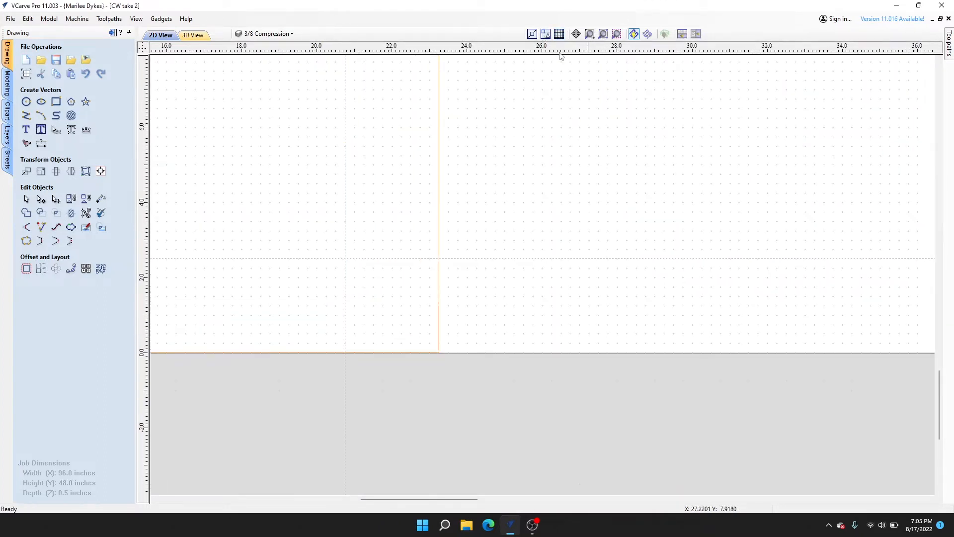
{"action": "left_click", "coordinate": [24, 115]}
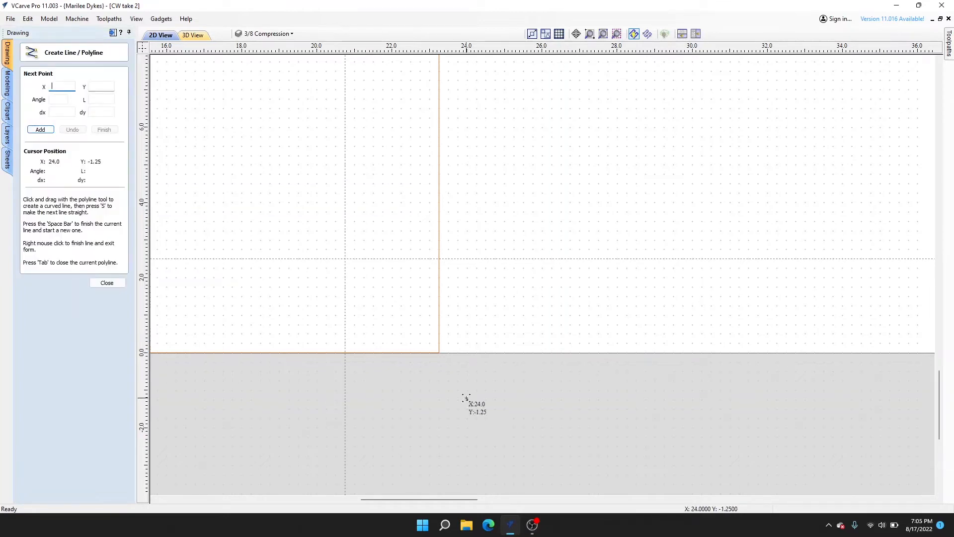
{"action": "left_click", "coordinate": [347, 354]}
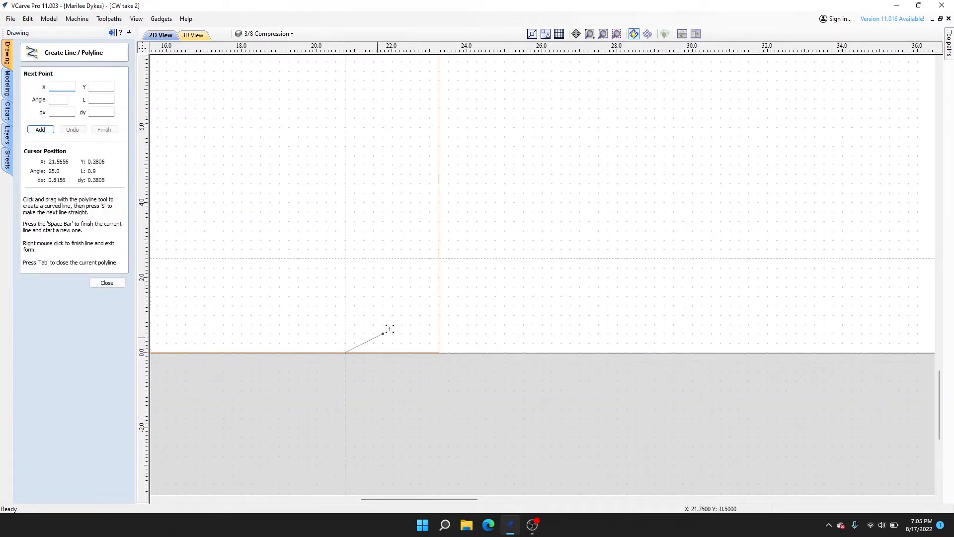
{"action": "left_click", "coordinate": [451, 261]}
{"action": "right_click", "coordinate": [479, 284]}
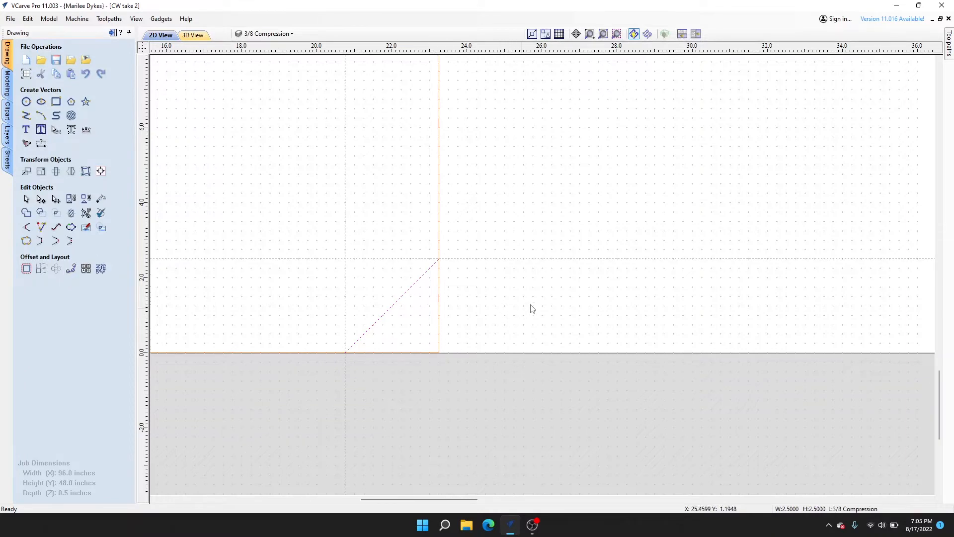
{"action": "left_click", "coordinate": [476, 305]}
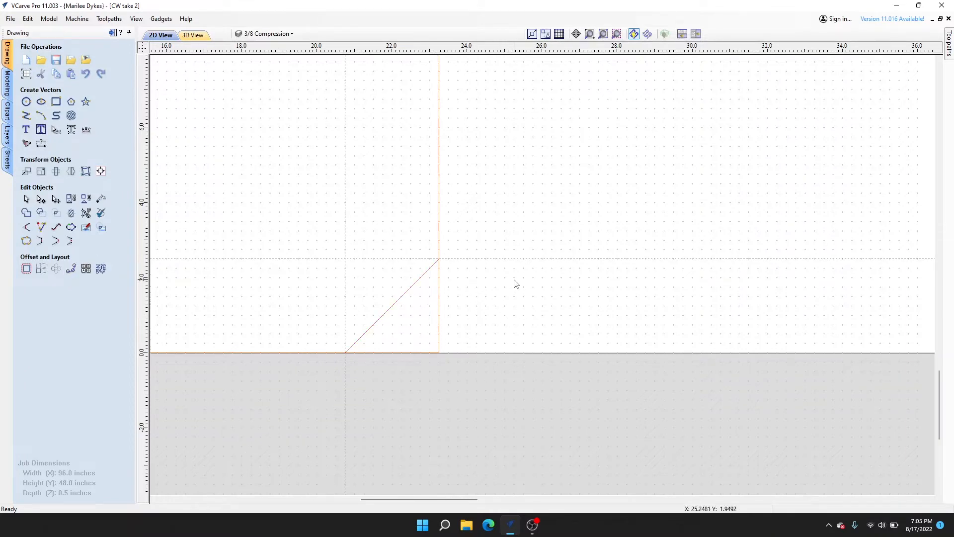
{"action": "scroll", "coordinate": [514, 283], "scroll_direction": "down", "scroll_amount": 1}
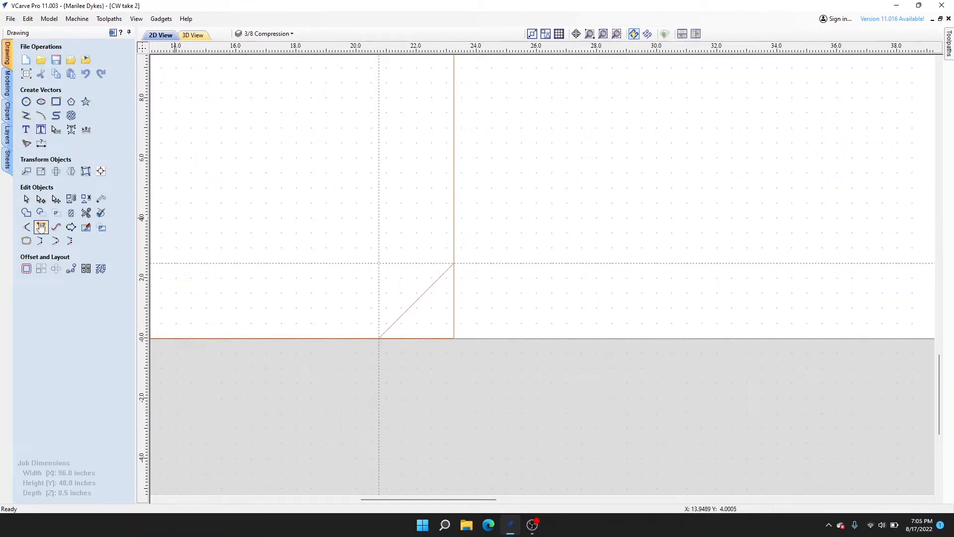
Step: Trim away the square's lower-right corner outside the diagonal line
{"action": "left_click", "coordinate": [87, 215]}
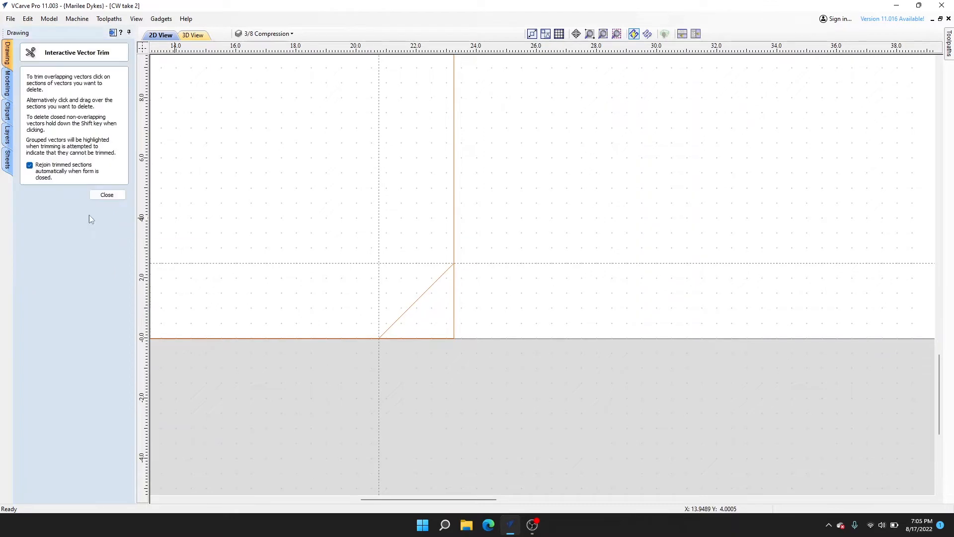
{"action": "left_click", "coordinate": [438, 338]}
{"action": "key", "text": "Escape"}
Step: Delete the 2.5 inch horizontal and 20.75 inch vertical guide lines and turn off the snap grid
{"action": "double_click", "coordinate": [415, 265]}
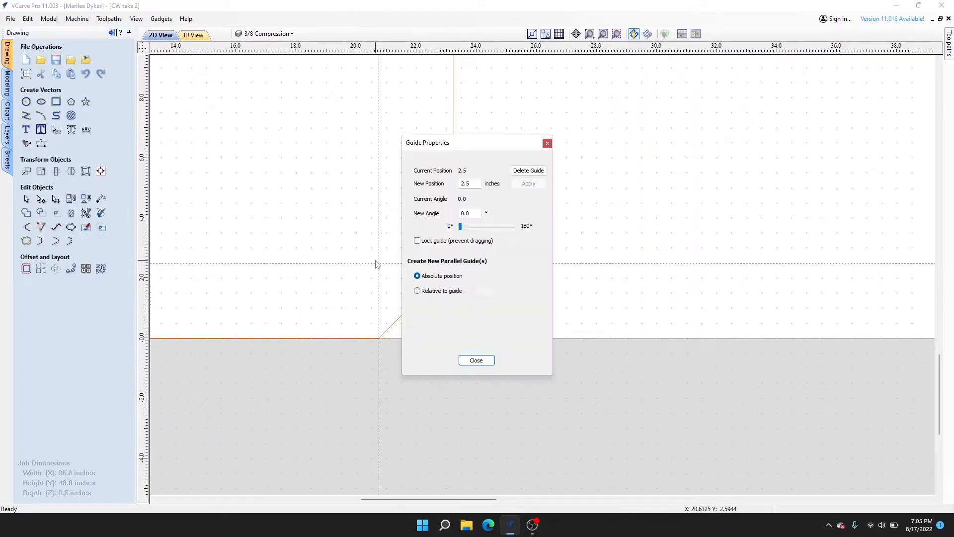
{"action": "left_click", "coordinate": [517, 171]}
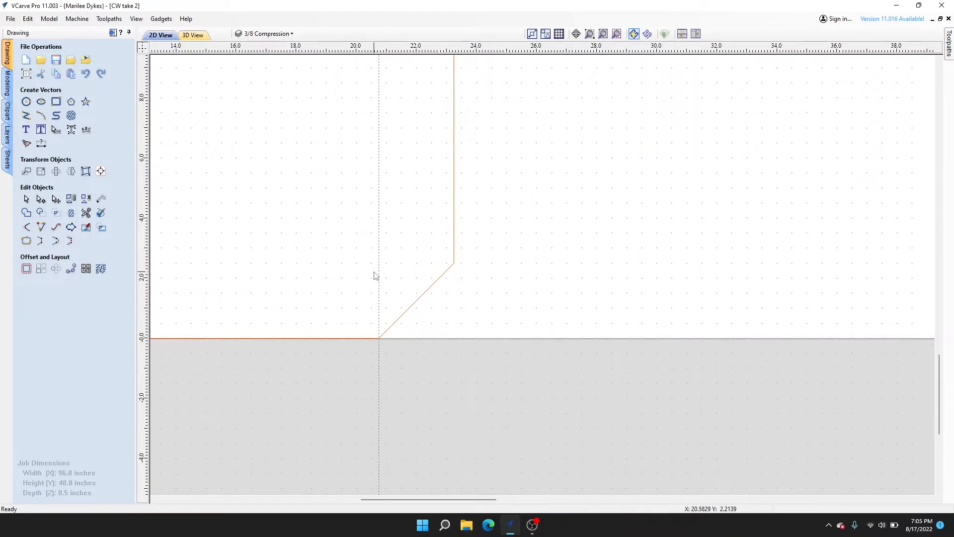
{"action": "double_click", "coordinate": [378, 274]}
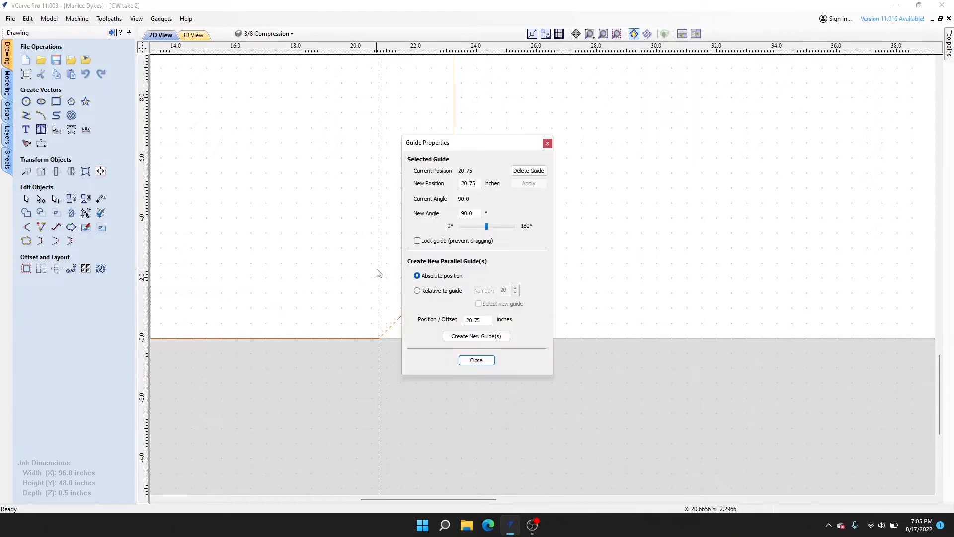
{"action": "left_click", "coordinate": [528, 170]}
{"action": "left_click", "coordinate": [558, 33]}
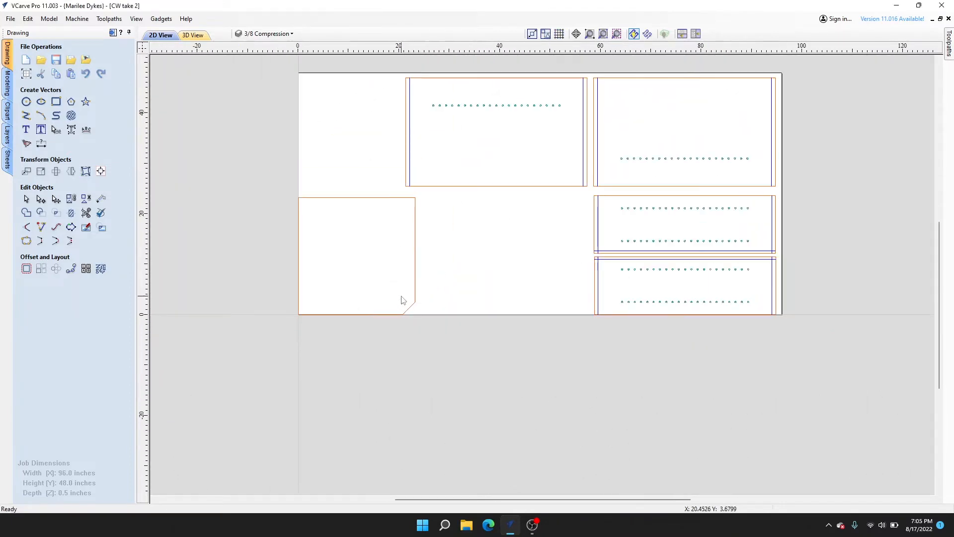
Step: Insert a horizontal guide line across the square panel and set its position to 11.5 inches
{"action": "scroll", "coordinate": [348, 277], "scroll_direction": "up", "scroll_amount": 2}
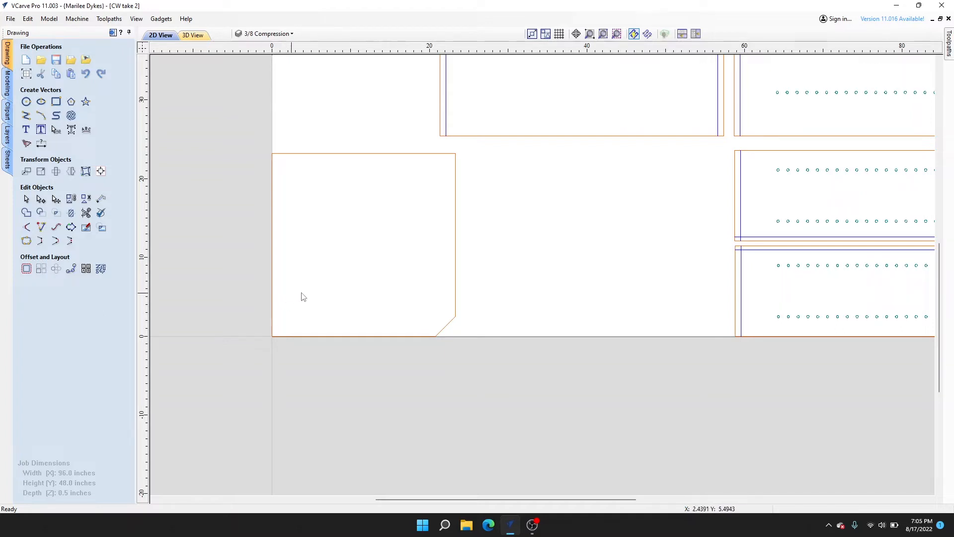
{"action": "scroll", "coordinate": [334, 333], "scroll_direction": "up", "scroll_amount": 1}
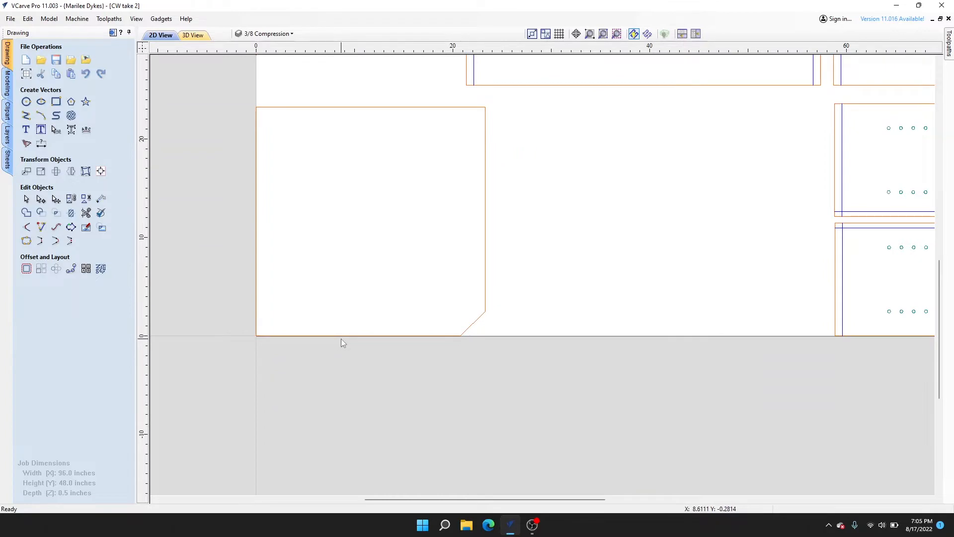
{"action": "right_click", "coordinate": [340, 339]}
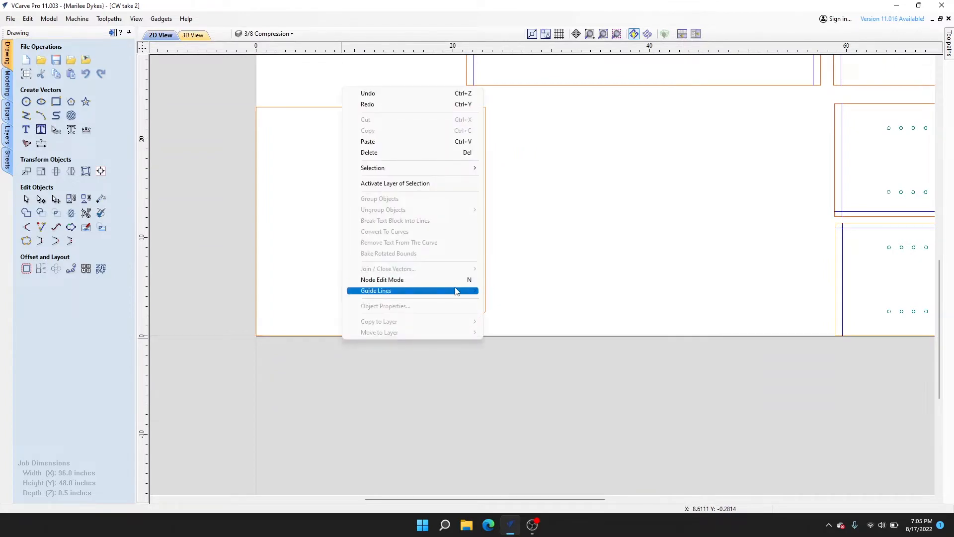
{"action": "mouse_move", "coordinate": [467, 291]}
{"action": "left_click", "coordinate": [539, 291]}
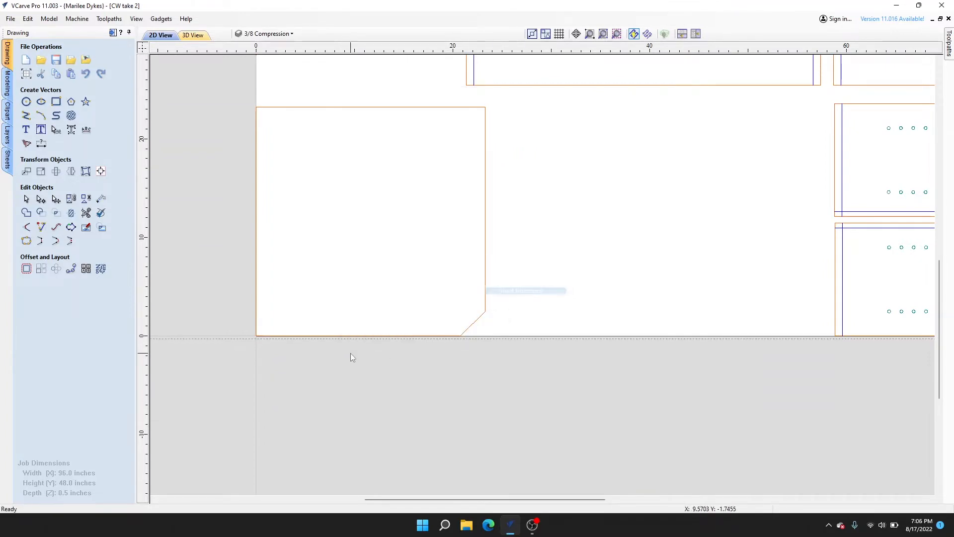
{"action": "double_click", "coordinate": [227, 337]}
{"action": "left_click_drag", "start_coordinate": [481, 185], "coordinate": [390, 195]}
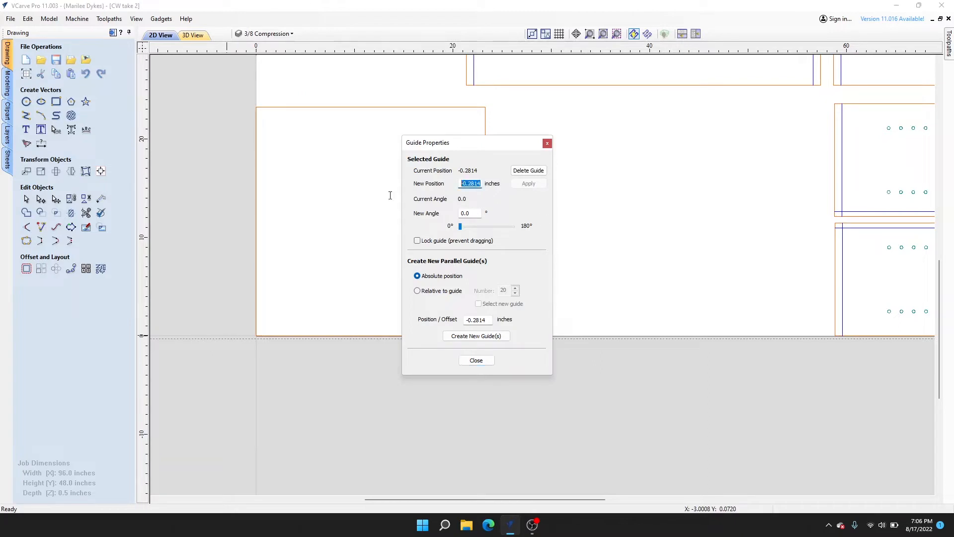
{"action": "type", "text": "11.5"}
{"action": "left_click", "coordinate": [528, 184]}
{"action": "left_click", "coordinate": [474, 361]}
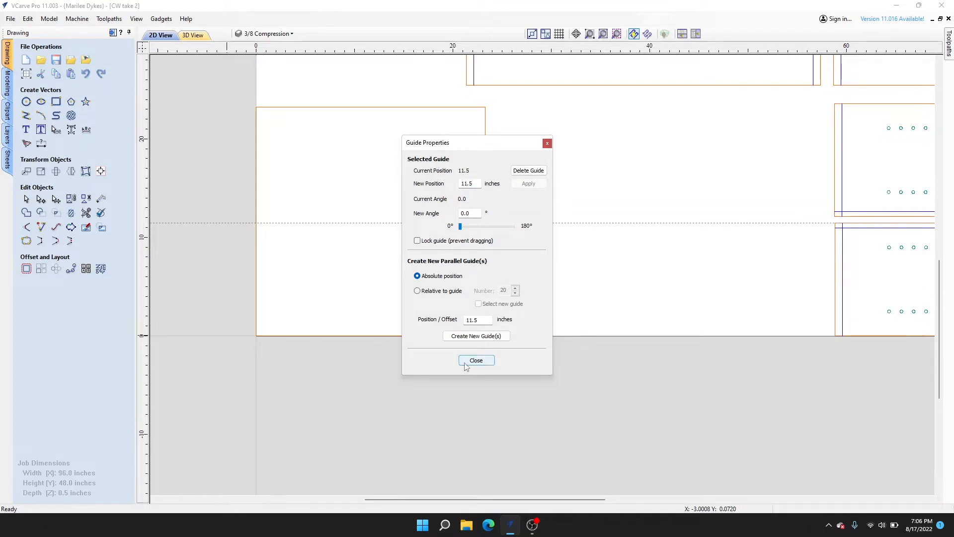
Step: Insert a vertical guide line through the square panel and set its position to 11.75 inches
{"action": "right_click", "coordinate": [487, 167]}
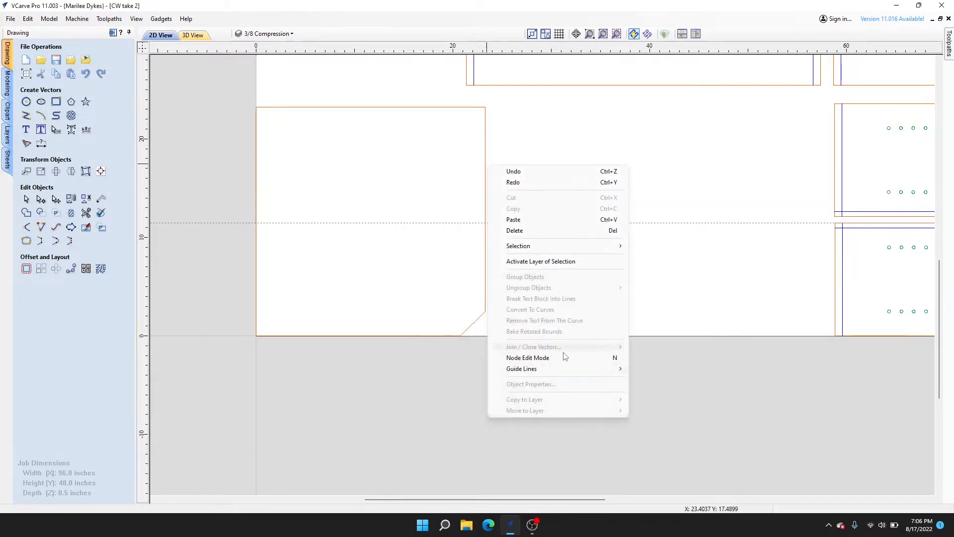
{"action": "mouse_move", "coordinate": [557, 369]}
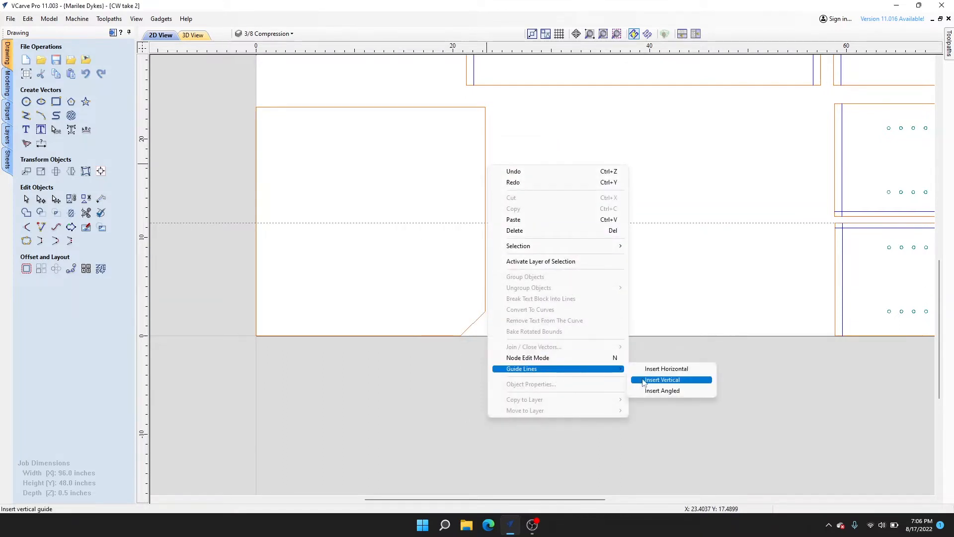
{"action": "double_click", "coordinate": [488, 97]}
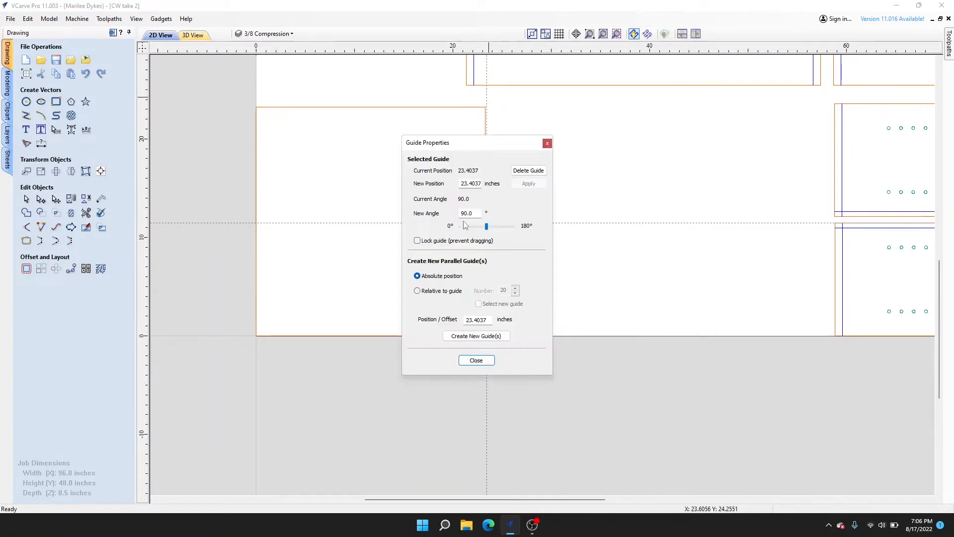
{"action": "double_click", "coordinate": [482, 184]}
{"action": "key", "text": "BackSpace"}
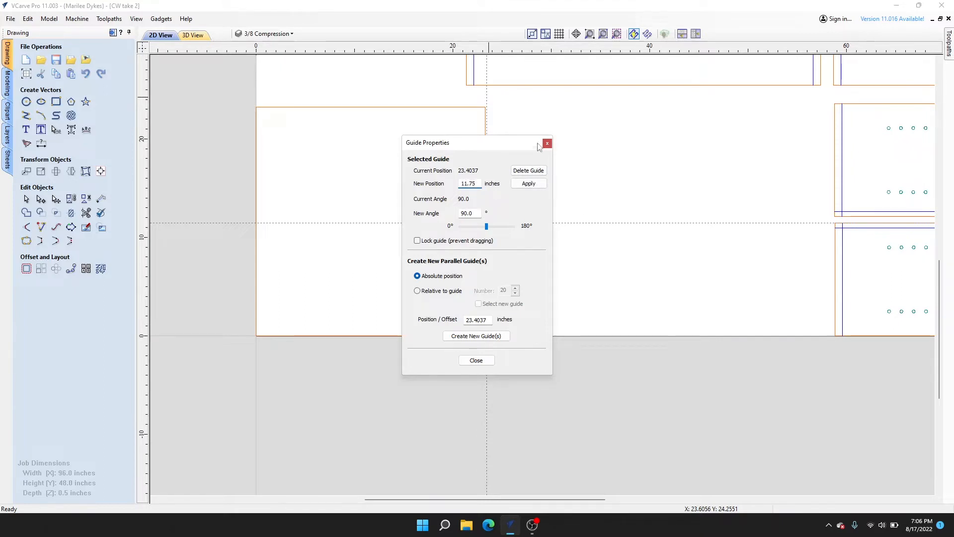
{"action": "left_click", "coordinate": [529, 185]}
{"action": "left_click", "coordinate": [475, 361]}
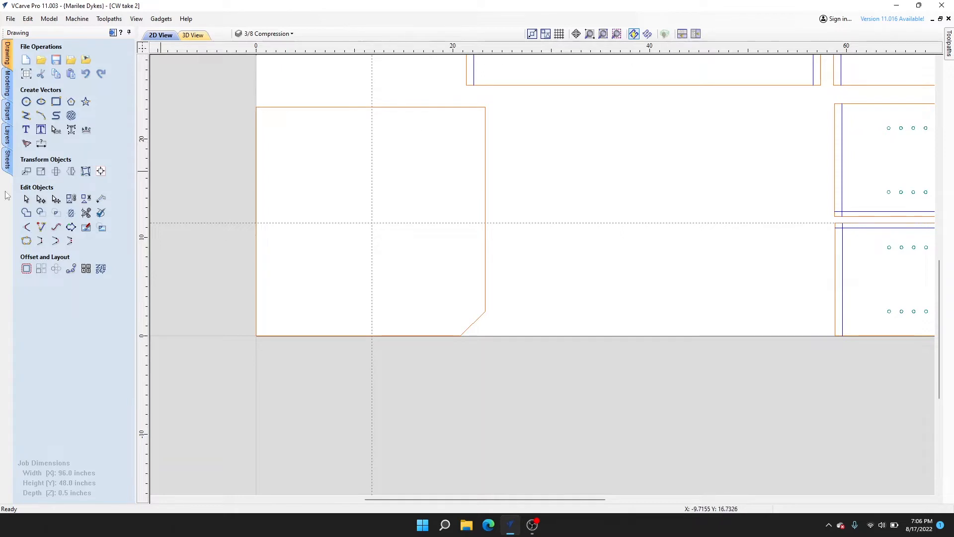
Step: Turn on the snap grid and draw a diagonal line across the panel's upper-left corner, from X 0, Y 11.5 to X 11.75, Y 23.25
{"action": "left_click", "coordinate": [558, 33]}
{"action": "left_click", "coordinate": [26, 115]}
{"action": "scroll", "coordinate": [267, 234], "scroll_direction": "up", "scroll_amount": 5}
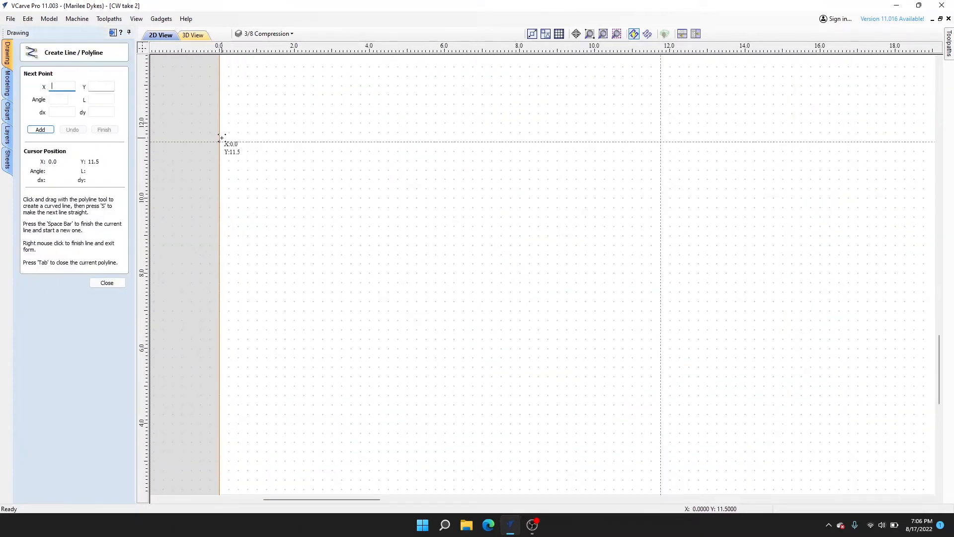
{"action": "left_click", "coordinate": [221, 140]}
{"action": "scroll", "coordinate": [464, 121], "scroll_direction": "down", "scroll_amount": 5}
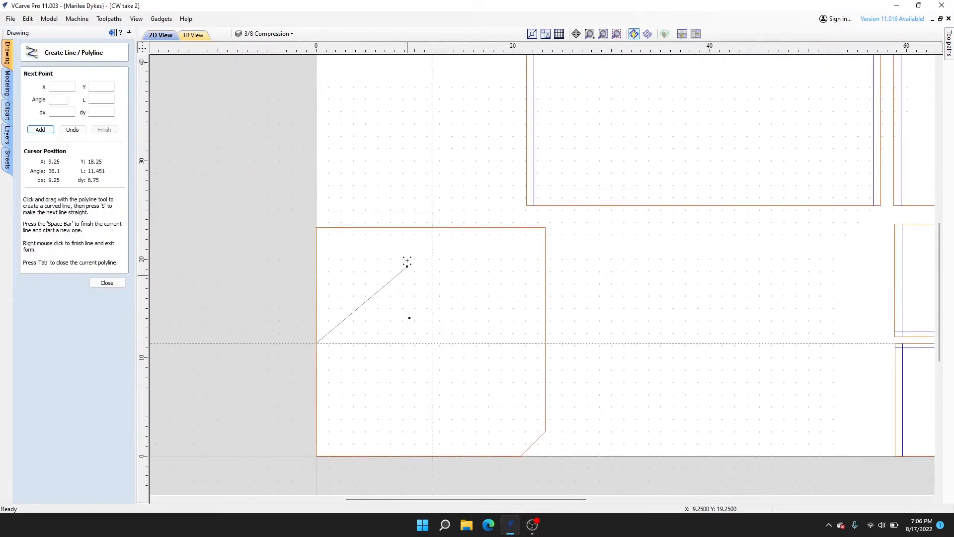
{"action": "scroll", "coordinate": [406, 262], "scroll_direction": "up", "scroll_amount": 4}
{"action": "left_click", "coordinate": [480, 202]}
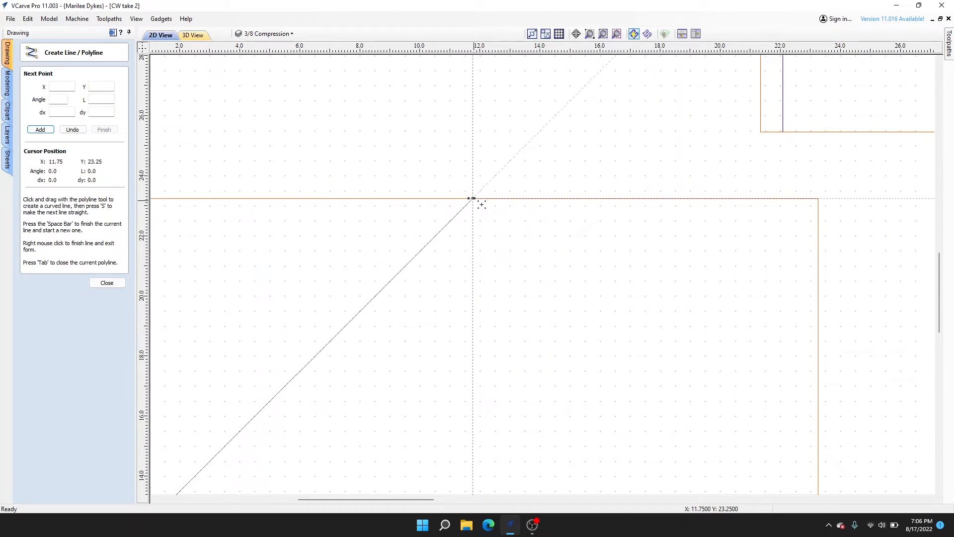
{"action": "right_click", "coordinate": [493, 228]}
Step: Trim away the panel's upper-left corner outside the new diagonal line
{"action": "scroll", "coordinate": [453, 292], "scroll_direction": "down", "scroll_amount": 4}
{"action": "scroll", "coordinate": [458, 280], "scroll_direction": "up", "scroll_amount": 2}
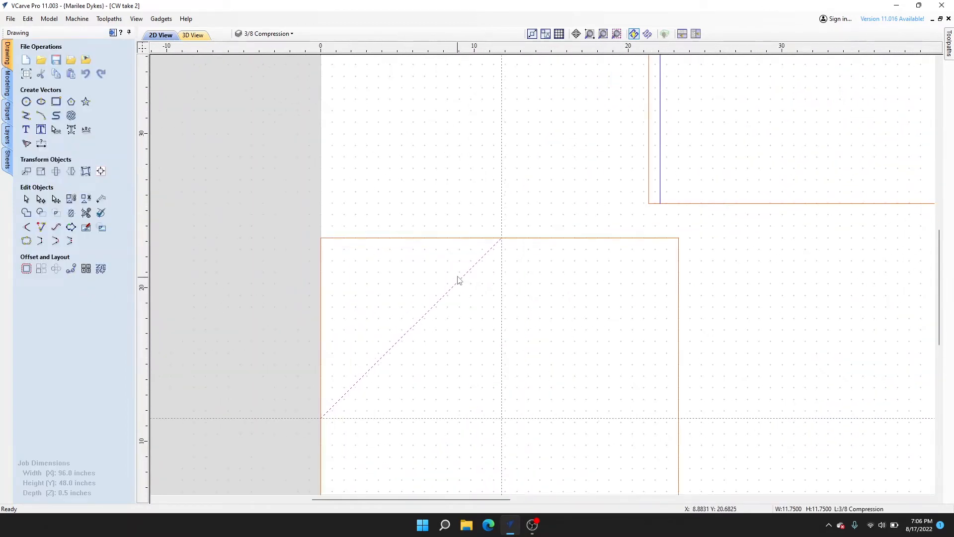
{"action": "left_click", "coordinate": [357, 220]}
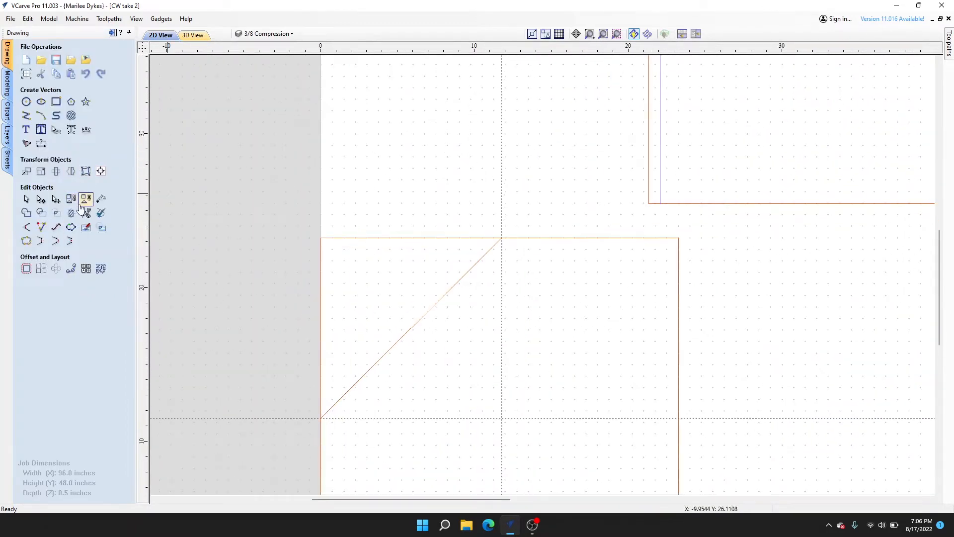
{"action": "left_click", "coordinate": [86, 213]}
{"action": "left_click", "coordinate": [428, 238]}
{"action": "key", "text": "Escape"}
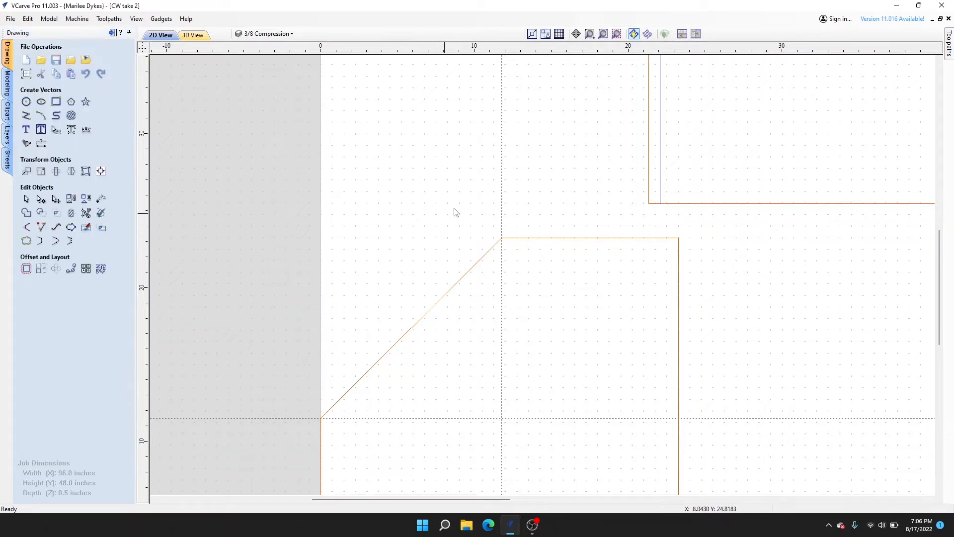
Step: Delete the 11.75 inch vertical and 11.5 inch horizontal guide lines and turn off the snap grid
{"action": "double_click", "coordinate": [501, 142]}
{"action": "left_click", "coordinate": [521, 171]}
{"action": "double_click", "coordinate": [297, 417]}
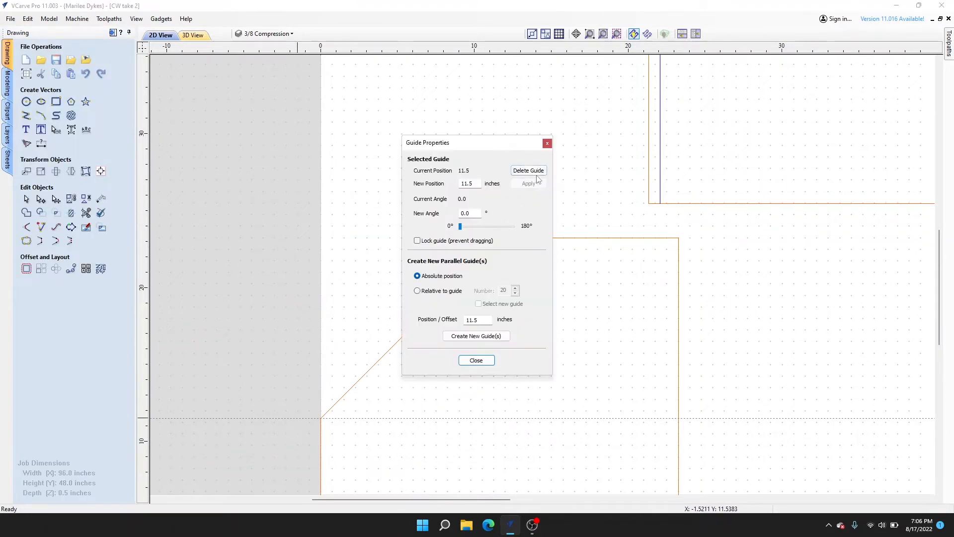
{"action": "left_click", "coordinate": [528, 170]}
Step: Insert a vertical guide line near the panel's left edge and set its position to 1.5 inches
{"action": "scroll", "coordinate": [631, 272], "scroll_direction": "down", "scroll_amount": 3}
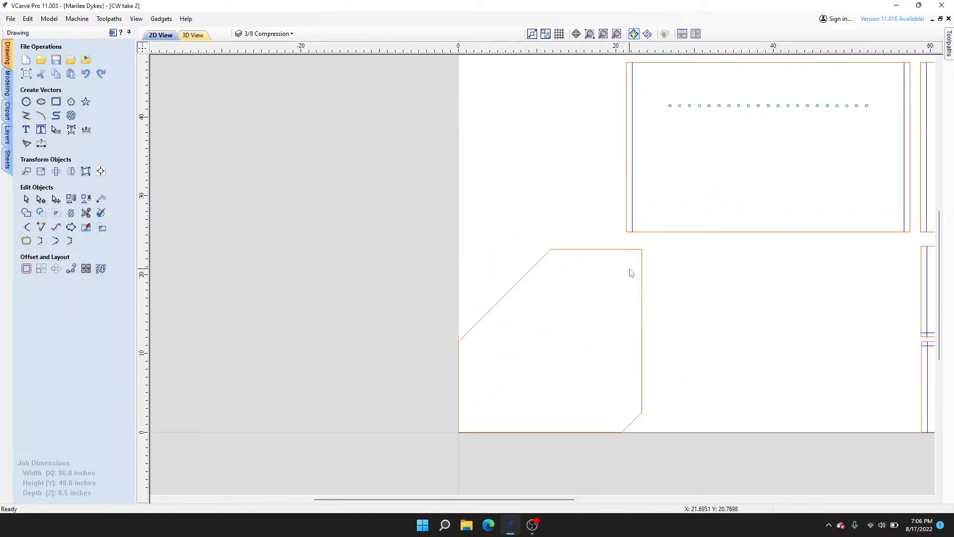
{"action": "scroll", "coordinate": [631, 272], "scroll_direction": "down", "scroll_amount": 1}
{"action": "middle_click_drag", "start_coordinate": [631, 273], "coordinate": [499, 211]}
{"action": "scroll", "coordinate": [368, 271], "scroll_direction": "up", "scroll_amount": 3}
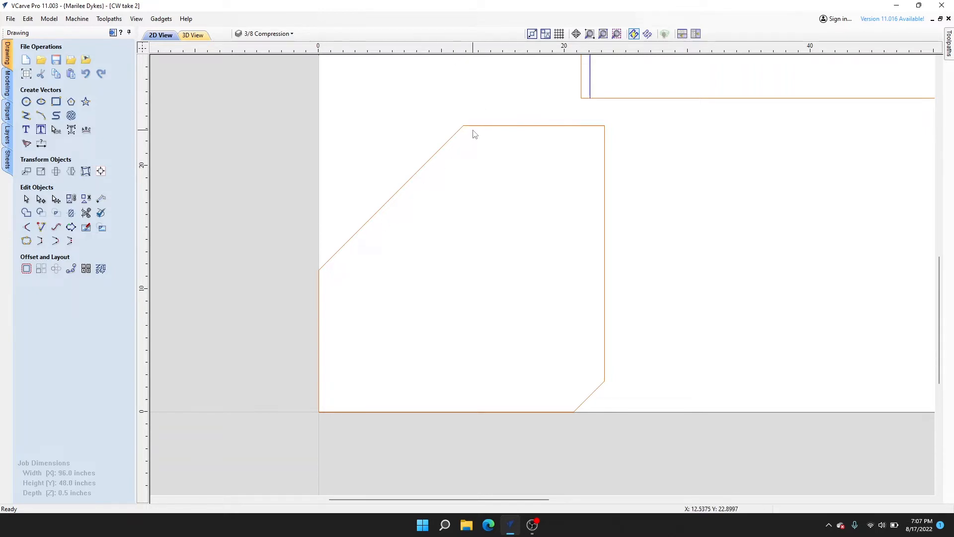
{"action": "right_click", "coordinate": [319, 310]}
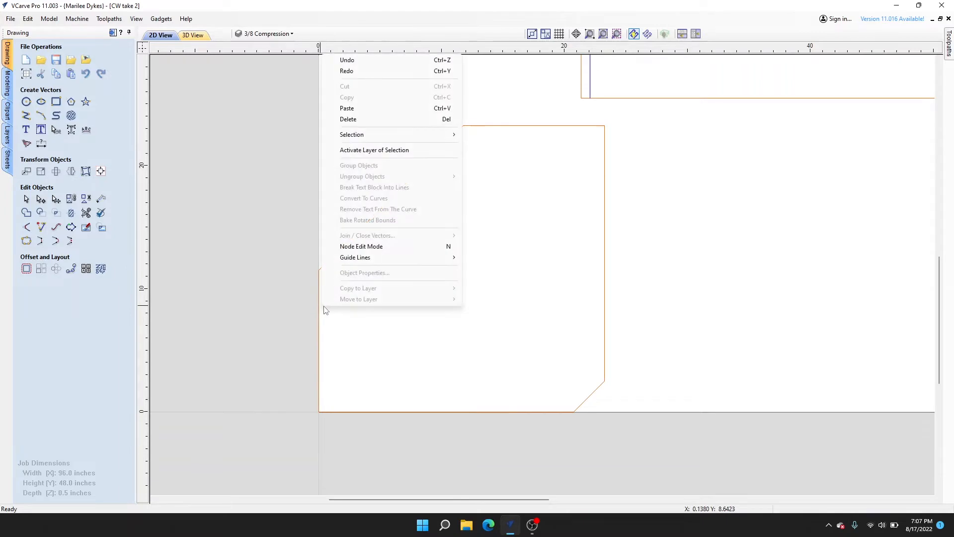
{"action": "mouse_move", "coordinate": [414, 264]}
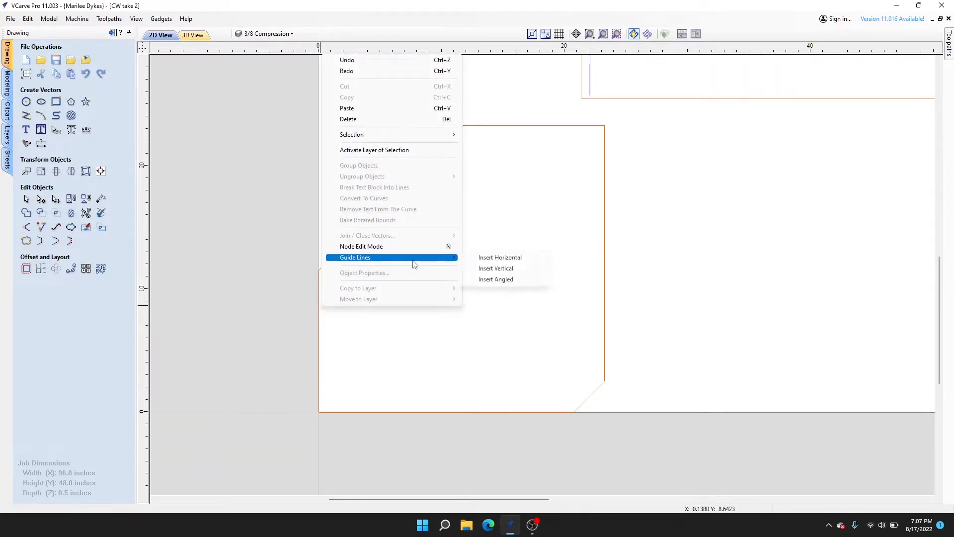
{"action": "left_click", "coordinate": [495, 268]}
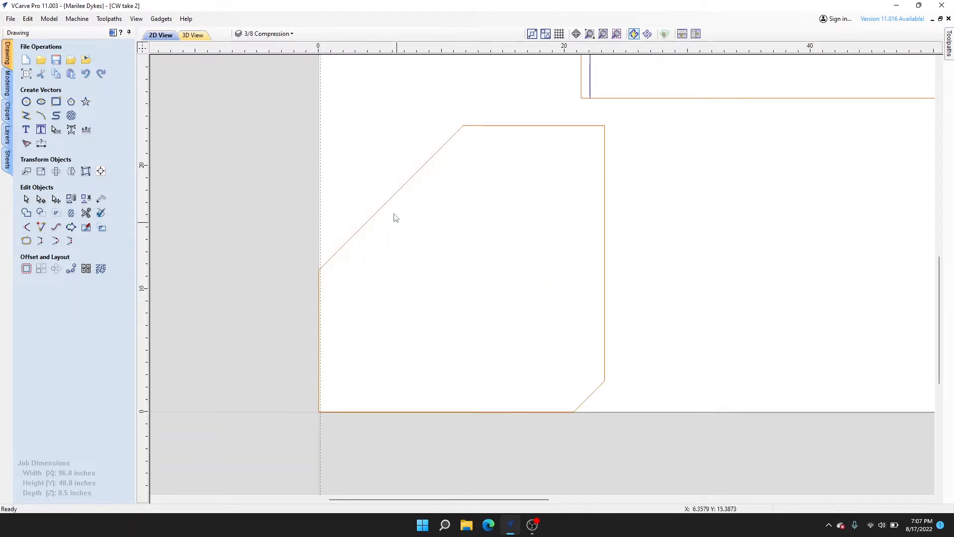
{"action": "double_click", "coordinate": [321, 193]}
{"action": "double_click", "coordinate": [480, 184]}
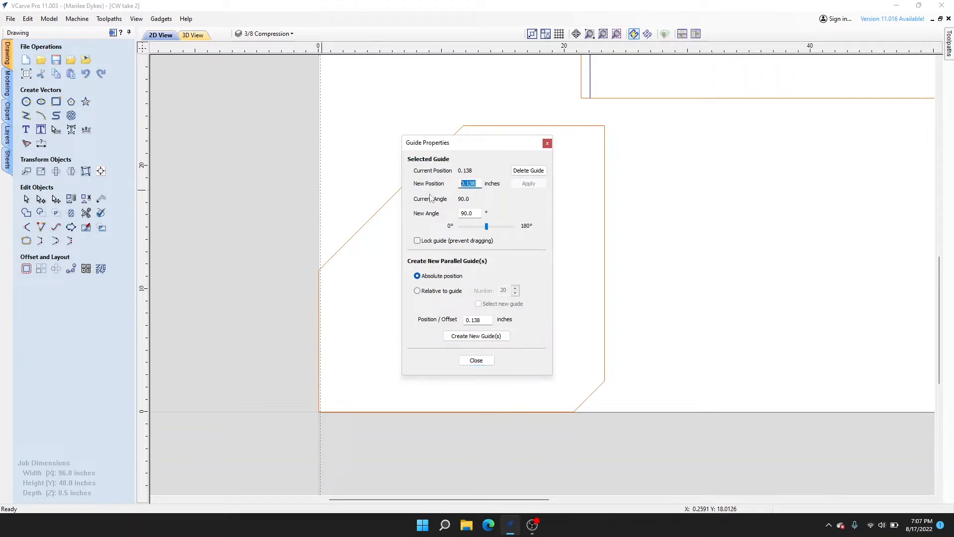
{"action": "type", "text": "1.5"}
{"action": "left_click", "coordinate": [527, 182]}
{"action": "left_click", "coordinate": [477, 360]}
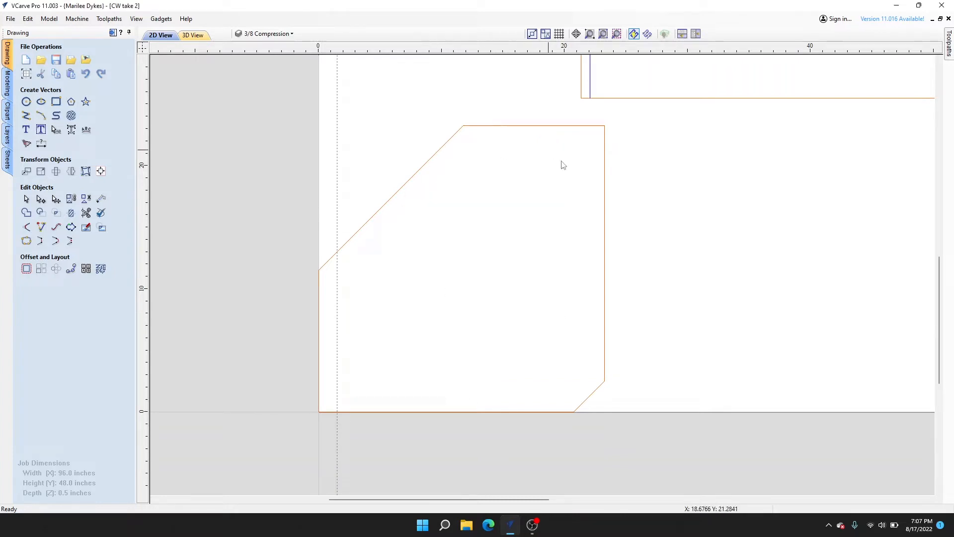
Step: Insert a second vertical guide line and set its position to 10.25 inches
{"action": "right_click", "coordinate": [607, 219]}
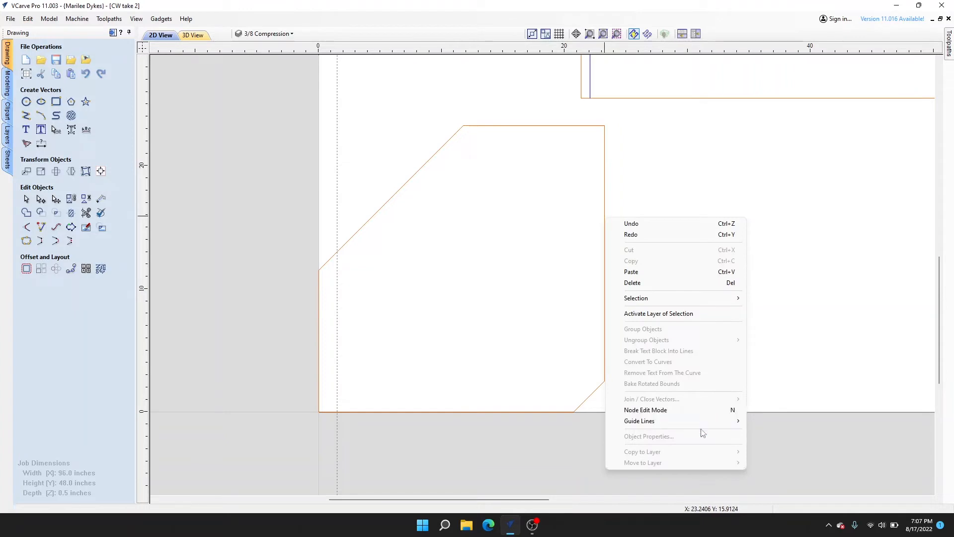
{"action": "mouse_move", "coordinate": [714, 422]}
{"action": "left_click", "coordinate": [775, 430]}
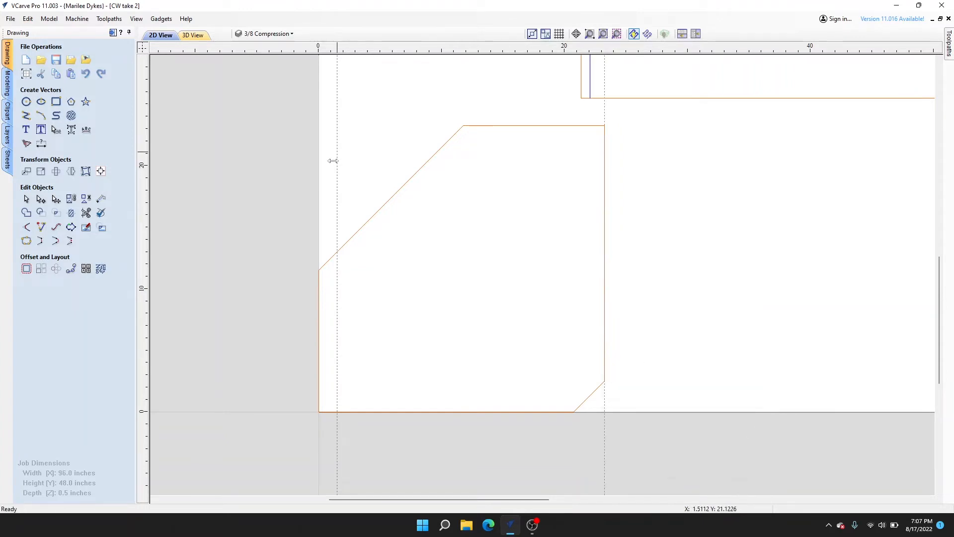
{"action": "double_click", "coordinate": [607, 118]}
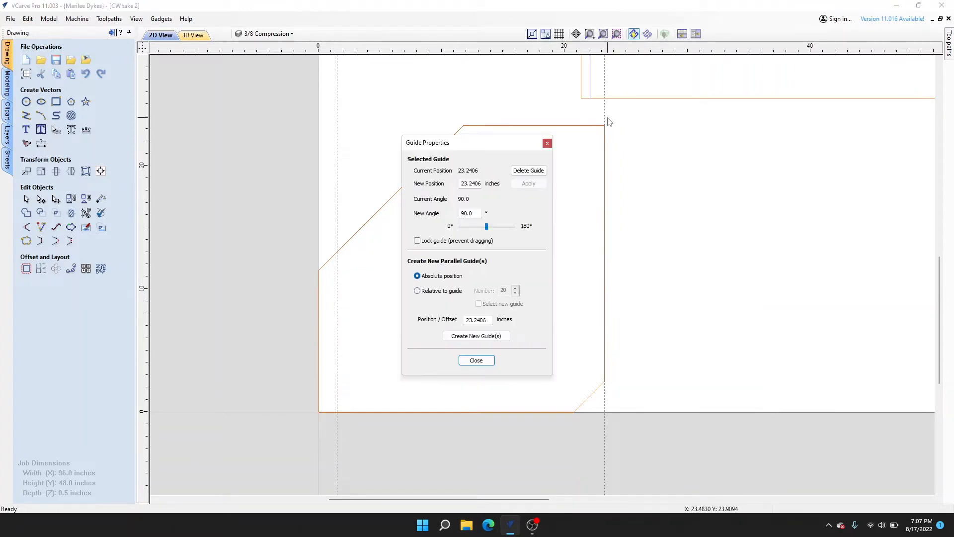
{"action": "double_click", "coordinate": [461, 184]}
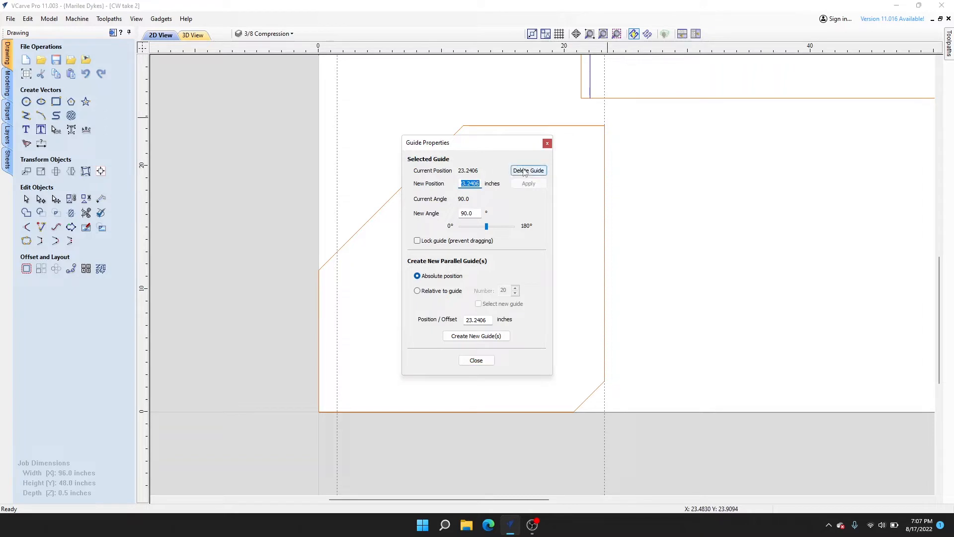
{"action": "type", "text": "10.25"}
{"action": "left_click", "coordinate": [531, 185]}
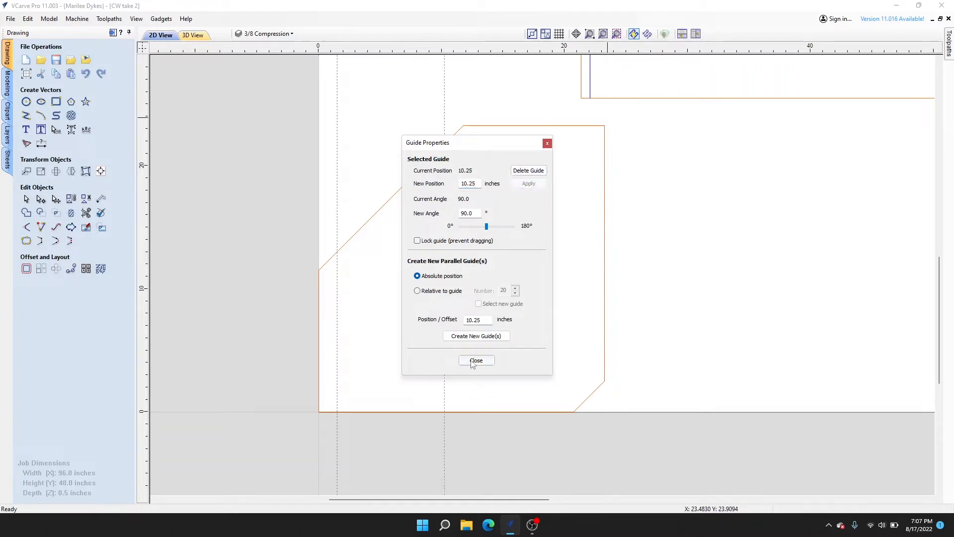
Step: Close the guide settings and offset the corner panel's outline inwards by 0.25 inches, keeping the original
{"action": "left_click", "coordinate": [476, 361]}
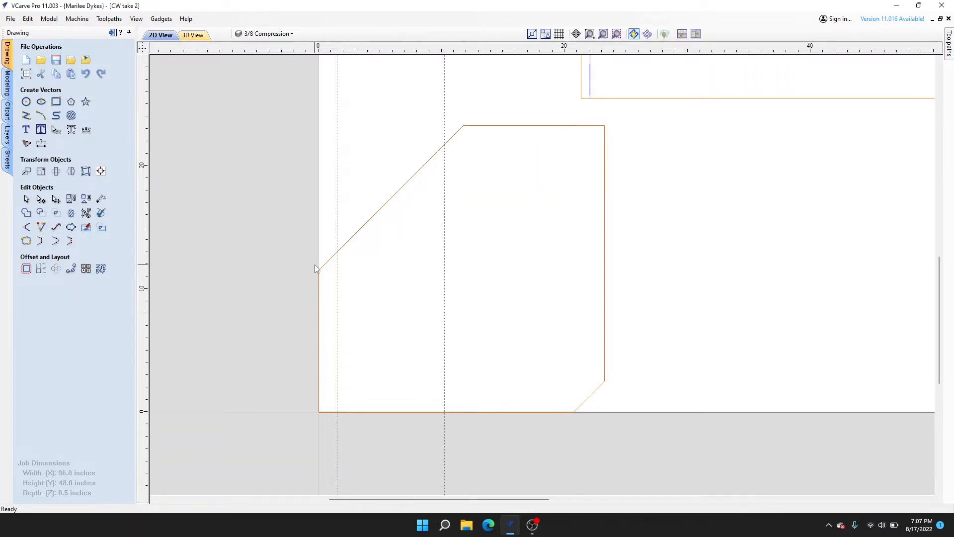
{"action": "scroll", "coordinate": [315, 267], "scroll_direction": "up", "scroll_amount": 2}
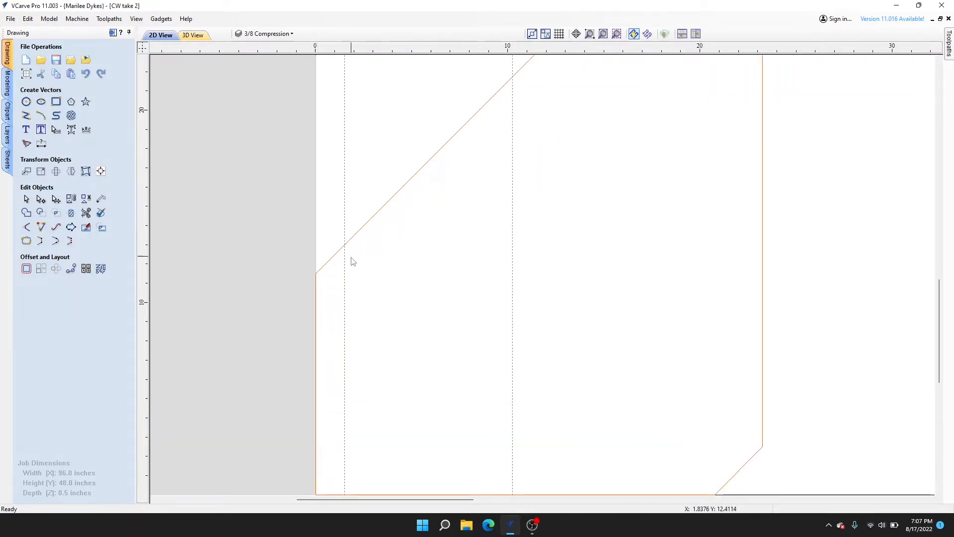
{"action": "scroll", "coordinate": [439, 248], "scroll_direction": "down", "scroll_amount": 1}
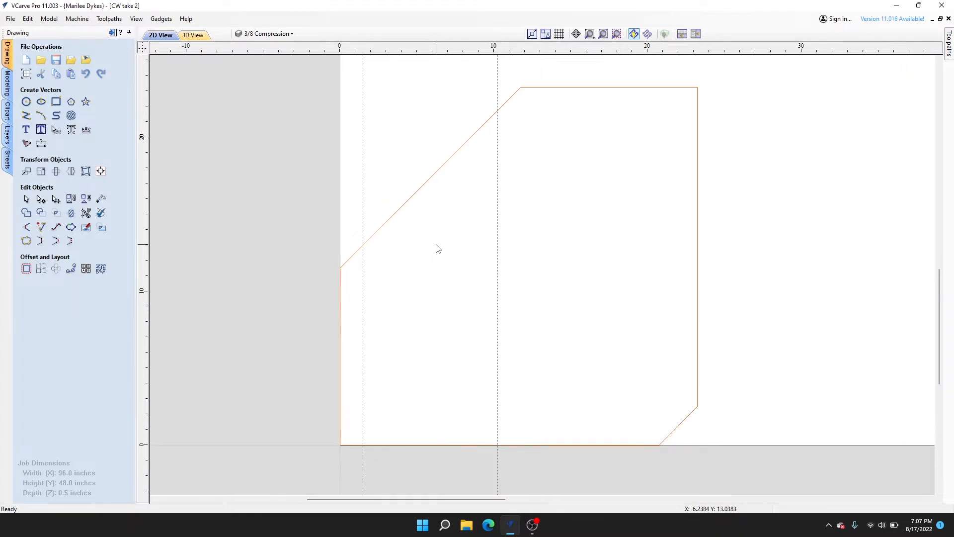
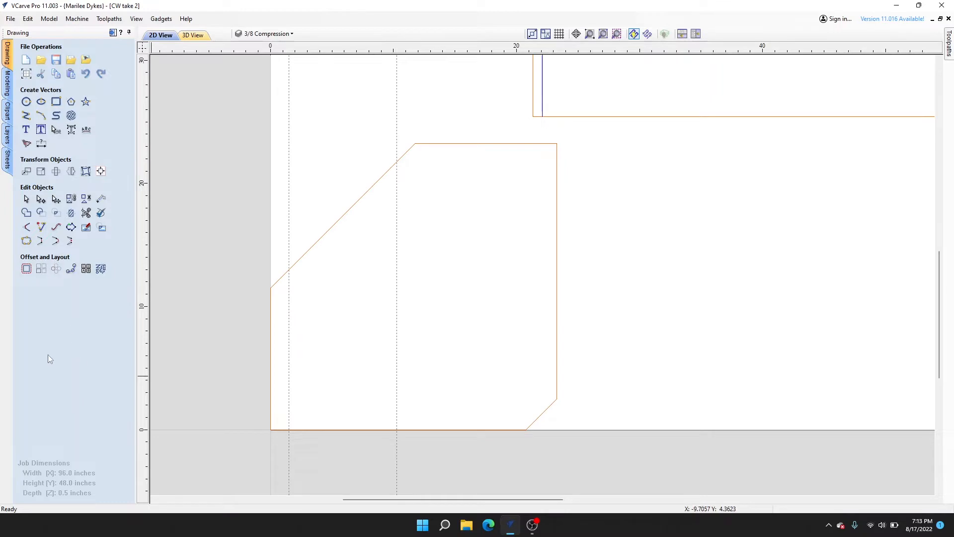
{"action": "left_click", "coordinate": [26, 270]}
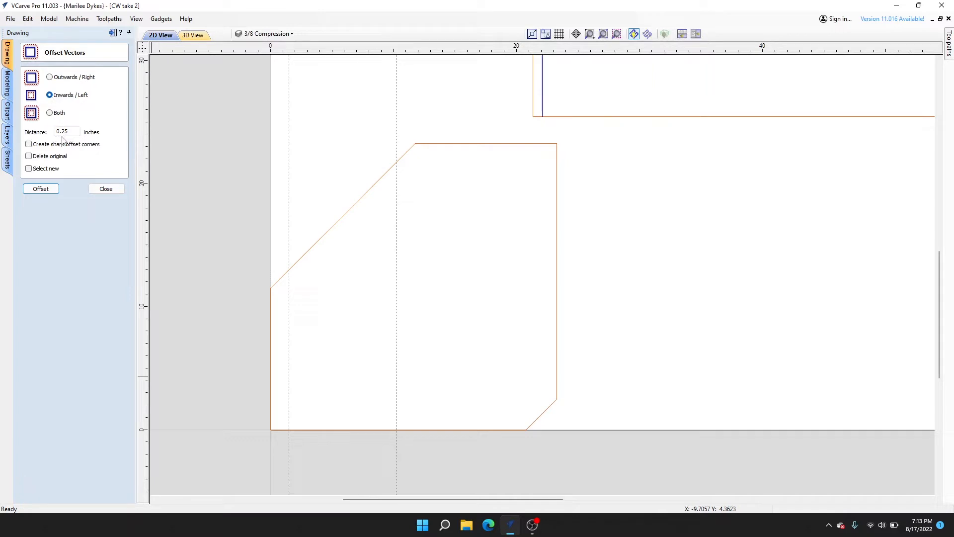
{"action": "left_click", "coordinate": [43, 190]}
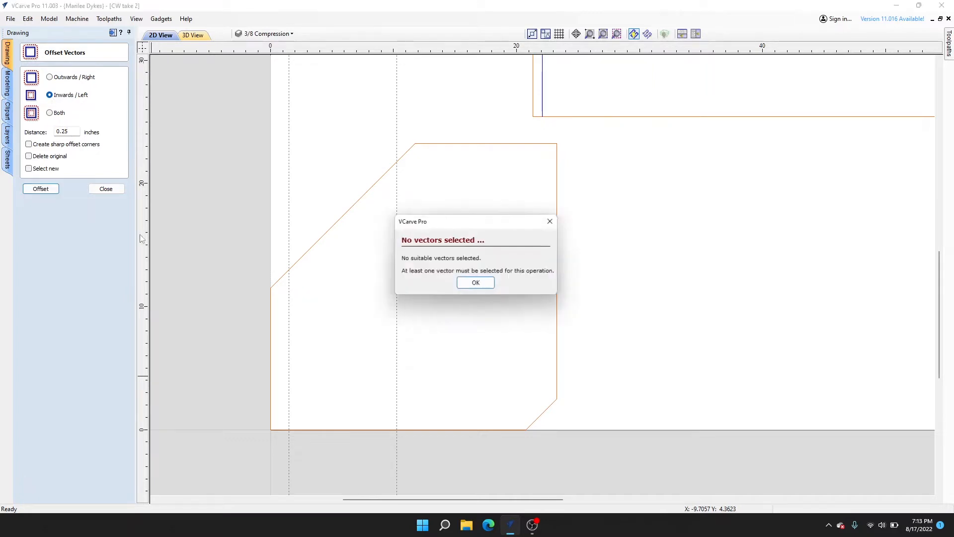
{"action": "left_click", "coordinate": [461, 286]}
{"action": "left_click", "coordinate": [462, 200]}
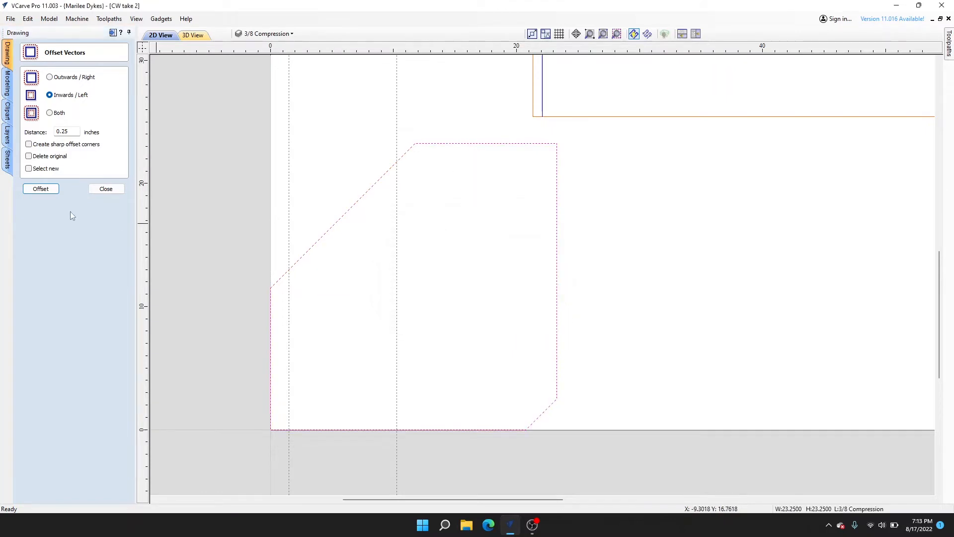
{"action": "left_click", "coordinate": [41, 190]}
{"action": "left_click", "coordinate": [106, 189]}
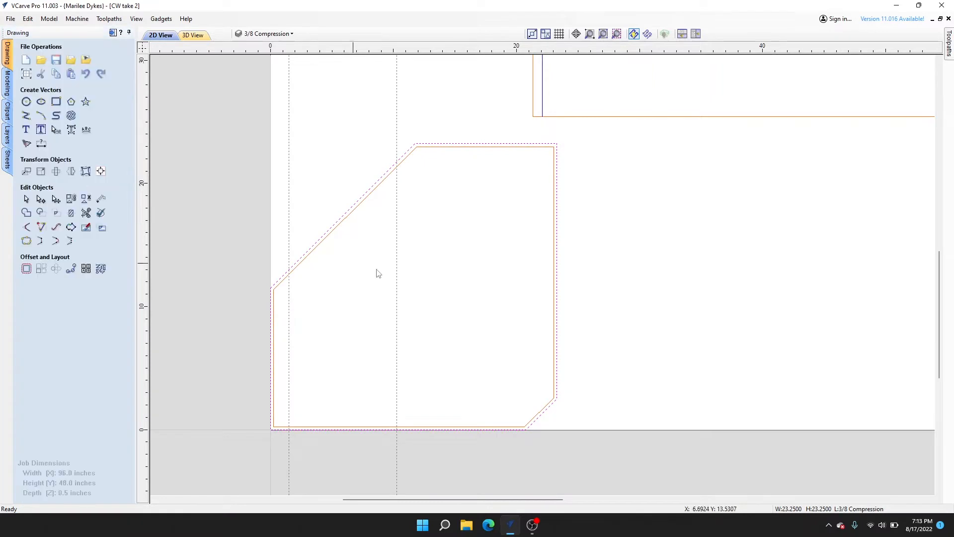
Step: Turn on grid snapping and draw a 0.25 inch line at -45° from the 1.5 inch guide's crossing with the outer diagonal to the inner diagonal
{"action": "scroll", "coordinate": [376, 273], "scroll_direction": "up", "scroll_amount": 2}
{"action": "left_click", "coordinate": [296, 256]}
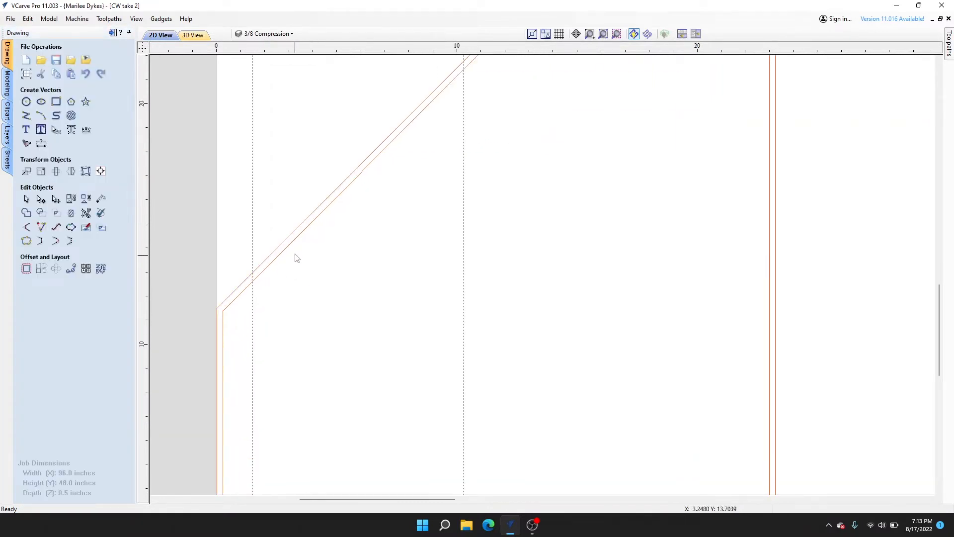
{"action": "scroll", "coordinate": [316, 264], "scroll_direction": "down", "scroll_amount": 1}
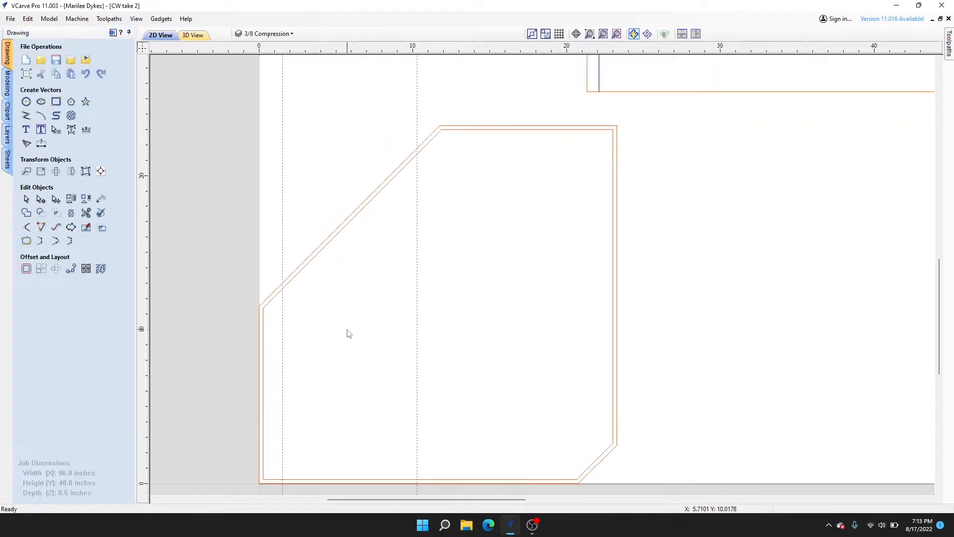
{"action": "scroll", "coordinate": [281, 283], "scroll_direction": "up", "scroll_amount": 8}
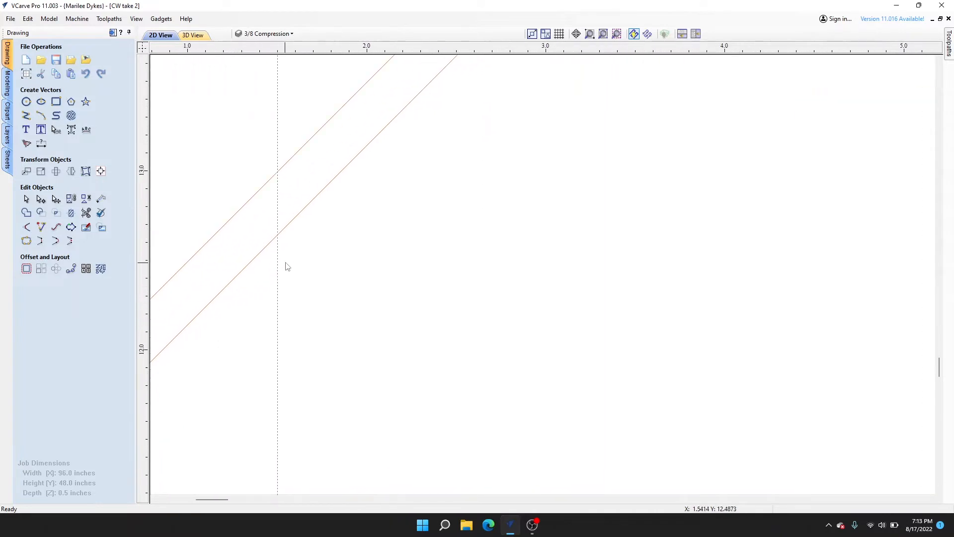
{"action": "scroll", "coordinate": [276, 189], "scroll_direction": "up", "scroll_amount": 1}
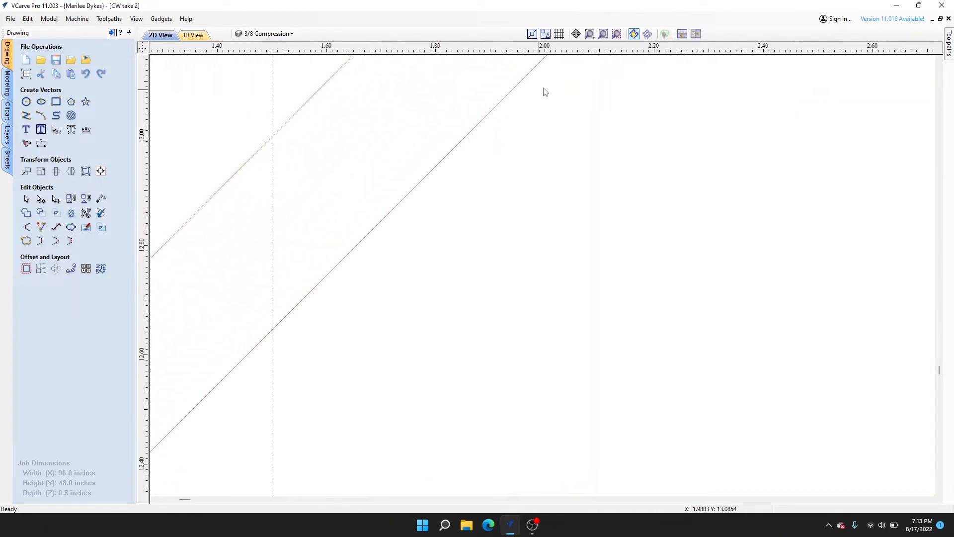
{"action": "left_click", "coordinate": [559, 33]}
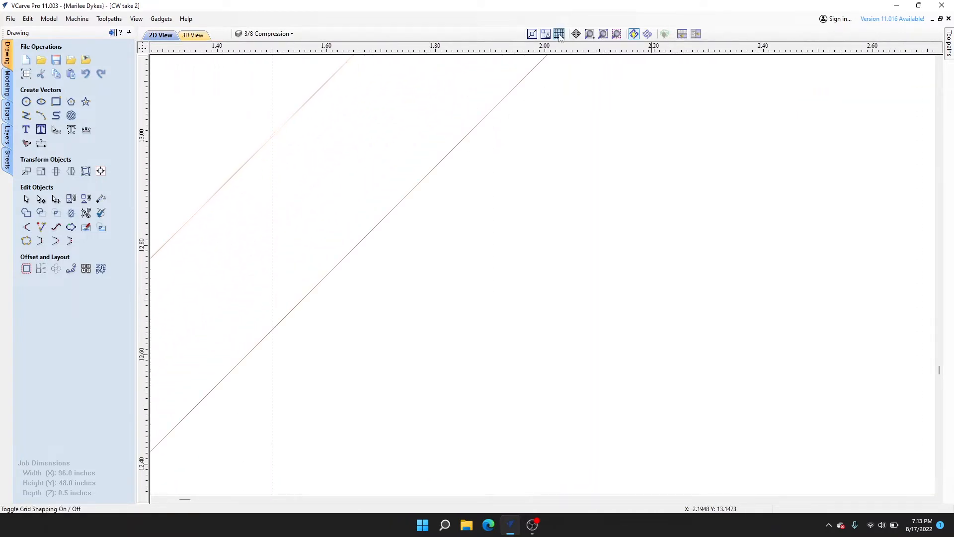
{"action": "left_click", "coordinate": [25, 116]}
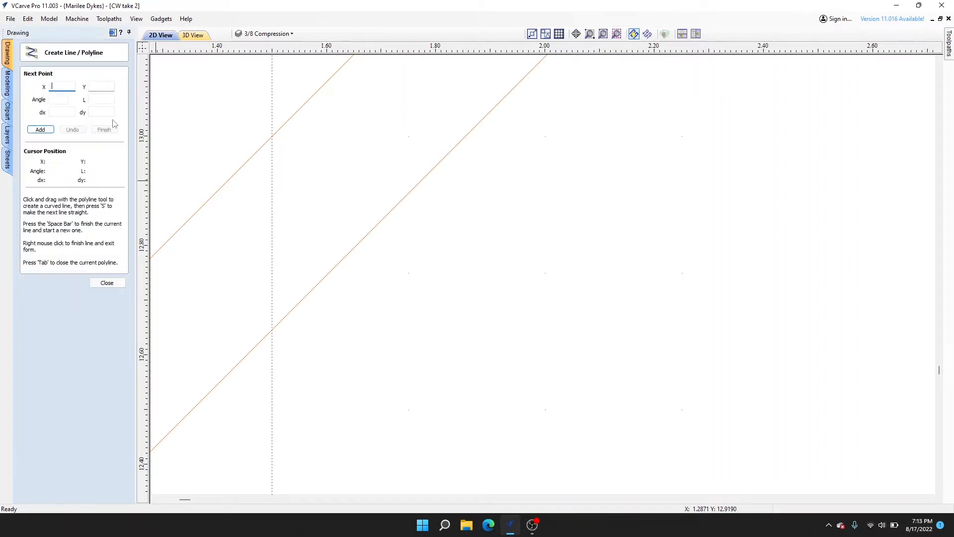
{"action": "left_click", "coordinate": [270, 135]}
{"action": "scroll", "coordinate": [365, 233], "scroll_direction": "up", "scroll_amount": 2}
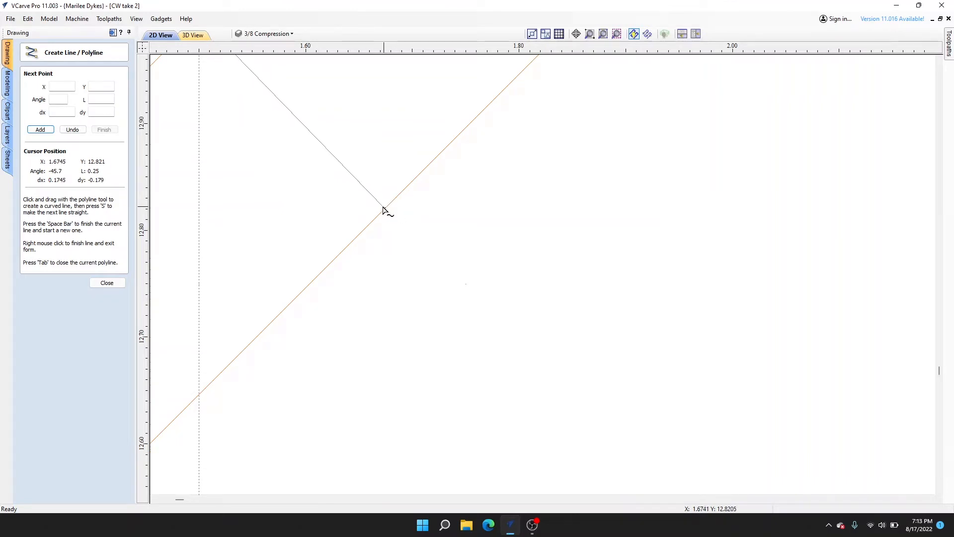
{"action": "scroll", "coordinate": [383, 208], "scroll_direction": "up", "scroll_amount": 5}
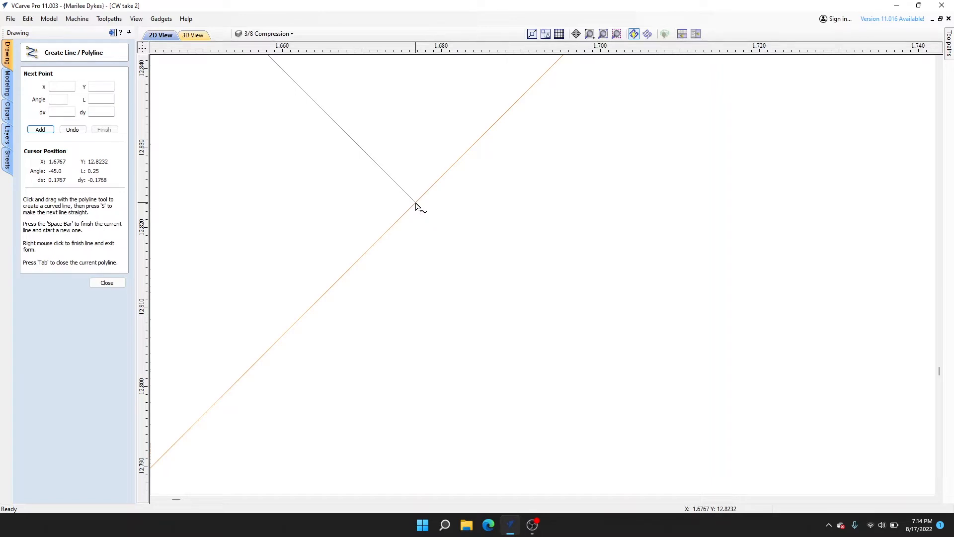
{"action": "left_click", "coordinate": [416, 203]}
{"action": "right_click", "coordinate": [447, 210]}
{"action": "scroll", "coordinate": [423, 273], "scroll_direction": "down", "scroll_amount": 10}
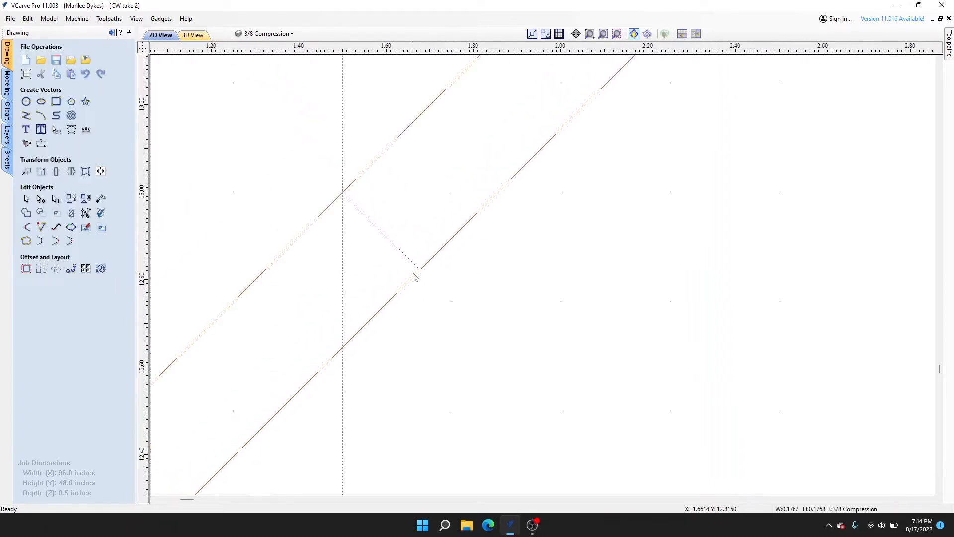
Step: Draw a 45° line about 0.5 inches long, extending the inner diagonal from its lower corner past the panel's left edge
{"action": "scroll", "coordinate": [405, 300], "scroll_direction": "down", "scroll_amount": 6}
{"action": "middle_click_drag", "start_coordinate": [367, 409], "coordinate": [613, 132]}
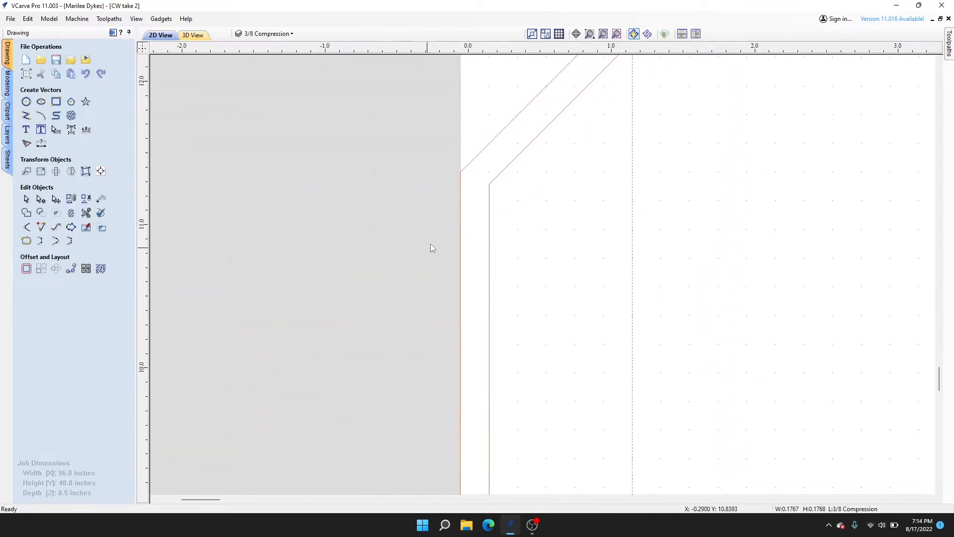
{"action": "scroll", "coordinate": [431, 243], "scroll_direction": "up", "scroll_amount": 5}
{"action": "scroll", "coordinate": [626, 108], "scroll_direction": "up", "scroll_amount": 4}
{"action": "scroll", "coordinate": [543, 126], "scroll_direction": "up", "scroll_amount": 4}
{"action": "middle_click_drag", "start_coordinate": [511, 115], "coordinate": [505, 207]}
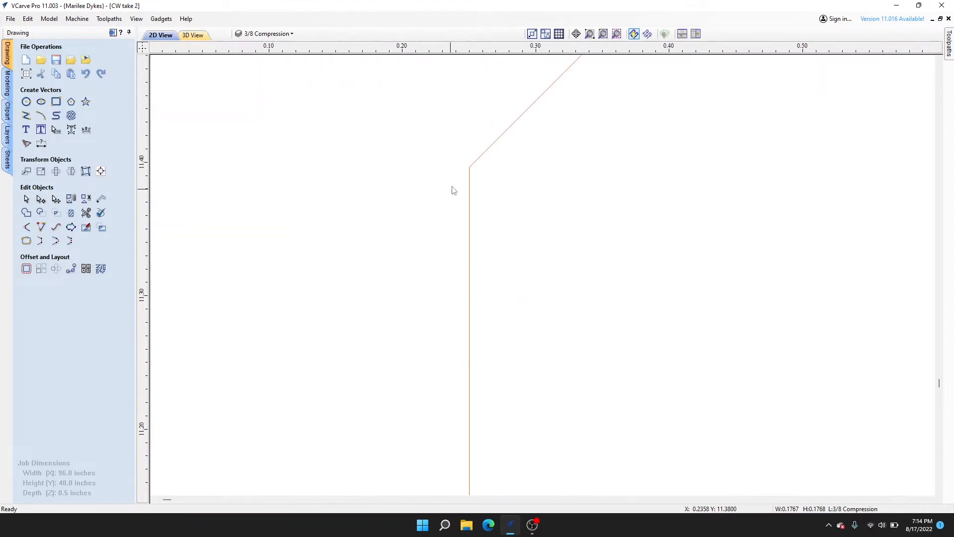
{"action": "scroll", "coordinate": [461, 189], "scroll_direction": "down", "scroll_amount": 3}
{"action": "scroll", "coordinate": [461, 188], "scroll_direction": "up", "scroll_amount": 3}
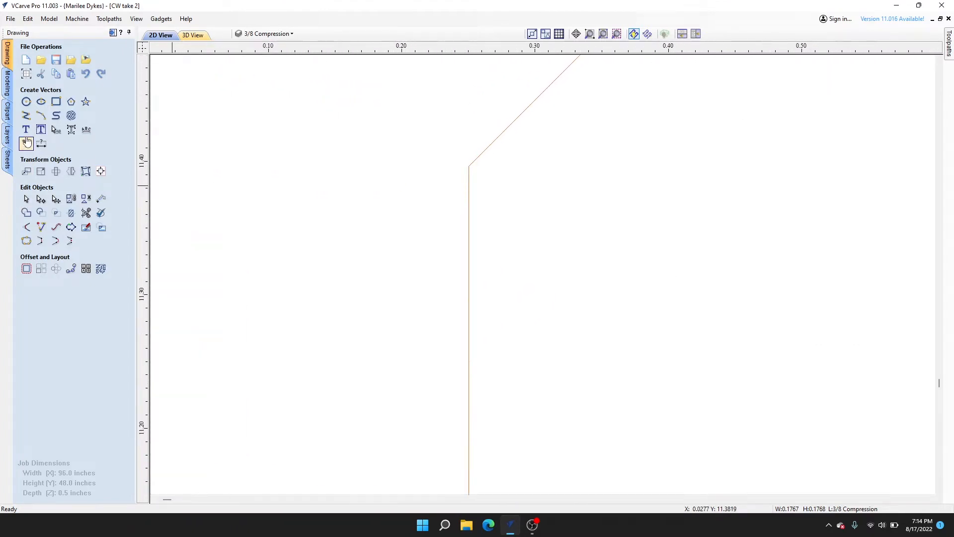
{"action": "left_click", "coordinate": [26, 115]}
{"action": "left_click", "coordinate": [473, 169]}
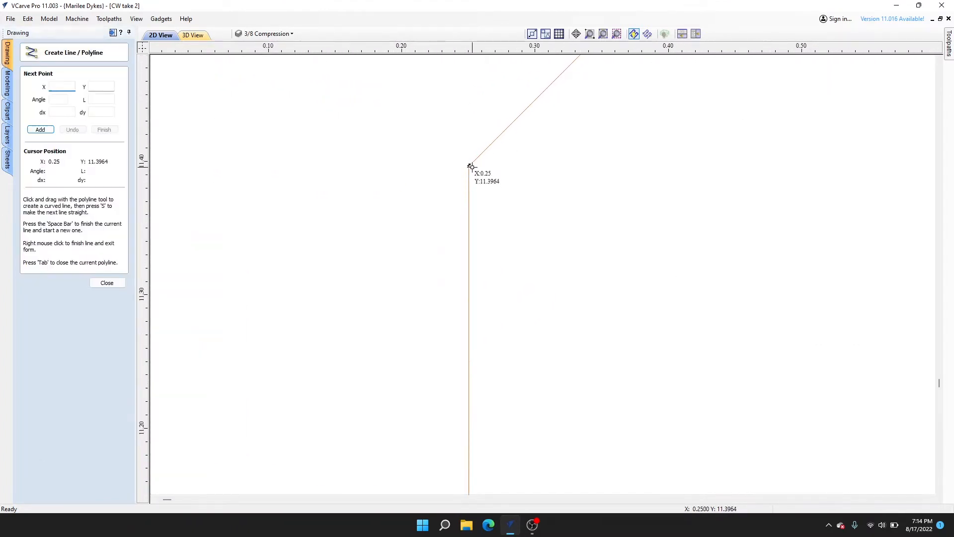
{"action": "scroll", "coordinate": [311, 345], "scroll_direction": "down", "scroll_amount": 5}
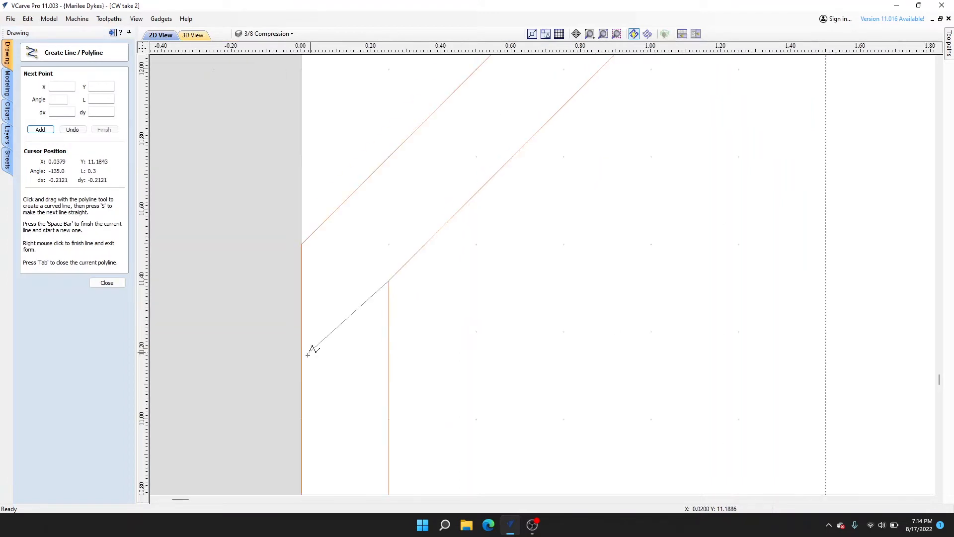
{"action": "left_click", "coordinate": [264, 400]}
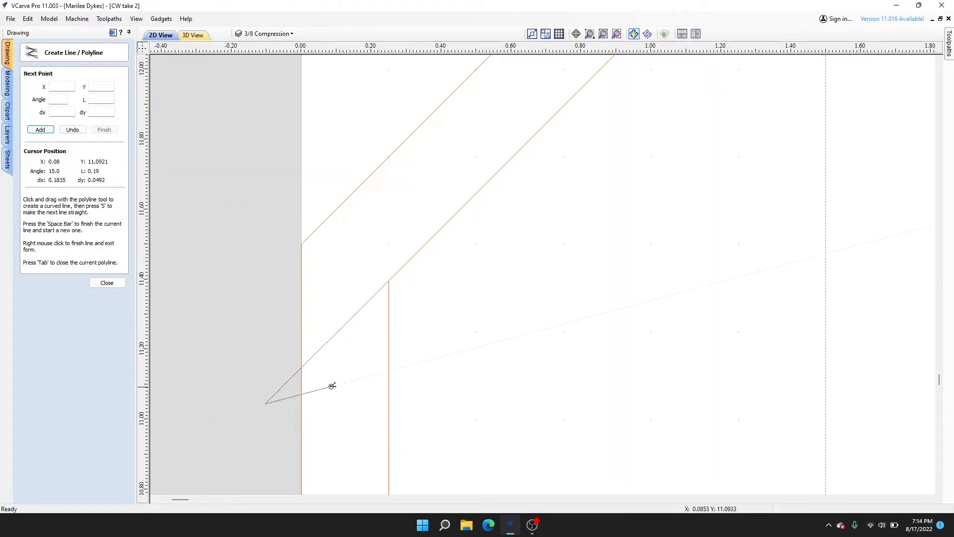
{"action": "right_click", "coordinate": [332, 386]}
{"action": "scroll", "coordinate": [583, 324], "scroll_direction": "down", "scroll_amount": 5}
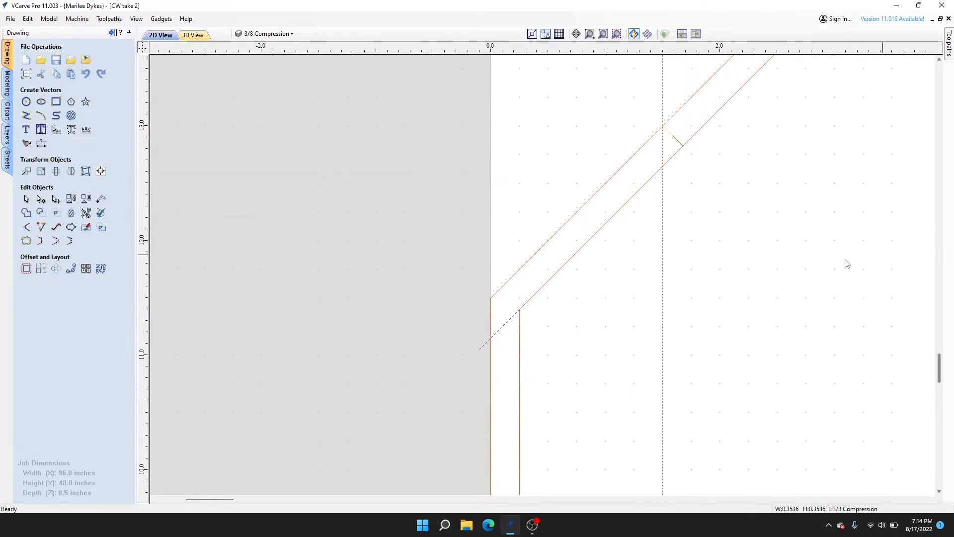
Step: Try to draw a perpendicular line about 0.25 inches long between the outer and inner diagonals at the 10.25 inch guide
{"action": "scroll", "coordinate": [731, 270], "scroll_direction": "down", "scroll_amount": 3}
{"action": "scroll", "coordinate": [786, 215], "scroll_direction": "down", "scroll_amount": 3}
{"action": "middle_click_drag", "start_coordinate": [702, 272], "coordinate": [406, 511]}
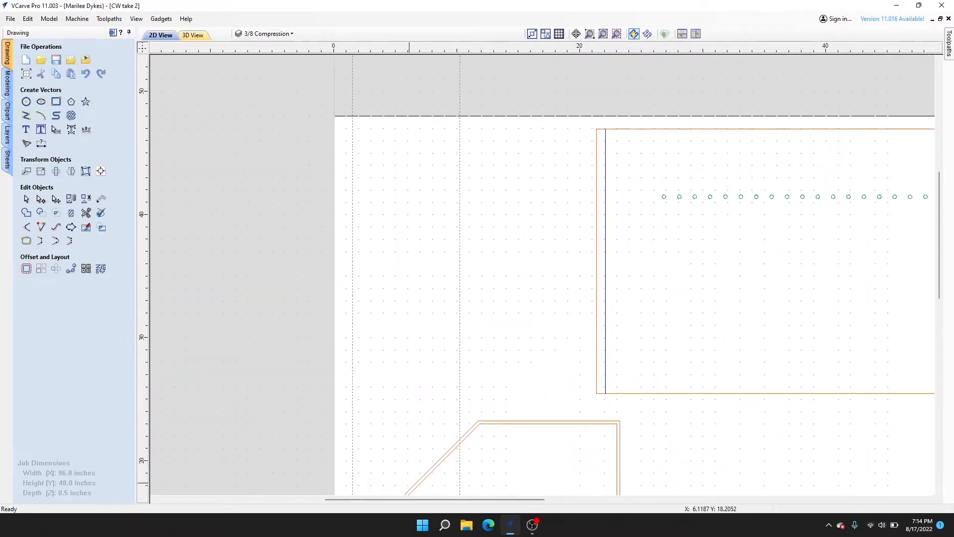
{"action": "scroll", "coordinate": [457, 449], "scroll_direction": "up", "scroll_amount": 15}
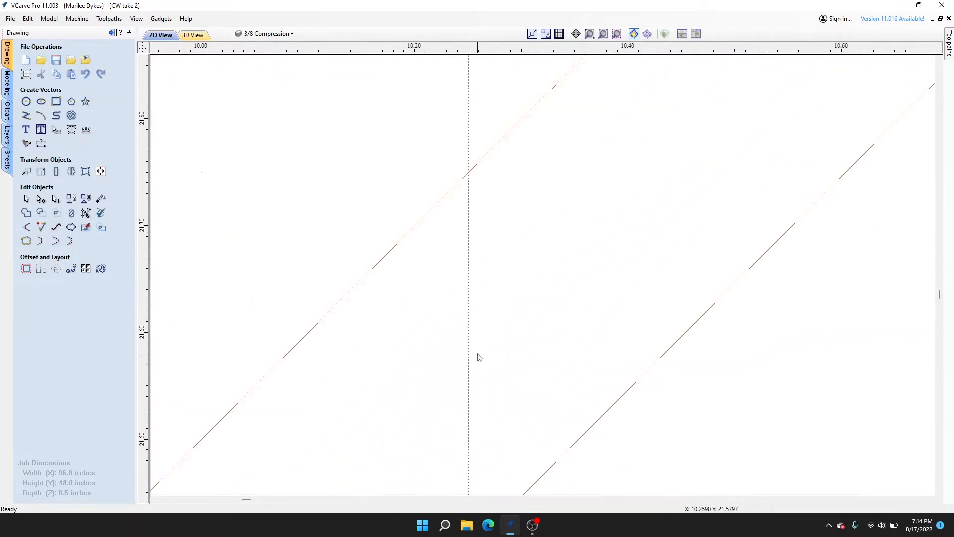
{"action": "left_click", "coordinate": [26, 115]}
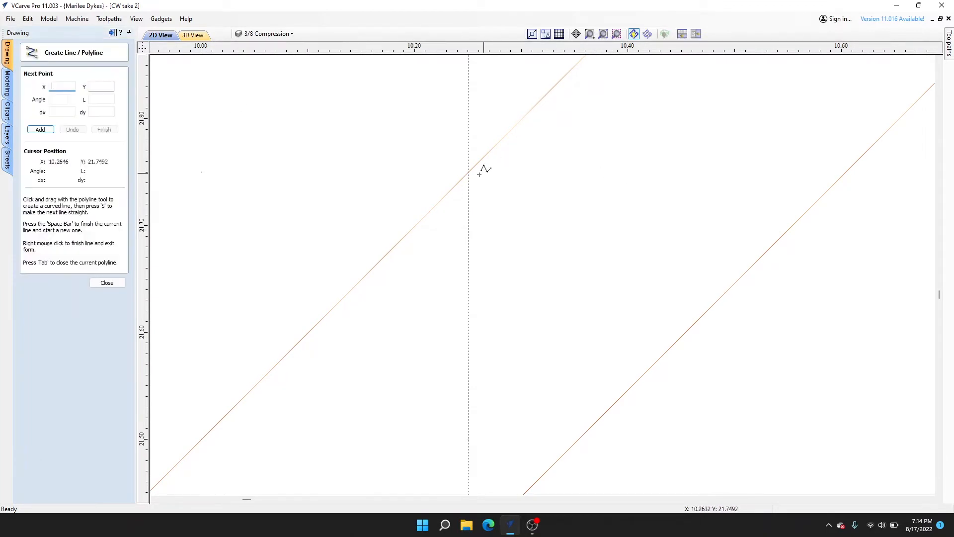
{"action": "left_click", "coordinate": [468, 174]}
{"action": "scroll", "coordinate": [631, 316], "scroll_direction": "up", "scroll_amount": 3}
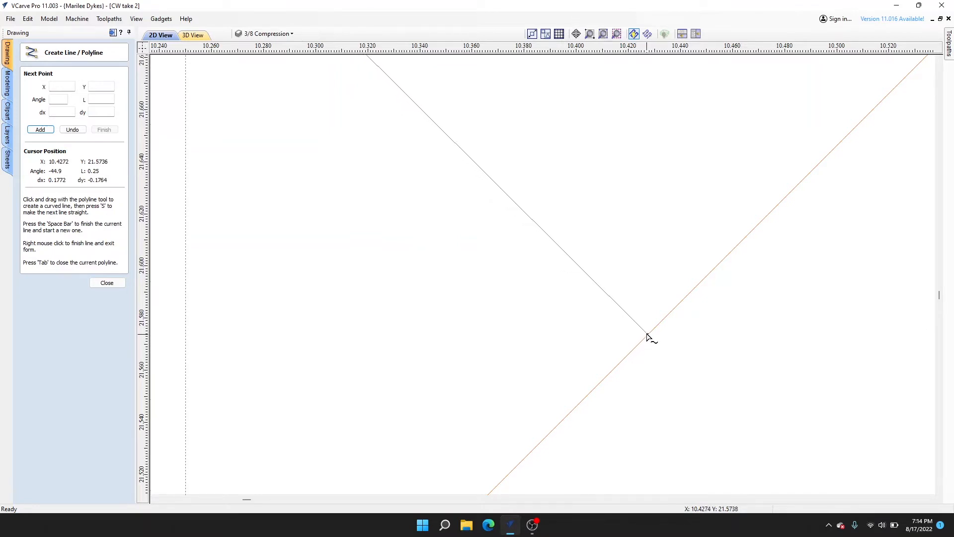
{"action": "scroll", "coordinate": [646, 333], "scroll_direction": "up", "scroll_amount": 7}
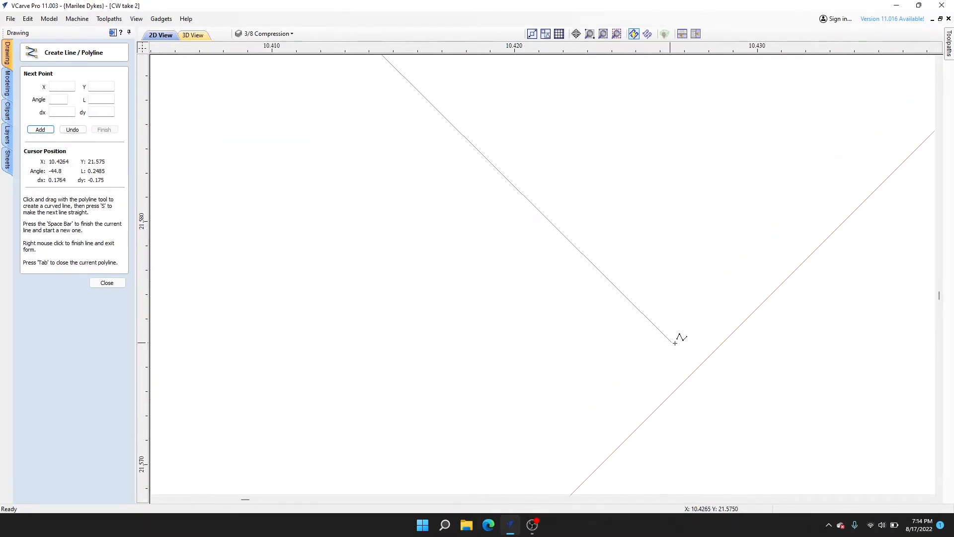
{"action": "left_click", "coordinate": [685, 378]}
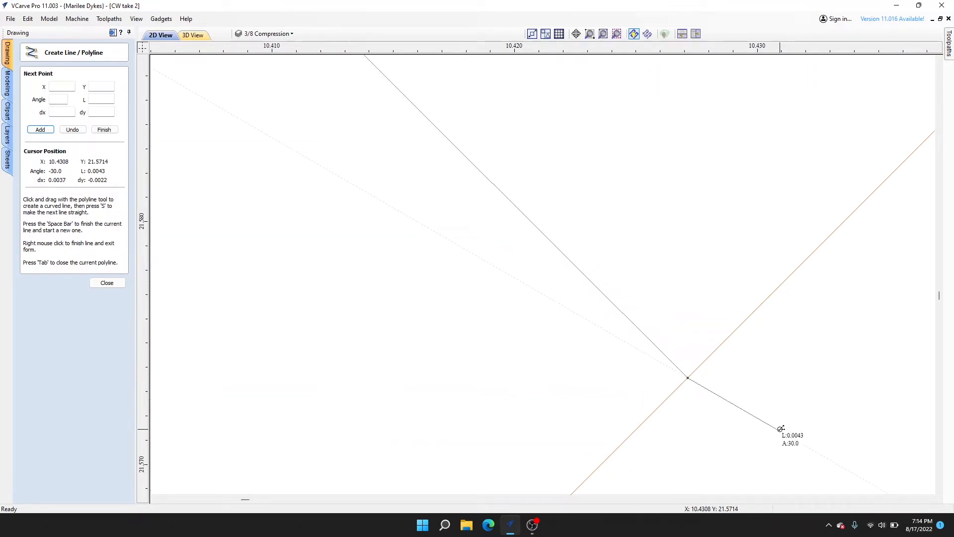
{"action": "right_click", "coordinate": [656, 372]}
{"action": "scroll", "coordinate": [644, 305], "scroll_direction": "down", "scroll_amount": 3}
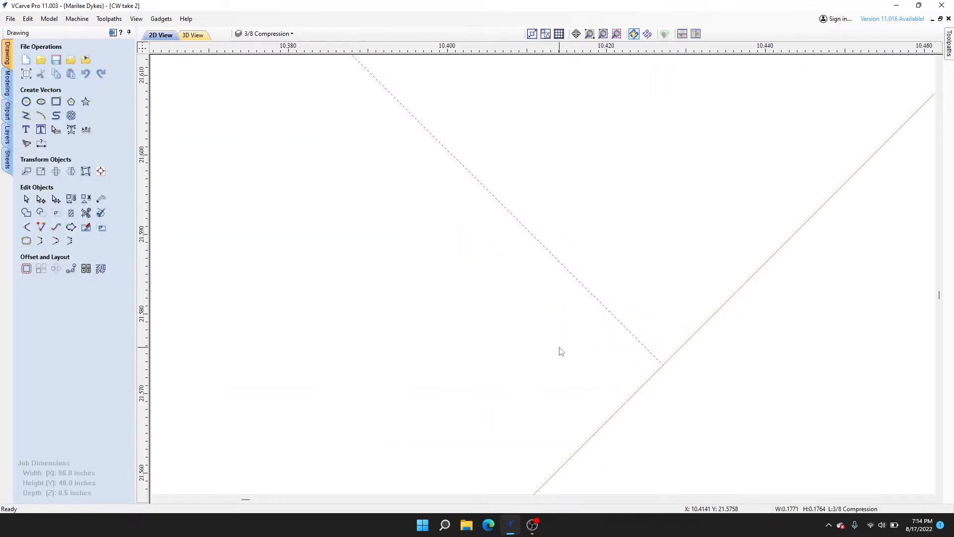
{"action": "scroll", "coordinate": [559, 342], "scroll_direction": "down", "scroll_amount": 6}
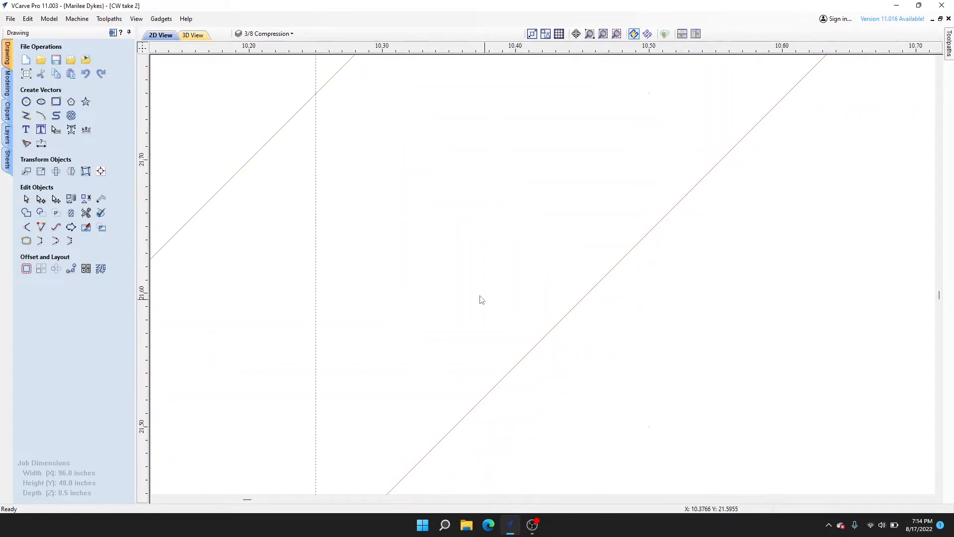
Step: Draw a -45° line about 0.26 inches long from the 10.25 inch guide's crossing with the outer diagonal to just past the inner diagonal
{"action": "left_click", "coordinate": [26, 115]}
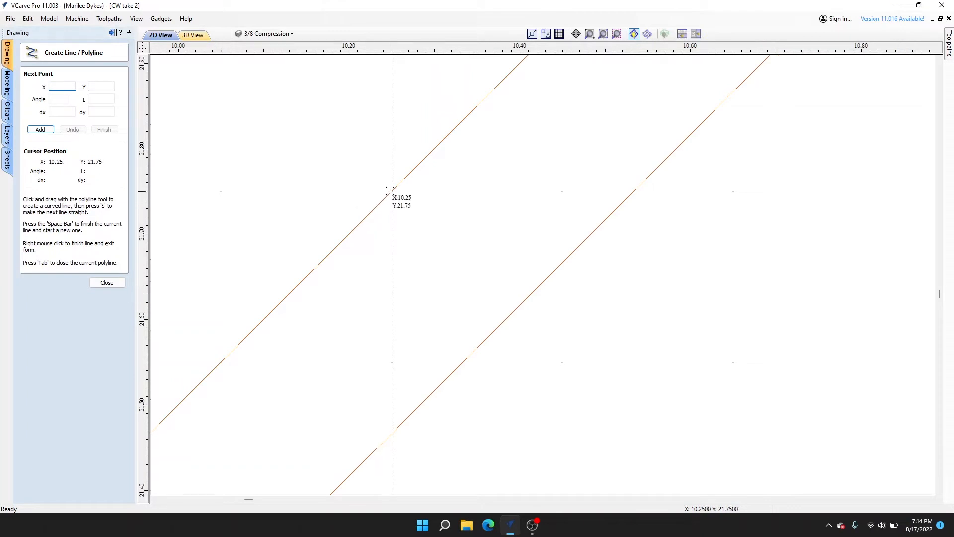
{"action": "scroll", "coordinate": [389, 194], "scroll_direction": "up", "scroll_amount": 2}
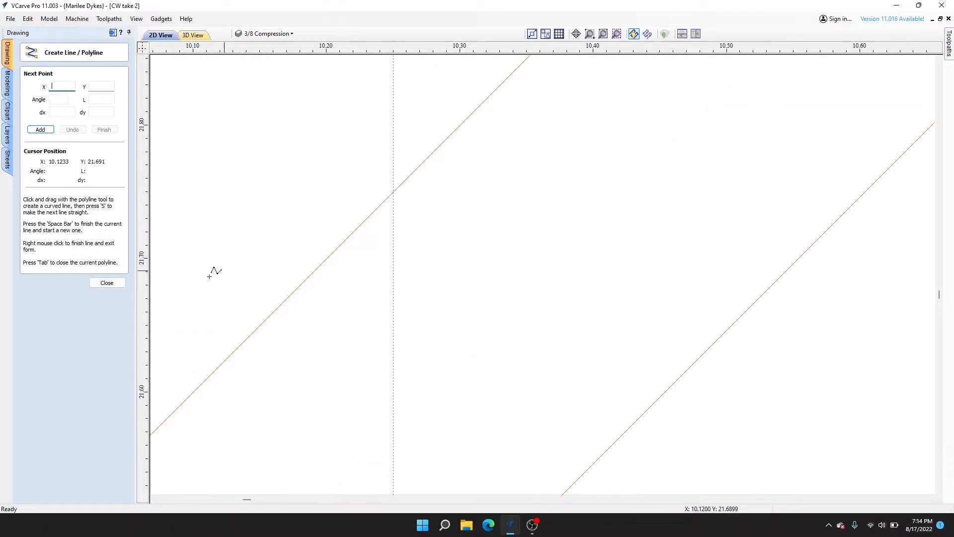
{"action": "left_click", "coordinate": [393, 192]}
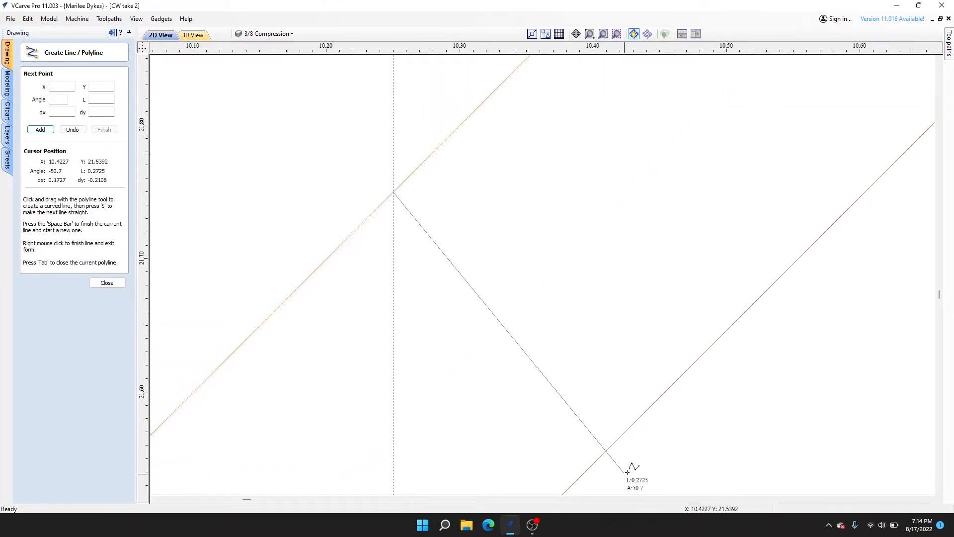
{"action": "scroll", "coordinate": [633, 464], "scroll_direction": "up", "scroll_amount": 2}
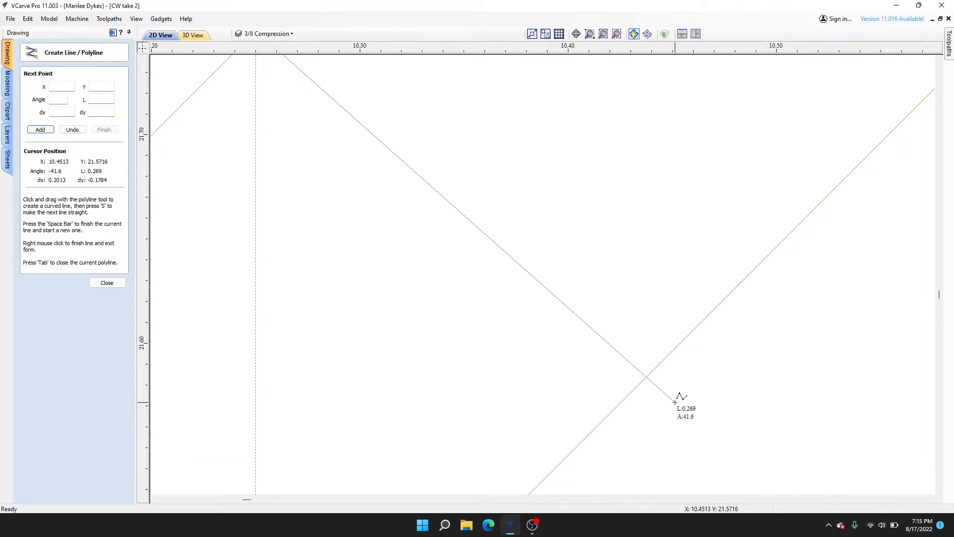
{"action": "left_click", "coordinate": [642, 419]}
{"action": "right_click", "coordinate": [705, 428]}
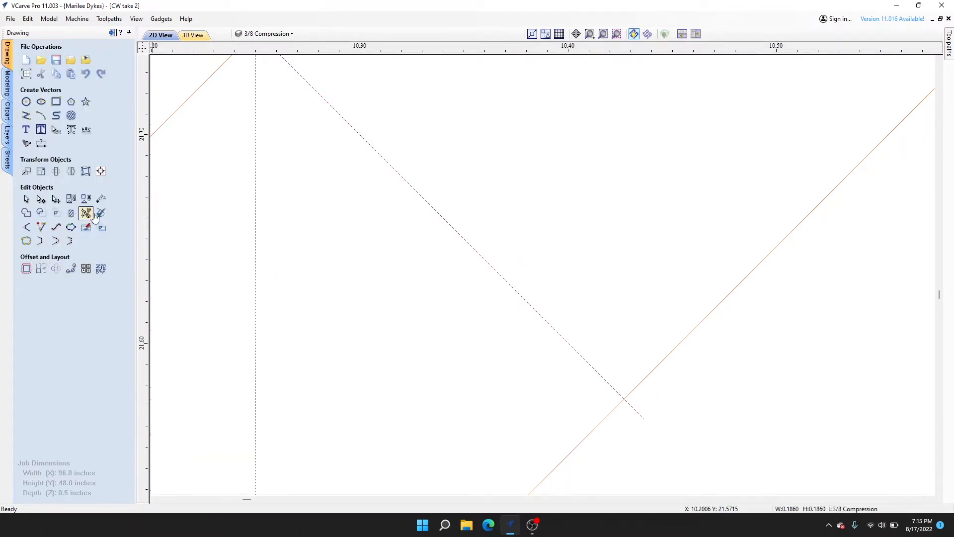
Step: Trim off the short line's overhang beyond the inner diagonal at the 10.25 inch guide
{"action": "left_click", "coordinate": [92, 215]}
{"action": "left_click", "coordinate": [639, 415]}
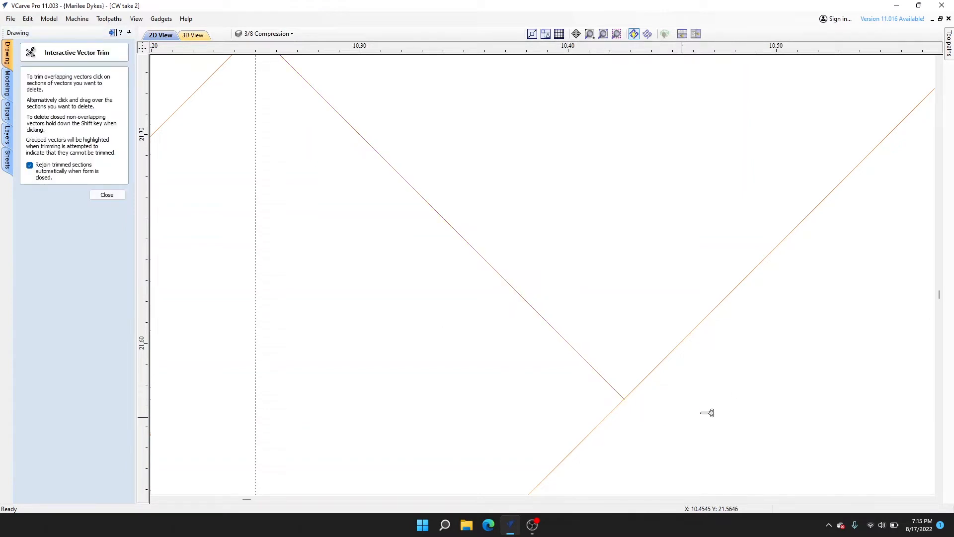
{"action": "right_click", "coordinate": [707, 413]}
{"action": "scroll", "coordinate": [706, 413], "scroll_direction": "down", "scroll_amount": 4}
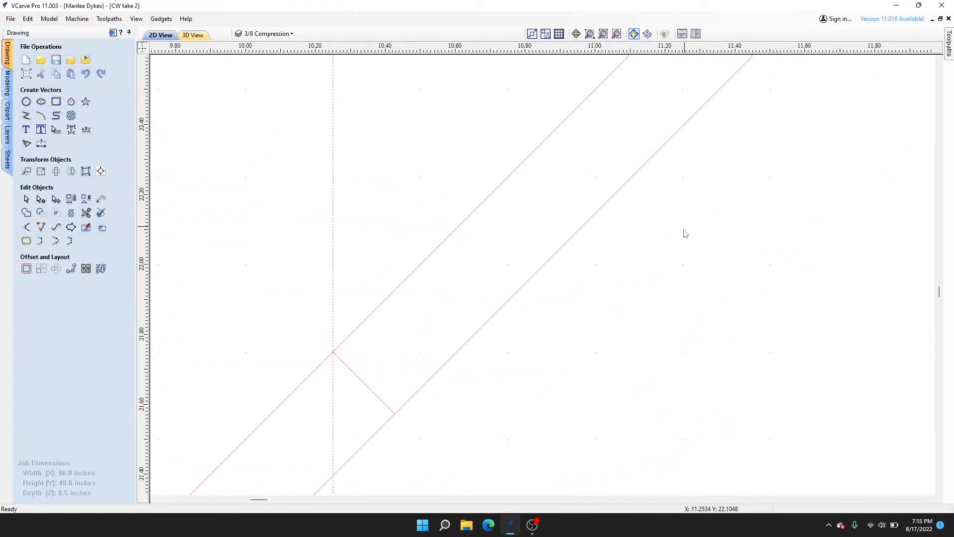
Step: Draw a 45° line about 0.43 inches long, extending the inner diagonal from its upper corner past the panel's top edge
{"action": "middle_click_drag", "start_coordinate": [686, 234], "coordinate": [611, 282]}
{"action": "scroll", "coordinate": [660, 147], "scroll_direction": "up", "scroll_amount": 2}
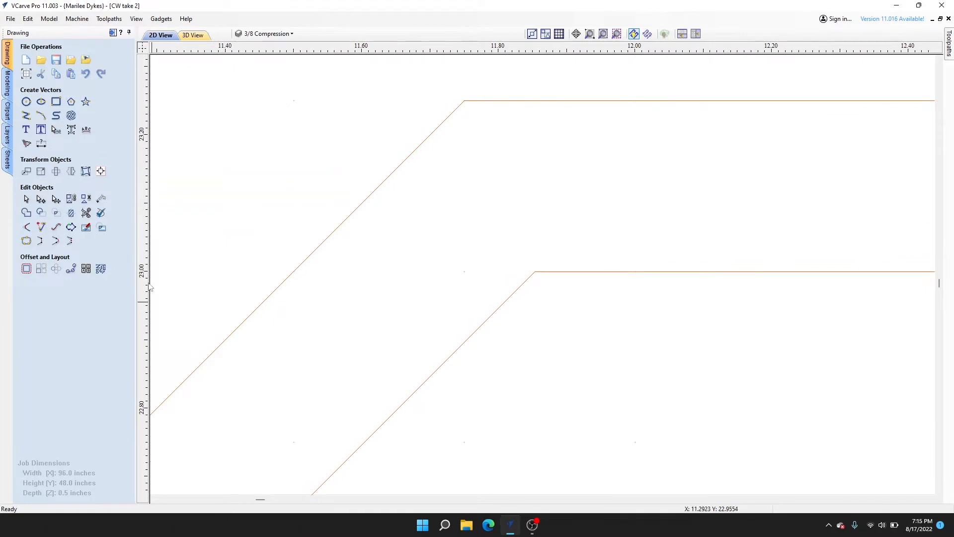
{"action": "left_click", "coordinate": [27, 116]}
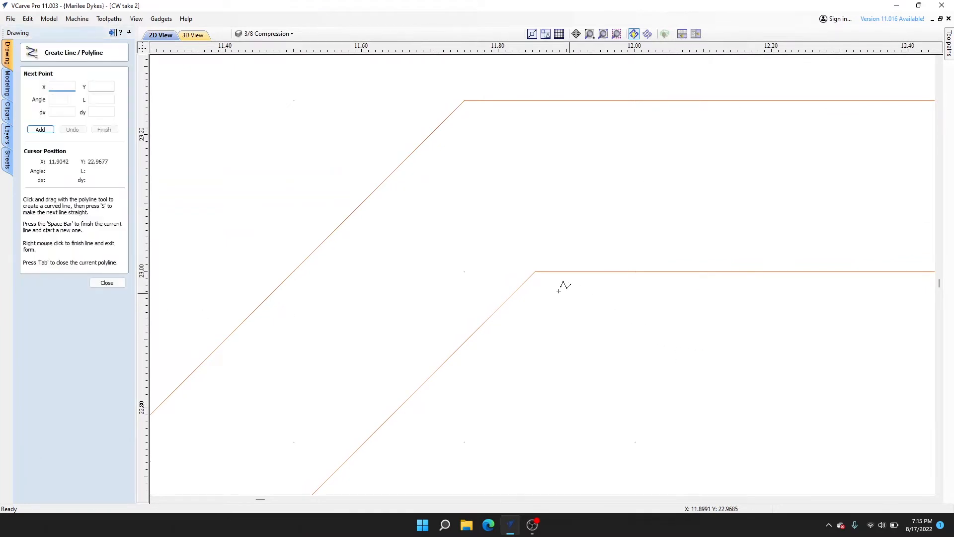
{"action": "left_click", "coordinate": [533, 273]}
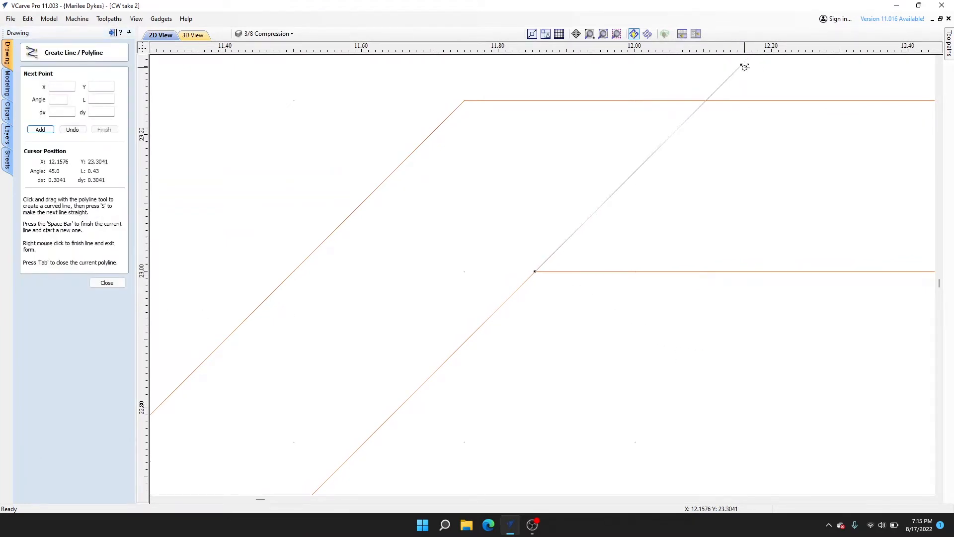
{"action": "left_click", "coordinate": [744, 64]}
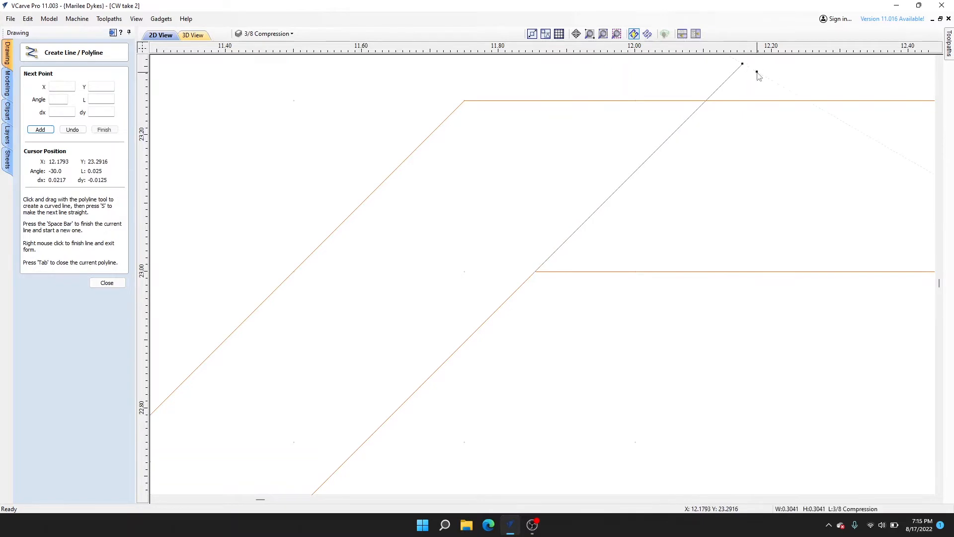
{"action": "left_click", "coordinate": [107, 282]}
Step: Trim the extension's overhang above the top edge and the panel's outer corner beyond the 10.25 inch guide
{"action": "left_click", "coordinate": [97, 212]}
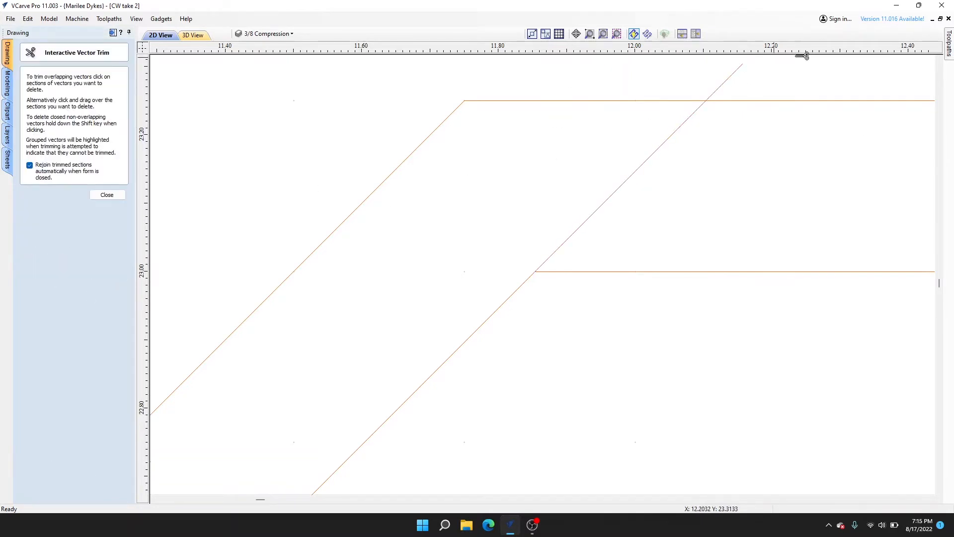
{"action": "left_click", "coordinate": [728, 79]}
{"action": "scroll", "coordinate": [745, 199], "scroll_direction": "down", "scroll_amount": 6}
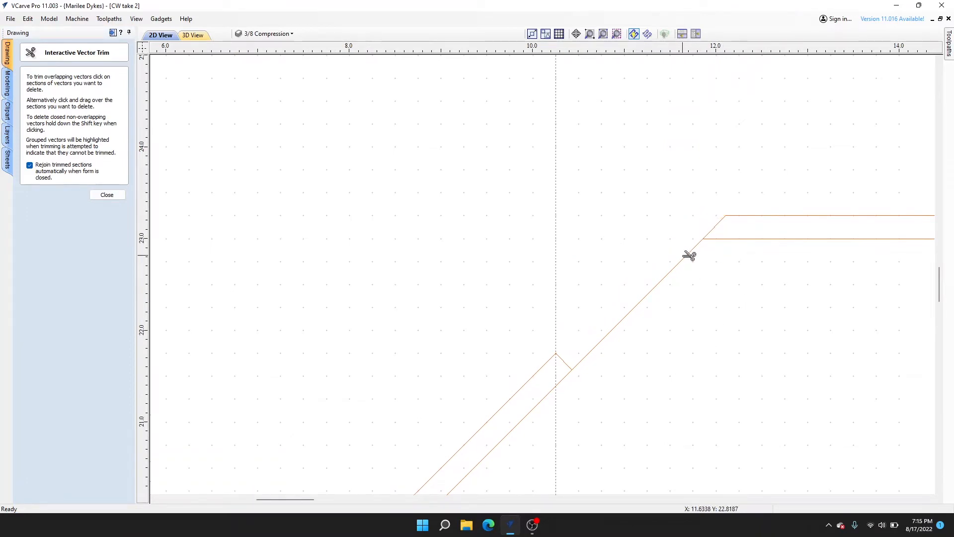
Step: Trim away the outer diagonal below the 1.5 inch guide and the lower extension's overhang past the panel's left edge
{"action": "scroll", "coordinate": [576, 427], "scroll_direction": "down", "scroll_amount": 4}
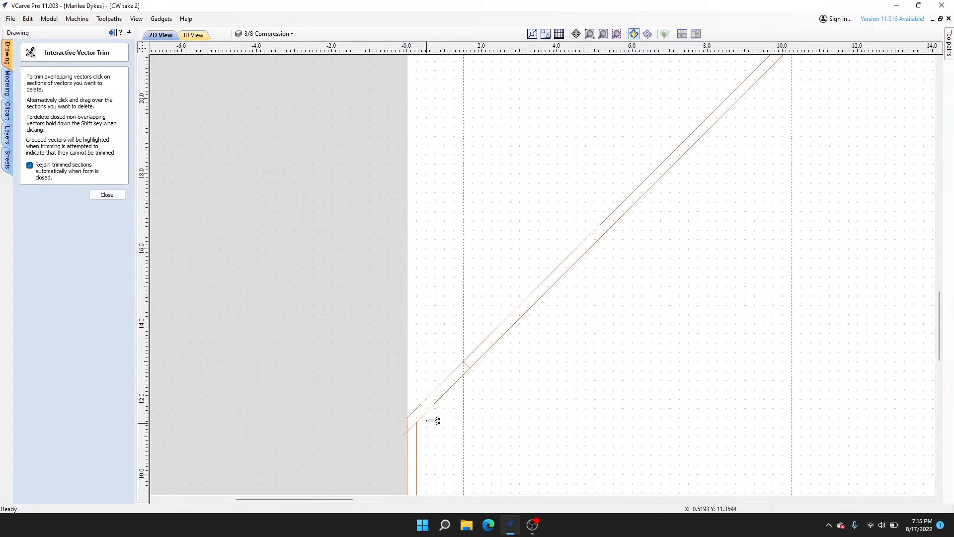
{"action": "scroll", "coordinate": [443, 385], "scroll_direction": "up", "scroll_amount": 5}
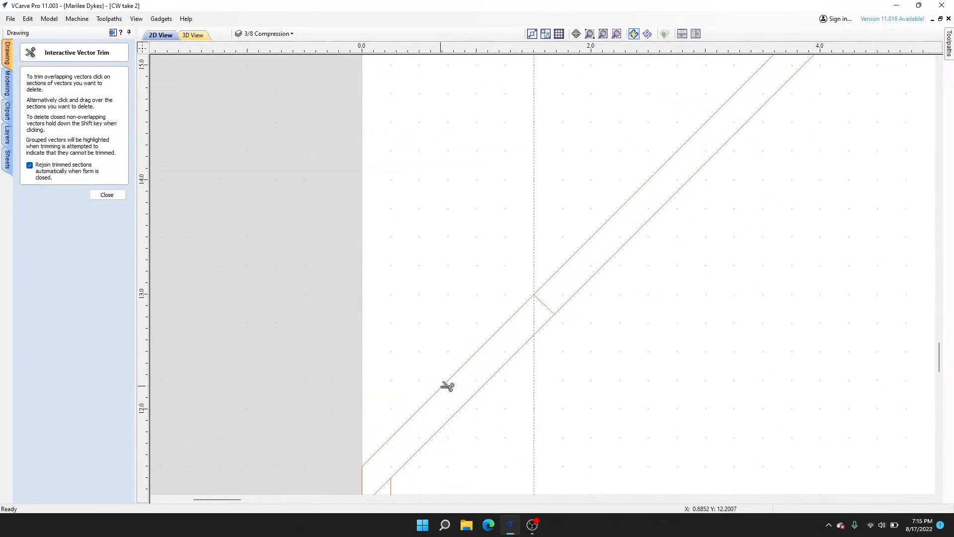
{"action": "left_click", "coordinate": [447, 384]}
{"action": "scroll", "coordinate": [618, 374], "scroll_direction": "down", "scroll_amount": 2}
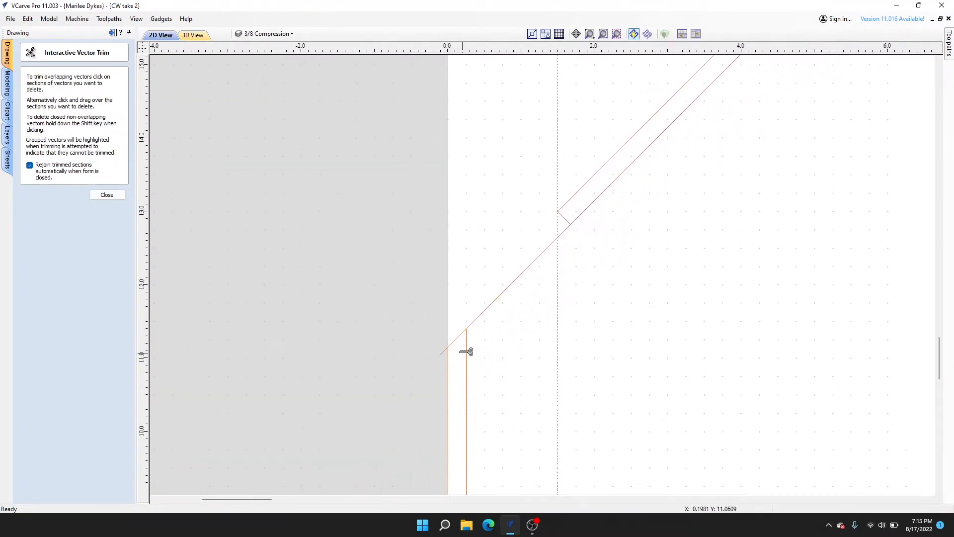
{"action": "scroll", "coordinate": [446, 353], "scroll_direction": "up", "scroll_amount": 6}
{"action": "left_click", "coordinate": [494, 310]}
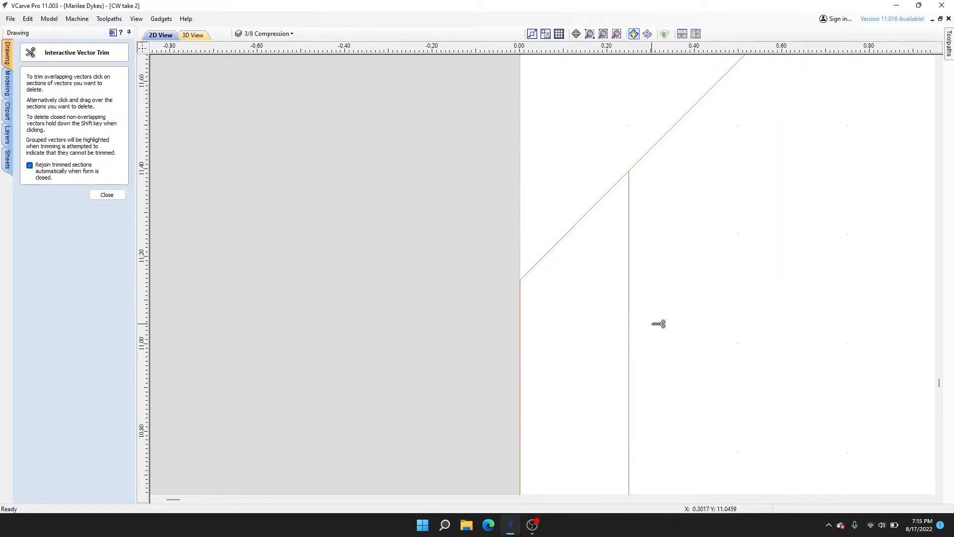
Step: Trim away the inner offset line running along the panel's straight edges and close the trim tool
{"action": "scroll", "coordinate": [658, 324], "scroll_direction": "down", "scroll_amount": 5}
{"action": "middle_click_drag", "start_coordinate": [731, 343], "coordinate": [609, 247]}
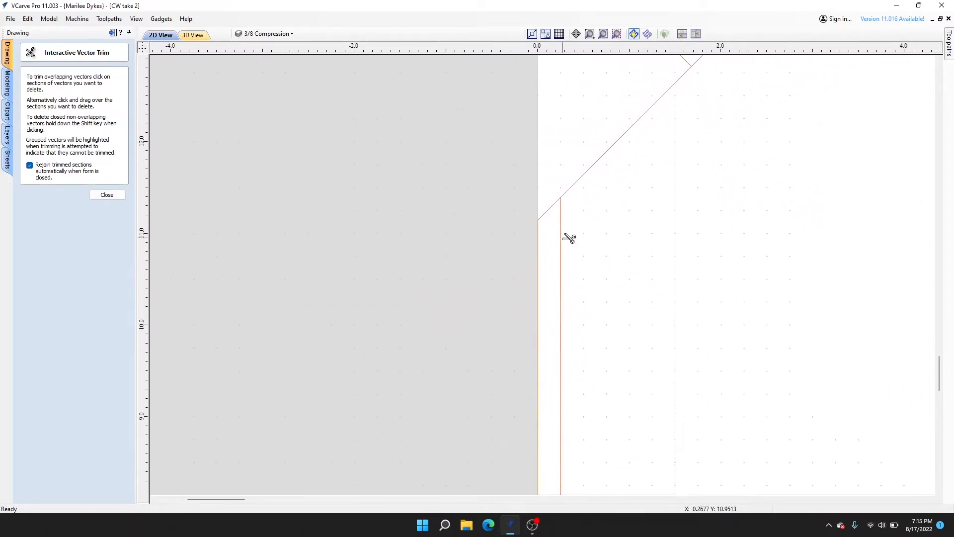
{"action": "scroll", "coordinate": [592, 260], "scroll_direction": "down", "scroll_amount": 8}
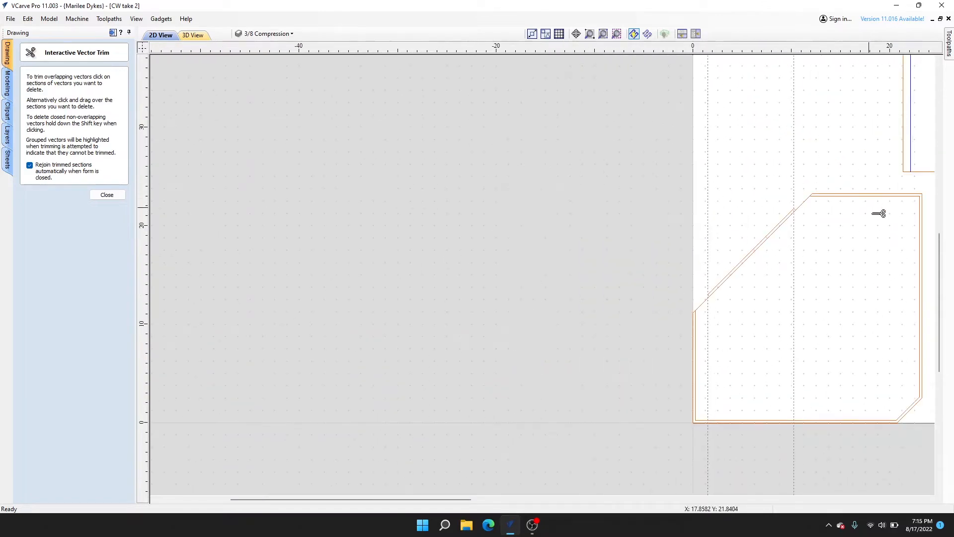
{"action": "scroll", "coordinate": [673, 323], "scroll_direction": "up", "scroll_amount": 10}
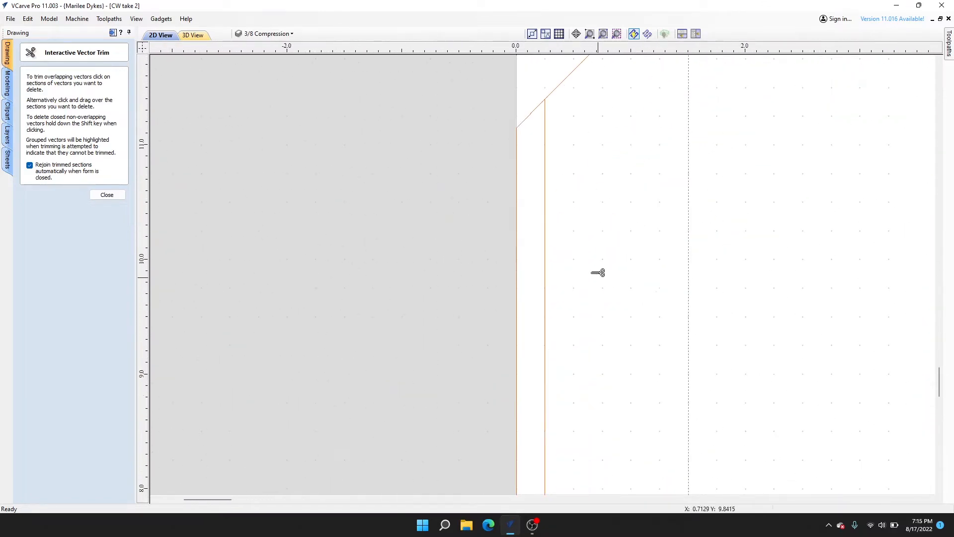
{"action": "left_click", "coordinate": [546, 229]}
{"action": "scroll", "coordinate": [590, 237], "scroll_direction": "down", "scroll_amount": 4}
{"action": "key", "text": "Escape"}
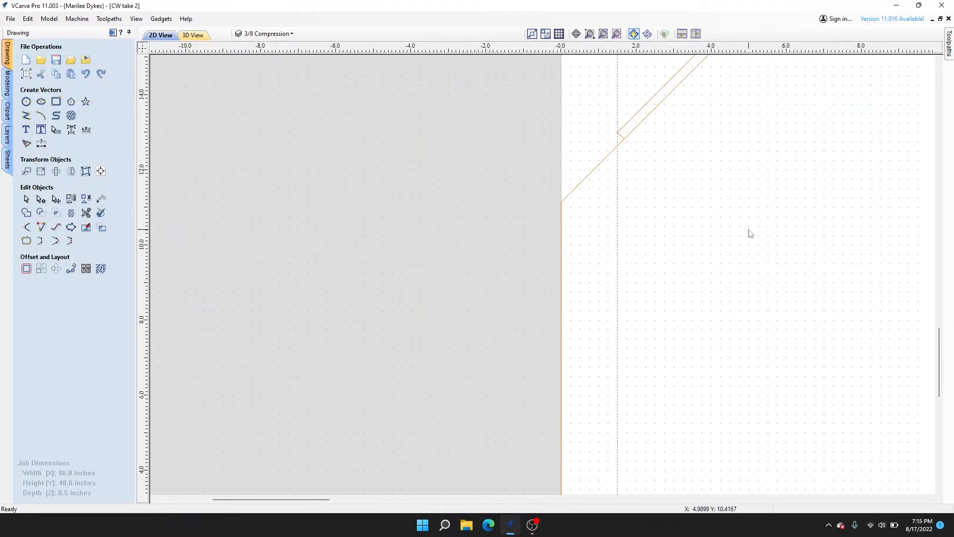
Step: Trim away the inner diagonal between the two short perpendicular lines, leaving the outer diagonal there
{"action": "scroll", "coordinate": [521, 441], "scroll_direction": "down", "scroll_amount": 5}
{"action": "scroll", "coordinate": [614, 336], "scroll_direction": "up", "scroll_amount": 5}
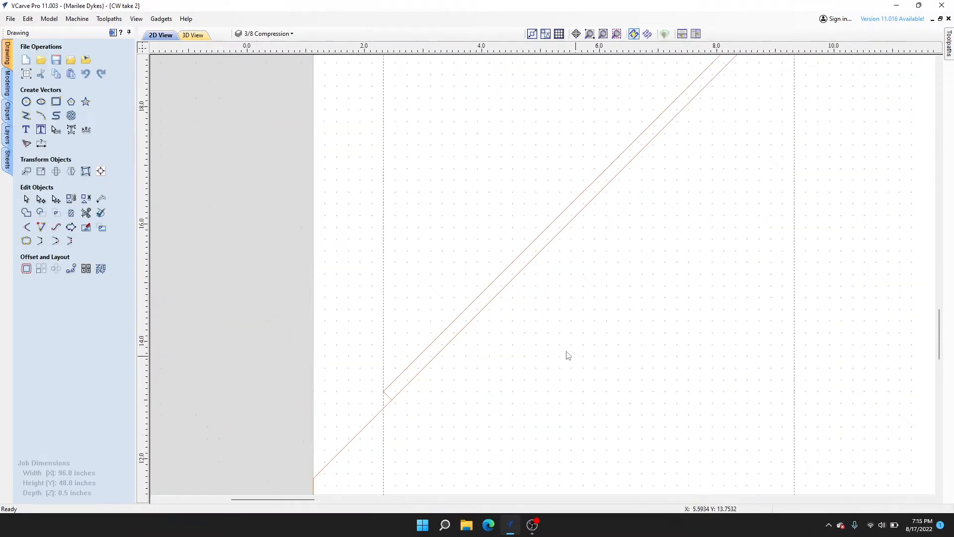
{"action": "left_click", "coordinate": [86, 219]}
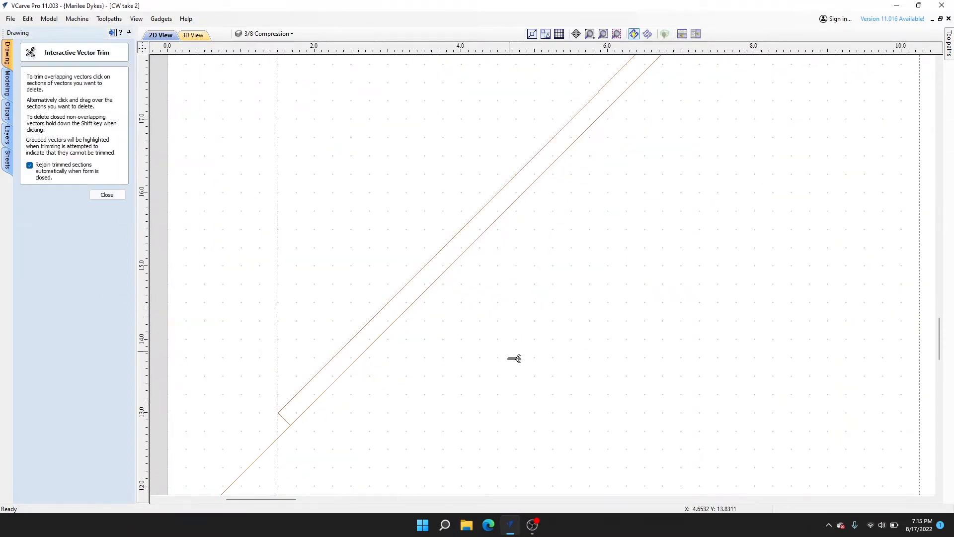
{"action": "left_click", "coordinate": [412, 304]}
{"action": "key", "text": "Escape"}
{"action": "scroll", "coordinate": [447, 324], "scroll_direction": "down", "scroll_amount": 3}
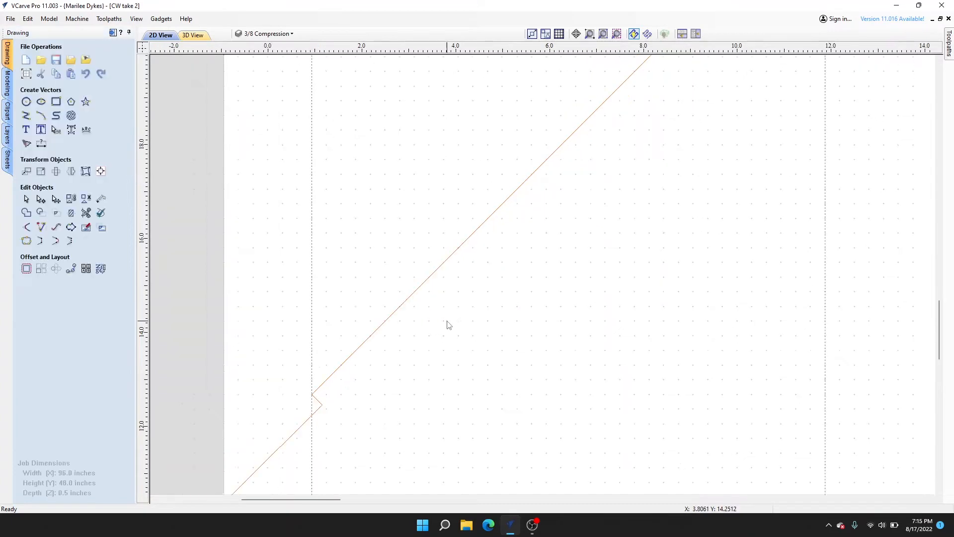
Step: Turn off grid snapping and delete all guide lines
{"action": "left_click", "coordinate": [557, 35]}
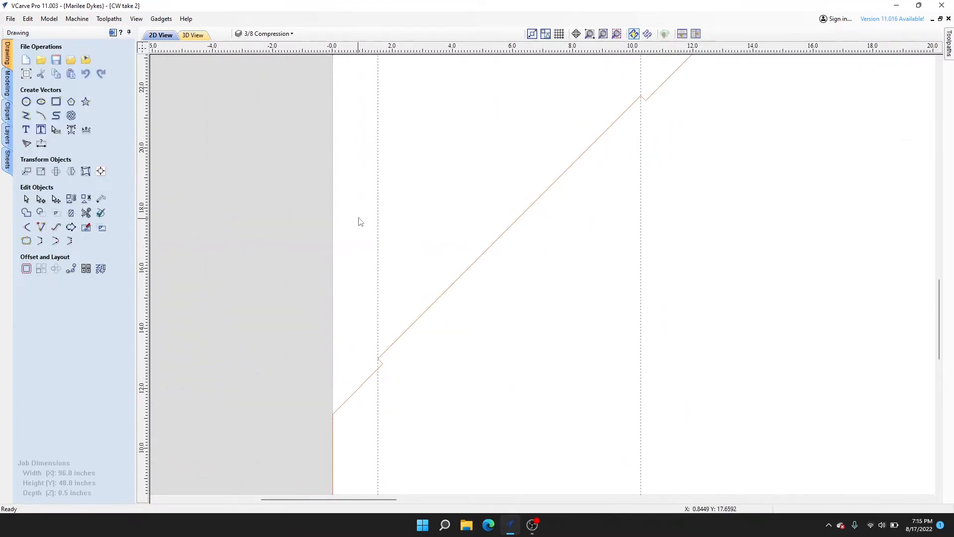
{"action": "left_click", "coordinate": [154, 19]}
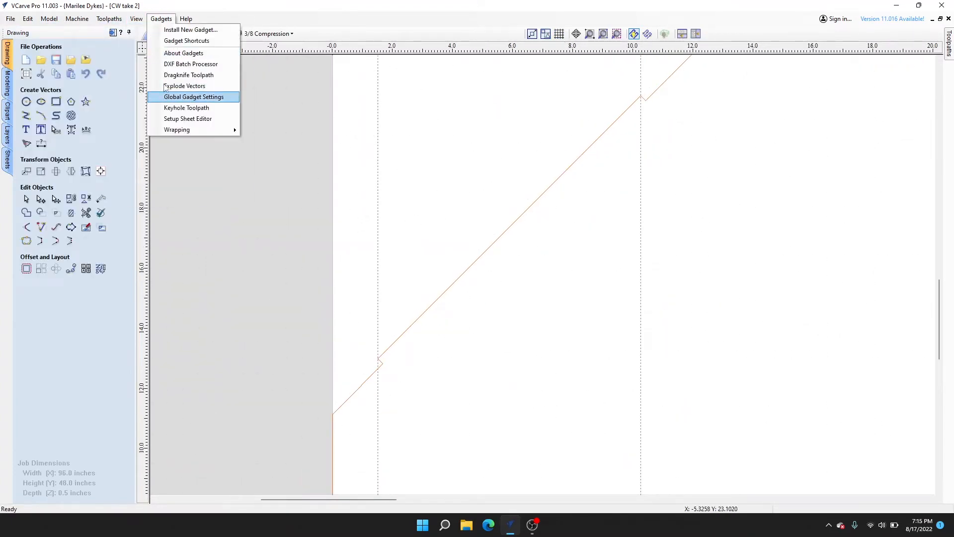
{"action": "mouse_move", "coordinate": [198, 51]}
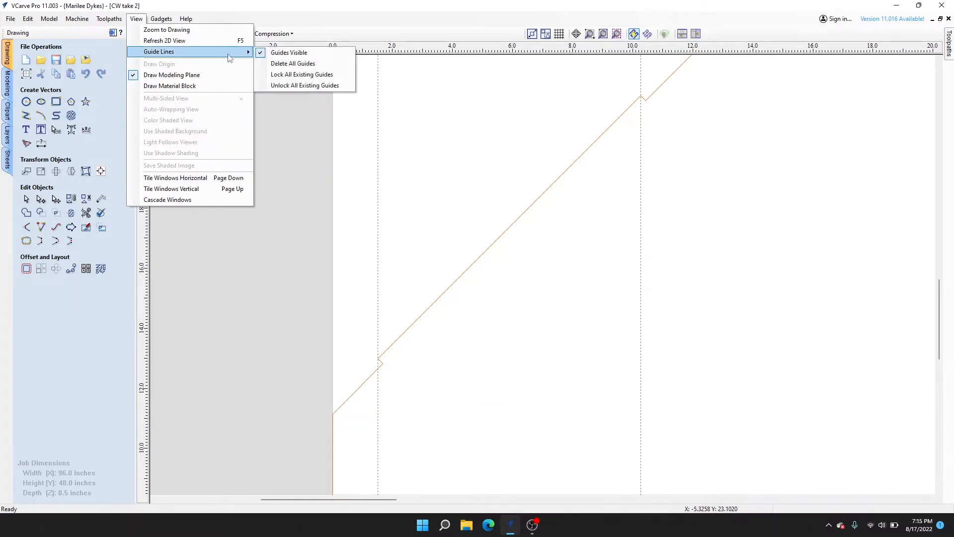
{"action": "left_click", "coordinate": [283, 63]}
{"action": "scroll", "coordinate": [647, 285], "scroll_direction": "down", "scroll_amount": 2}
{"action": "middle_click_drag", "start_coordinate": [647, 286], "coordinate": [539, 232]}
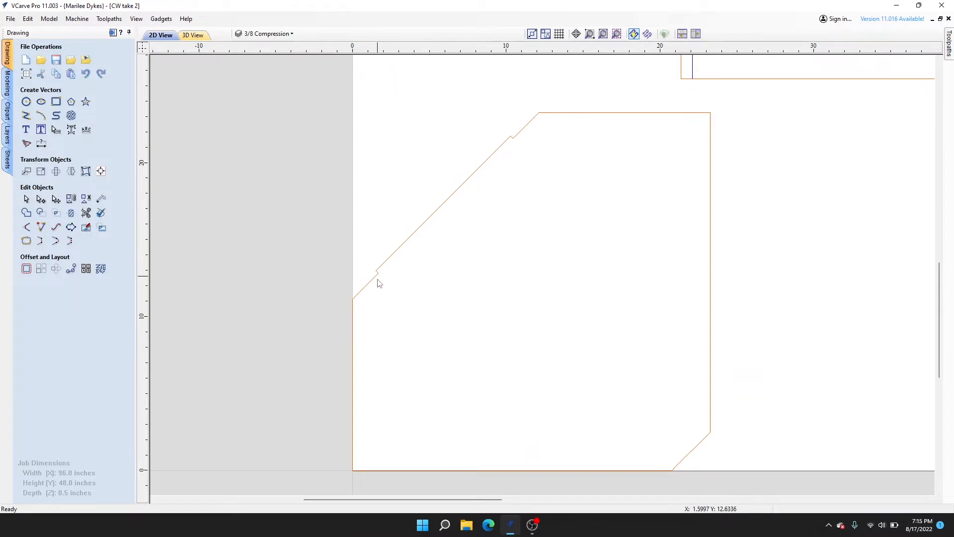
Step: Select the whole notched corner panel, copy it and paste a duplicate
{"action": "scroll", "coordinate": [380, 282], "scroll_direction": "up", "scroll_amount": 10}
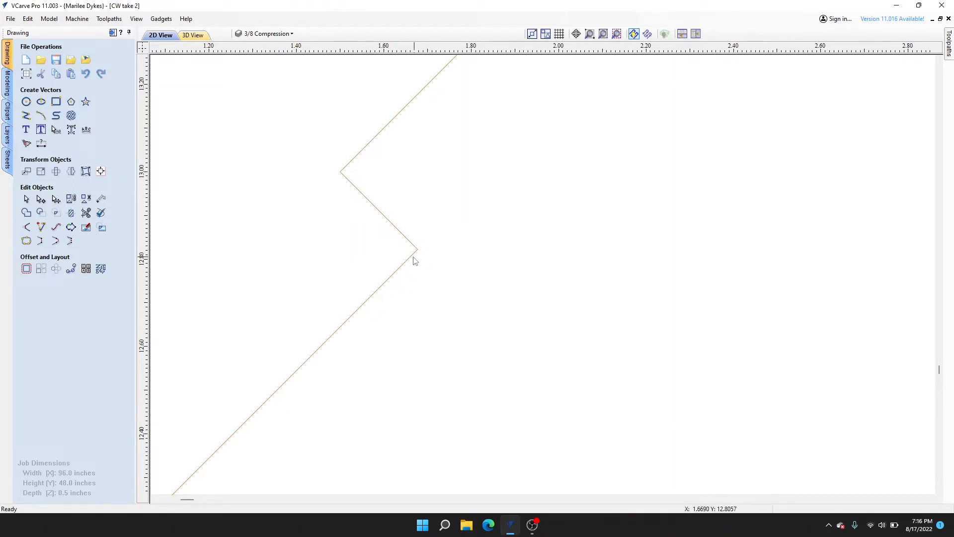
{"action": "scroll", "coordinate": [474, 231], "scroll_direction": "down", "scroll_amount": 8}
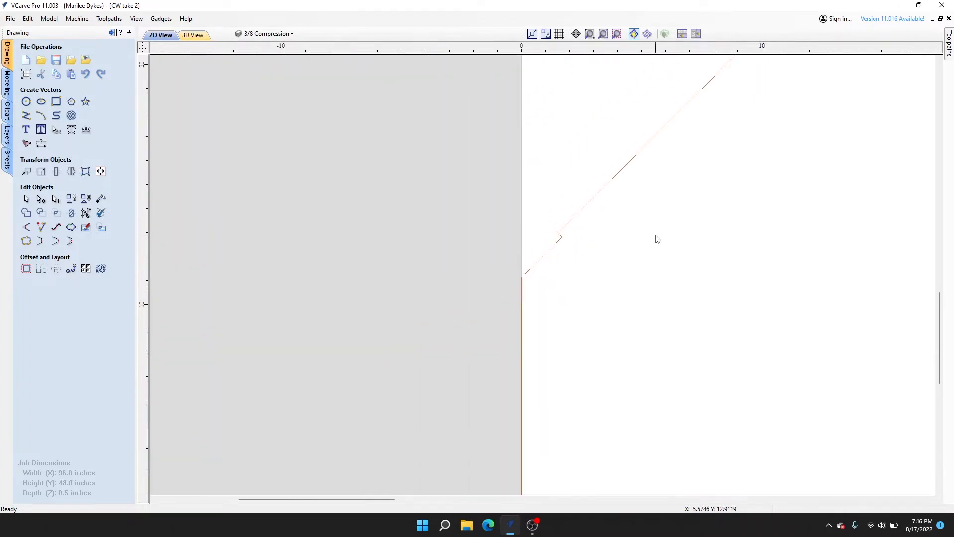
{"action": "scroll", "coordinate": [659, 238], "scroll_direction": "down", "scroll_amount": 3}
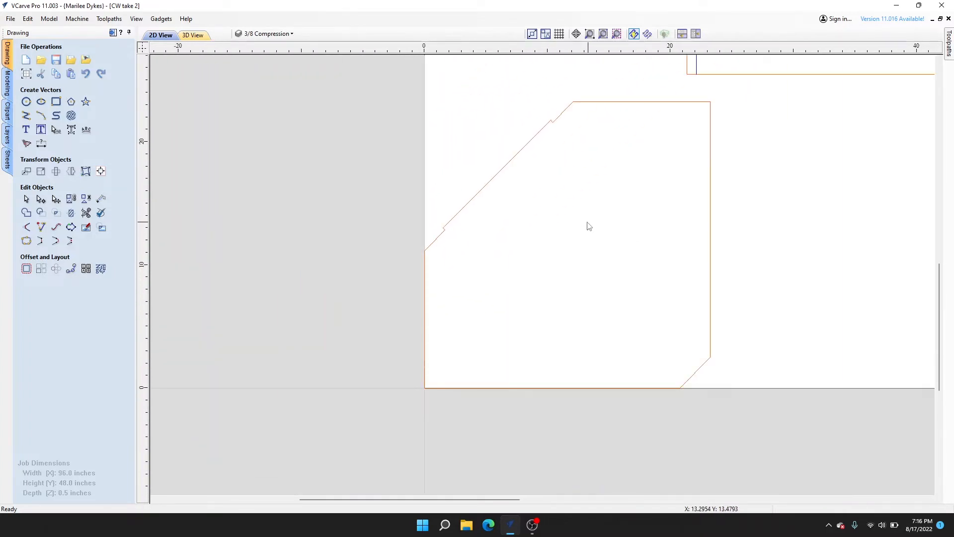
{"action": "left_click_drag", "start_coordinate": [676, 113], "coordinate": [304, 428]}
{"action": "right_click", "coordinate": [522, 228]}
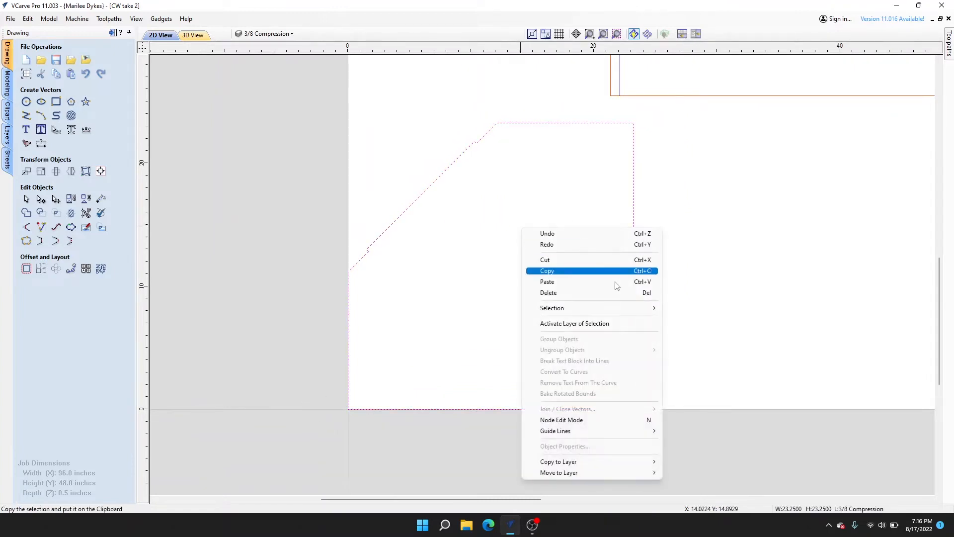
{"action": "left_click", "coordinate": [575, 279]}
{"action": "right_click", "coordinate": [530, 254]}
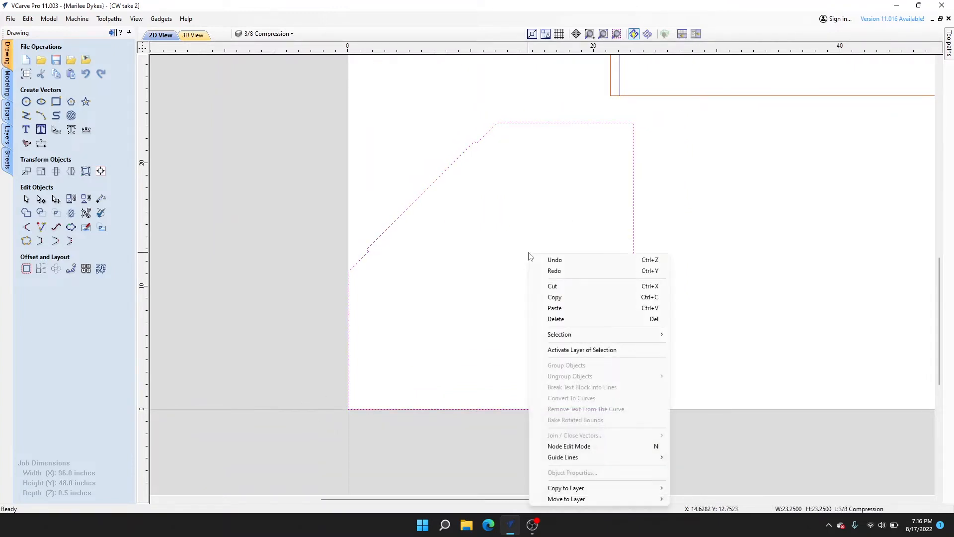
{"action": "left_click", "coordinate": [594, 308]}
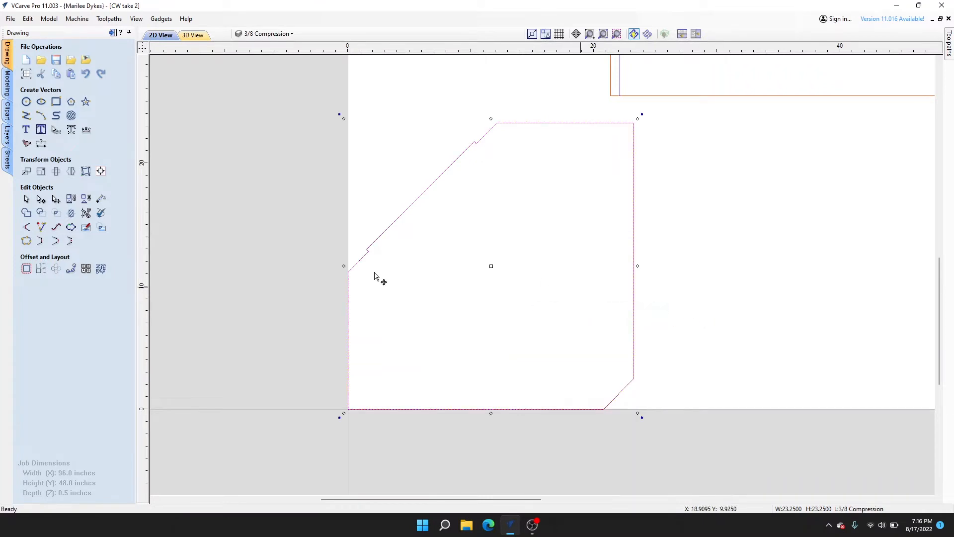
Step: Move the duplicate corner panel horizontally until it sits beside the original with a small gap, and deselect it
{"action": "key", "text": "Right"}
{"action": "key", "text": "Right"}
{"action": "key", "text": "Right"}
{"action": "key", "text": "Right"}
{"action": "key", "text": "Right"}
{"action": "key", "text": "Right"}
{"action": "key", "text": "Right"}
{"action": "key", "text": "Right"}
{"action": "key", "text": "Right"}
{"action": "key", "text": "Right"}
{"action": "key", "text": "Right"}
{"action": "key", "text": "Right"}
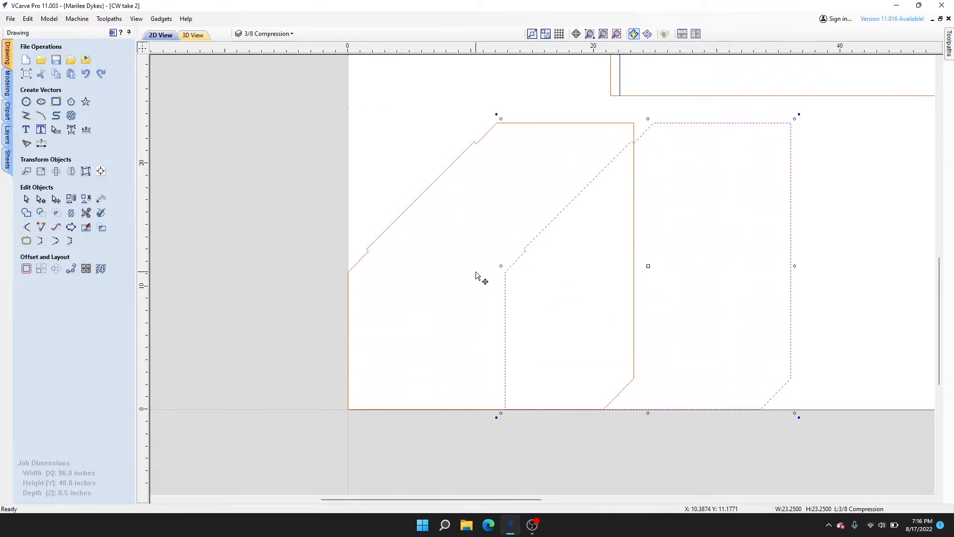
{"action": "key", "text": "Right"}
{"action": "key", "text": "Right"}
{"action": "key", "text": "Right"}
{"action": "key", "text": "Right"}
{"action": "key", "text": "Right"}
{"action": "key", "text": "Right"}
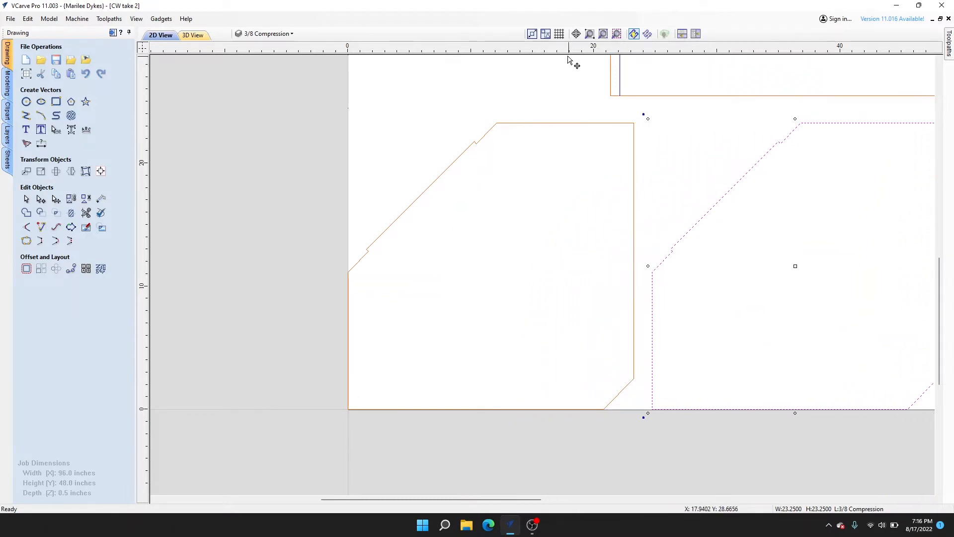
{"action": "scroll", "coordinate": [761, 315], "scroll_direction": "down", "scroll_amount": 5}
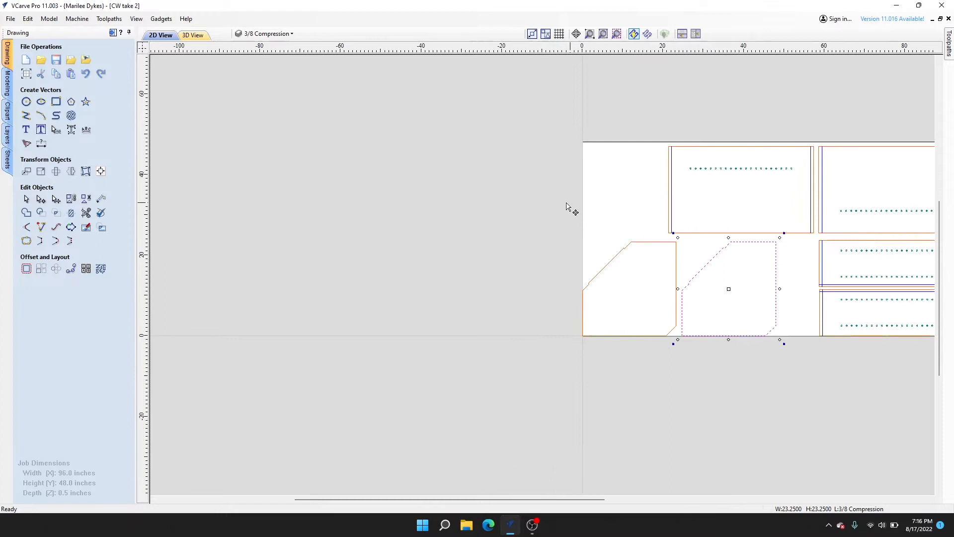
{"action": "left_click", "coordinate": [538, 197]}
{"action": "middle_click_drag", "start_coordinate": [823, 264], "coordinate": [472, 266]}
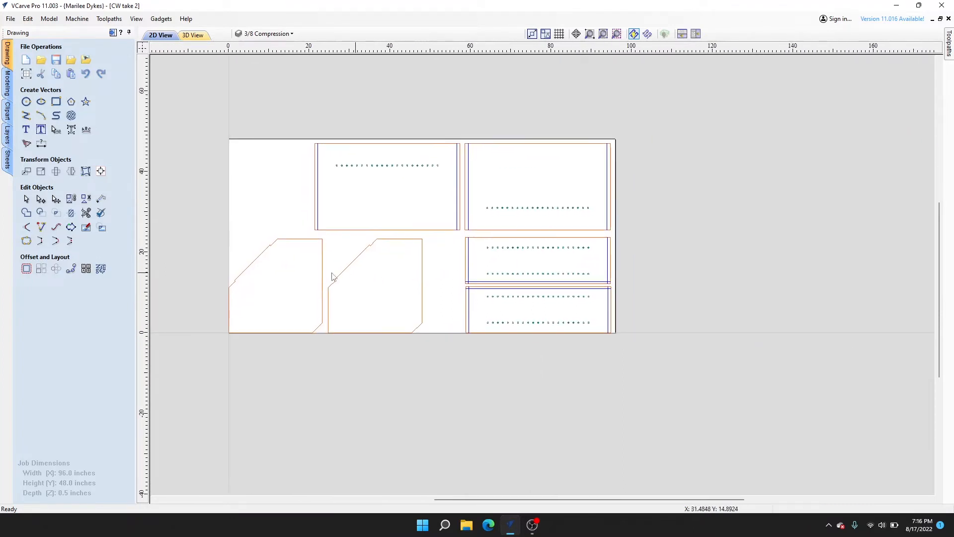
{"action": "scroll", "coordinate": [328, 273], "scroll_direction": "up", "scroll_amount": 2}
{"action": "middle_click_drag", "start_coordinate": [326, 273], "coordinate": [379, 283]}
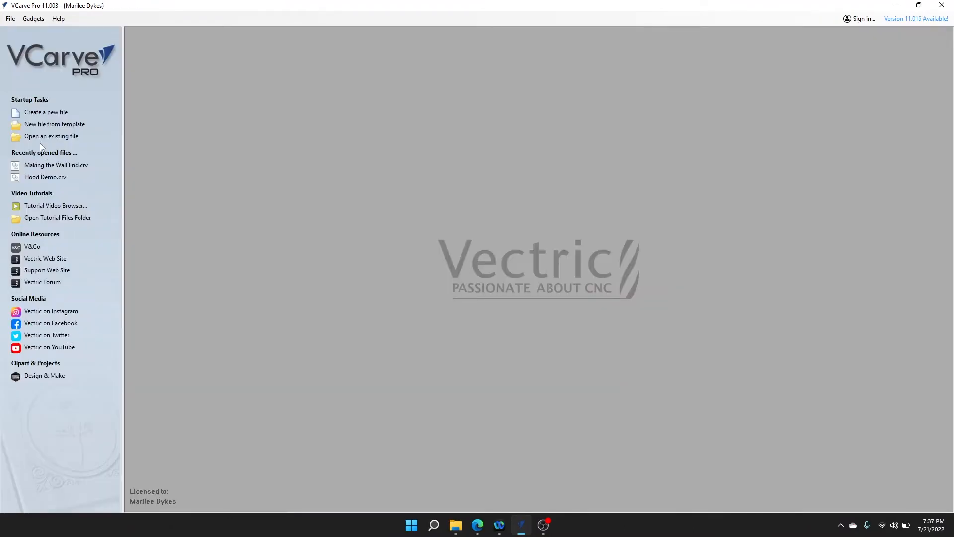
Step: Create a new single-sided 96 x 48 inch job with 0.75 inch thickness, zeroed to the machine bed
{"action": "left_click", "coordinate": [44, 115]}
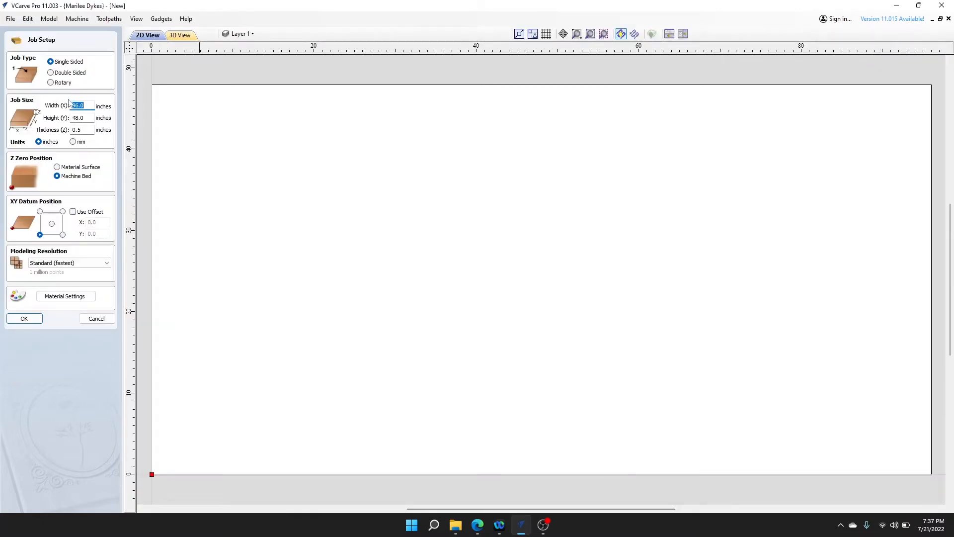
{"action": "left_click", "coordinate": [85, 131]}
{"action": "type", "text": "0.75"}
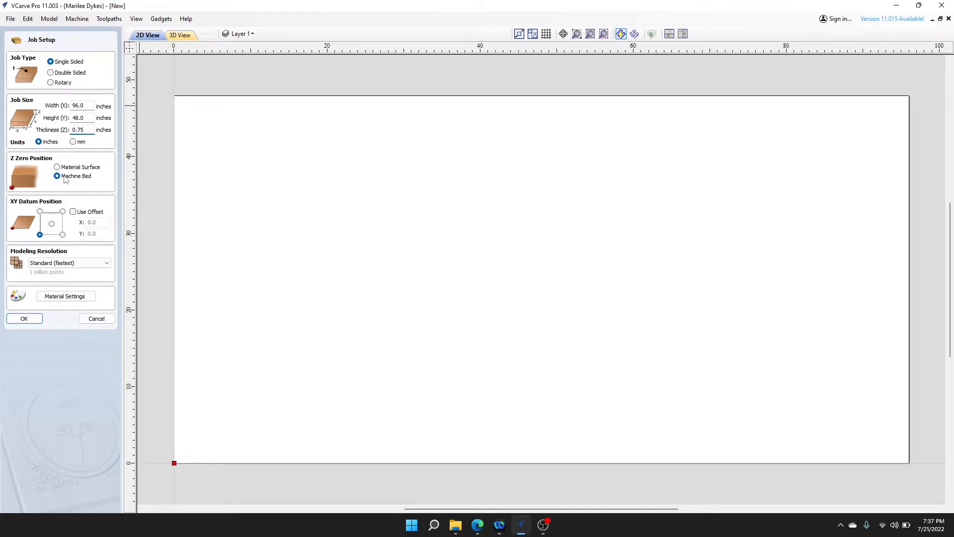
{"action": "left_click", "coordinate": [24, 318]}
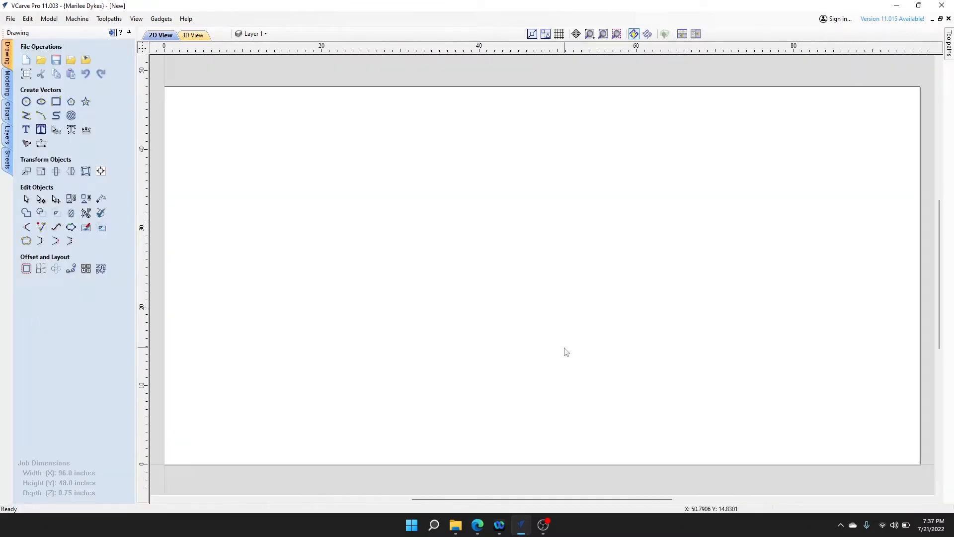
Step: Rename Layer 1 as 3/8 Compression and set its colour to orange
{"action": "scroll", "coordinate": [565, 351], "scroll_direction": "down", "scroll_amount": 1}
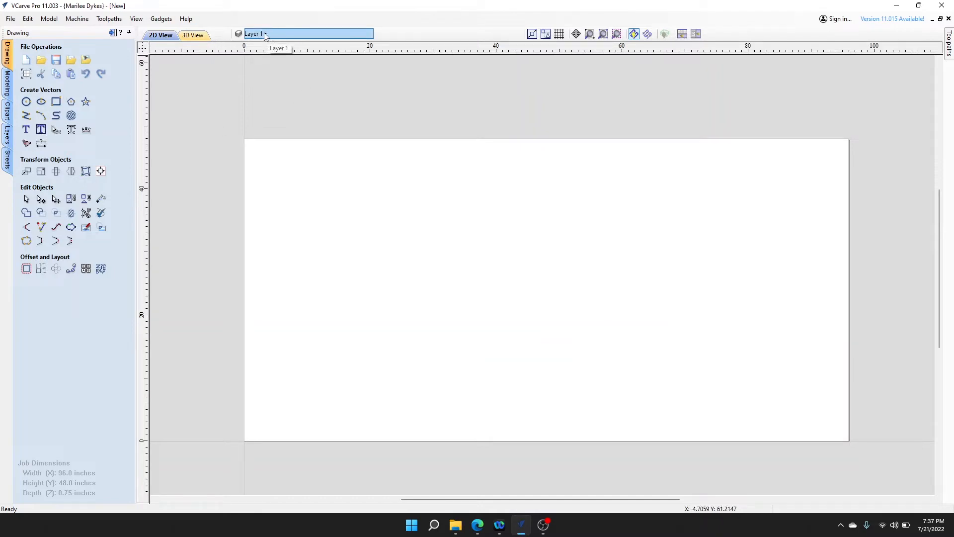
{"action": "left_click", "coordinate": [265, 35]}
{"action": "double_click", "coordinate": [295, 51]}
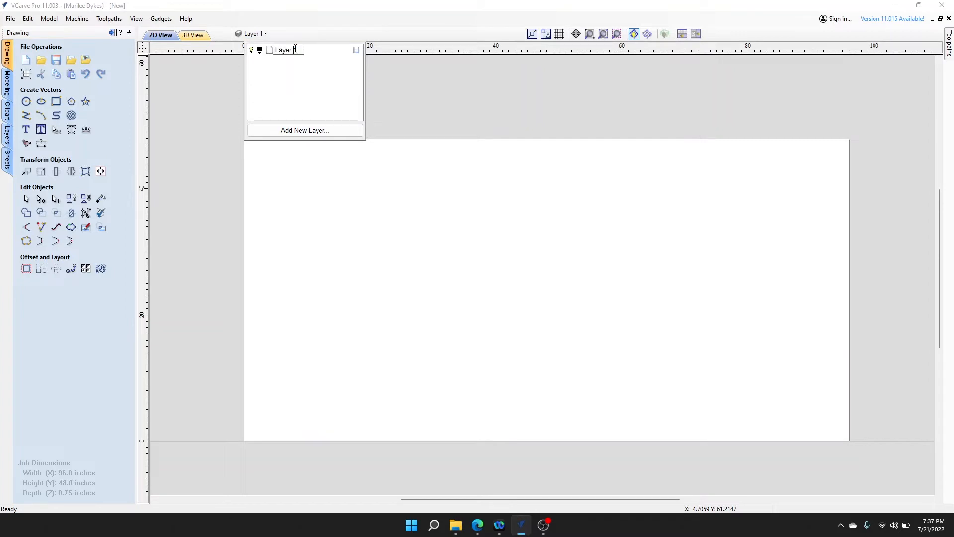
{"action": "left_click_drag", "start_coordinate": [298, 49], "coordinate": [219, 44]}
{"action": "type", "text": "3/8 Compression"}
{"action": "left_click", "coordinate": [261, 50]}
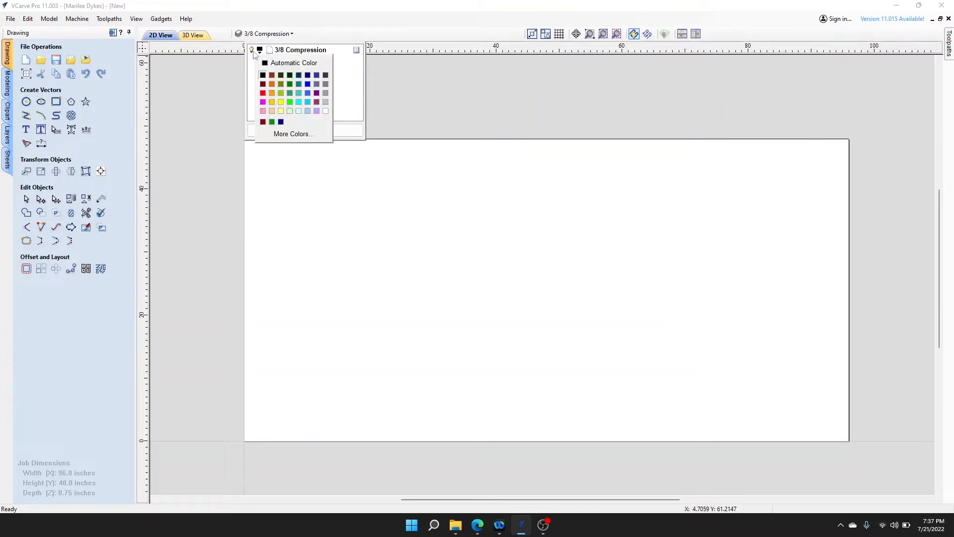
{"action": "left_click", "coordinate": [275, 91]}
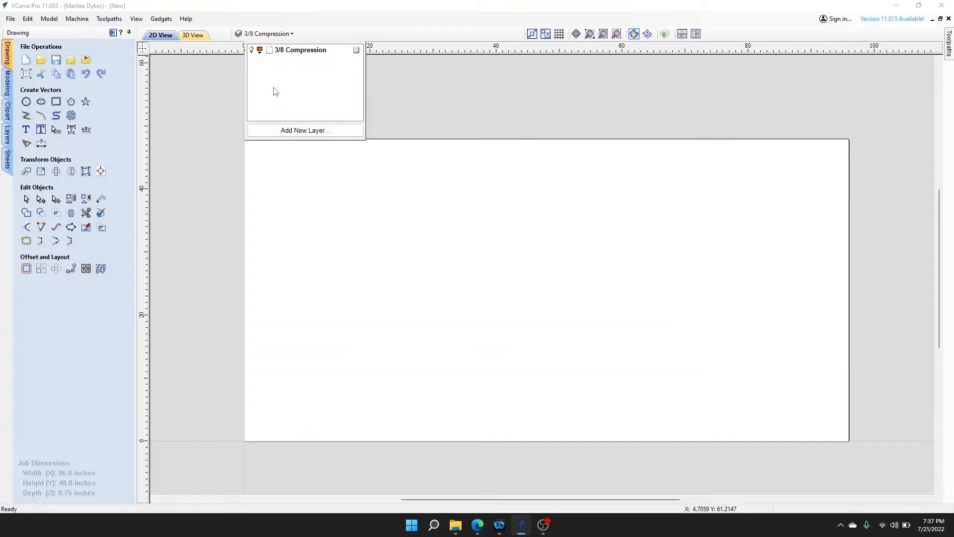
Step: Add a new layer named V-Bit 90 and set its colour to blue
{"action": "left_click", "coordinate": [302, 130]}
{"action": "type", "text": "V-Bit 90"}
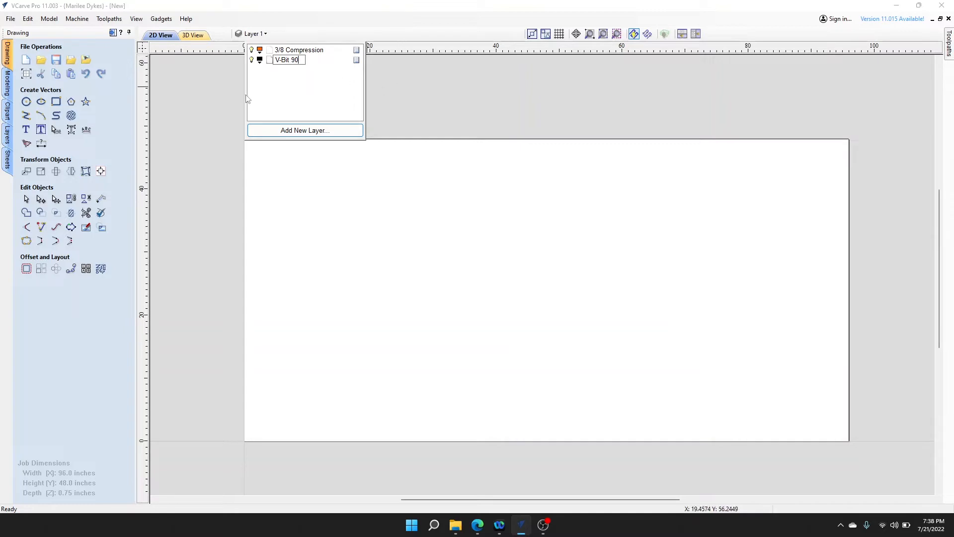
{"action": "left_click", "coordinate": [260, 61]}
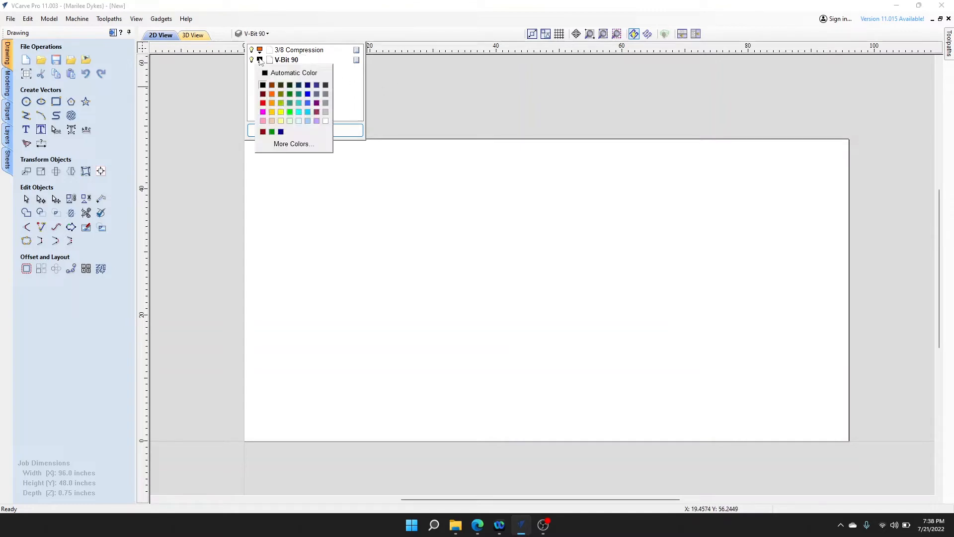
{"action": "left_click", "coordinate": [263, 112]}
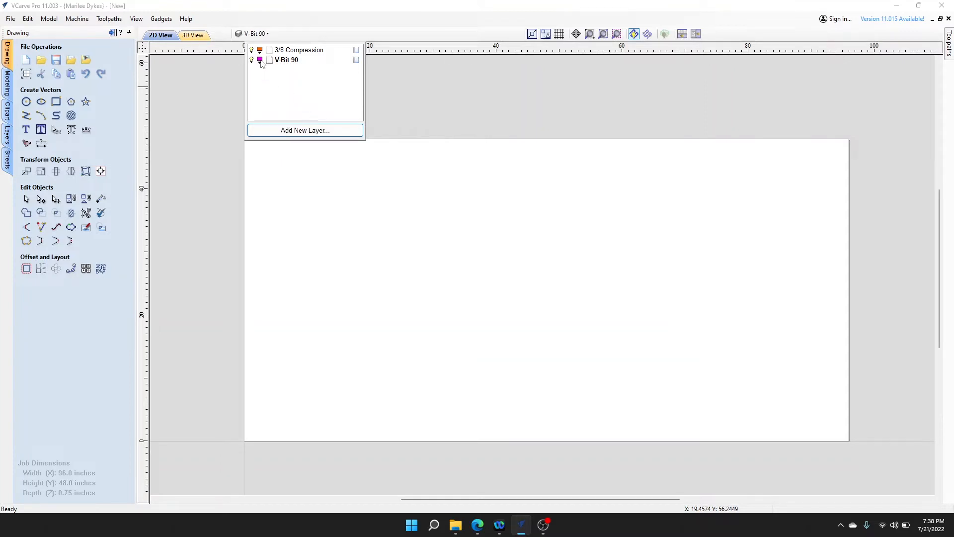
{"action": "left_click", "coordinate": [260, 60]}
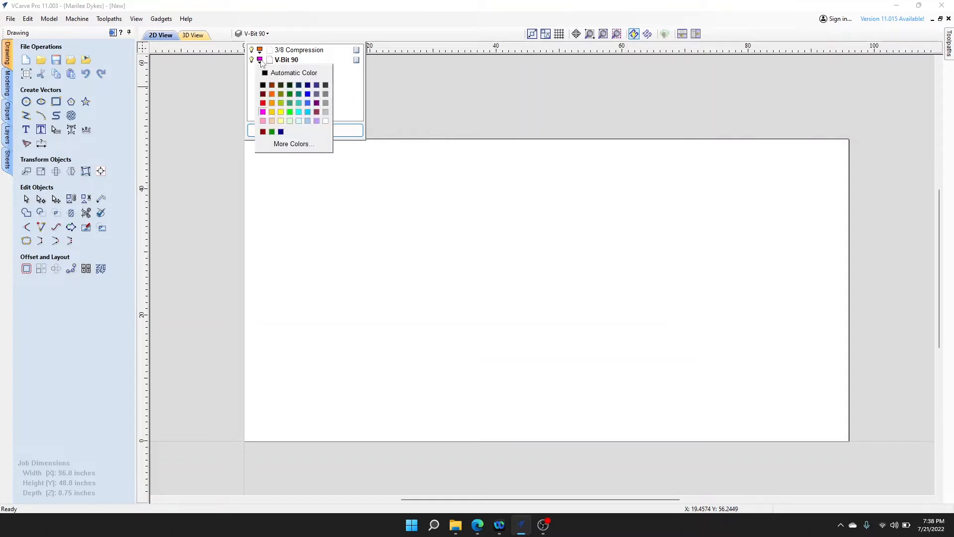
{"action": "left_click", "coordinate": [308, 94]}
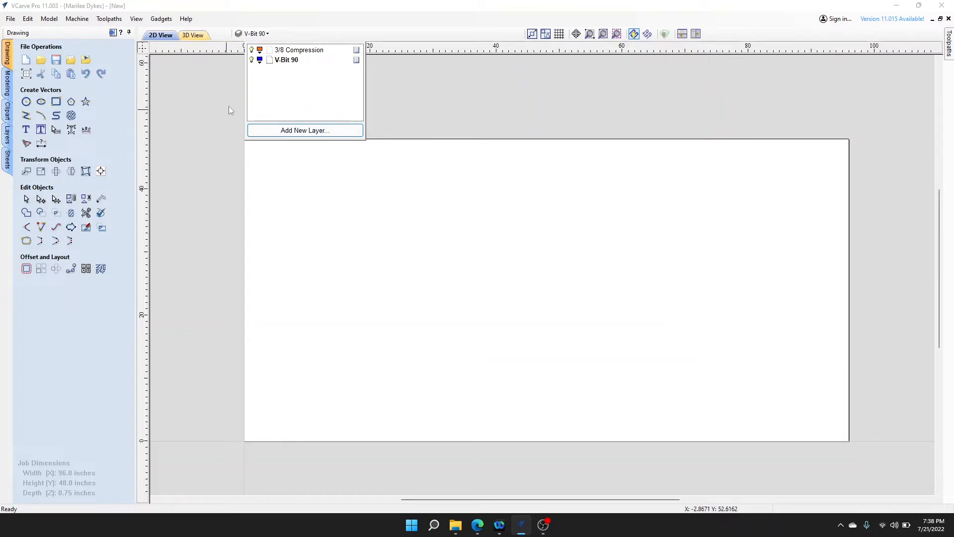
Step: Draw a 22.6875 x 22.6875 inch square-cornered rectangle on the 3/8 Compression layer, anchored by its lower-left corner at X 0, Y 0
{"action": "left_click", "coordinate": [302, 51]}
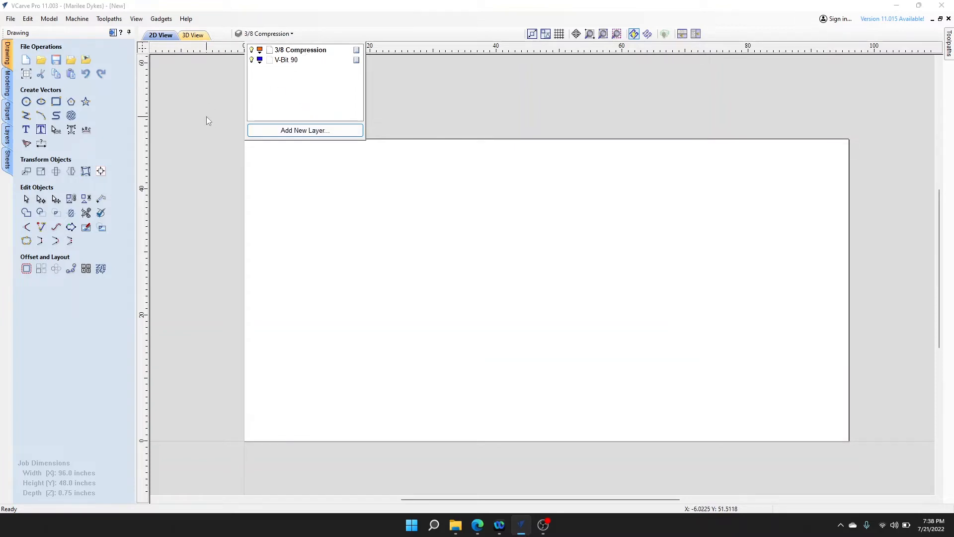
{"action": "left_click", "coordinate": [56, 101]}
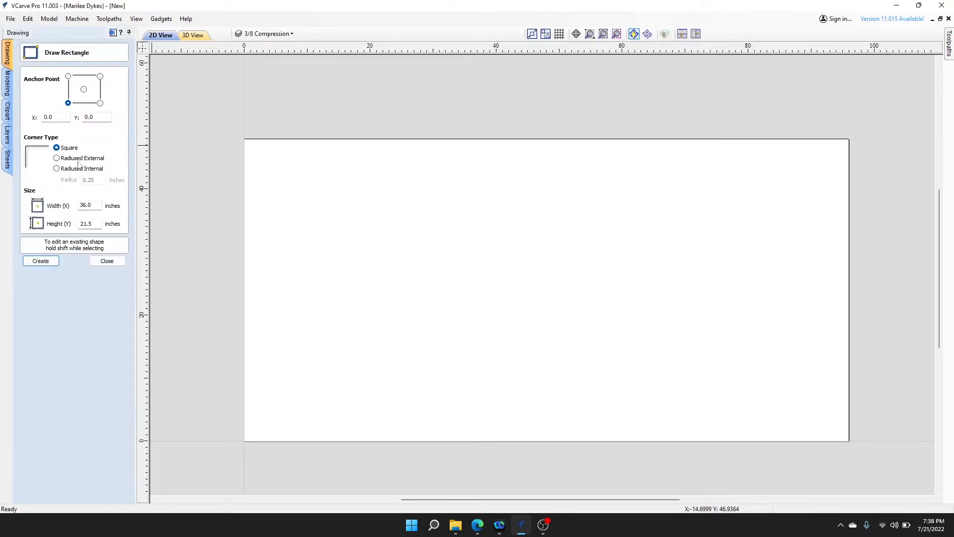
{"action": "double_click", "coordinate": [89, 206]}
{"action": "type", "text": "22"}
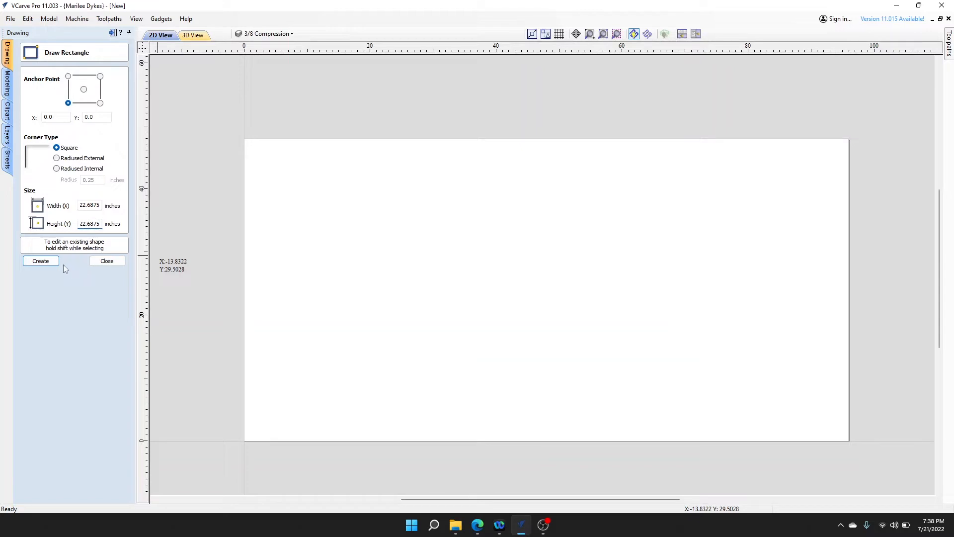
{"action": "left_click", "coordinate": [42, 263]}
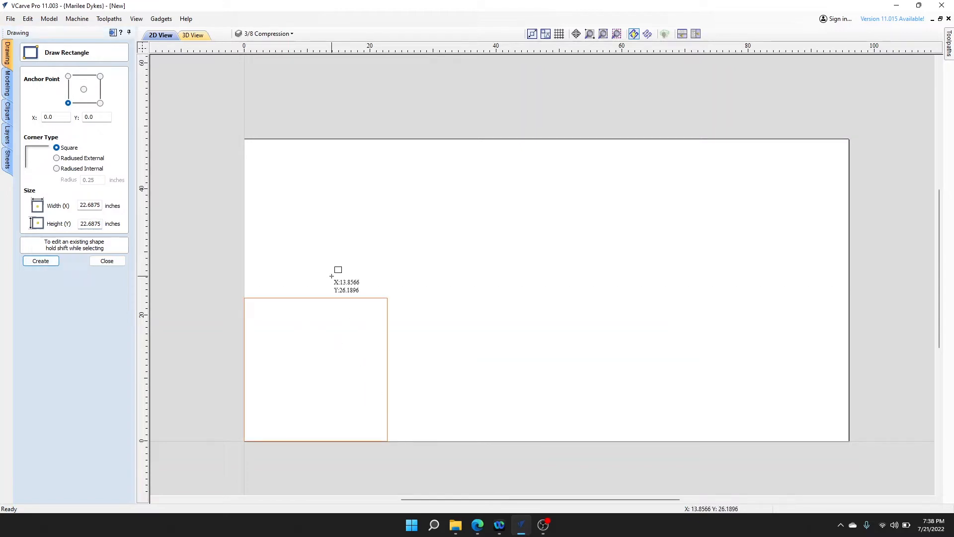
{"action": "key", "text": "Escape"}
Step: Insert a vertical guide line near the rectangle's right edge and set its position to 22.6875 inches
{"action": "scroll", "coordinate": [313, 400], "scroll_direction": "up", "scroll_amount": 4}
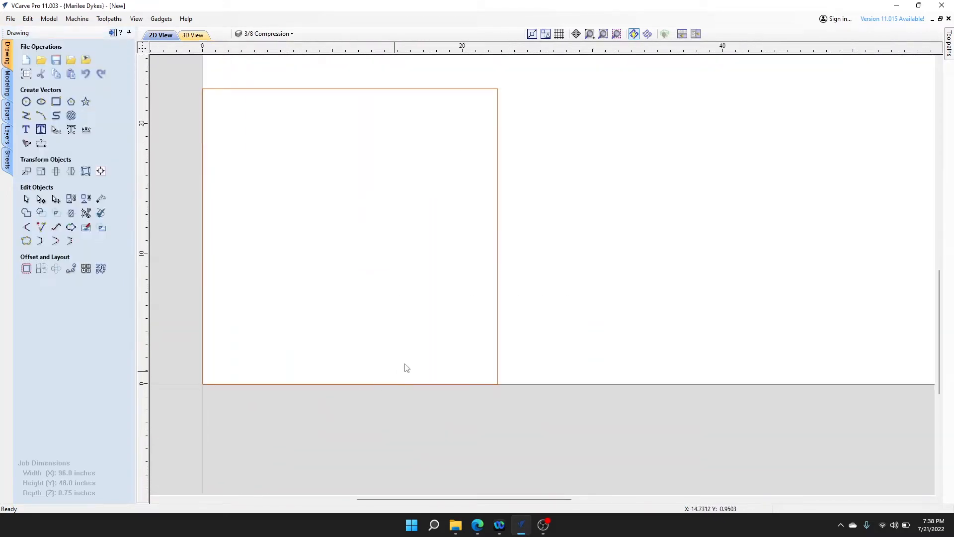
{"action": "left_click", "coordinate": [498, 198]}
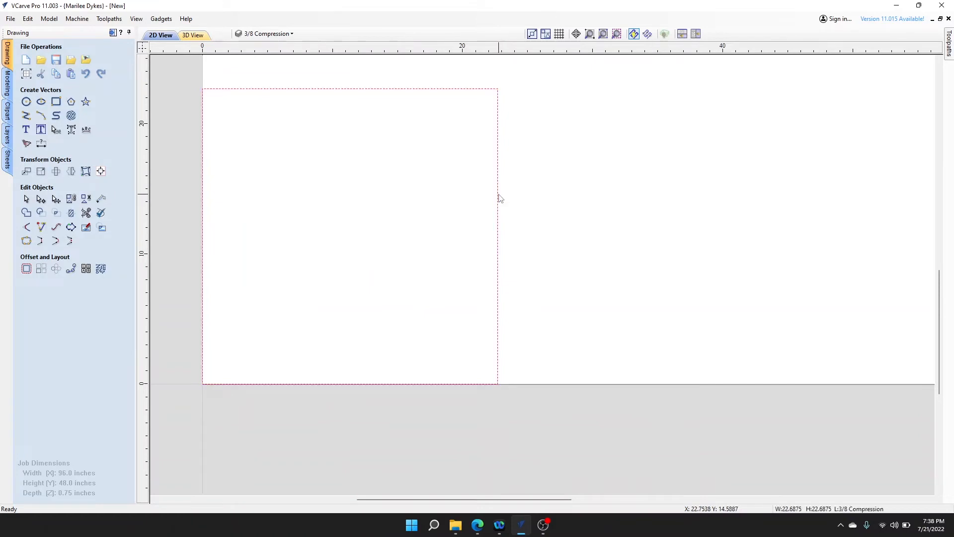
{"action": "right_click", "coordinate": [498, 196]}
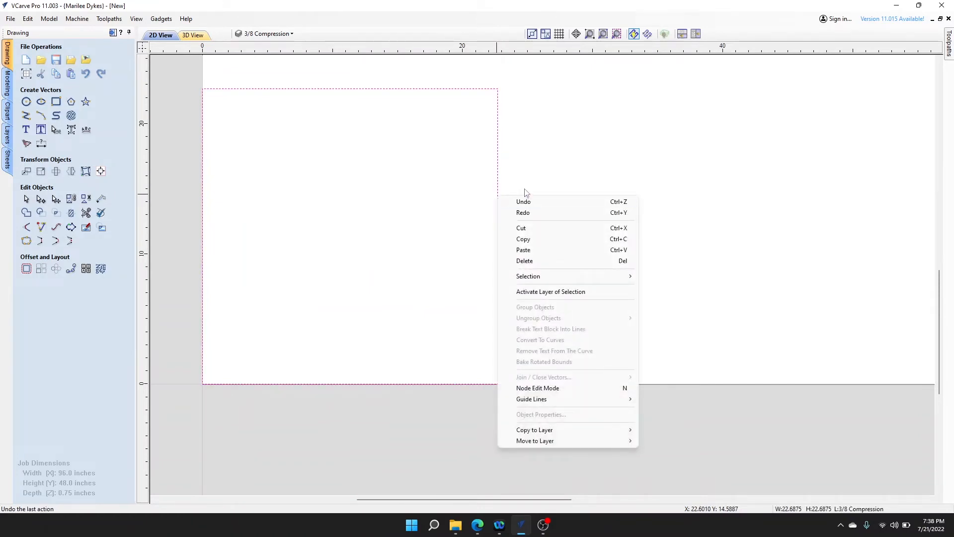
{"action": "mouse_move", "coordinate": [604, 401]}
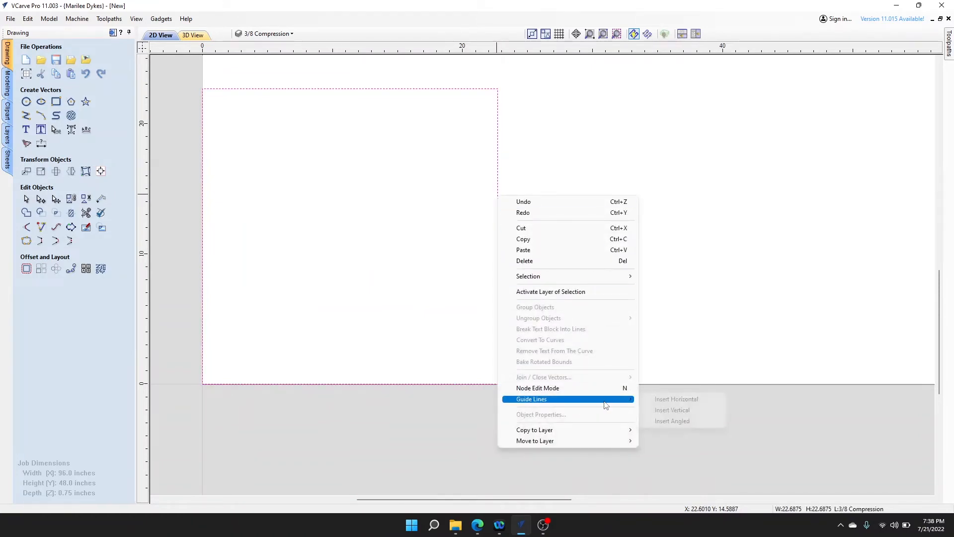
{"action": "left_click", "coordinate": [672, 409]}
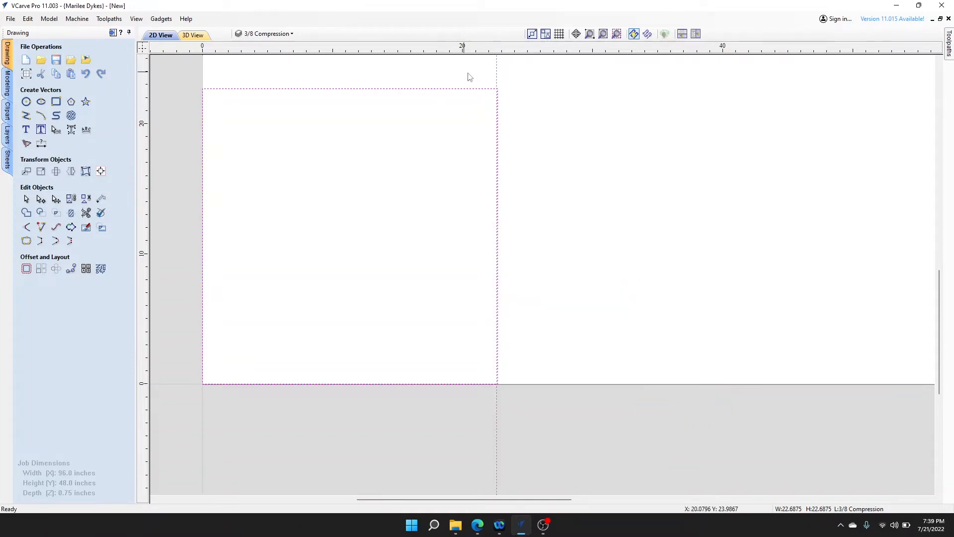
{"action": "double_click", "coordinate": [496, 83]}
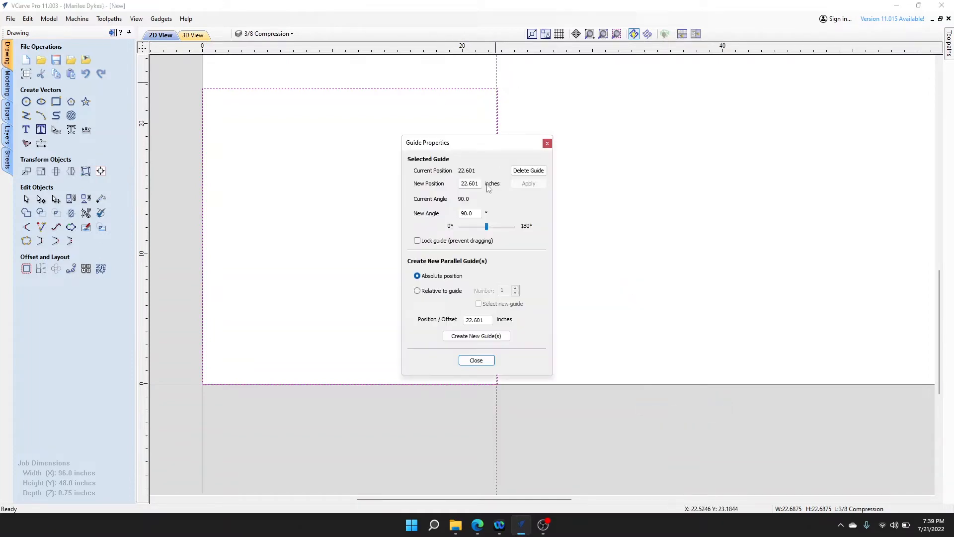
{"action": "left_click_drag", "start_coordinate": [478, 181], "coordinate": [456, 188]}
{"action": "type", "text": "22.6875"}
{"action": "left_click", "coordinate": [518, 188]}
{"action": "left_click_drag", "start_coordinate": [505, 146], "coordinate": [650, 133]}
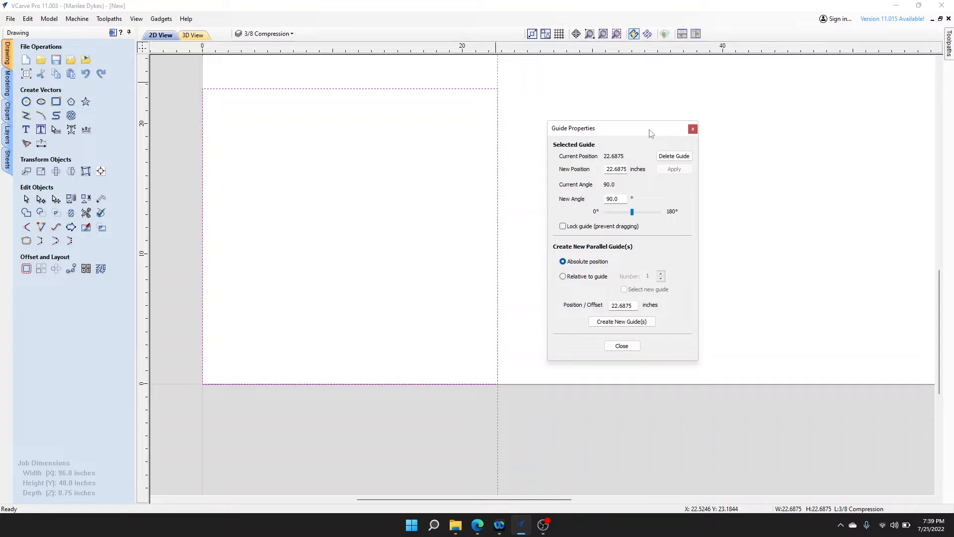
Step: Move the vertical guide line to 19.1875 inches and close its properties
{"action": "double_click", "coordinate": [609, 168]}
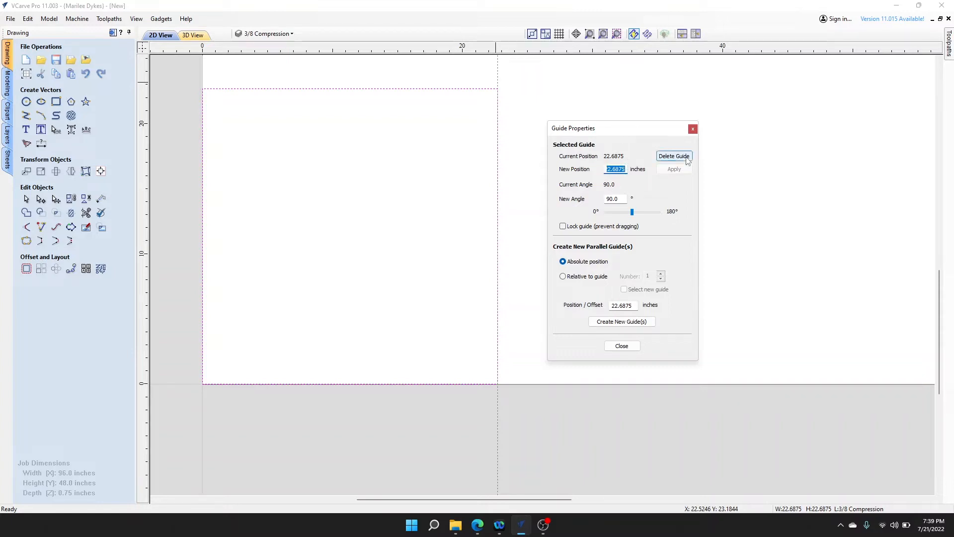
{"action": "type", "text": "19"}
{"action": "left_click", "coordinate": [673, 170]}
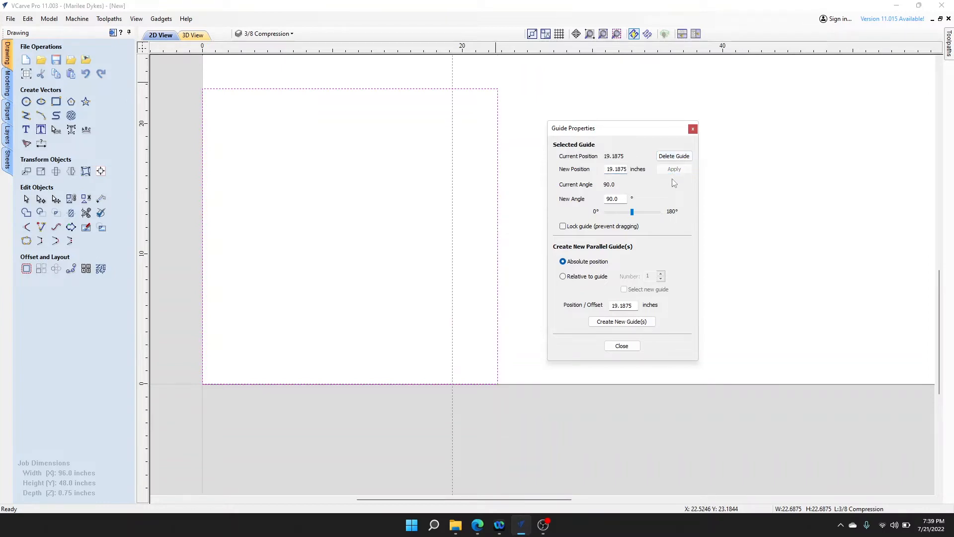
{"action": "left_click", "coordinate": [622, 347]}
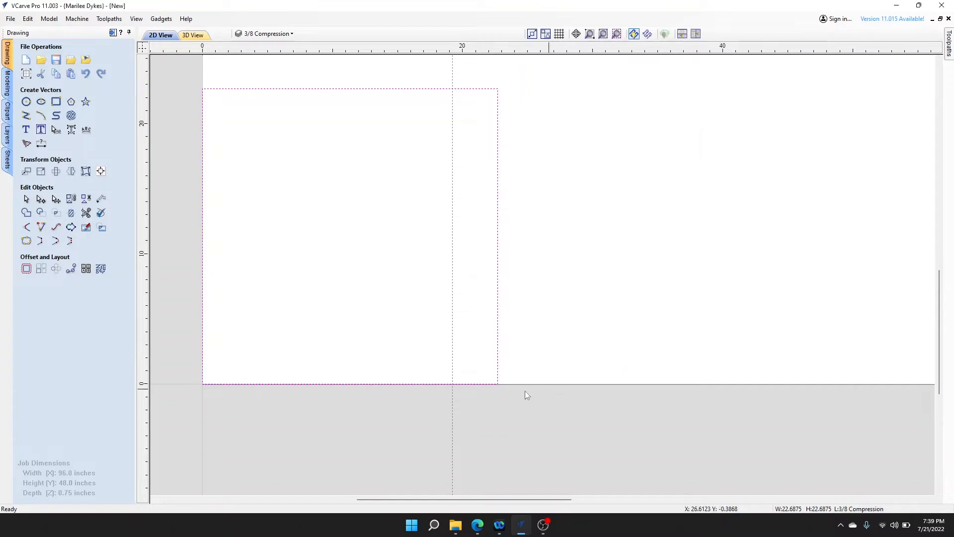
Step: Insert a horizontal guide line near the rectangle's bottom edge and set its position to 3.5 inches
{"action": "right_click", "coordinate": [385, 387]}
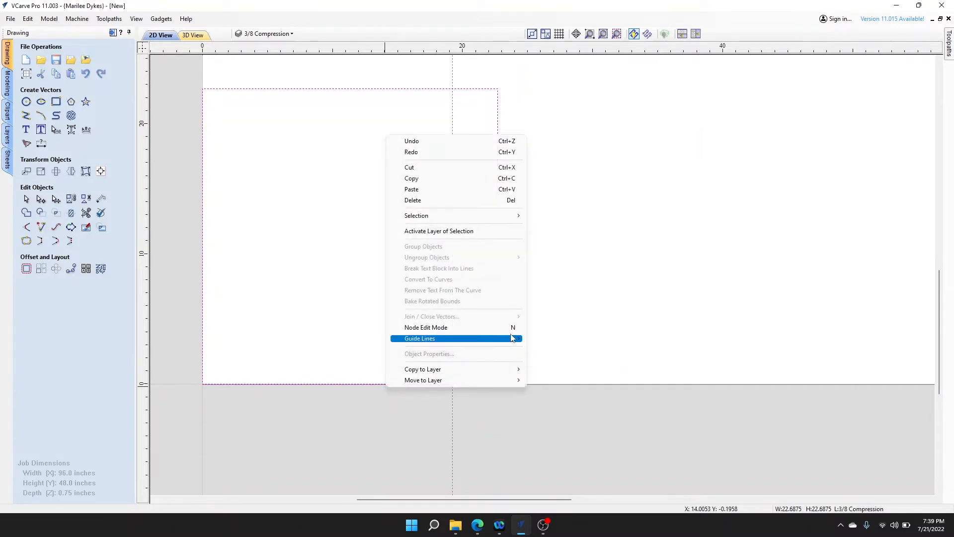
{"action": "mouse_move", "coordinate": [497, 338]}
{"action": "left_click", "coordinate": [596, 342]}
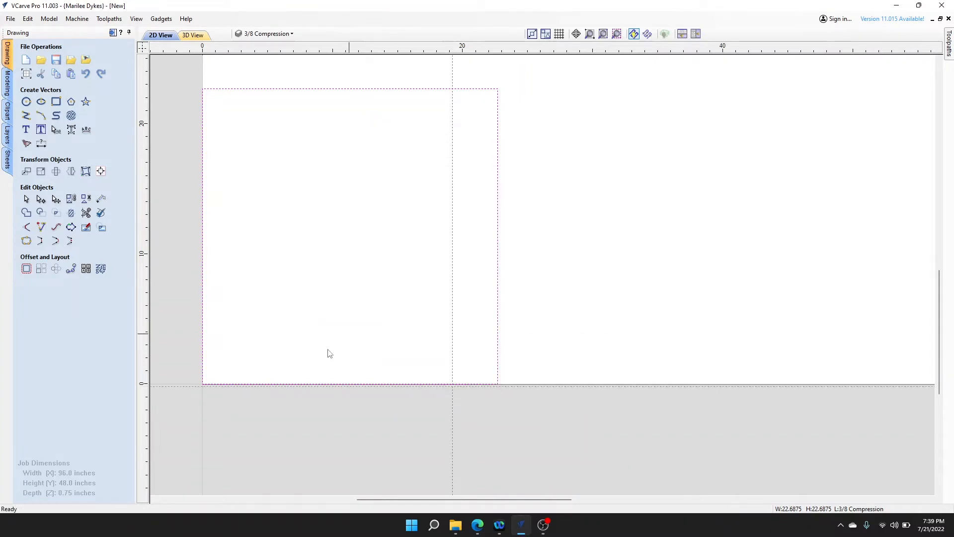
{"action": "double_click", "coordinate": [419, 386]}
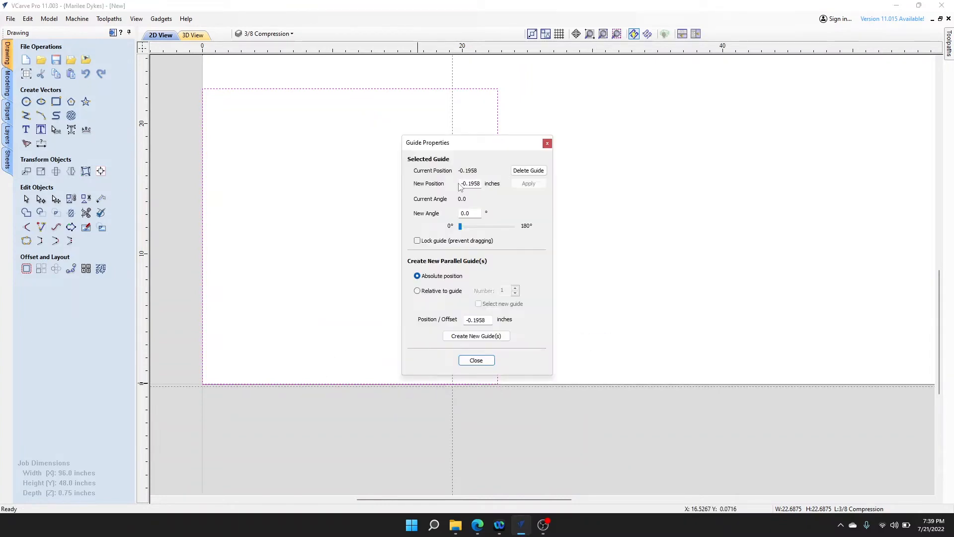
{"action": "left_click_drag", "start_coordinate": [459, 184], "coordinate": [481, 184]}
{"action": "type", "text": "-"}
{"action": "key", "text": "Return"}
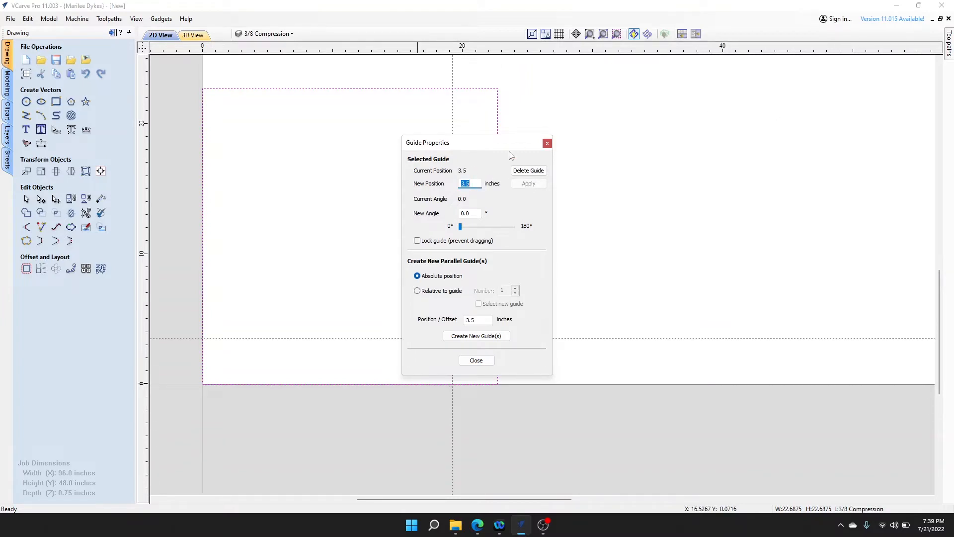
Step: Close the guide properties and measure between the vertical guide's bottom-edge crossing and the horizontal guide's right-edge crossing on the square
{"action": "left_click", "coordinate": [476, 361]}
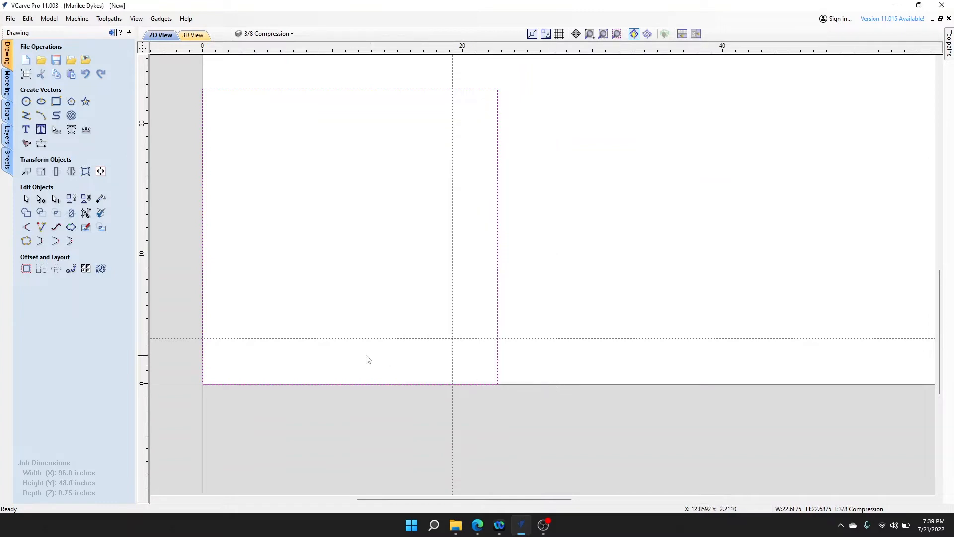
{"action": "scroll", "coordinate": [465, 394], "scroll_direction": "up", "scroll_amount": 5}
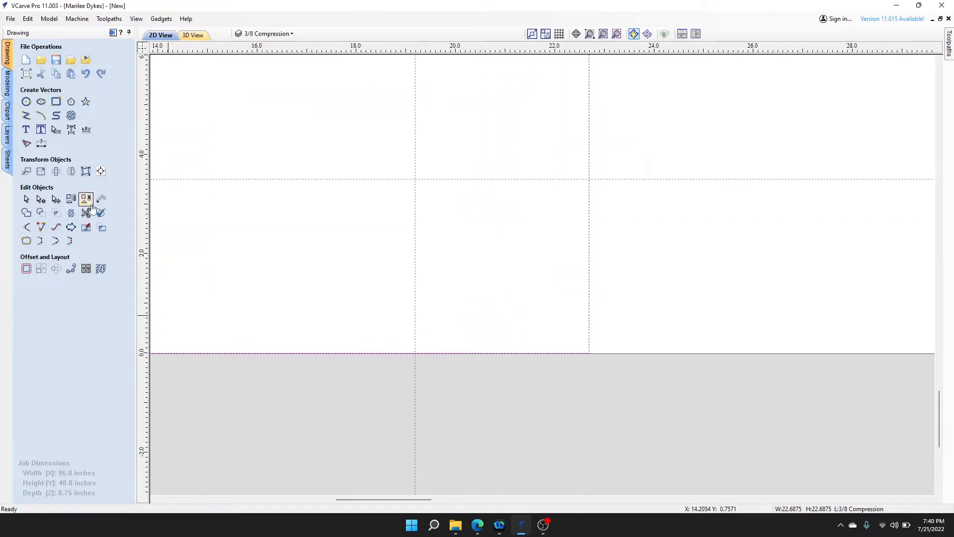
{"action": "left_click", "coordinate": [101, 198]}
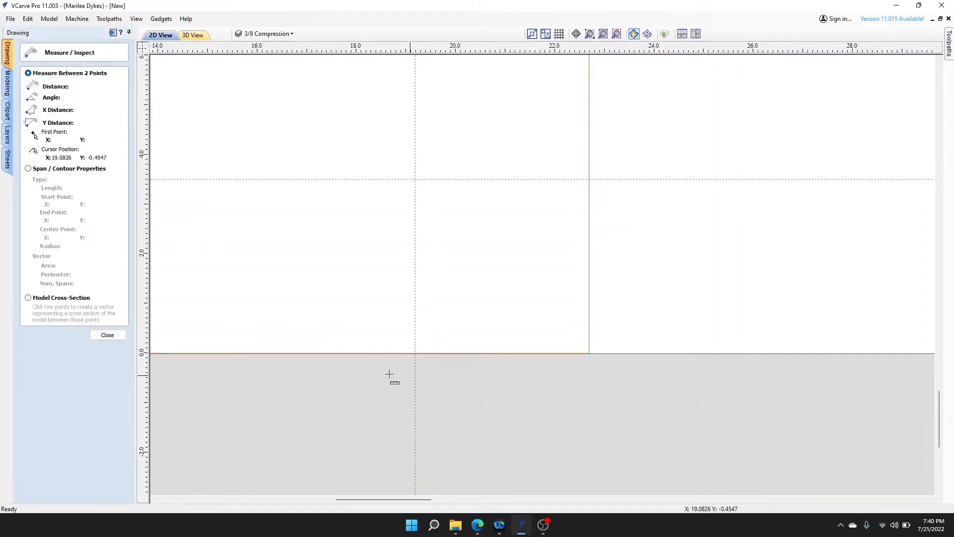
{"action": "scroll", "coordinate": [518, 354], "scroll_direction": "up", "scroll_amount": 4}
{"action": "left_click", "coordinate": [414, 342]}
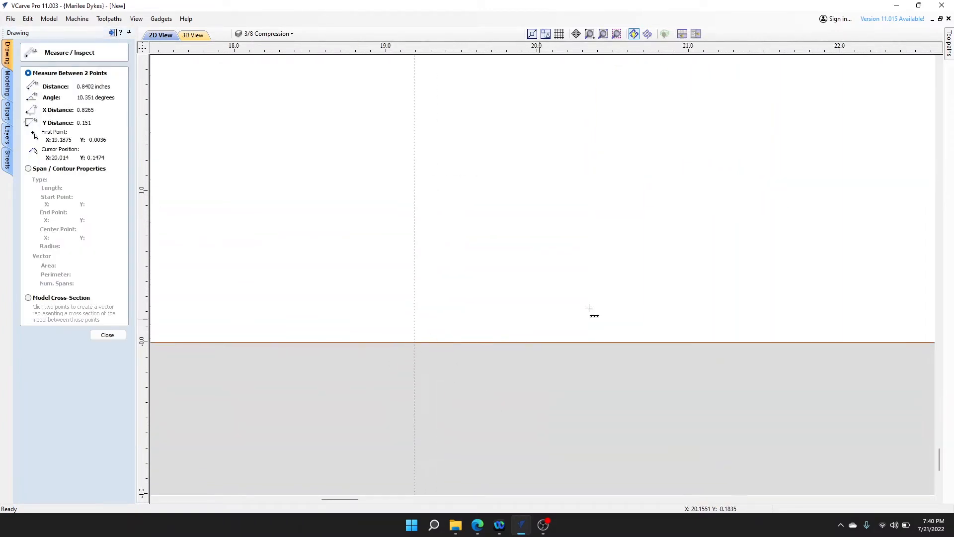
{"action": "scroll", "coordinate": [683, 275], "scroll_direction": "down", "scroll_amount": 3}
{"action": "scroll", "coordinate": [761, 112], "scroll_direction": "up", "scroll_amount": 6}
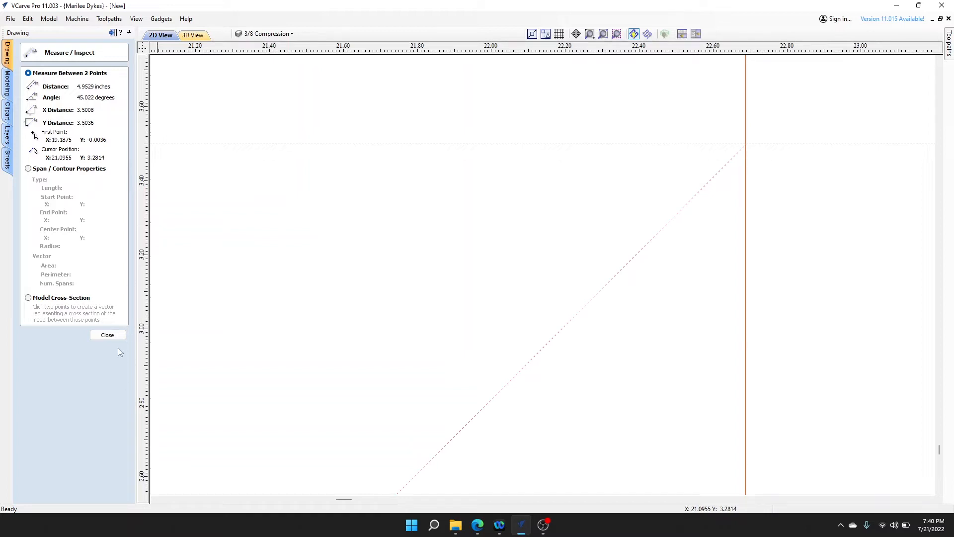
{"action": "left_click", "coordinate": [107, 335]}
Step: Turn on the snap grid in the 2D view
{"action": "scroll", "coordinate": [646, 358], "scroll_direction": "down", "scroll_amount": 6}
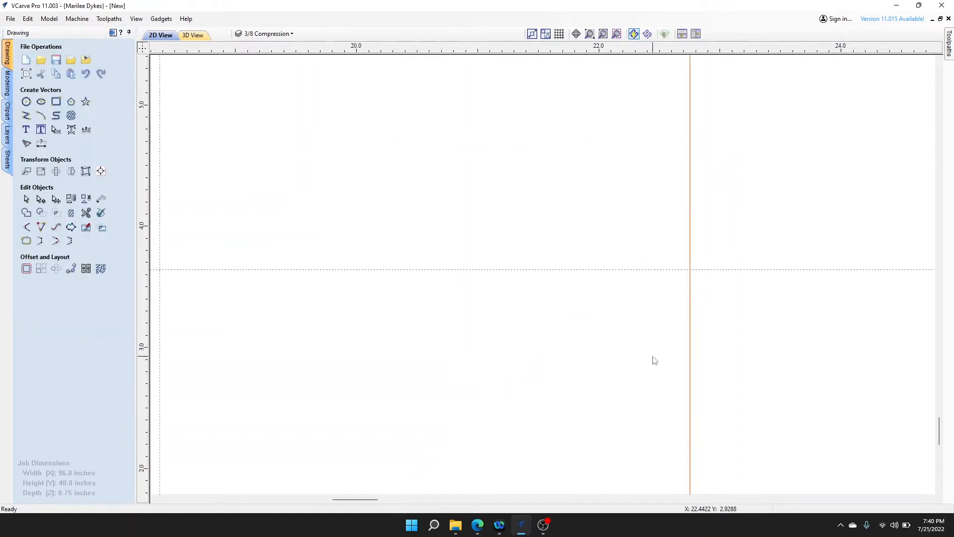
{"action": "middle_click_drag", "start_coordinate": [656, 361], "coordinate": [521, 179]}
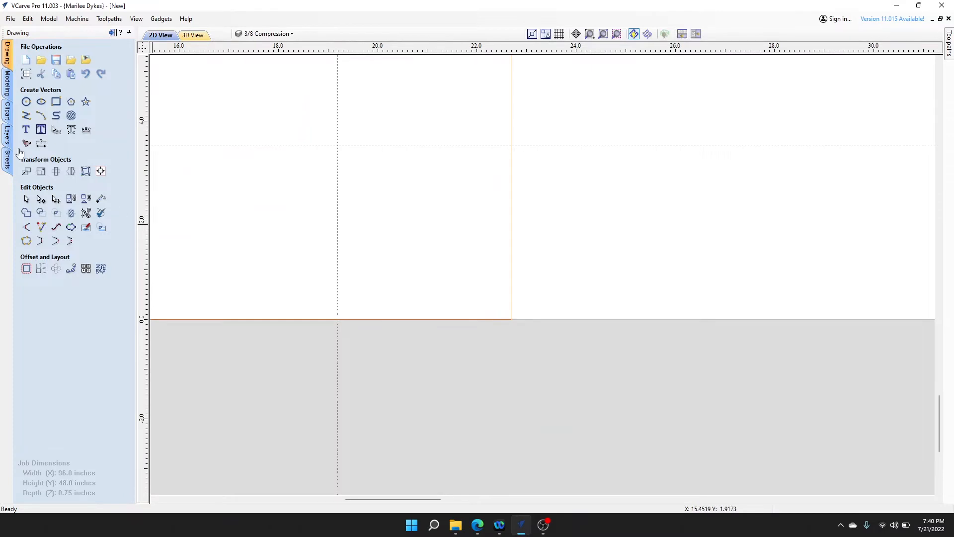
{"action": "left_click", "coordinate": [559, 34]}
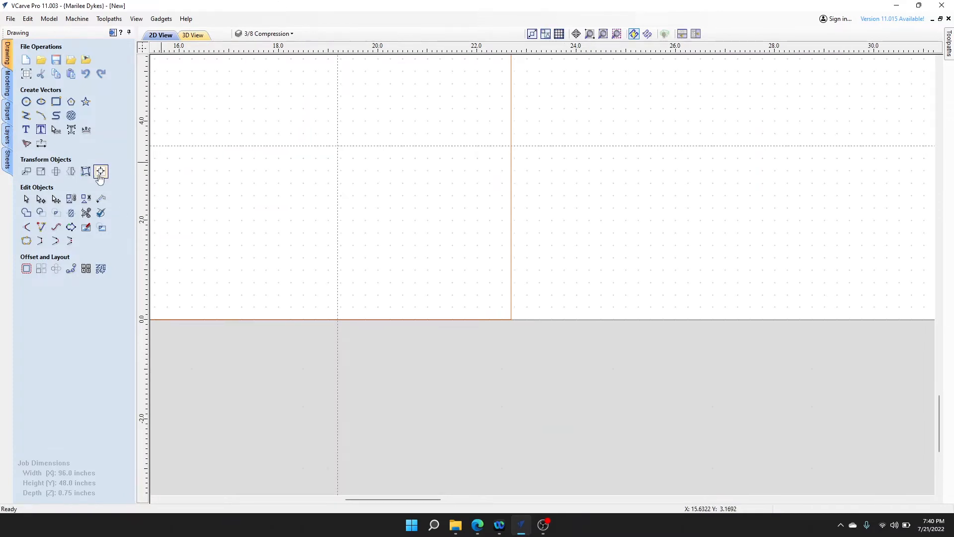
{"action": "left_click", "coordinate": [26, 115]}
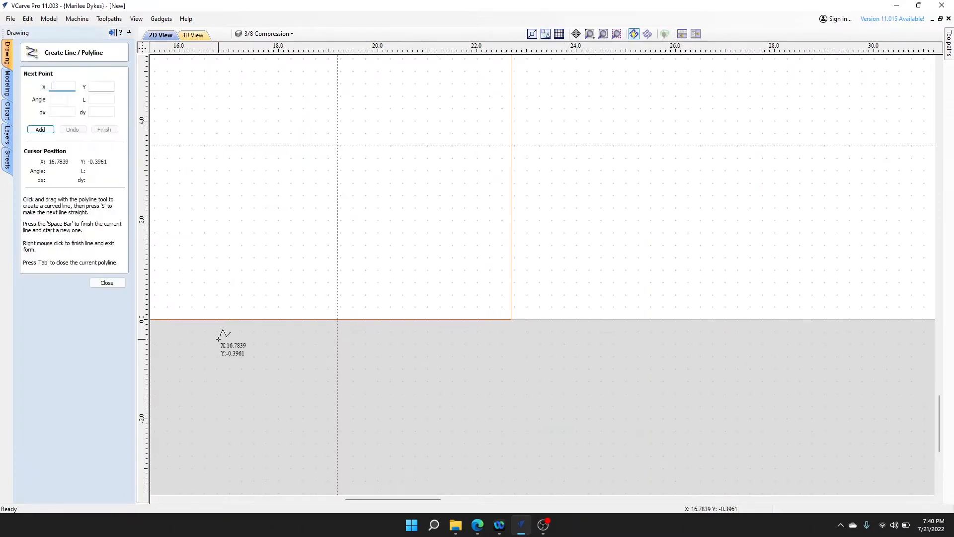
{"action": "left_click", "coordinate": [340, 321]}
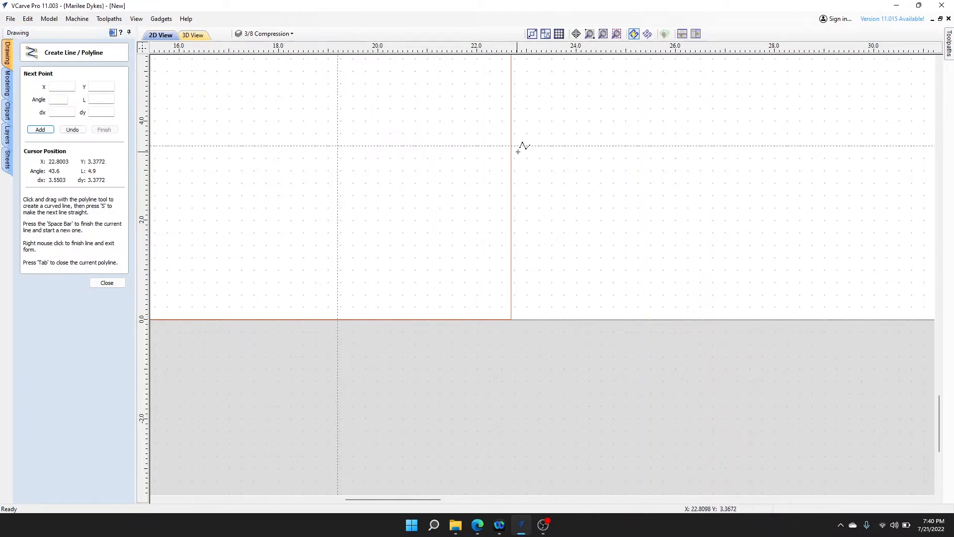
{"action": "scroll", "coordinate": [518, 151], "scroll_direction": "up", "scroll_amount": 3}
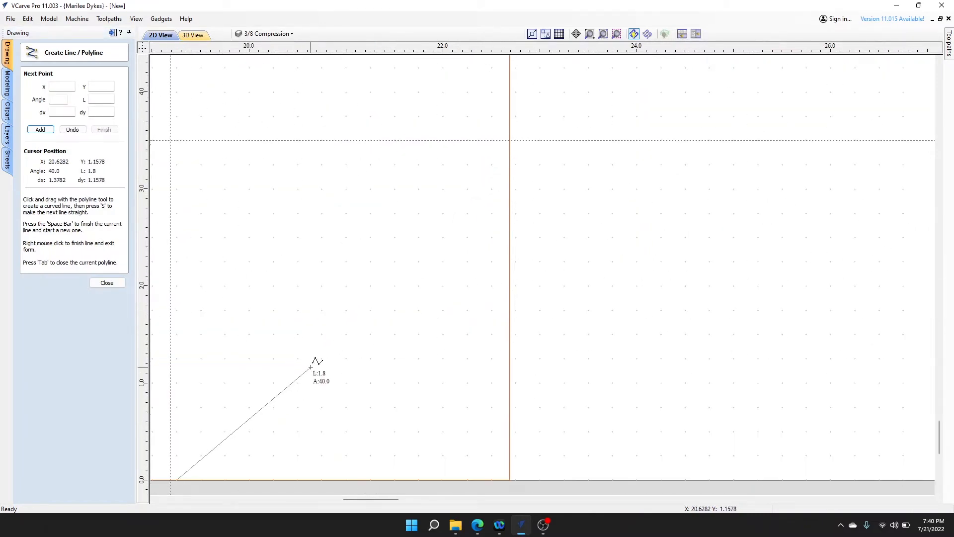
{"action": "right_click", "coordinate": [310, 366]}
Step: Draw a diagonal line from the vertical guide at X 19.1875, Y 0 to the horizontal guide at X 22.6875, Y 3.5
{"action": "scroll", "coordinate": [245, 411], "scroll_direction": "up", "scroll_amount": 4}
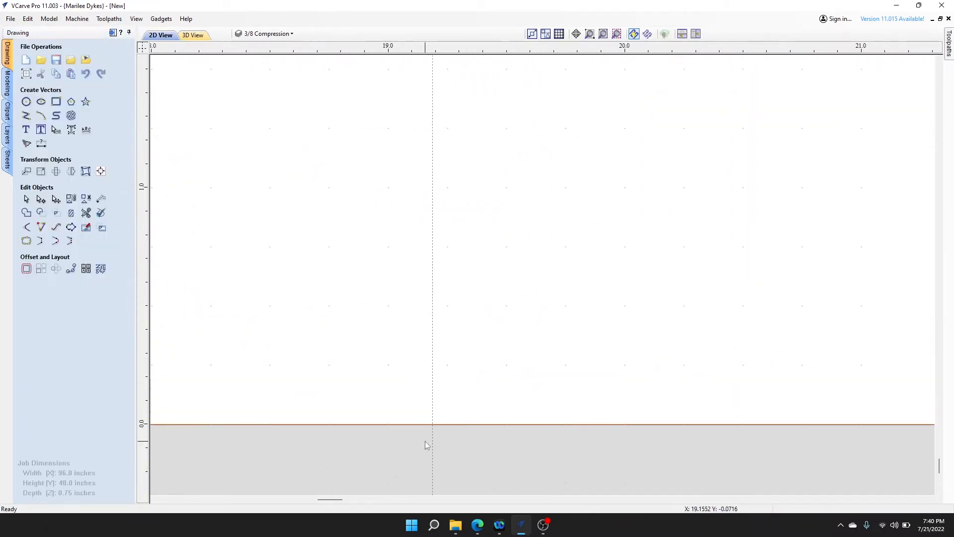
{"action": "scroll", "coordinate": [425, 440], "scroll_direction": "up", "scroll_amount": 5}
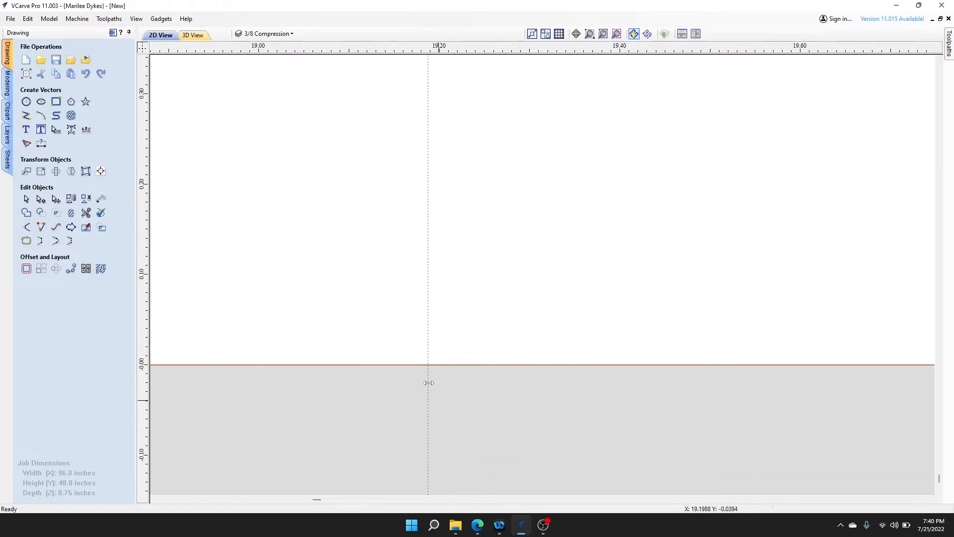
{"action": "left_click", "coordinate": [25, 115]}
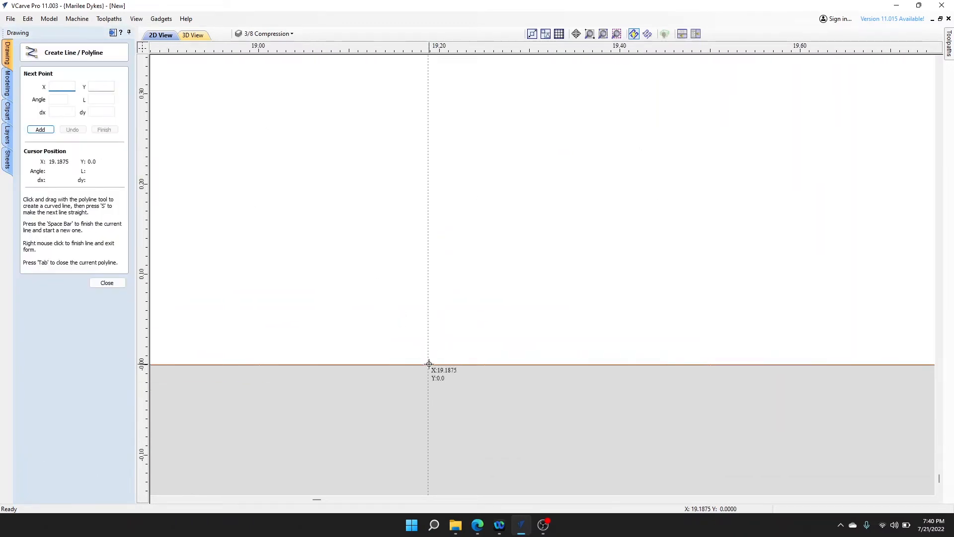
{"action": "left_click", "coordinate": [428, 364]}
{"action": "scroll", "coordinate": [611, 234], "scroll_direction": "down", "scroll_amount": 5}
{"action": "middle_click_drag", "start_coordinate": [772, 117], "coordinate": [440, 351]}
{"action": "middle_click_drag", "start_coordinate": [683, 166], "coordinate": [499, 286]}
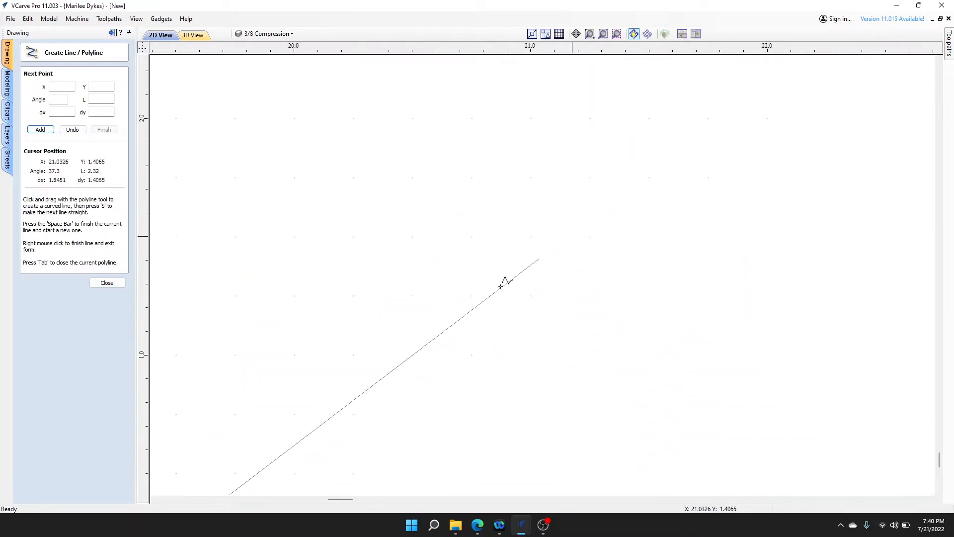
{"action": "middle_click_drag", "start_coordinate": [741, 94], "coordinate": [583, 234]}
{"action": "scroll", "coordinate": [584, 235], "scroll_direction": "down", "scroll_amount": 4}
{"action": "scroll", "coordinate": [628, 131], "scroll_direction": "up", "scroll_amount": 12}
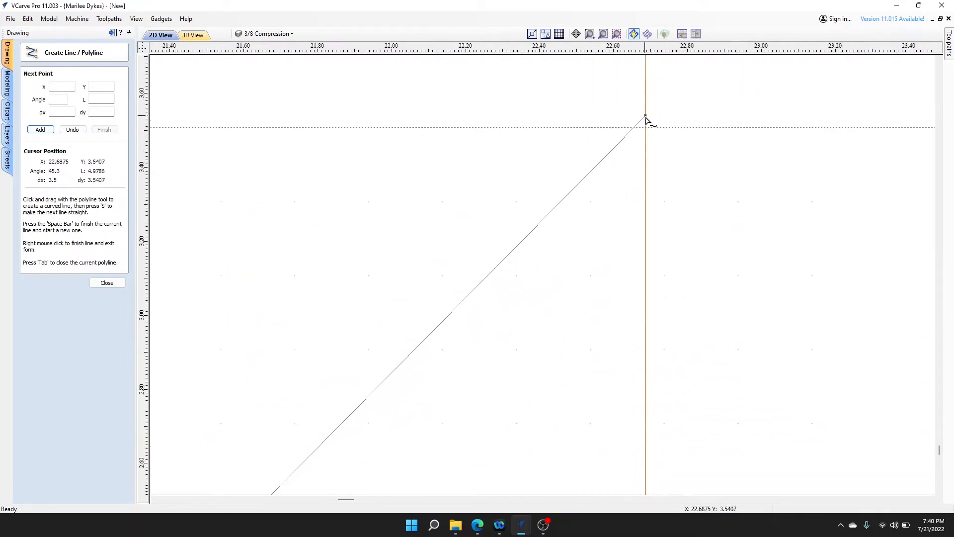
{"action": "left_click", "coordinate": [633, 143]}
{"action": "right_click", "coordinate": [623, 162]}
{"action": "scroll", "coordinate": [638, 180], "scroll_direction": "down", "scroll_amount": 12}
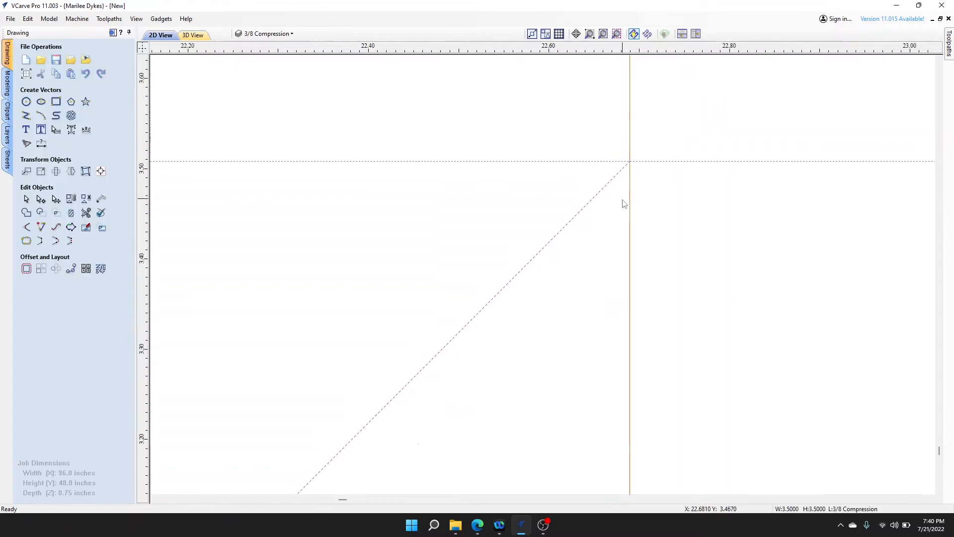
{"action": "left_click", "coordinate": [654, 314]}
{"action": "scroll", "coordinate": [673, 308], "scroll_direction": "down", "scroll_amount": 4}
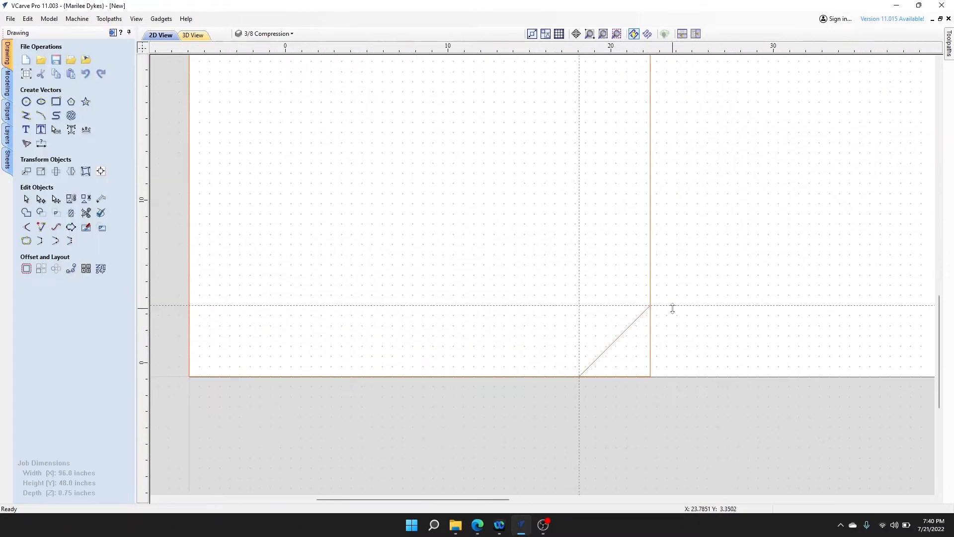
Step: Trim away the square's lower-right corner outside the diagonal line, rejoining the trimmed sections when finished
{"action": "scroll", "coordinate": [673, 333], "scroll_direction": "up", "scroll_amount": 6}
{"action": "scroll", "coordinate": [178, 308], "scroll_direction": "up", "scroll_amount": 6}
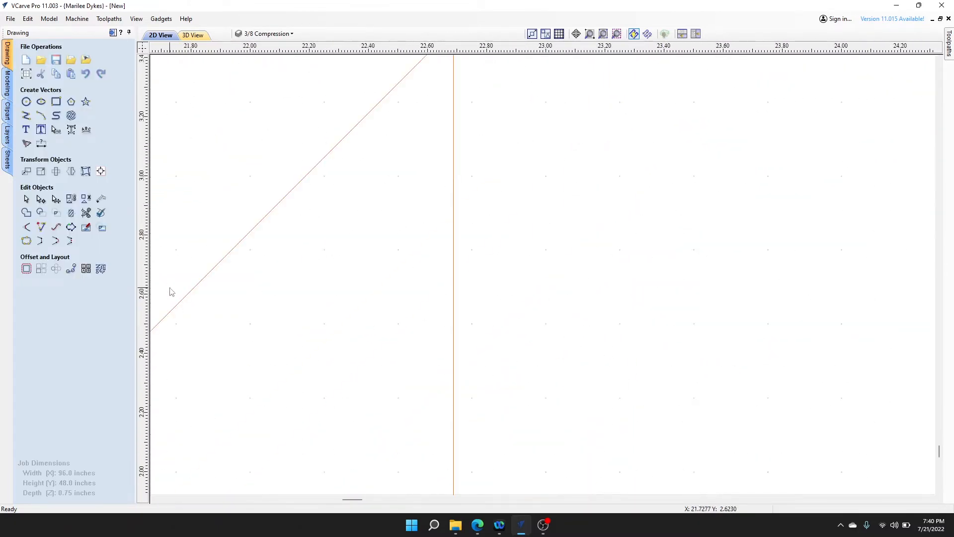
{"action": "left_click", "coordinate": [86, 212]}
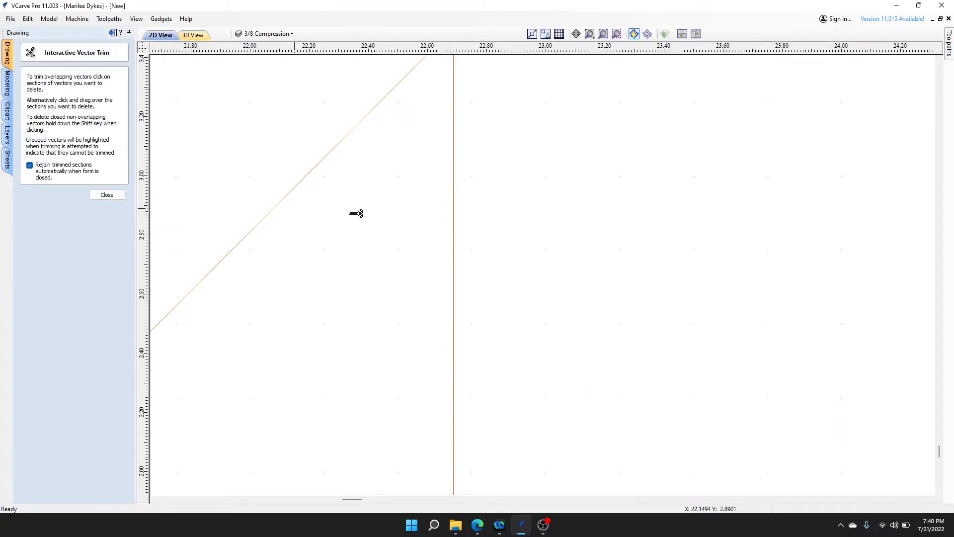
{"action": "left_click", "coordinate": [454, 209]}
{"action": "scroll", "coordinate": [529, 361], "scroll_direction": "down", "scroll_amount": 5}
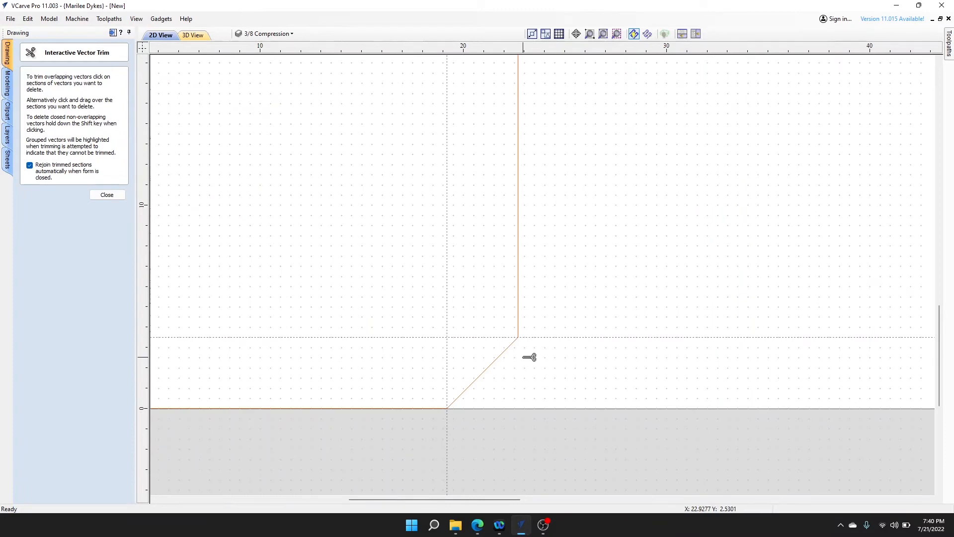
{"action": "key", "text": "Escape"}
{"action": "scroll", "coordinate": [706, 234], "scroll_direction": "down", "scroll_amount": 2}
{"action": "scroll", "coordinate": [651, 214], "scroll_direction": "up", "scroll_amount": 3}
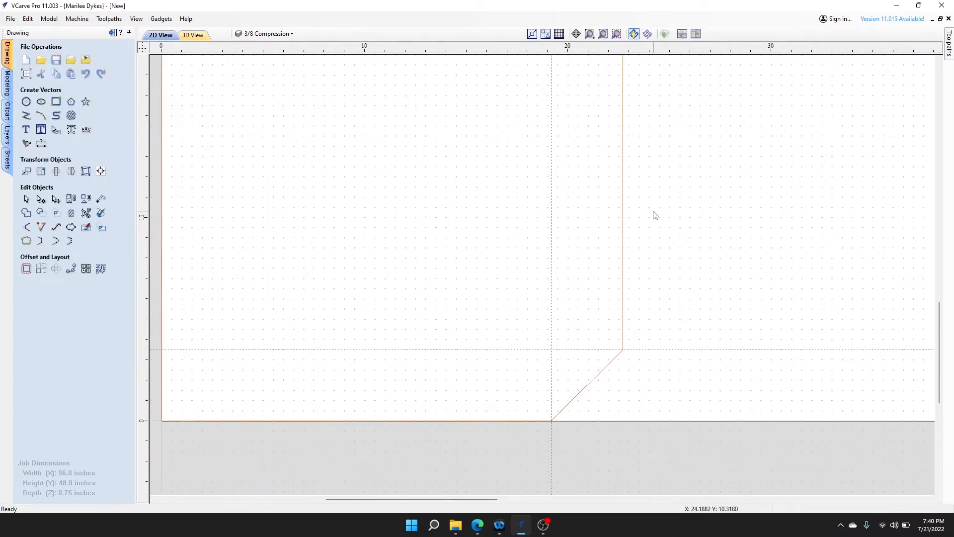
{"action": "scroll", "coordinate": [581, 345], "scroll_direction": "down", "scroll_amount": 3}
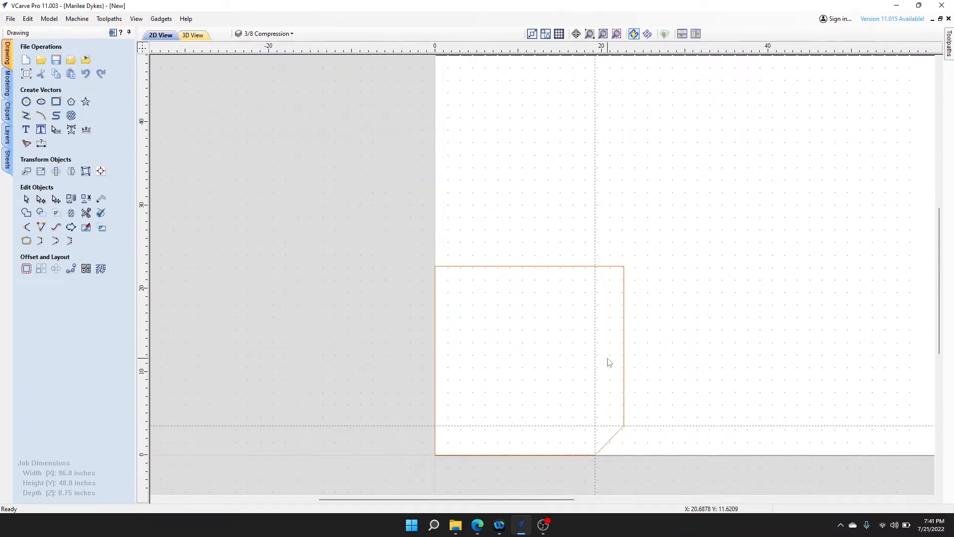
Step: Move the horizontal guide line to 10.5 inches and close its properties
{"action": "middle_click_drag", "start_coordinate": [609, 362], "coordinate": [607, 292]}
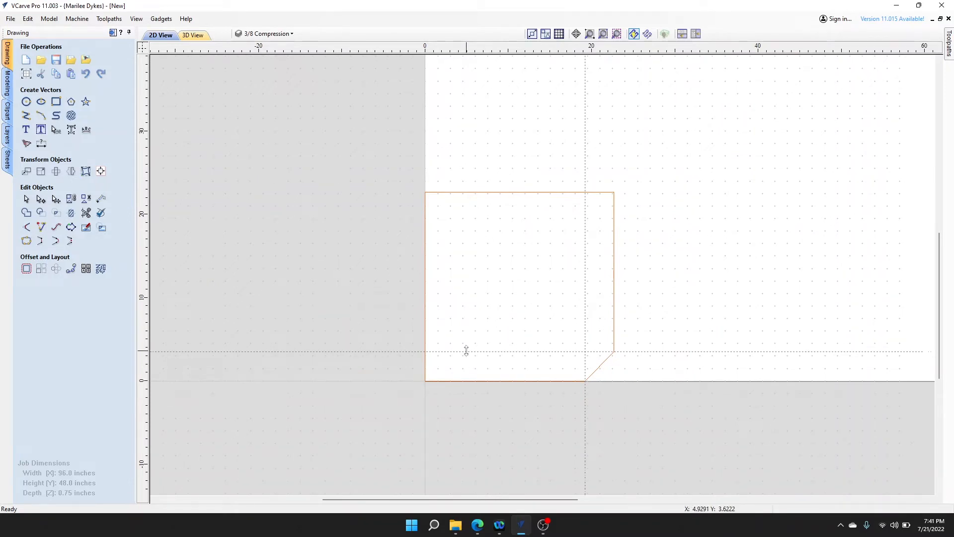
{"action": "double_click", "coordinate": [495, 350]}
{"action": "double_click", "coordinate": [469, 184]}
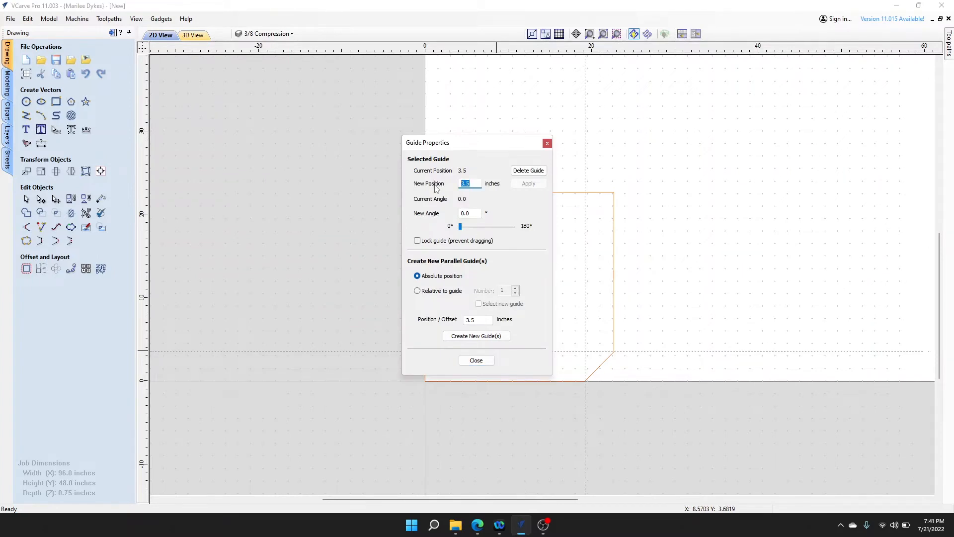
{"action": "type", "text": "10"}
{"action": "key", "text": "Return"}
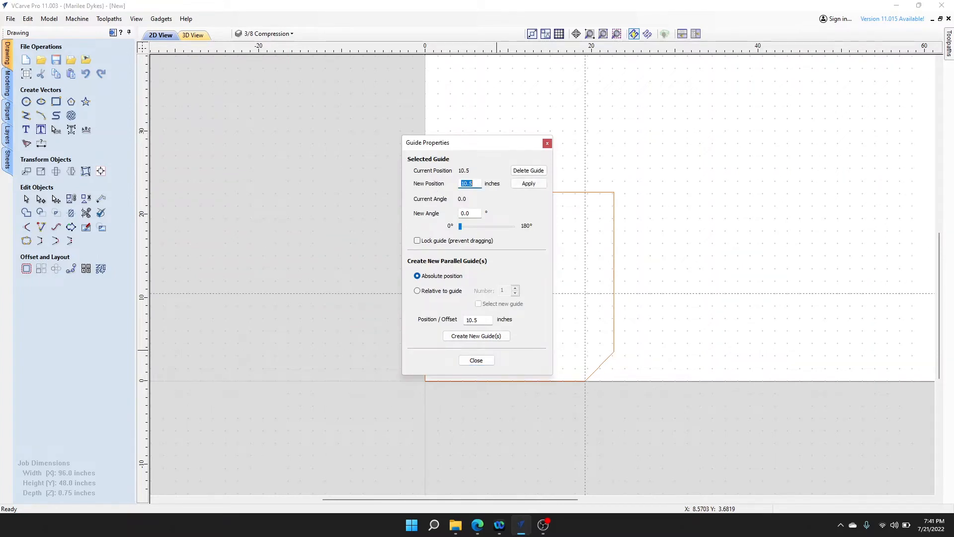
{"action": "left_click", "coordinate": [476, 361]}
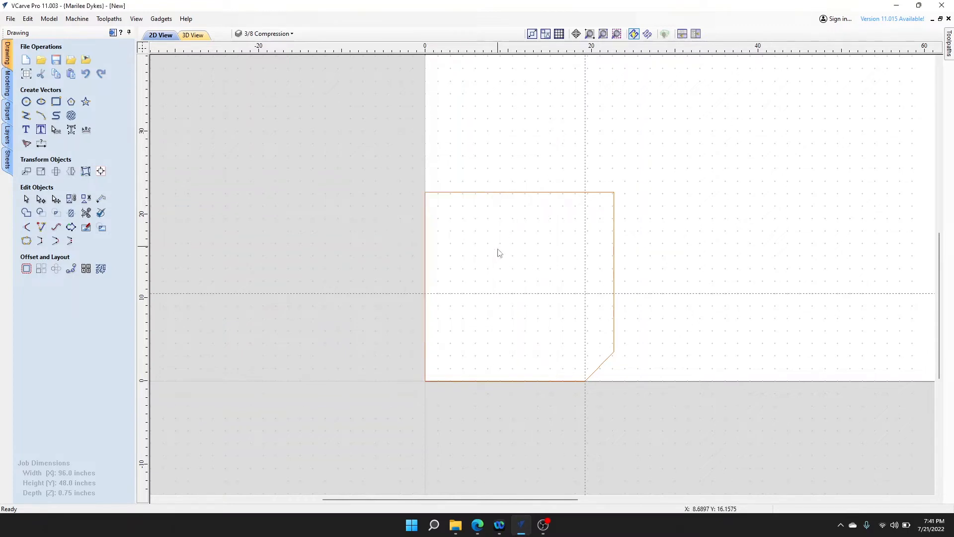
Step: Move the vertical guide line to 12.1875 inches and close its properties
{"action": "double_click", "coordinate": [584, 147]}
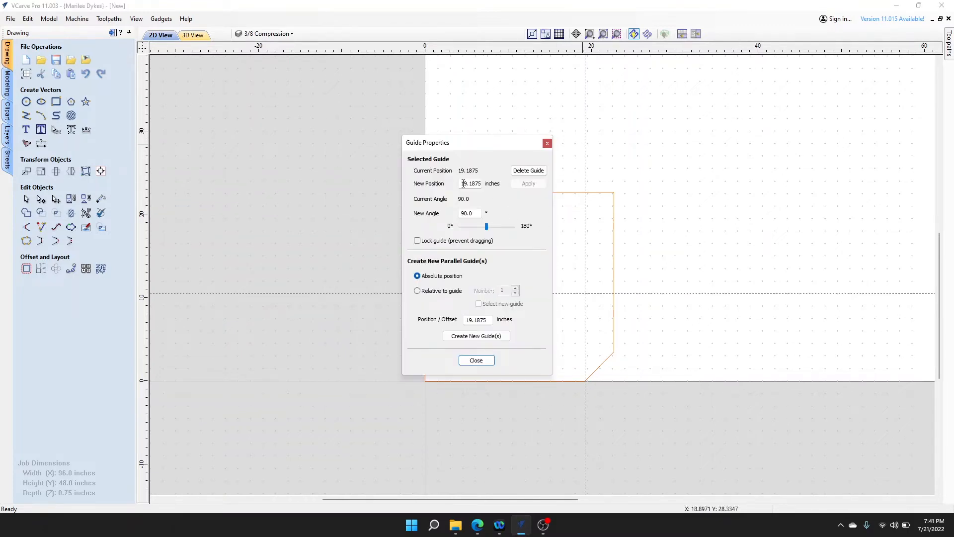
{"action": "left_click_drag", "start_coordinate": [463, 184], "coordinate": [505, 183]}
{"action": "type", "text": "12"}
{"action": "type", "text": ".1875"}
{"action": "left_click", "coordinate": [528, 183]}
{"action": "left_click", "coordinate": [485, 363]}
Step: Measure along the part's top edge from the vertical guide to the upper-right corner
{"action": "scroll", "coordinate": [533, 202], "scroll_direction": "up", "scroll_amount": 5}
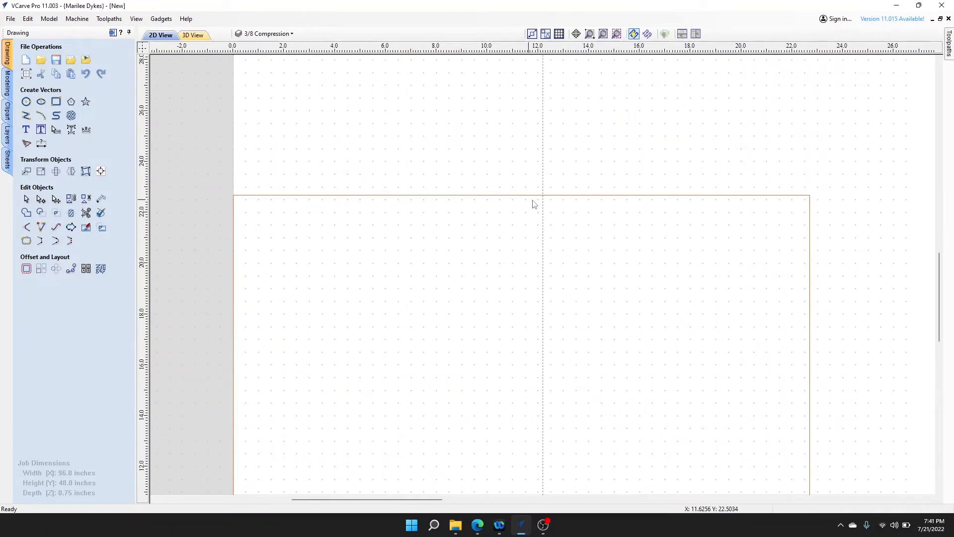
{"action": "middle_click_drag", "start_coordinate": [750, 207], "coordinate": [513, 210]}
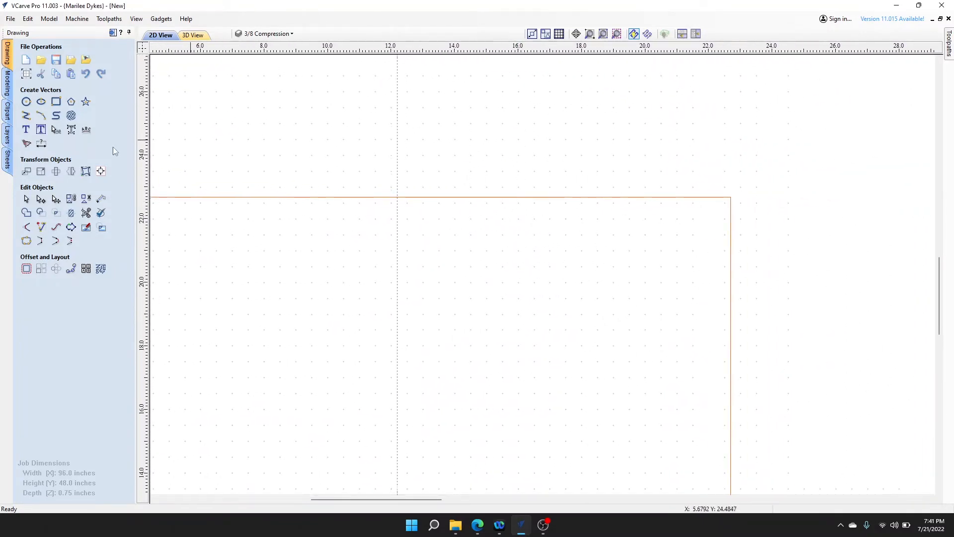
{"action": "left_click", "coordinate": [101, 198]}
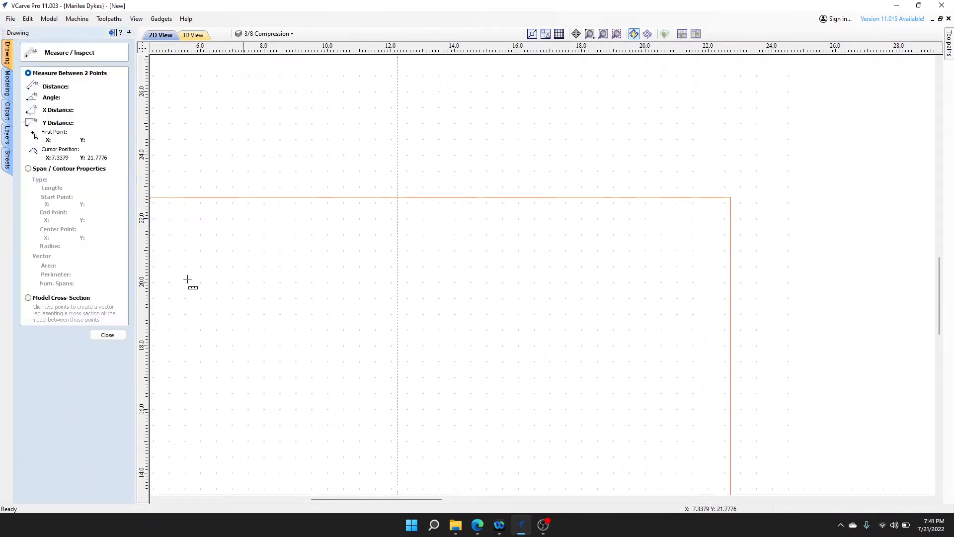
{"action": "scroll", "coordinate": [391, 211], "scroll_direction": "up", "scroll_amount": 3}
{"action": "left_click", "coordinate": [391, 211]}
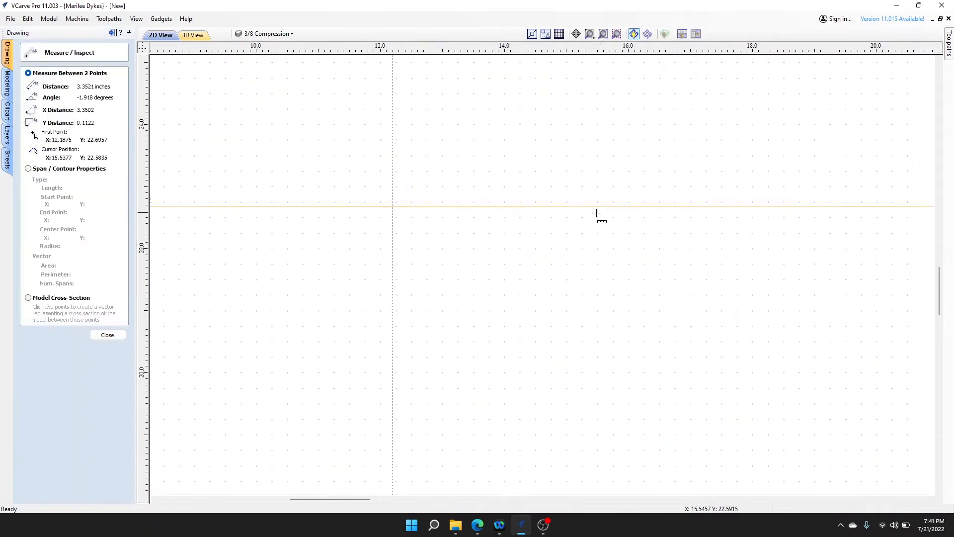
{"action": "scroll", "coordinate": [621, 202], "scroll_direction": "down", "scroll_amount": 3}
{"action": "scroll", "coordinate": [788, 209], "scroll_direction": "up", "scroll_amount": 6}
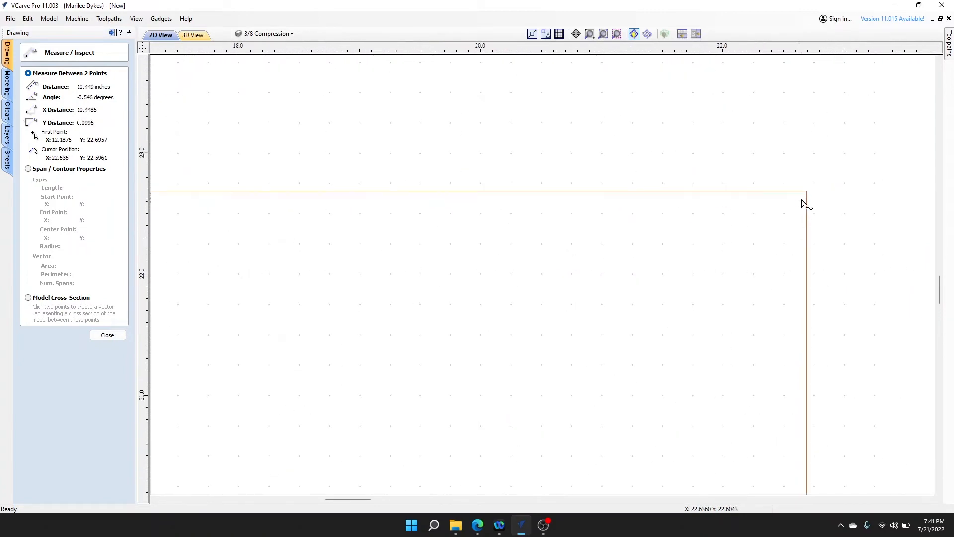
{"action": "left_click", "coordinate": [806, 189]}
{"action": "left_click", "coordinate": [108, 334]}
{"action": "scroll", "coordinate": [447, 348], "scroll_direction": "down", "scroll_amount": 5}
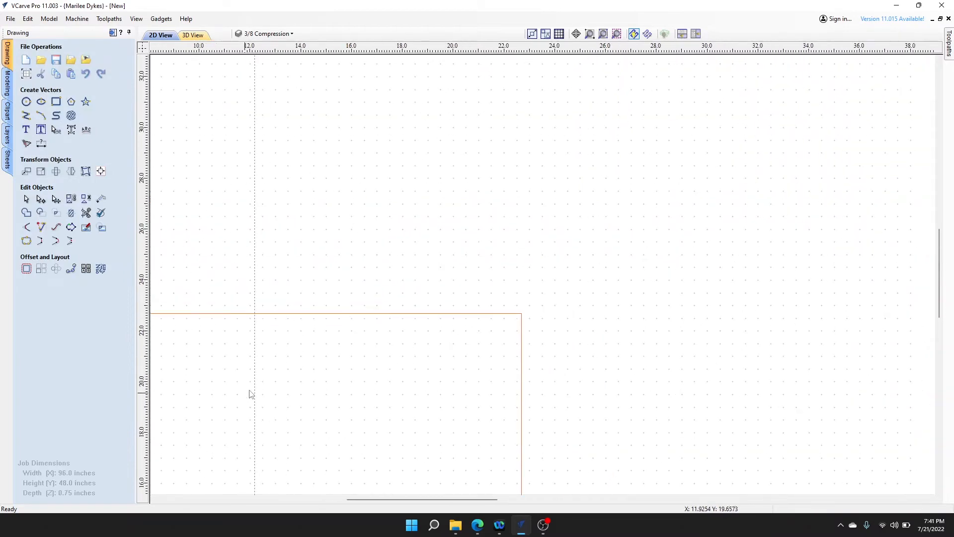
{"action": "scroll", "coordinate": [249, 391], "scroll_direction": "down", "scroll_amount": 4}
{"action": "middle_click_drag", "start_coordinate": [329, 381], "coordinate": [591, 232]}
{"action": "scroll", "coordinate": [450, 315], "scroll_direction": "up", "scroll_amount": 2}
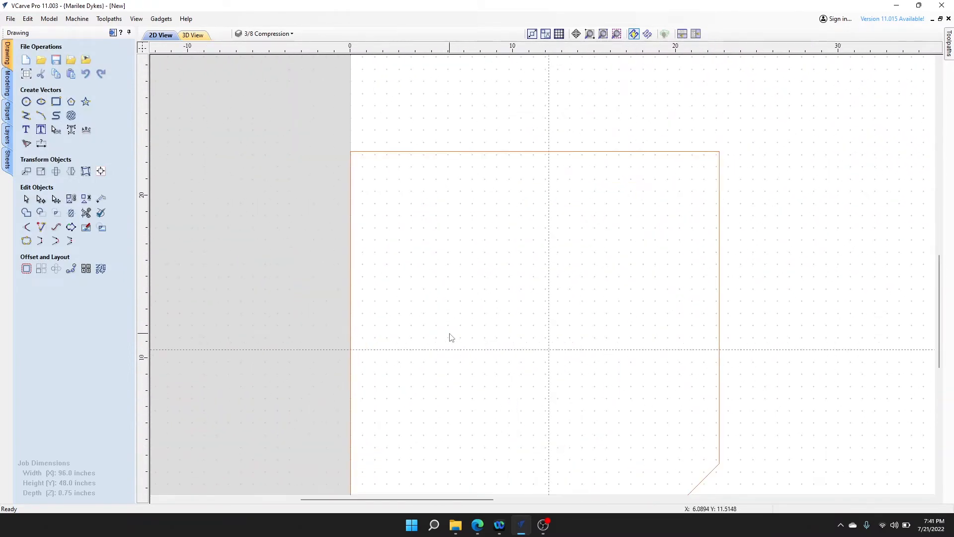
Step: Draw a diagonal line from the horizontal guide on the part's left edge to the vertical guide on its top edge
{"action": "scroll", "coordinate": [381, 234], "scroll_direction": "up", "scroll_amount": 5}
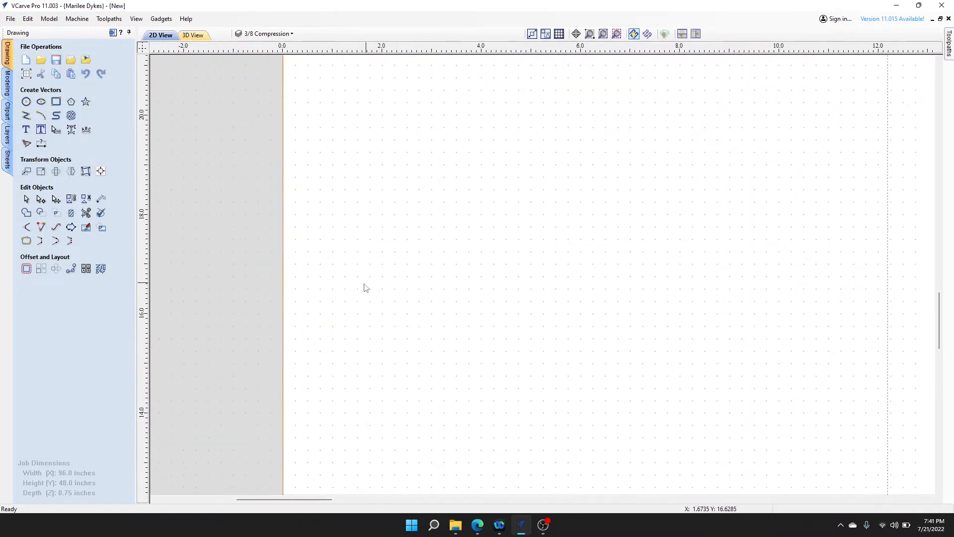
{"action": "scroll", "coordinate": [395, 289], "scroll_direction": "down", "scroll_amount": 4}
{"action": "middle_click_drag", "start_coordinate": [462, 297], "coordinate": [388, 244]}
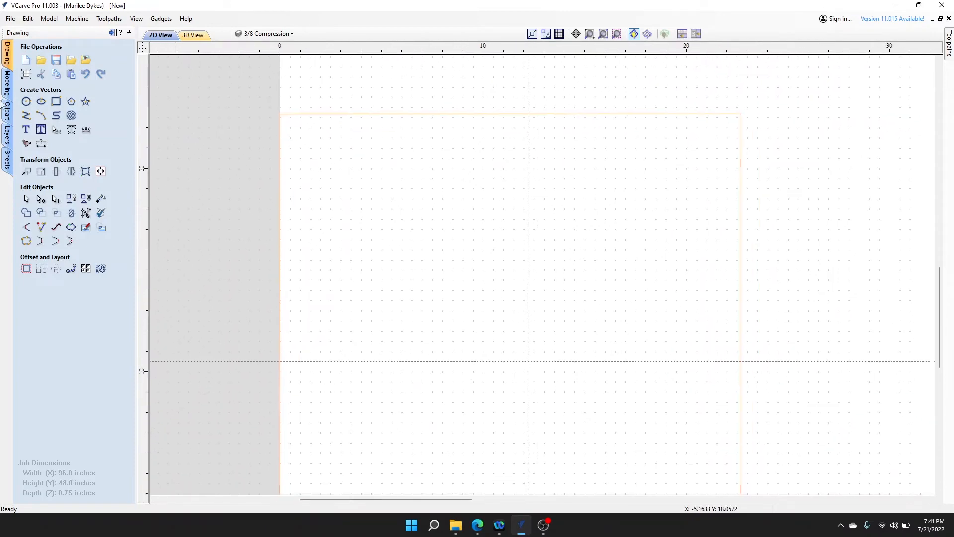
{"action": "left_click", "coordinate": [26, 116]}
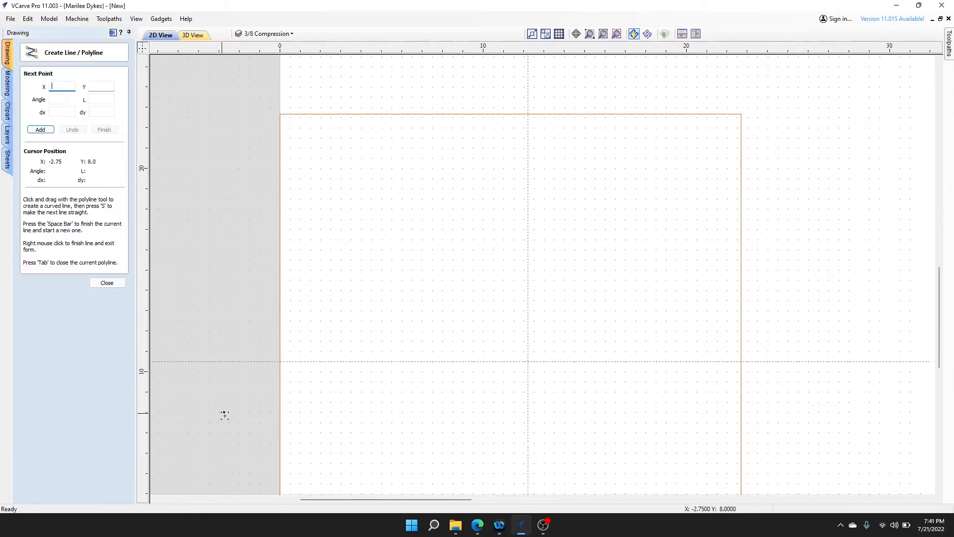
{"action": "left_click", "coordinate": [279, 362]}
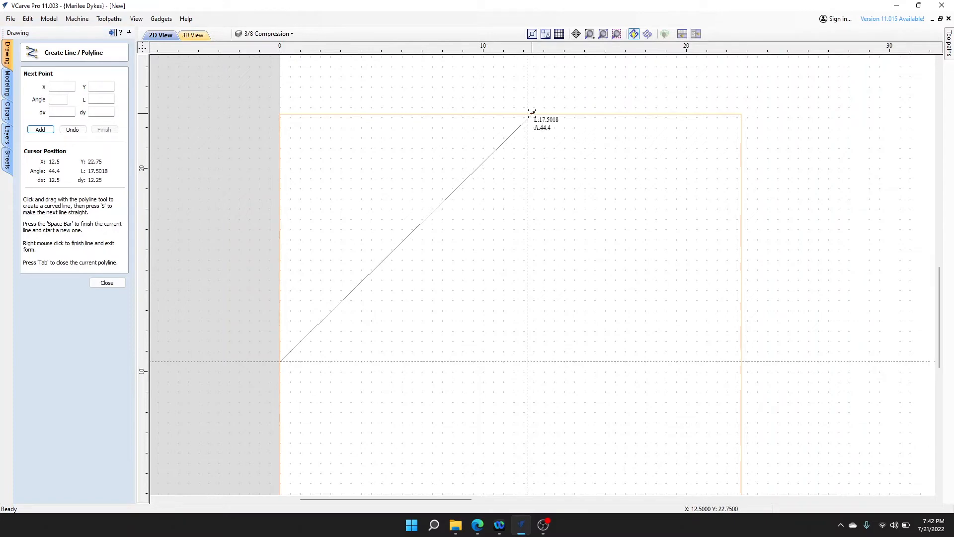
{"action": "scroll", "coordinate": [529, 118], "scroll_direction": "up", "scroll_amount": 8}
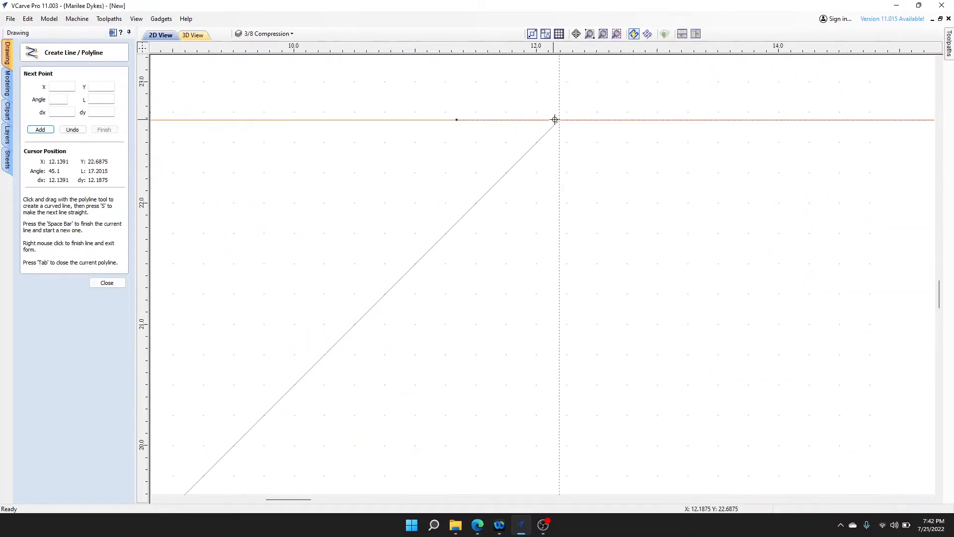
{"action": "left_click", "coordinate": [558, 118]}
{"action": "right_click", "coordinate": [579, 153]}
{"action": "scroll", "coordinate": [541, 183], "scroll_direction": "down", "scroll_amount": 8}
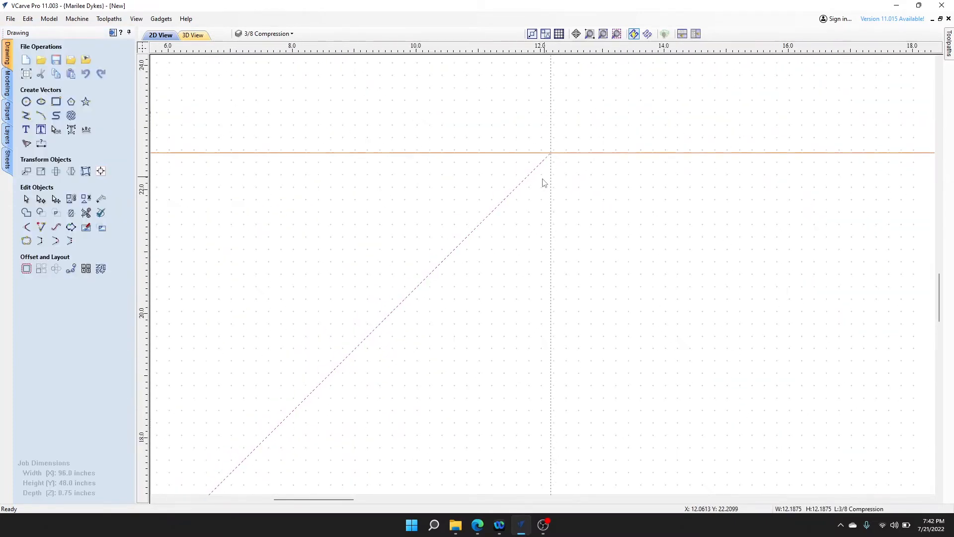
{"action": "left_click", "coordinate": [459, 190]}
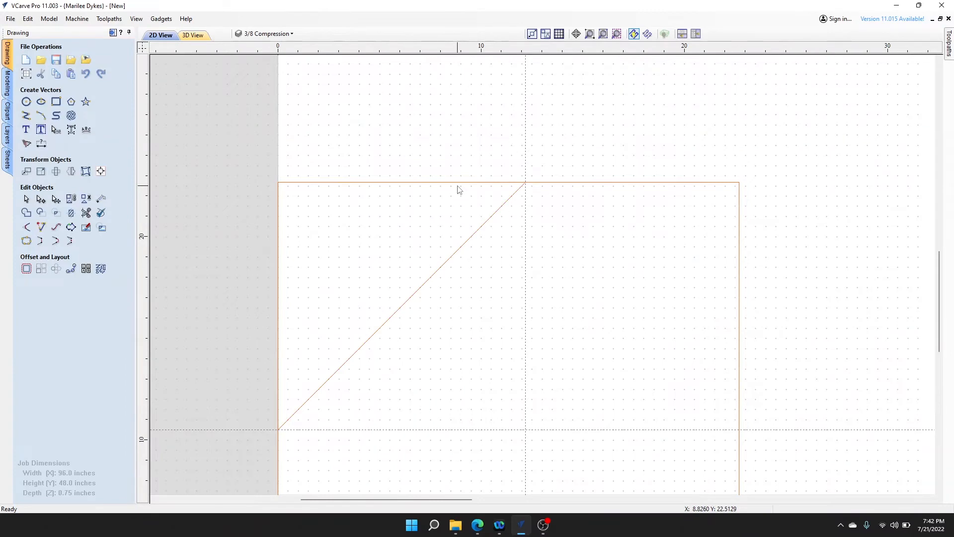
Step: Hide the grid and trim away the part's upper-left corner outside the new diagonal line
{"action": "left_click", "coordinate": [559, 33]}
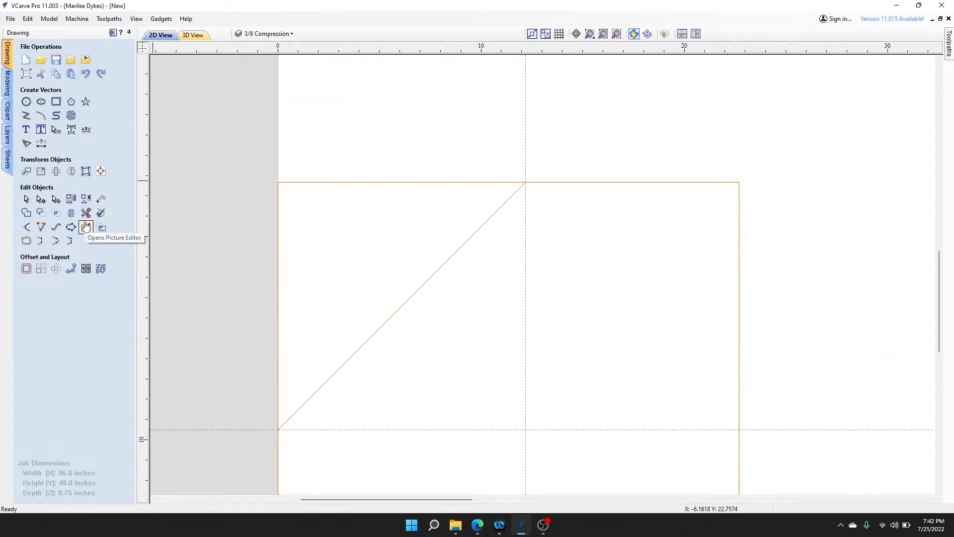
{"action": "left_click", "coordinate": [86, 213]}
{"action": "left_click", "coordinate": [322, 182]}
{"action": "scroll", "coordinate": [343, 187], "scroll_direction": "down", "scroll_amount": 1}
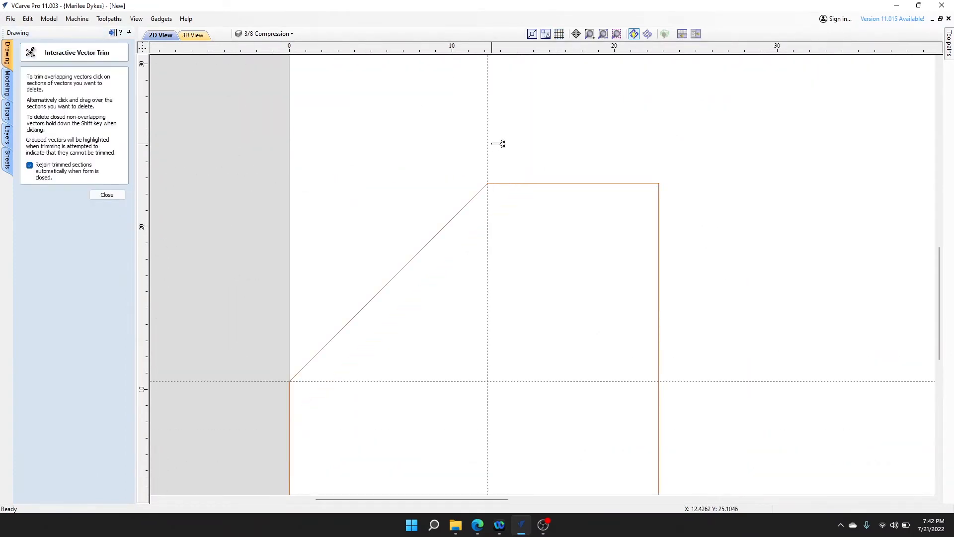
Step: Delete both the vertical guide at 12.1875 inches and the horizontal guide crossing the part
{"action": "double_click", "coordinate": [488, 143]}
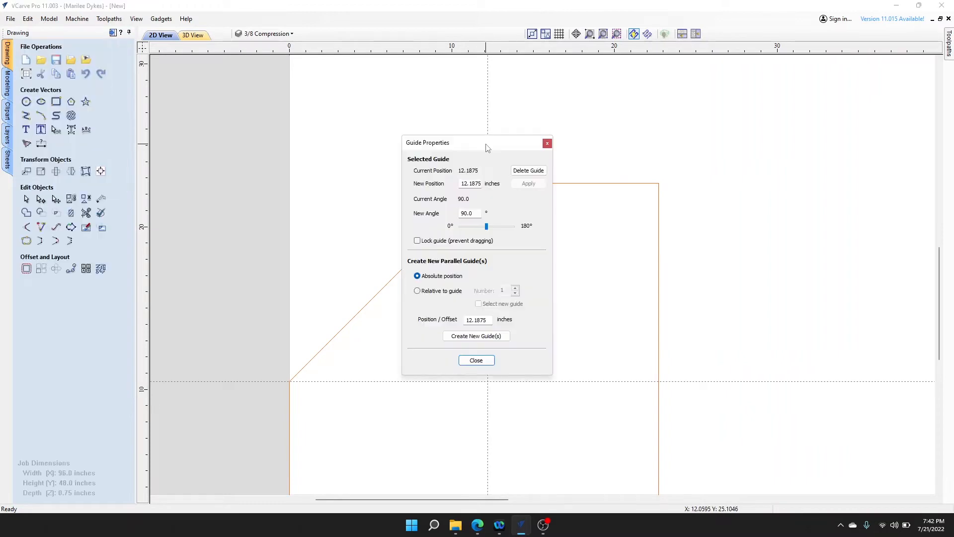
{"action": "left_click", "coordinate": [526, 168]}
{"action": "double_click", "coordinate": [206, 382]}
{"action": "left_click", "coordinate": [519, 170]}
{"action": "scroll", "coordinate": [469, 240], "scroll_direction": "down", "scroll_amount": 2}
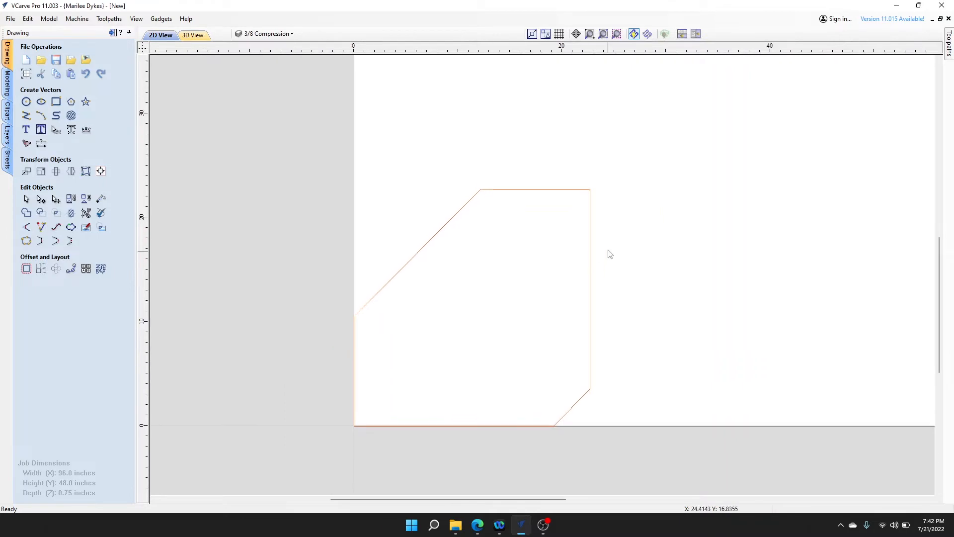
Step: Select the entire corner-cabinet part outline and copy it to the clipboard
{"action": "scroll", "coordinate": [524, 204], "scroll_direction": "up", "scroll_amount": 4}
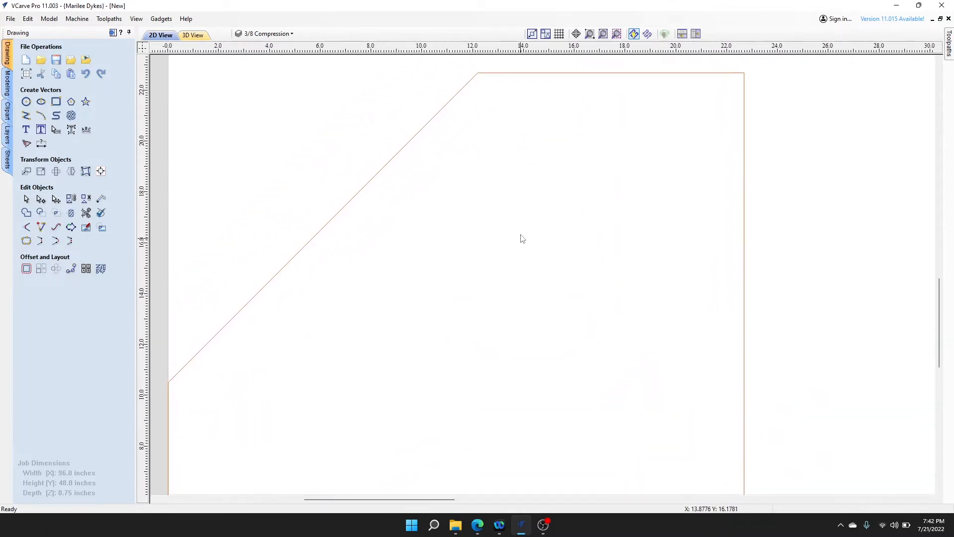
{"action": "scroll", "coordinate": [522, 238], "scroll_direction": "down", "scroll_amount": 1}
{"action": "scroll", "coordinate": [700, 279], "scroll_direction": "down", "scroll_amount": 2}
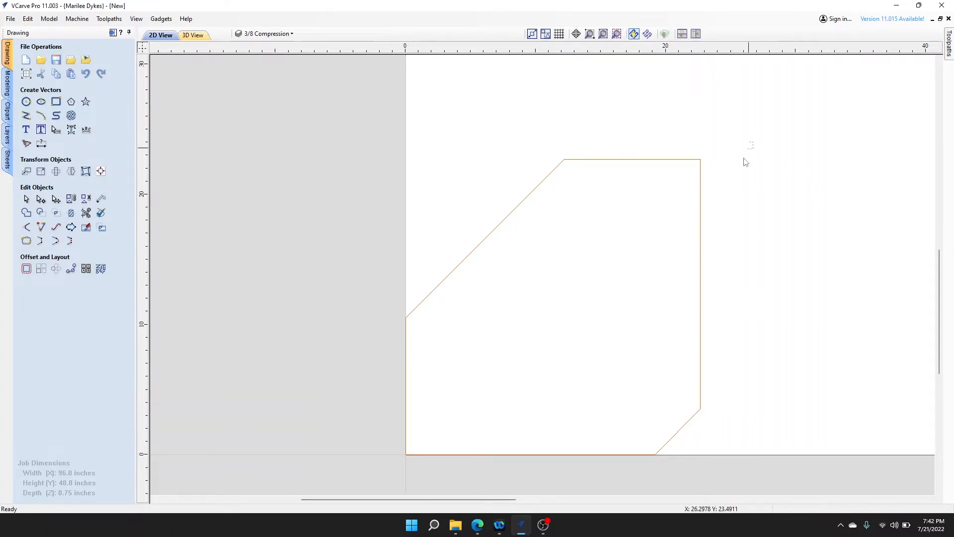
{"action": "left_click_drag", "start_coordinate": [753, 142], "coordinate": [320, 457]}
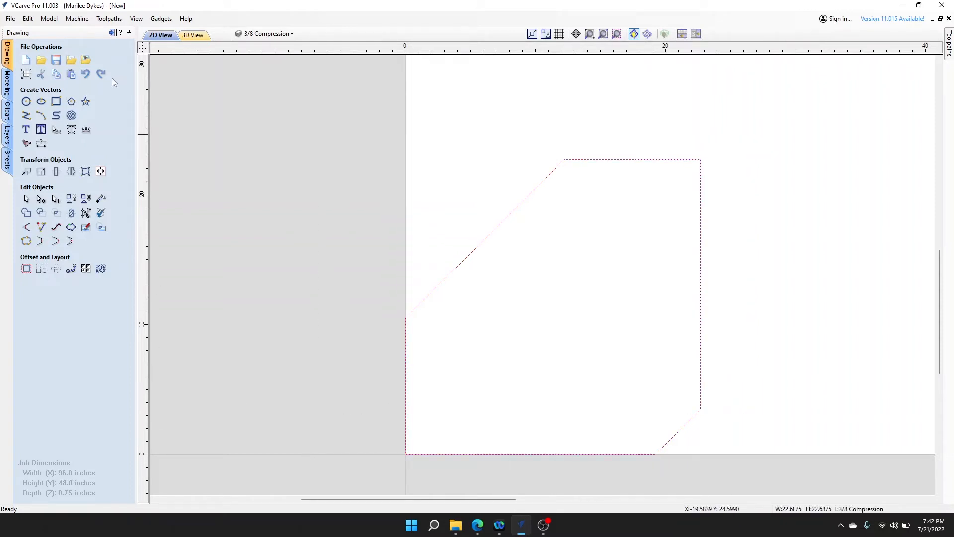
{"action": "left_click", "coordinate": [28, 18]}
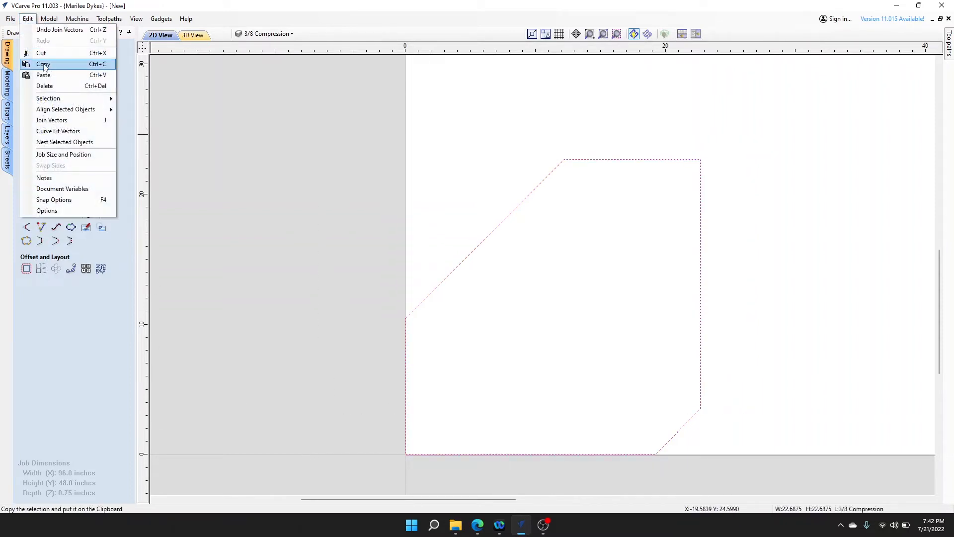
{"action": "left_click", "coordinate": [44, 65]}
{"action": "left_click", "coordinate": [28, 18]}
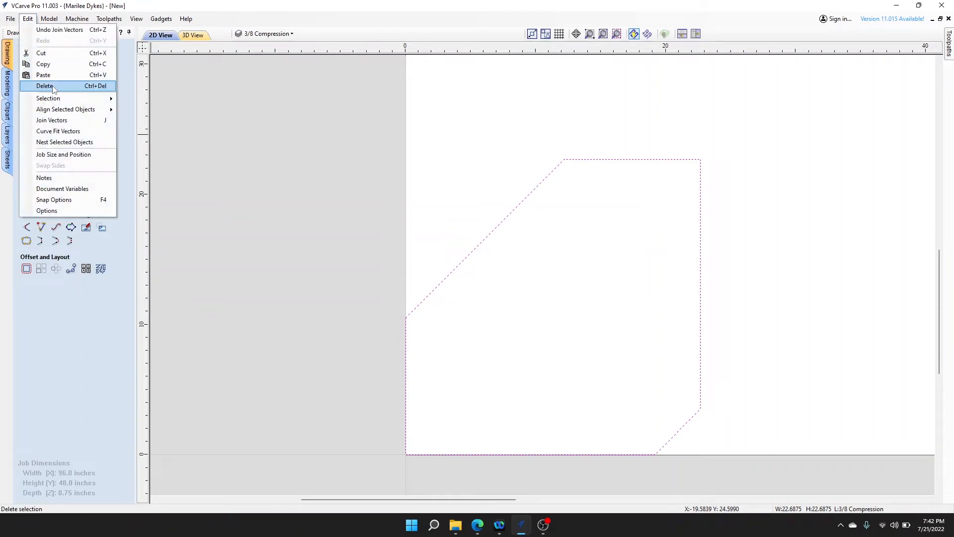
Step: Paste a copy of the chamfered panel outline and move it about 23.5 inches up, directly above the original
{"action": "left_click", "coordinate": [58, 75]}
{"action": "scroll", "coordinate": [739, 234], "scroll_direction": "down", "scroll_amount": 3}
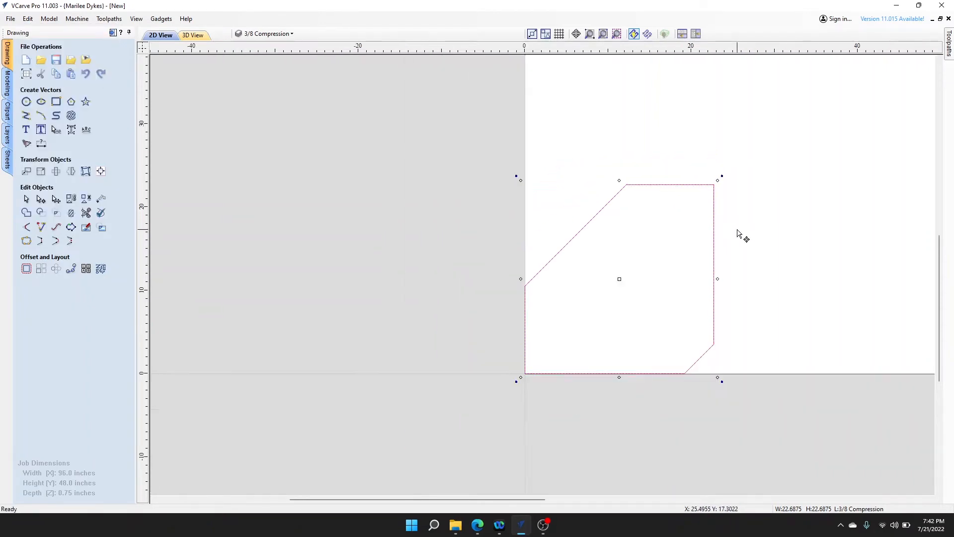
{"action": "key", "text": "Up"}
{"action": "key", "text": "Up"}
{"action": "key", "text": "Up"}
{"action": "key", "text": "Up"}
{"action": "key", "text": "Up"}
{"action": "key", "text": "Up"}
{"action": "key", "text": "Up"}
{"action": "key", "text": "Up"}
{"action": "key", "text": "Up"}
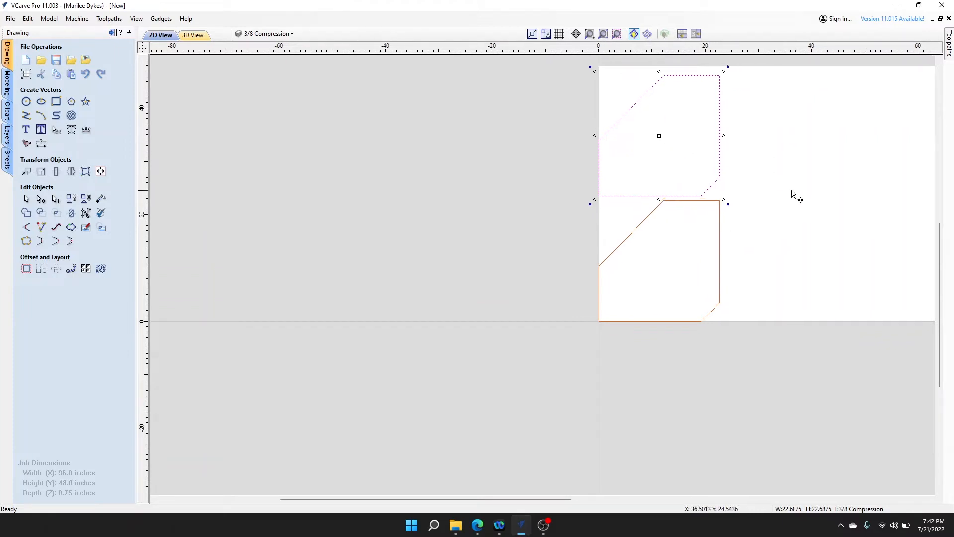
{"action": "middle_click_drag", "start_coordinate": [792, 194], "coordinate": [577, 215]}
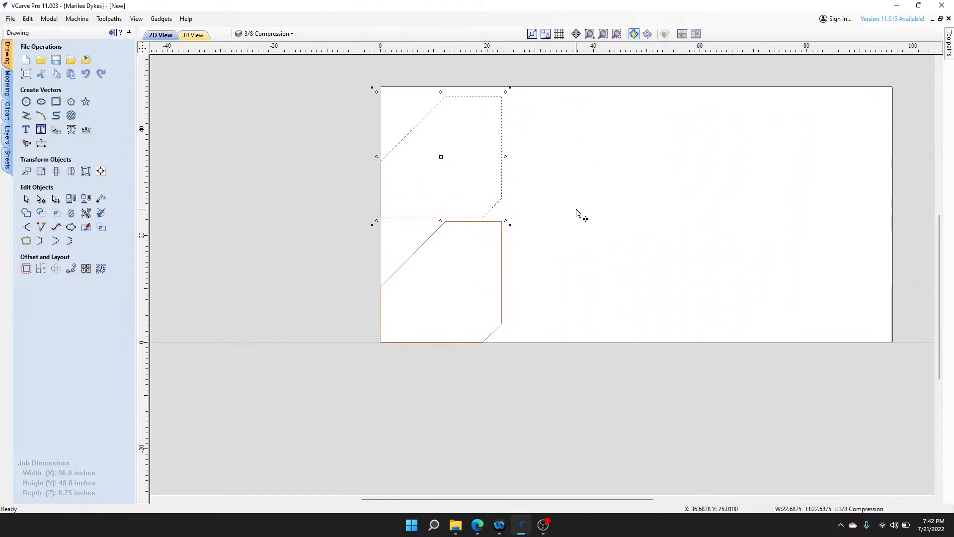
{"action": "left_click", "coordinate": [577, 213]}
{"action": "scroll", "coordinate": [504, 196], "scroll_direction": "up", "scroll_amount": 1}
{"action": "scroll", "coordinate": [608, 177], "scroll_direction": "down", "scroll_amount": 2}
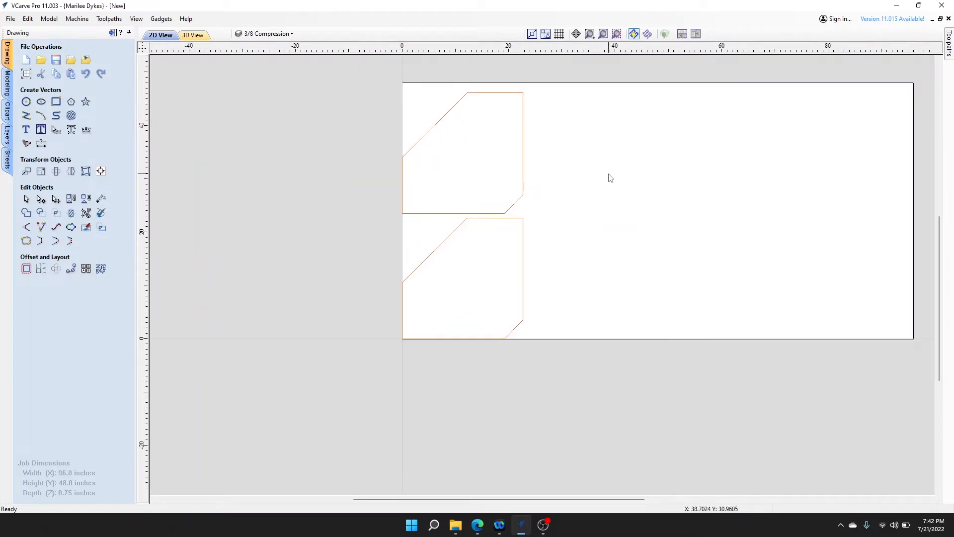
{"action": "scroll", "coordinate": [617, 186], "scroll_direction": "up", "scroll_amount": 2}
{"action": "middle_click_drag", "start_coordinate": [575, 188], "coordinate": [501, 203]}
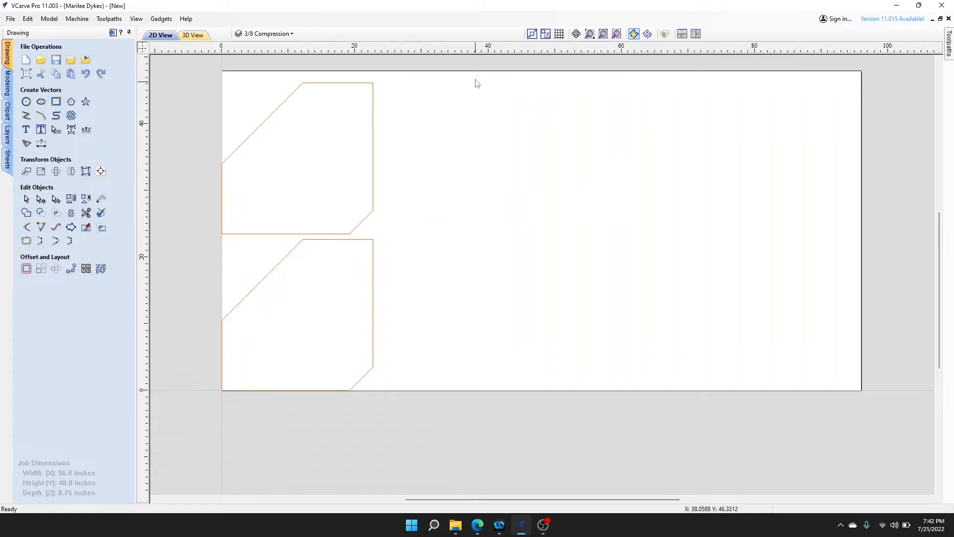
Step: Move both panel outlines together along the sheet until their left edges sit at about X 48 inches
{"action": "left_click_drag", "start_coordinate": [474, 77], "coordinate": [212, 392]}
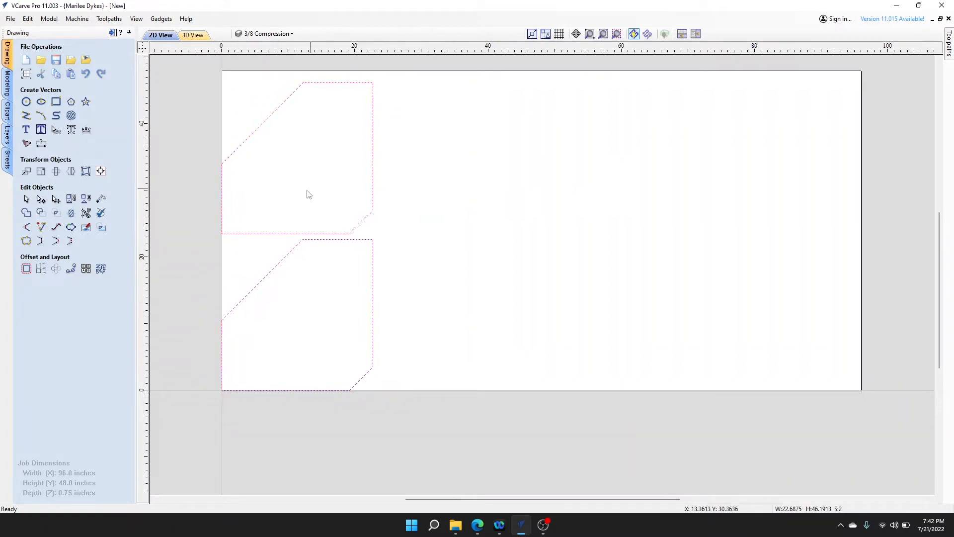
{"action": "key", "text": "Right"}
{"action": "key", "text": "Right"}
{"action": "key", "text": "Right"}
{"action": "key", "text": "Right"}
{"action": "key", "text": "Right"}
{"action": "key", "text": "Right"}
{"action": "key", "text": "Right"}
{"action": "key", "text": "Right"}
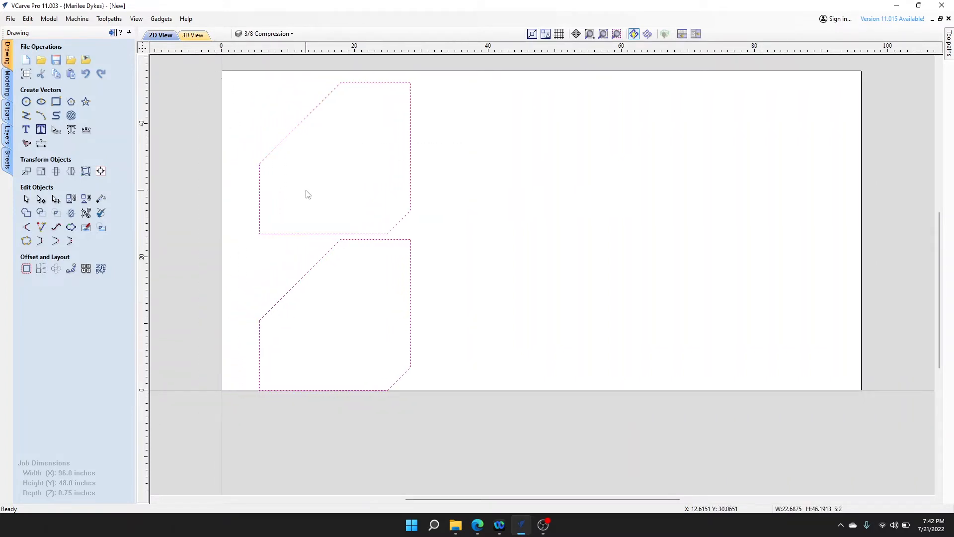
{"action": "key", "text": "Right"}
{"action": "key", "text": "Right"}
{"action": "key", "text": "Right"}
{"action": "key", "text": "Right"}
{"action": "key", "text": "Right"}
{"action": "key", "text": "Right"}
{"action": "key", "text": "Right"}
{"action": "key", "text": "Right"}
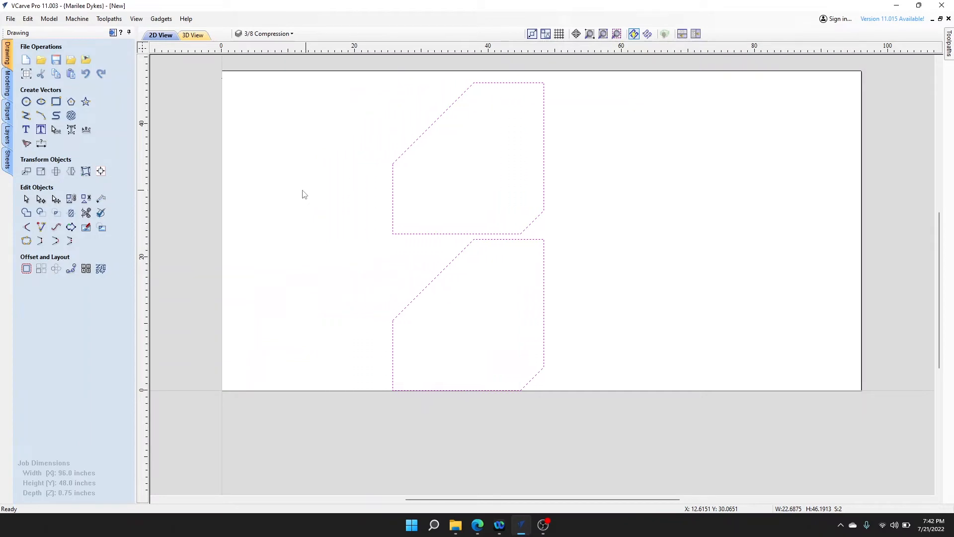
{"action": "key", "text": "Right"}
{"action": "key", "text": "Right"}
{"action": "key", "text": "Right"}
{"action": "key", "text": "Right"}
{"action": "key", "text": "Right"}
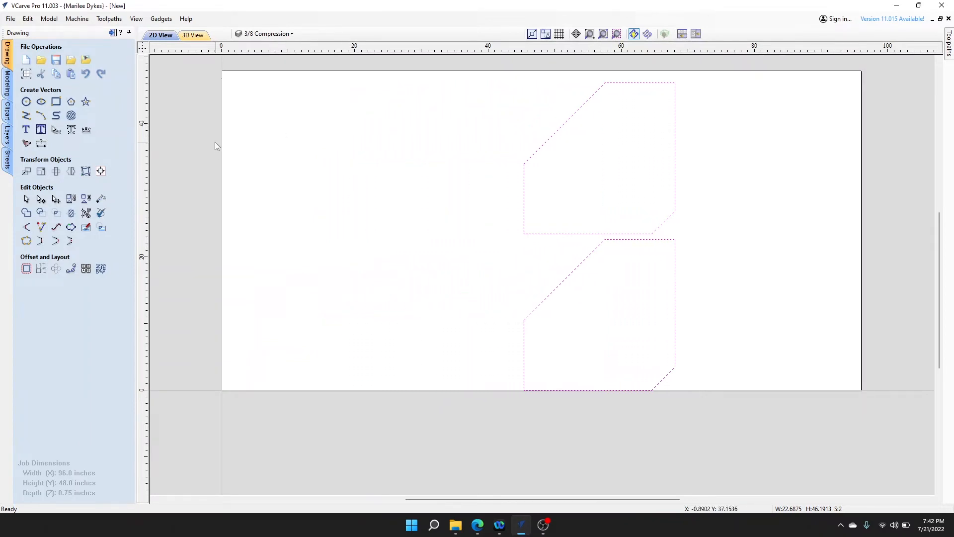
{"action": "left_click", "coordinate": [382, 179]}
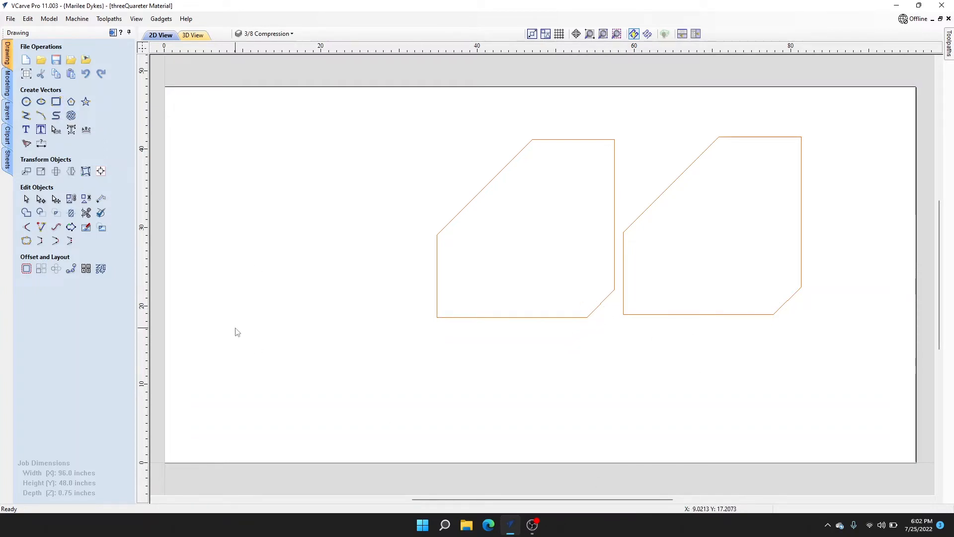
Step: Create a square-cornered rectangle 36 inches wide and 3.5 inches high, anchored by its lower-left corner at X 0, Y 0
{"action": "left_click", "coordinate": [56, 102]}
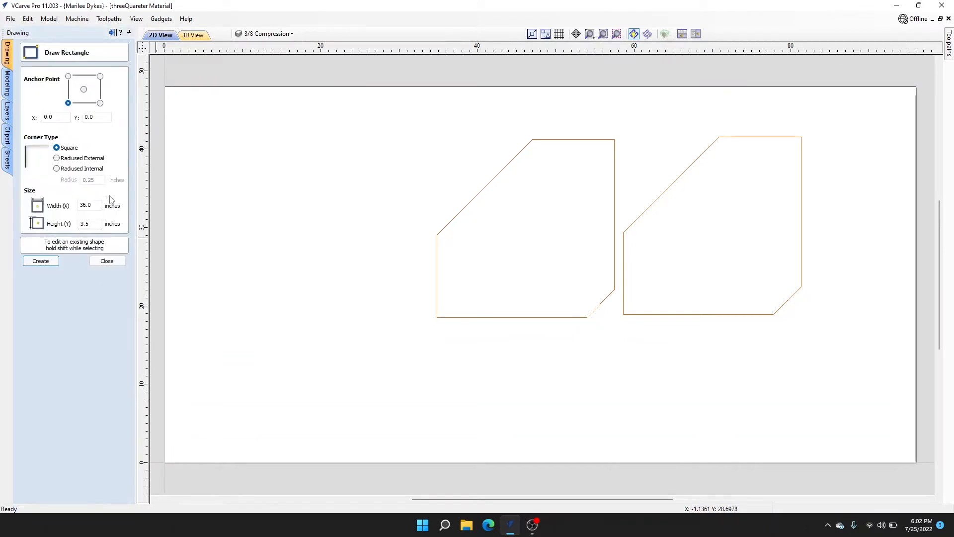
{"action": "left_click", "coordinate": [43, 262]}
{"action": "scroll", "coordinate": [290, 424], "scroll_direction": "down", "scroll_amount": 1}
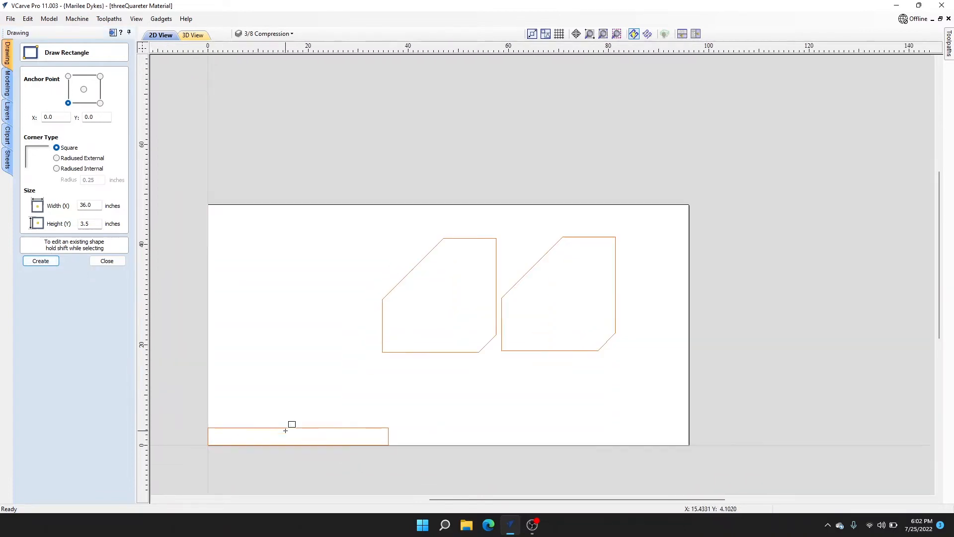
{"action": "scroll", "coordinate": [285, 428], "scroll_direction": "up", "scroll_amount": 3}
{"action": "left_click", "coordinate": [108, 262]}
Step: Nudge the 36 x 3.5 inch rectangle up and right by about 0.26 inches, away from the sheet's edges
{"action": "mouse_move", "coordinate": [647, 388]}
{"action": "left_mouse_down"}
{"action": "mouse_move", "coordinate": [636, 415]}
{"action": "mouse_move", "coordinate": [499, 440]}
{"action": "left_mouse_up"}
{"action": "key", "text": "Up"}
{"action": "key", "text": "Right"}
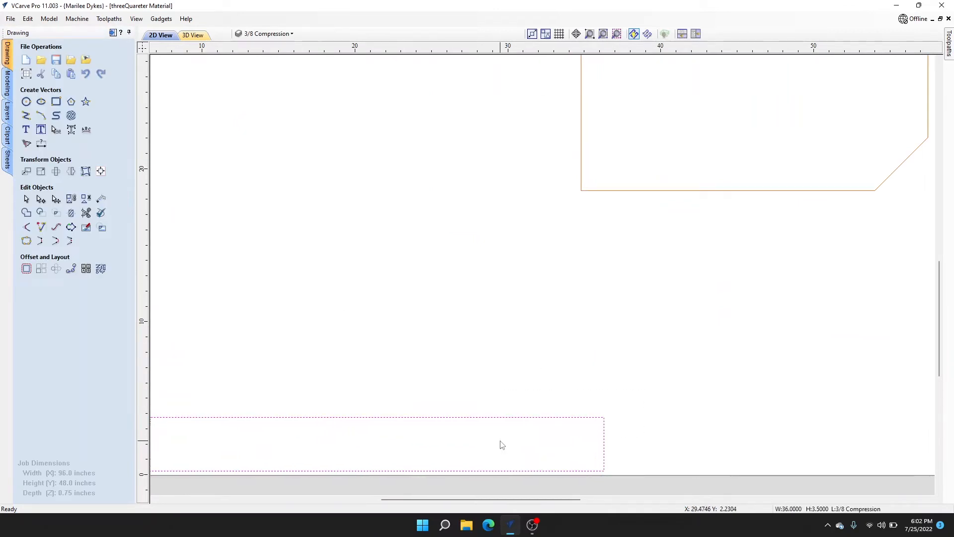
{"action": "scroll", "coordinate": [502, 444], "scroll_direction": "down", "scroll_amount": 2}
{"action": "scroll", "coordinate": [482, 441], "scroll_direction": "up", "scroll_amount": 1}
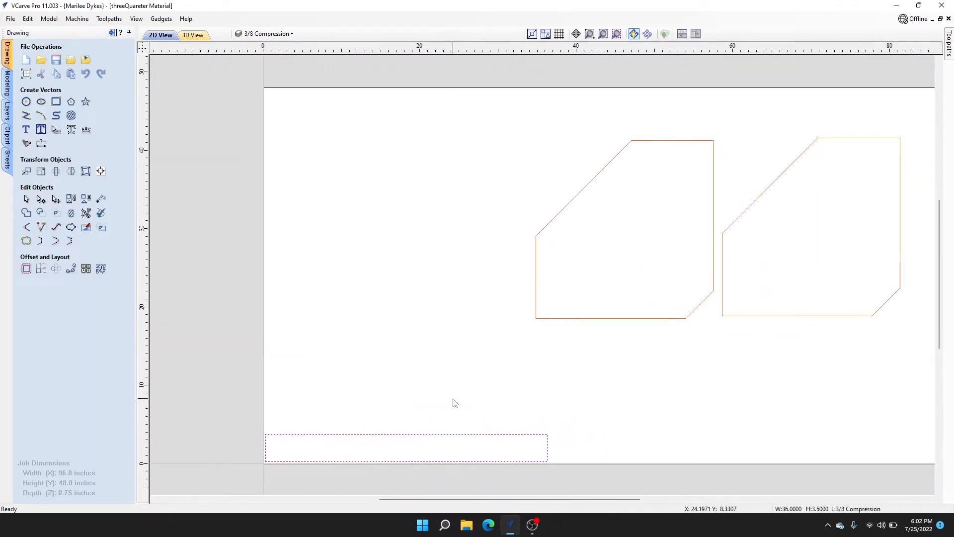
{"action": "key", "text": "Escape"}
{"action": "scroll", "coordinate": [434, 454], "scroll_direction": "up", "scroll_amount": 2}
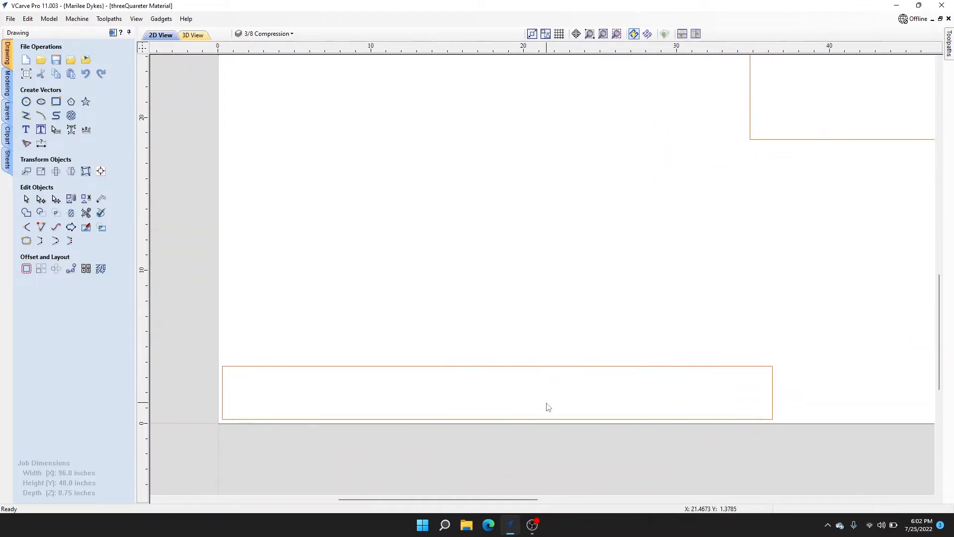
Step: Select the rectangle and examine whether its outline is a single closed vector
{"action": "right_click", "coordinate": [577, 343]}
{"action": "mouse_move", "coordinate": [547, 333]}
{"action": "middle_mouse_down"}
{"action": "mouse_move", "coordinate": [473, 321]}
{"action": "mouse_move", "coordinate": [538, 324]}
{"action": "middle_mouse_up"}
{"action": "left_click_drag", "start_coordinate": [511, 333], "coordinate": [500, 371]}
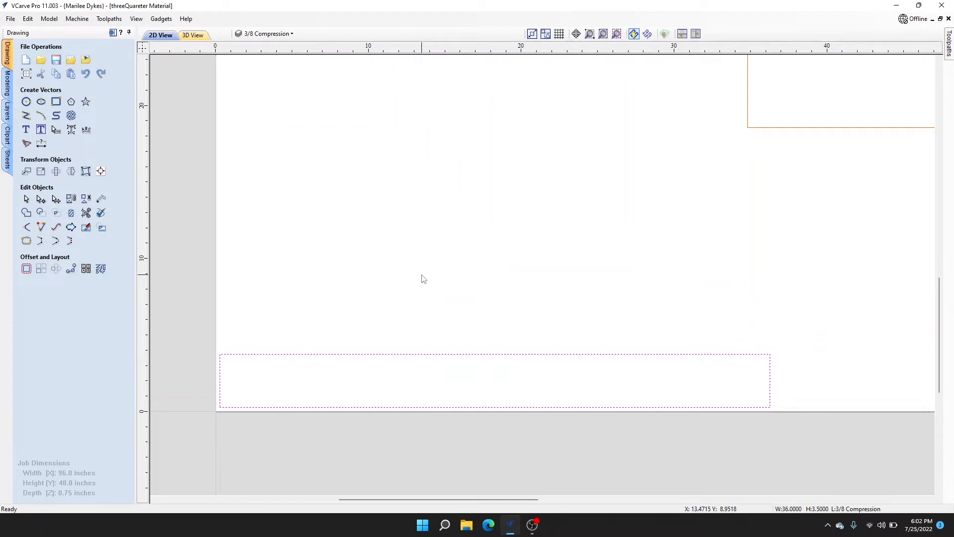
{"action": "left_click", "coordinate": [415, 302]}
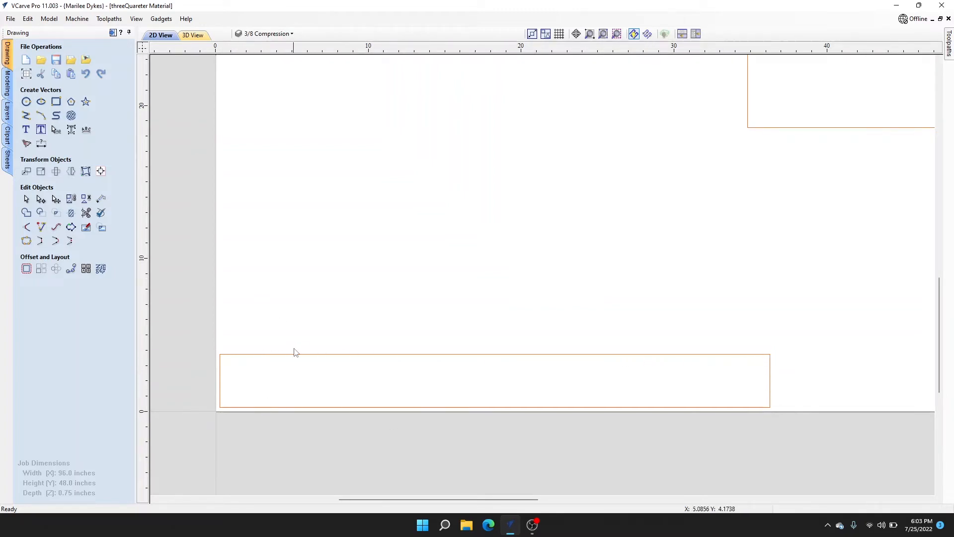
{"action": "left_click_drag", "start_coordinate": [318, 341], "coordinate": [300, 377]}
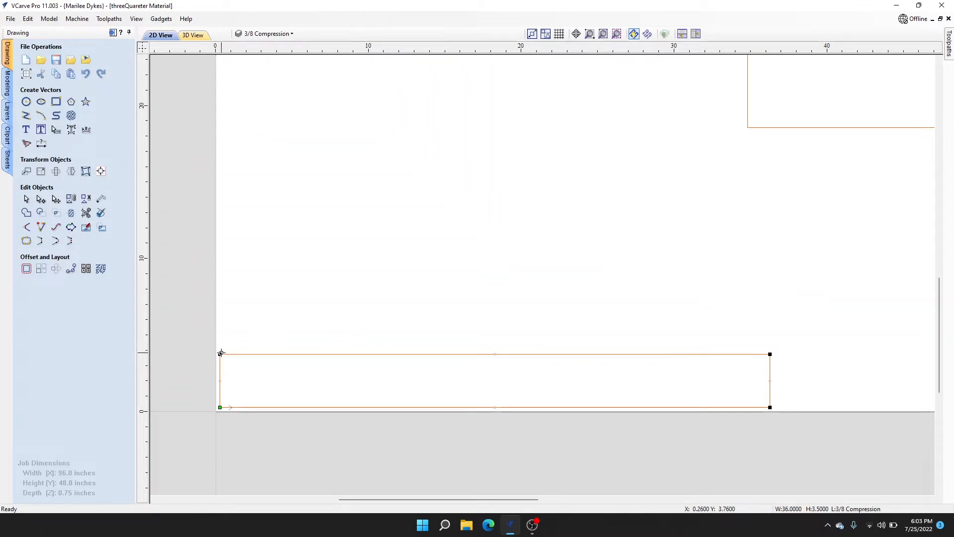
Step: Select the rectangle's edges individually and examine whether its sides are separate, unjoined line vectors
{"action": "left_click", "coordinate": [221, 405]}
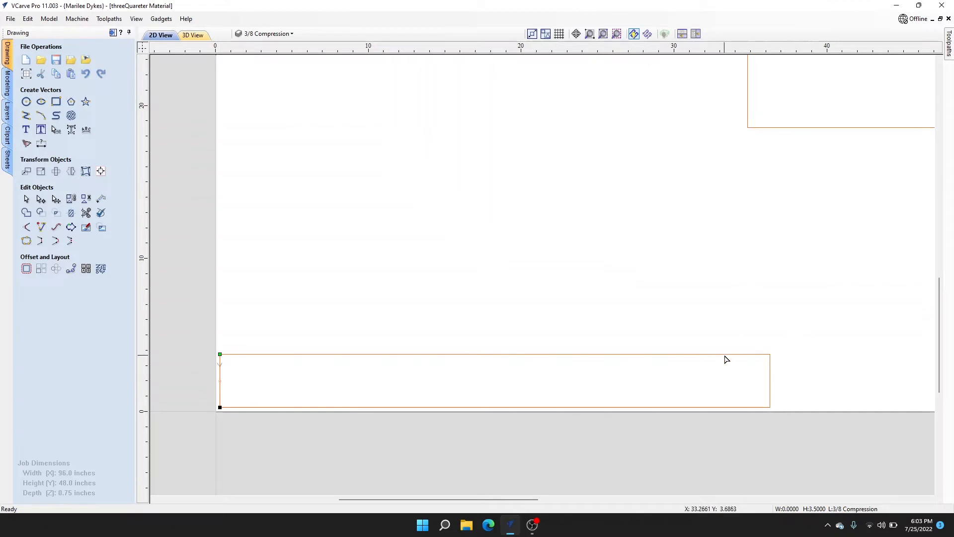
{"action": "left_click", "coordinate": [724, 355], "text": "shift"}
{"action": "left_click", "coordinate": [771, 356]}
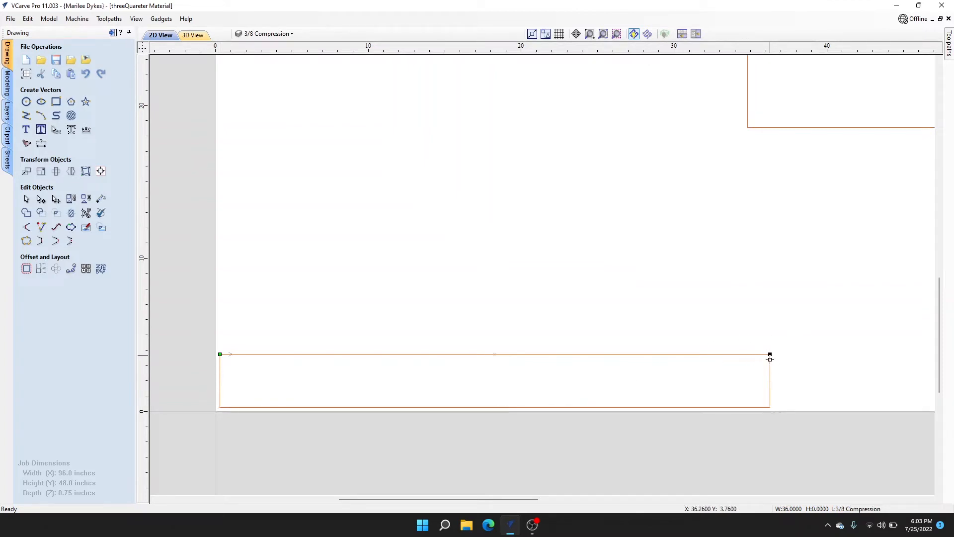
{"action": "left_click", "coordinate": [763, 407], "text": "shift"}
{"action": "left_click", "coordinate": [461, 297]}
{"action": "left_click", "coordinate": [441, 398]}
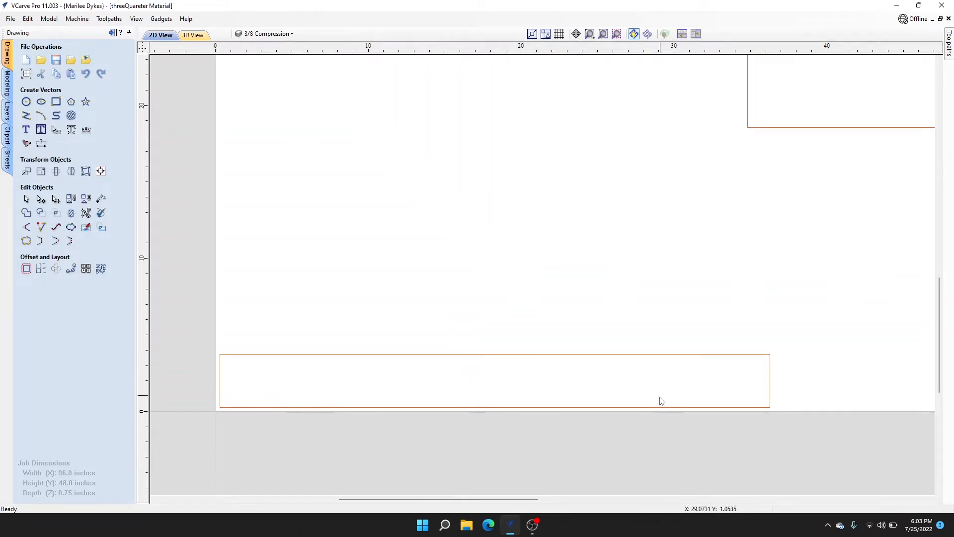
{"action": "left_click_drag", "start_coordinate": [717, 421], "coordinate": [714, 422]}
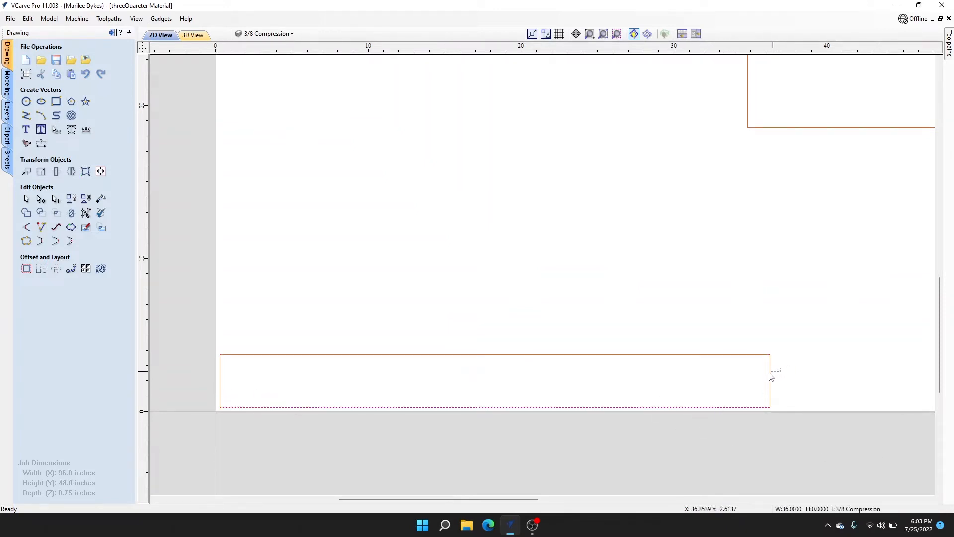
{"action": "left_click", "coordinate": [681, 315]}
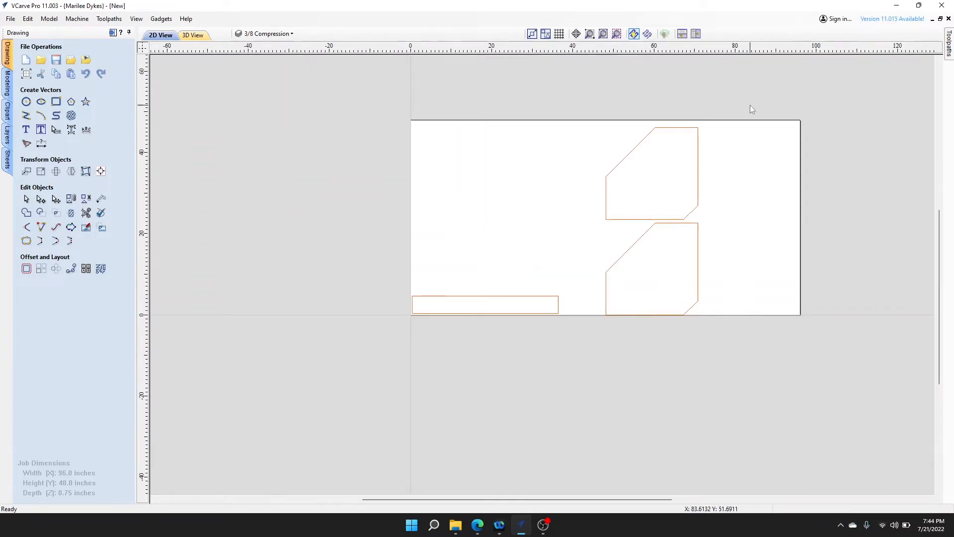
Step: Move the upper panel outline to the sheet's left edge, placing it just above the long rectangle
{"action": "left_click_drag", "start_coordinate": [749, 105], "coordinate": [583, 222]}
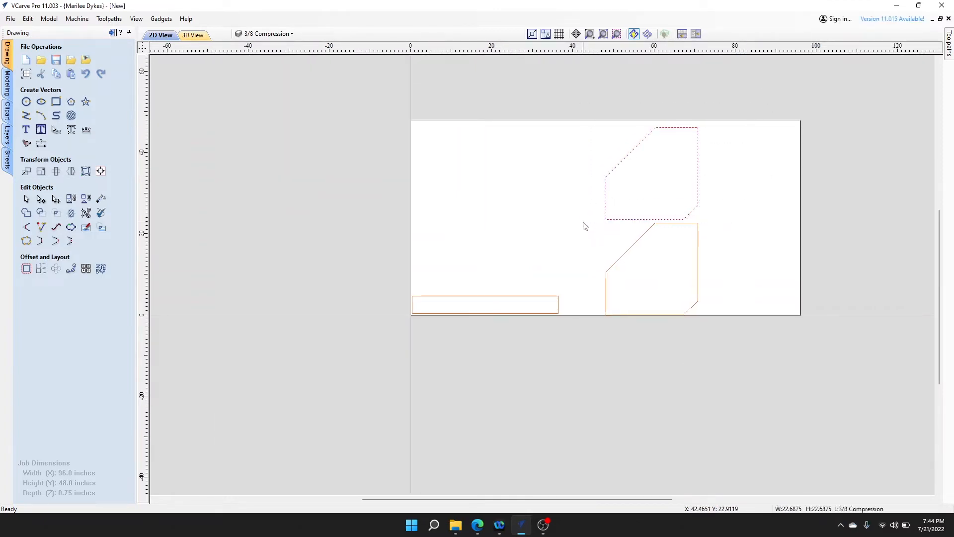
{"action": "scroll", "coordinate": [659, 223], "scroll_direction": "up", "scroll_amount": 3}
{"action": "scroll", "coordinate": [661, 225], "scroll_direction": "down", "scroll_amount": 1}
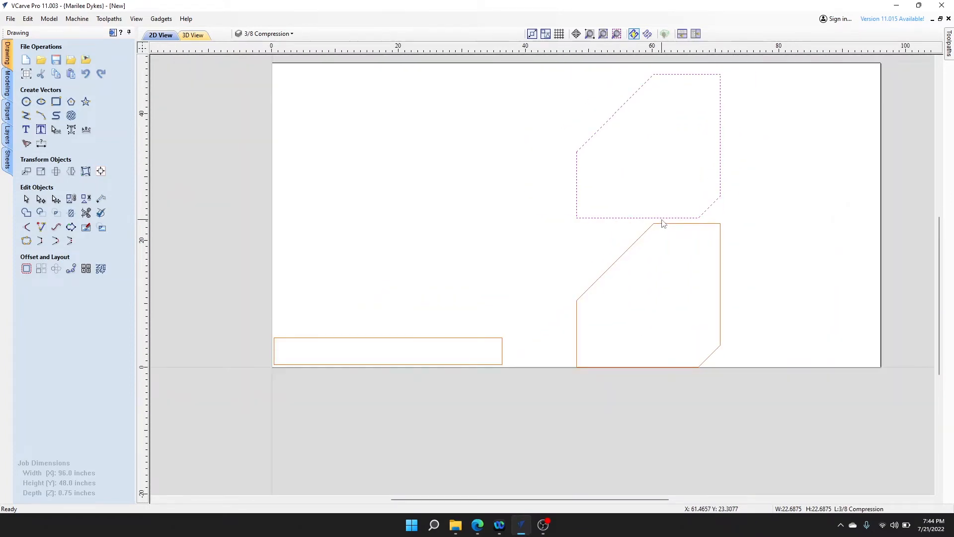
{"action": "key", "text": "Left"}
{"action": "key", "text": "Left"}
{"action": "key", "text": "Left"}
{"action": "key", "text": "Left"}
{"action": "key", "text": "Left"}
{"action": "key", "text": "Left"}
{"action": "key", "text": "Left"}
{"action": "key", "text": "Left"}
{"action": "key", "text": "Left"}
{"action": "key", "text": "Left"}
{"action": "key", "text": "Left"}
{"action": "key", "text": "Left"}
{"action": "key", "text": "Left"}
{"action": "key", "text": "Left"}
{"action": "key", "text": "Left"}
{"action": "key", "text": "Left"}
{"action": "key", "text": "Left"}
{"action": "key", "text": "Left"}
{"action": "key", "text": "Left"}
{"action": "key", "text": "Left"}
{"action": "key", "text": "Left"}
{"action": "key", "text": "Left"}
{"action": "key", "text": "Left"}
{"action": "key", "text": "Left"}
{"action": "key", "text": "Down"}
{"action": "key", "text": "Down"}
{"action": "key", "text": "Down"}
{"action": "key", "text": "Down"}
{"action": "key", "text": "Down"}
{"action": "key", "text": "Down"}
{"action": "key", "text": "Down"}
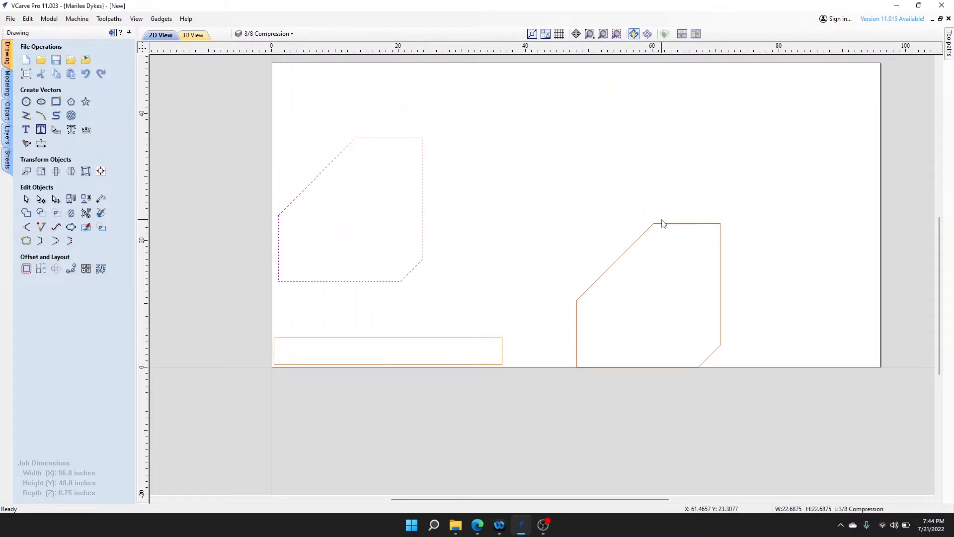
{"action": "key", "text": "Down"}
{"action": "key", "text": "Down"}
{"action": "key", "text": "Down"}
{"action": "key", "text": "Down"}
{"action": "key", "text": "Down"}
{"action": "key", "text": "Down"}
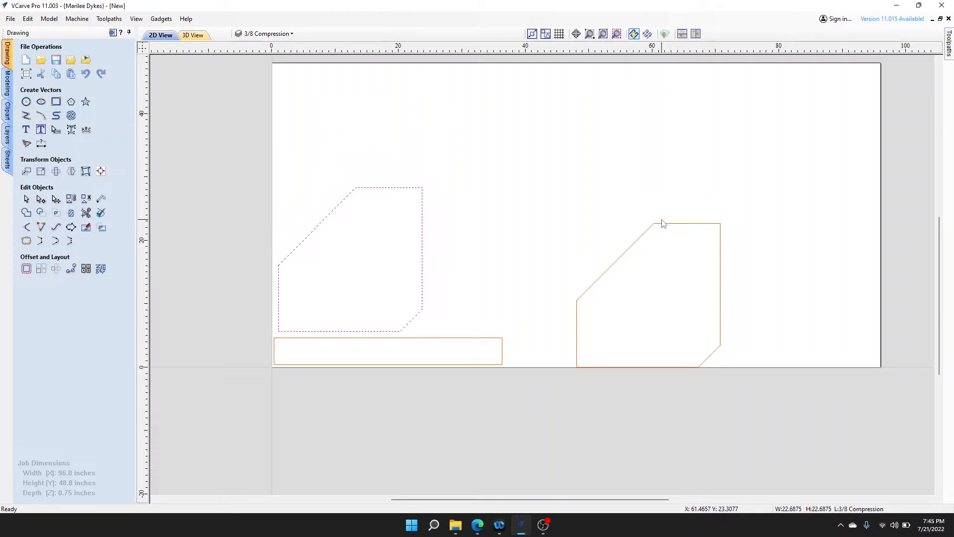
Step: Move the remaining panel outline beside the first one, with its left edge at about X 25 and its base just above the rectangle
{"action": "left_click_drag", "start_coordinate": [816, 180], "coordinate": [557, 423]}
{"action": "key", "text": "Up"}
{"action": "key", "text": "Up"}
{"action": "key", "text": "Up"}
{"action": "key", "text": "Up"}
{"action": "key", "text": "Up"}
{"action": "key", "text": "Up"}
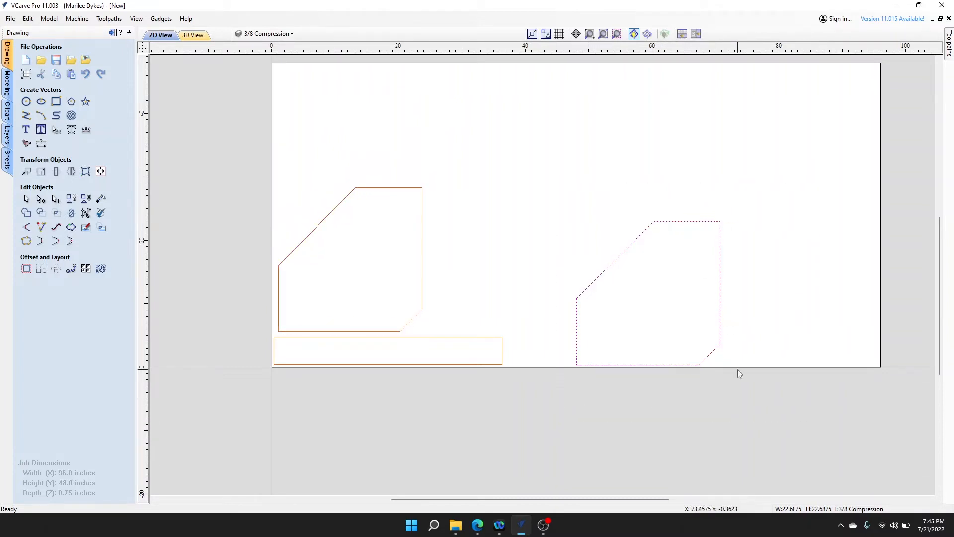
{"action": "key", "text": "Up"}
{"action": "key", "text": "Up"}
{"action": "key", "text": "Up"}
{"action": "key", "text": "Up"}
{"action": "key", "text": "Up"}
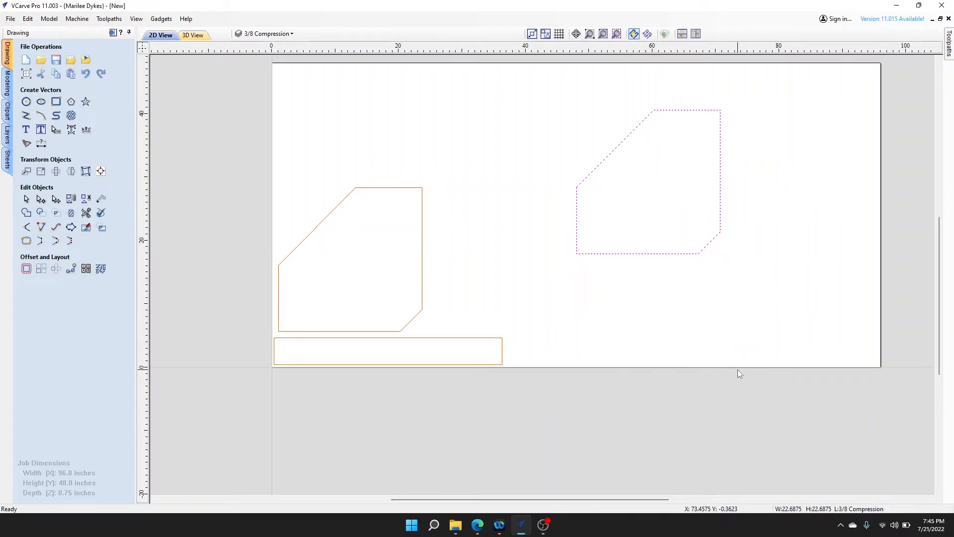
{"action": "key", "text": "Left"}
{"action": "key", "text": "Left"}
{"action": "key", "text": "Left"}
{"action": "key", "text": "Left"}
{"action": "key", "text": "Left"}
{"action": "key", "text": "Left"}
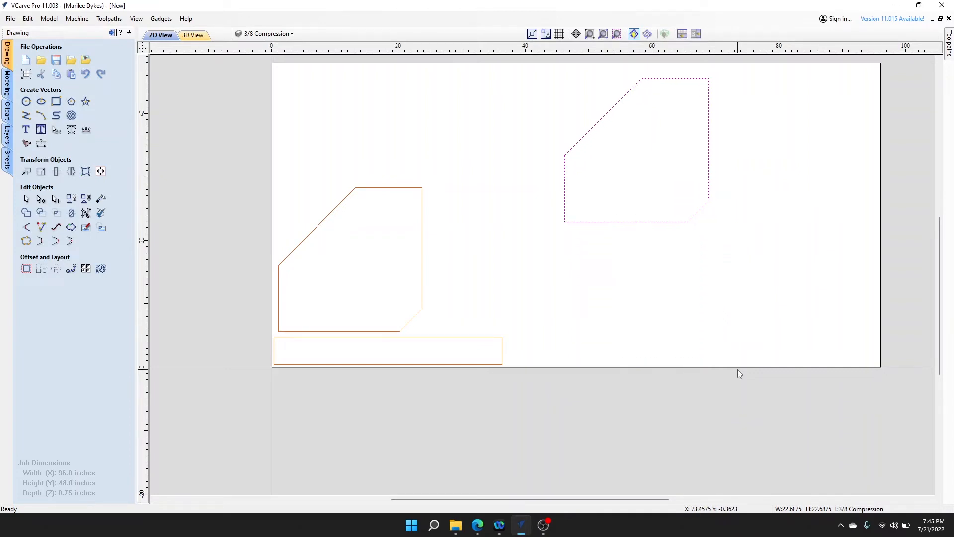
{"action": "key", "text": "Left"}
{"action": "key", "text": "Left"}
{"action": "key", "text": "Left"}
{"action": "key", "text": "Left"}
{"action": "key", "text": "Left"}
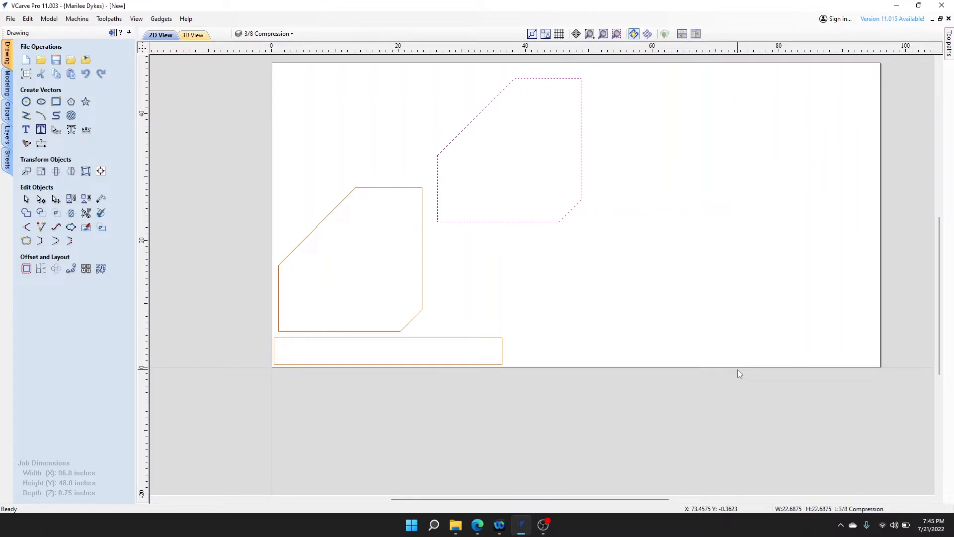
{"action": "key", "text": "Down"}
{"action": "key", "text": "Down"}
{"action": "key", "text": "Down"}
{"action": "key", "text": "Down"}
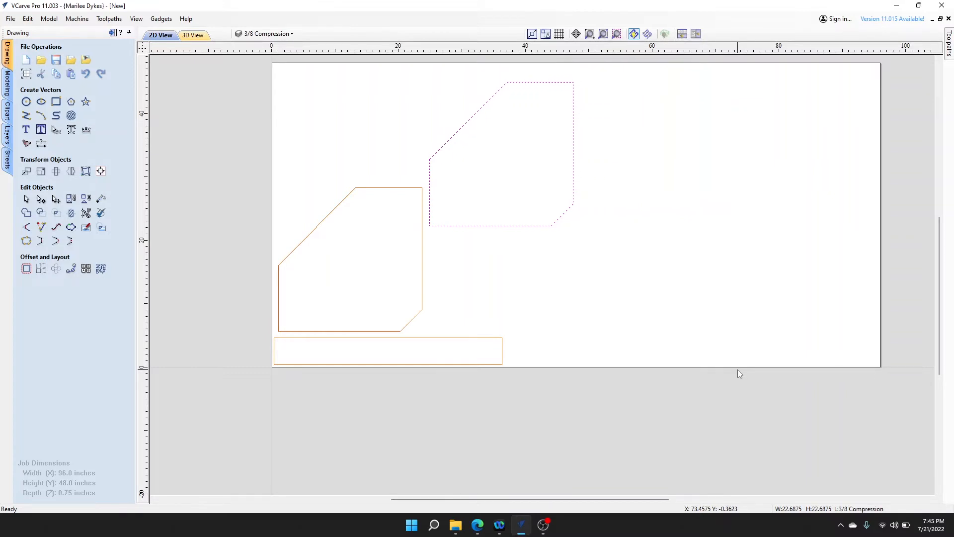
{"action": "key", "text": "Down"}
{"action": "key", "text": "Down"}
{"action": "key", "text": "Down"}
{"action": "key", "text": "Down"}
{"action": "key", "text": "Down"}
{"action": "key", "text": "Down"}
{"action": "key", "text": "Down"}
{"action": "key", "text": "Down"}
{"action": "key", "text": "Down"}
{"action": "key", "text": "Down"}
{"action": "key", "text": "Down"}
{"action": "key", "text": "Down"}
{"action": "key", "text": "Down"}
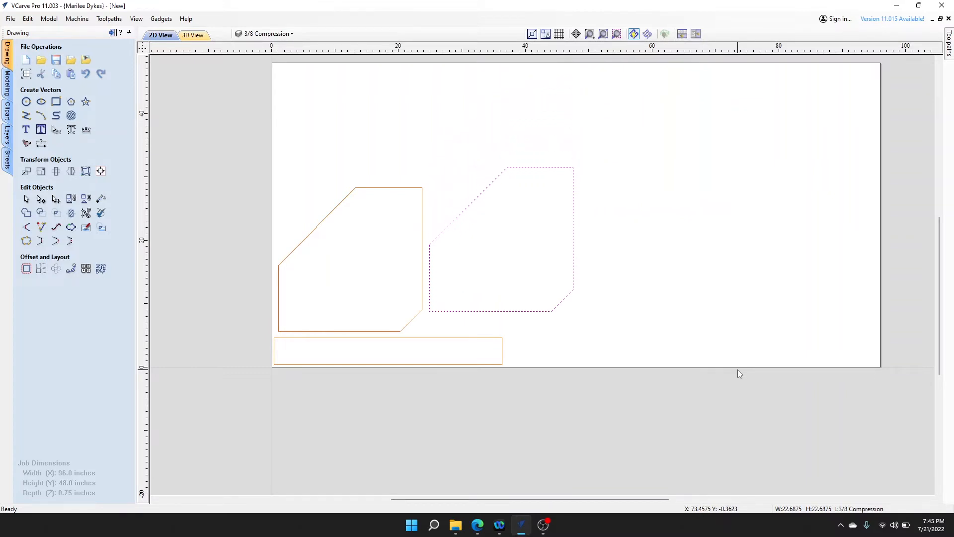
{"action": "key", "text": "Down"}
{"action": "left_click", "coordinate": [681, 184]}
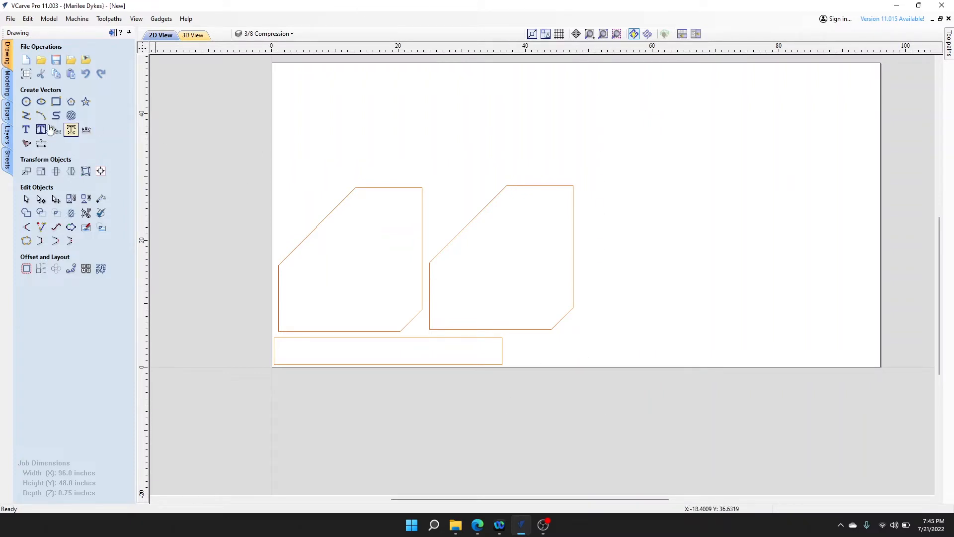
Step: Draw a polyline cut-off around the parts, 52 inches along from the sheet's left edge at about Y 31.85, then down to its bottom edge
{"action": "left_click", "coordinate": [26, 115]}
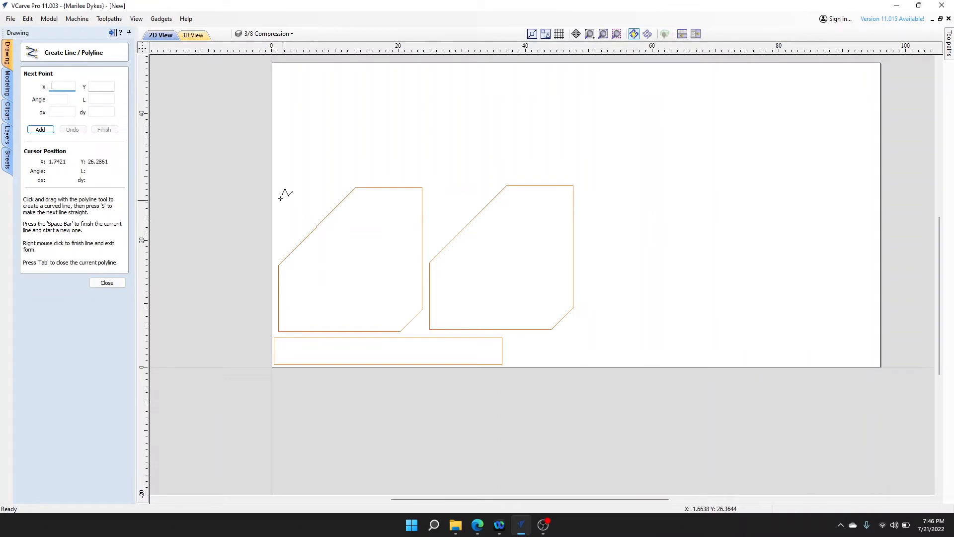
{"action": "left_click", "coordinate": [272, 165]}
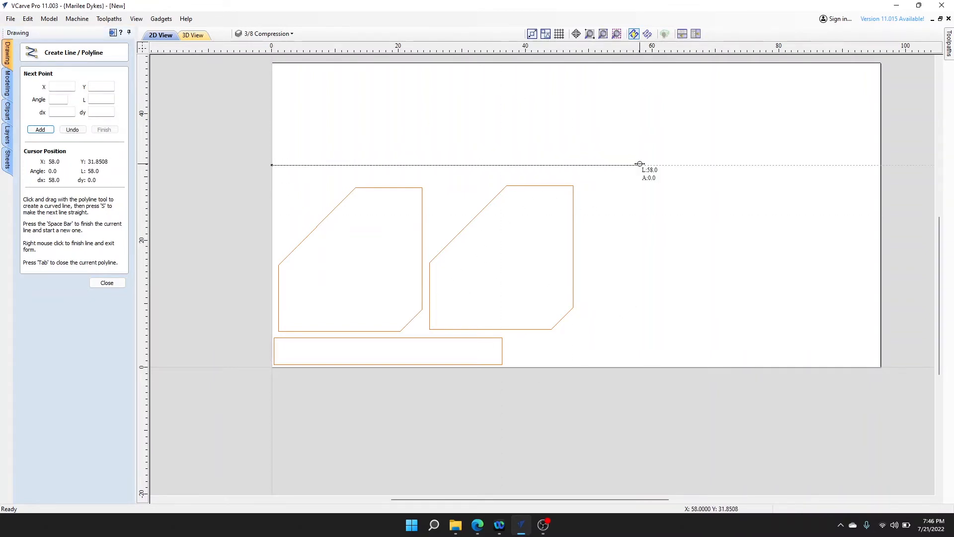
{"action": "left_click", "coordinate": [601, 165]}
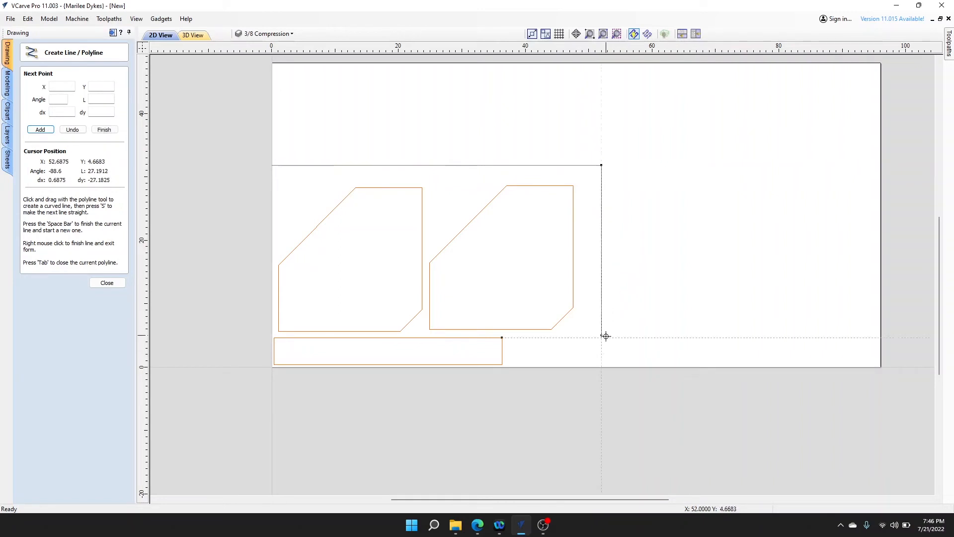
{"action": "left_click", "coordinate": [603, 367]}
{"action": "right_click", "coordinate": [605, 364]}
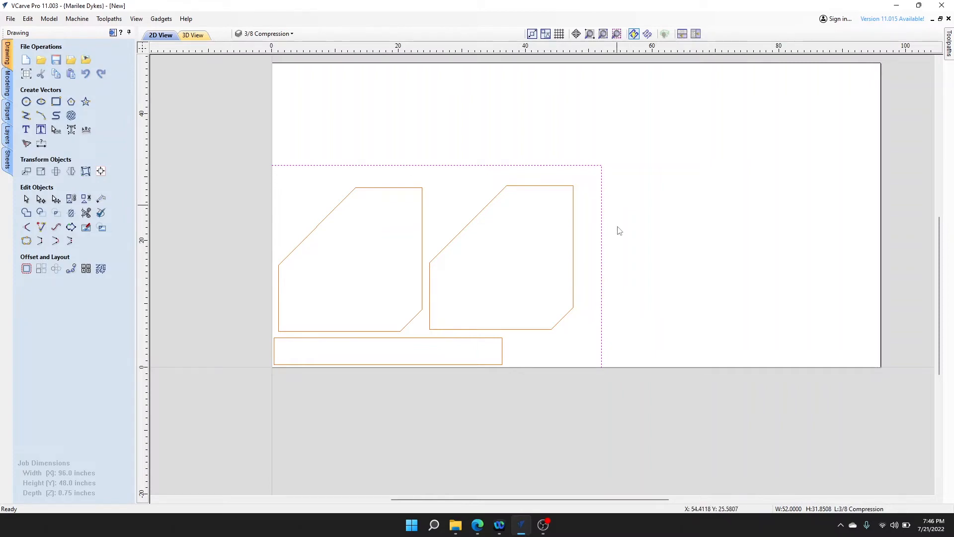
{"action": "left_click", "coordinate": [724, 289]}
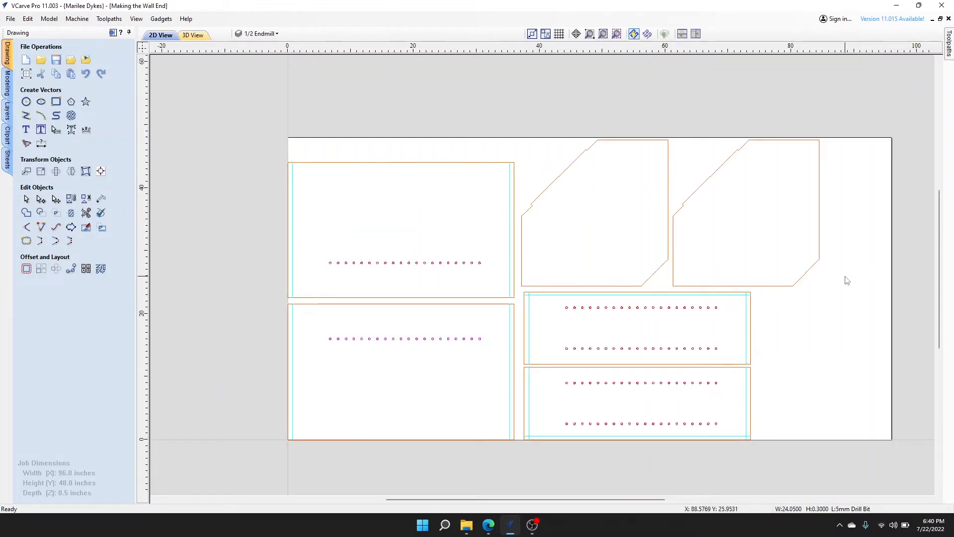
Step: Switch from the drawing tools to the toolpath tools and select the row of holes in the upper of the two large panels
{"action": "middle_click_drag", "start_coordinate": [843, 277], "coordinate": [756, 251]}
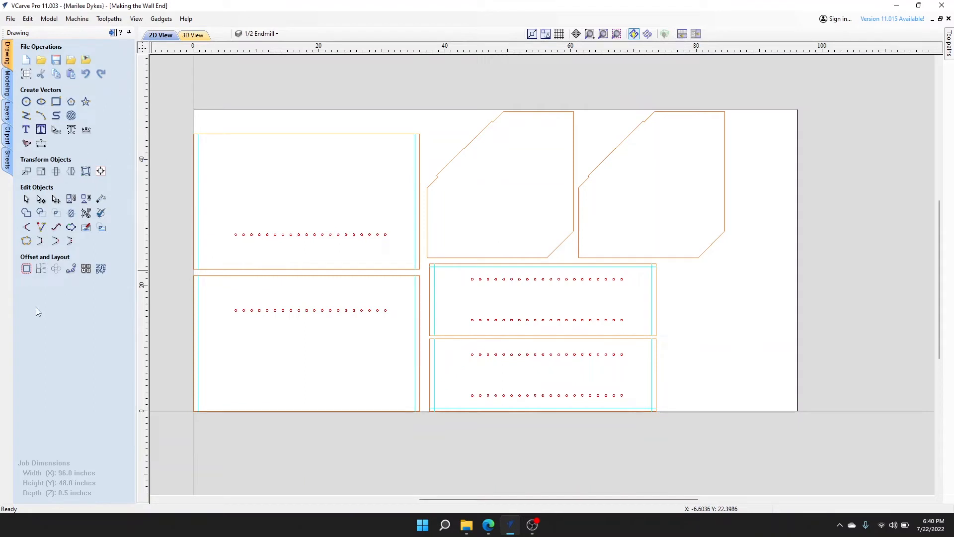
{"action": "left_click", "coordinate": [113, 33]}
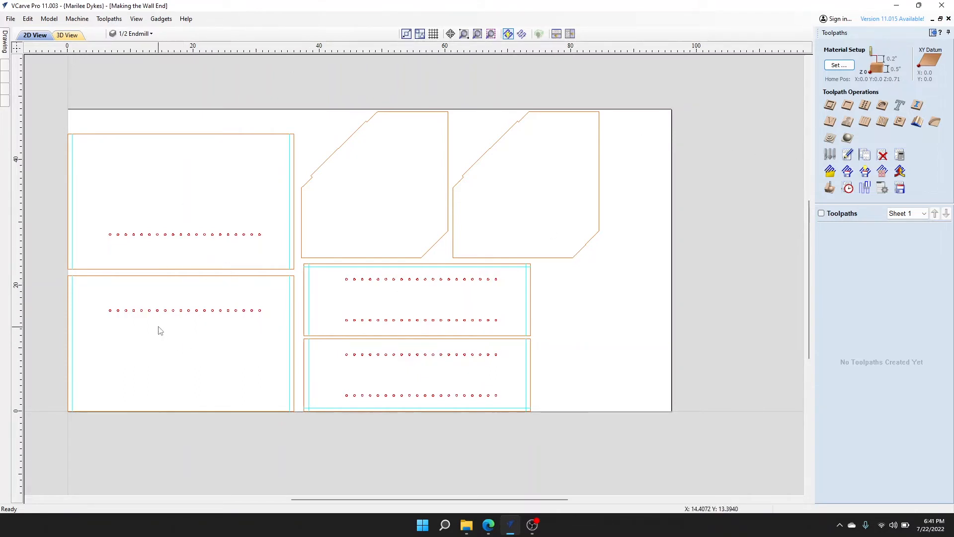
{"action": "scroll", "coordinate": [160, 331], "scroll_direction": "up", "scroll_amount": 5}
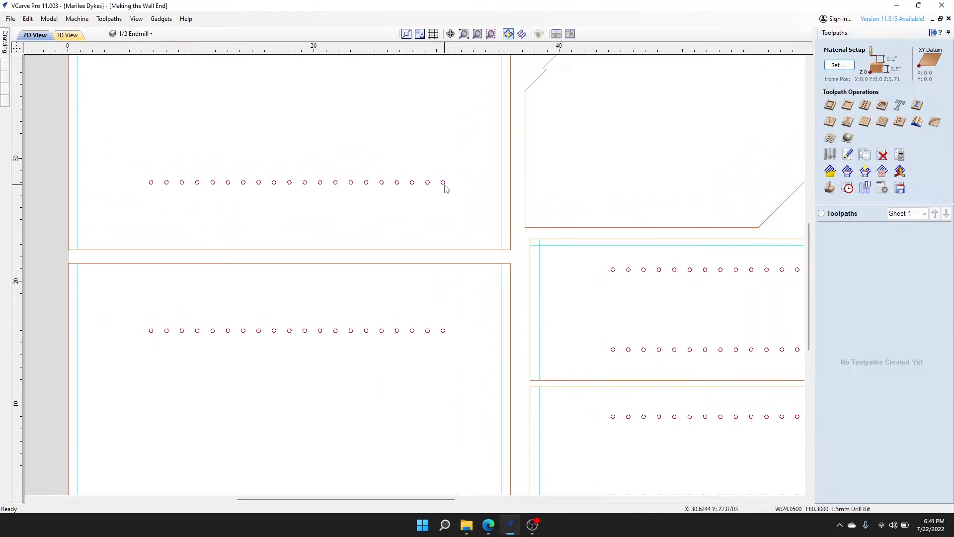
{"action": "left_click", "coordinate": [147, 183]}
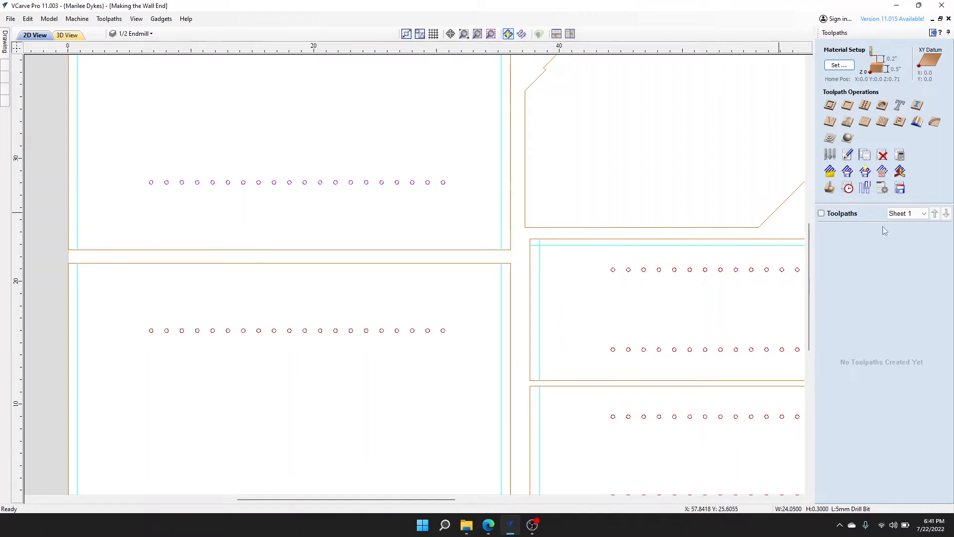
Step: Look over the drilling toolpath settings and the list of available tools in the tool database
{"action": "left_click", "coordinate": [866, 107]}
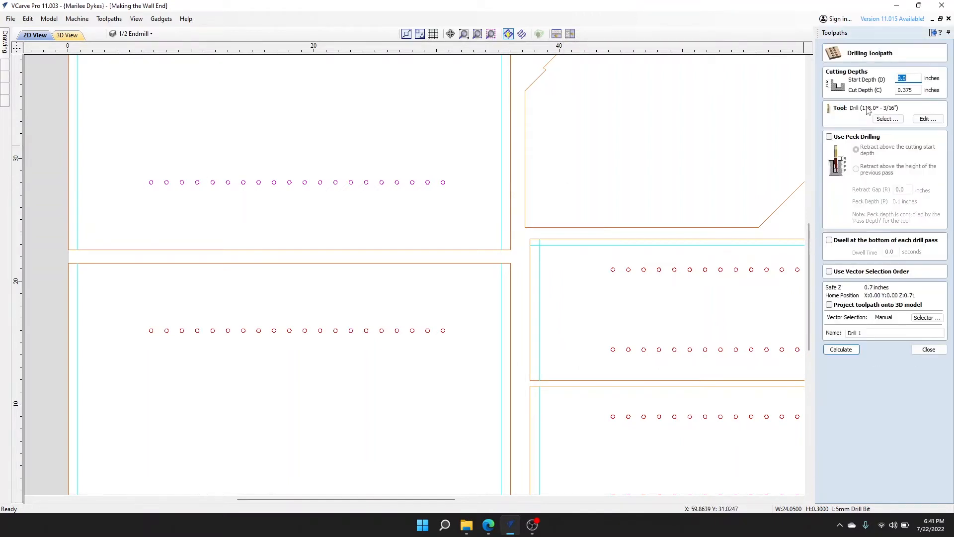
{"action": "left_click", "coordinate": [928, 349]}
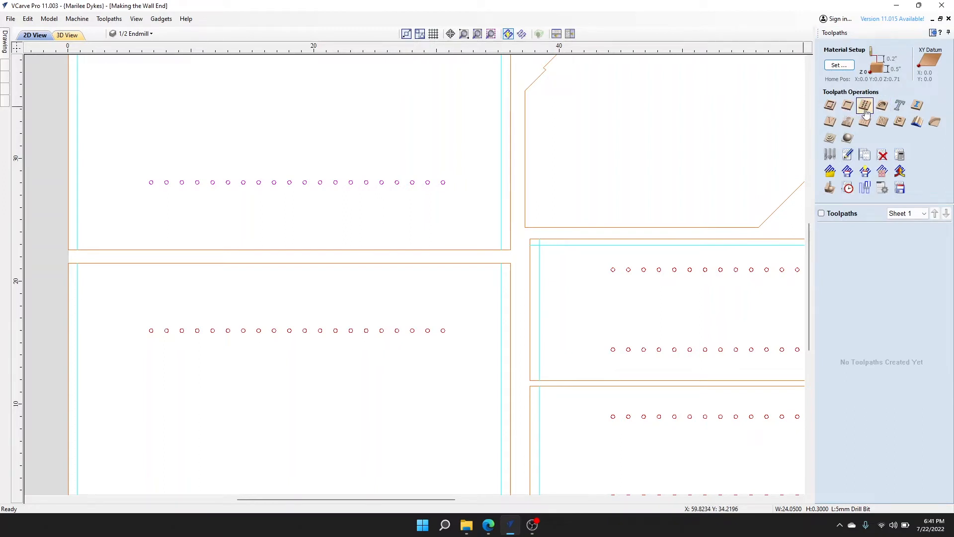
{"action": "left_click", "coordinate": [829, 155]}
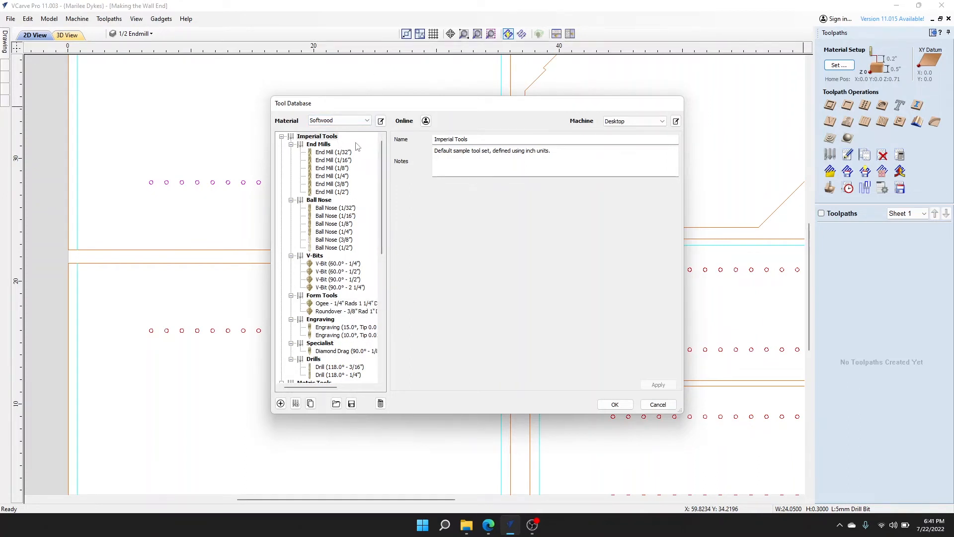
{"action": "left_click", "coordinate": [657, 405]}
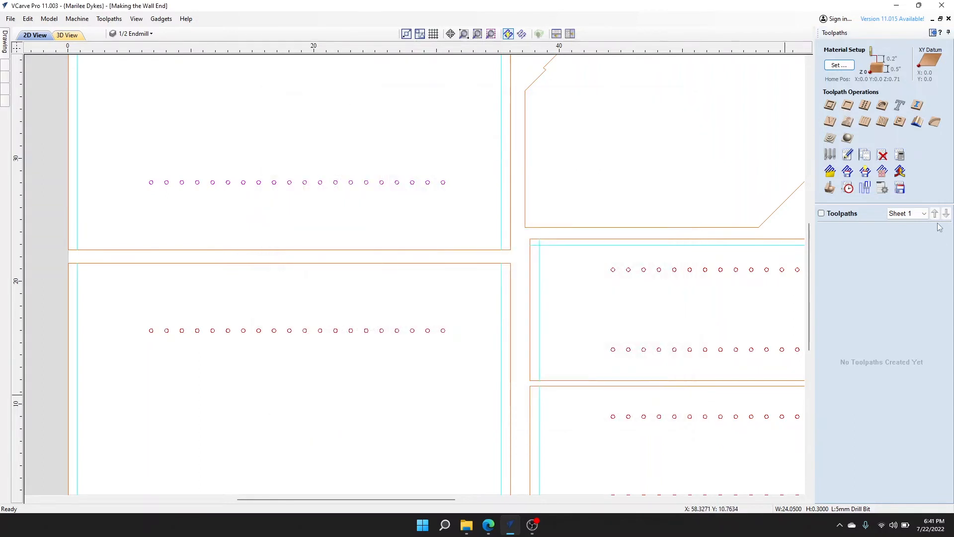
Step: Calculate a 0.375-inch-deep drilling toolpath named R_Back_Drill for the selected row of holes in the upper large panel
{"action": "left_click", "coordinate": [865, 105]}
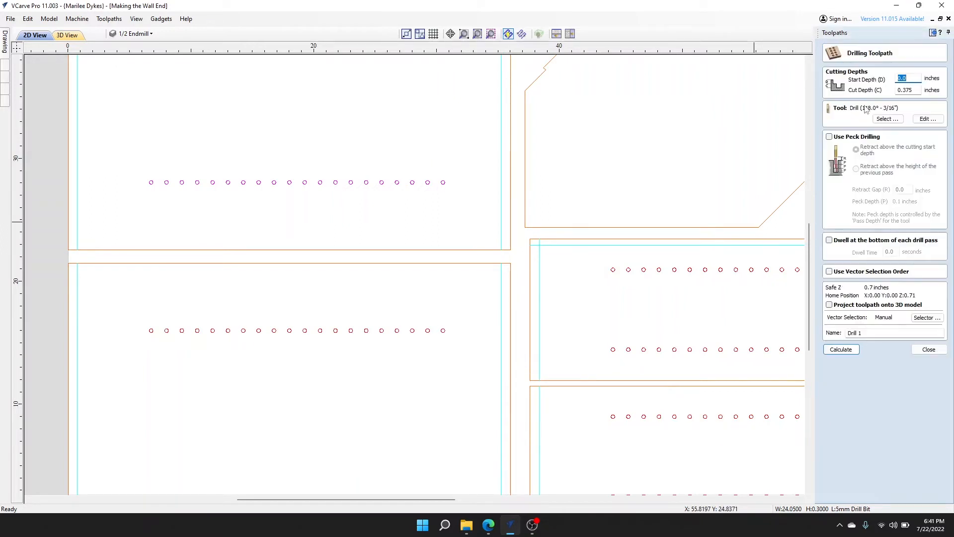
{"action": "left_click", "coordinate": [916, 88]}
{"action": "left_click", "coordinate": [878, 333]}
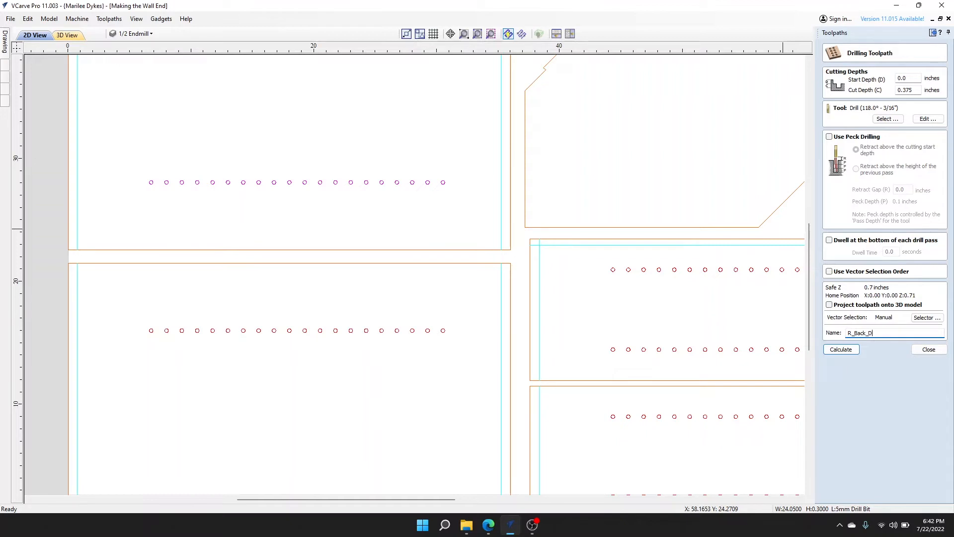
{"action": "type", "text": "ll"}
{"action": "scroll", "coordinate": [389, 292], "scroll_direction": "up", "scroll_amount": 2}
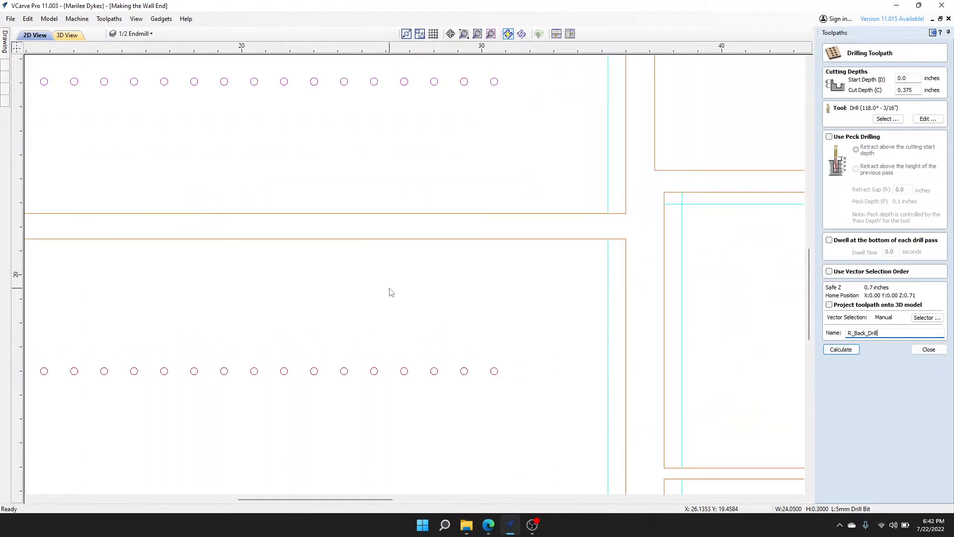
{"action": "scroll", "coordinate": [389, 292], "scroll_direction": "down", "scroll_amount": 2}
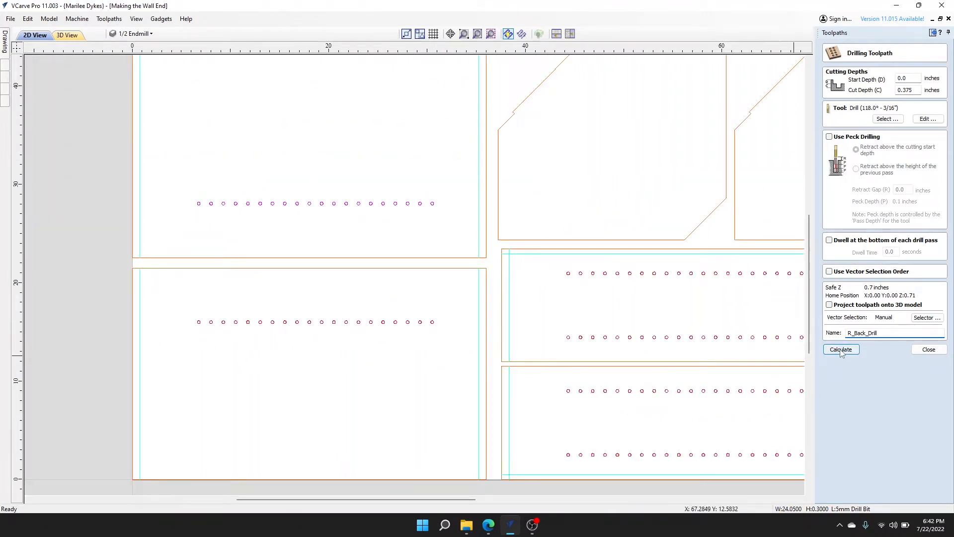
{"action": "left_click", "coordinate": [840, 349]}
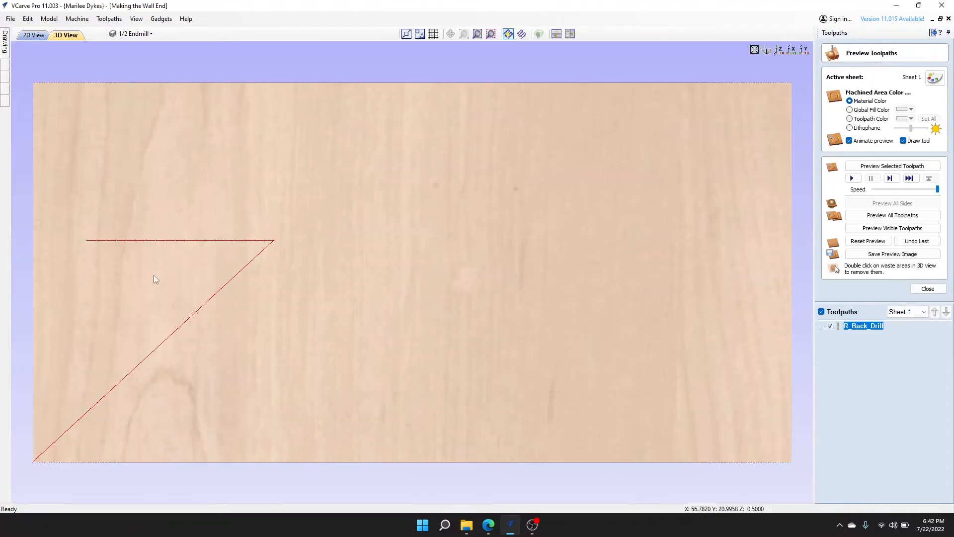
Step: Clear the drilling simulation and preview all toolpaths again, examining the row of holes on the 3D sheet
{"action": "scroll", "coordinate": [80, 257], "scroll_direction": "up", "scroll_amount": 3}
{"action": "middle_click_drag", "start_coordinate": [164, 244], "coordinate": [465, 238]}
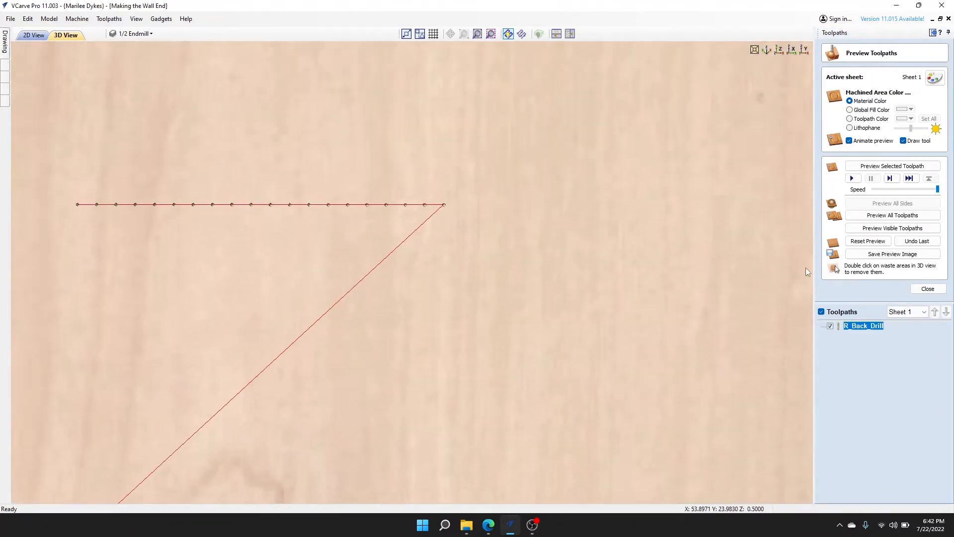
{"action": "left_click", "coordinate": [909, 241]}
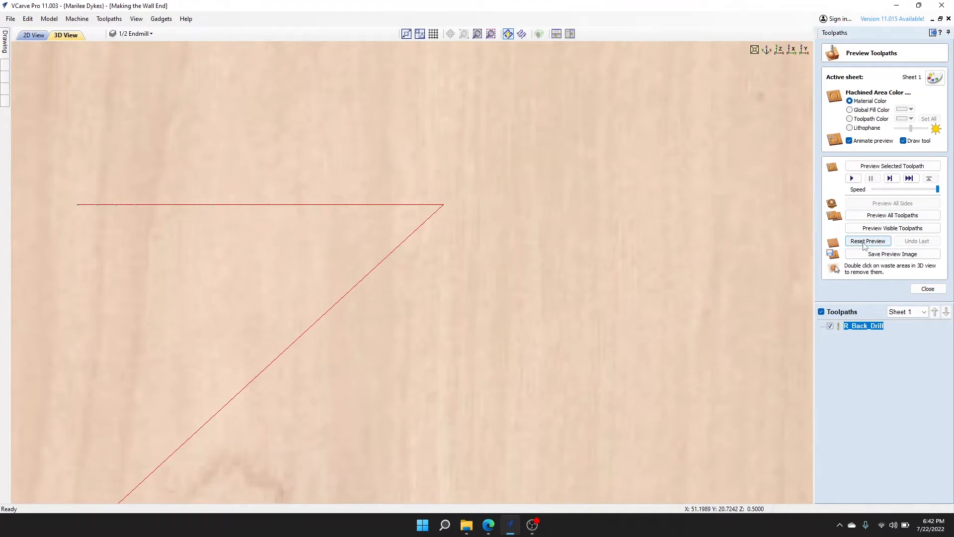
{"action": "middle_click_drag", "start_coordinate": [353, 289], "coordinate": [545, 320]}
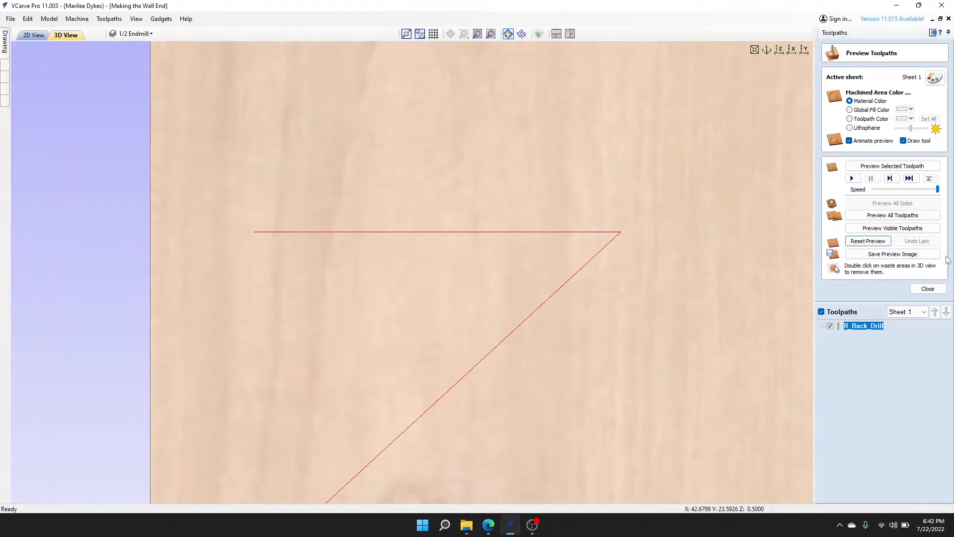
{"action": "left_click", "coordinate": [890, 216]}
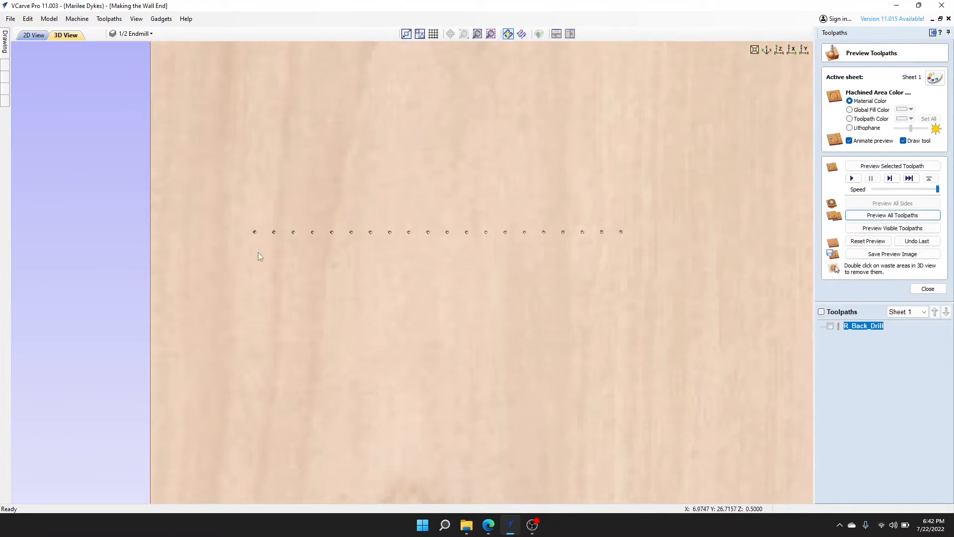
Step: Calculate a drilling toolpath named L_Back_Drill for the row of holes in the lower large panel
{"action": "left_click", "coordinate": [31, 34]}
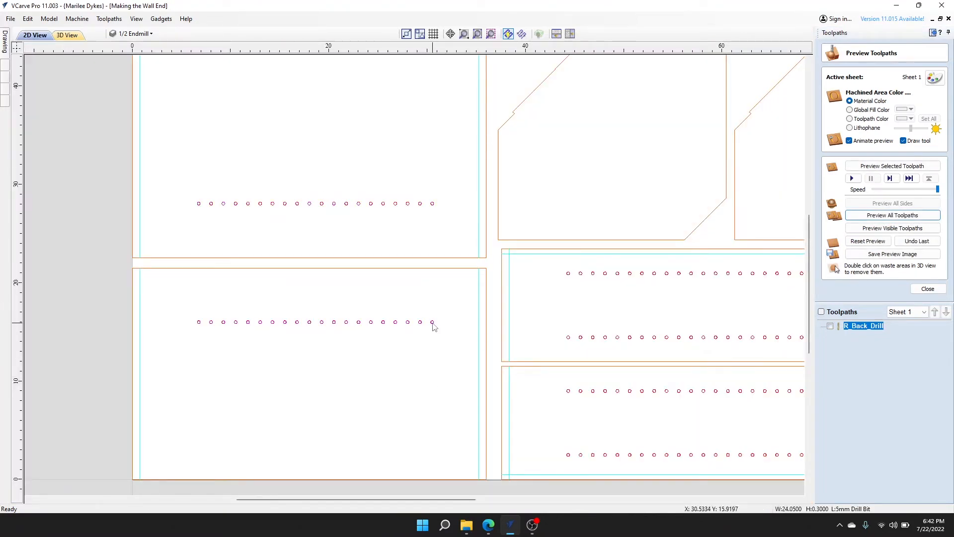
{"action": "left_click", "coordinate": [927, 288]}
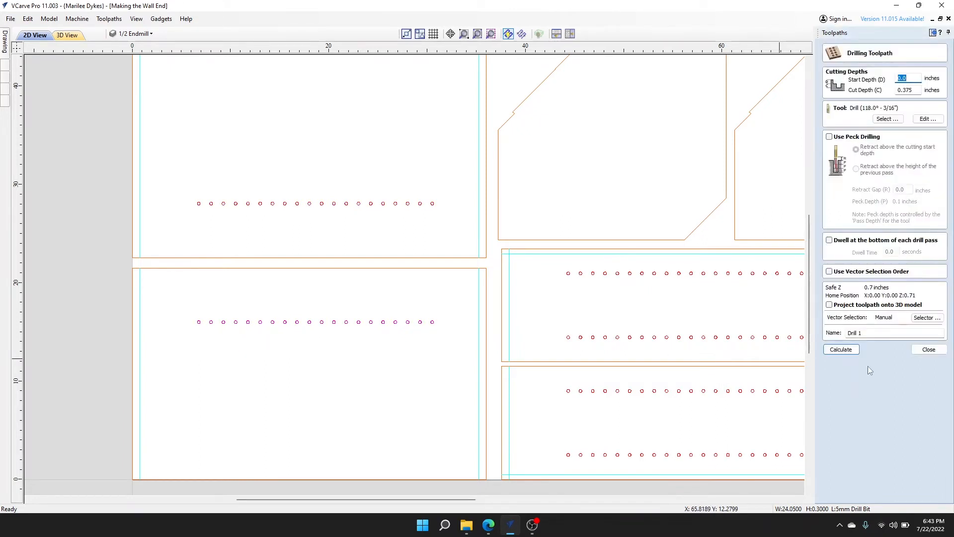
{"action": "left_click_drag", "start_coordinate": [877, 334], "coordinate": [846, 334]}
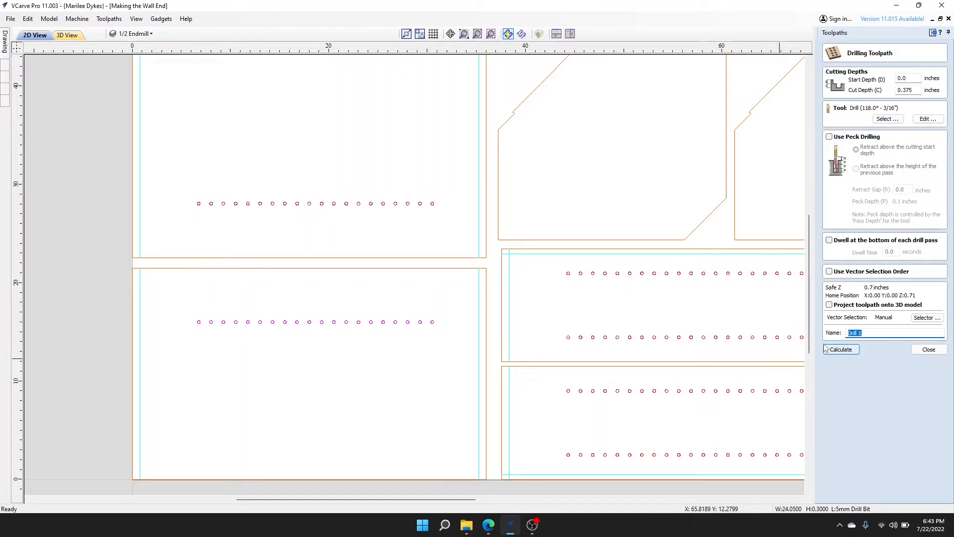
{"action": "type", "text": "L_Back_Dfrill"}
{"action": "left_click", "coordinate": [841, 349]}
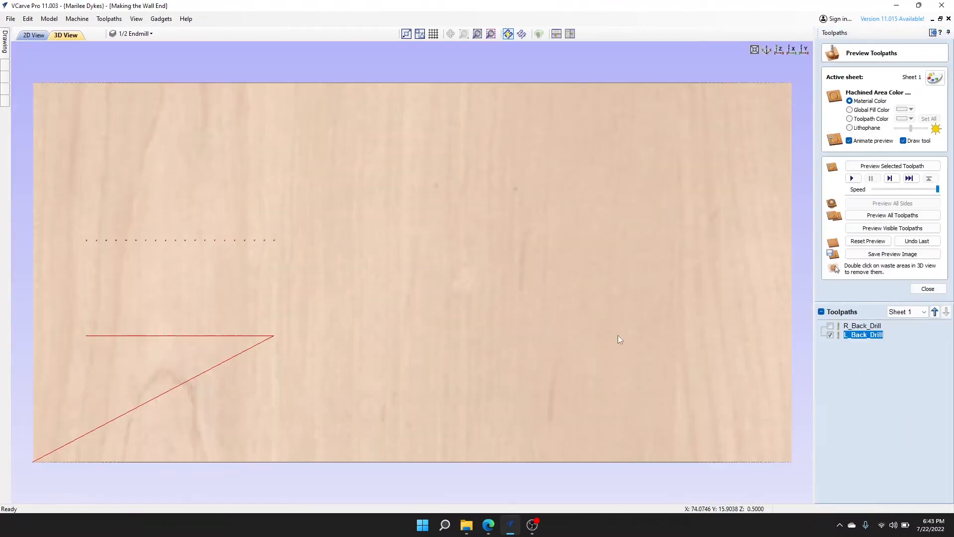
Step: Calculate a drilling toolpath named L_End_Drill for both rows of holes in the upper of the two narrow panels
{"action": "left_click", "coordinate": [34, 36]}
{"action": "scroll", "coordinate": [517, 345], "scroll_direction": "up", "scroll_amount": 3}
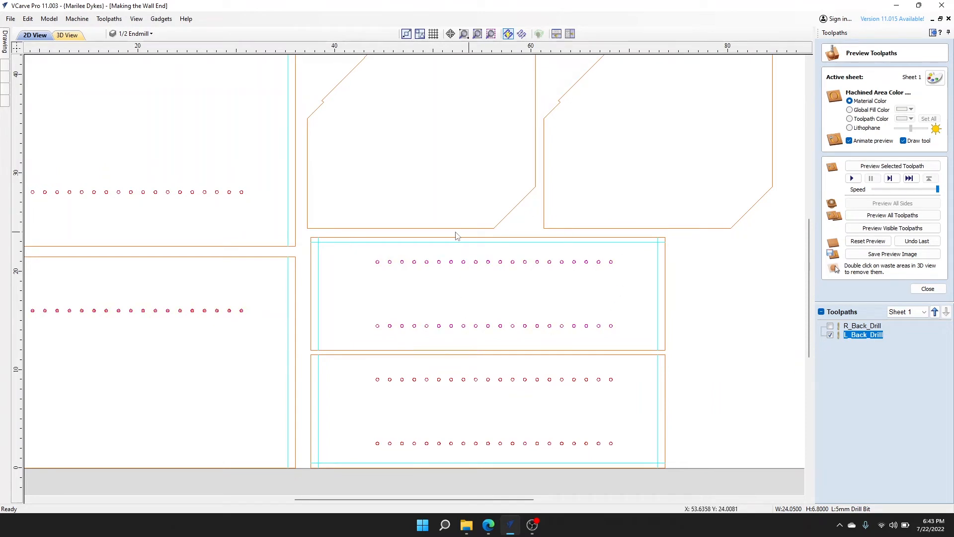
{"action": "left_click", "coordinate": [927, 288]}
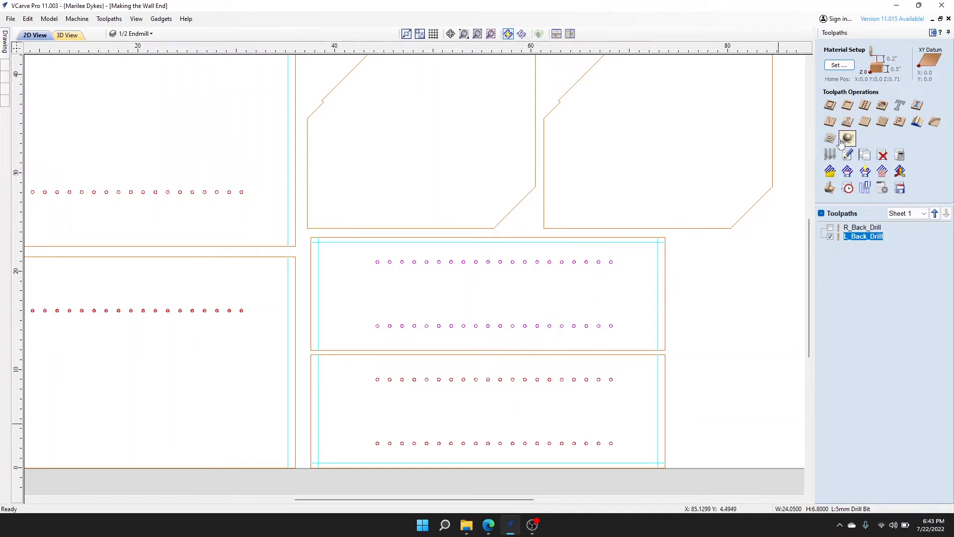
{"action": "left_click", "coordinate": [865, 106]}
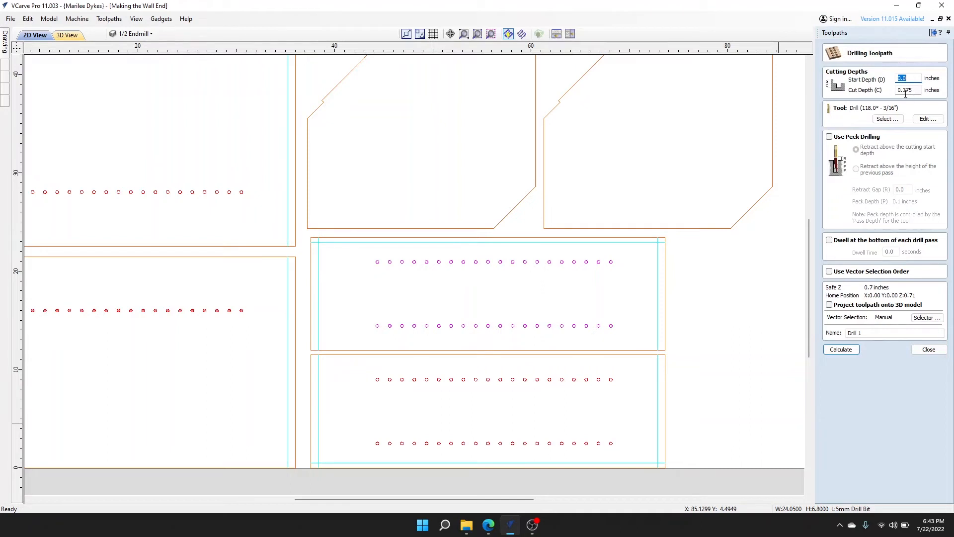
{"action": "key", "text": "Tab"}
{"action": "type", "text": "L_End_Drill"}
{"action": "left_click", "coordinate": [841, 350]}
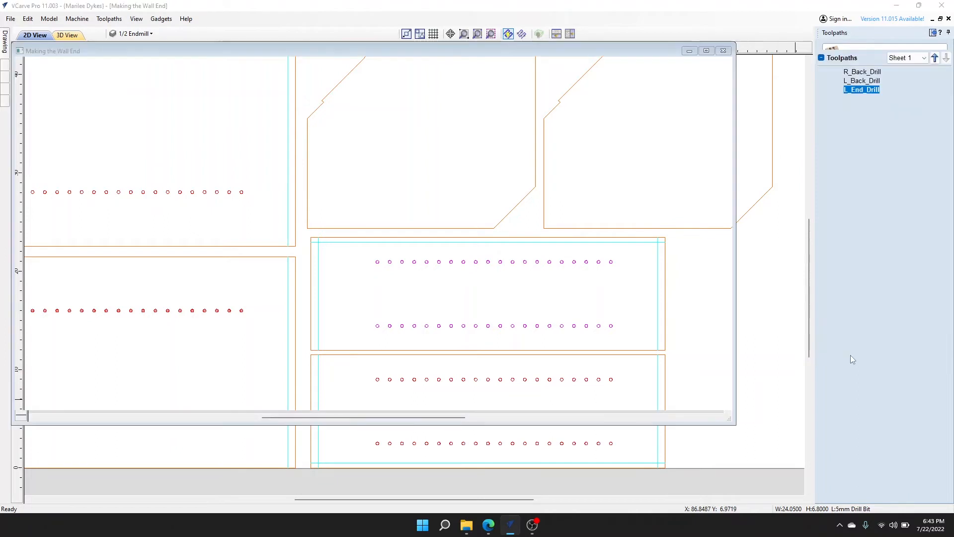
Step: Calculate a drilling toolpath named R_End_Drill for both rows of holes in the lower narrow panel
{"action": "left_click", "coordinate": [34, 35]}
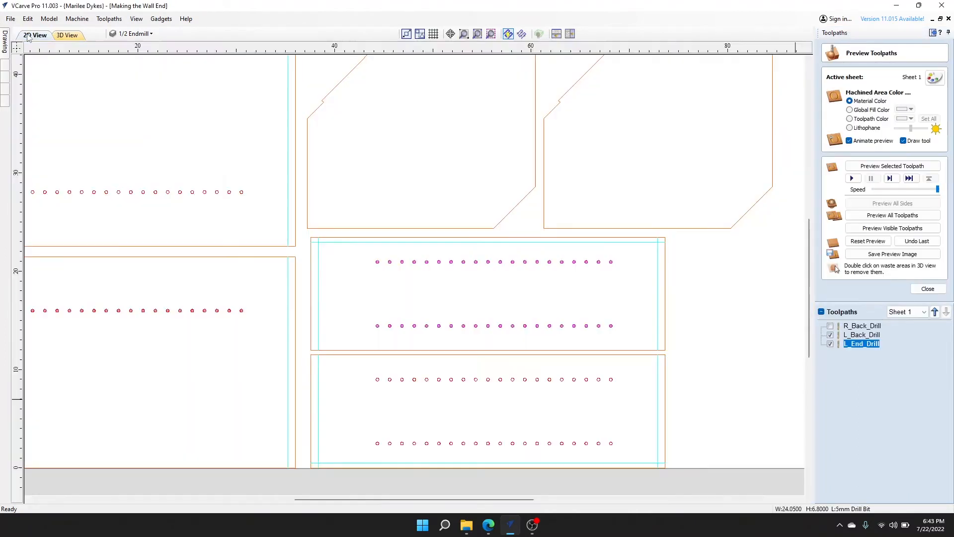
{"action": "middle_click_drag", "start_coordinate": [490, 387], "coordinate": [475, 285]}
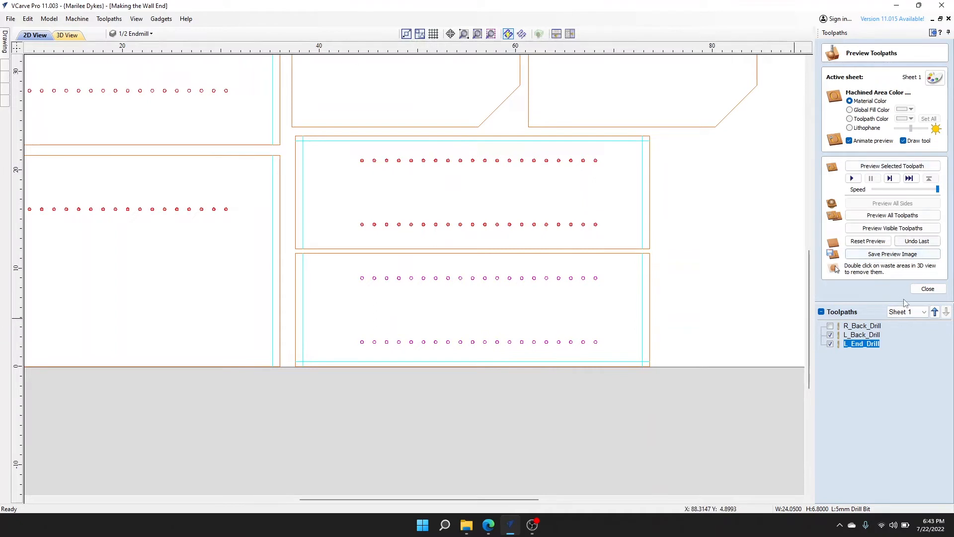
{"action": "left_click", "coordinate": [926, 288]}
{"action": "left_click", "coordinate": [865, 103]}
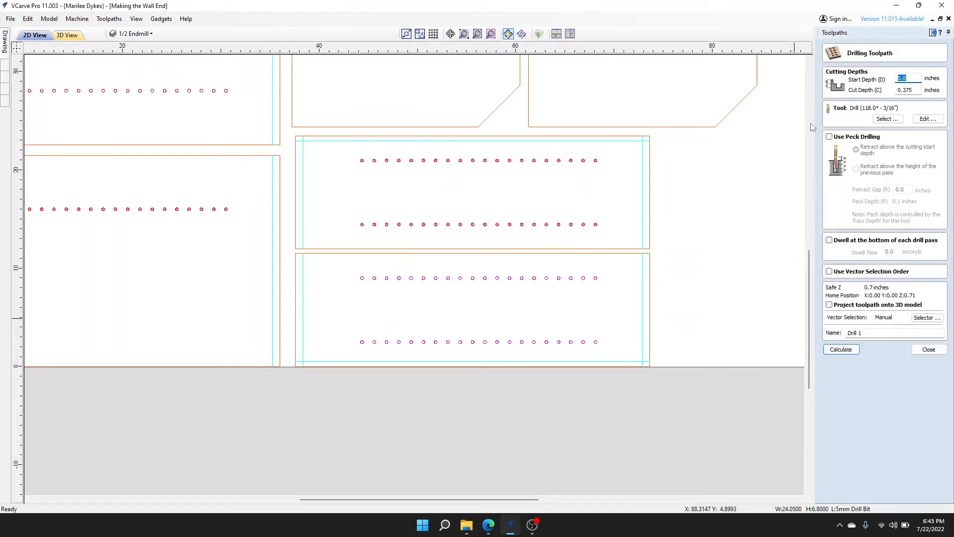
{"action": "left_click", "coordinate": [870, 333]}
{"action": "type", "text": "R_End_Drill"}
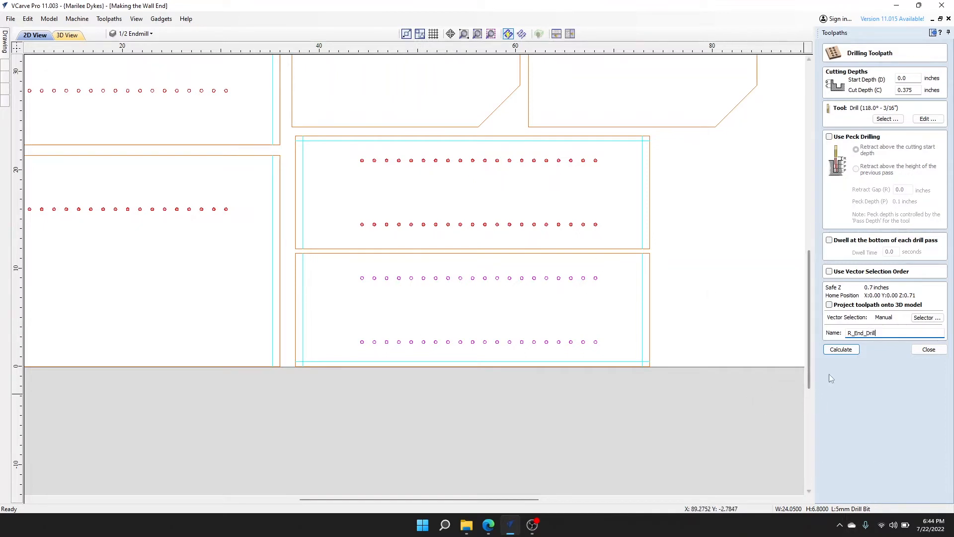
{"action": "left_click", "coordinate": [841, 349]}
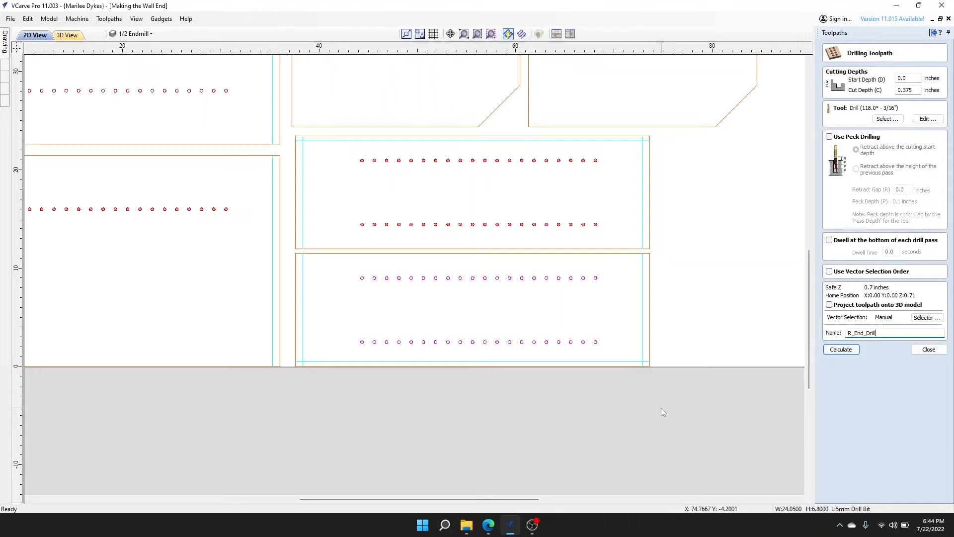
Step: Finish calculating the R_End_Drill toolpath and return to the 2D layout
{"action": "middle_click_drag", "start_coordinate": [661, 404], "coordinate": [653, 442]}
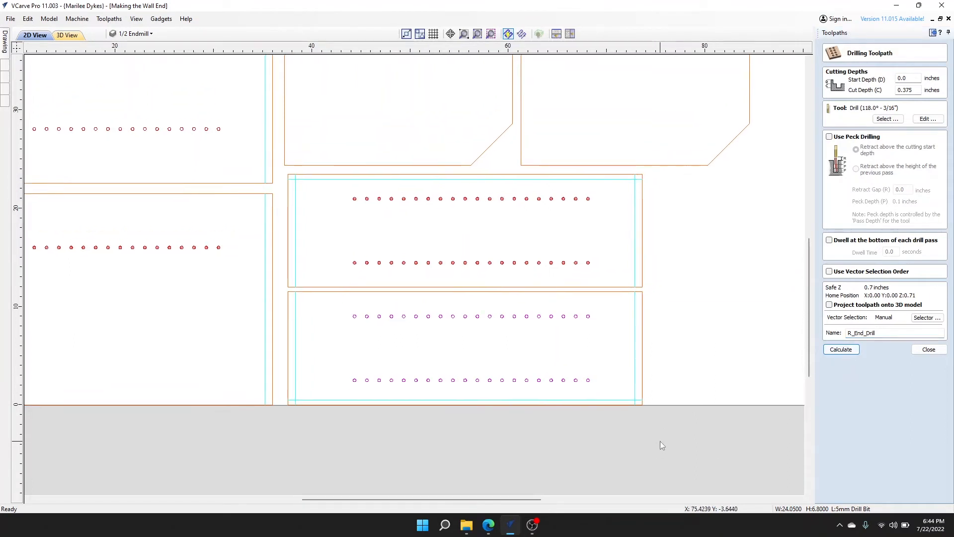
{"action": "left_click", "coordinate": [845, 350]}
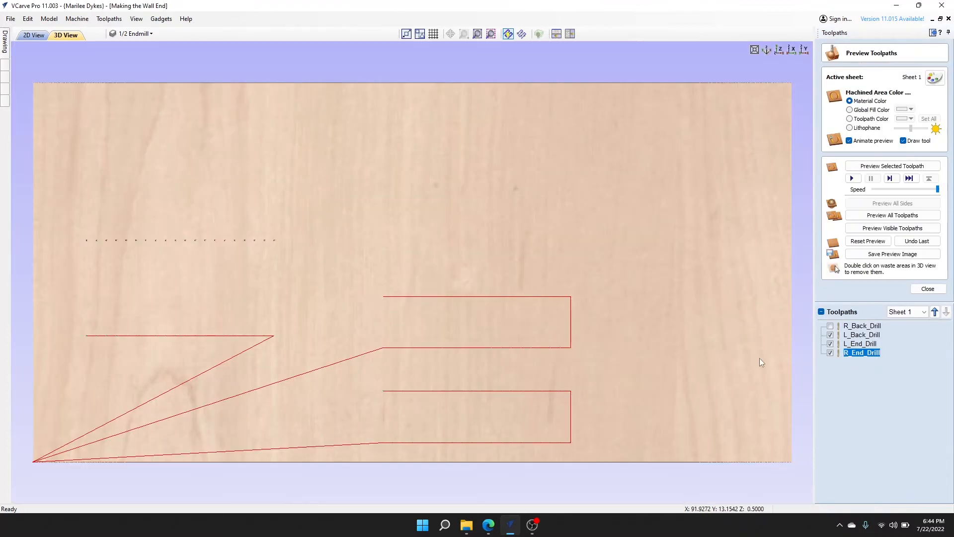
{"action": "left_click", "coordinate": [33, 36]}
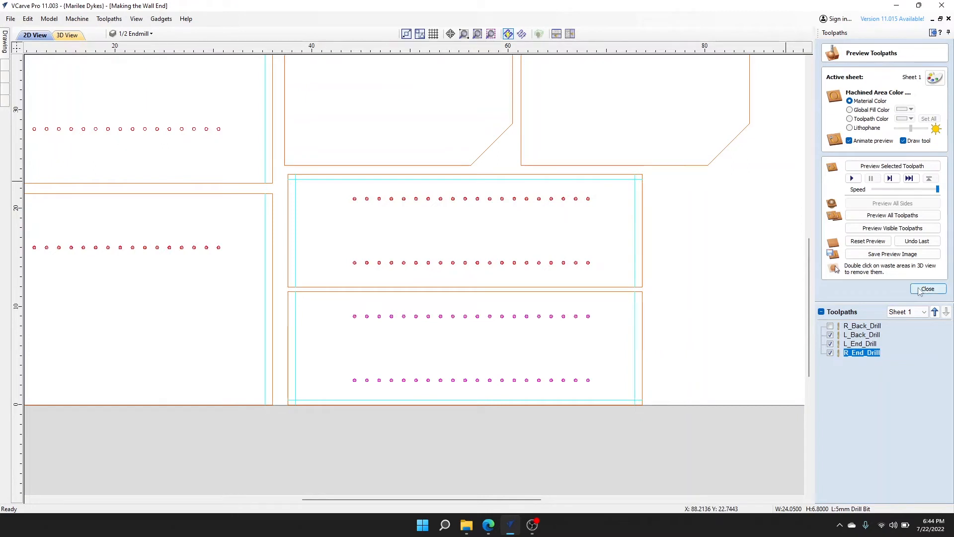
Step: Examine the hole row and the vertical dado lines near both ends of the upper large panel
{"action": "scroll", "coordinate": [542, 368], "scroll_direction": "up", "scroll_amount": 2}
{"action": "scroll", "coordinate": [542, 368], "scroll_direction": "down", "scroll_amount": 3}
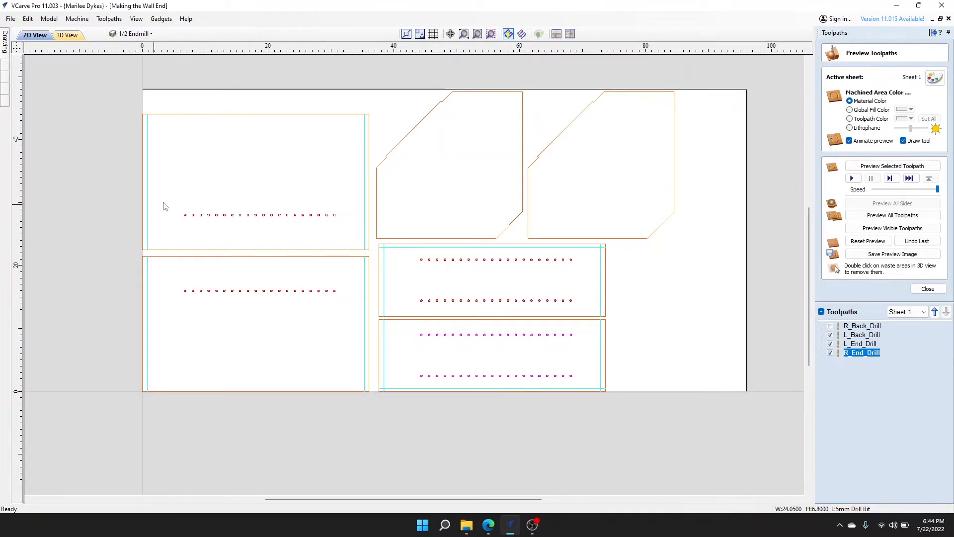
{"action": "scroll", "coordinate": [241, 205], "scroll_direction": "up", "scroll_amount": 5}
{"action": "scroll", "coordinate": [271, 242], "scroll_direction": "up", "scroll_amount": 2}
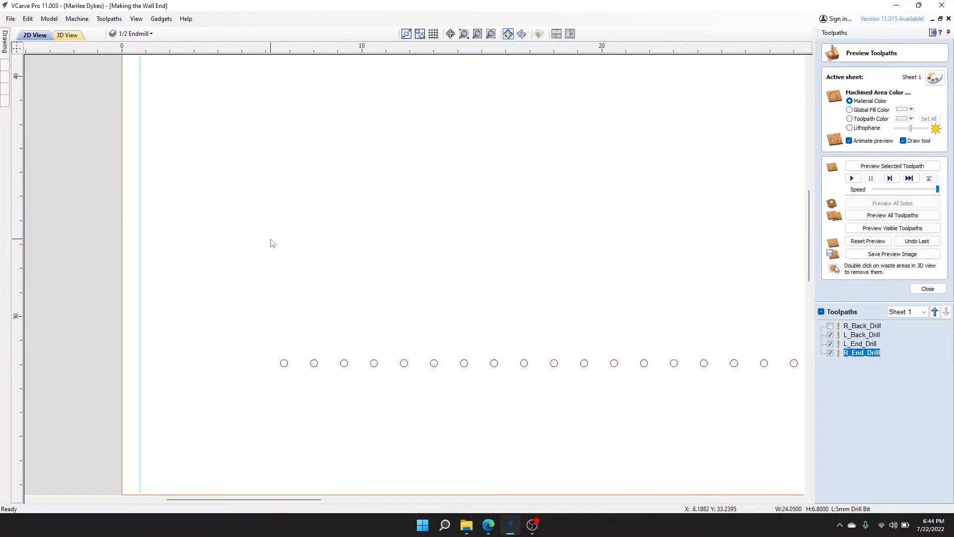
{"action": "scroll", "coordinate": [351, 295], "scroll_direction": "down", "scroll_amount": 2}
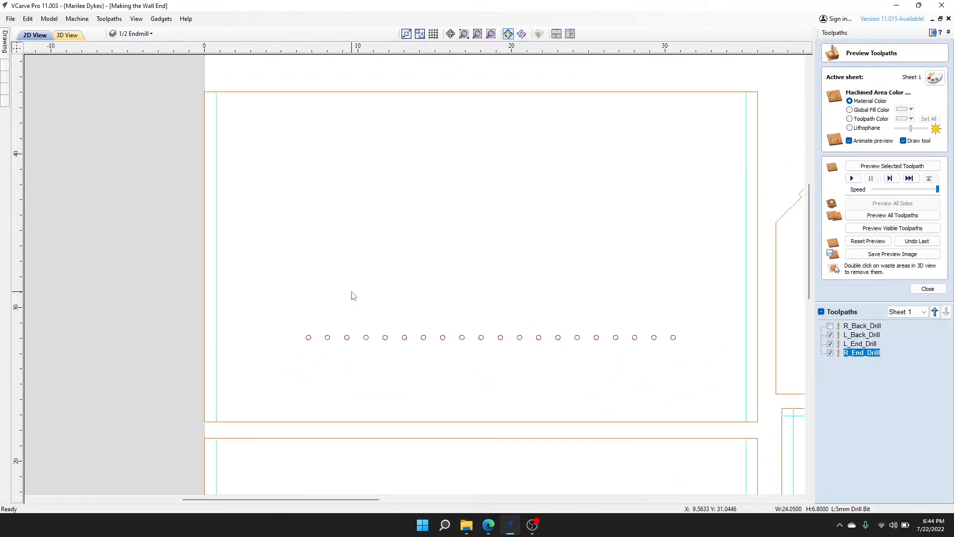
{"action": "left_click", "coordinate": [216, 183]}
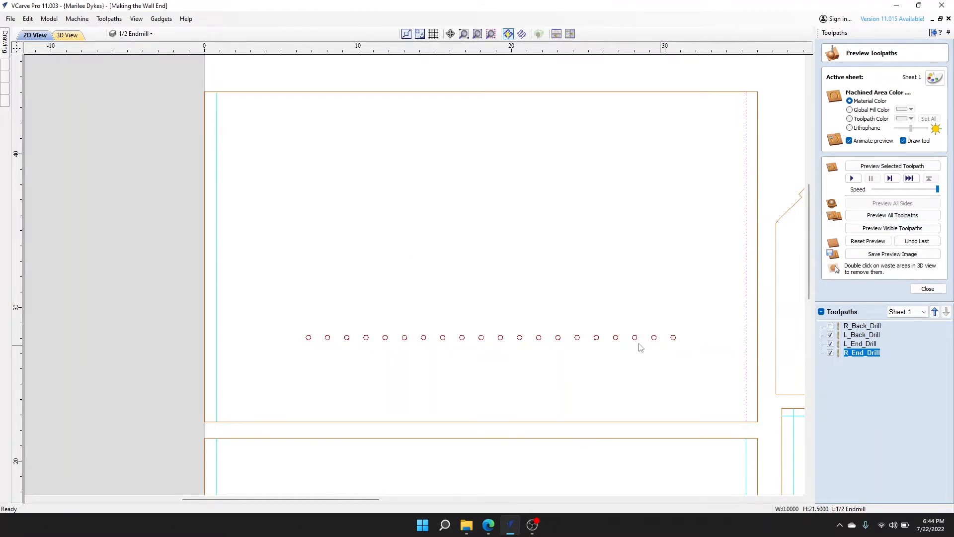
{"action": "left_click", "coordinate": [218, 209]}
{"action": "left_click", "coordinate": [236, 234]}
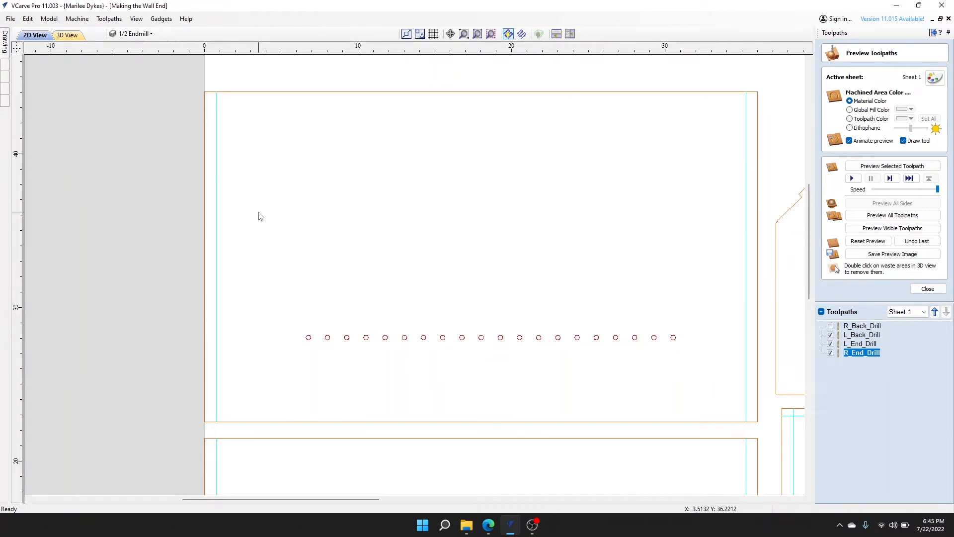
Step: Start a 2D profile toolpath on the upper large panel's left dado line with cut depth 0..25 and the 1/2" End Mill
{"action": "left_click", "coordinate": [217, 133]}
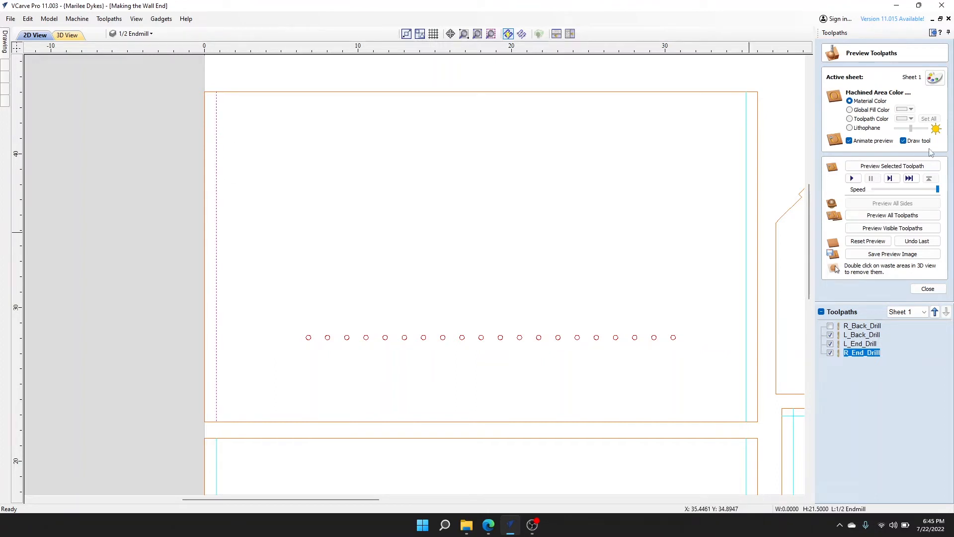
{"action": "left_click", "coordinate": [927, 289]}
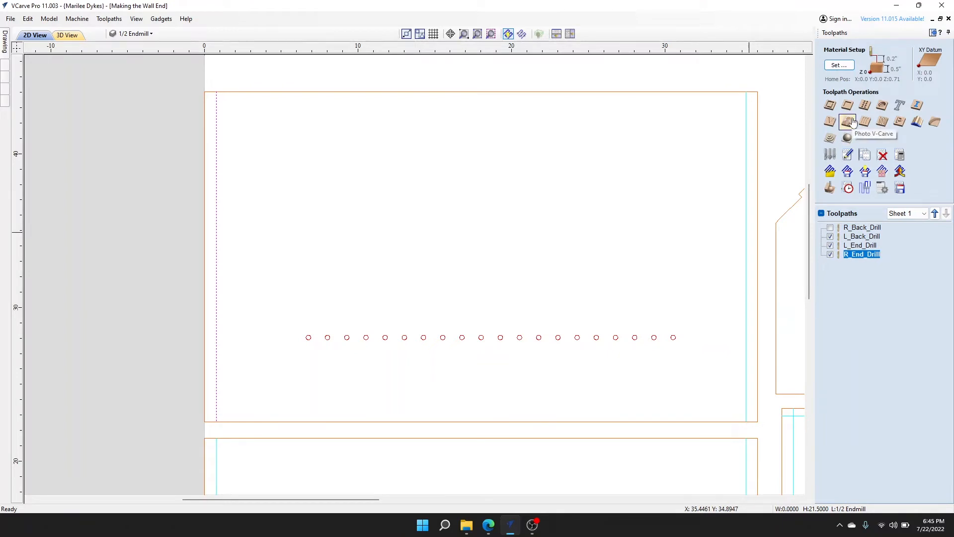
{"action": "left_click", "coordinate": [830, 106]}
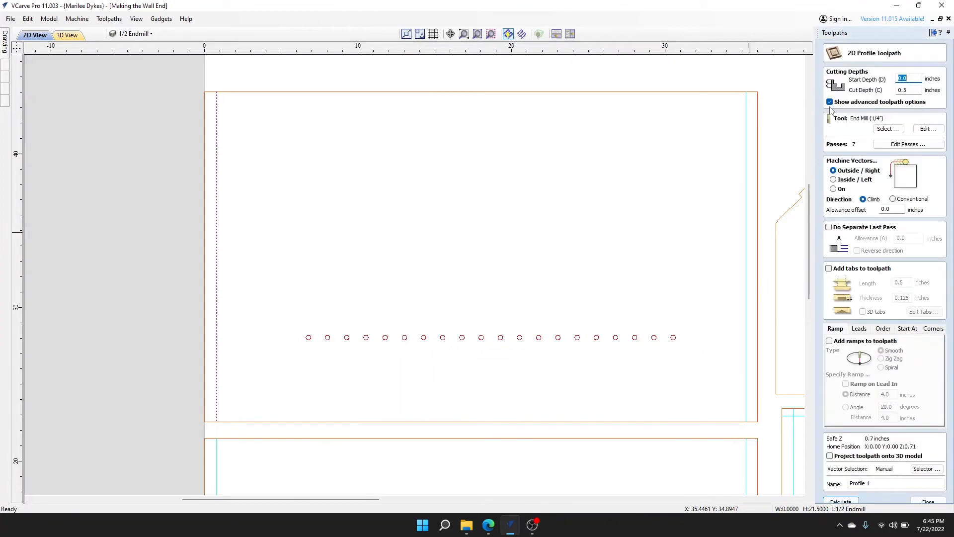
{"action": "left_click", "coordinate": [913, 89]}
{"action": "left_click", "coordinate": [888, 128]}
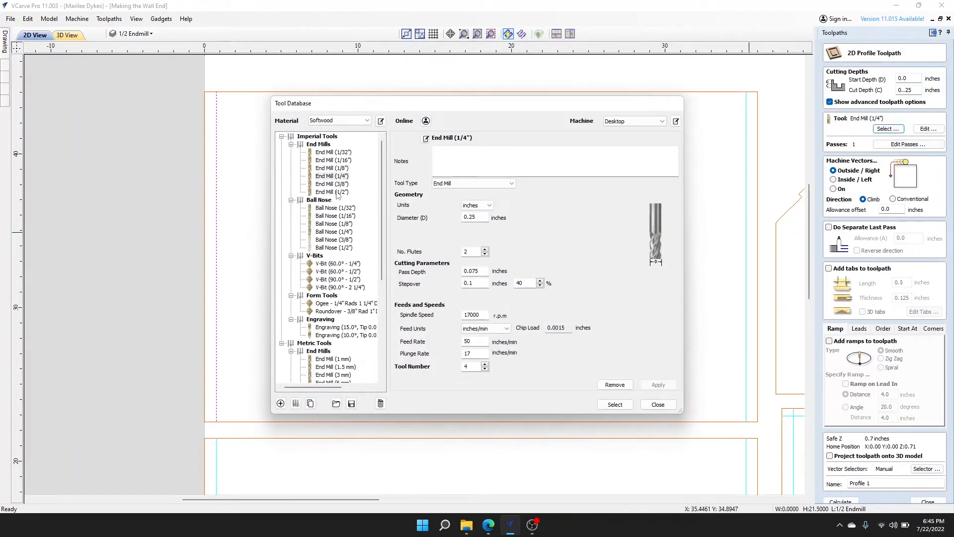
{"action": "left_click", "coordinate": [334, 192]}
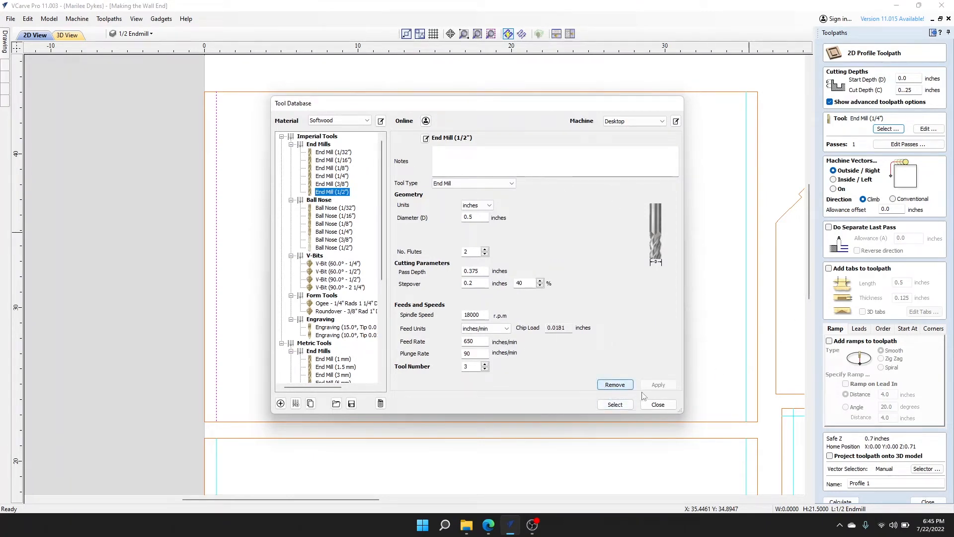
{"action": "left_click", "coordinate": [615, 403]}
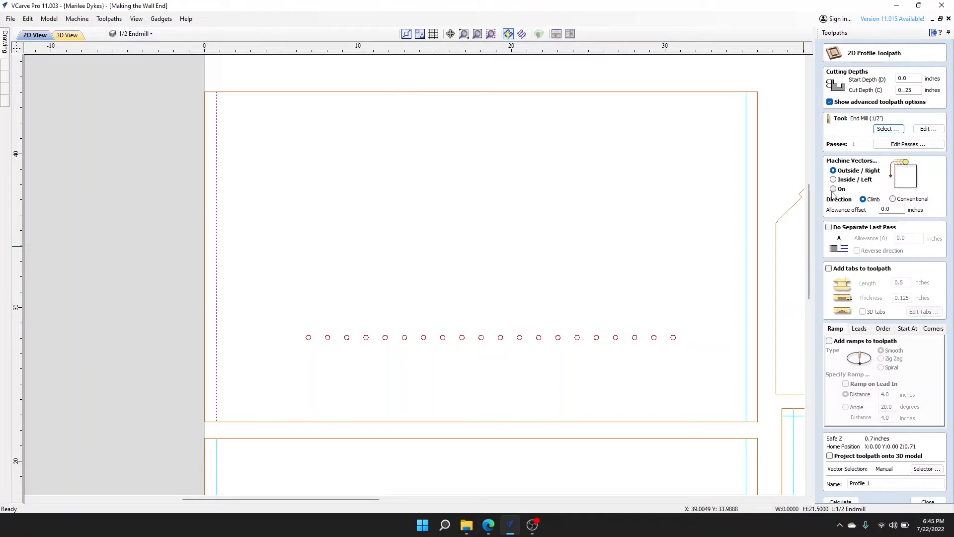
Step: Set the profile's cutting direction to Conventional, name the toolpath R_Back_Dado_1 and calculate it
{"action": "left_click", "coordinate": [892, 199]}
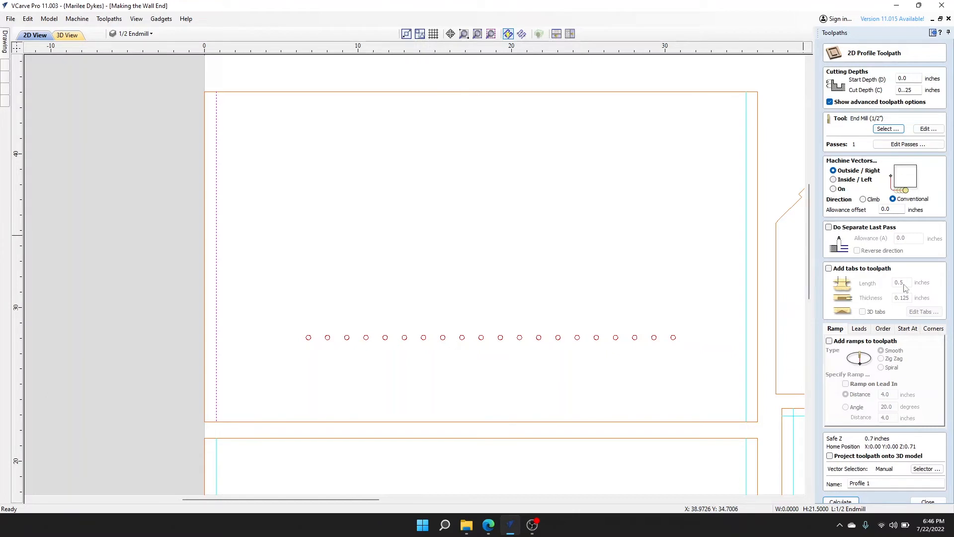
{"action": "left_click_drag", "start_coordinate": [883, 482], "coordinate": [843, 492]}
{"action": "key", "text": "BackSpace"}
{"action": "type", "text": "k_Dado_1"}
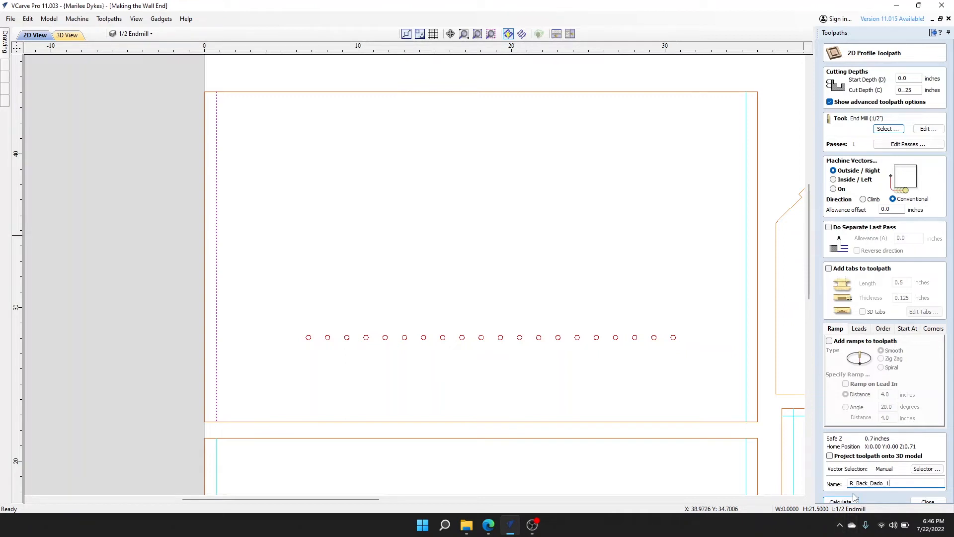
{"action": "left_click", "coordinate": [847, 501]}
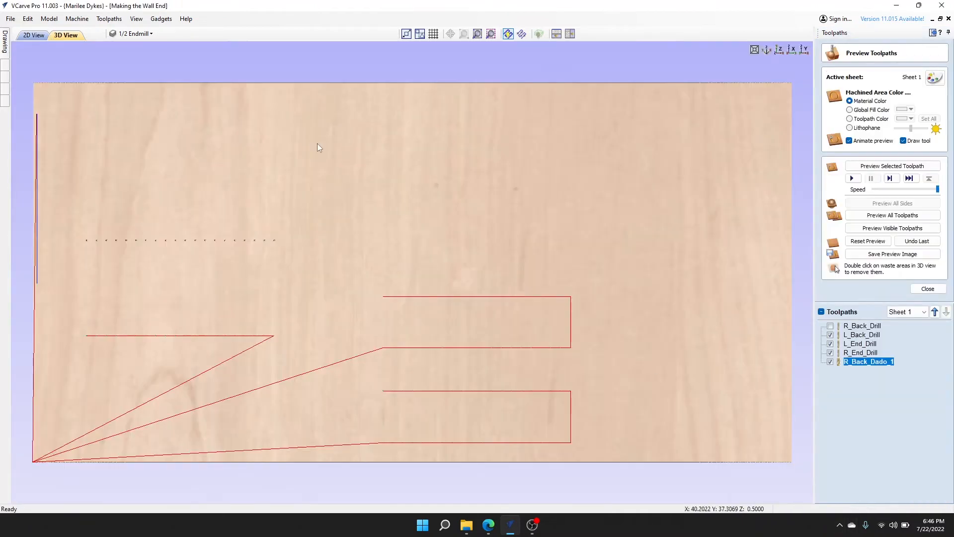
Step: Recalculate R_Back_Dado_1 with Inside / Left machining and check the path beside the dado line in 2D
{"action": "left_click", "coordinate": [35, 34]}
{"action": "scroll", "coordinate": [200, 186], "scroll_direction": "up", "scroll_amount": 10}
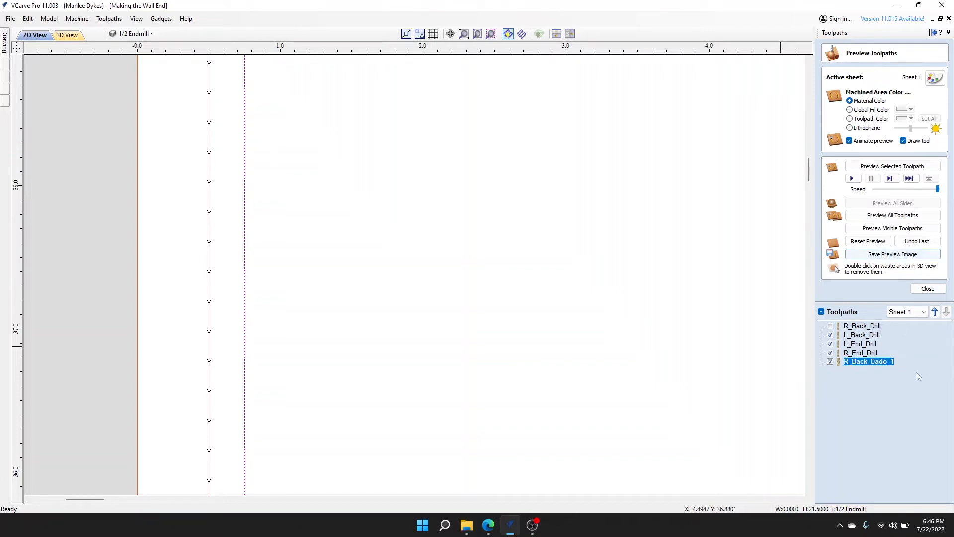
{"action": "left_click", "coordinate": [927, 289]}
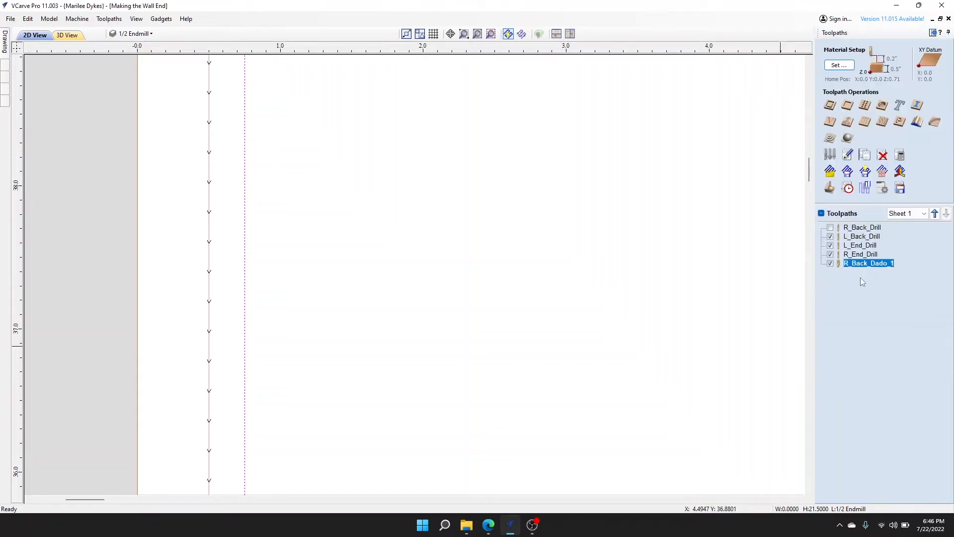
{"action": "double_click", "coordinate": [867, 264]}
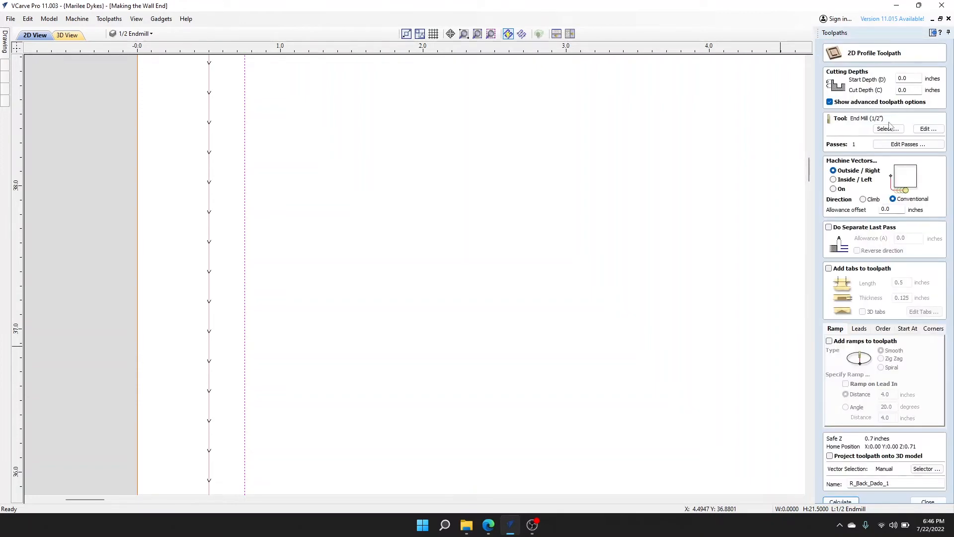
{"action": "left_click", "coordinate": [833, 180]}
{"action": "left_click", "coordinate": [844, 501]}
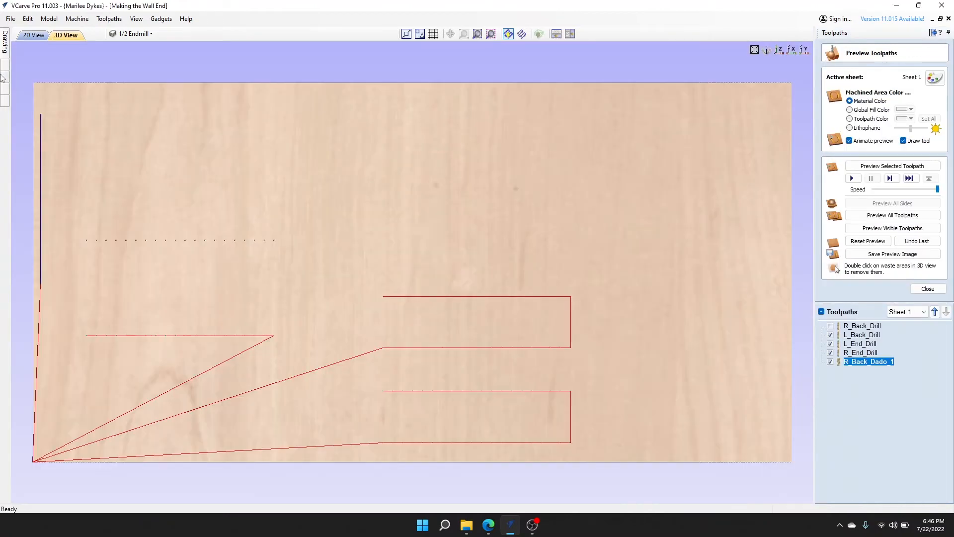
{"action": "left_click", "coordinate": [39, 37]}
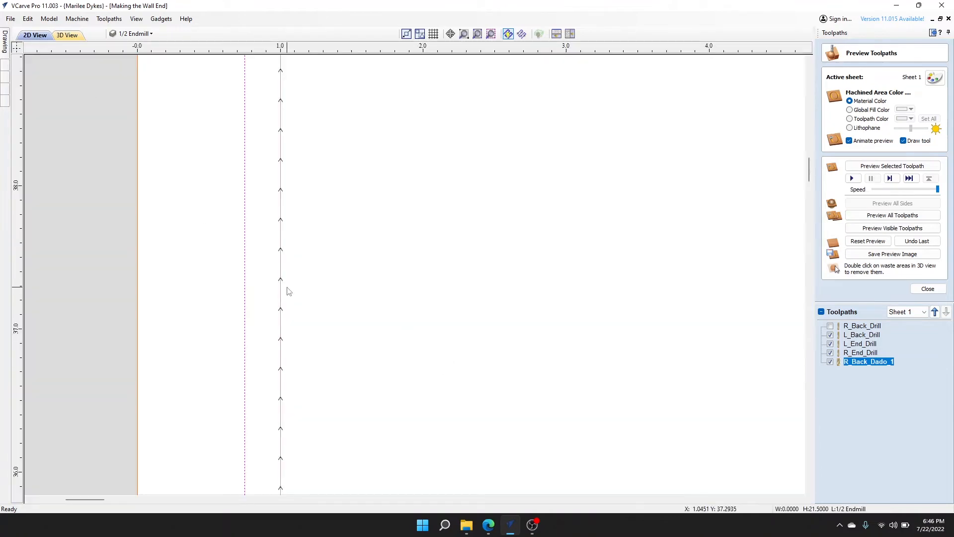
{"action": "scroll", "coordinate": [288, 288], "scroll_direction": "down", "scroll_amount": 3}
{"action": "scroll", "coordinate": [287, 290], "scroll_direction": "down", "scroll_amount": 3}
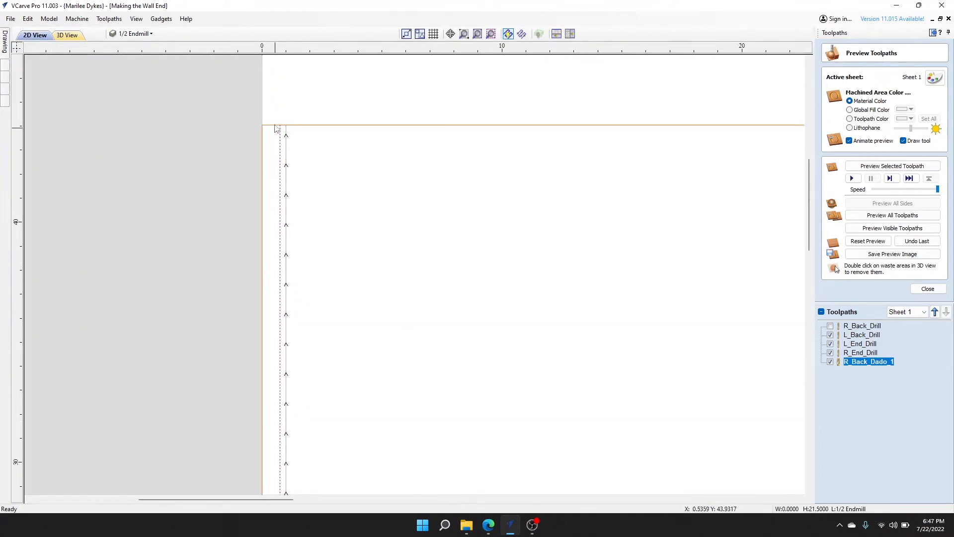
{"action": "scroll", "coordinate": [289, 139], "scroll_direction": "up", "scroll_amount": 6}
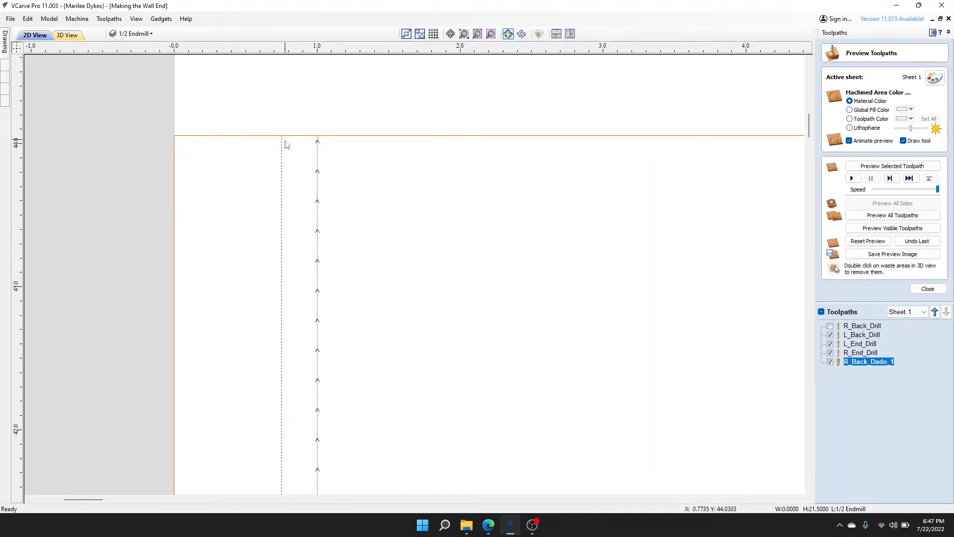
{"action": "scroll", "coordinate": [475, 228], "scroll_direction": "down", "scroll_amount": 5}
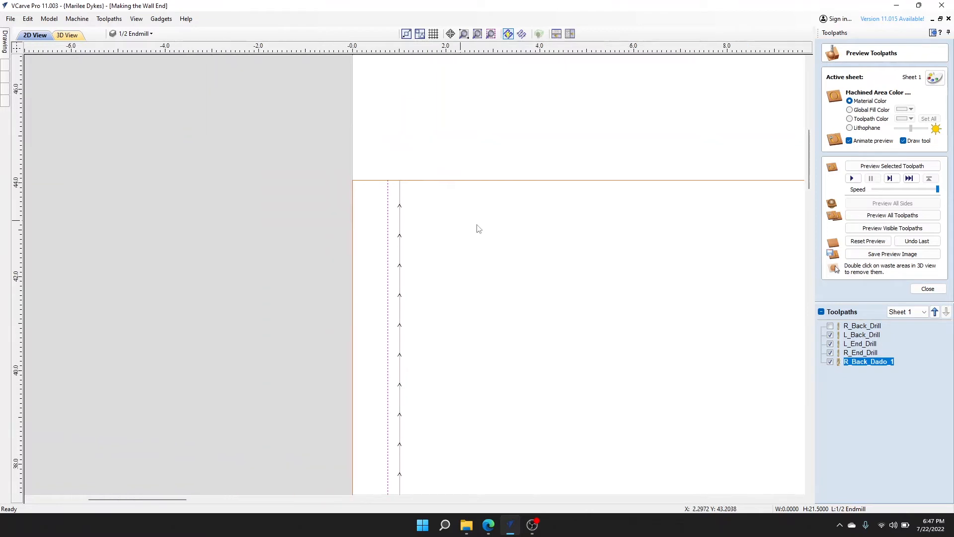
Step: Calculate an Outside / Right 2D profile toolpath named R_BACK_Dado_2 for the dado line at the upper large panel's right end
{"action": "middle_click_drag", "start_coordinate": [557, 218], "coordinate": [174, 137]}
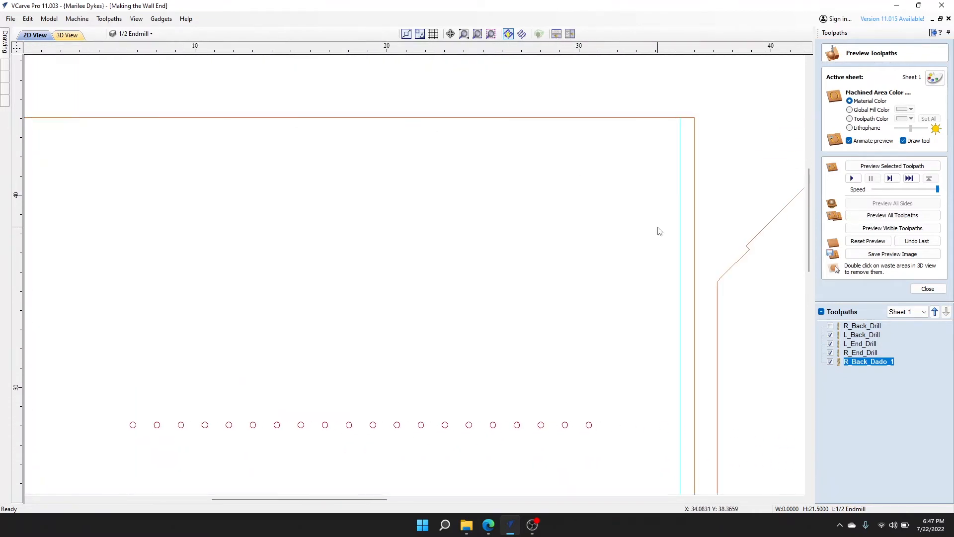
{"action": "left_click", "coordinate": [680, 183]}
{"action": "left_click", "coordinate": [922, 290]}
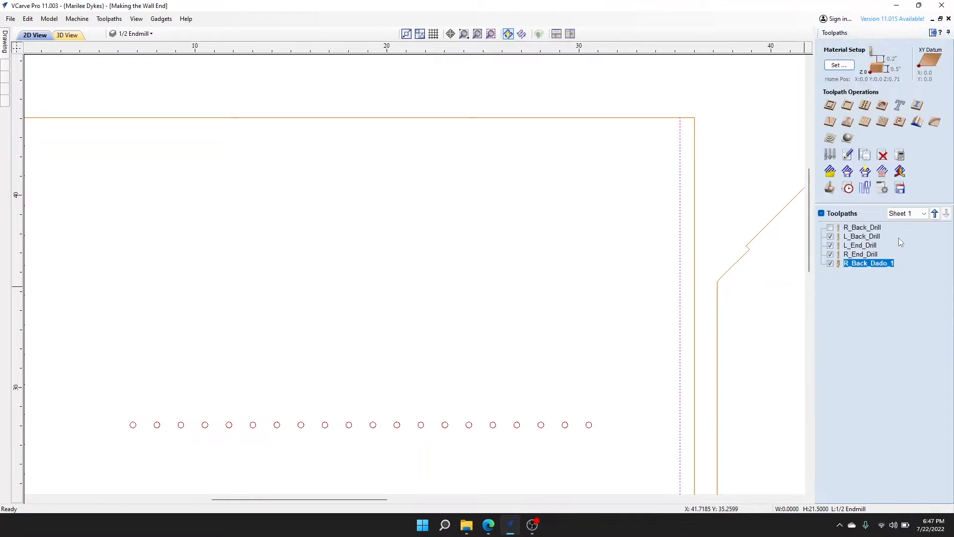
{"action": "left_click", "coordinate": [829, 106]}
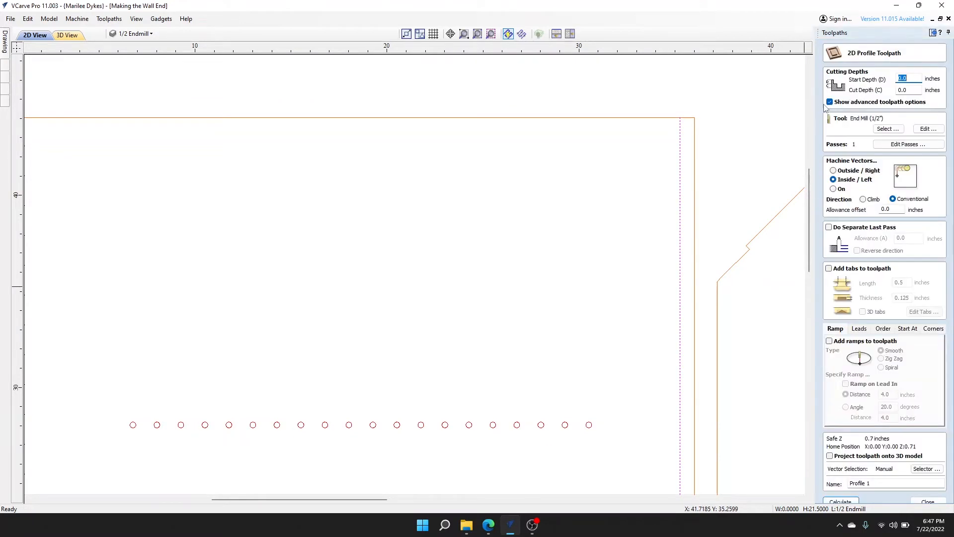
{"action": "left_click", "coordinate": [833, 171]}
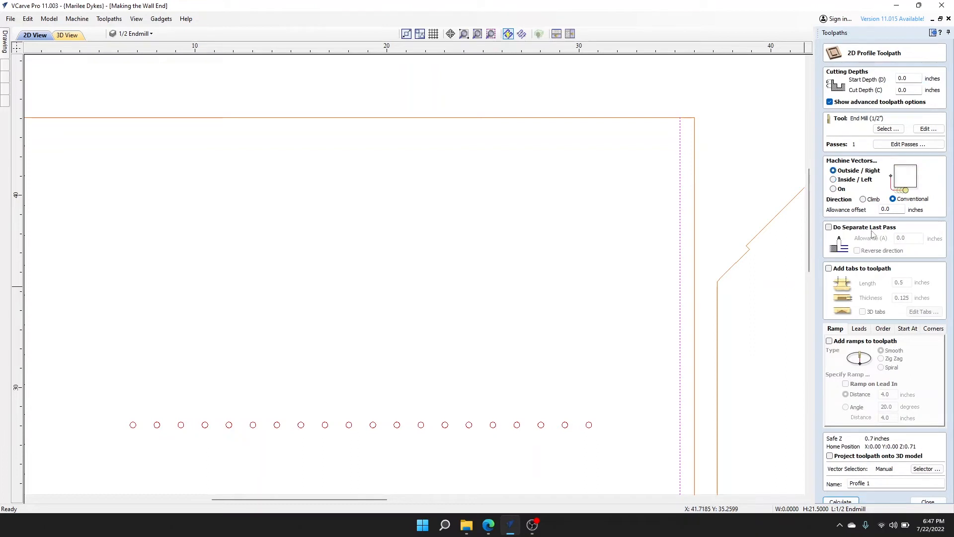
{"action": "left_click", "coordinate": [884, 486]}
{"action": "type", "text": "R_BACK_Dado_2"}
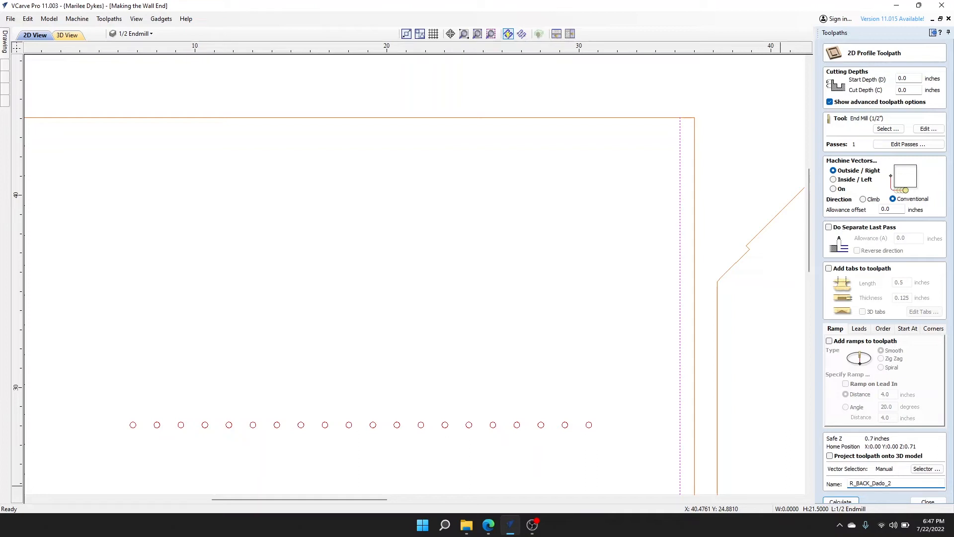
{"action": "left_click", "coordinate": [846, 503]}
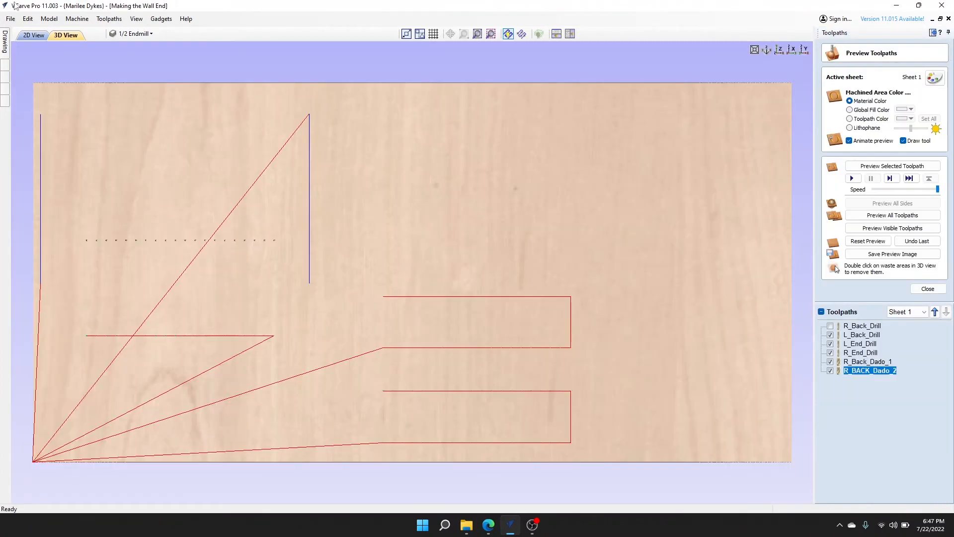
Step: Examine both dado paths on the upper large panel in 2D, and the dado lines on the lower large panel
{"action": "key", "text": "F2"}
{"action": "scroll", "coordinate": [667, 191], "scroll_direction": "up", "scroll_amount": 4}
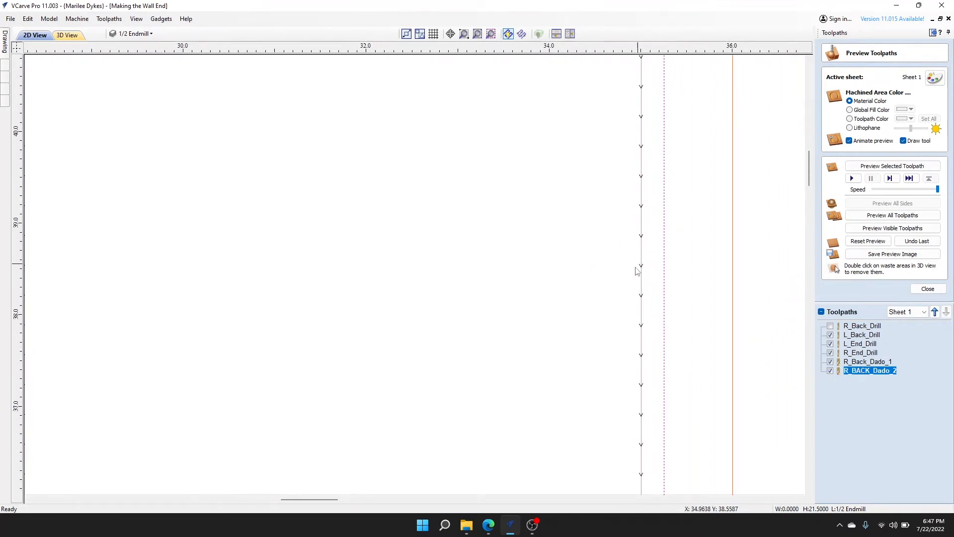
{"action": "scroll", "coordinate": [631, 275], "scroll_direction": "down", "scroll_amount": 5}
{"action": "scroll", "coordinate": [554, 291], "scroll_direction": "up", "scroll_amount": 2}
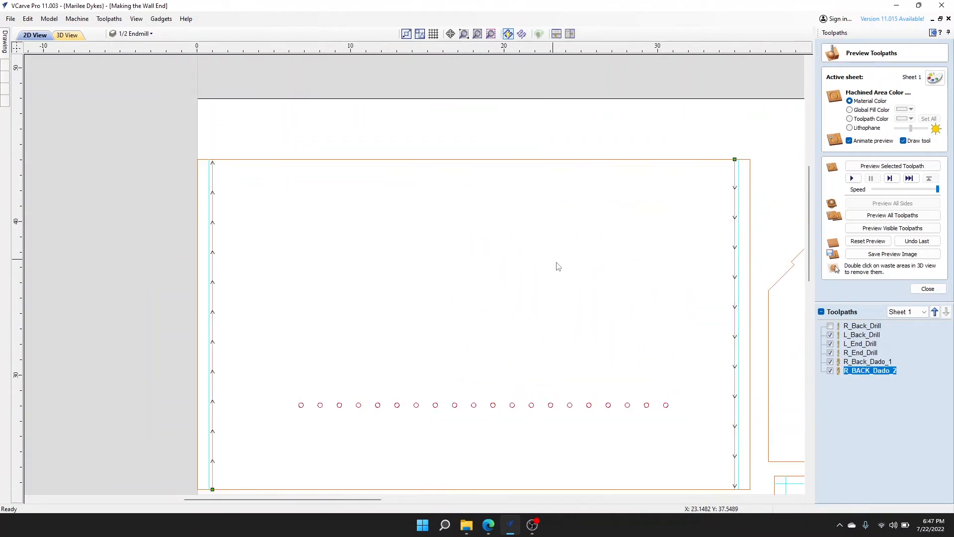
{"action": "middle_click_drag", "start_coordinate": [564, 273], "coordinate": [495, 140]}
{"action": "scroll", "coordinate": [560, 256], "scroll_direction": "down", "scroll_amount": 2}
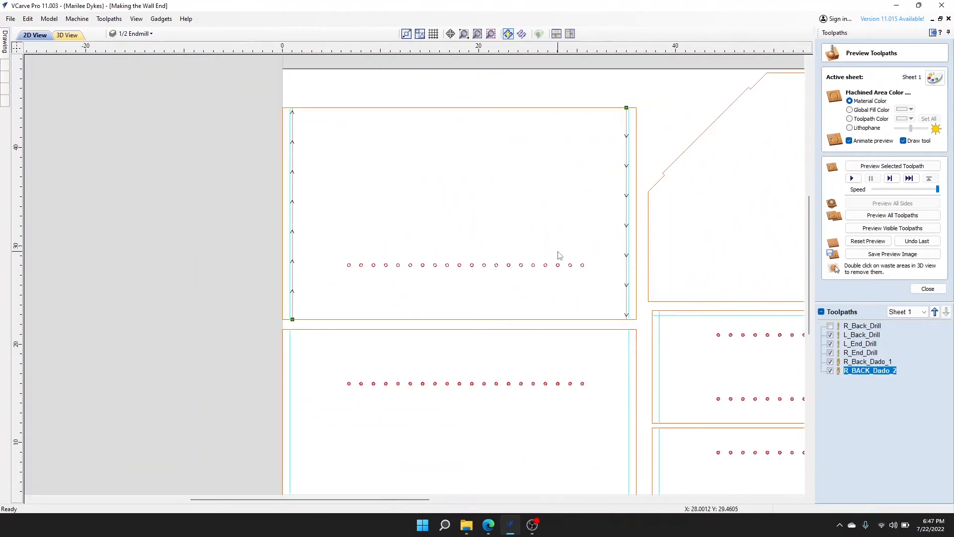
{"action": "middle_click_drag", "start_coordinate": [378, 386], "coordinate": [337, 247]}
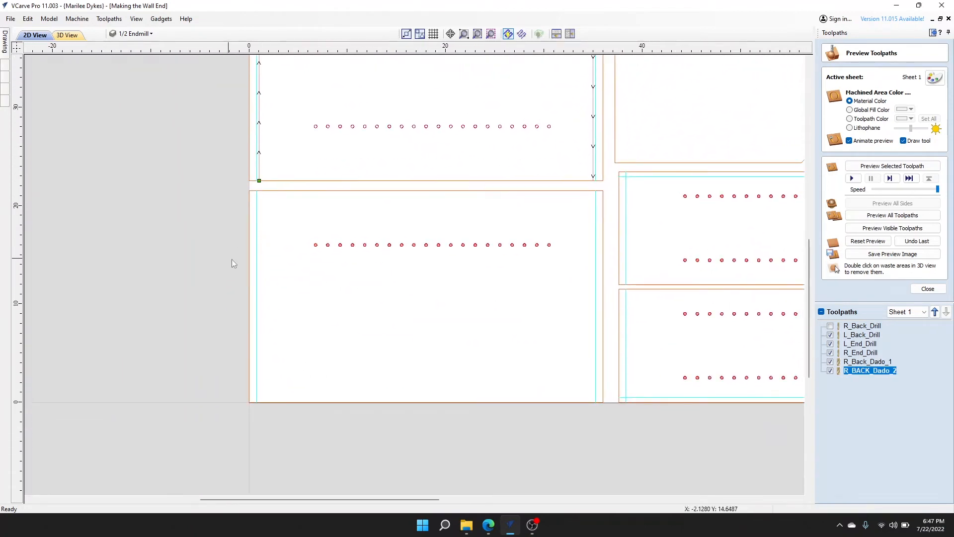
Step: Calculate an Outside / Right 2D profile toolpath 0.25 inches deep for the dado line at the lower large panel's left end
{"action": "scroll", "coordinate": [251, 234], "scroll_direction": "up", "scroll_amount": 3}
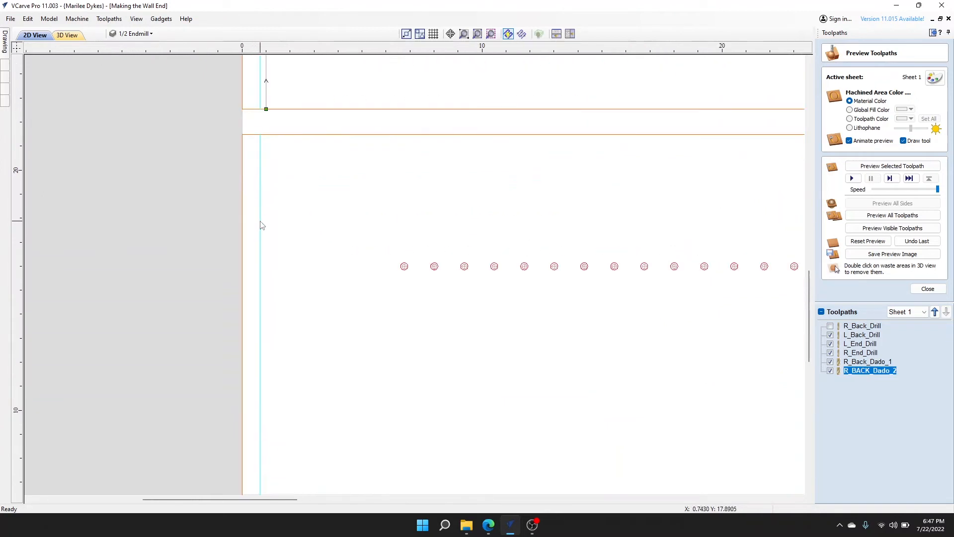
{"action": "left_click", "coordinate": [260, 181]}
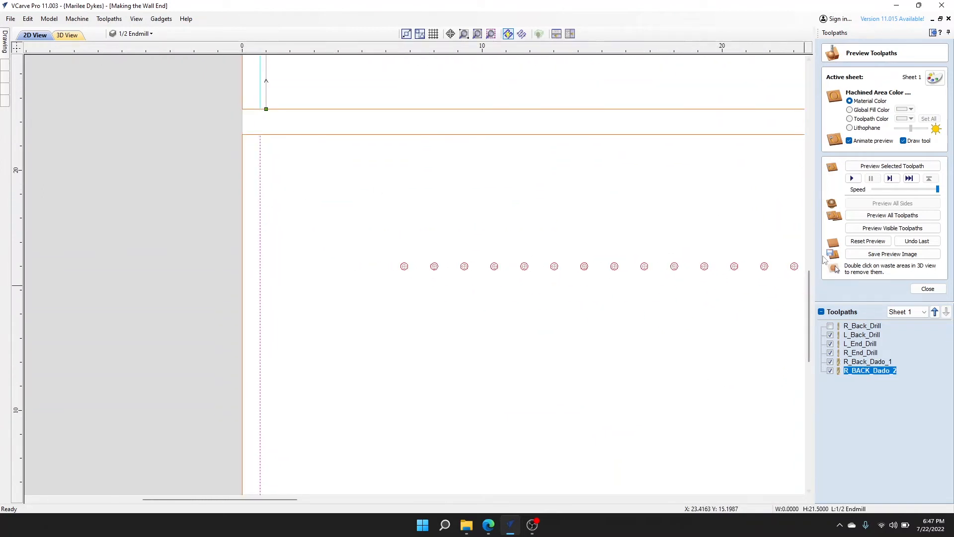
{"action": "left_click", "coordinate": [927, 291]}
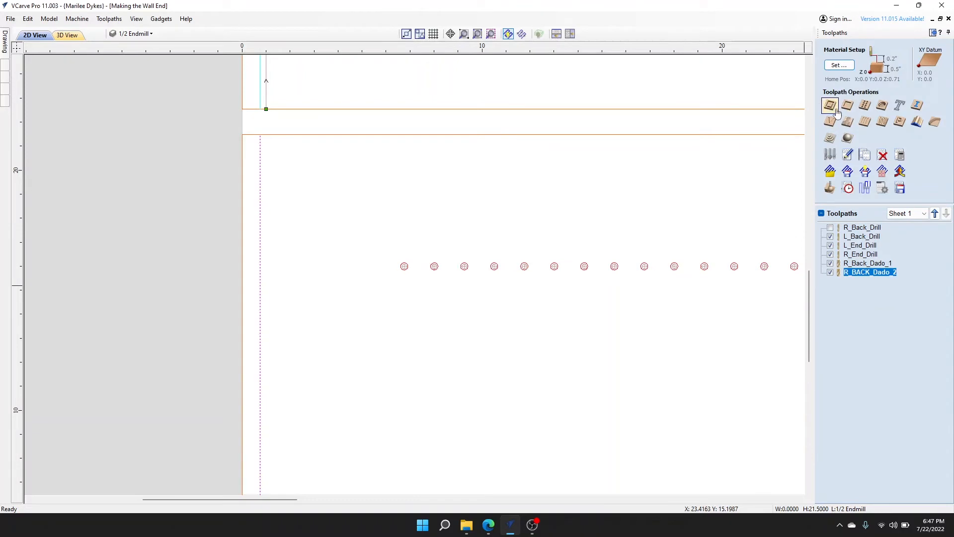
{"action": "left_click", "coordinate": [830, 107]}
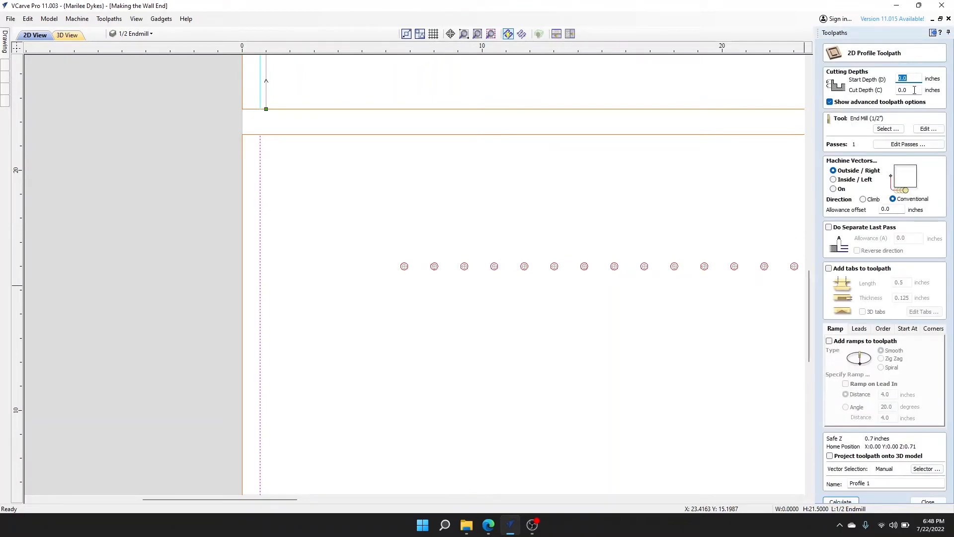
{"action": "key", "text": "Tab"}
{"action": "type", "text": ".2"}
{"action": "key", "text": "Return"}
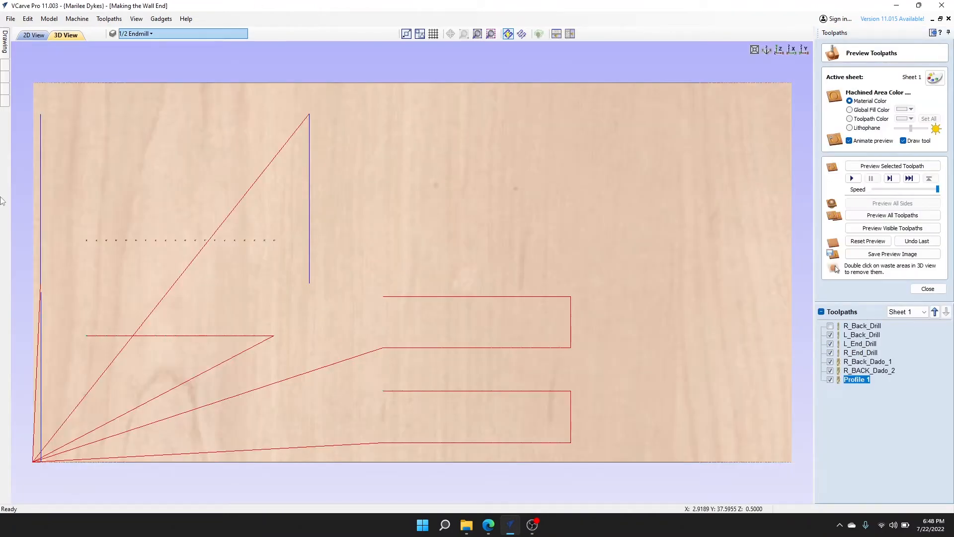
{"action": "left_click", "coordinate": [33, 34]}
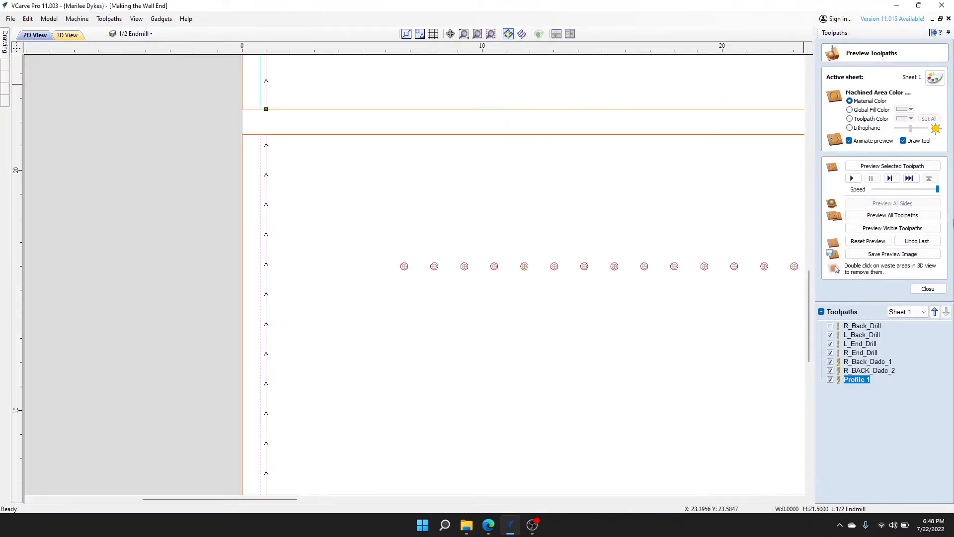
Step: Rename the new profile toolpath L_Back_Dado_1, recalculate it with Inside / Left machining and check the path in 2D
{"action": "double_click", "coordinate": [855, 380]}
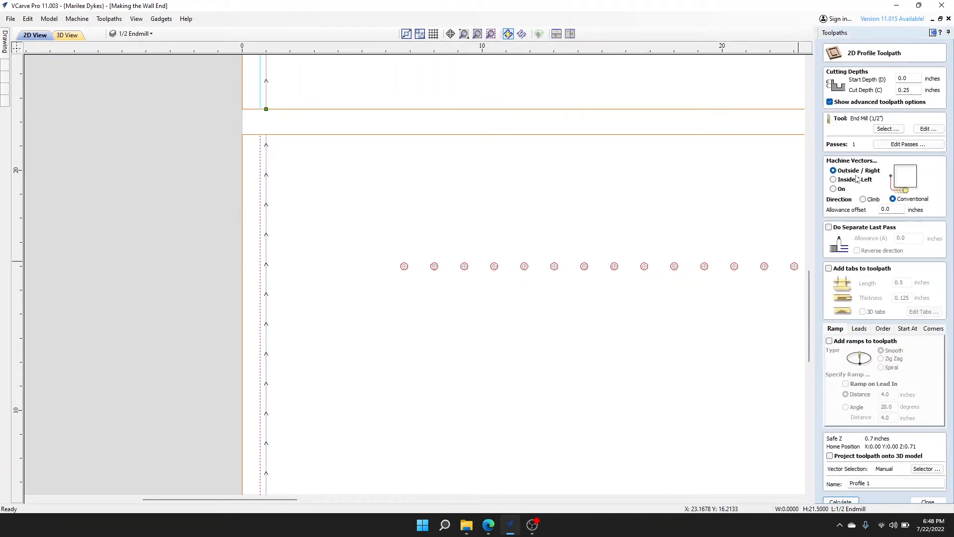
{"action": "left_click", "coordinate": [833, 179]}
{"action": "left_click_drag", "start_coordinate": [881, 483], "coordinate": [787, 492]}
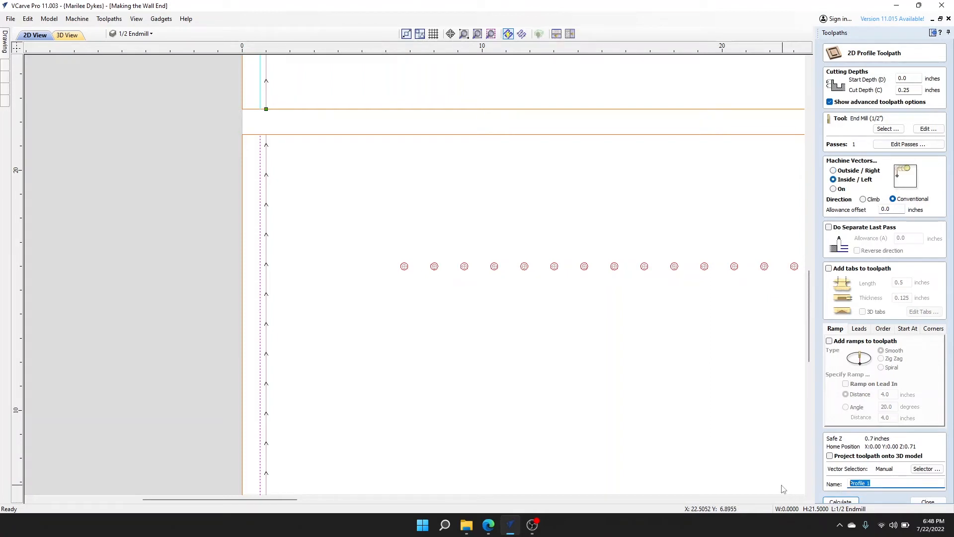
{"action": "type", "text": "L_Back_Dado_1"}
{"action": "left_click", "coordinate": [851, 502]}
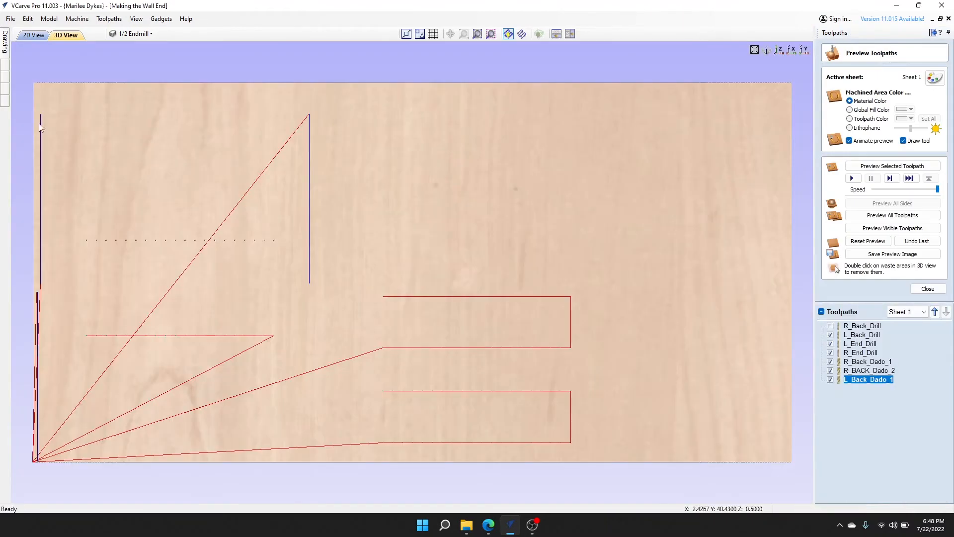
{"action": "left_click", "coordinate": [30, 38]}
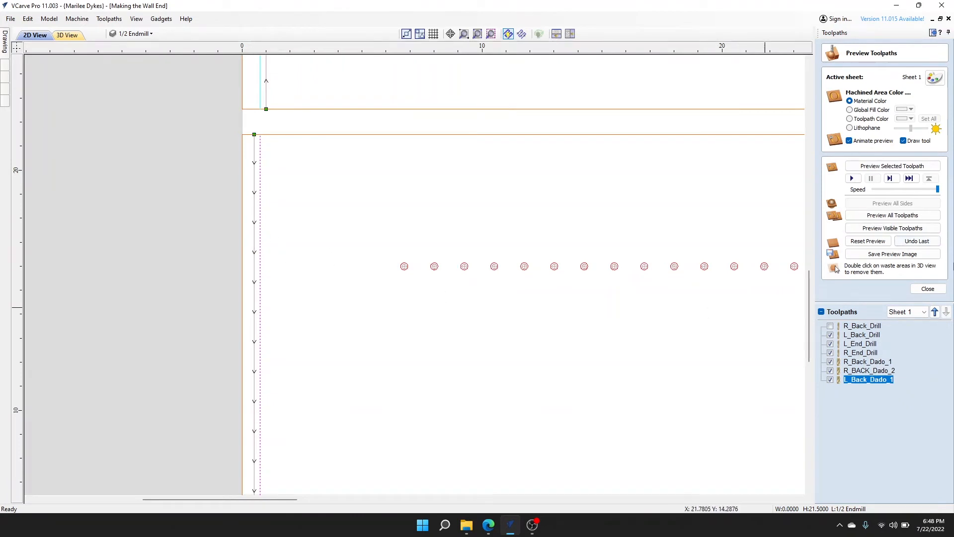
Step: Recalculate L_Back_Dado_1 with Outside / Right machining and check its path in 2D
{"action": "double_click", "coordinate": [864, 380]}
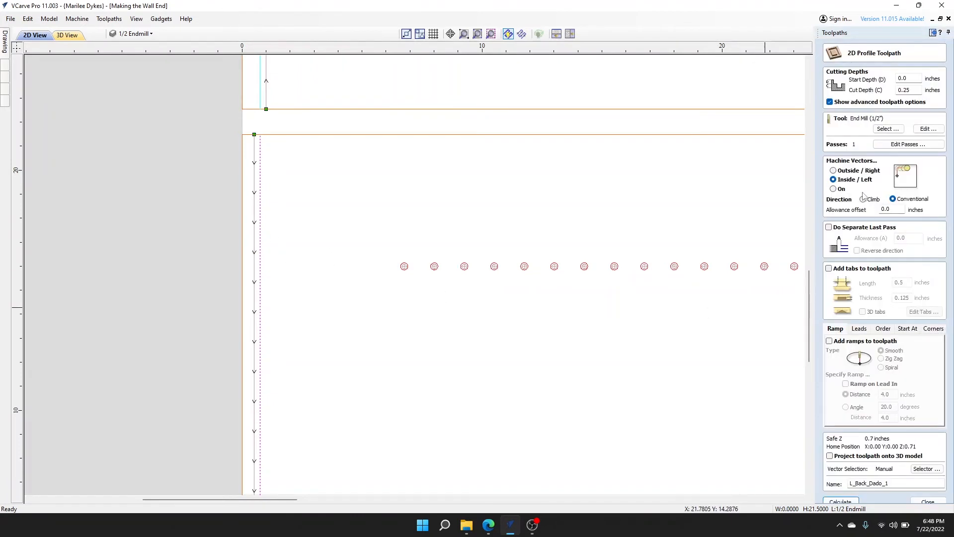
{"action": "left_click", "coordinate": [843, 171]}
{"action": "left_click", "coordinate": [839, 501]}
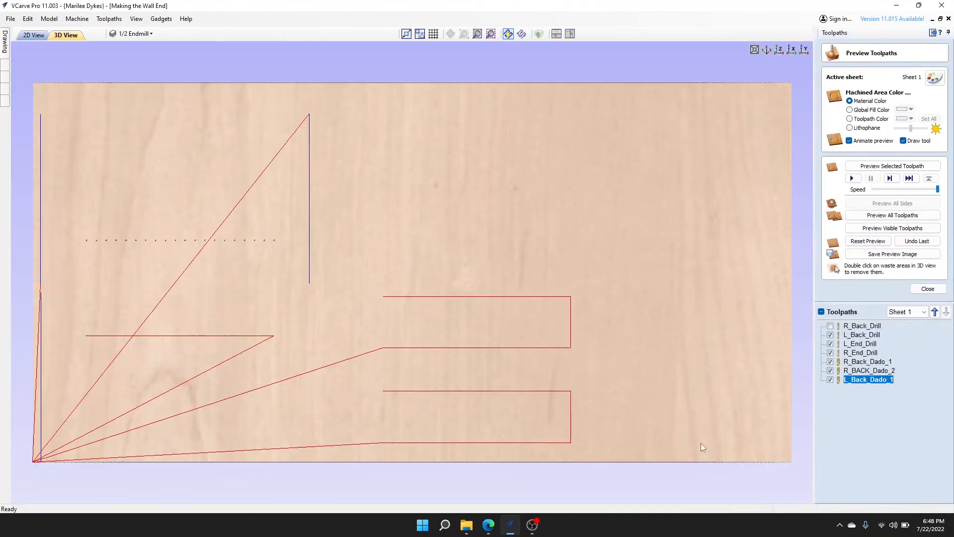
{"action": "left_click", "coordinate": [33, 34]}
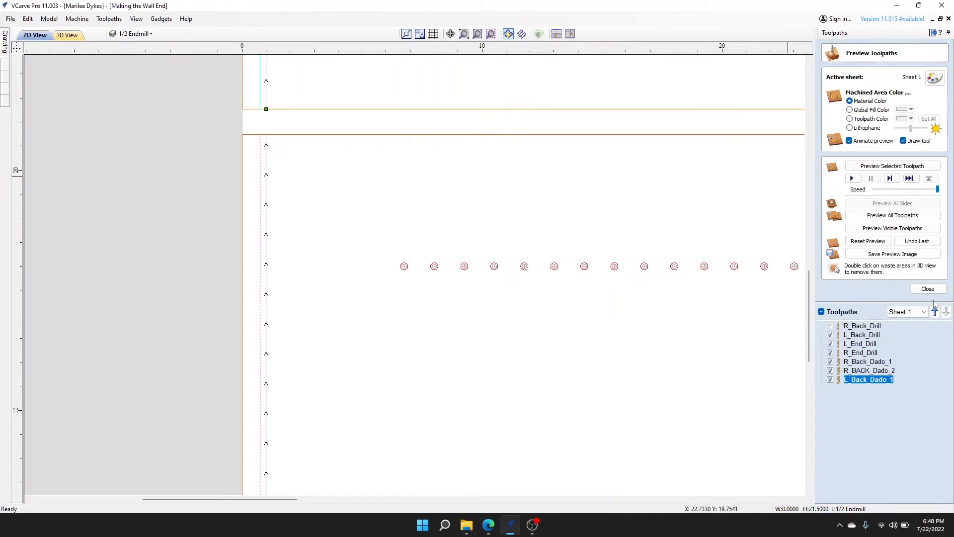
Step: Set the cut depth of R_Back_Dado_1 to 0.25 inches and recalculate it
{"action": "double_click", "coordinate": [870, 366]}
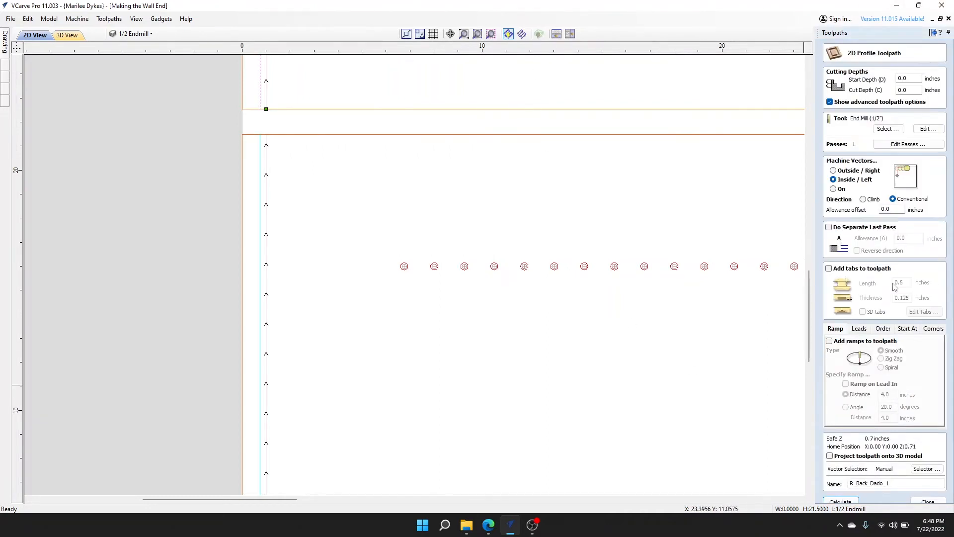
{"action": "left_click", "coordinate": [914, 91]}
{"action": "type", "text": ".25"}
{"action": "left_click", "coordinate": [903, 210]}
{"action": "left_click", "coordinate": [839, 501]}
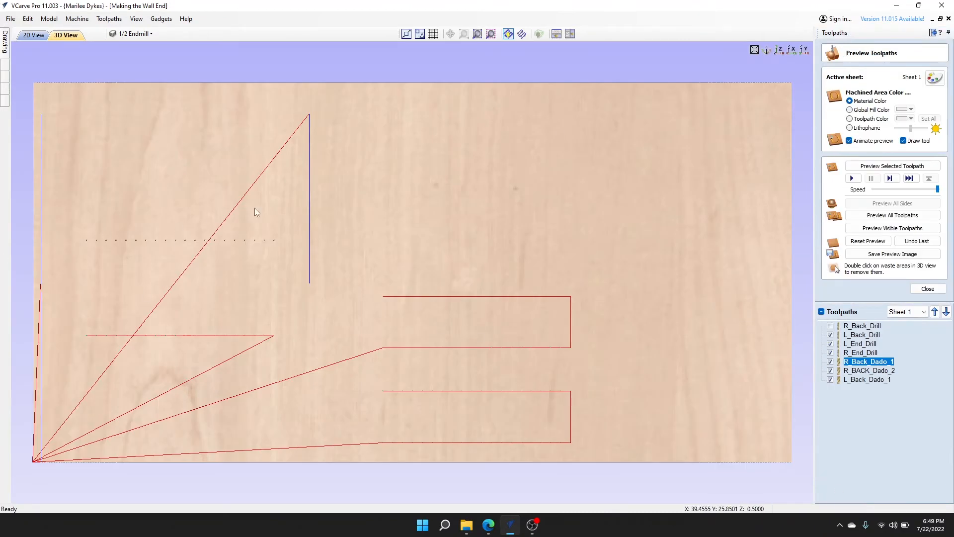
{"action": "left_click", "coordinate": [30, 36]}
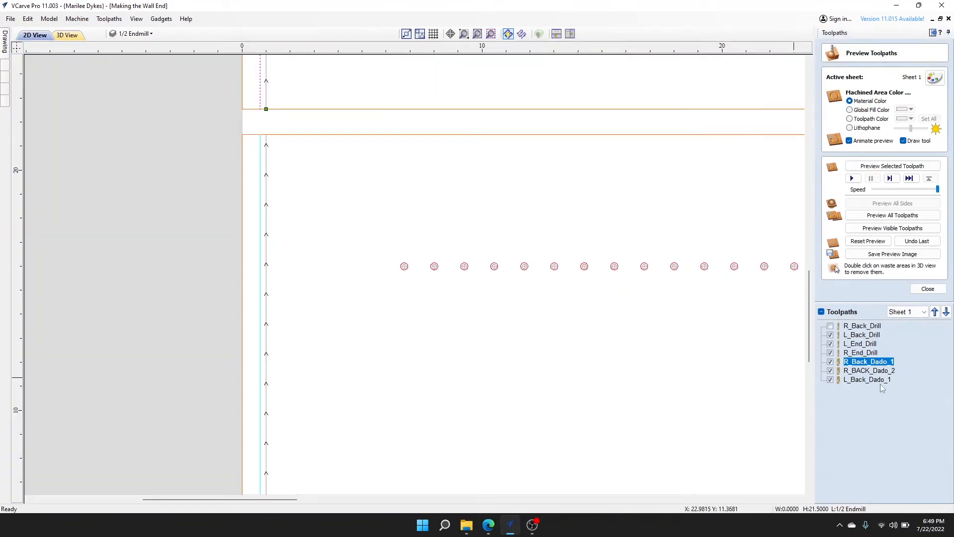
Step: Set the cut depth of R_BACK_Dado_2 to 0.25 inches and recalculate it
{"action": "double_click", "coordinate": [879, 372]}
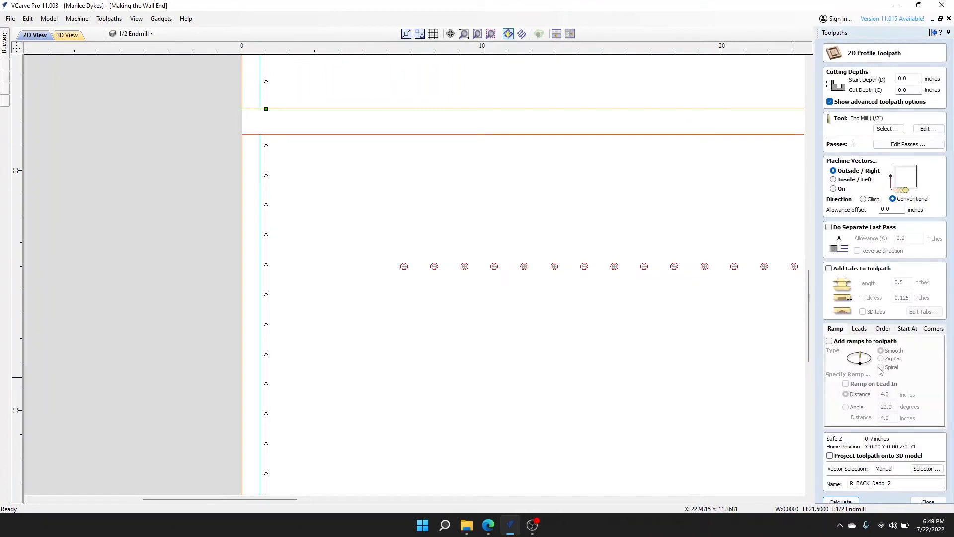
{"action": "double_click", "coordinate": [916, 88]}
{"action": "type", "text": ".25"}
{"action": "left_click", "coordinate": [840, 500]}
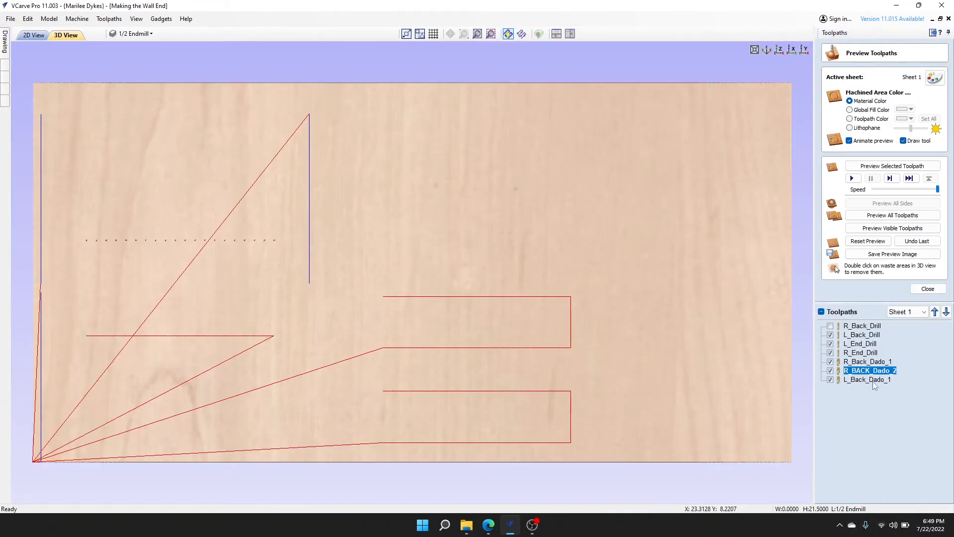
Step: Check the settings of L_Back_Dado_1 and R_BACK_Dado_2, and preview all toolpaths in 3D
{"action": "double_click", "coordinate": [873, 379]}
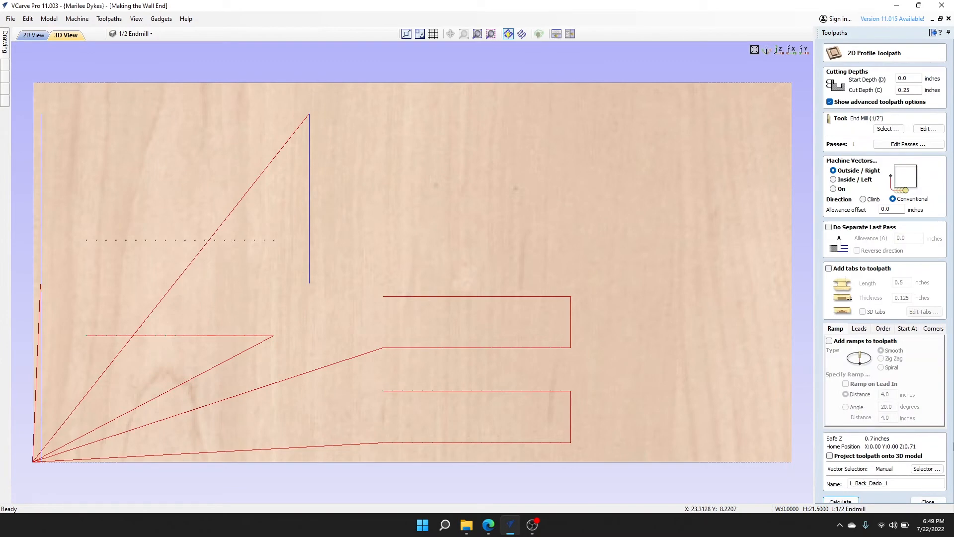
{"action": "left_click", "coordinate": [927, 500]}
{"action": "double_click", "coordinate": [869, 267]}
{"action": "left_click", "coordinate": [927, 501]}
{"action": "left_click", "coordinate": [831, 189]}
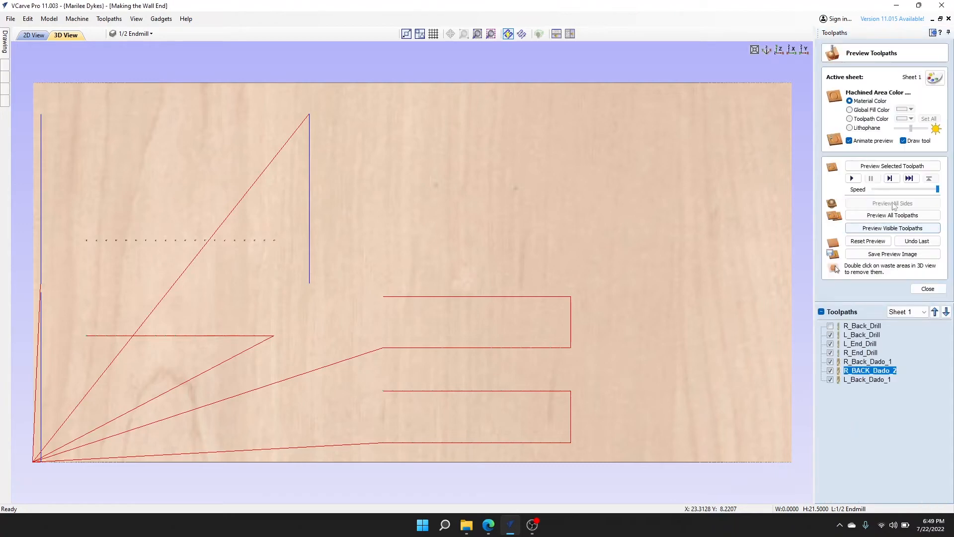
{"action": "left_click", "coordinate": [900, 216]}
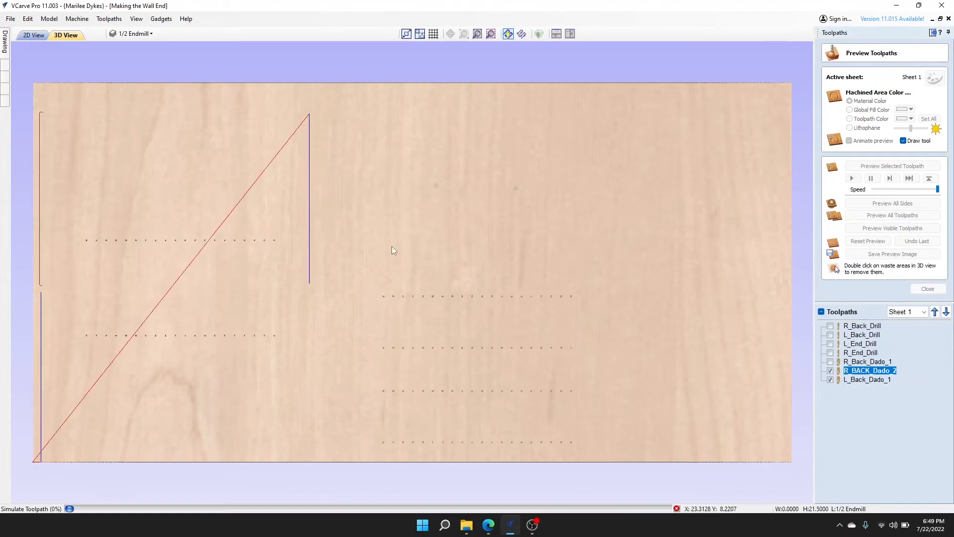
Step: Set up an Inside / Left 2D profile toolpath for the dado line at the lower large panel's right end
{"action": "left_click", "coordinate": [33, 35]}
{"action": "scroll", "coordinate": [681, 394], "scroll_direction": "down", "scroll_amount": 6}
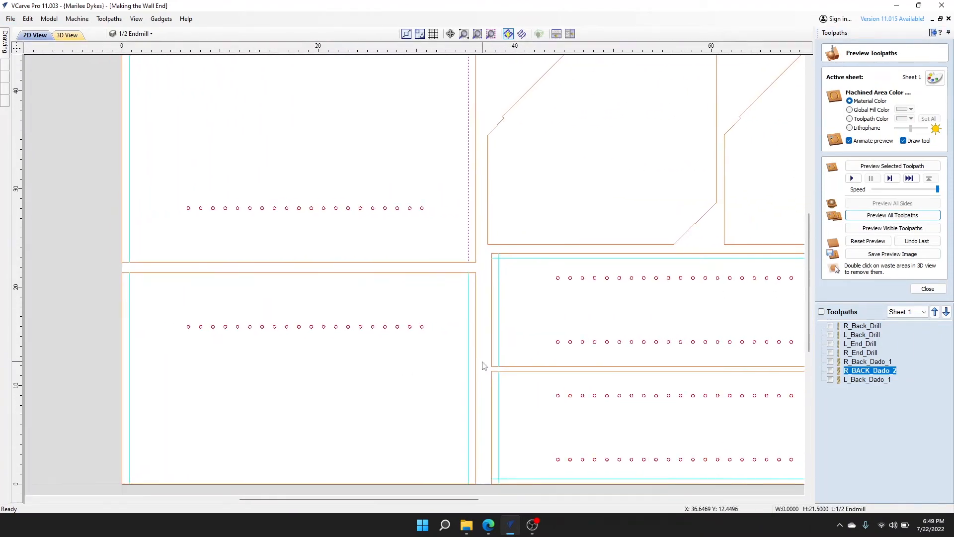
{"action": "scroll", "coordinate": [476, 342], "scroll_direction": "up", "scroll_amount": 5}
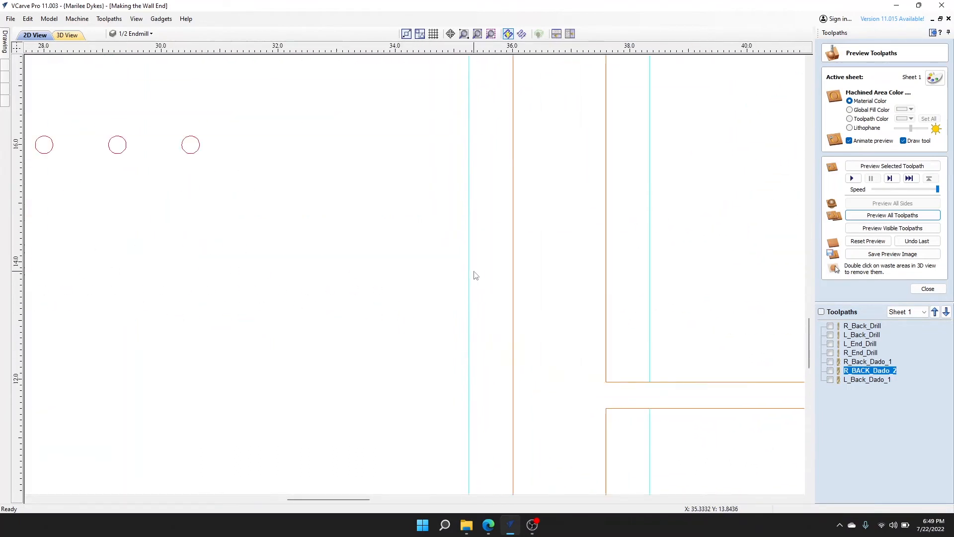
{"action": "left_click", "coordinate": [469, 260]}
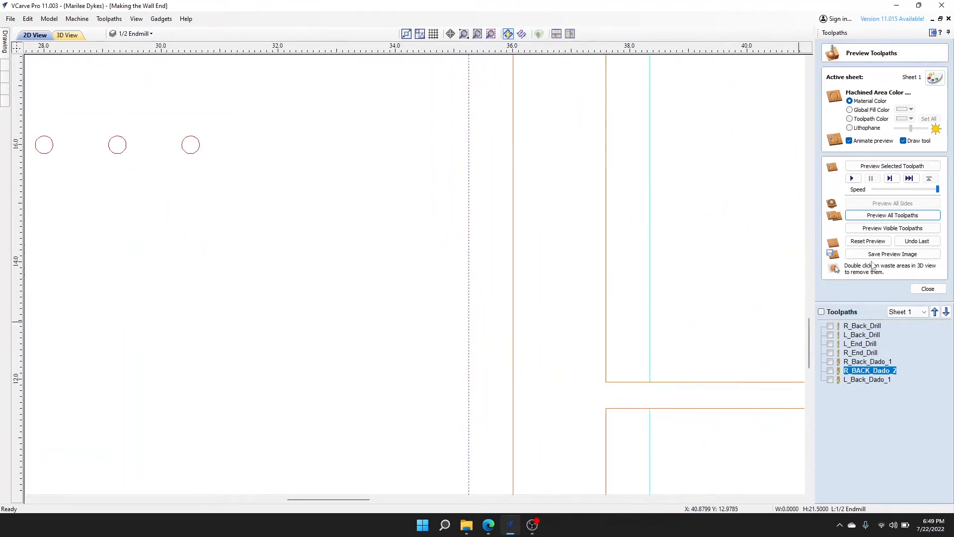
{"action": "left_click", "coordinate": [926, 289]}
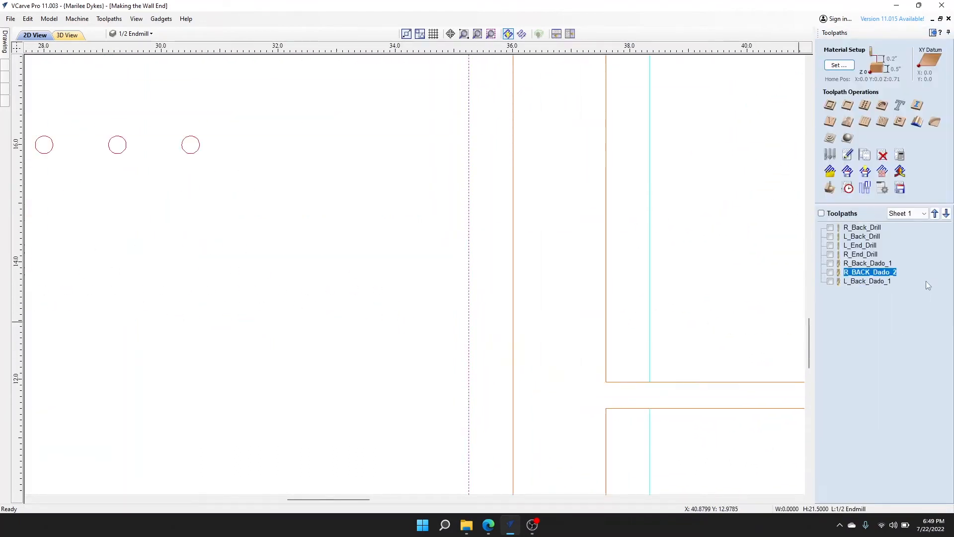
{"action": "left_click", "coordinate": [834, 113]}
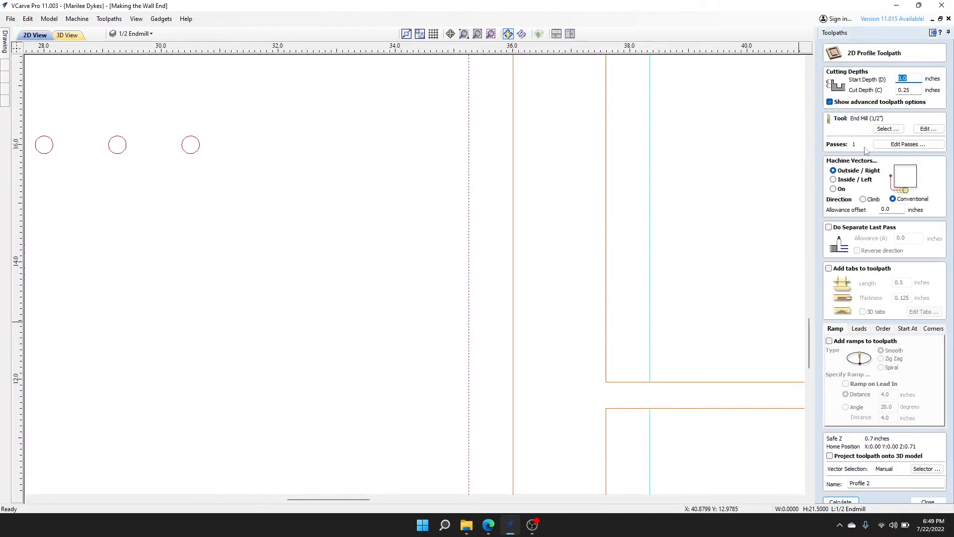
{"action": "left_click", "coordinate": [835, 179]}
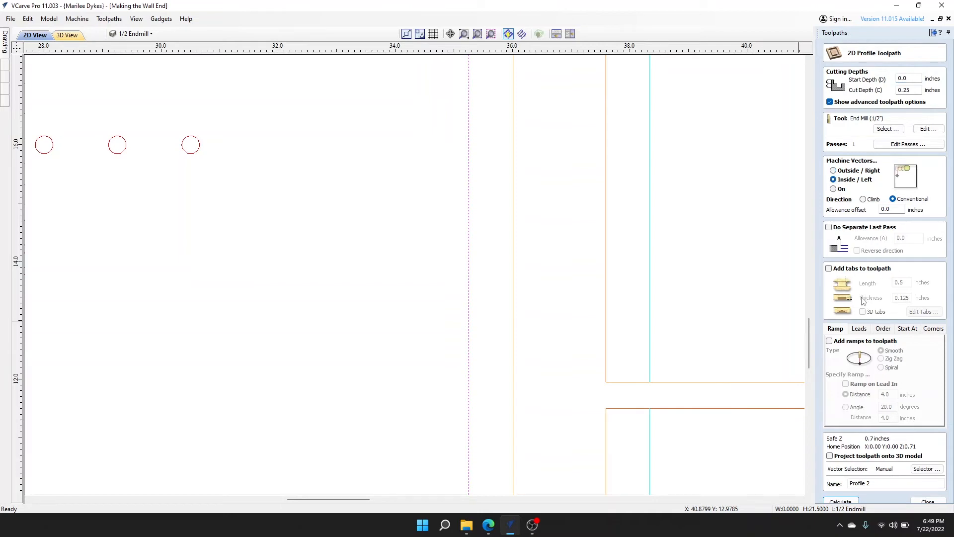
Step: Name the profile toolpath L_Back_Dado_2, calculate it and return to the 2D layout
{"action": "left_click_drag", "start_coordinate": [870, 484], "coordinate": [848, 483]}
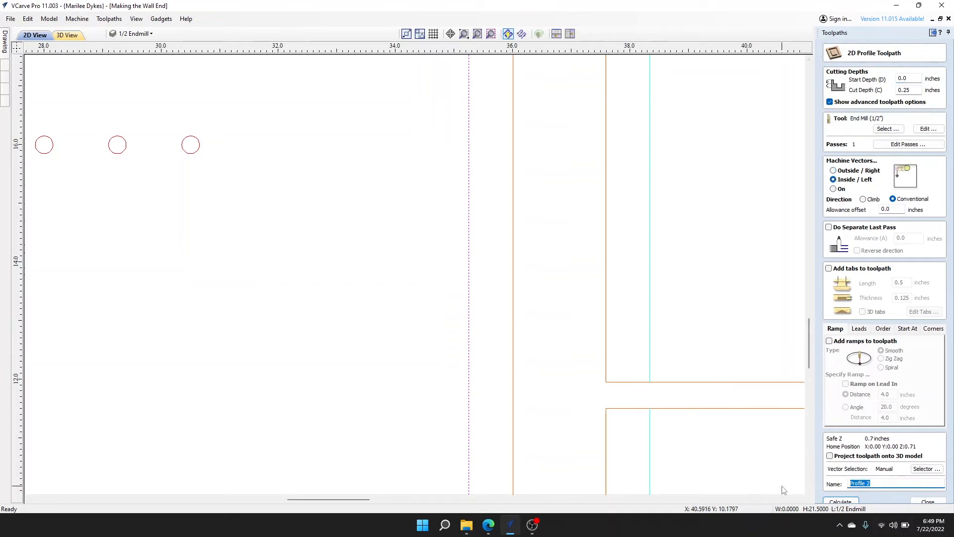
{"action": "left_click", "coordinate": [783, 490]}
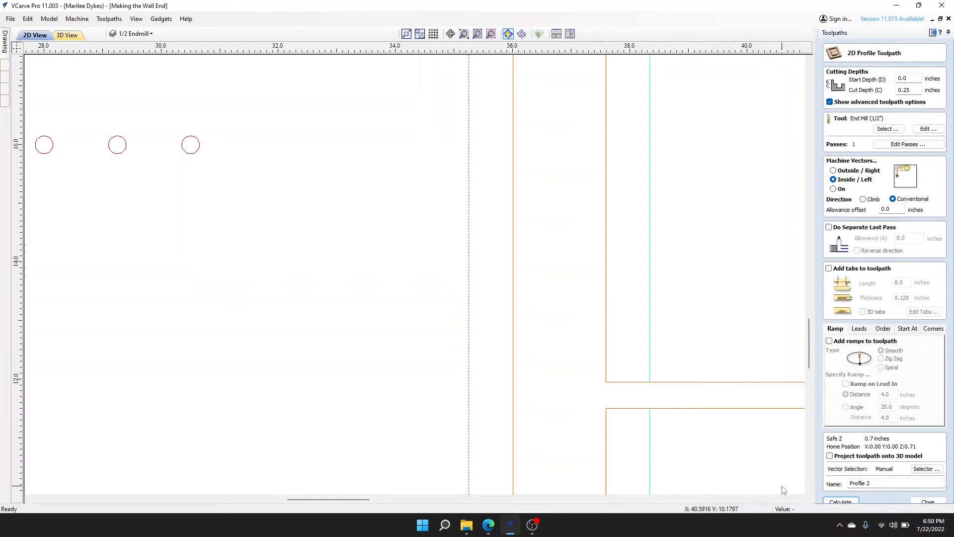
{"action": "left_click", "coordinate": [879, 482]}
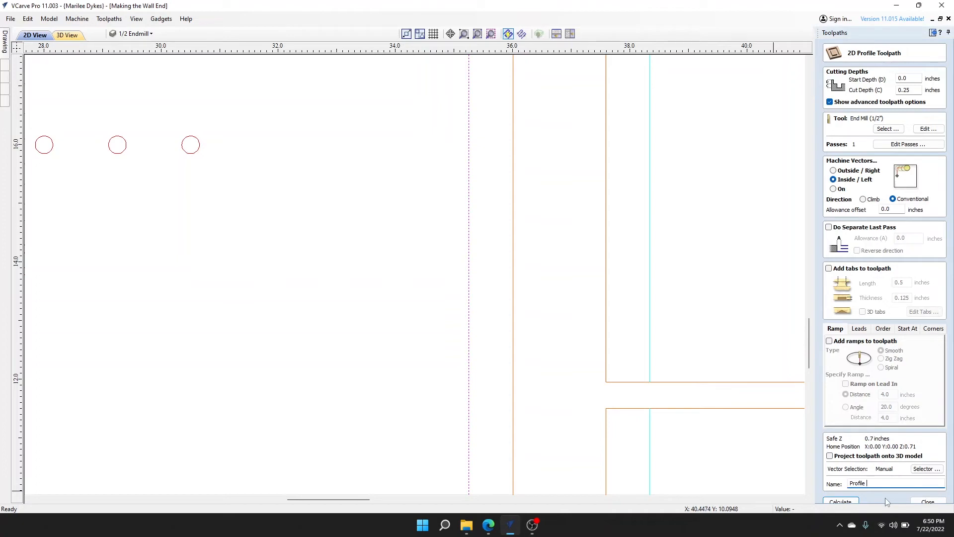
{"action": "key", "text": "BackSpace"}
{"action": "key", "text": "BackSpace"}
{"action": "key", "text": "BackSpace"}
{"action": "left_click", "coordinate": [840, 500]}
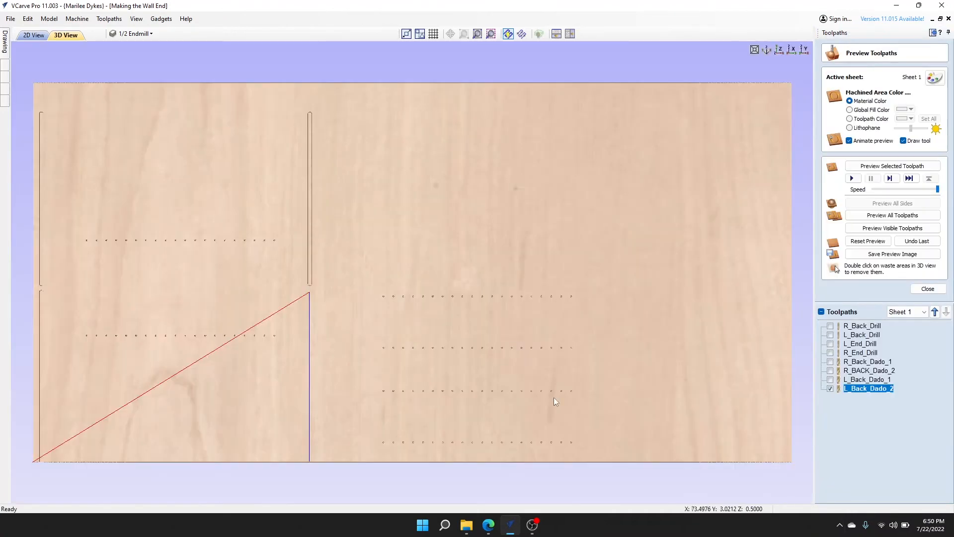
{"action": "left_click", "coordinate": [44, 35]}
Step: Set up an Inside / Left 2D profile toolpath for the horizontal rabbet line along the upper narrow panel's top edge
{"action": "scroll", "coordinate": [741, 263], "scroll_direction": "down", "scroll_amount": 5}
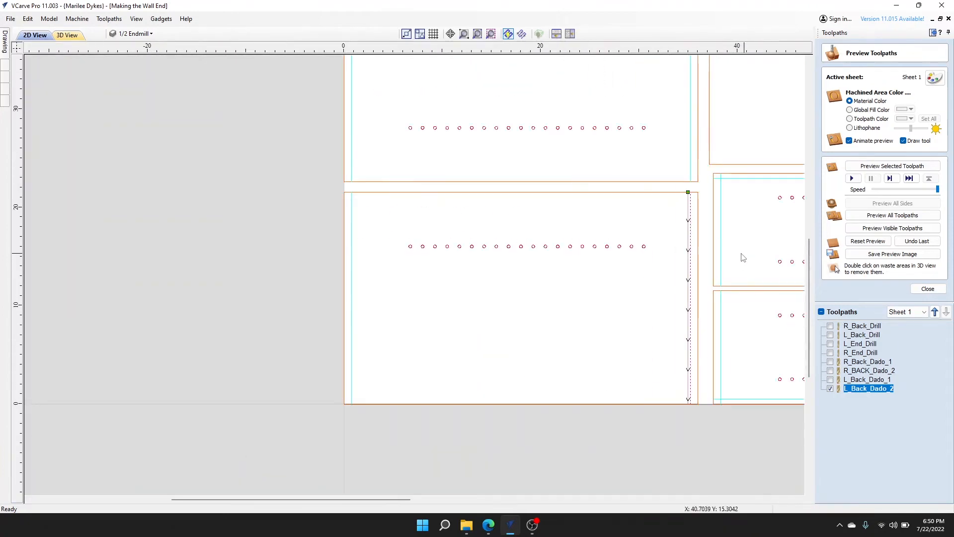
{"action": "mouse_move", "coordinate": [742, 257]}
{"action": "middle_mouse_down"}
{"action": "mouse_move", "coordinate": [218, 276]}
{"action": "mouse_move", "coordinate": [298, 268]}
{"action": "middle_mouse_up"}
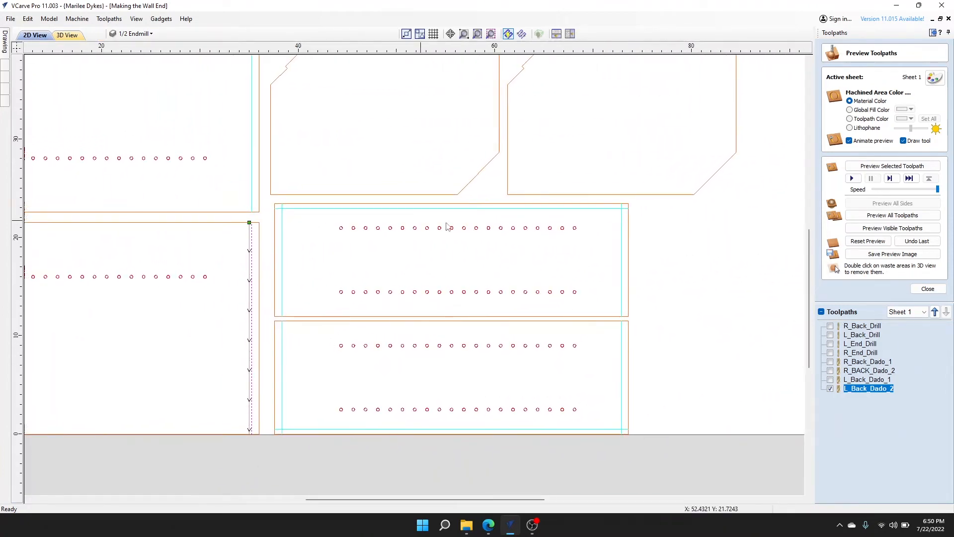
{"action": "scroll", "coordinate": [327, 217], "scroll_direction": "up", "scroll_amount": 3}
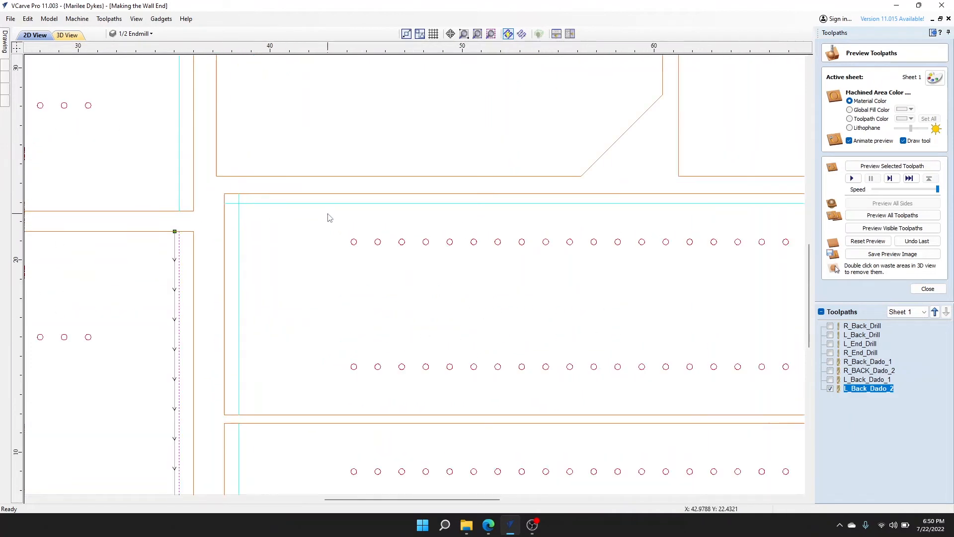
{"action": "scroll", "coordinate": [328, 217], "scroll_direction": "up", "scroll_amount": 2}
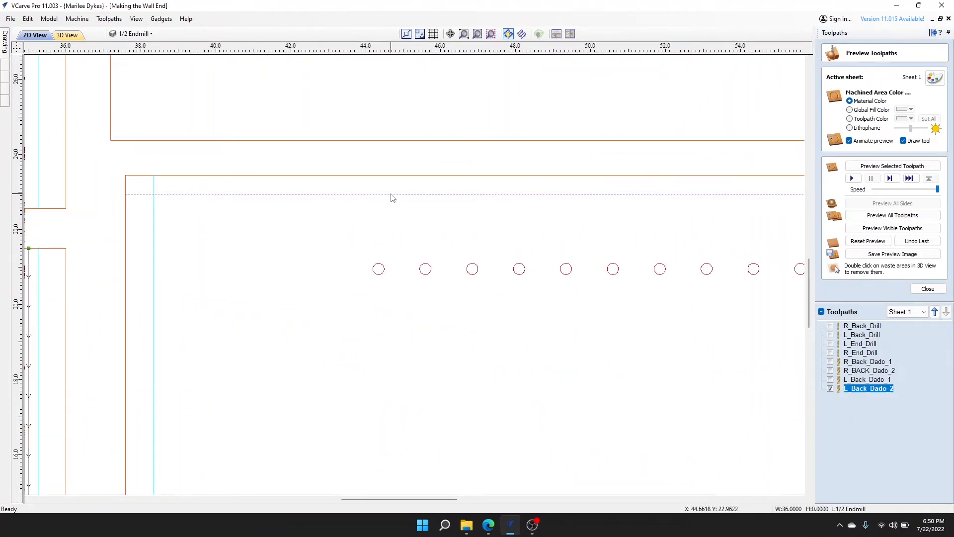
{"action": "left_click", "coordinate": [927, 289]}
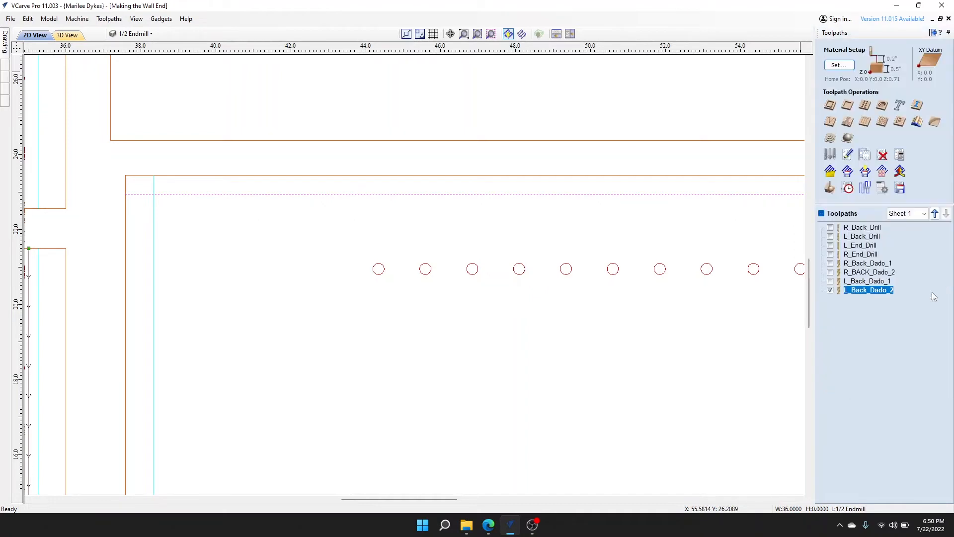
{"action": "left_click", "coordinate": [830, 108]}
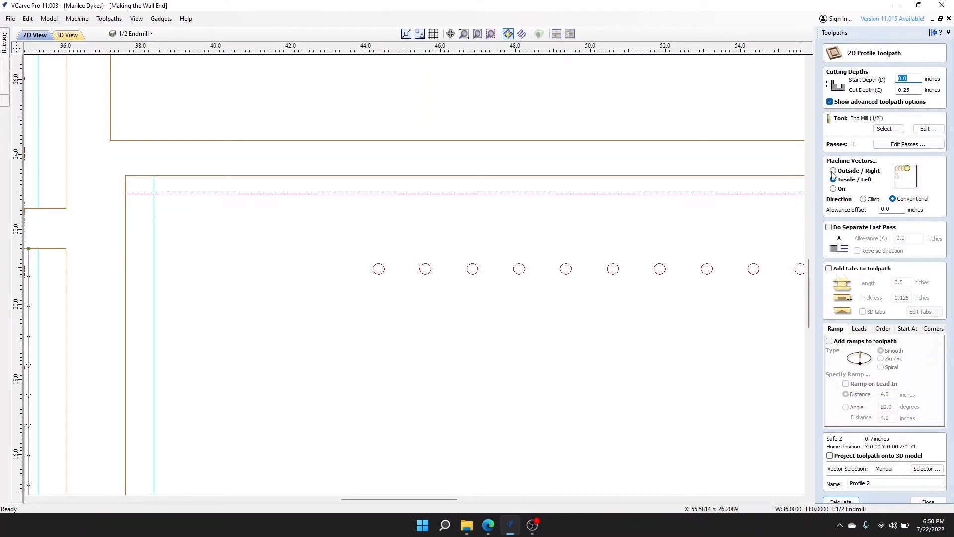
Step: Name the profile toolpath L_End_Rabbit, calculate it and check its path along the panel edge in the 2D layout
{"action": "left_click", "coordinate": [889, 483]}
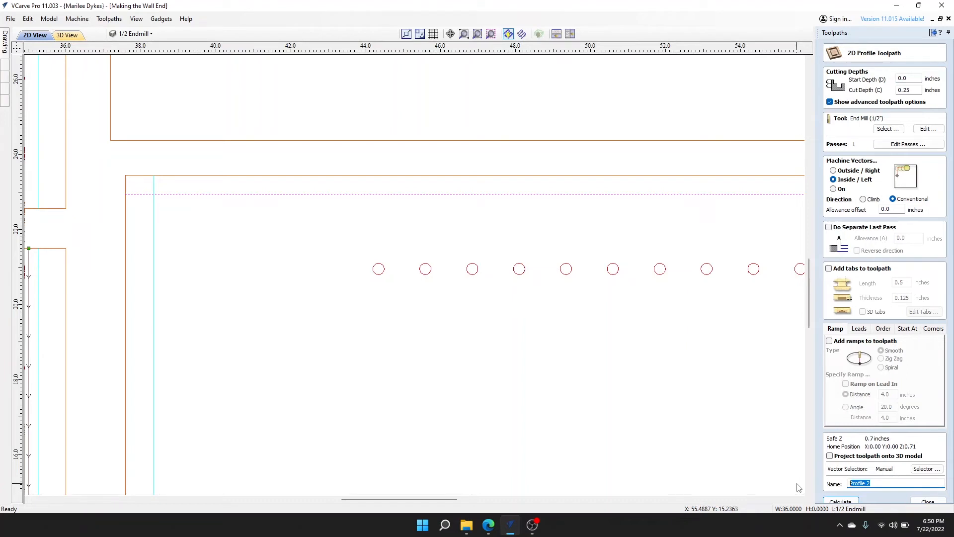
{"action": "type", "text": "L_End_Rabbit"}
{"action": "left_click", "coordinate": [843, 502]}
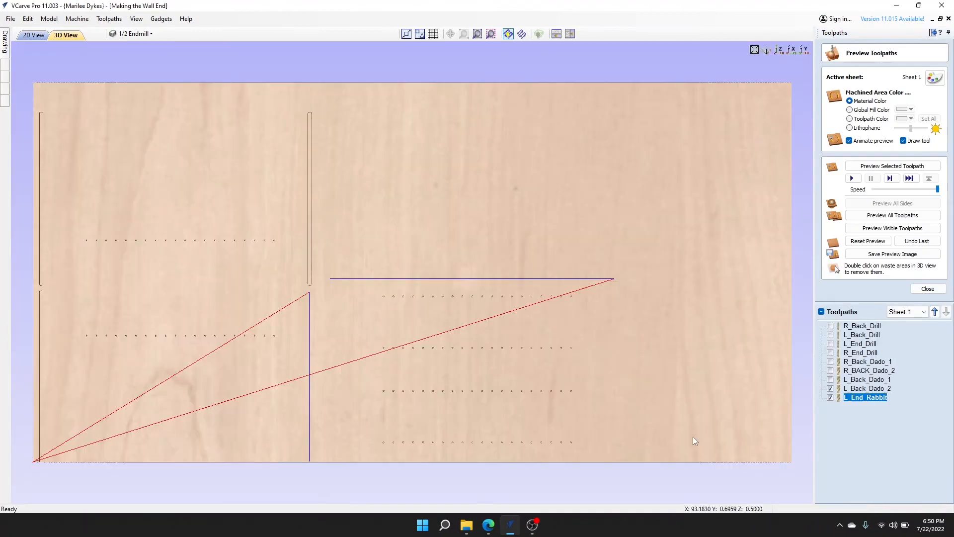
{"action": "left_click", "coordinate": [31, 36]}
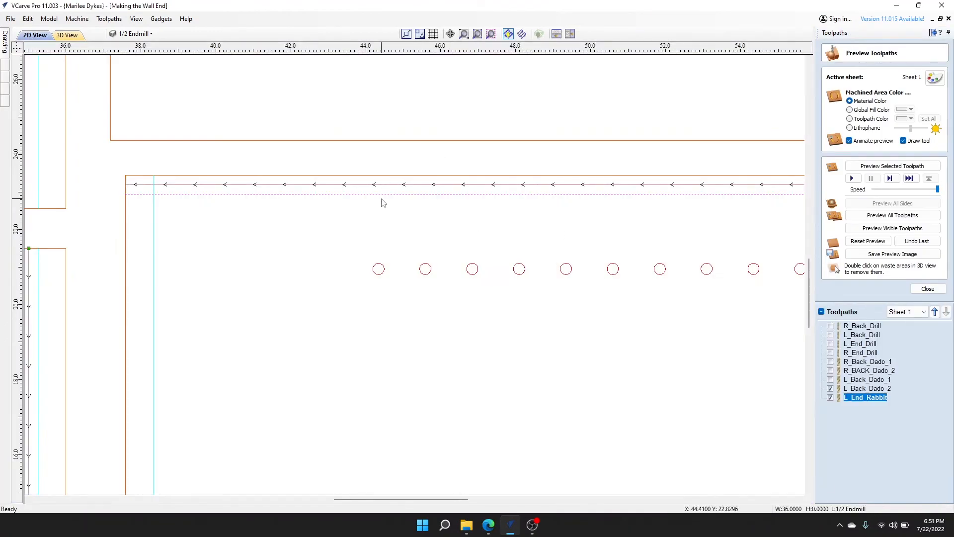
{"action": "scroll", "coordinate": [383, 203], "scroll_direction": "up", "scroll_amount": 4}
{"action": "scroll", "coordinate": [425, 185], "scroll_direction": "down", "scroll_amount": 2}
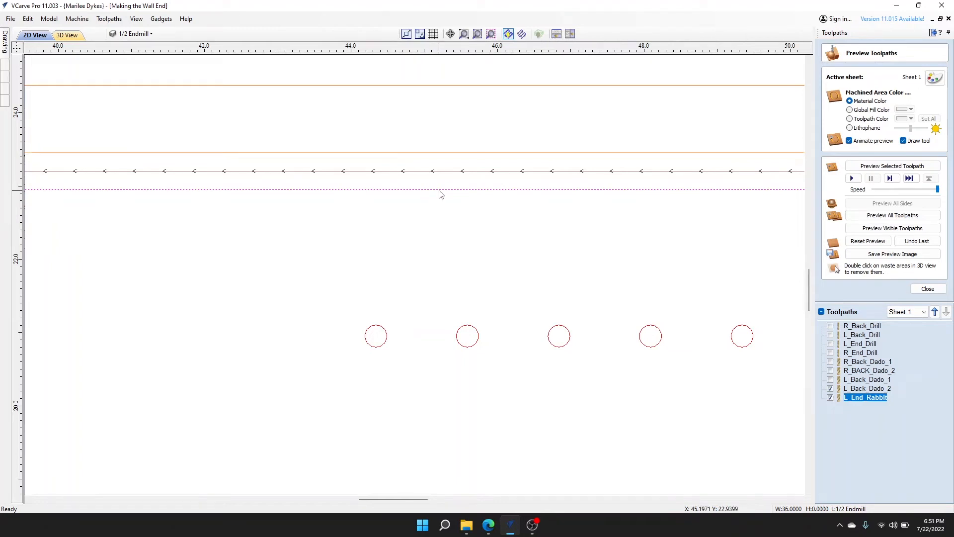
{"action": "scroll", "coordinate": [512, 209], "scroll_direction": "down", "scroll_amount": 3}
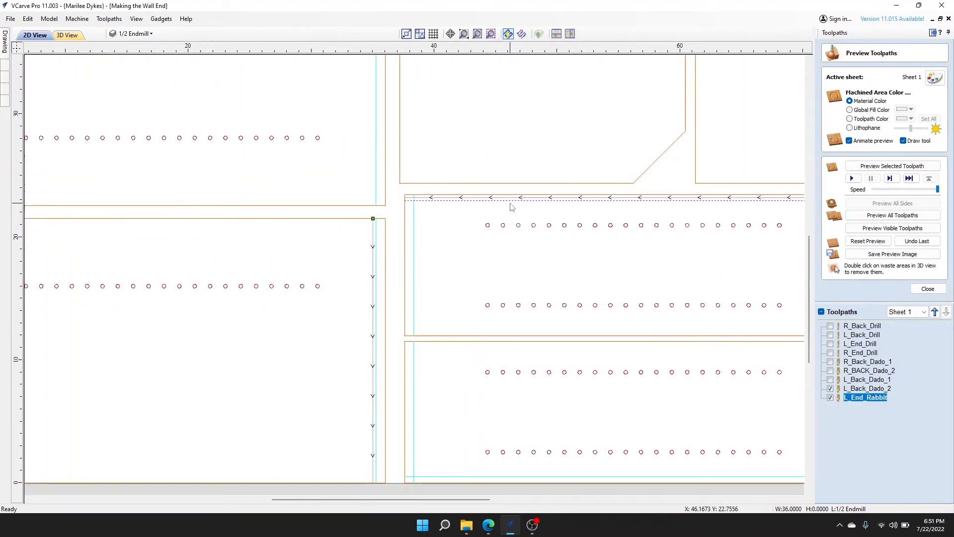
Step: Set up an Inside / Left 2D profile toolpath for the vertical dado line at the upper narrow panel's left end
{"action": "middle_click_drag", "start_coordinate": [653, 218], "coordinate": [511, 203]}
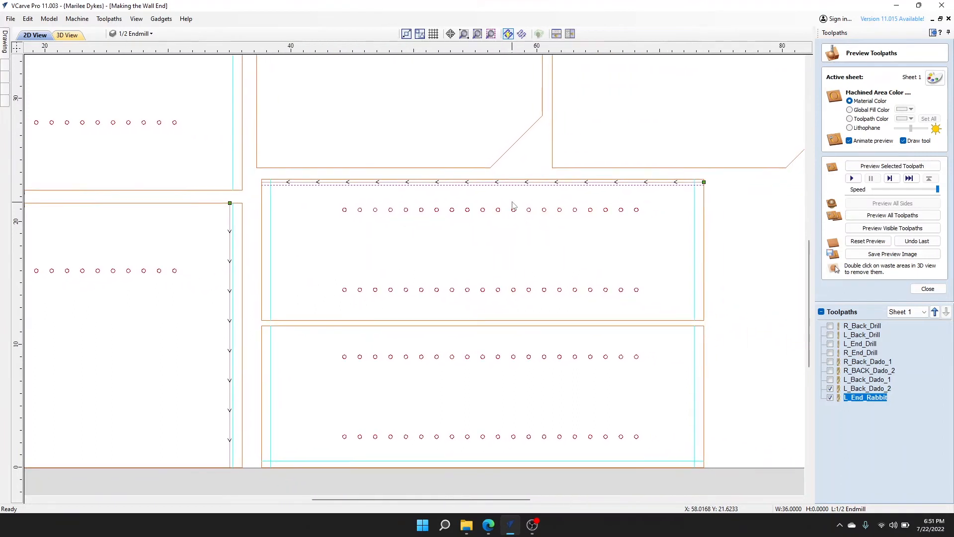
{"action": "left_click", "coordinate": [270, 202]}
{"action": "left_click", "coordinate": [927, 288]}
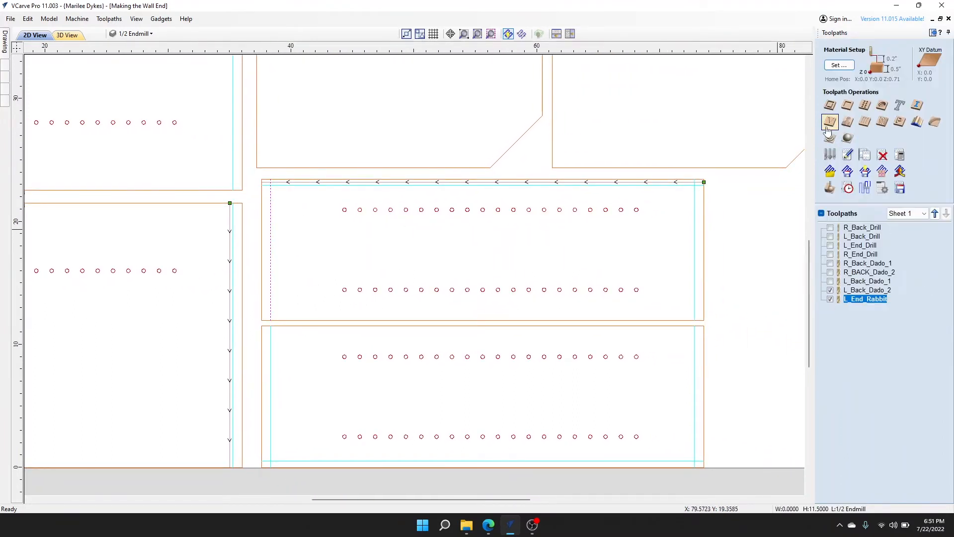
{"action": "left_click", "coordinate": [828, 124]}
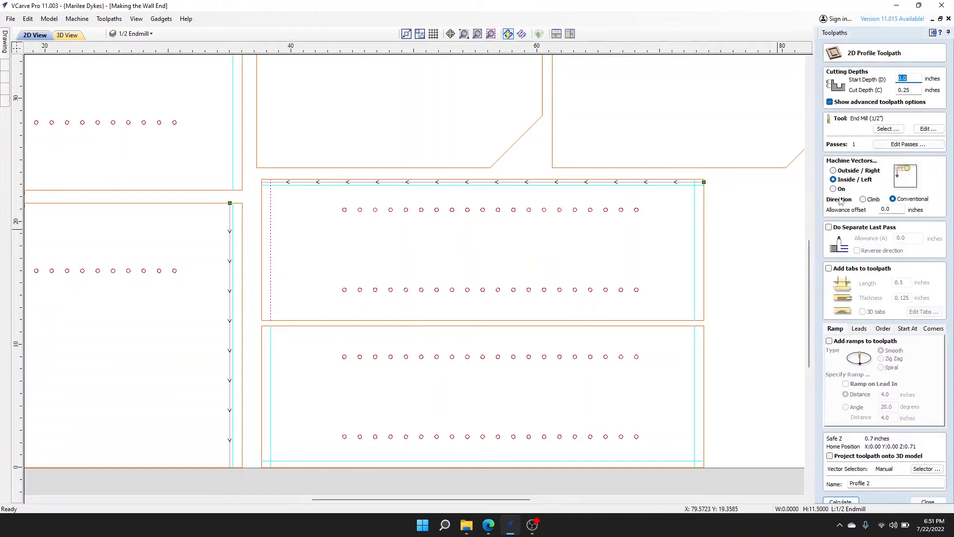
Step: Name the toolpath L_End_Dado_1, calculate it and check which side of the dado line it runs on in 2D
{"action": "left_click_drag", "start_coordinate": [886, 484], "coordinate": [819, 483]}
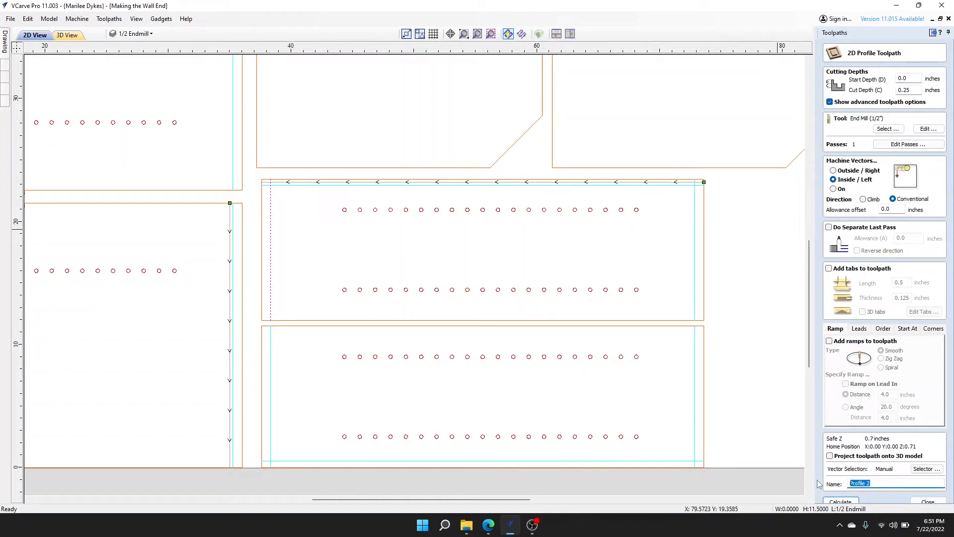
{"action": "type", "text": "L_End_Dado_1"}
{"action": "left_click", "coordinate": [839, 500]}
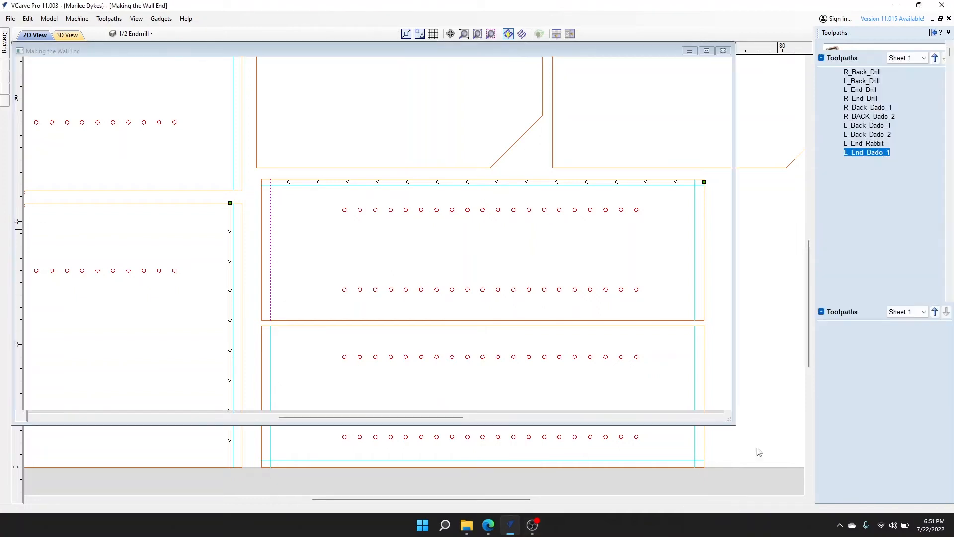
{"action": "left_click", "coordinate": [26, 34]}
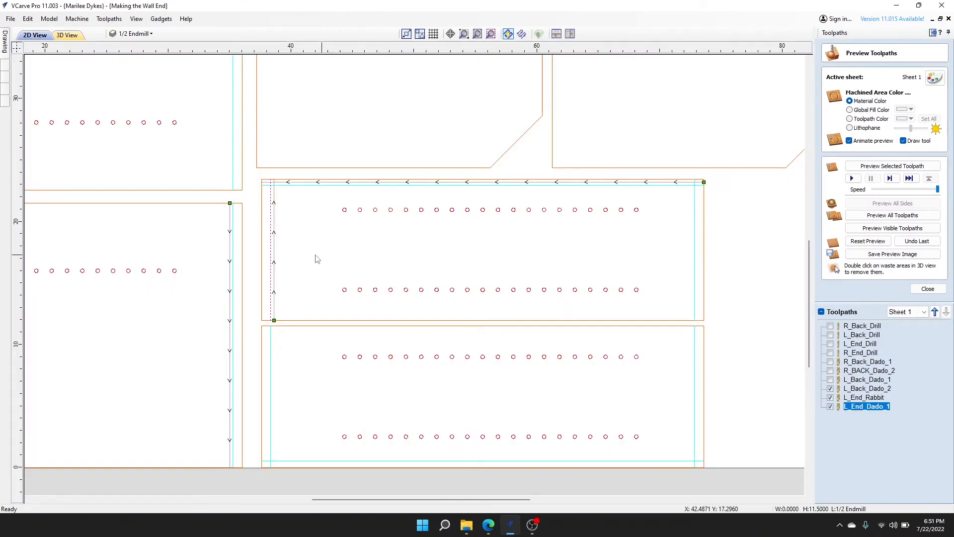
{"action": "scroll", "coordinate": [278, 238], "scroll_direction": "up", "scroll_amount": 5}
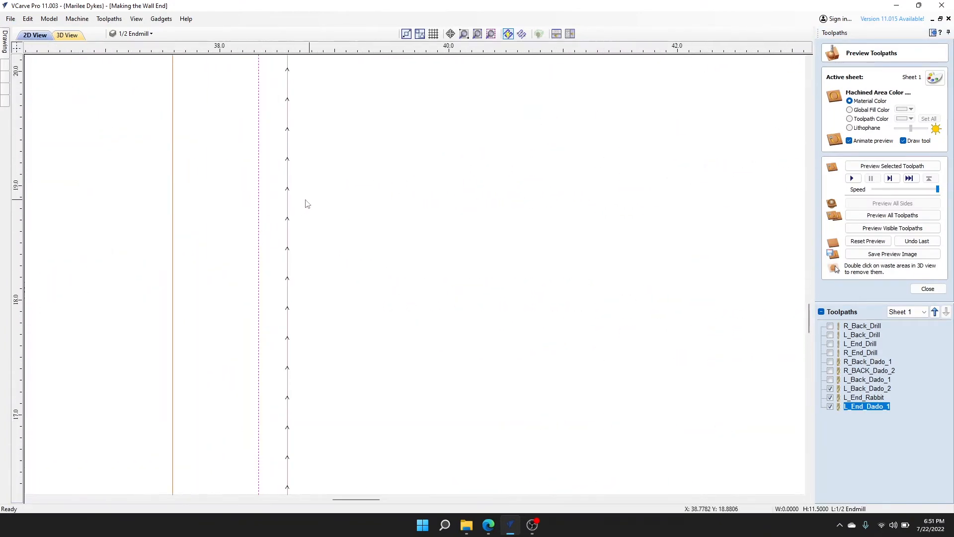
{"action": "scroll", "coordinate": [447, 239], "scroll_direction": "down", "scroll_amount": 3}
{"action": "scroll", "coordinate": [492, 238], "scroll_direction": "down", "scroll_amount": 6}
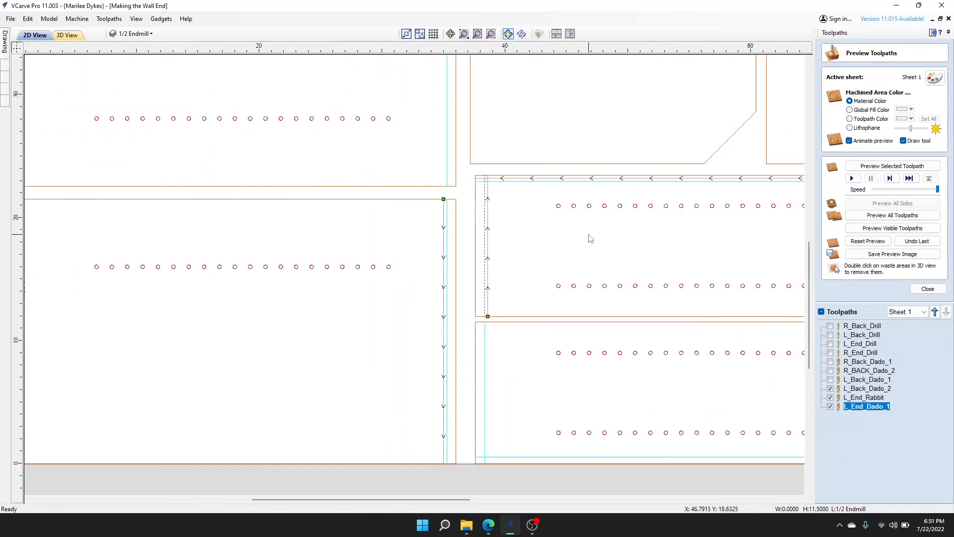
Step: Set up an Outside / Right 2D profile toolpath for the vertical dado line at the upper narrow panel's right end
{"action": "left_click", "coordinate": [926, 289]}
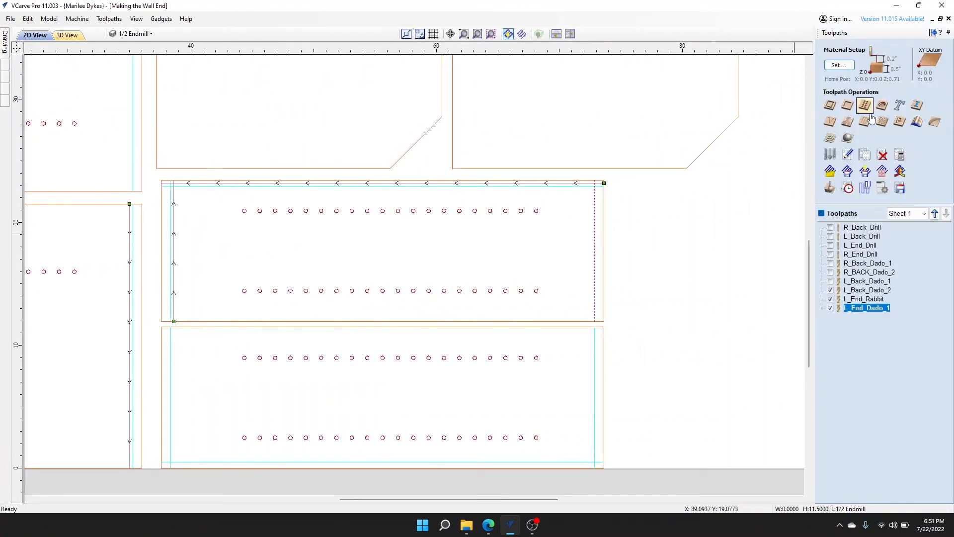
{"action": "left_click", "coordinate": [830, 105]}
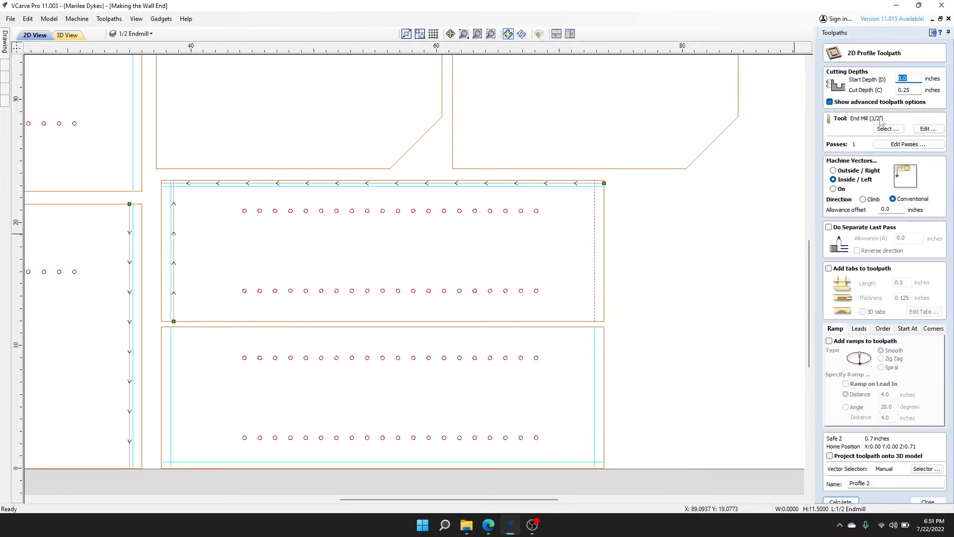
{"action": "left_click", "coordinate": [833, 171]}
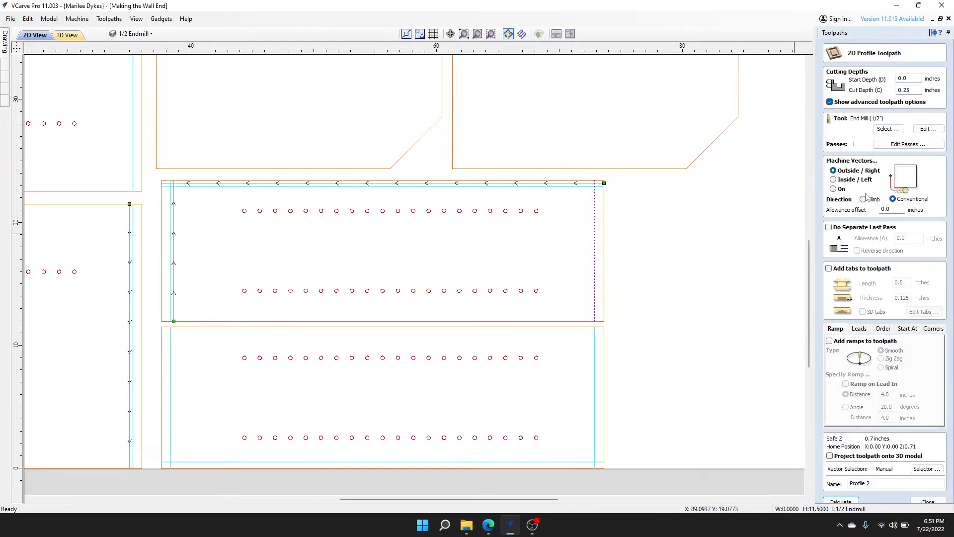
{"action": "triple_click", "coordinate": [877, 483]}
{"action": "left_click", "coordinate": [811, 488]}
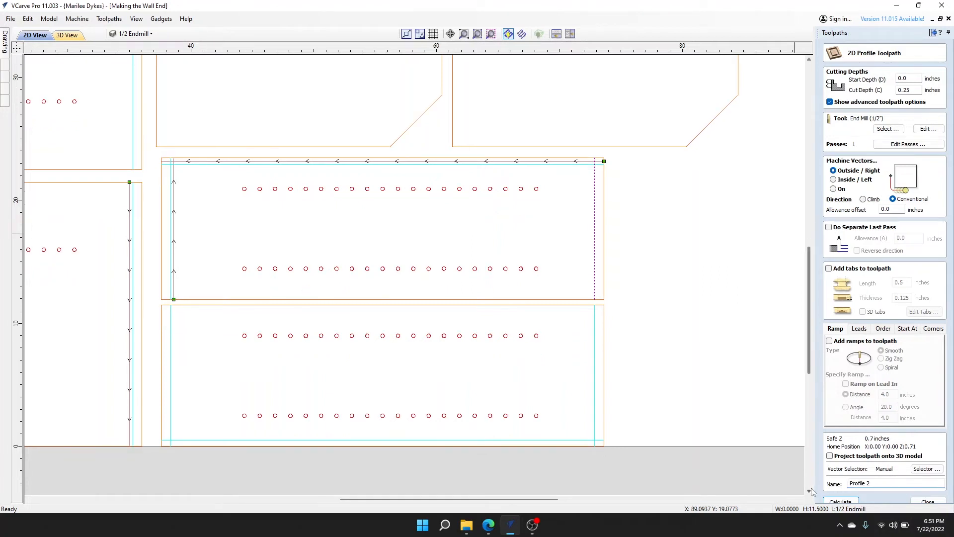
{"action": "left_click", "coordinate": [811, 488]}
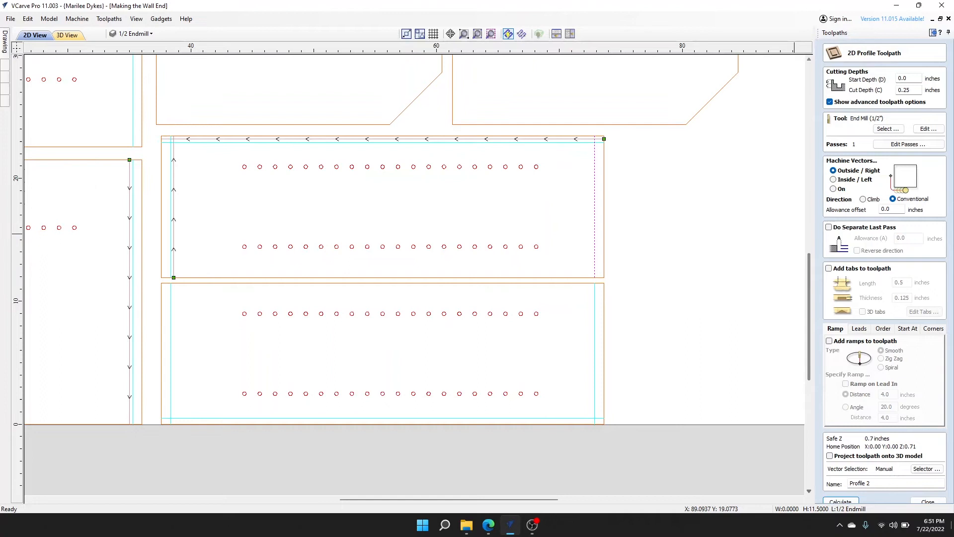
Step: Name the toolpath L_End_Dado_2, calculate it and check its position beside the dado line in the 2D layout
{"action": "triple_click", "coordinate": [878, 483]}
{"action": "type", "text": "L_End"}
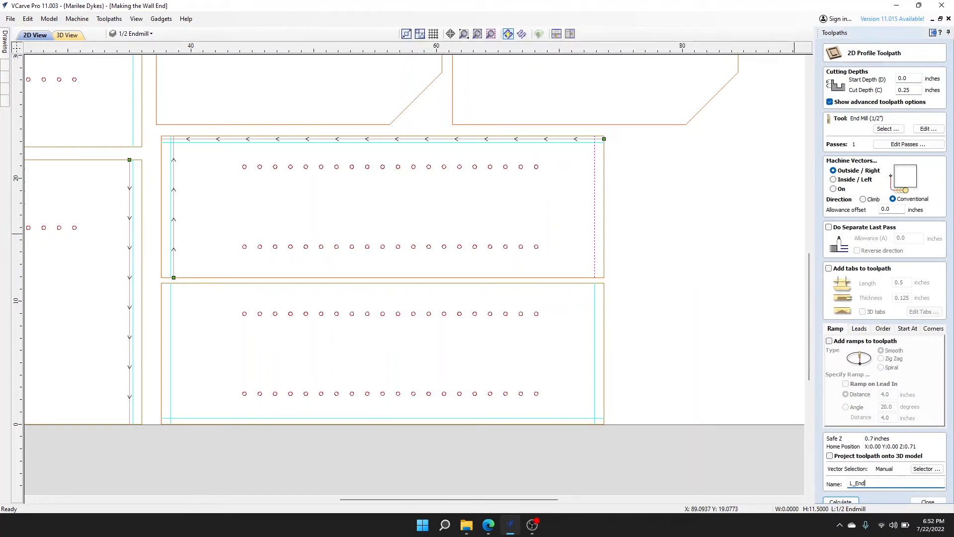
{"action": "type", "text": "_Dado_2"}
{"action": "left_click", "coordinate": [839, 501]}
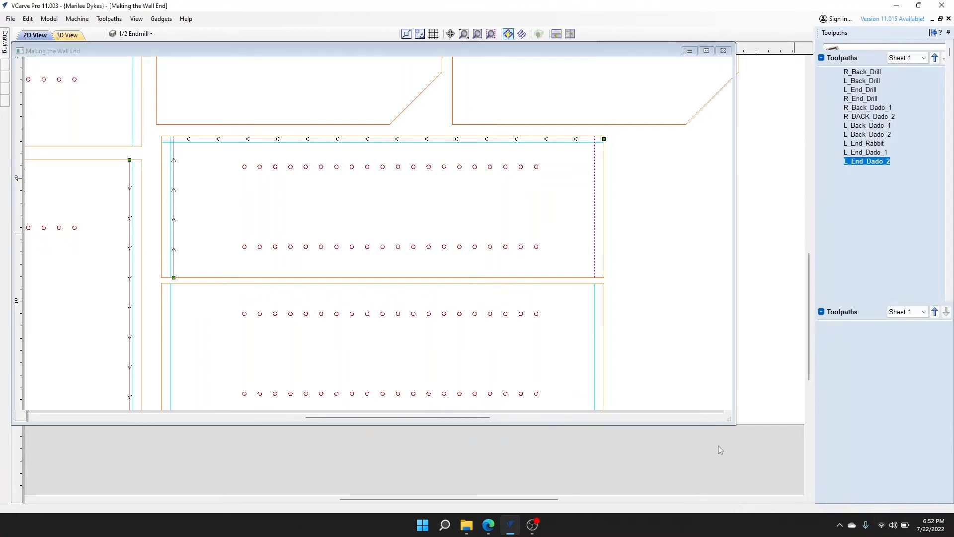
{"action": "left_click", "coordinate": [25, 33]}
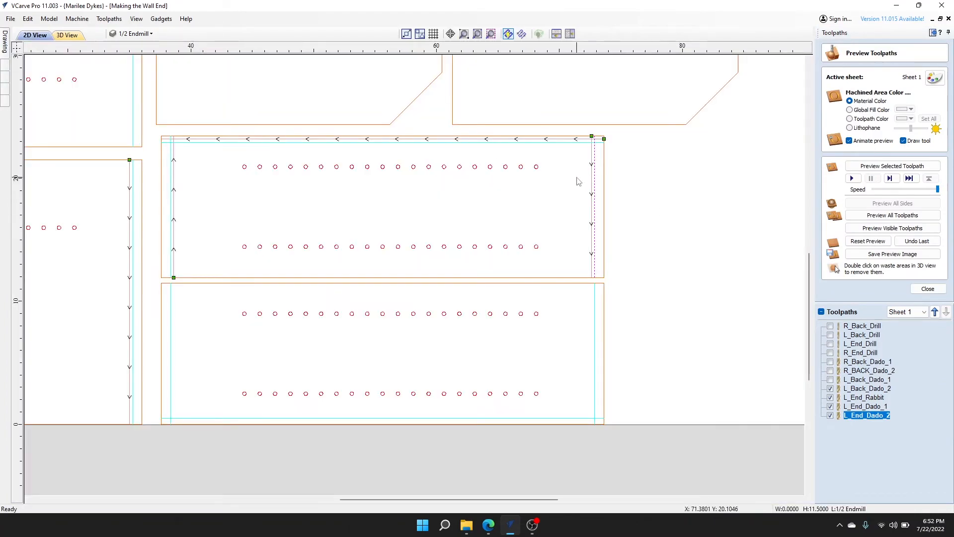
{"action": "scroll", "coordinate": [592, 193], "scroll_direction": "up", "scroll_amount": 3}
{"action": "scroll", "coordinate": [587, 203], "scroll_direction": "up", "scroll_amount": 1}
{"action": "scroll", "coordinate": [591, 201], "scroll_direction": "down", "scroll_amount": 5}
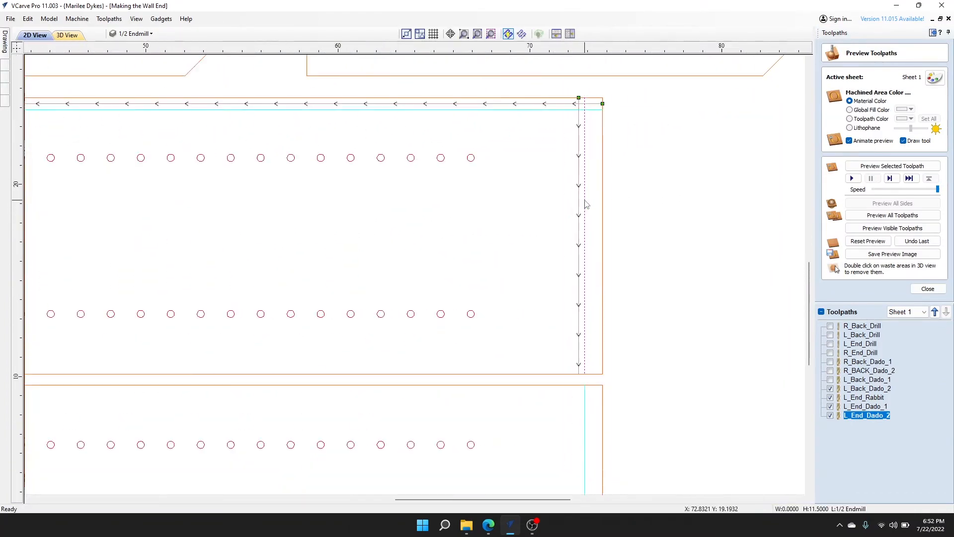
Step: Set up an Outside / Right 2D profile toolpath for the vertical dado line at the lower narrow panel's left end
{"action": "left_click", "coordinate": [631, 199]}
{"action": "middle_click_drag", "start_coordinate": [349, 312], "coordinate": [550, 181]}
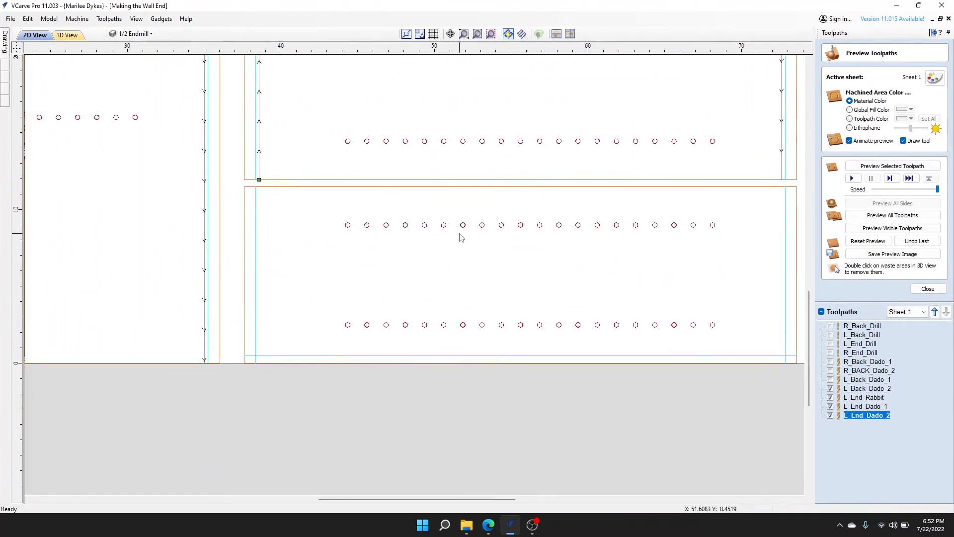
{"action": "left_click", "coordinate": [257, 218]}
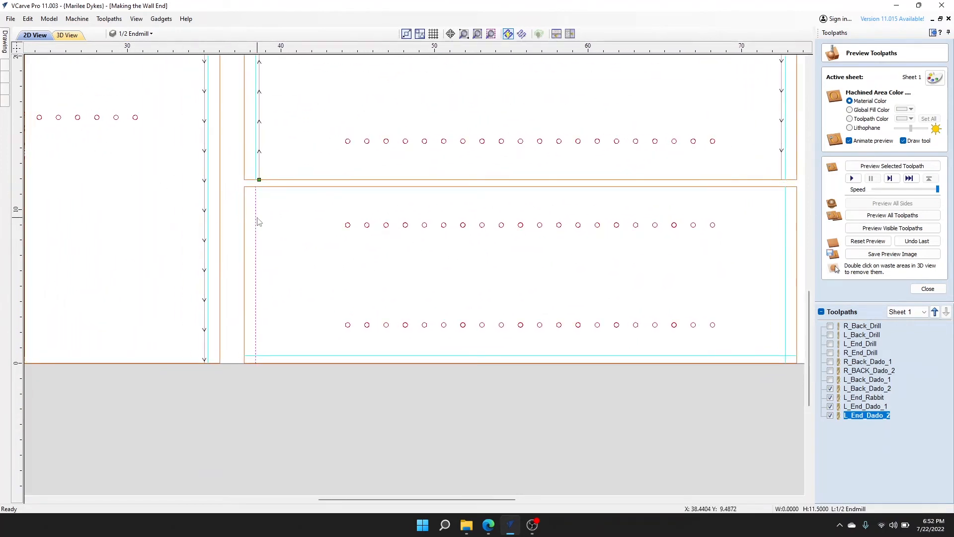
{"action": "left_click", "coordinate": [927, 289]}
{"action": "left_click", "coordinate": [829, 106]}
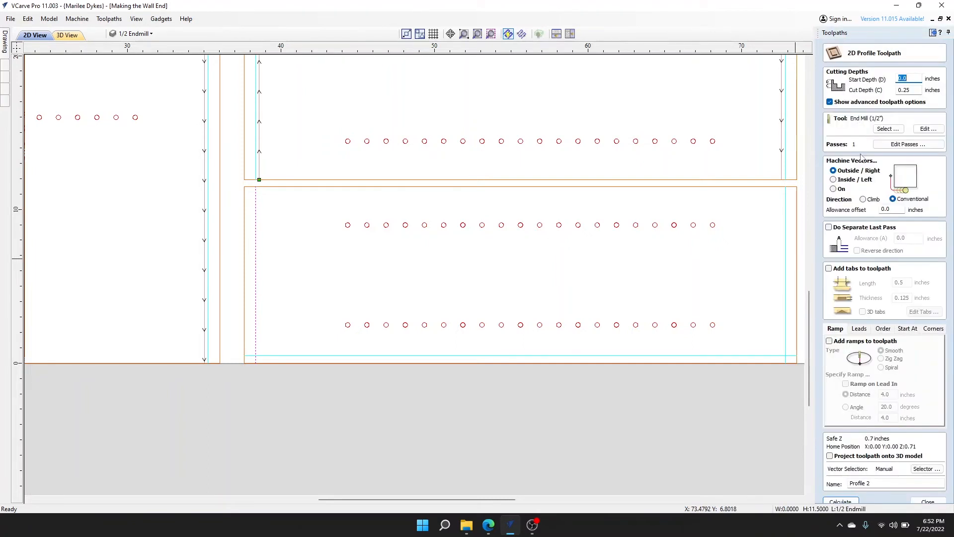
Step: Name the toolpath R_End_Dado_1, calculate it and check its offset from the dado line in the 2D layout
{"action": "left_click", "coordinate": [881, 482]}
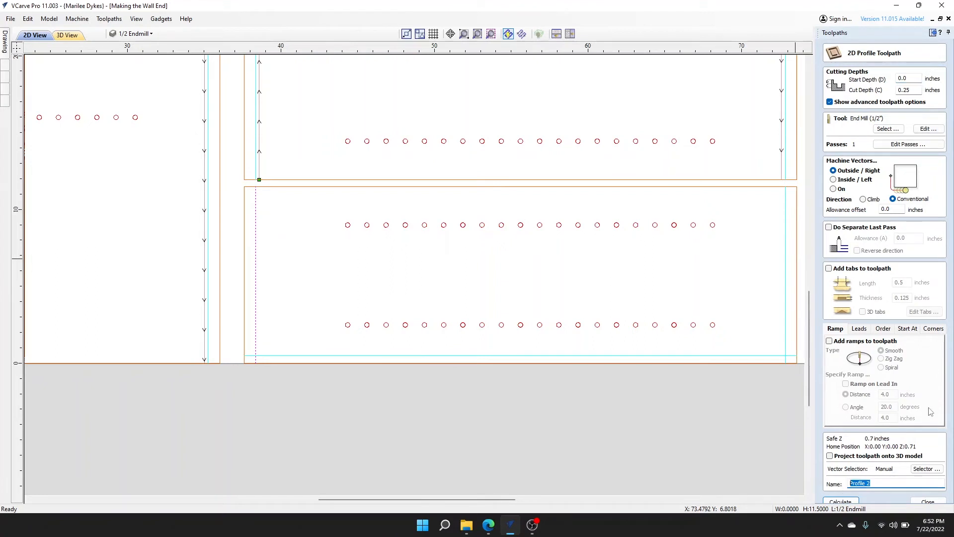
{"action": "type", "text": "R_End_Dado_1"}
{"action": "left_click", "coordinate": [840, 500]}
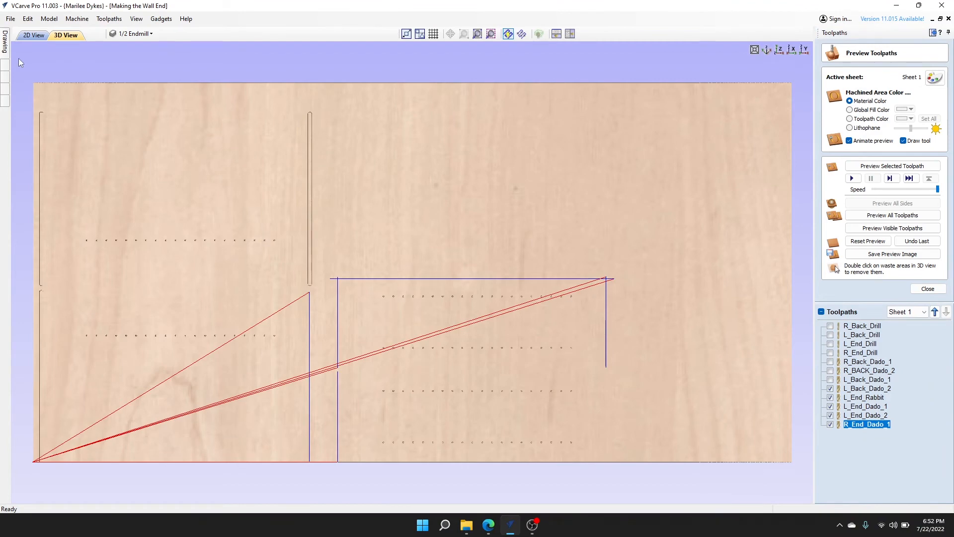
{"action": "left_click", "coordinate": [32, 36]}
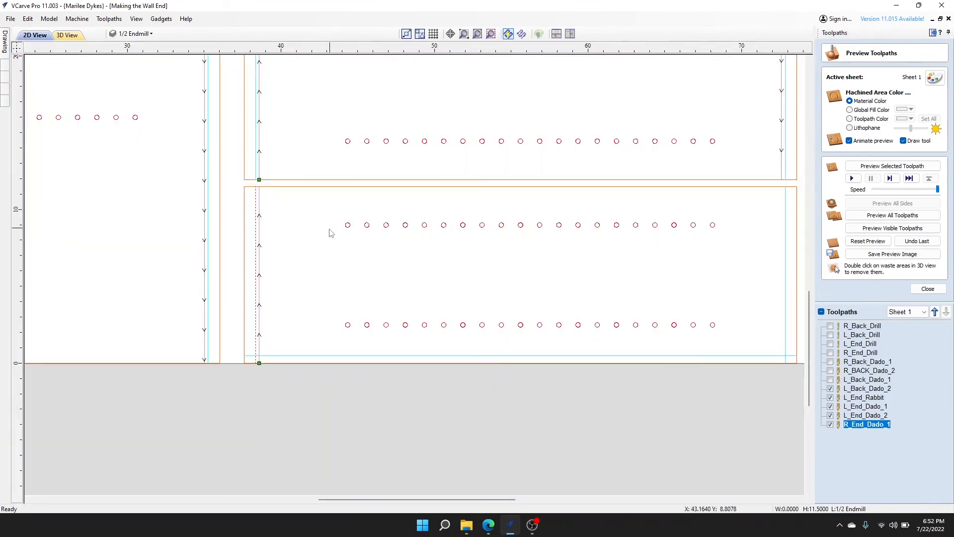
{"action": "scroll", "coordinate": [259, 243], "scroll_direction": "down", "scroll_amount": 1}
{"action": "scroll", "coordinate": [259, 237], "scroll_direction": "up", "scroll_amount": 3}
{"action": "scroll", "coordinate": [259, 238], "scroll_direction": "up", "scroll_amount": 2}
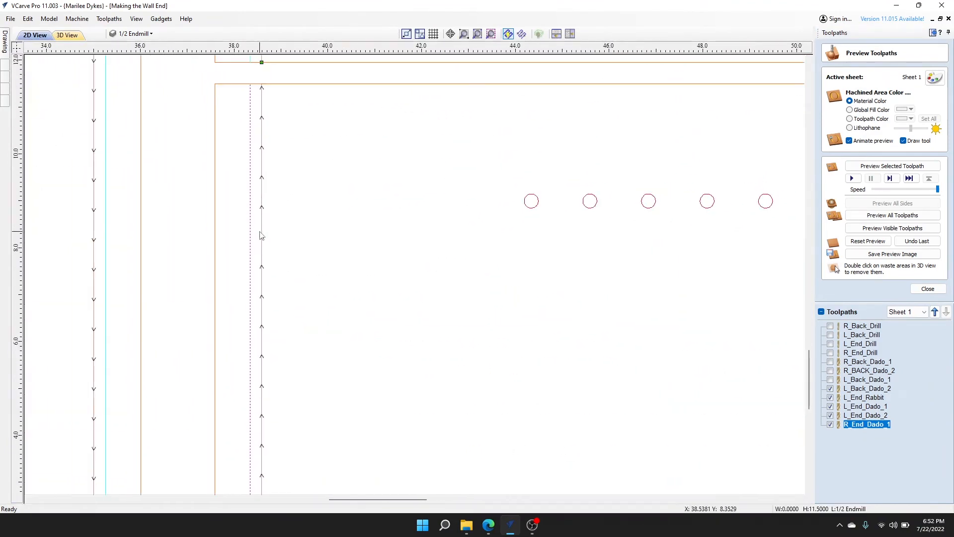
Step: Start a 2D profile toolpath for the vertical dado line at the lower narrow panel's right end
{"action": "mouse_move", "coordinate": [408, 215]}
{"action": "middle_mouse_down"}
{"action": "mouse_move", "coordinate": [299, 257]}
{"action": "mouse_move", "coordinate": [9, 236]}
{"action": "middle_mouse_up"}
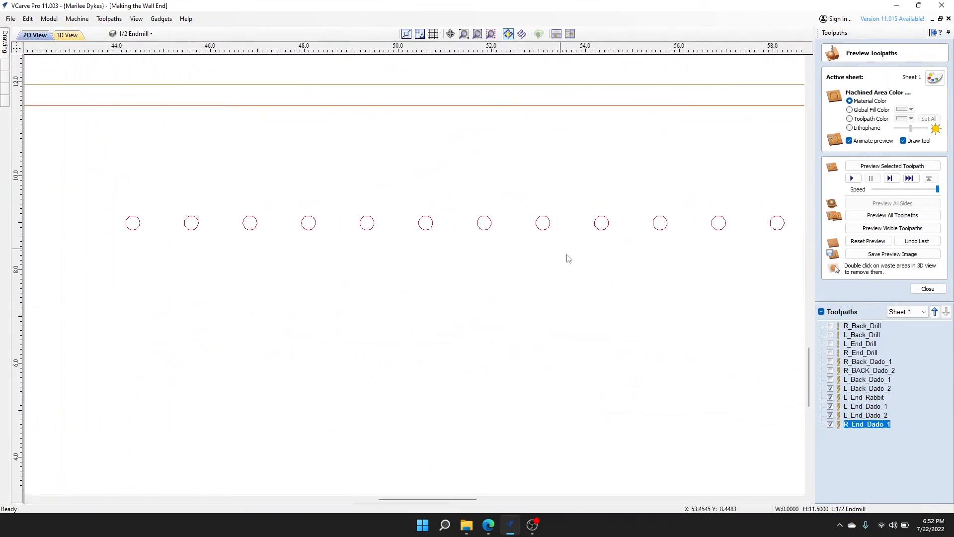
{"action": "middle_click_drag", "start_coordinate": [608, 273], "coordinate": [120, 263]}
{"action": "middle_click_drag", "start_coordinate": [665, 280], "coordinate": [100, 295]}
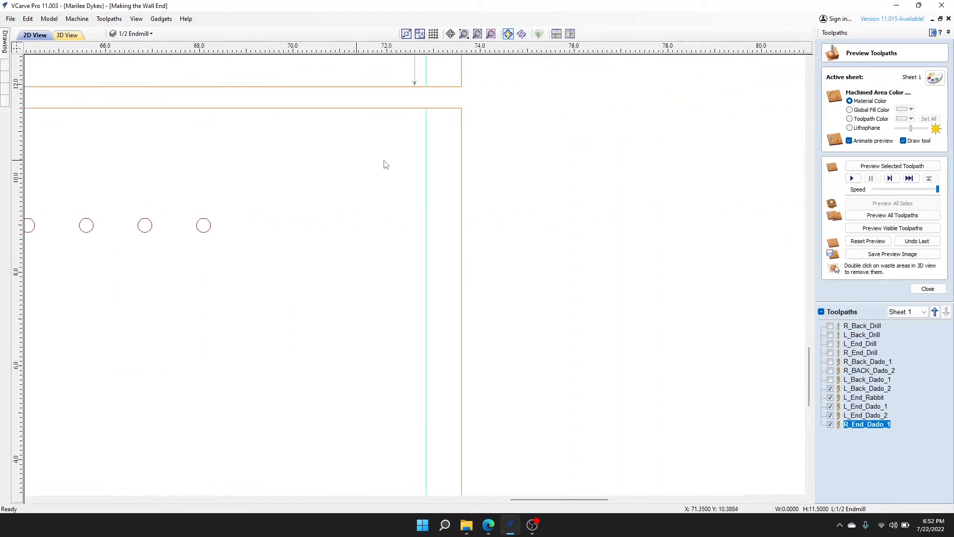
{"action": "left_click", "coordinate": [427, 156]}
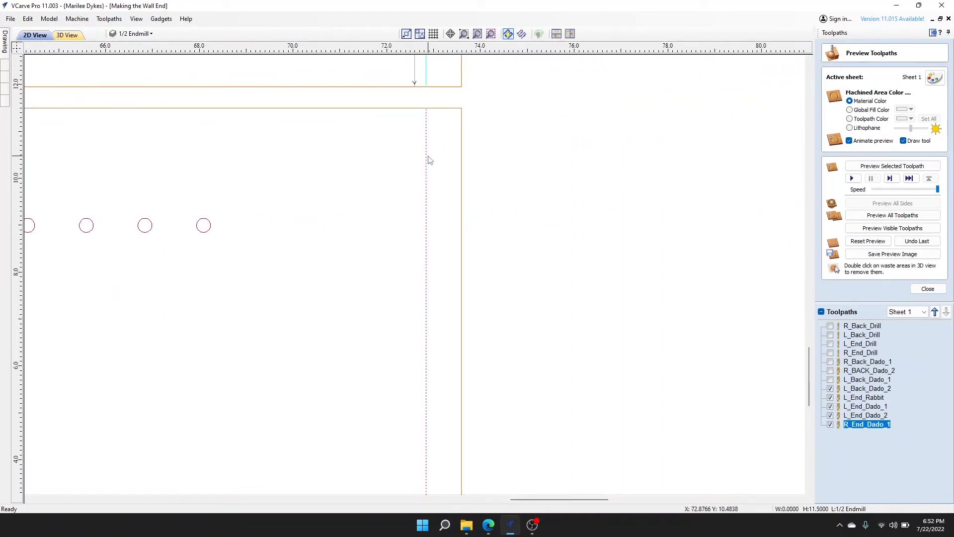
{"action": "left_click", "coordinate": [923, 287]}
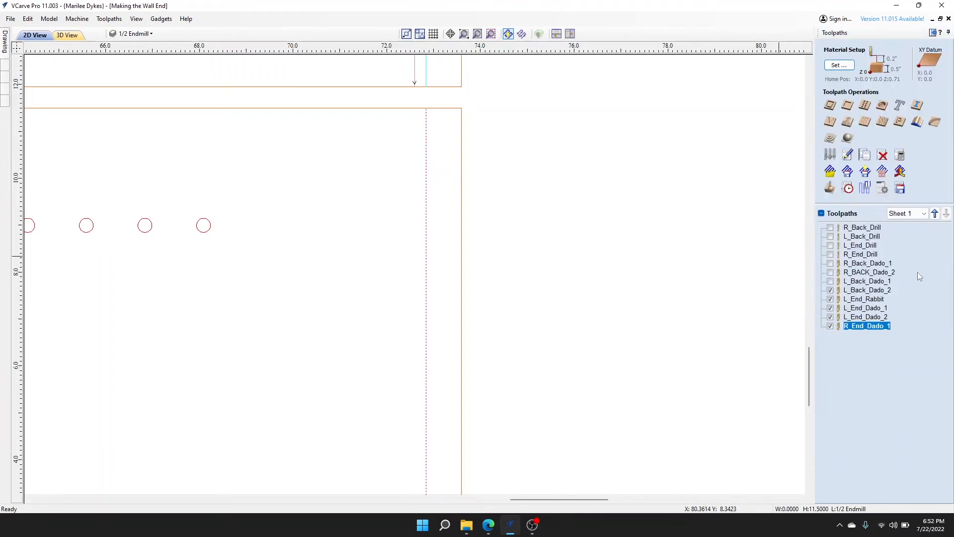
{"action": "left_click", "coordinate": [830, 108]}
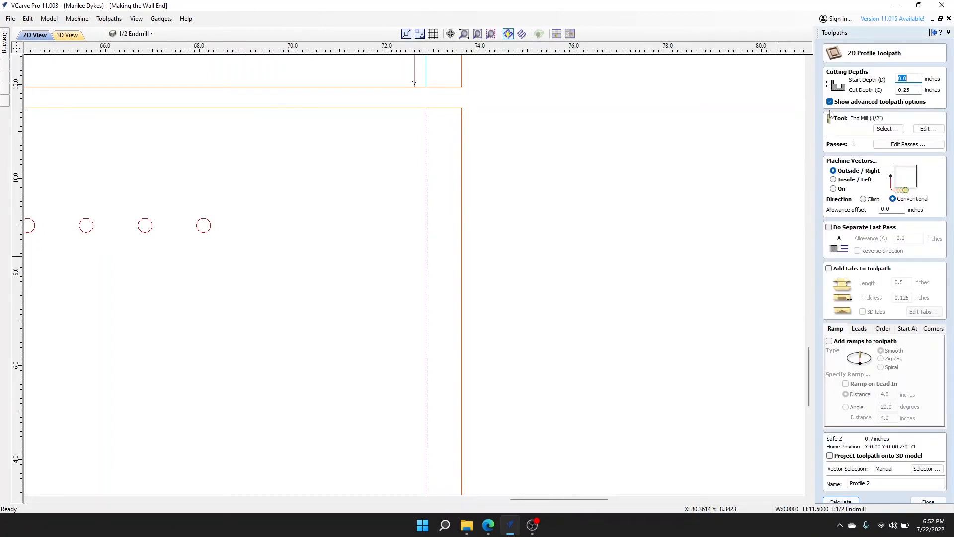
Step: Name the toolpath R_End_Dado_2, set it to Inside / Left, calculate it and check its offset in the 2D layout
{"action": "left_click", "coordinate": [874, 483]}
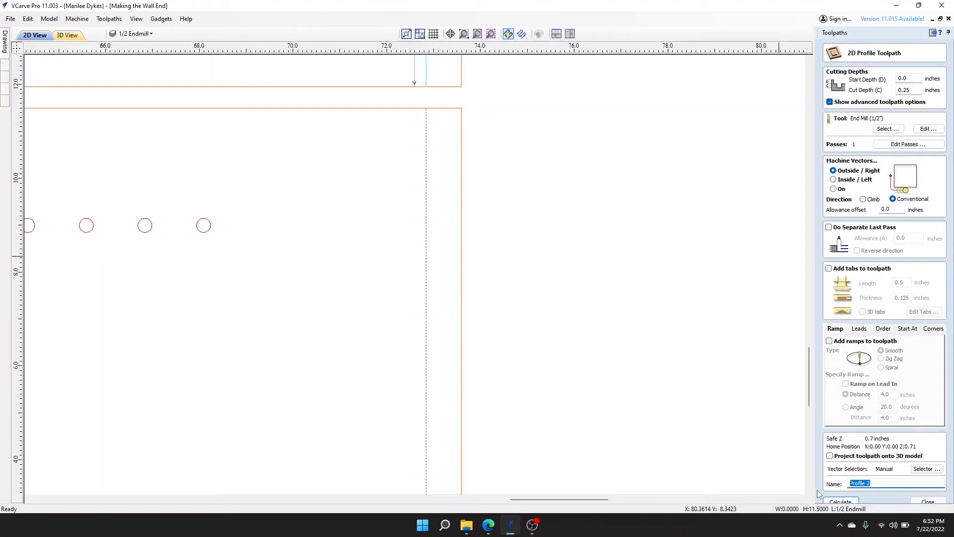
{"action": "type", "text": "R_End_Dado_2"}
{"action": "left_click", "coordinate": [837, 181]}
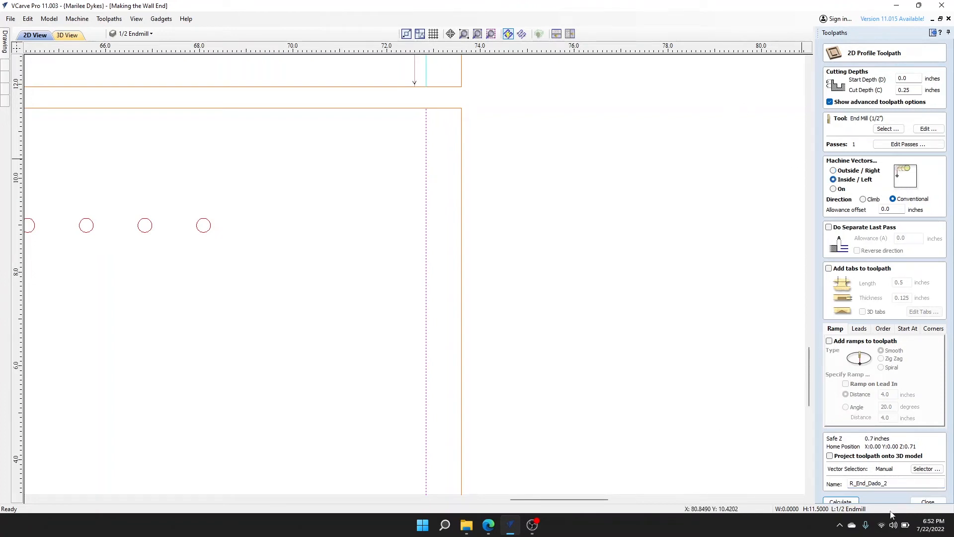
{"action": "left_click", "coordinate": [849, 502]}
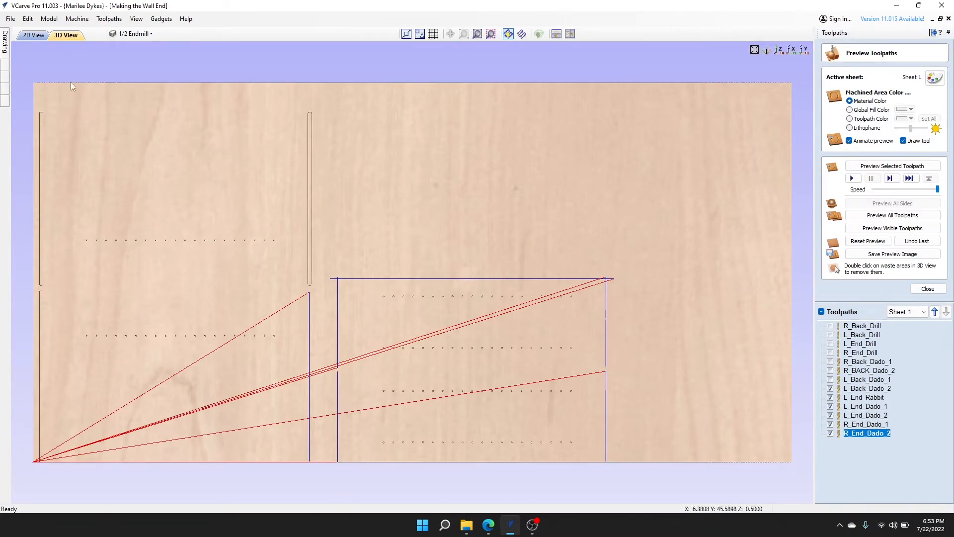
{"action": "left_click", "coordinate": [34, 36]}
{"action": "scroll", "coordinate": [423, 270], "scroll_direction": "down", "scroll_amount": 3}
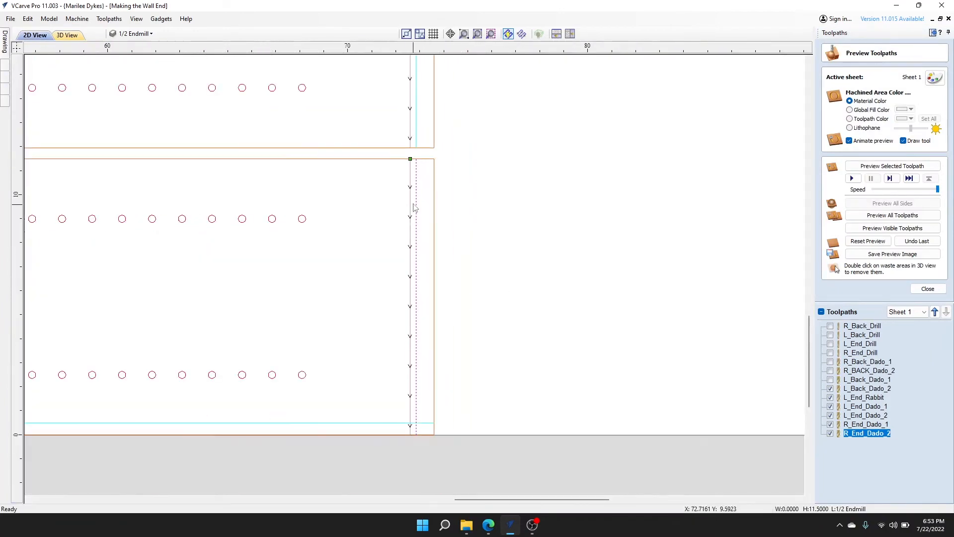
{"action": "scroll", "coordinate": [411, 160], "scroll_direction": "up", "scroll_amount": 5}
{"action": "scroll", "coordinate": [411, 206], "scroll_direction": "down", "scroll_amount": 5}
{"action": "scroll", "coordinate": [417, 193], "scroll_direction": "down", "scroll_amount": 4}
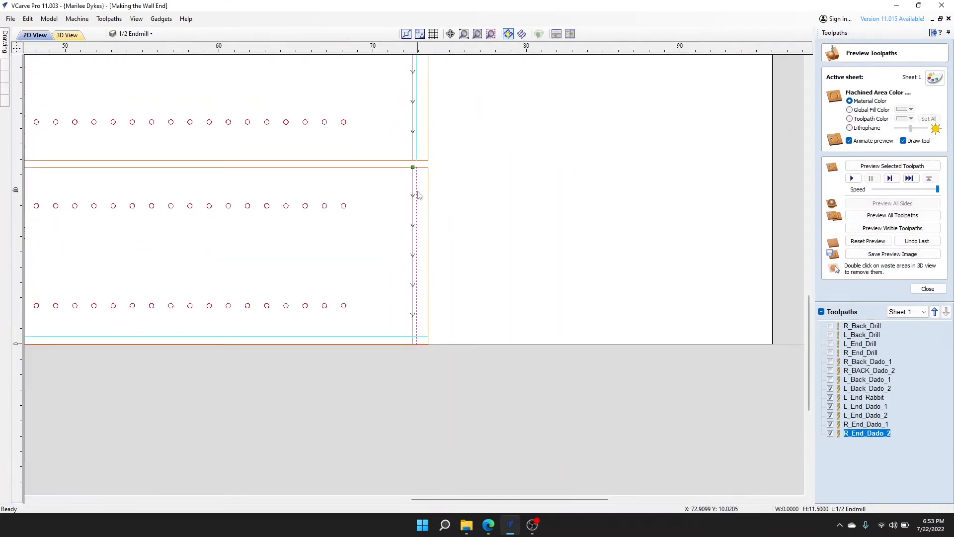
Step: Reset the material preview and simulate all toolpaths on the sheet in 3D
{"action": "left_click", "coordinate": [878, 229]}
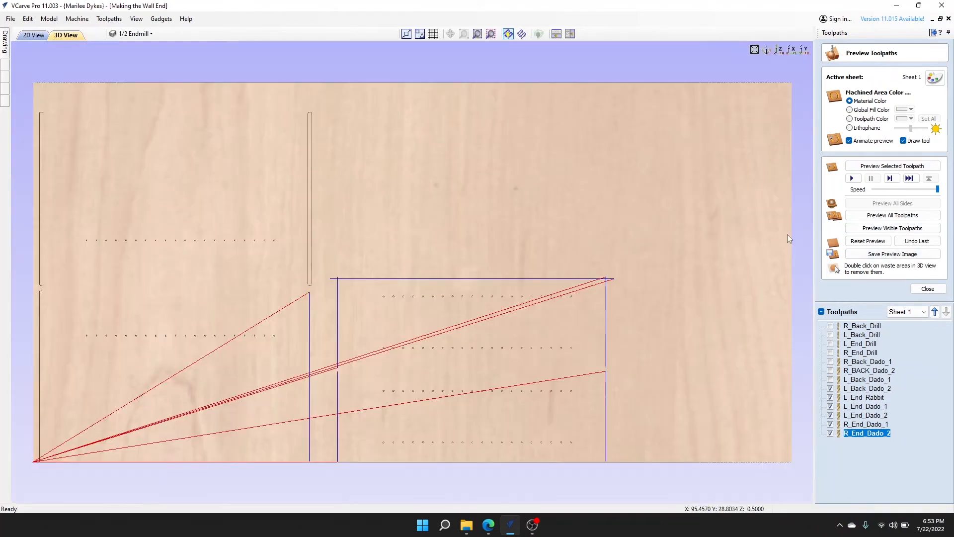
{"action": "left_click", "coordinate": [882, 242]}
{"action": "left_click", "coordinate": [882, 218]}
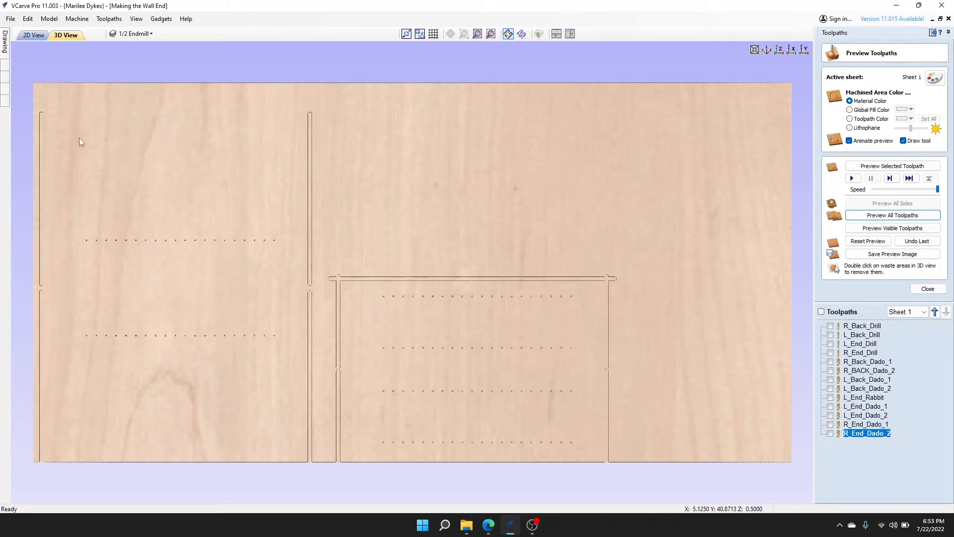
Step: Start a 2D profile toolpath for the upper large back panel's outline with a 0.5 inch cut depth
{"action": "left_click", "coordinate": [34, 35]}
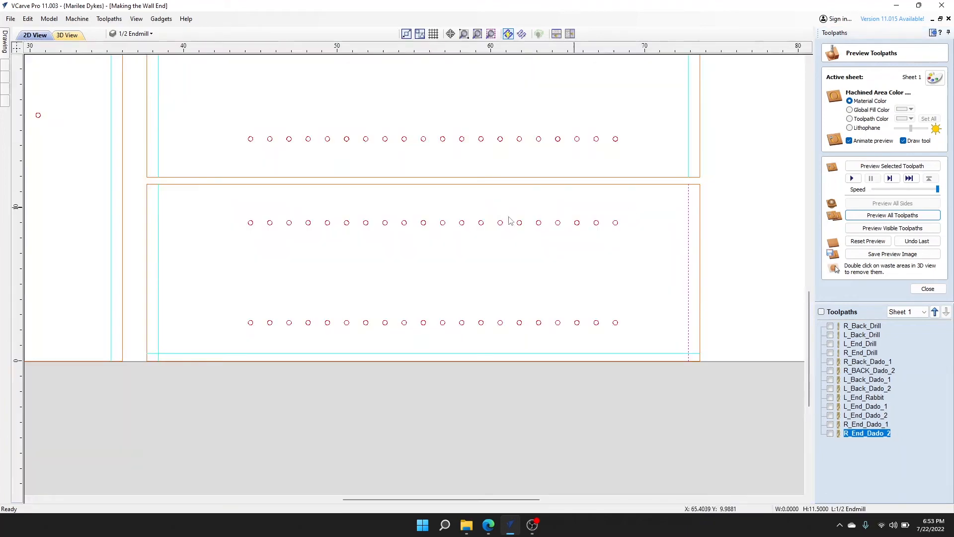
{"action": "scroll", "coordinate": [496, 227], "scroll_direction": "up", "scroll_amount": 3}
{"action": "scroll", "coordinate": [495, 227], "scroll_direction": "down", "scroll_amount": 5}
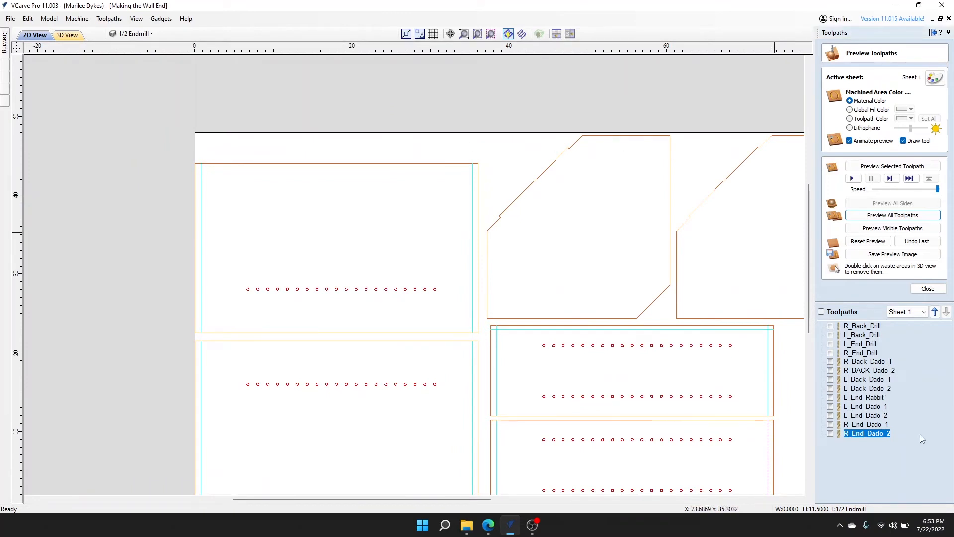
{"action": "left_click", "coordinate": [328, 164]}
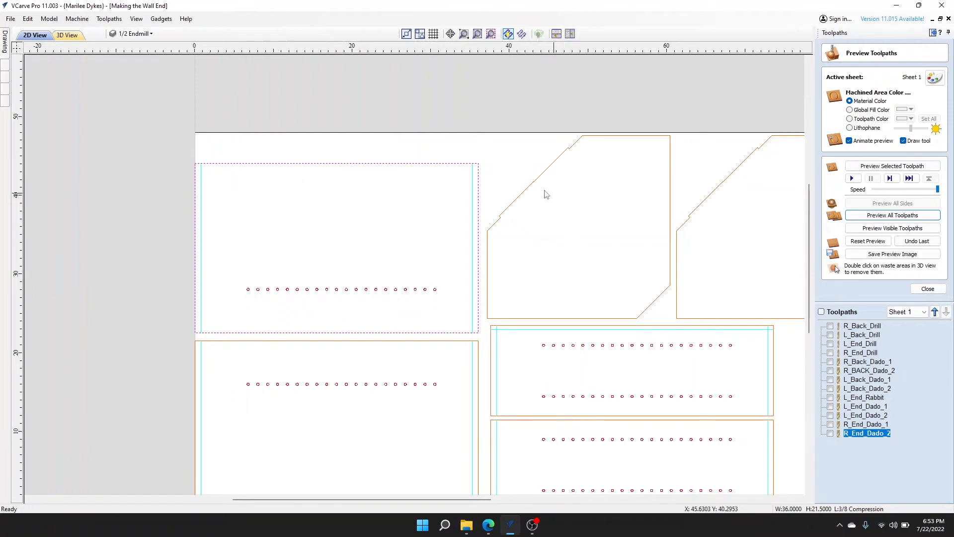
{"action": "left_click", "coordinate": [936, 291]}
{"action": "left_click", "coordinate": [829, 107]}
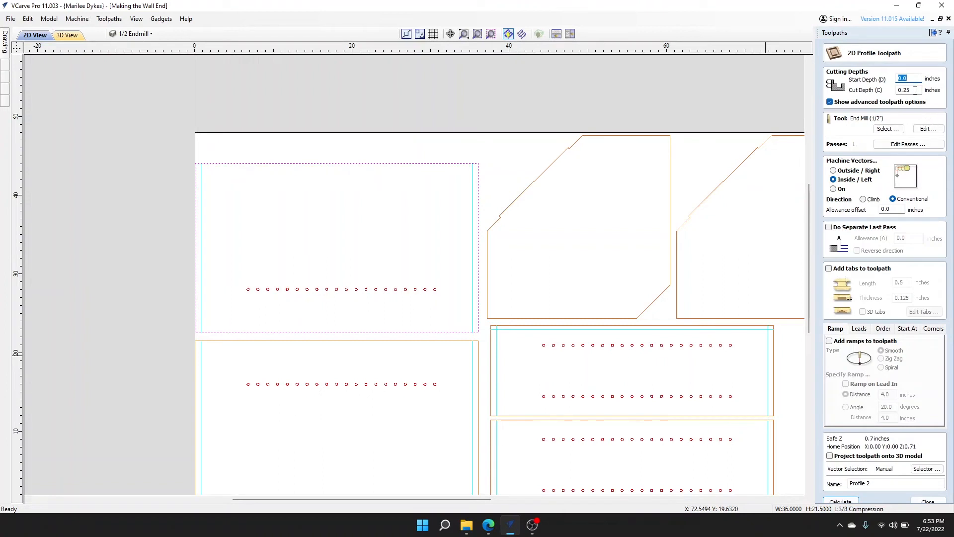
{"action": "left_click", "coordinate": [917, 89]}
Step: Choose End Mill (3/8") as the outline's cutting tool and recheck its parameters in the tool database
{"action": "left_click", "coordinate": [888, 128]}
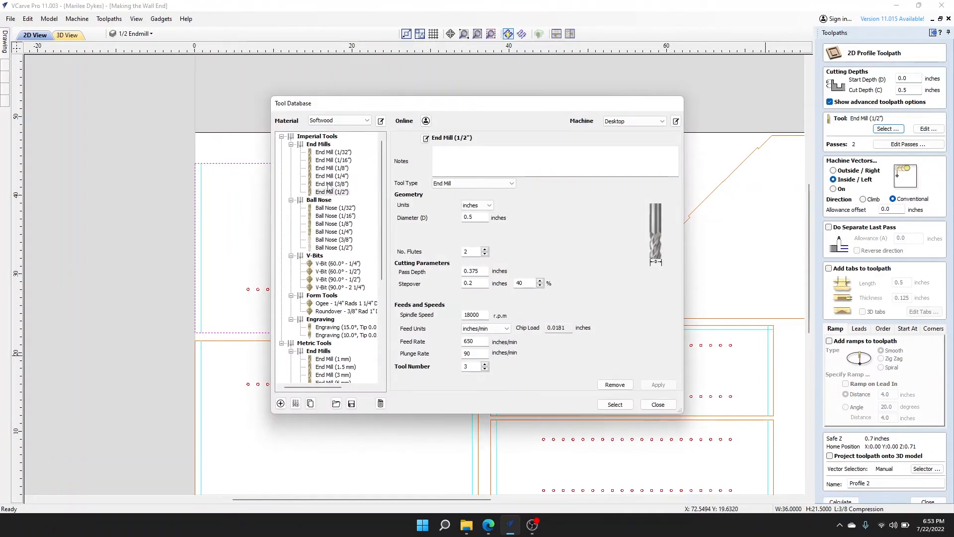
{"action": "left_click", "coordinate": [329, 184]}
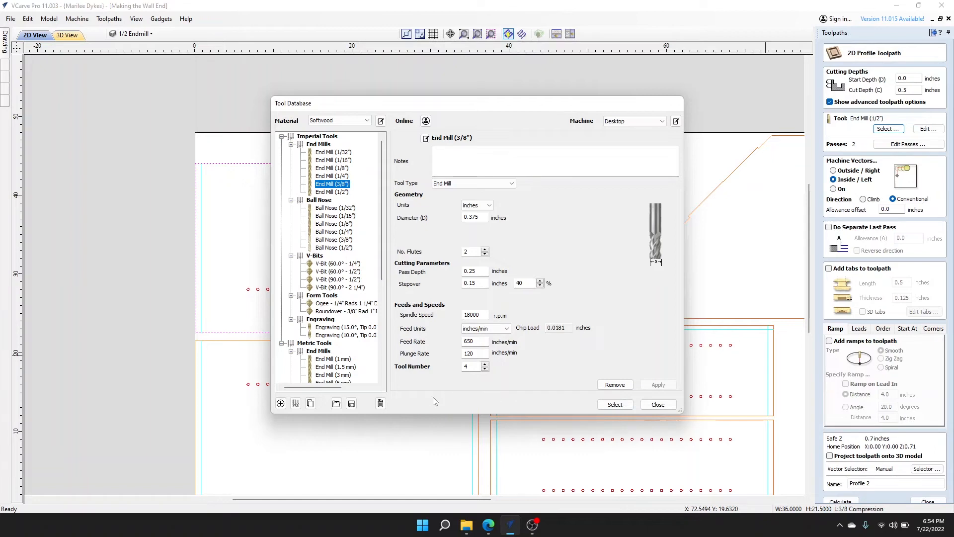
{"action": "left_click", "coordinate": [616, 405]}
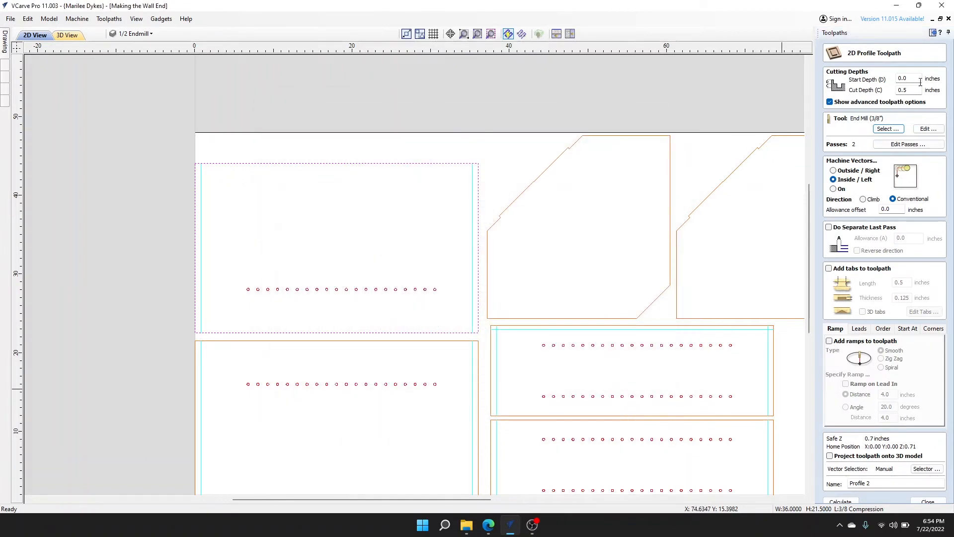
{"action": "left_click", "coordinate": [888, 128]}
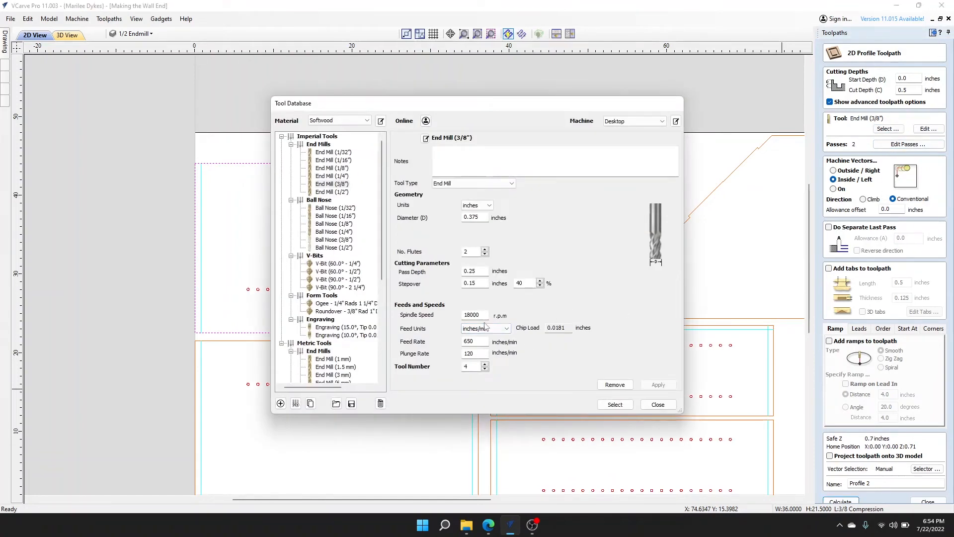
{"action": "left_click", "coordinate": [658, 404]}
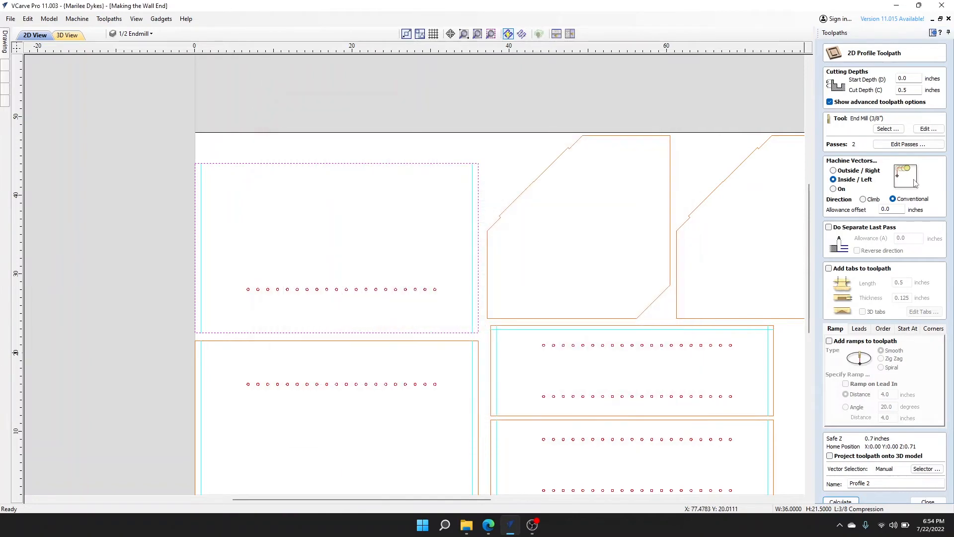
Step: Set the outline cut to a single pass and machine it Outside / Right of the vector
{"action": "left_click", "coordinate": [900, 146]}
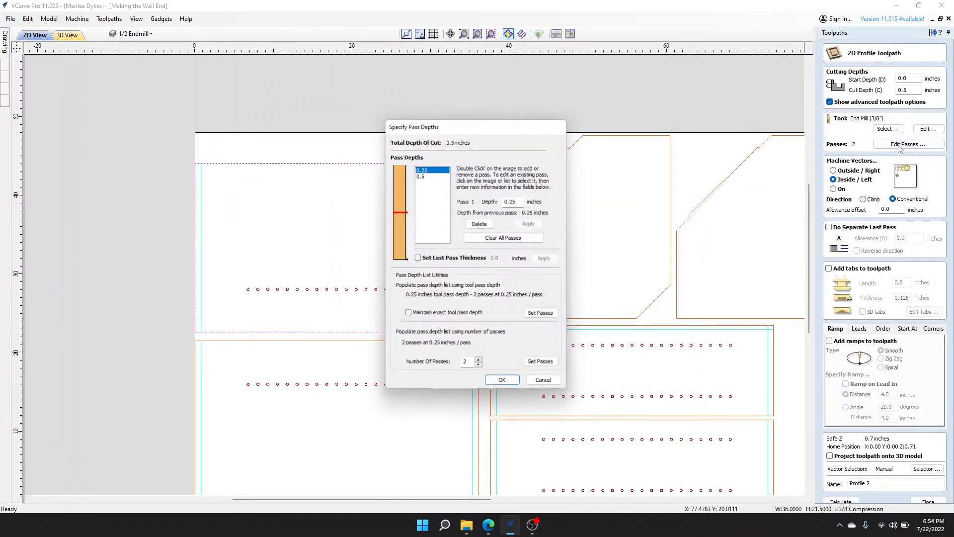
{"action": "left_click", "coordinate": [480, 370]}
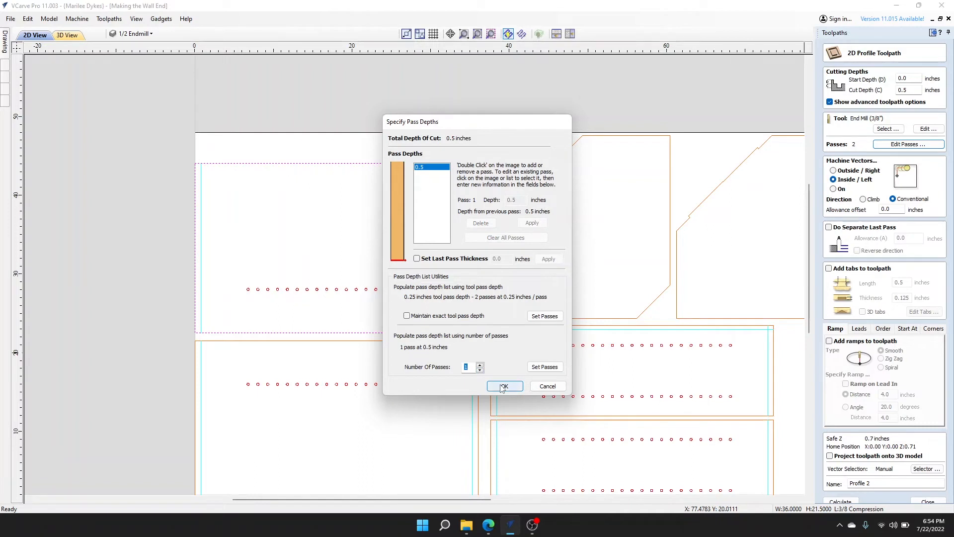
{"action": "left_click", "coordinate": [503, 386]}
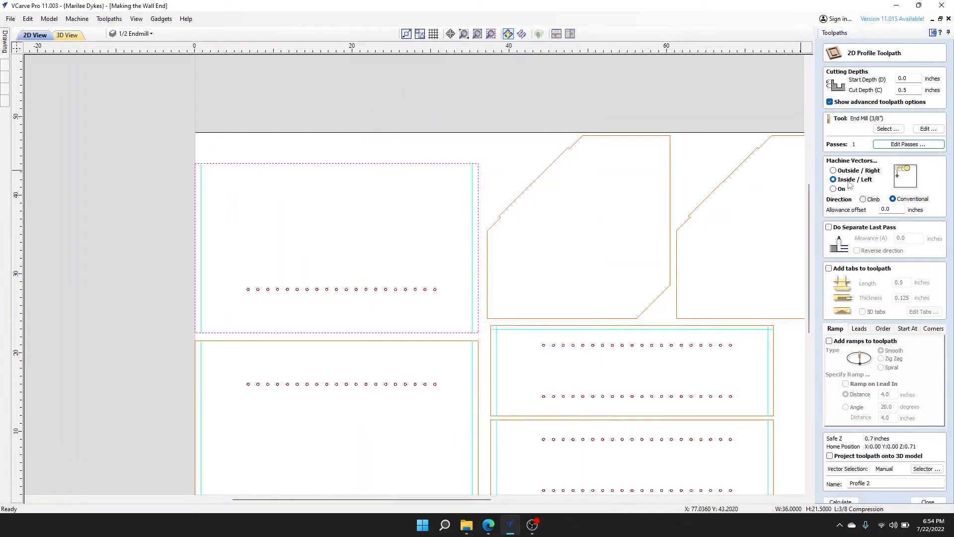
{"action": "left_click", "coordinate": [834, 172]}
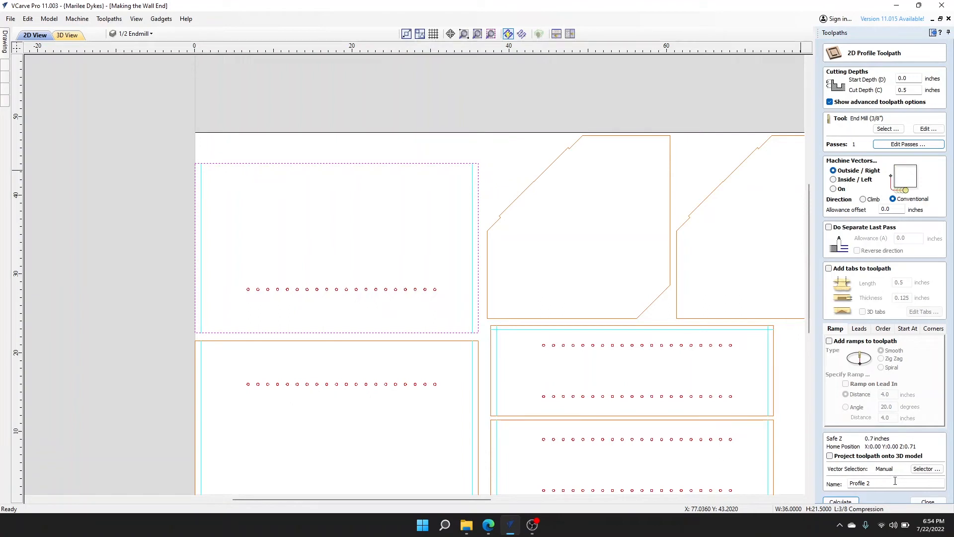
Step: Name the toolpath R_Back_CutThrough, calculate it and check its path around the upper back panel in the 2D layout
{"action": "triple_click", "coordinate": [894, 480]}
{"action": "type", "text": "R_Back_Cut"}
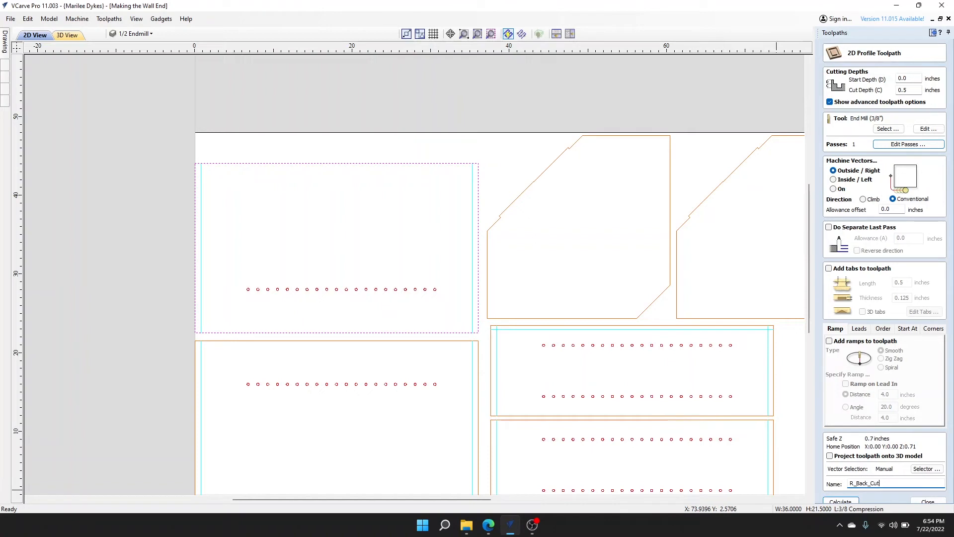
{"action": "type", "text": "Through"}
{"action": "left_click", "coordinate": [839, 501]}
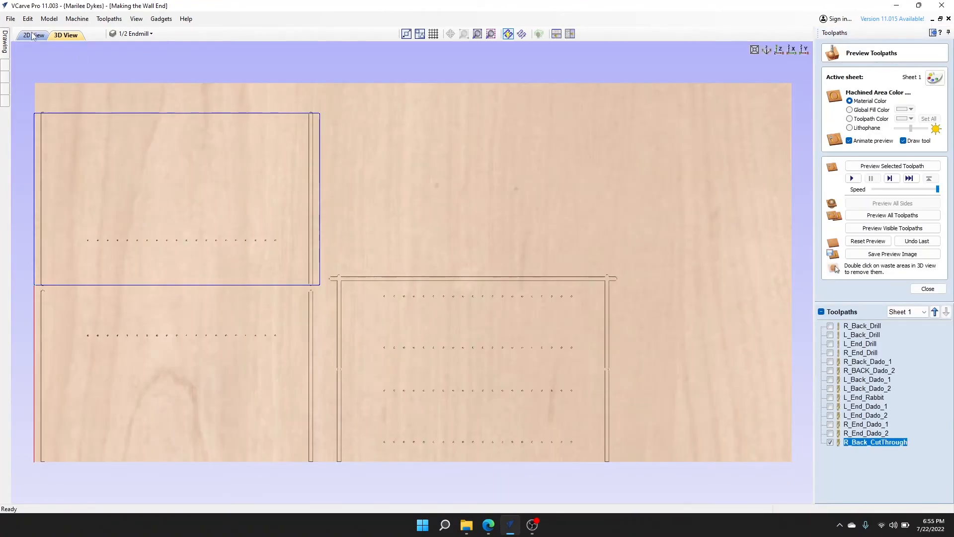
{"action": "left_click", "coordinate": [32, 35]}
{"action": "scroll", "coordinate": [468, 179], "scroll_direction": "up", "scroll_amount": 5}
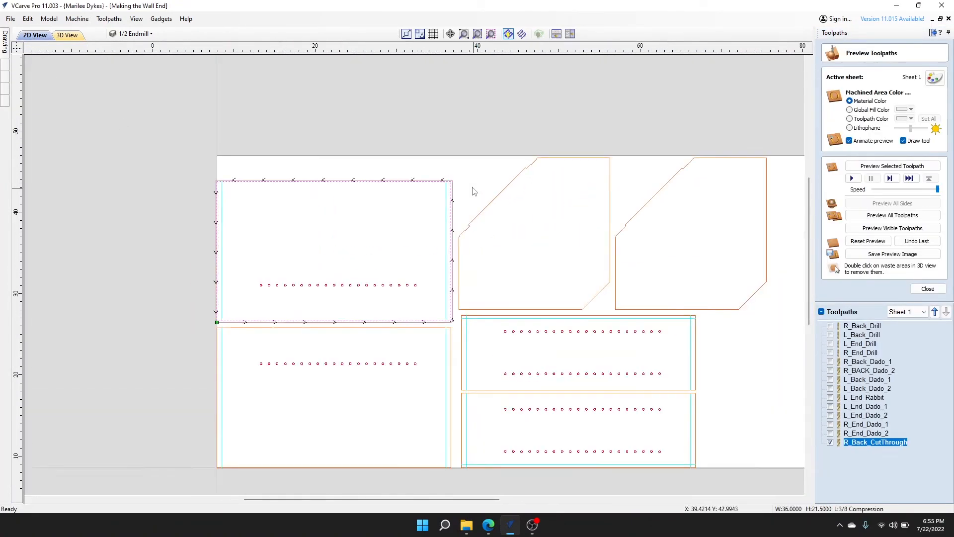
{"action": "scroll", "coordinate": [366, 226], "scroll_direction": "down", "scroll_amount": 5}
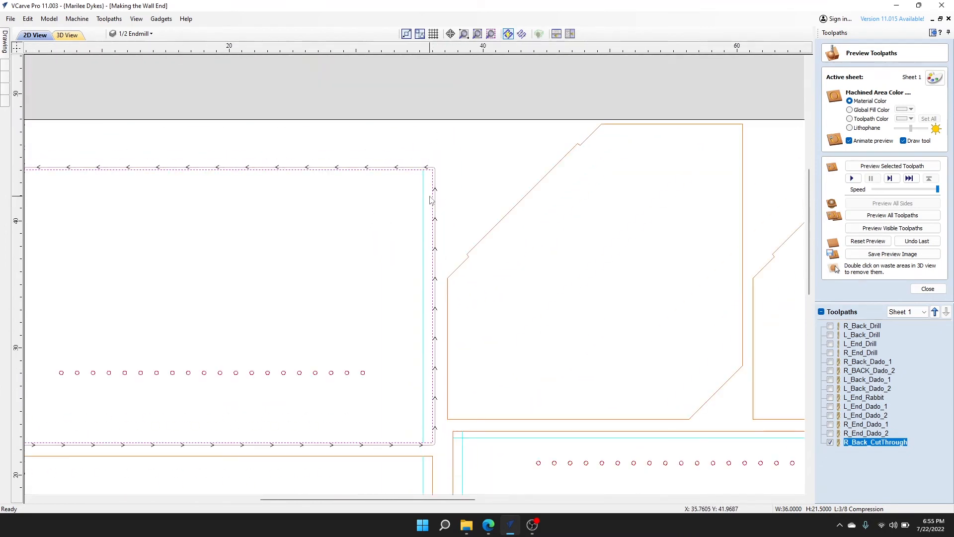
{"action": "middle_click_drag", "start_coordinate": [360, 263], "coordinate": [460, 181]}
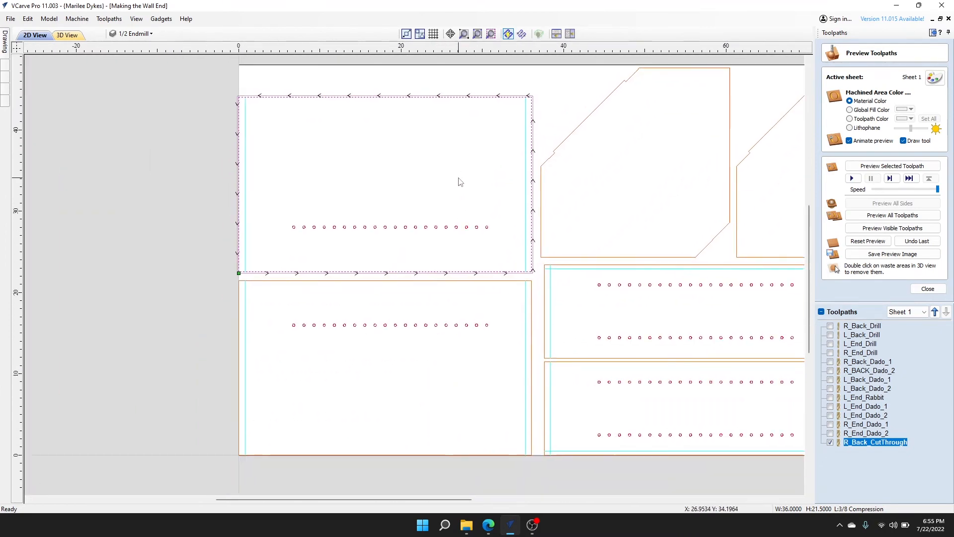
Step: Start a 2D profile toolpath for the lower large back panel's outline and set it to a single pass
{"action": "left_click", "coordinate": [531, 298]}
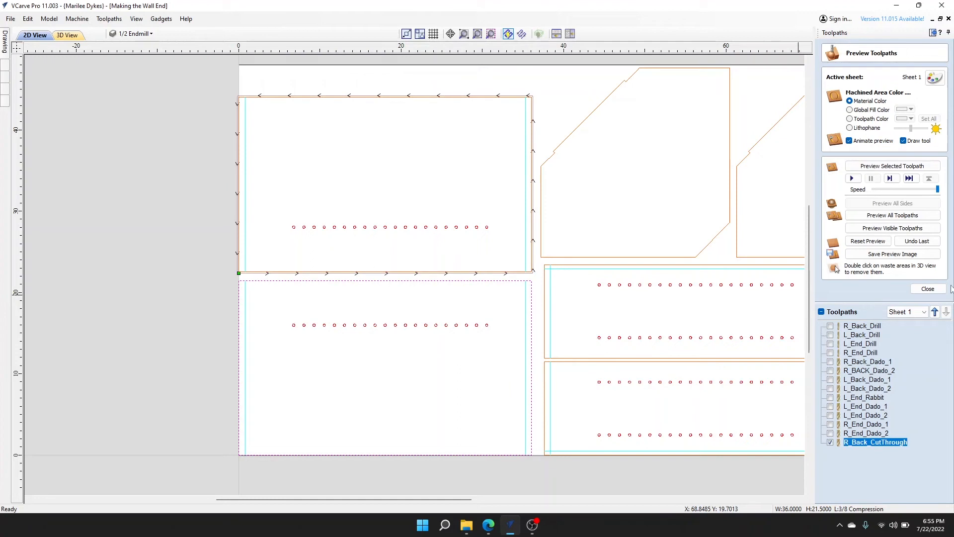
{"action": "left_click", "coordinate": [927, 289]}
{"action": "left_click", "coordinate": [830, 105]}
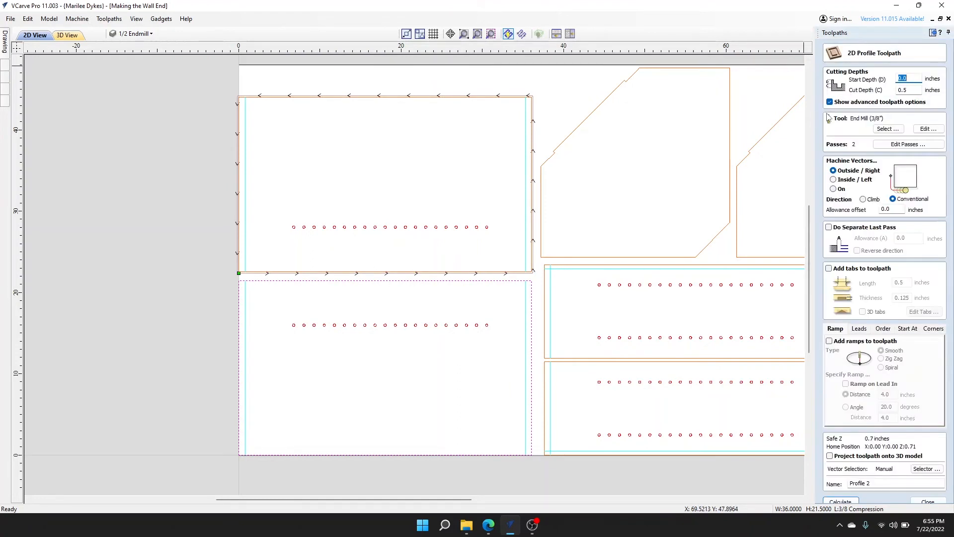
{"action": "left_click", "coordinate": [900, 145]}
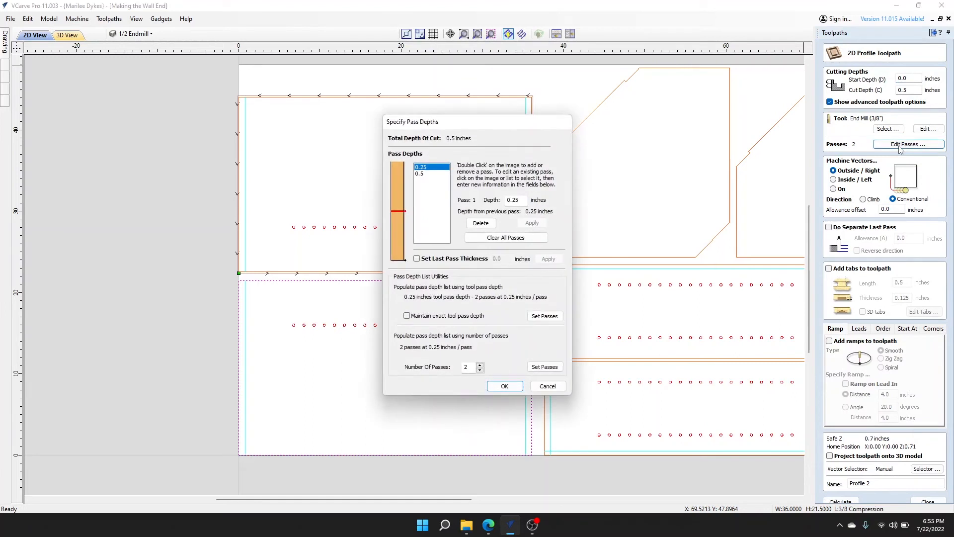
{"action": "left_click", "coordinate": [480, 369]}
{"action": "left_click", "coordinate": [503, 386]}
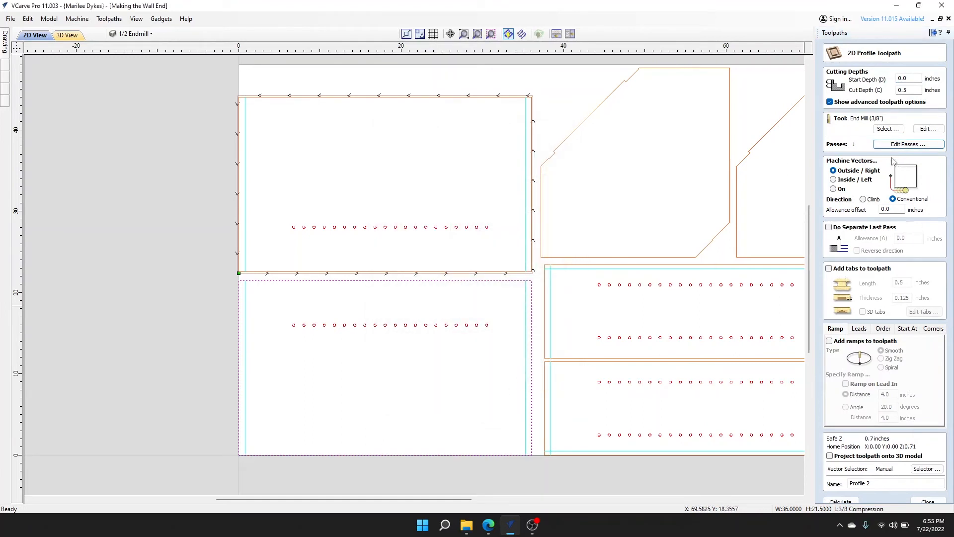
Step: Name the lower back panel's profile toolpath L_Back_CutThrough and calculate it
{"action": "left_click", "coordinate": [875, 483]}
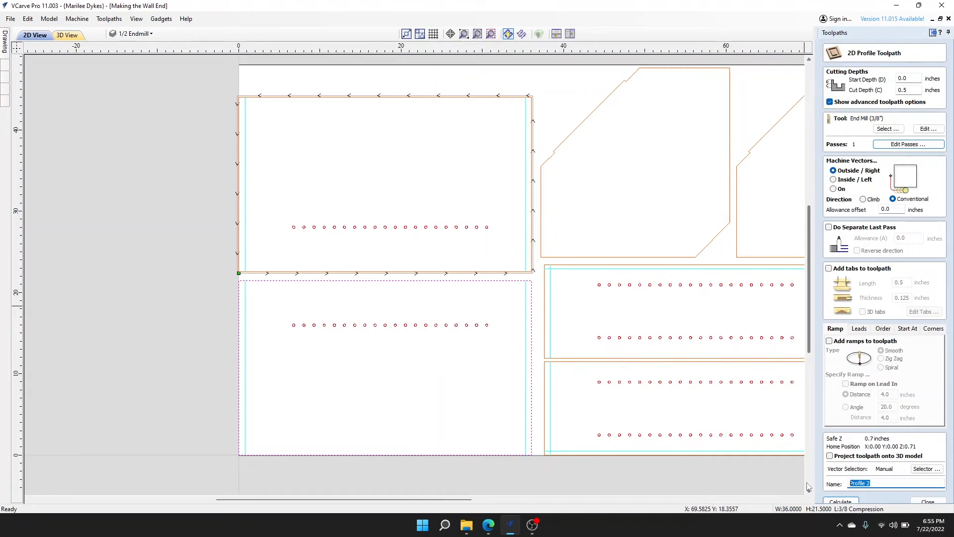
{"action": "type", "text": "L_Back_CutThrough"}
{"action": "left_click", "coordinate": [842, 501]}
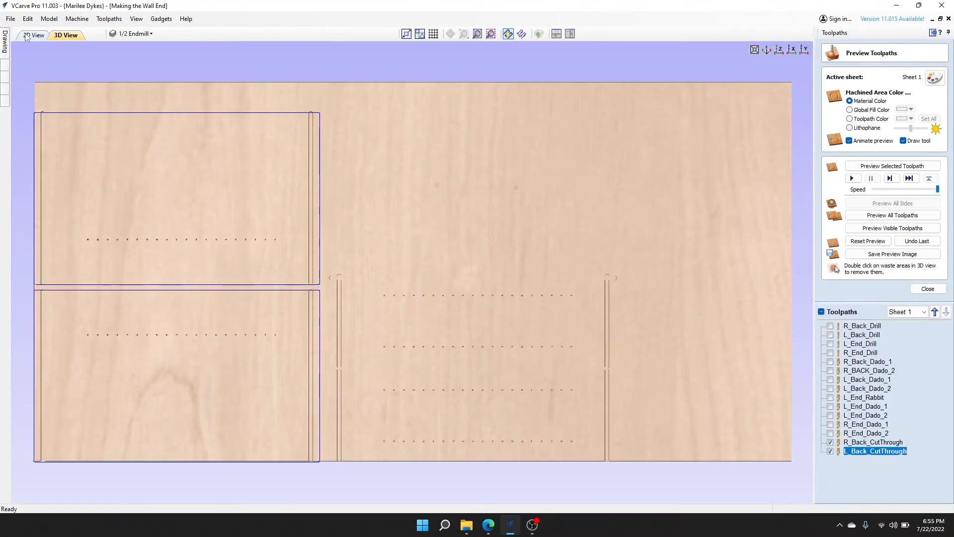
Step: Start a 2D profile toolpath for the left notched, angled panel's outline in the 2D layout and set it to a single pass
{"action": "left_click", "coordinate": [30, 36]}
{"action": "scroll", "coordinate": [458, 318], "scroll_direction": "down", "scroll_amount": 2}
{"action": "scroll", "coordinate": [458, 310], "scroll_direction": "up", "scroll_amount": 4}
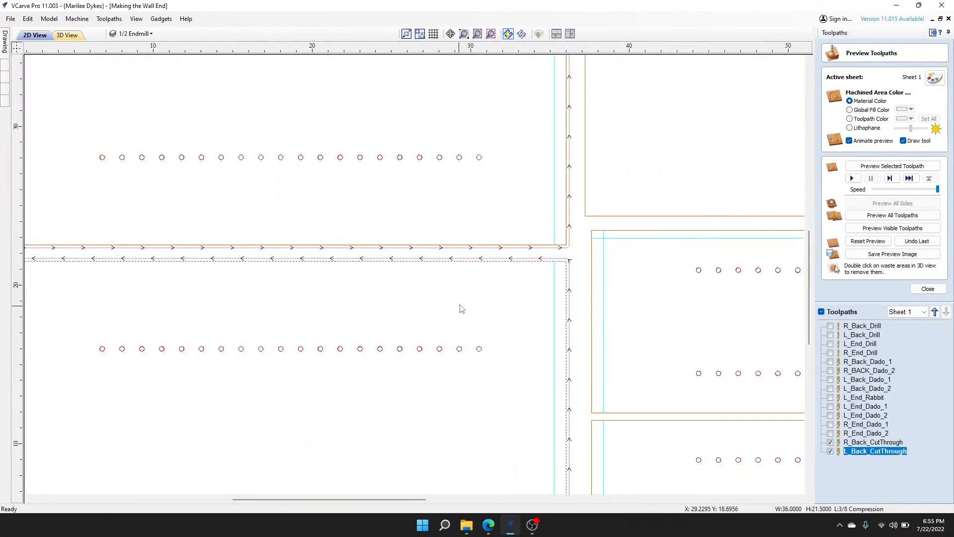
{"action": "scroll", "coordinate": [640, 265], "scroll_direction": "down", "scroll_amount": 2}
{"action": "scroll", "coordinate": [681, 252], "scroll_direction": "down", "scroll_amount": 3}
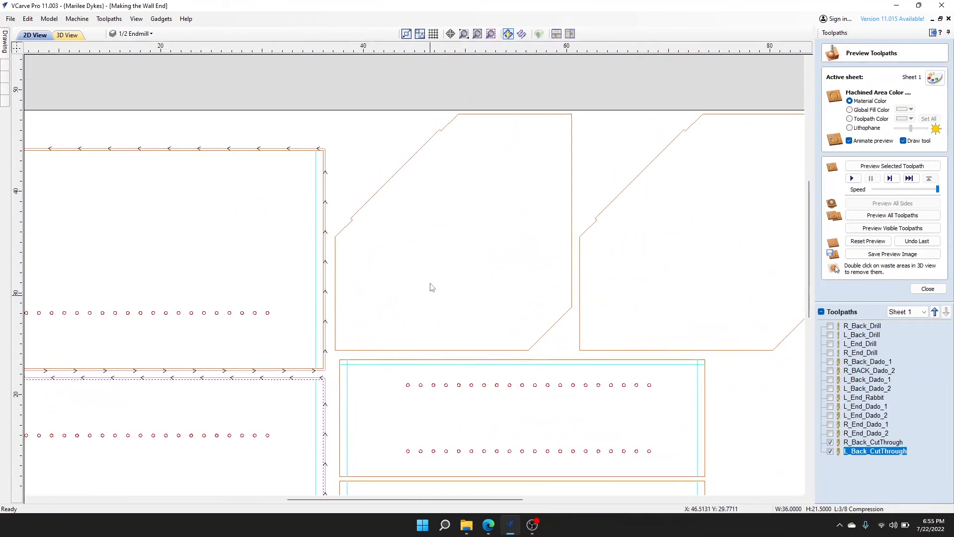
{"action": "scroll", "coordinate": [424, 214], "scroll_direction": "up", "scroll_amount": 4}
{"action": "left_click", "coordinate": [406, 159]}
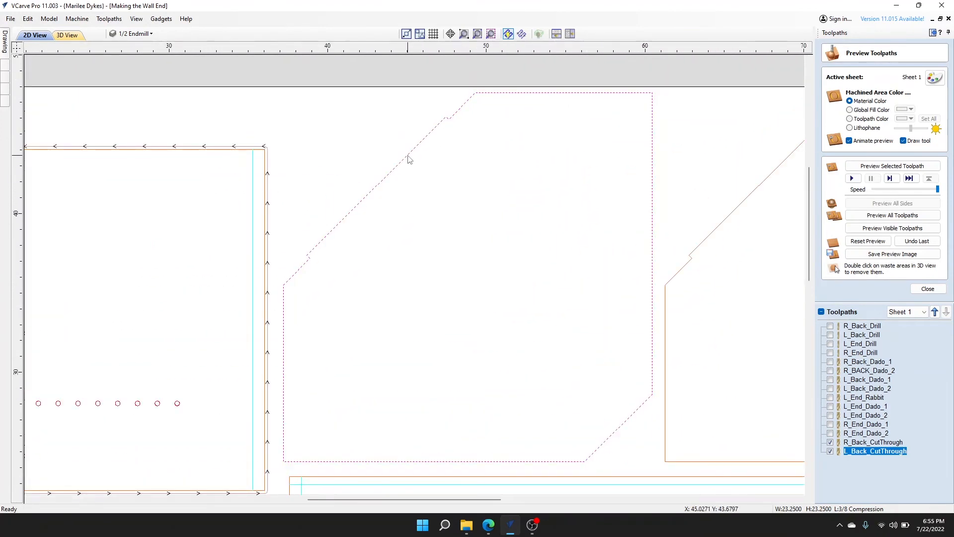
{"action": "left_click", "coordinate": [926, 288]}
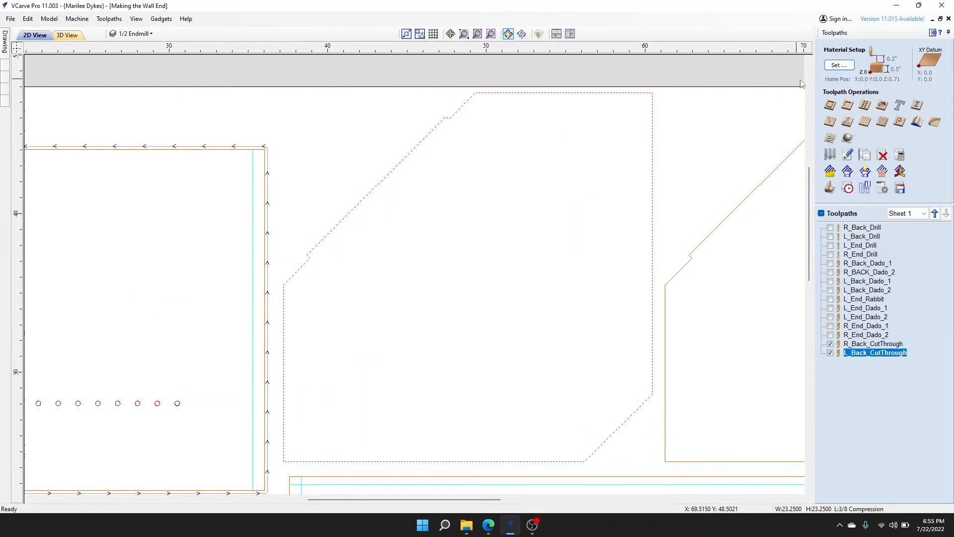
{"action": "left_click", "coordinate": [830, 105]}
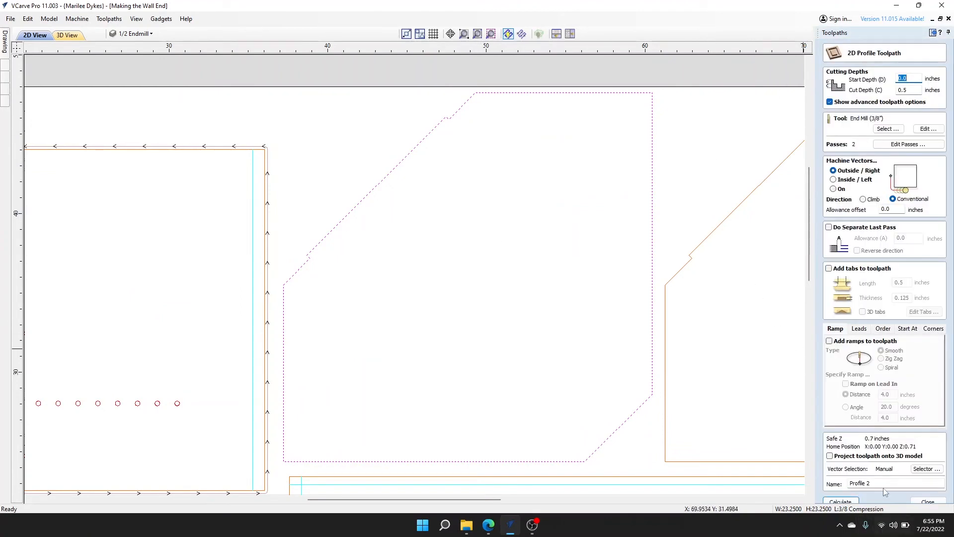
{"action": "left_click", "coordinate": [907, 144]}
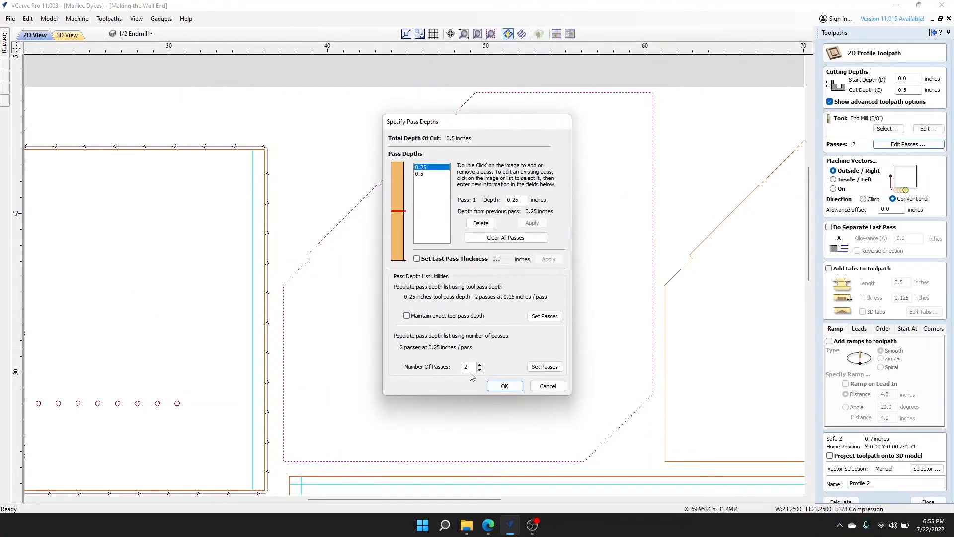
{"action": "left_click", "coordinate": [479, 369]}
{"action": "left_click", "coordinate": [504, 386]}
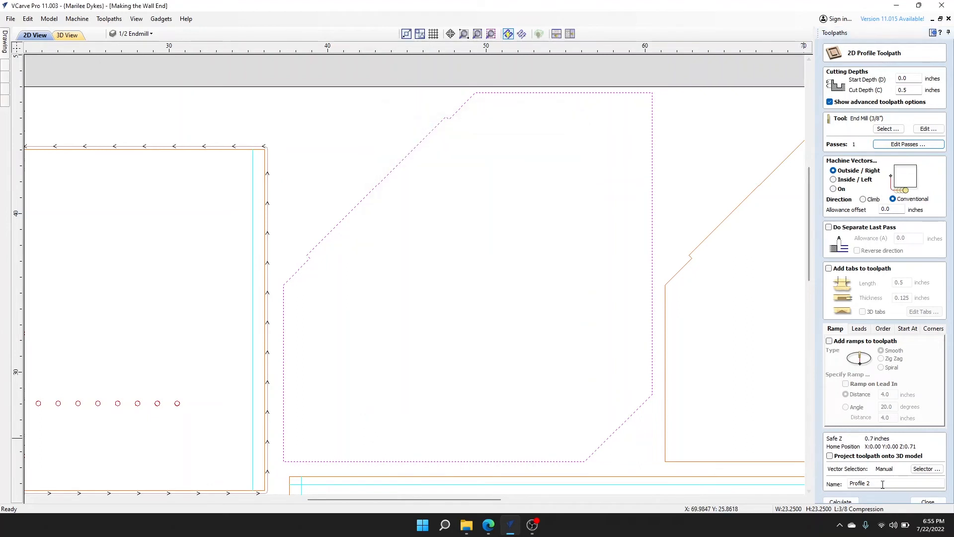
Step: Name the left angled panel's profile toolpath Top_CutThrough and calculate it
{"action": "left_click_drag", "start_coordinate": [878, 483], "coordinate": [739, 482]}
{"action": "type", "text": "CutThrough"}
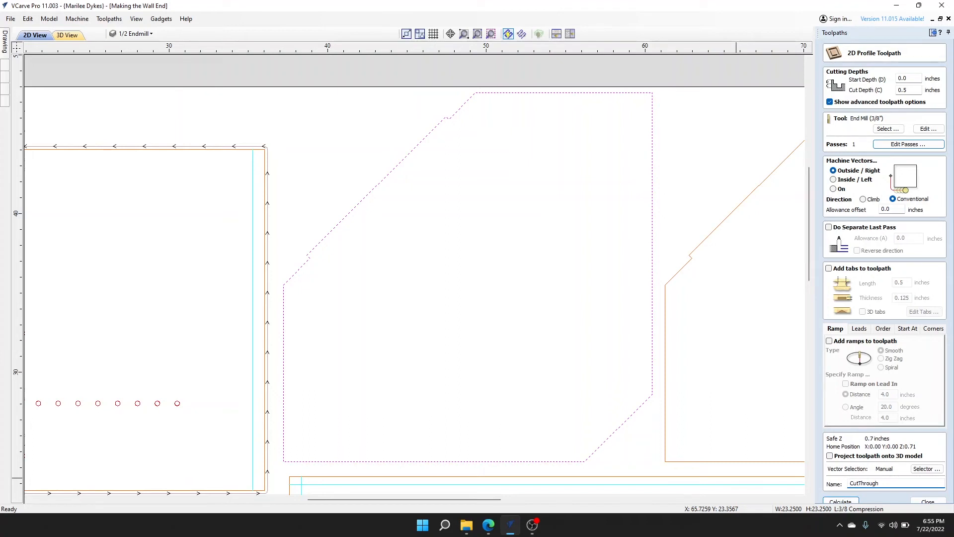
{"action": "type", "text": "Top_"}
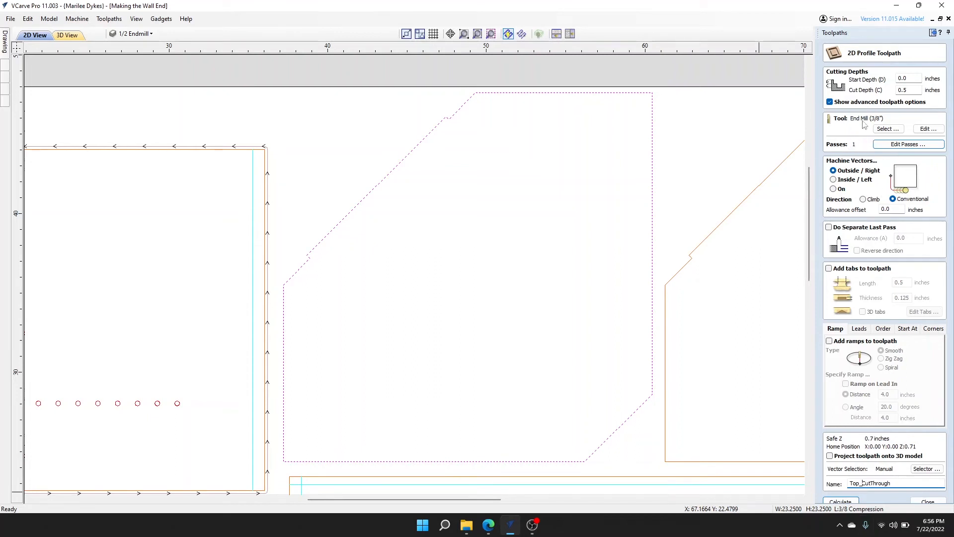
{"action": "left_click", "coordinate": [840, 501]}
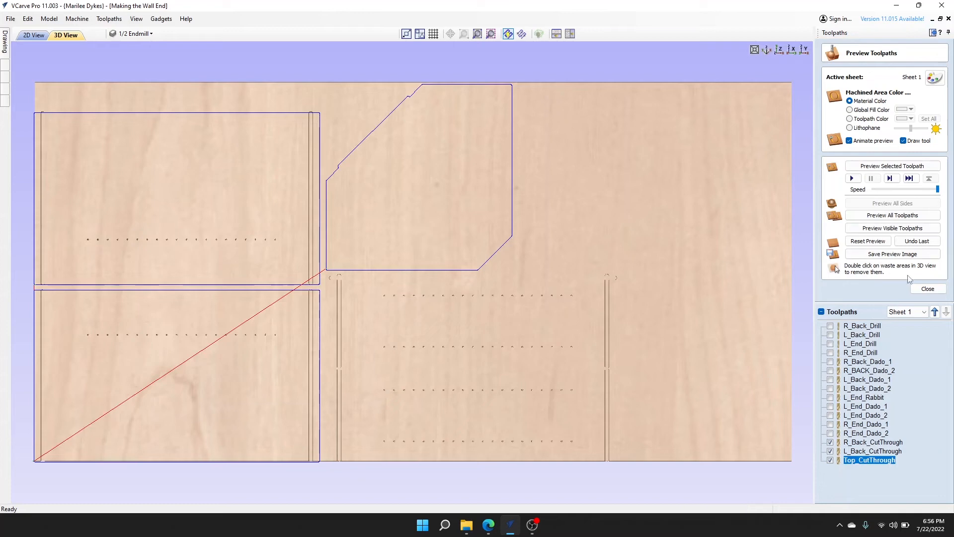
Step: Start a 2D profile toolpath for the right notched, angled panel's outline in the 2D layout and set it to a single pass
{"action": "left_click", "coordinate": [927, 289]}
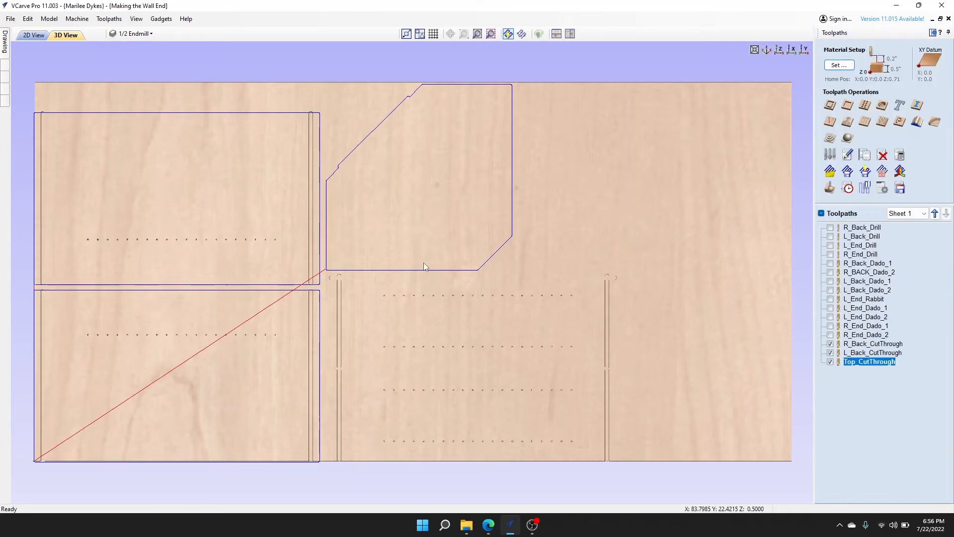
{"action": "middle_click_drag", "start_coordinate": [445, 193], "coordinate": [499, 282]}
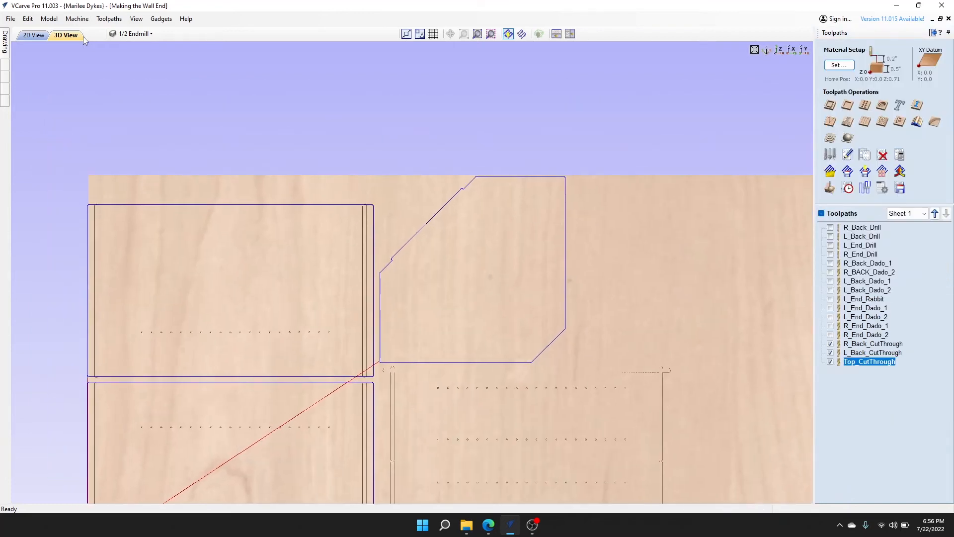
{"action": "left_click", "coordinate": [42, 37]}
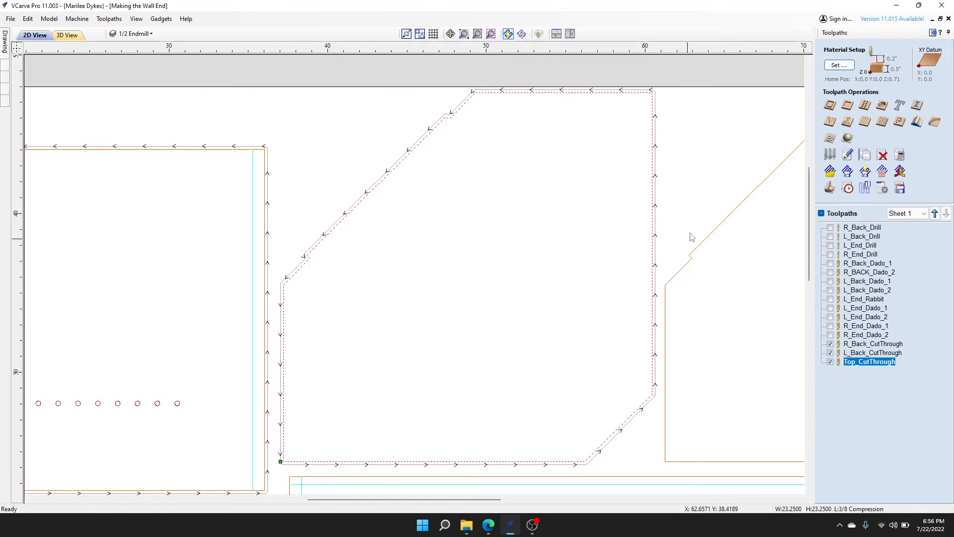
{"action": "middle_click_drag", "start_coordinate": [691, 239], "coordinate": [586, 251]}
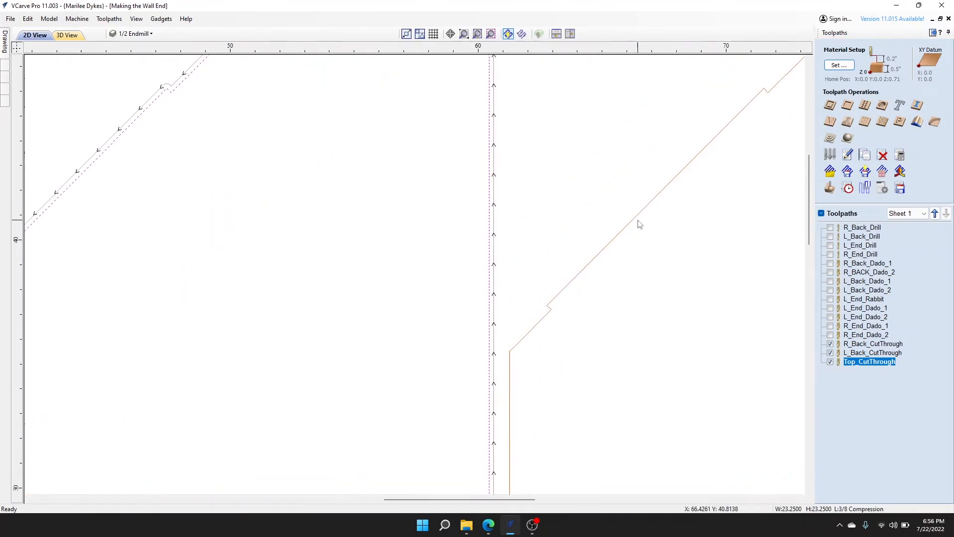
{"action": "left_click", "coordinate": [653, 209]}
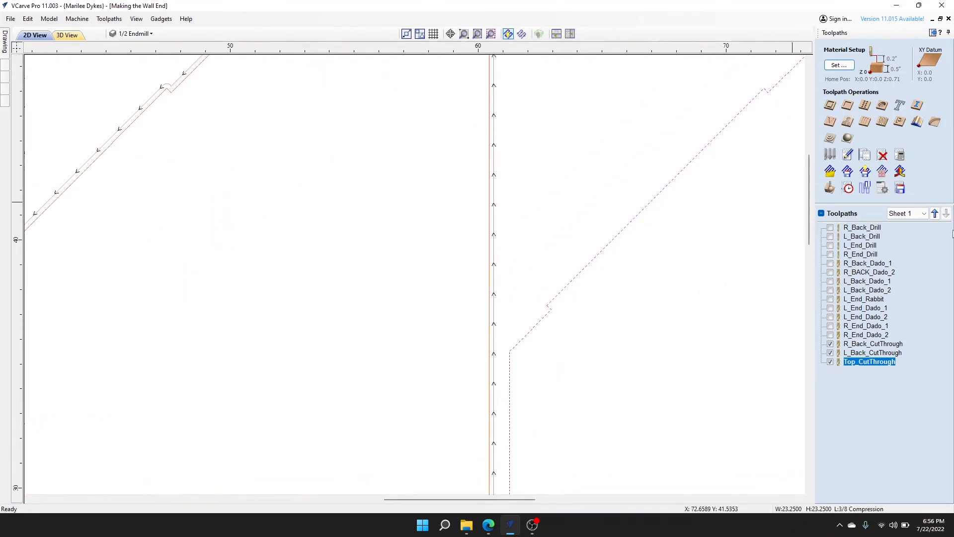
{"action": "left_click", "coordinate": [830, 105]}
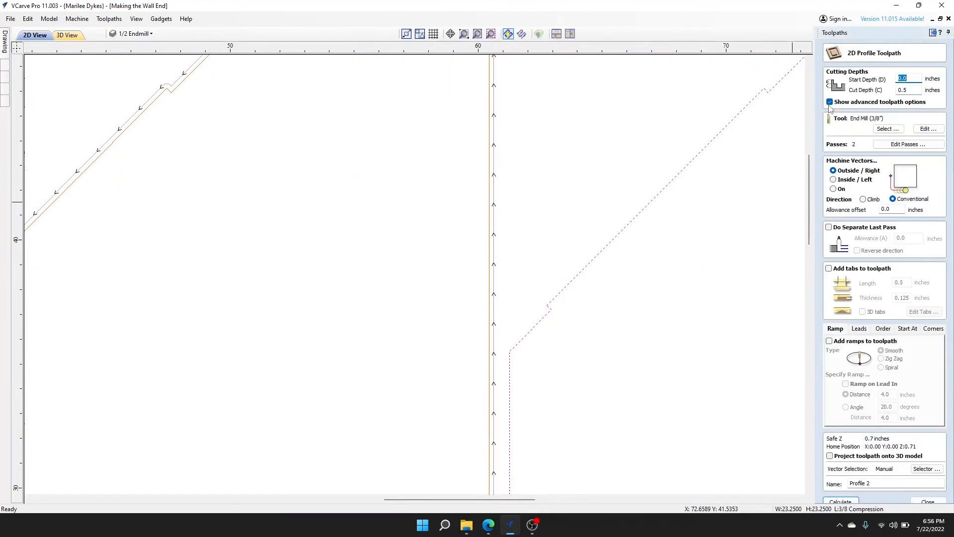
{"action": "left_click", "coordinate": [904, 145]}
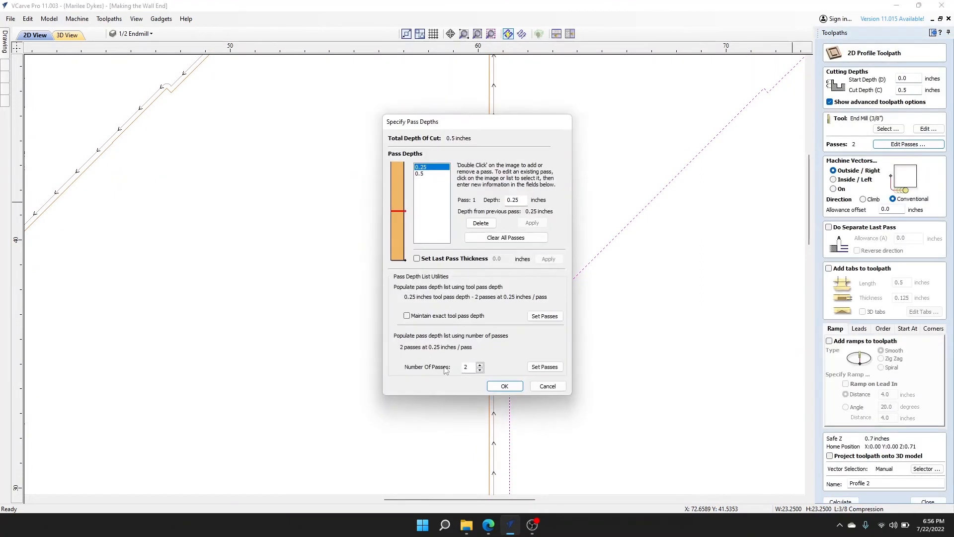
{"action": "left_click", "coordinate": [480, 370]}
{"action": "left_click", "coordinate": [504, 386]}
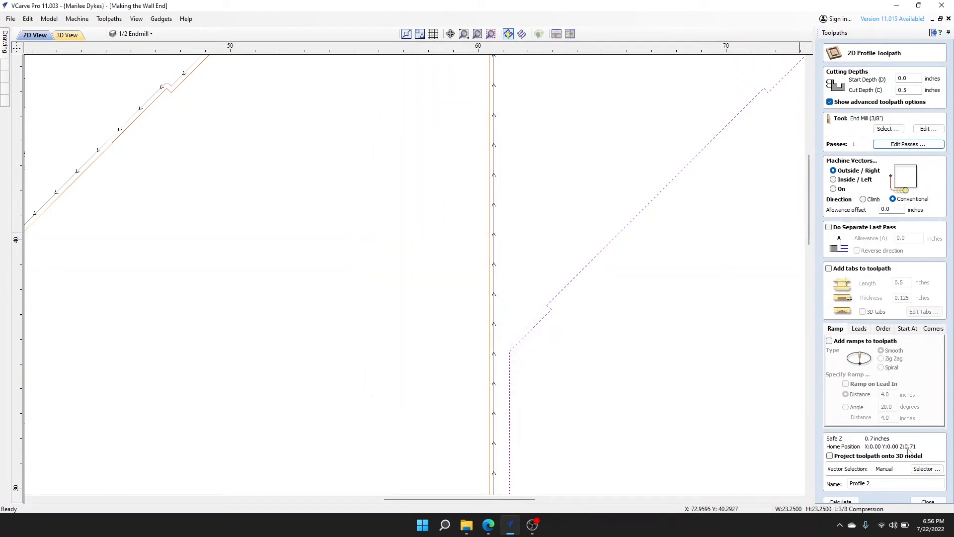
Step: Name the right angled panel's profile toolpath Bottom_CutThrough and calculate it
{"action": "left_click_drag", "start_coordinate": [883, 484], "coordinate": [829, 489]}
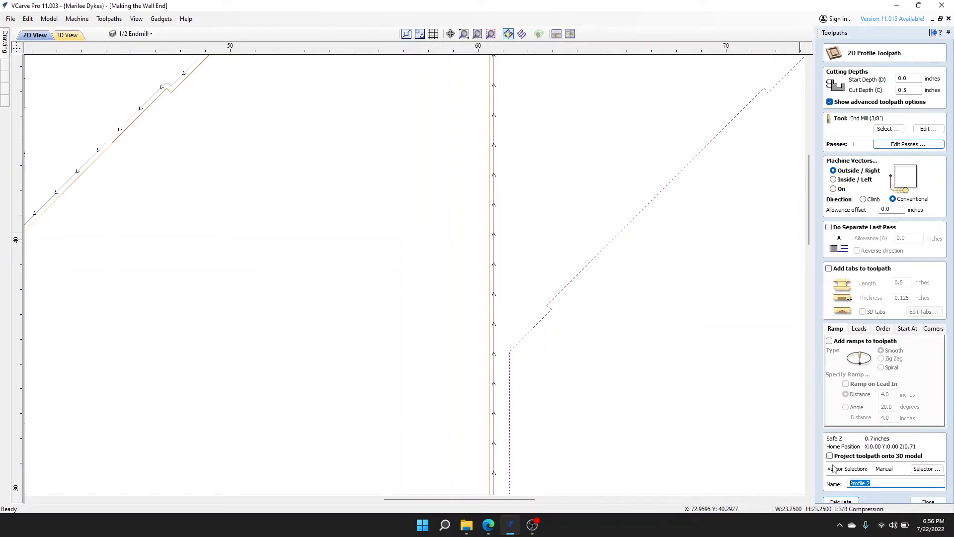
{"action": "type", "text": "Bottom_CutThrough"}
{"action": "left_click", "coordinate": [840, 501]}
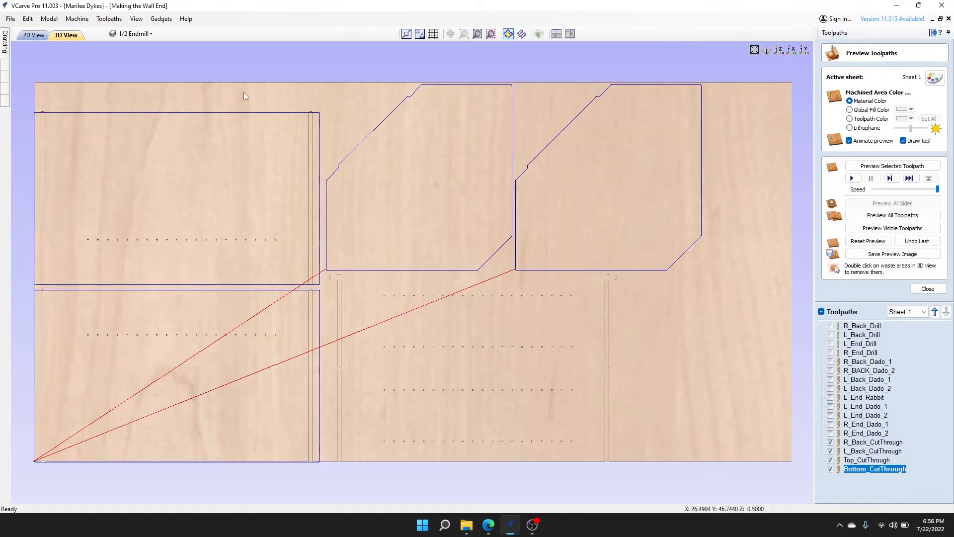
Step: Start a 2D profile toolpath for the upper of the two 36 x 11.5 inch end panels' outlines and set it to a single pass
{"action": "left_click", "coordinate": [30, 36]}
{"action": "scroll", "coordinate": [594, 179], "scroll_direction": "down", "scroll_amount": 2}
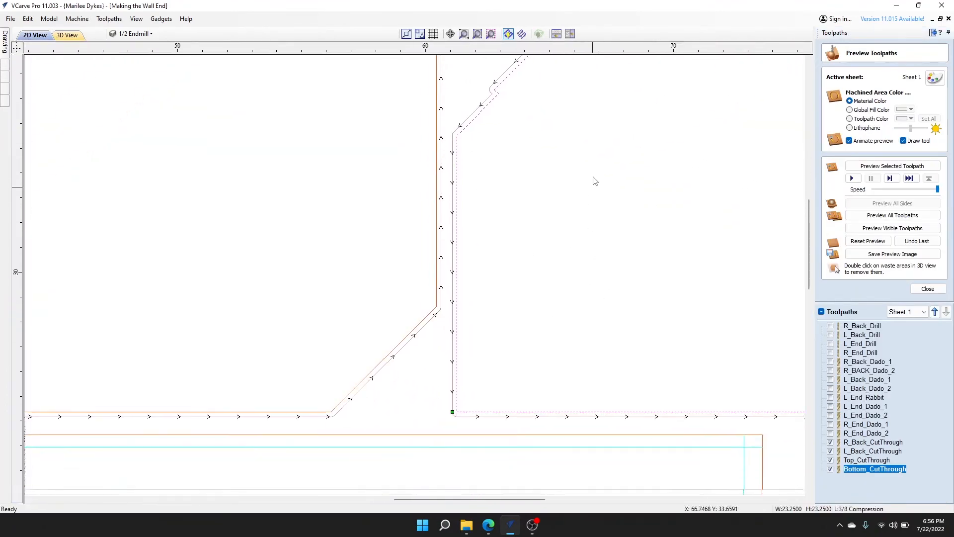
{"action": "scroll", "coordinate": [366, 404], "scroll_direction": "down", "scroll_amount": 2}
{"action": "scroll", "coordinate": [560, 308], "scroll_direction": "down", "scroll_amount": 3}
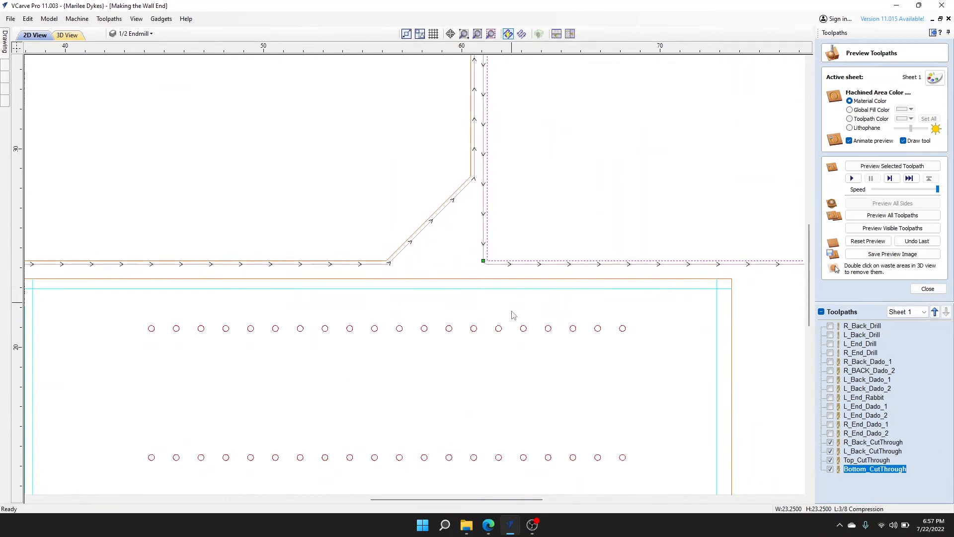
{"action": "scroll", "coordinate": [470, 300], "scroll_direction": "up", "scroll_amount": 2}
{"action": "scroll", "coordinate": [471, 318], "scroll_direction": "up", "scroll_amount": 2}
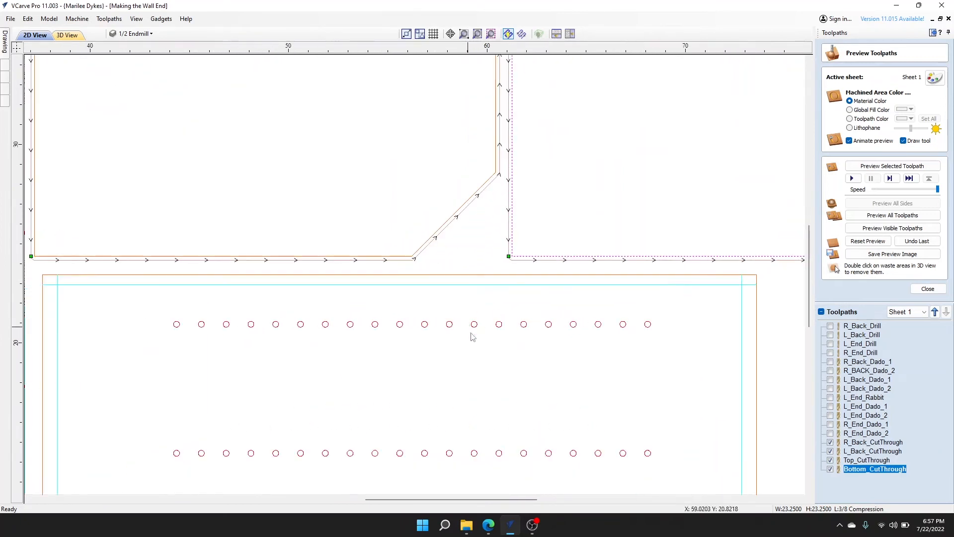
{"action": "scroll", "coordinate": [543, 336], "scroll_direction": "up", "scroll_amount": 2}
{"action": "middle_click_drag", "start_coordinate": [570, 287], "coordinate": [565, 292]}
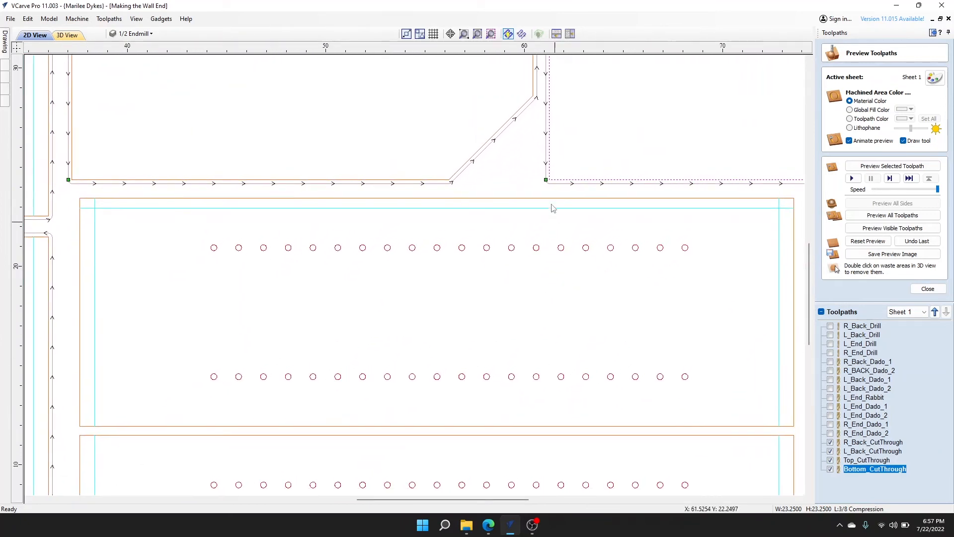
{"action": "left_click", "coordinate": [569, 199]}
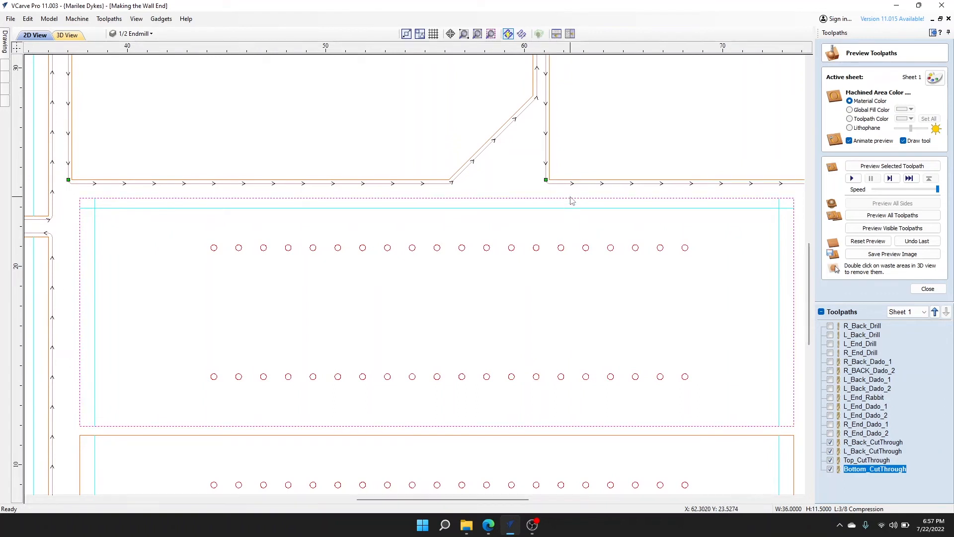
{"action": "left_click", "coordinate": [920, 290]}
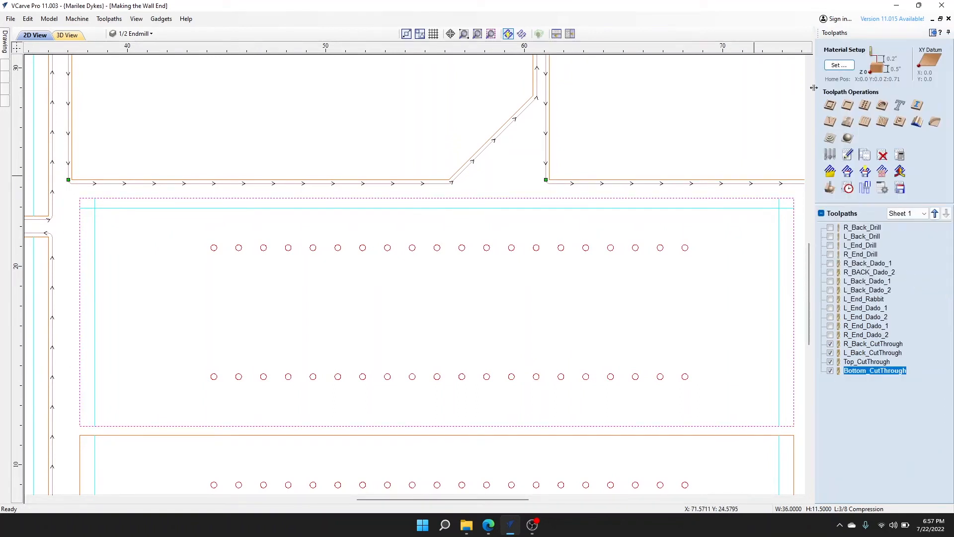
{"action": "left_click", "coordinate": [830, 108]}
{"action": "left_click", "coordinate": [908, 144]}
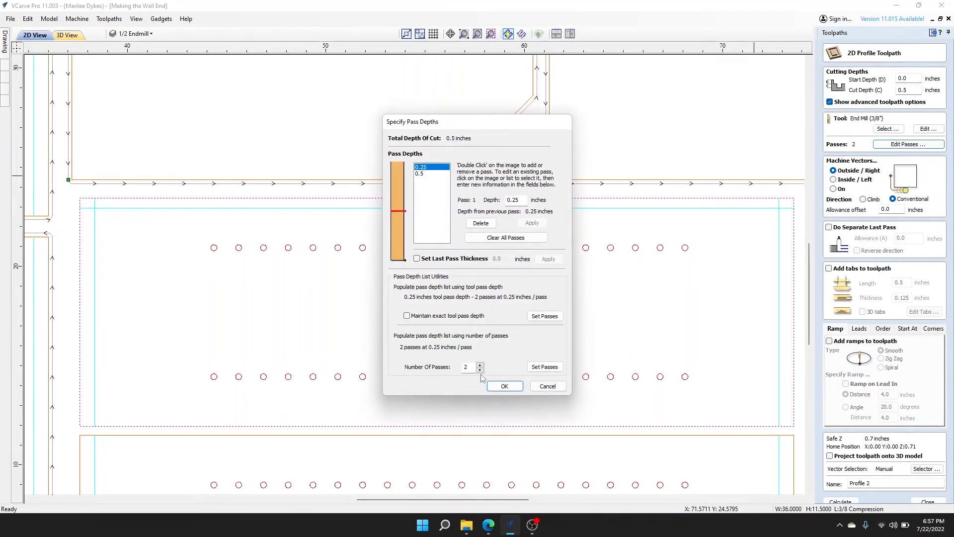
{"action": "left_click", "coordinate": [480, 370]}
{"action": "left_click", "coordinate": [504, 386]}
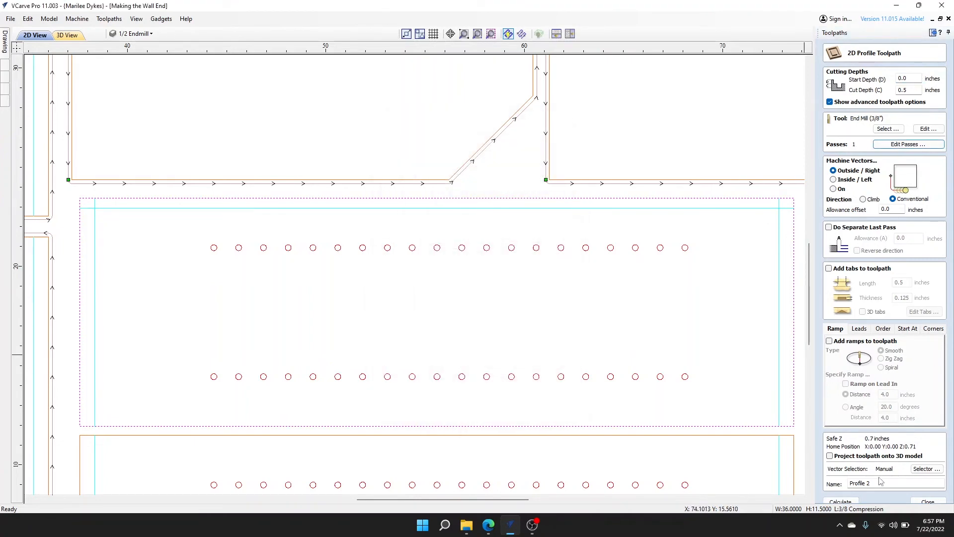
Step: Name the upper end panel's profile toolpath L_End_cutThrough and calculate it
{"action": "left_click", "coordinate": [878, 481]}
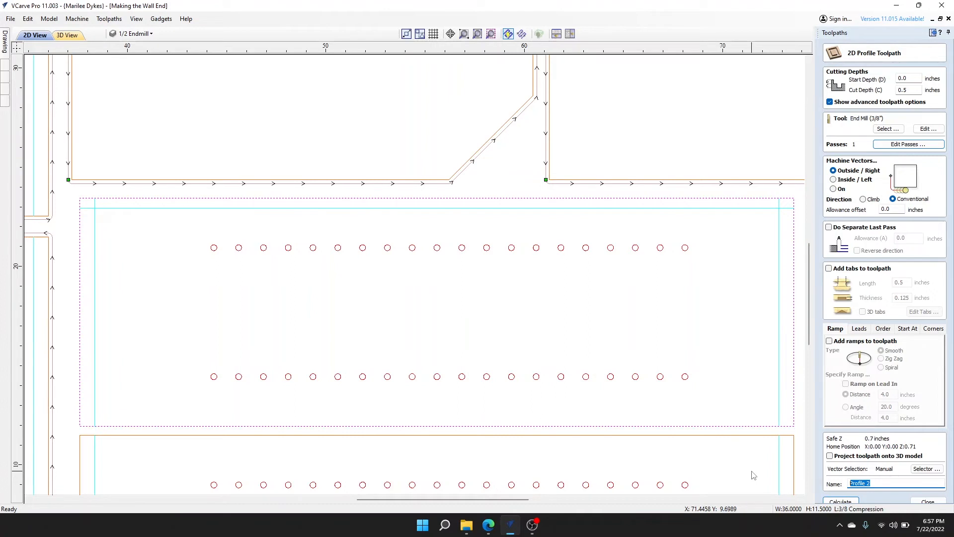
{"action": "type", "text": "L_End_cutThrough"}
{"action": "left_click", "coordinate": [850, 502]}
Step: Start a 2D profile toolpath for the lower end panel's outline in the 2D layout and set it to a single pass
{"action": "left_click", "coordinate": [33, 35]}
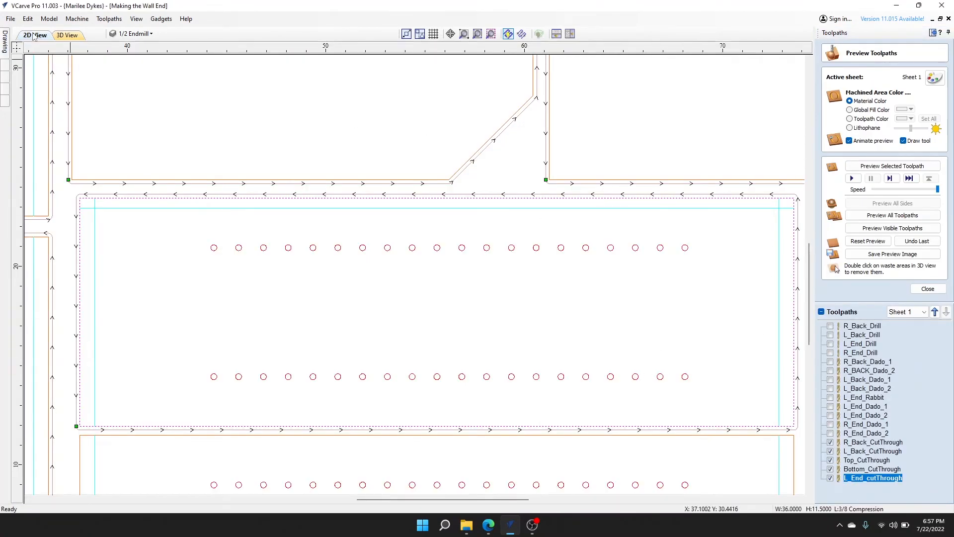
{"action": "scroll", "coordinate": [526, 276], "scroll_direction": "down", "scroll_amount": 1}
{"action": "scroll", "coordinate": [526, 276], "scroll_direction": "down", "scroll_amount": 3}
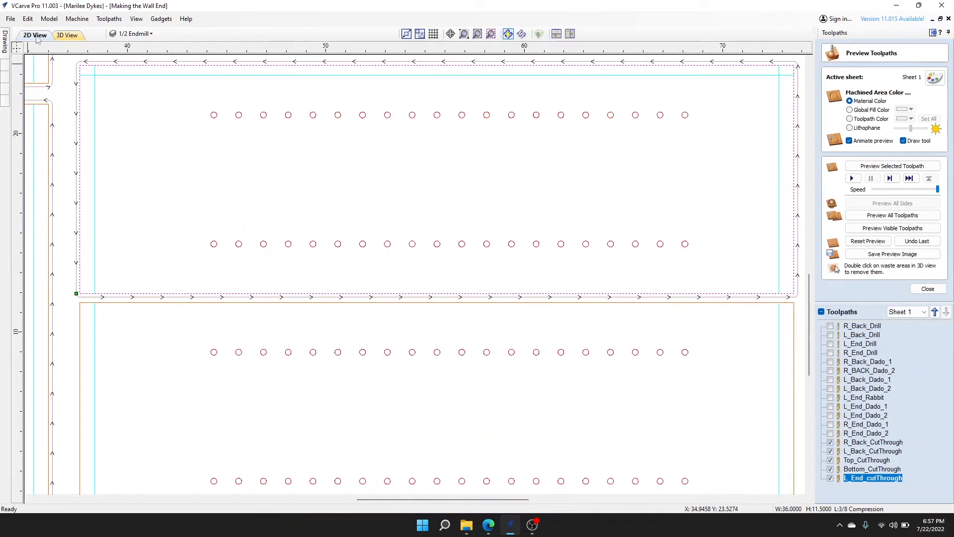
{"action": "scroll", "coordinate": [553, 341], "scroll_direction": "down", "scroll_amount": 3}
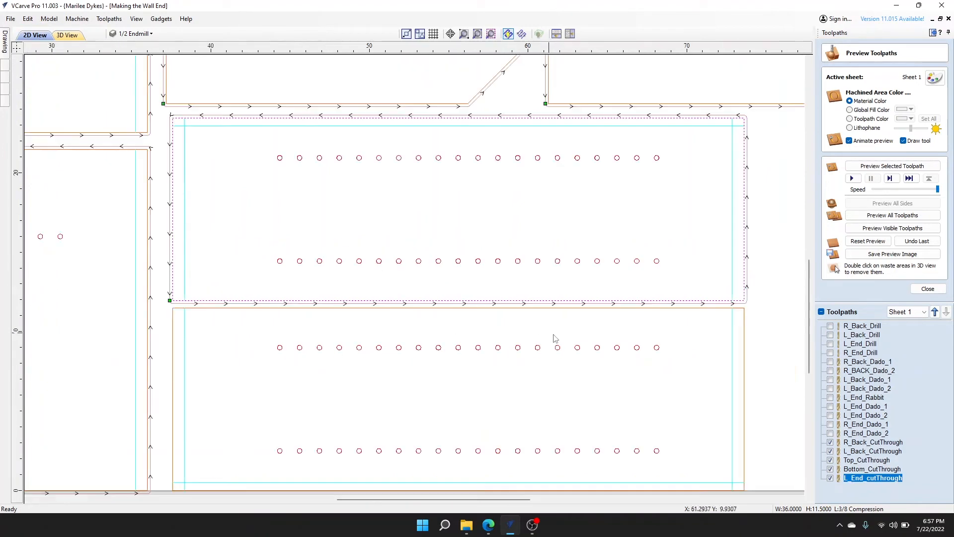
{"action": "left_click", "coordinate": [673, 274]}
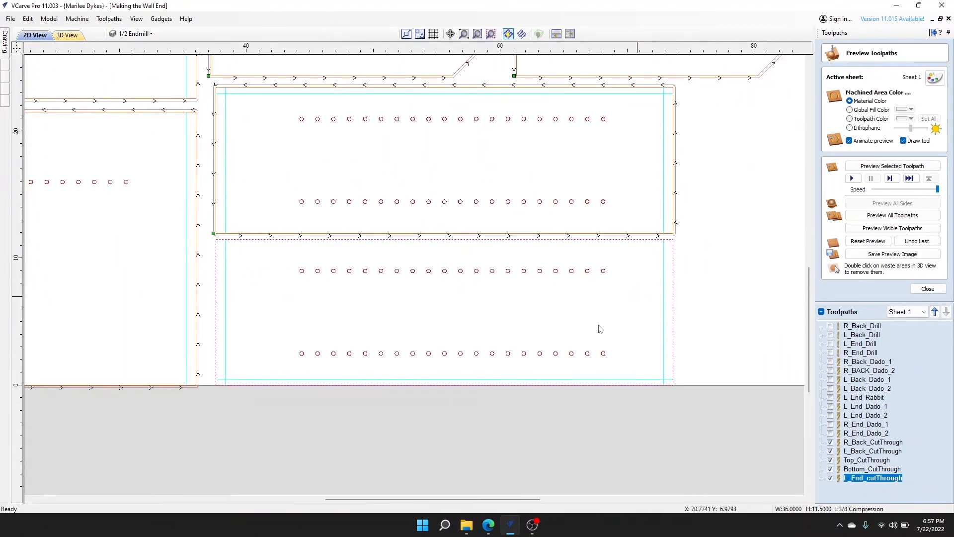
{"action": "scroll", "coordinate": [601, 326], "scroll_direction": "up", "scroll_amount": 3}
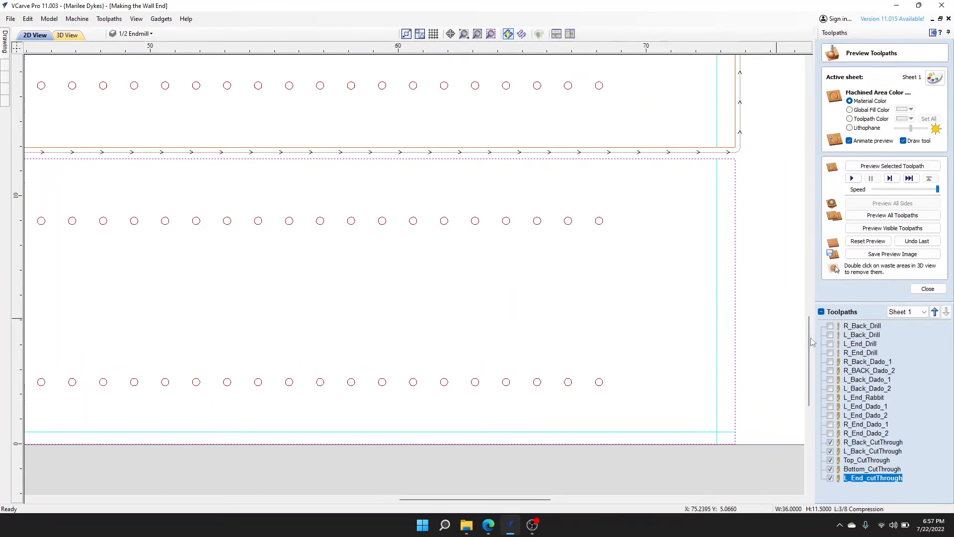
{"action": "left_click", "coordinate": [928, 289]}
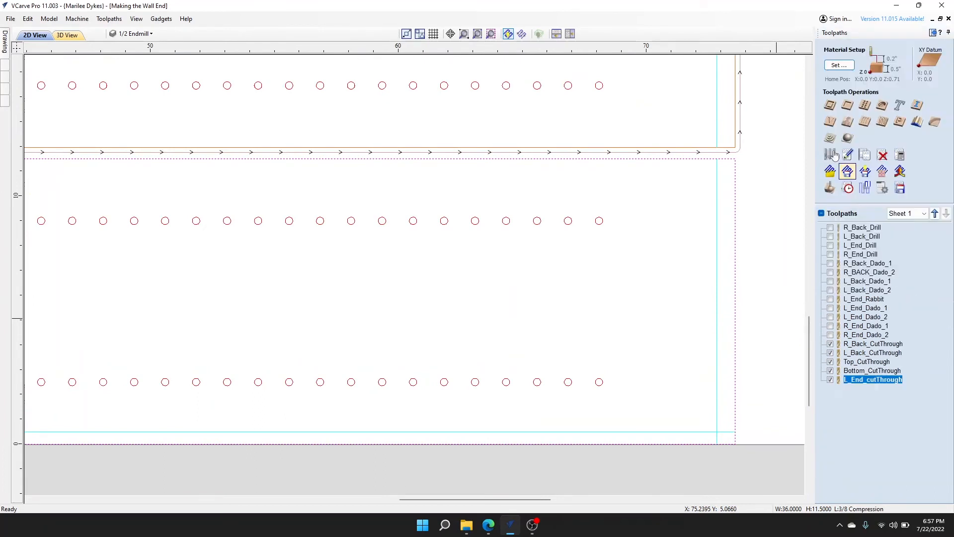
{"action": "left_click", "coordinate": [830, 106]}
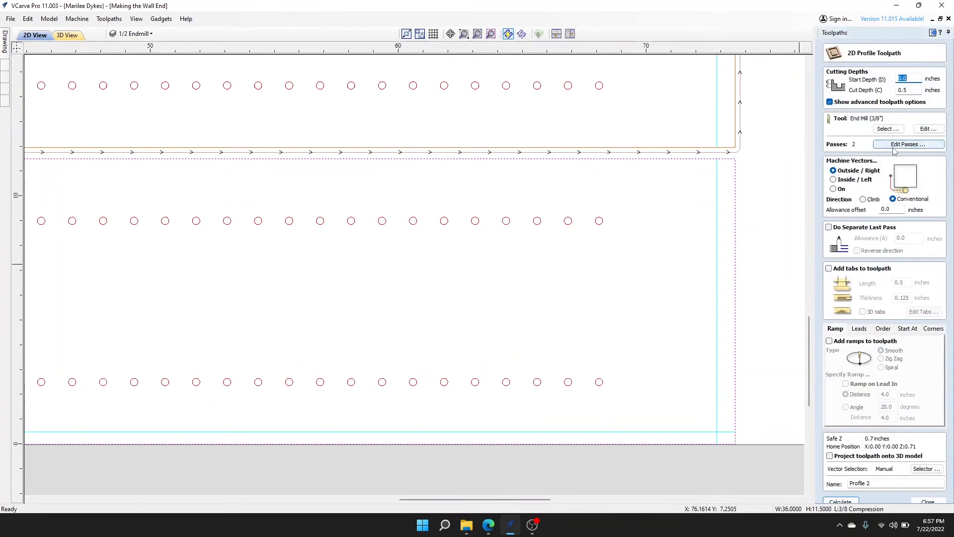
{"action": "left_click", "coordinate": [908, 144]}
{"action": "left_click", "coordinate": [479, 369]}
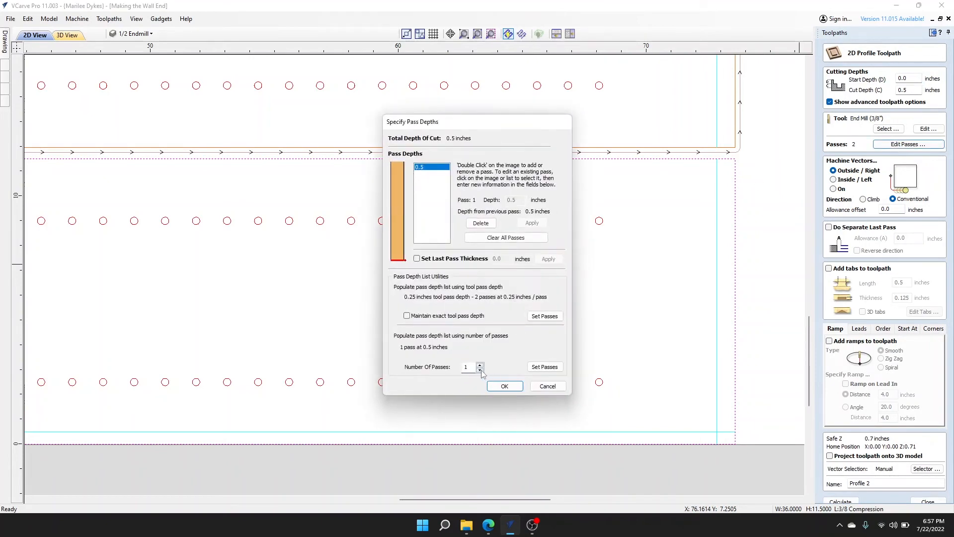
{"action": "left_click", "coordinate": [504, 386]}
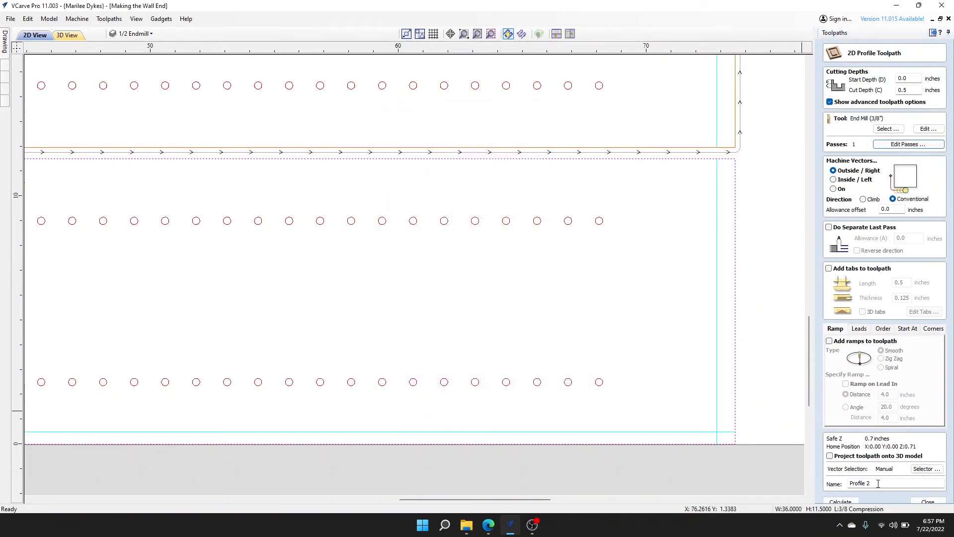
Step: Name the lower end panel's profile toolpath R_End_cutThrough and calculate it
{"action": "left_click_drag", "start_coordinate": [878, 483], "coordinate": [788, 482]}
{"action": "type", "text": "R_End_cutThrough"}
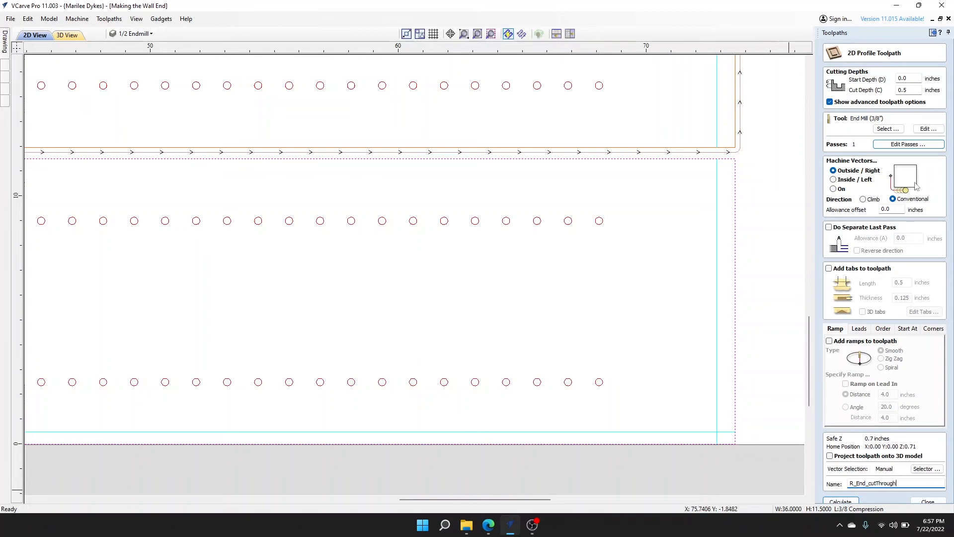
{"action": "left_click", "coordinate": [836, 501]}
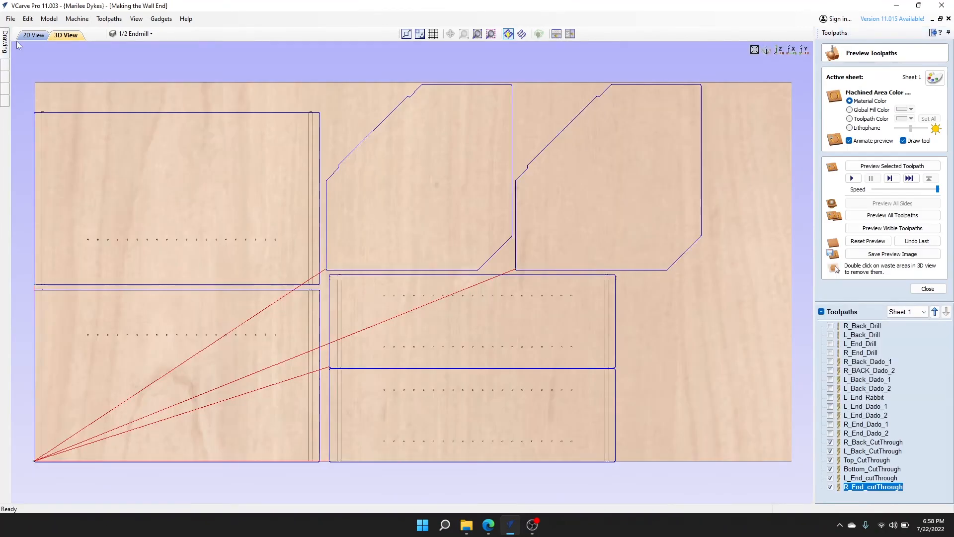
Step: Preview all toolpaths on the sheet and remove the waste material around the cut panels
{"action": "left_click", "coordinate": [884, 217]}
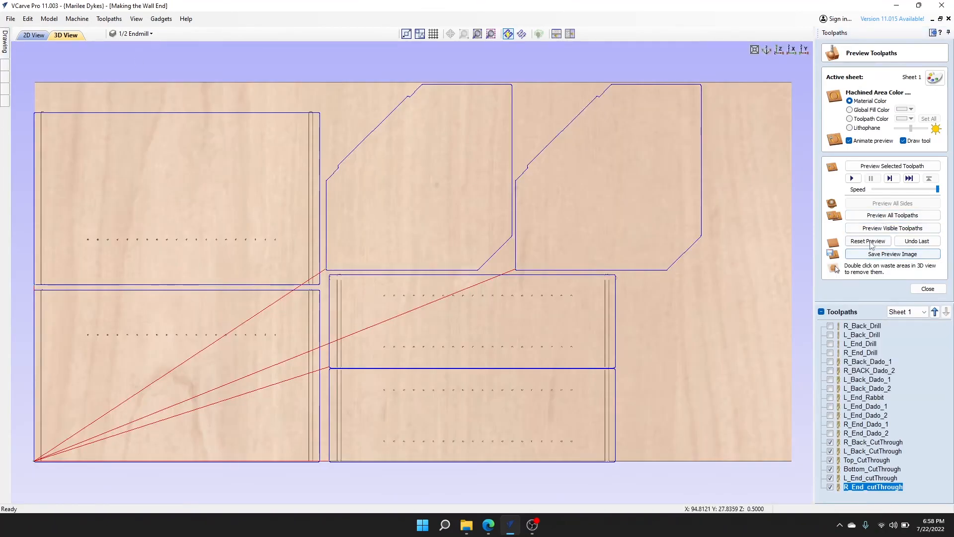
{"action": "left_click", "coordinate": [894, 217]}
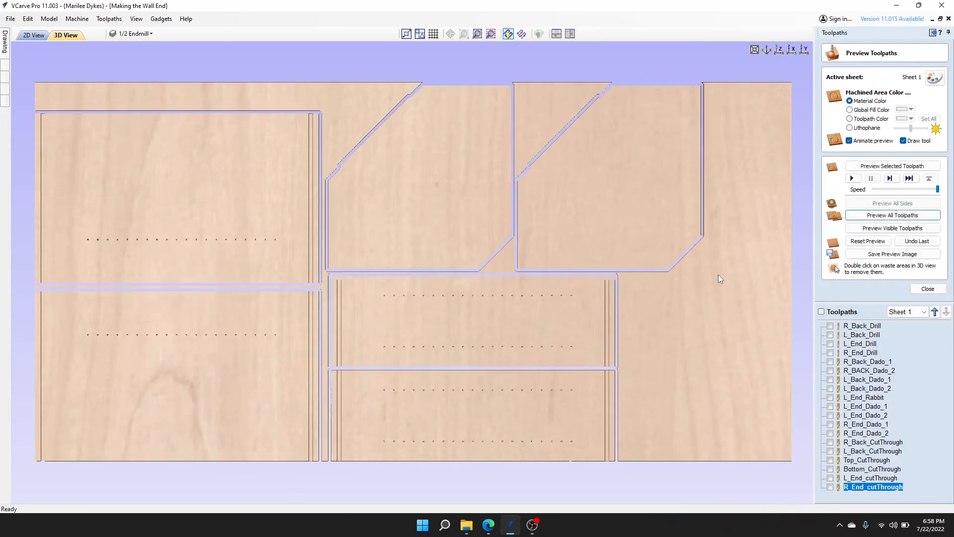
{"action": "double_click", "coordinate": [745, 340]}
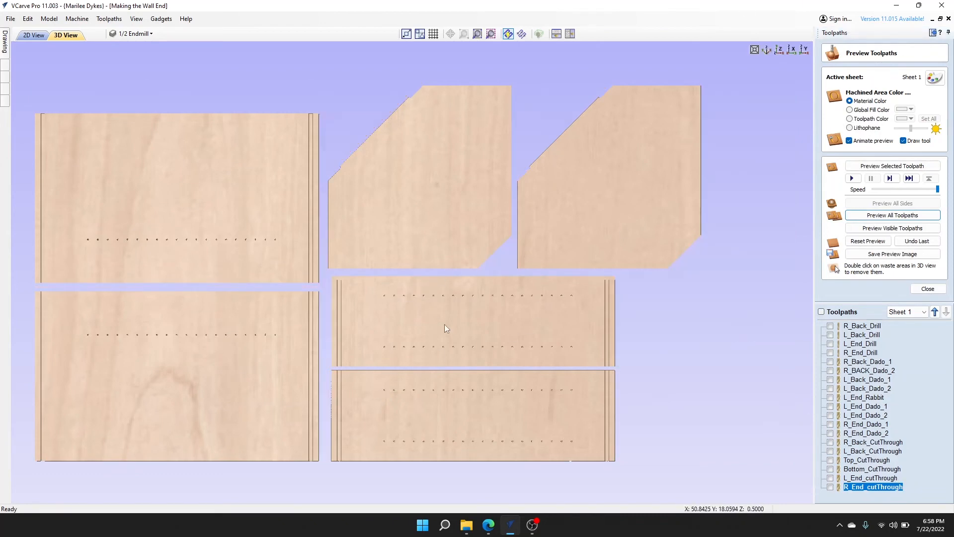
Step: Examine the dados, rabbets, shelf-pin holes and cut edges of the end panels in the 3D preview
{"action": "left_click_drag", "start_coordinate": [425, 311], "coordinate": [446, 259]}
{"action": "scroll", "coordinate": [358, 288], "scroll_direction": "up", "scroll_amount": 6}
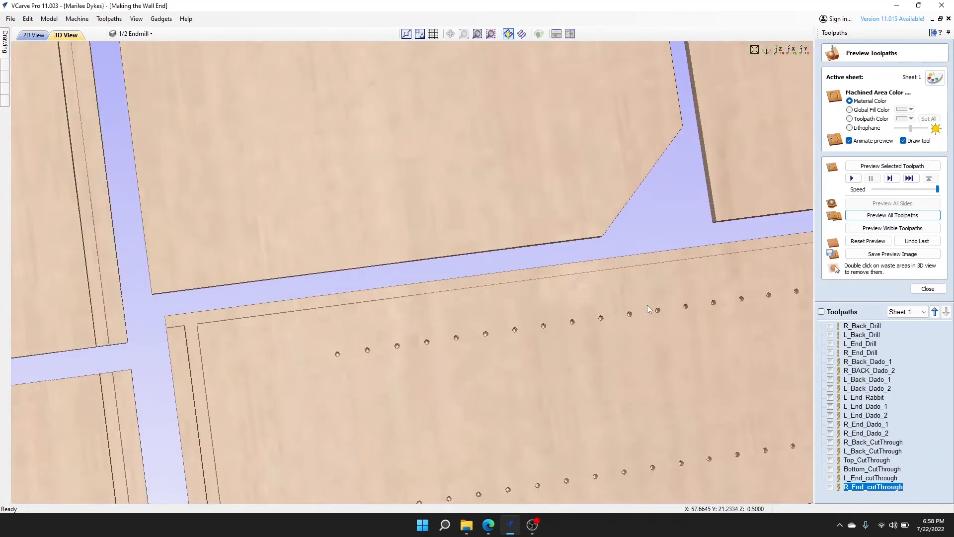
{"action": "left_click_drag", "start_coordinate": [620, 309], "coordinate": [412, 56]}
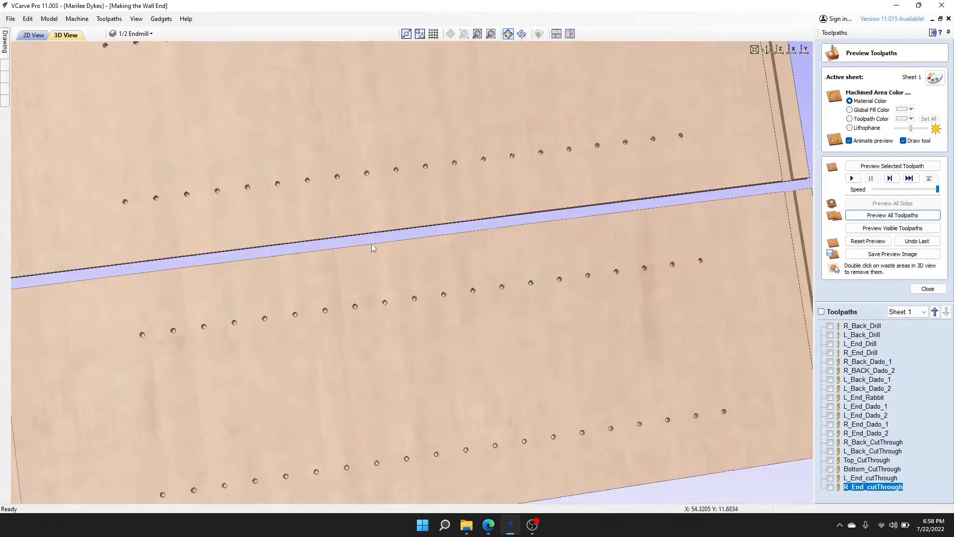
{"action": "left_click_drag", "start_coordinate": [356, 282], "coordinate": [450, 127]}
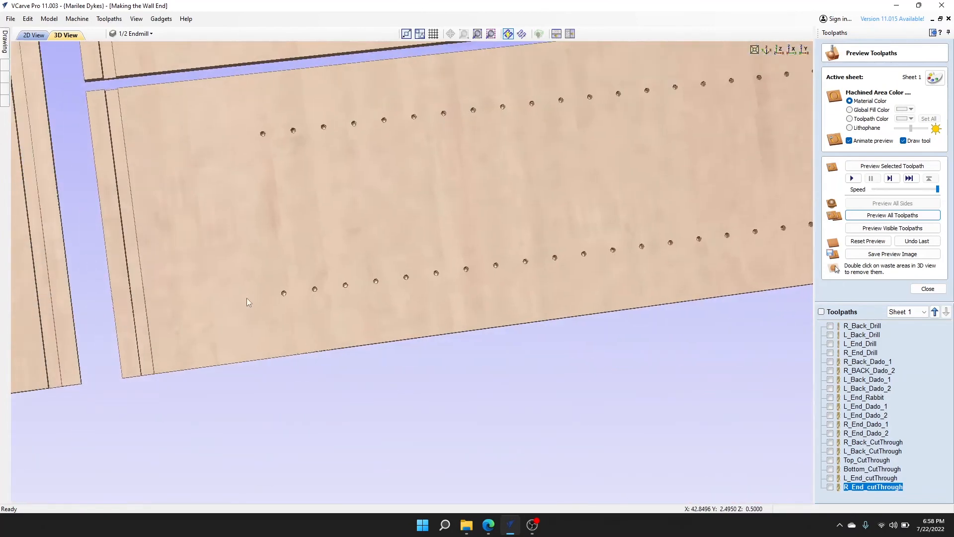
{"action": "scroll", "coordinate": [207, 345], "scroll_direction": "up", "scroll_amount": 4}
{"action": "scroll", "coordinate": [208, 348], "scroll_direction": "down", "scroll_amount": 6}
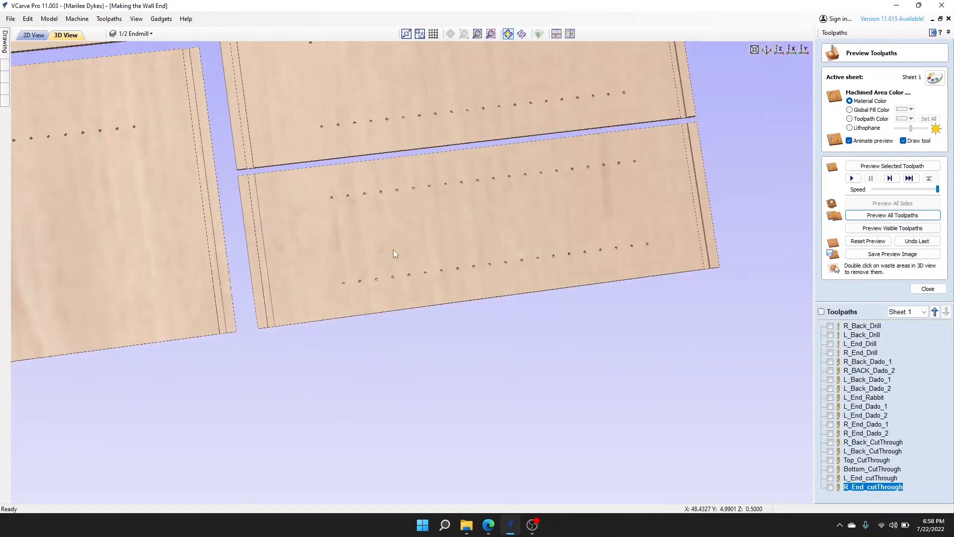
{"action": "scroll", "coordinate": [393, 339], "scroll_direction": "up", "scroll_amount": 2}
{"action": "middle_click_drag", "start_coordinate": [393, 335], "coordinate": [392, 289]}
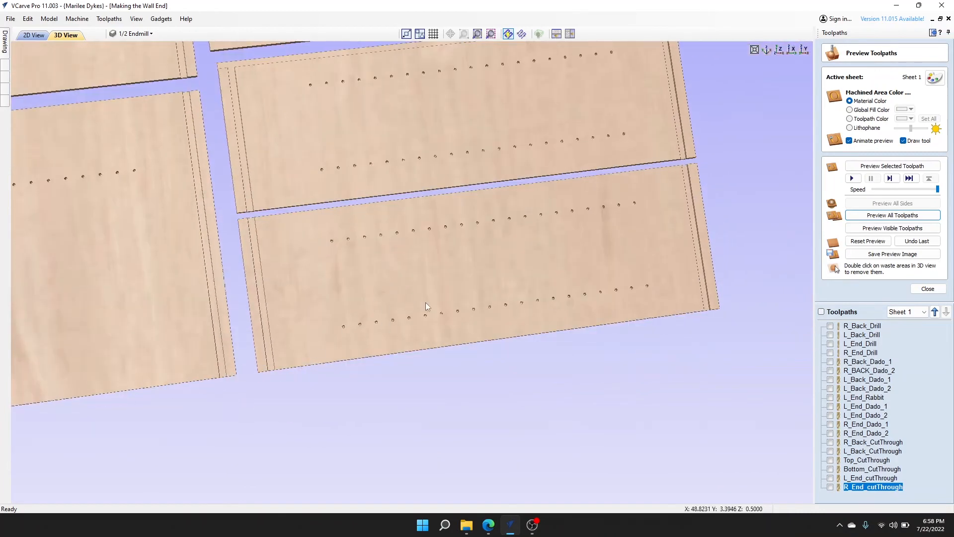
Step: Start a 2D profile toolpath for the horizontal rabbet line along the lower end panel's bottom edge, using the 1/2" end mill
{"action": "left_click", "coordinate": [34, 35]}
{"action": "left_click", "coordinate": [683, 432]}
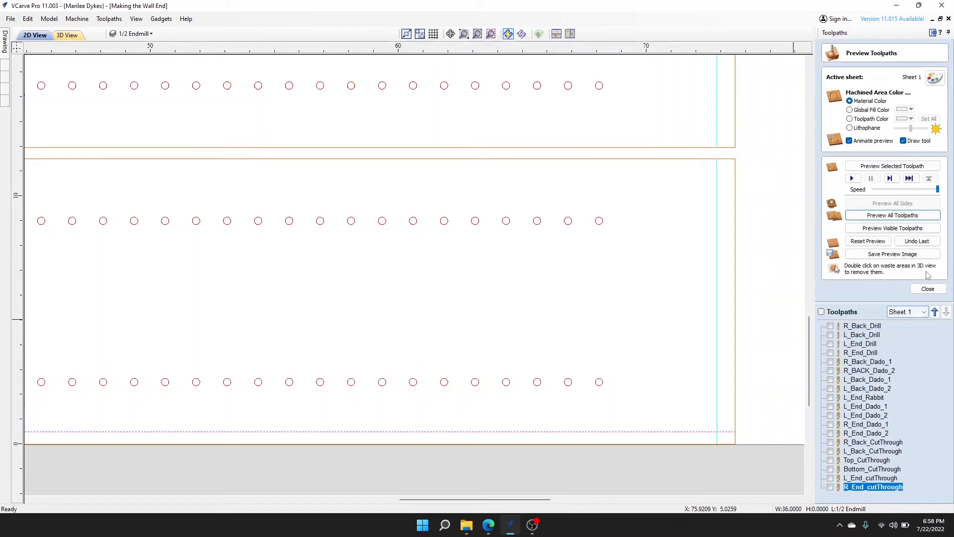
{"action": "left_click", "coordinate": [928, 289]}
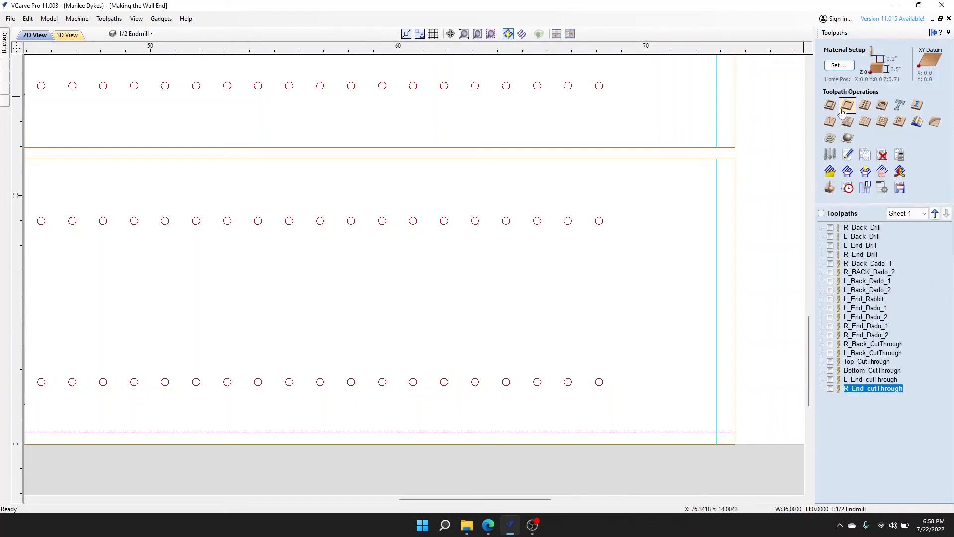
{"action": "left_click", "coordinate": [842, 110]}
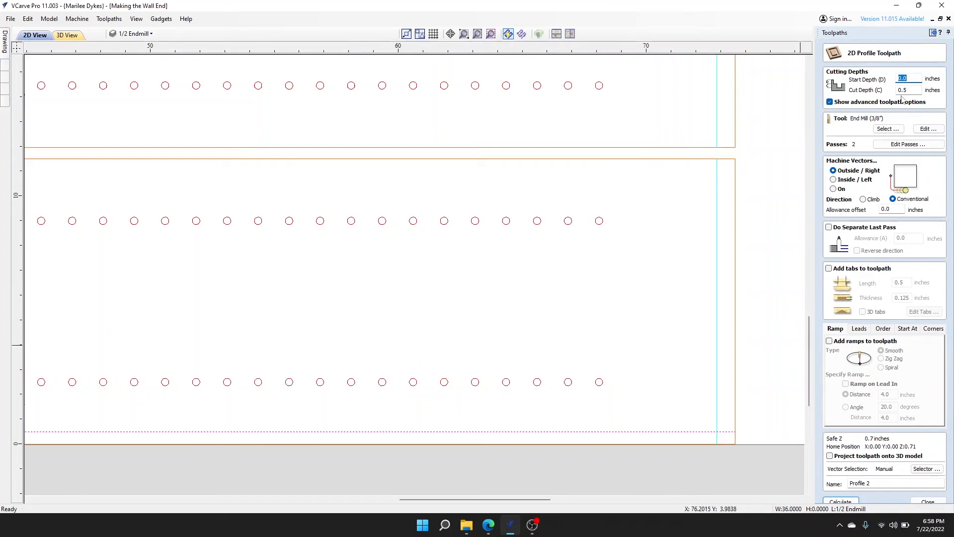
{"action": "left_click", "coordinate": [875, 130]}
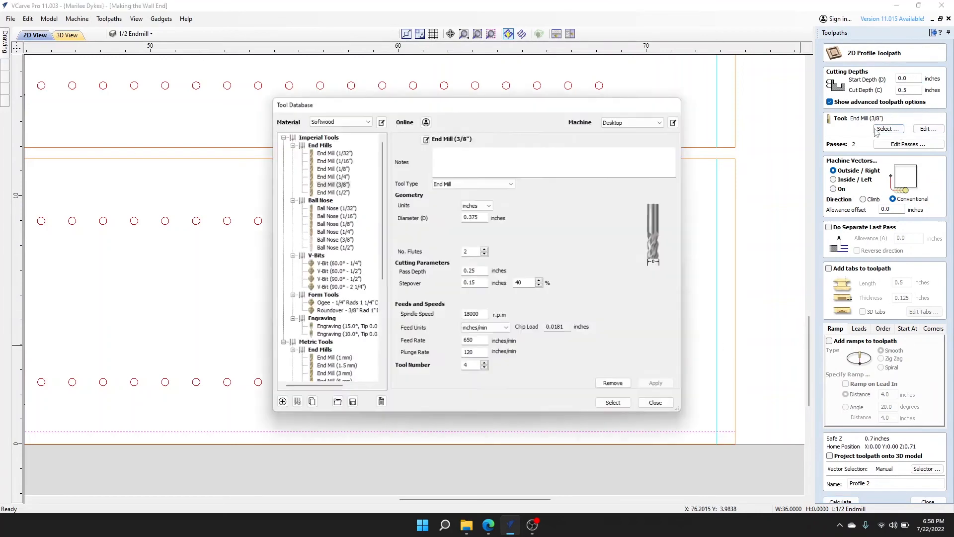
{"action": "left_click", "coordinate": [341, 194]}
{"action": "left_click", "coordinate": [615, 404]}
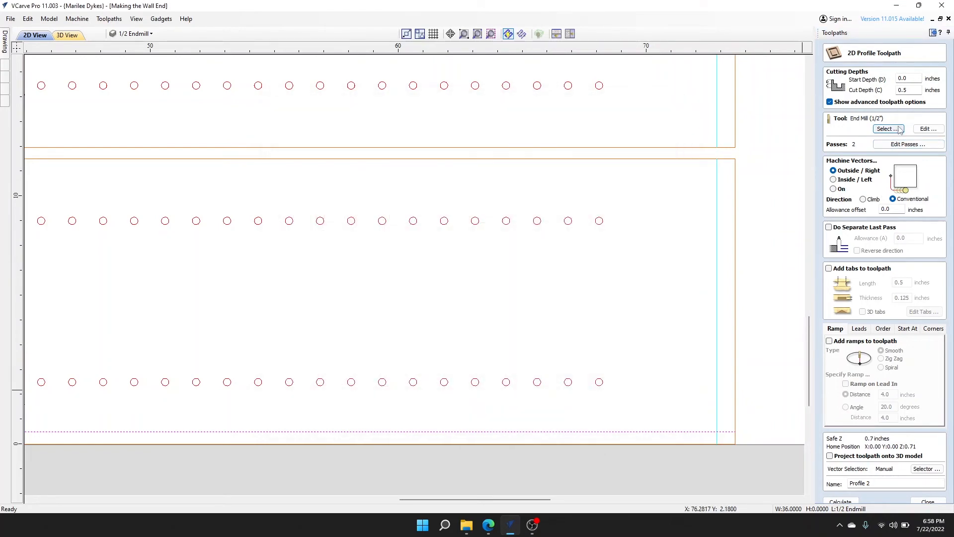
Step: Set the lower end panel's rabbet profile to a 0.25 inch cut depth, name it R_End_Rabbit and calculate it
{"action": "left_click", "coordinate": [913, 89]}
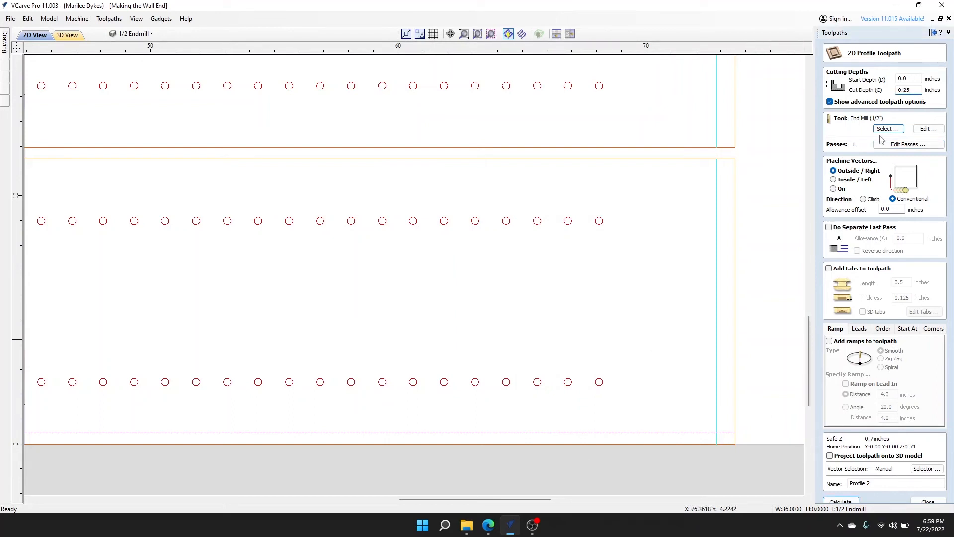
{"action": "left_click", "coordinate": [877, 481]}
{"action": "type", "text": "R_End_Rabbit"}
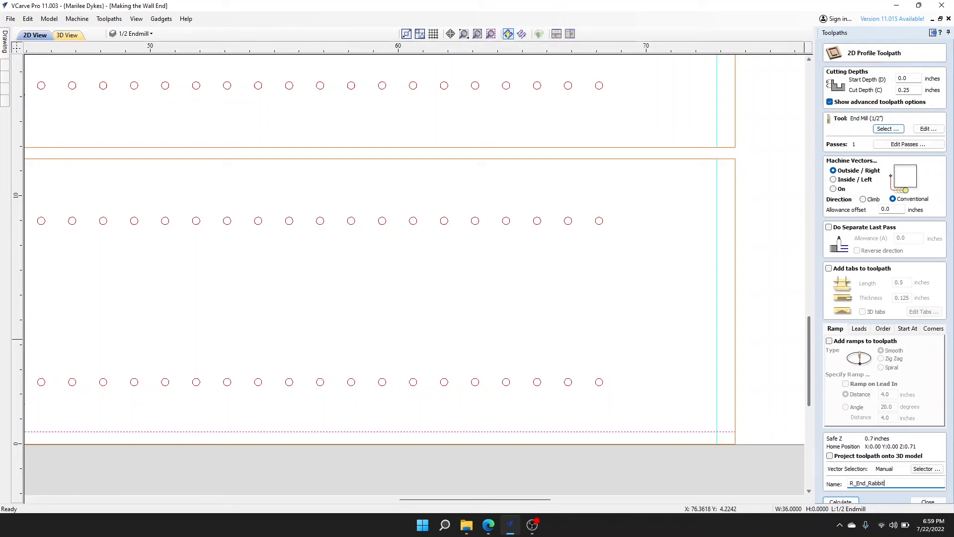
{"action": "left_click", "coordinate": [842, 501]}
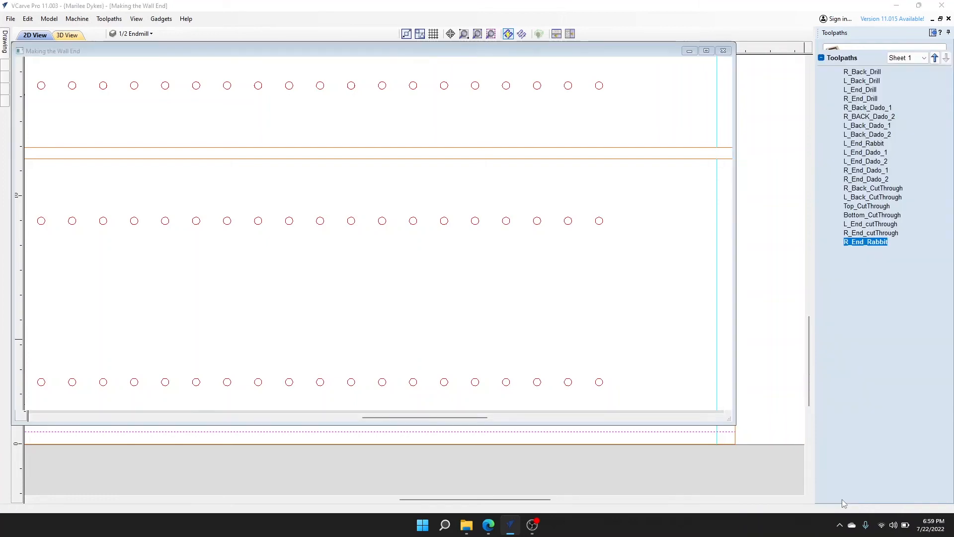
{"action": "left_click", "coordinate": [27, 35]}
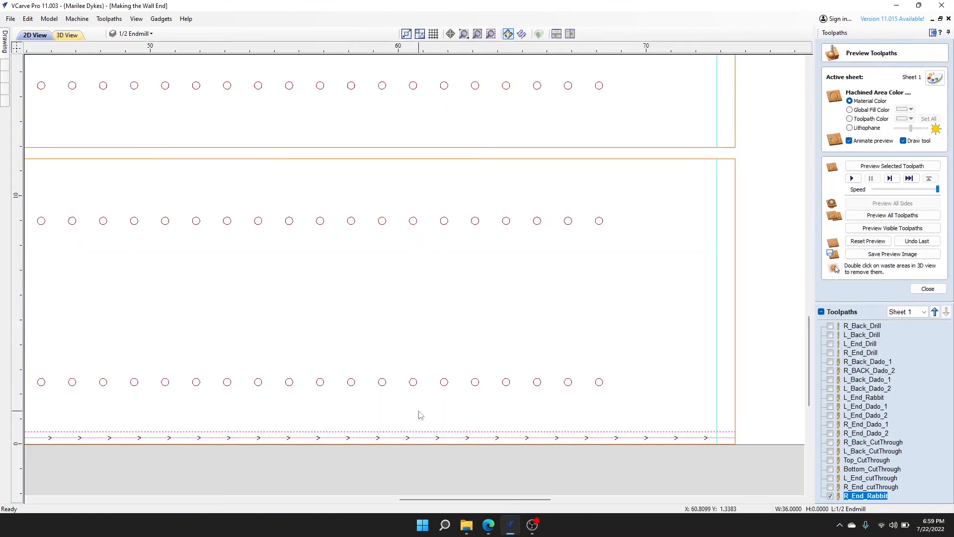
{"action": "scroll", "coordinate": [350, 441], "scroll_direction": "up", "scroll_amount": 2}
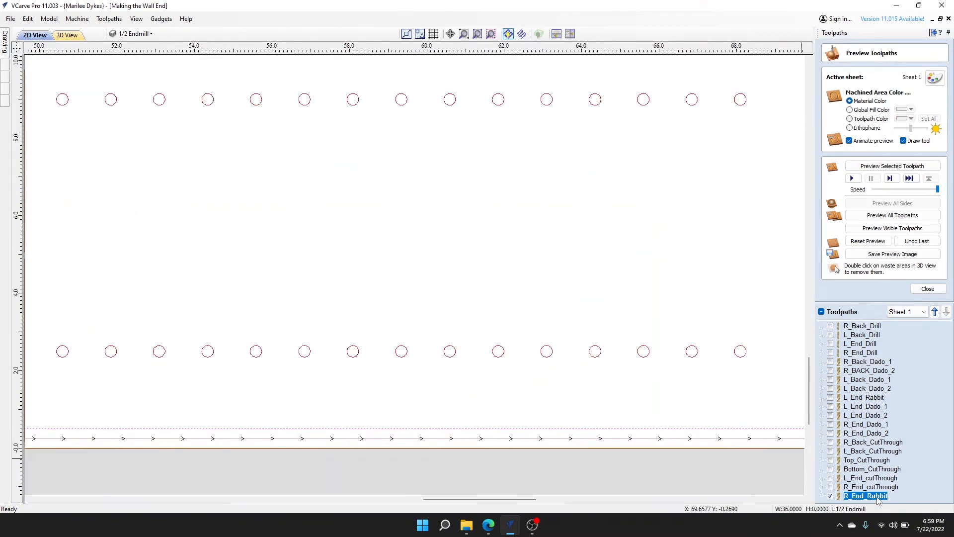
Step: Reorder the toolpaths so that R_End_Rabbit comes directly after L_End_Rabbit
{"action": "mouse_move", "coordinate": [877, 499]}
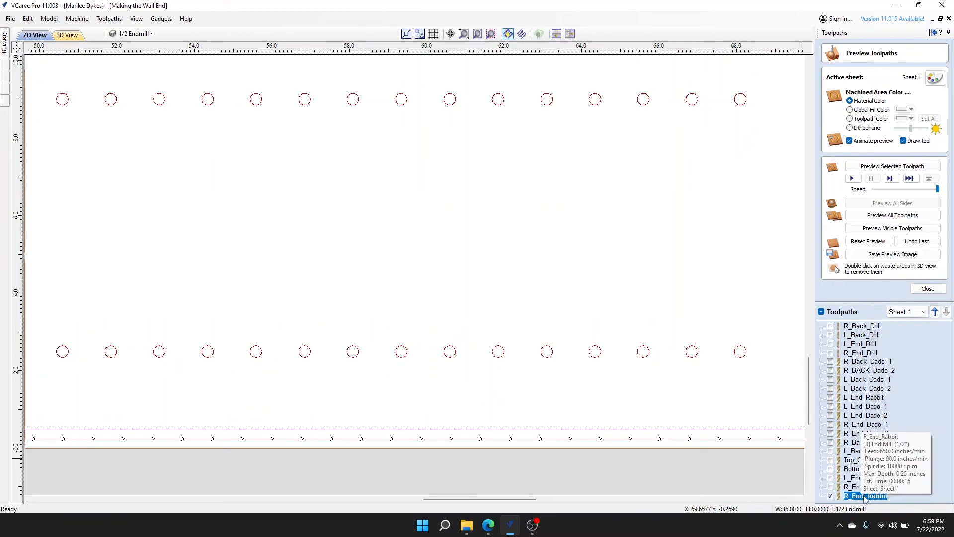
{"action": "left_click_drag", "start_coordinate": [853, 498], "coordinate": [877, 403]}
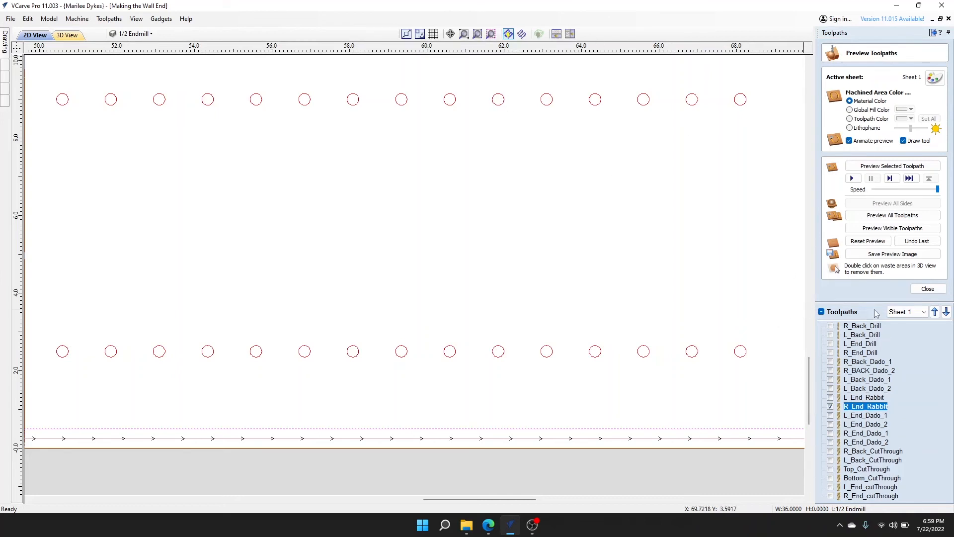
Step: Reset the preview, simulate all toolpaths with the waste removed, and inspect the rabbet along the lower end panel's bottom edge
{"action": "mouse_move", "coordinate": [877, 329]}
{"action": "left_click", "coordinate": [929, 290]}
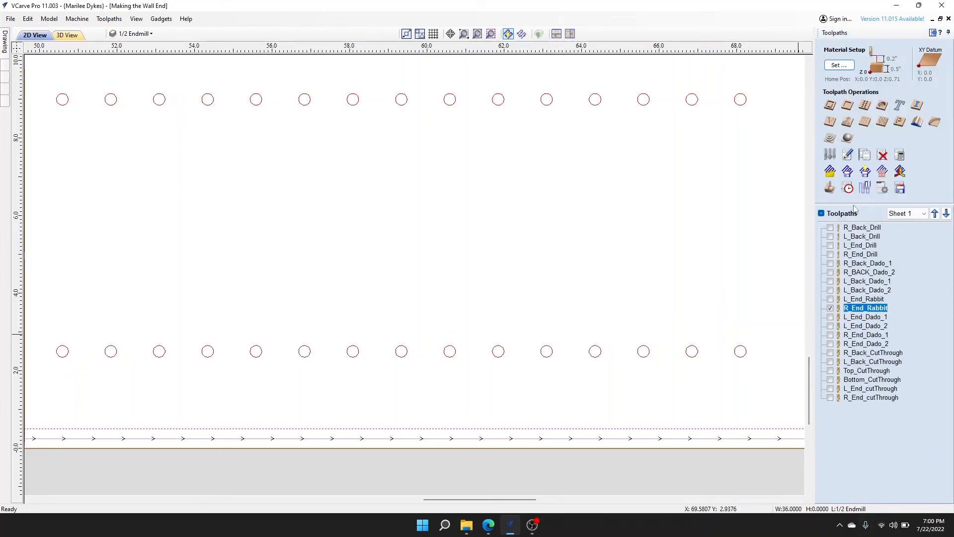
{"action": "left_click", "coordinate": [830, 189]}
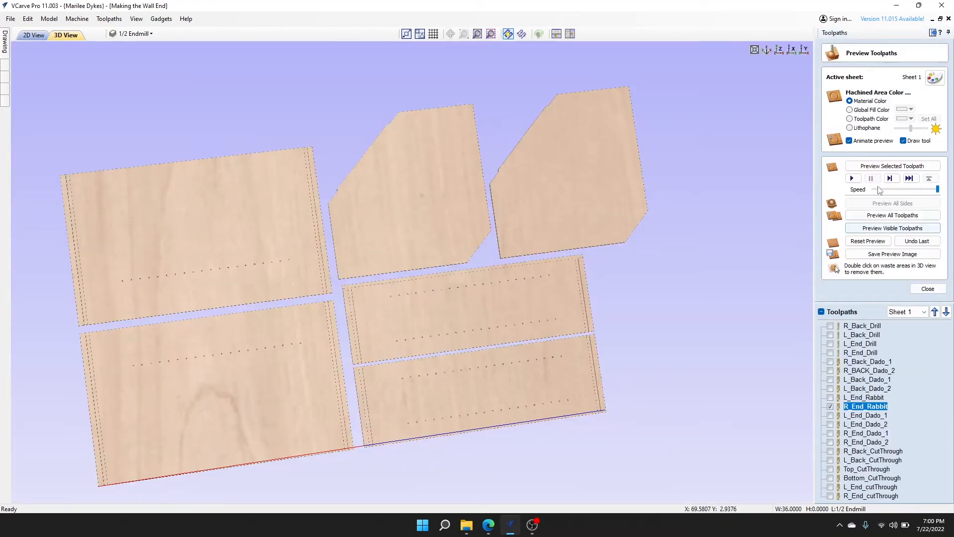
{"action": "left_click", "coordinate": [868, 241]}
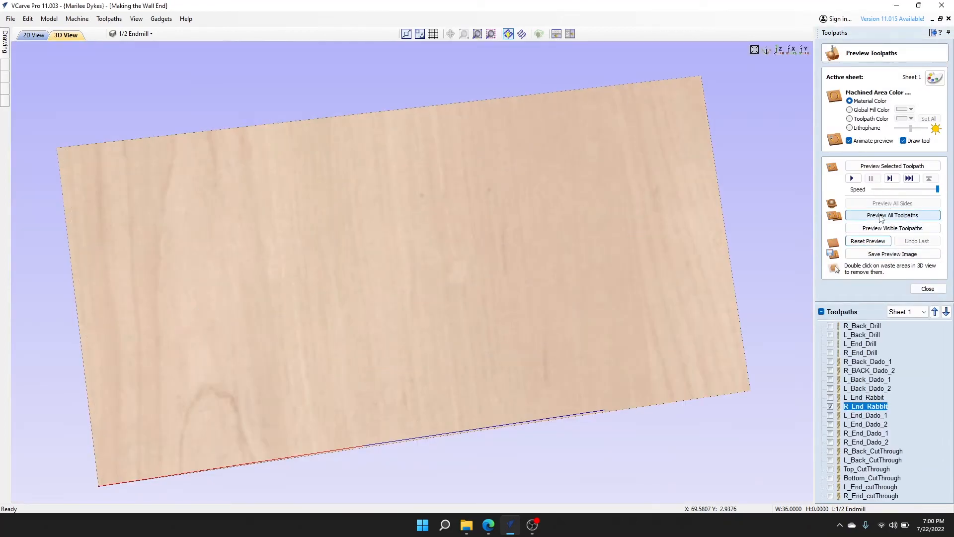
{"action": "left_click", "coordinate": [892, 215]}
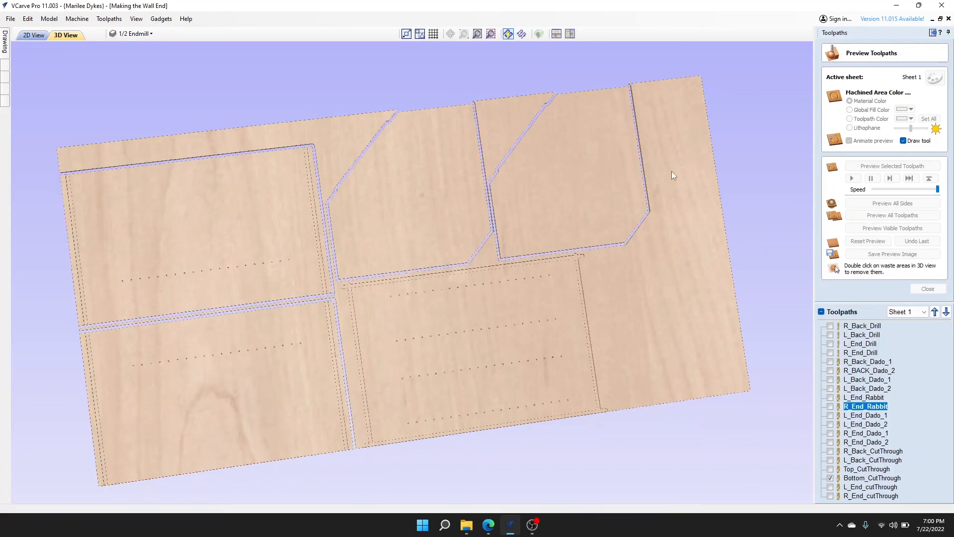
{"action": "double_click", "coordinate": [649, 353]}
{"action": "scroll", "coordinate": [472, 417], "scroll_direction": "up", "scroll_amount": 5}
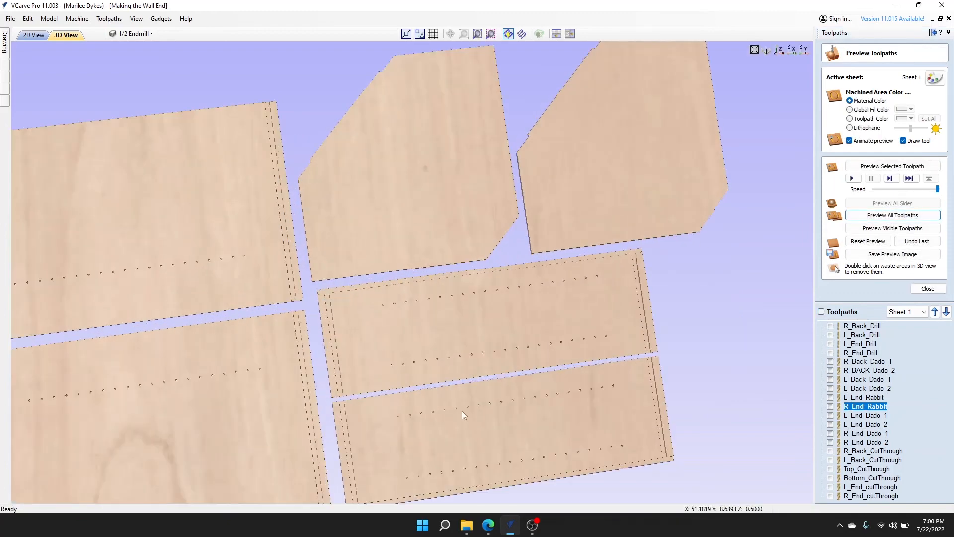
{"action": "middle_click_drag", "start_coordinate": [469, 422], "coordinate": [298, 101]}
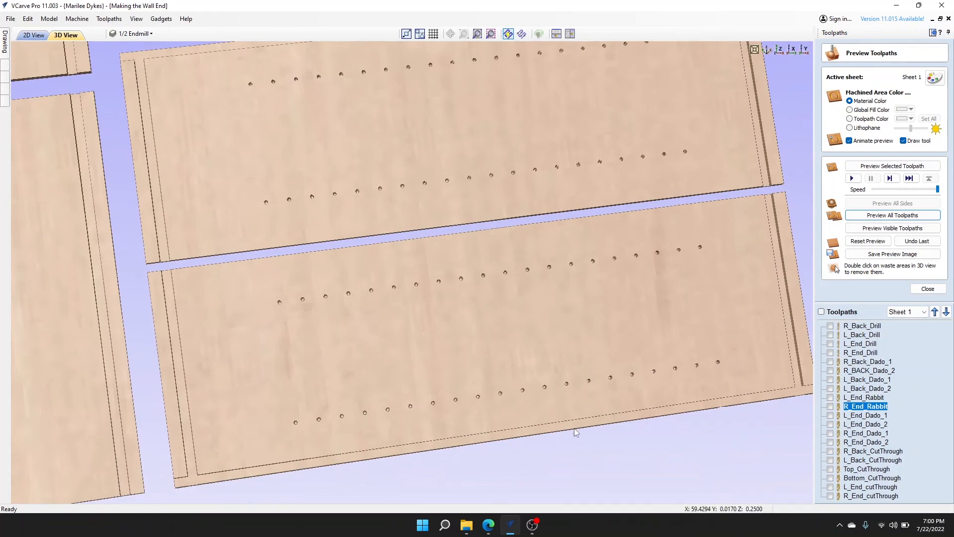
{"action": "scroll", "coordinate": [557, 415], "scroll_direction": "down", "scroll_amount": 6}
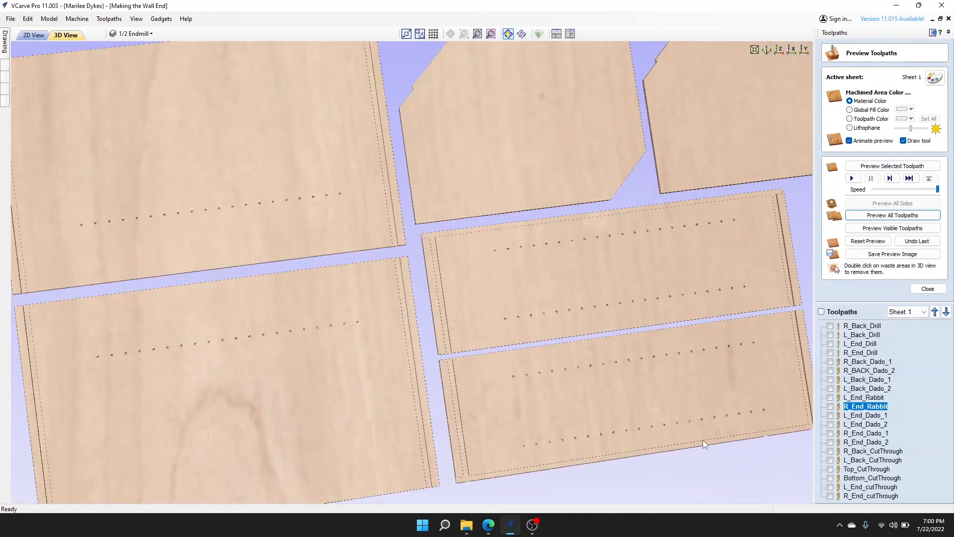
{"action": "scroll", "coordinate": [610, 374], "scroll_direction": "down", "scroll_amount": 1}
{"action": "middle_click_drag", "start_coordinate": [622, 280], "coordinate": [619, 334]}
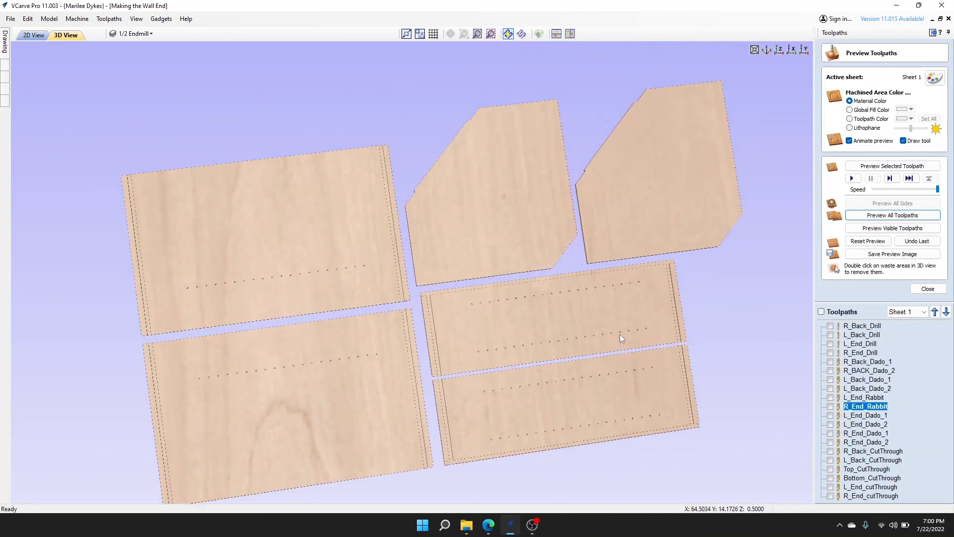
Step: Leave the toolpath preview for the 2D drawing and save the job file
{"action": "left_click", "coordinate": [33, 36]}
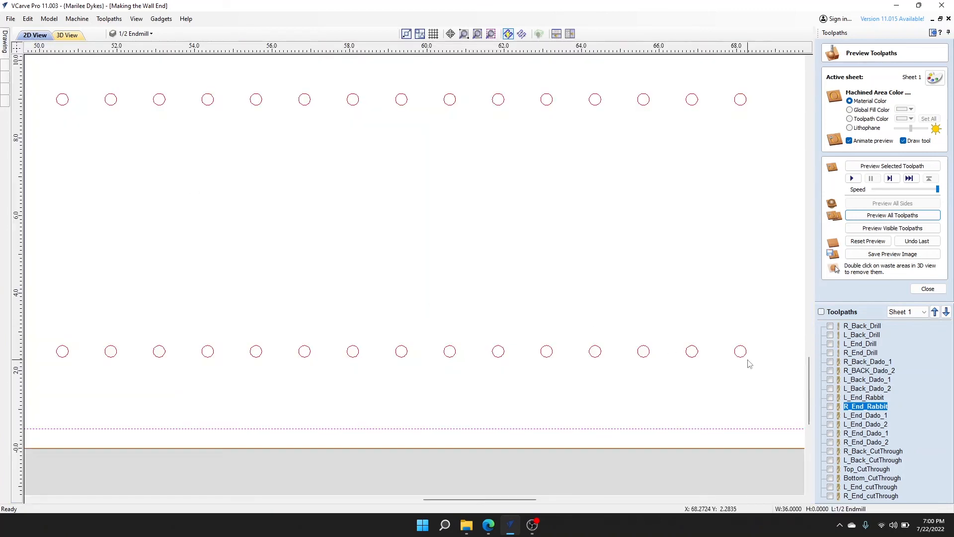
{"action": "left_click", "coordinate": [927, 289]}
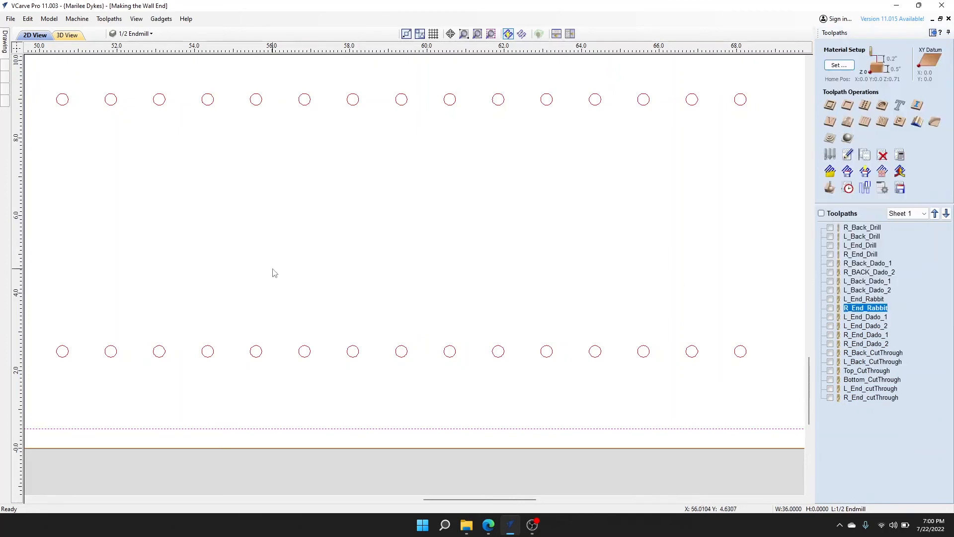
{"action": "left_click", "coordinate": [11, 19]}
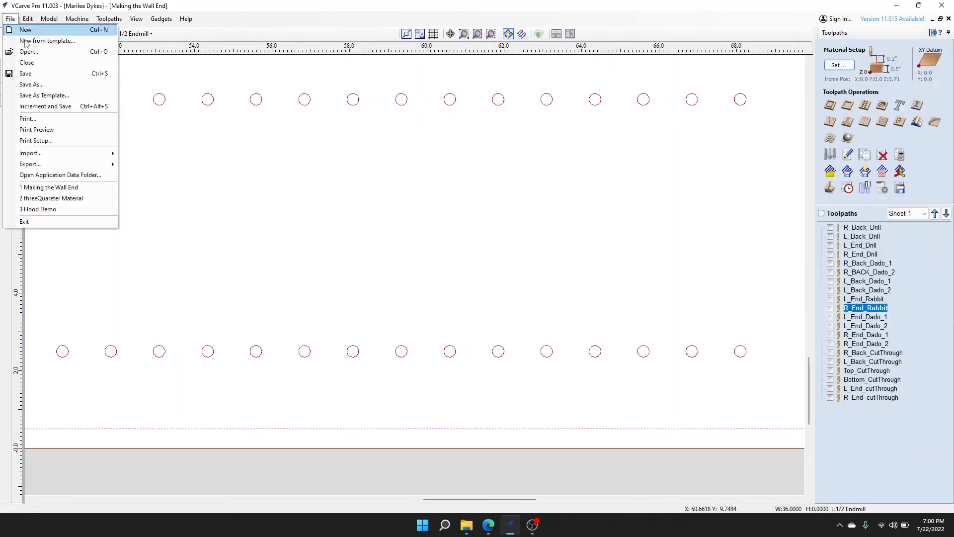
{"action": "left_click", "coordinate": [26, 74]}
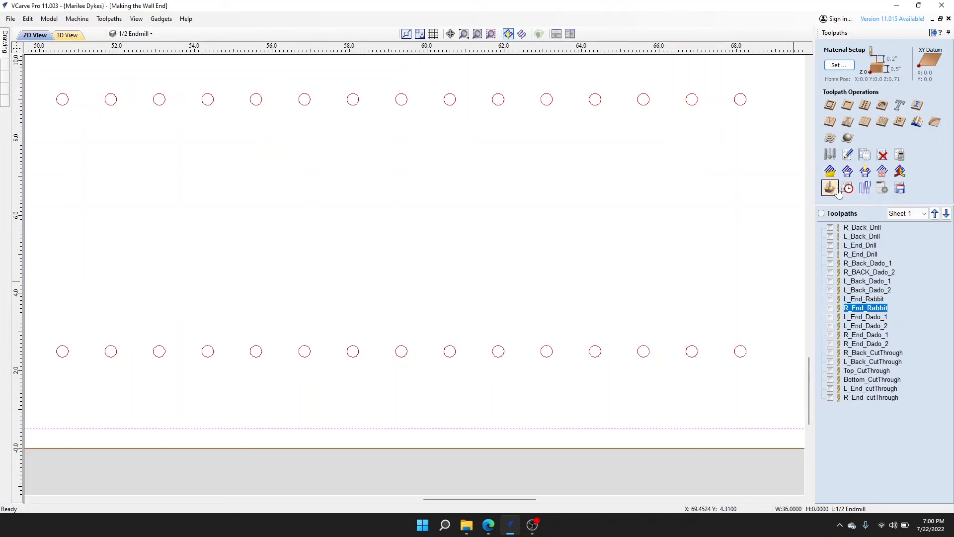
Step: Make every toolpath on Sheet 1 visible and set toolpath saving to output visible toolpaths to one file
{"action": "left_click", "coordinate": [900, 189]}
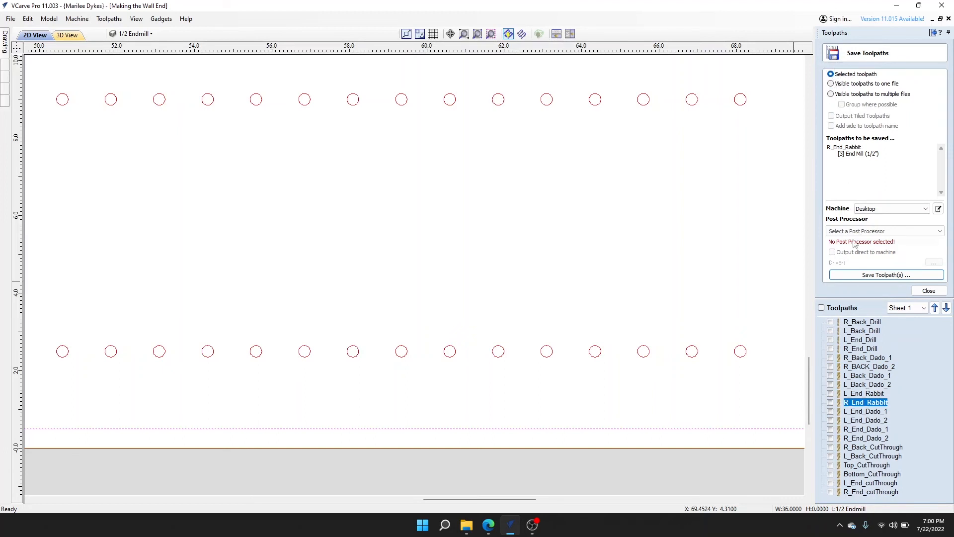
{"action": "left_click", "coordinate": [821, 308]}
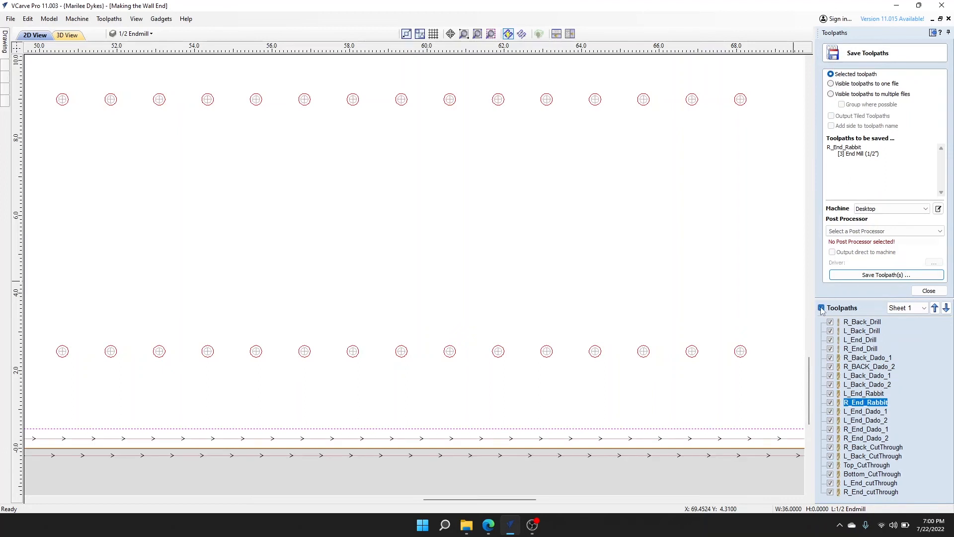
{"action": "left_click", "coordinate": [831, 84]}
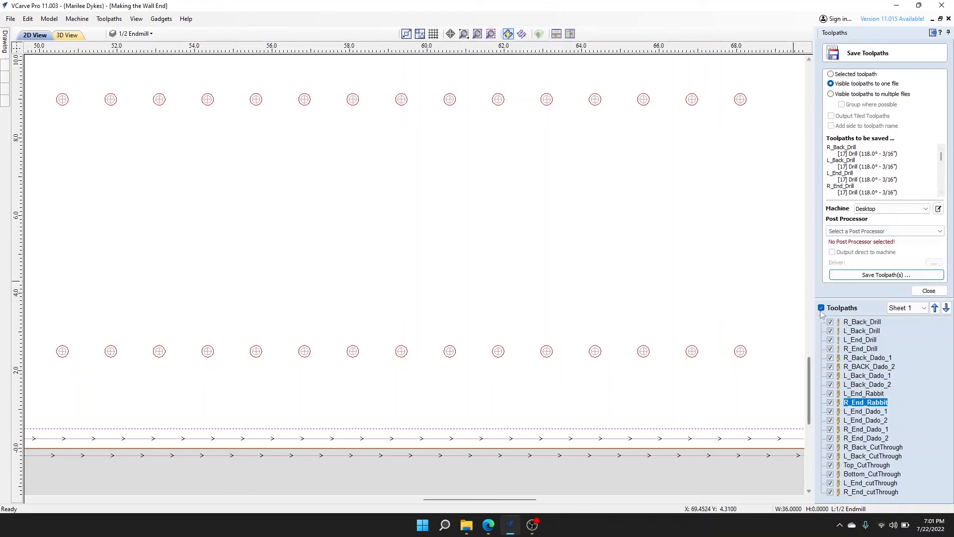
Step: Review the toolpaths across the sheet and the order and tools in the list of toolpaths to save
{"action": "scroll", "coordinate": [649, 277], "scroll_direction": "down", "scroll_amount": 5}
{"action": "scroll", "coordinate": [415, 192], "scroll_direction": "up", "scroll_amount": 3}
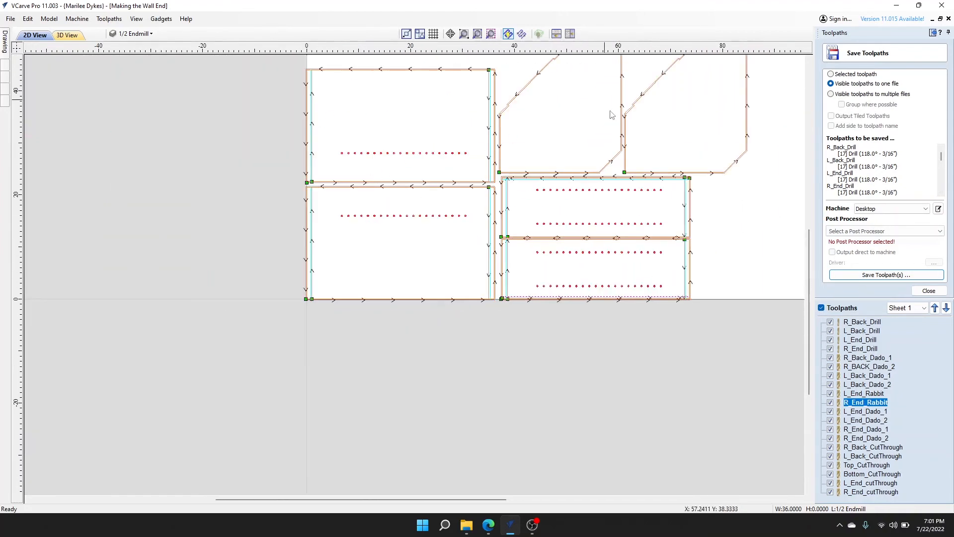
{"action": "scroll", "coordinate": [700, 174], "scroll_direction": "up", "scroll_amount": 1}
{"action": "scroll", "coordinate": [872, 186], "scroll_direction": "down", "scroll_amount": 3}
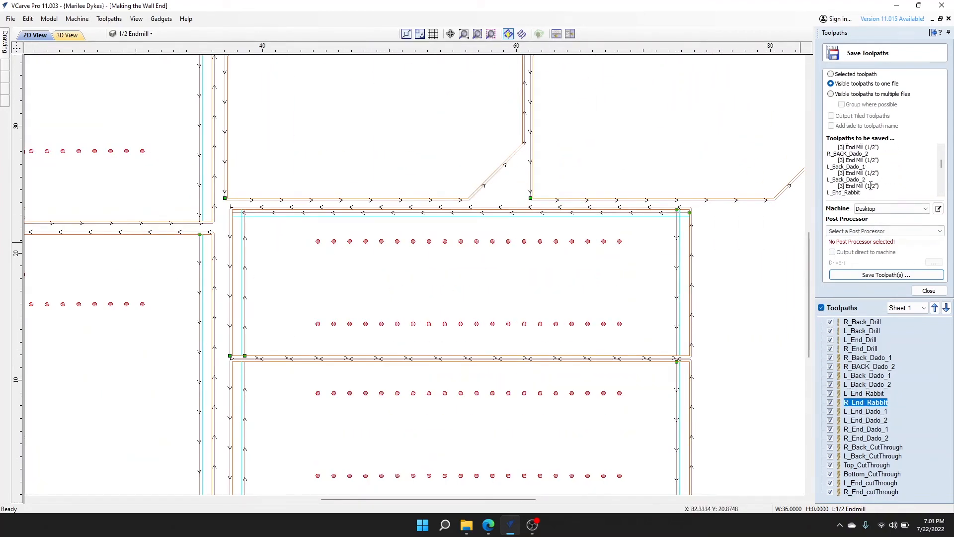
{"action": "scroll", "coordinate": [871, 185], "scroll_direction": "up", "scroll_amount": 3}
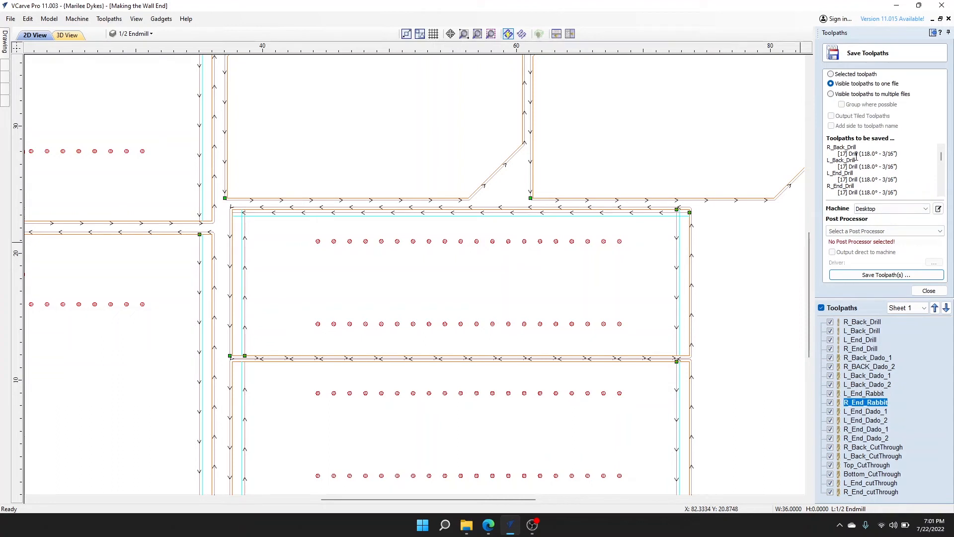
{"action": "scroll", "coordinate": [850, 154], "scroll_direction": "down", "scroll_amount": 10}
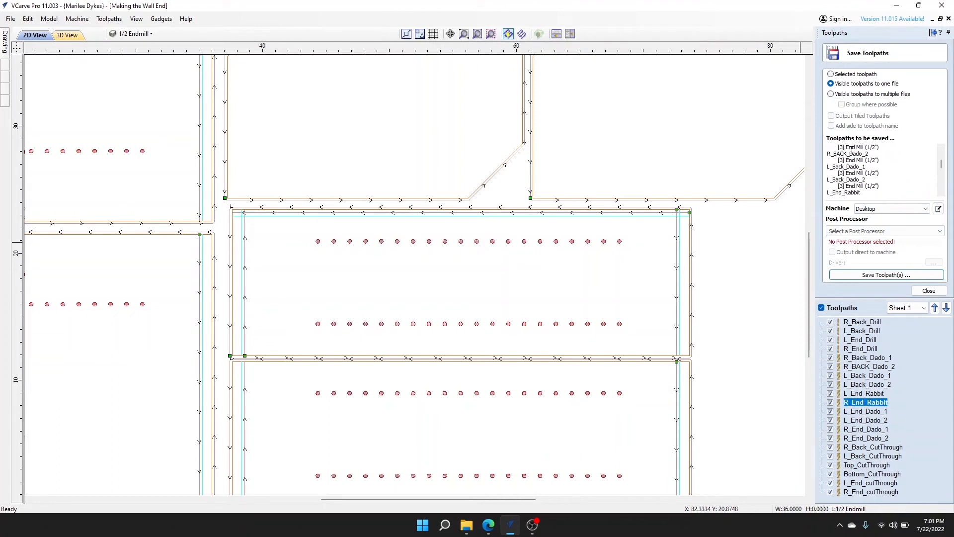
{"action": "scroll", "coordinate": [852, 159], "scroll_direction": "down", "scroll_amount": 1}
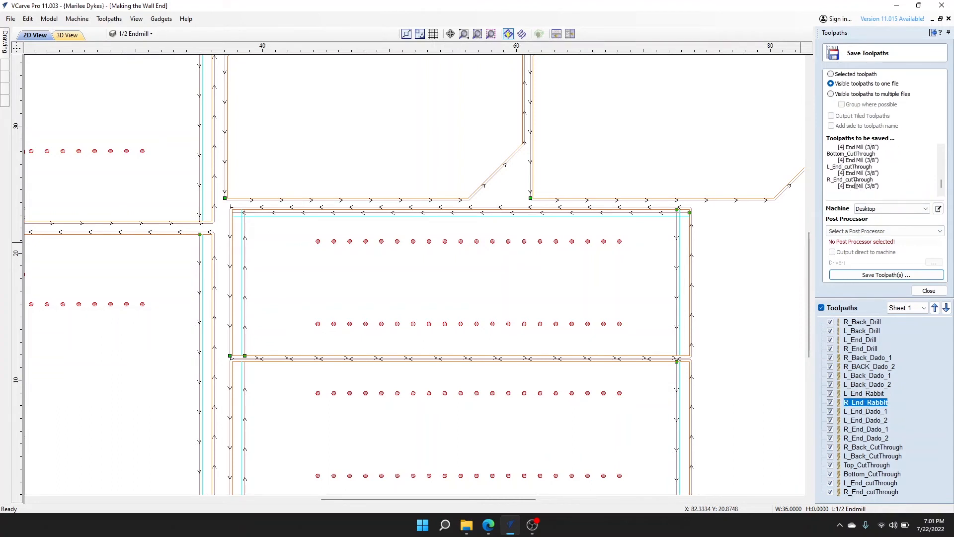
{"action": "scroll", "coordinate": [856, 183], "scroll_direction": "up", "scroll_amount": 10}
{"action": "scroll", "coordinate": [858, 184], "scroll_direction": "down", "scroll_amount": 6}
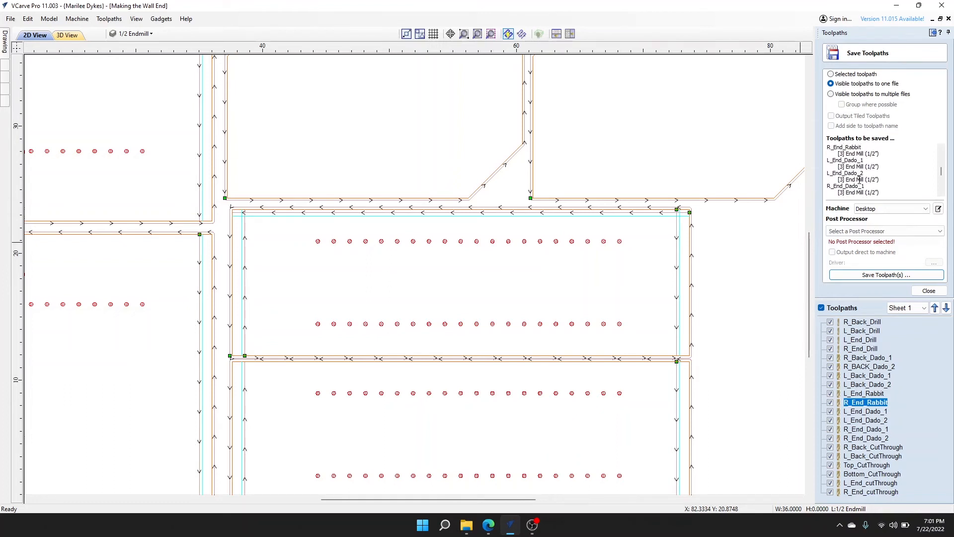
Step: Check the available post processors and try to save the toolpaths without selecting one
{"action": "left_click", "coordinate": [854, 232]}
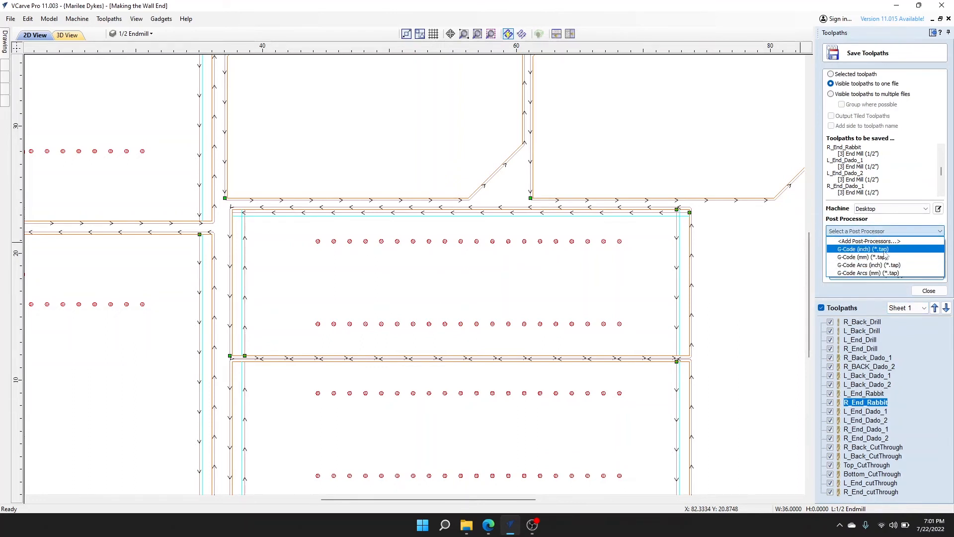
{"action": "left_click", "coordinate": [900, 231]}
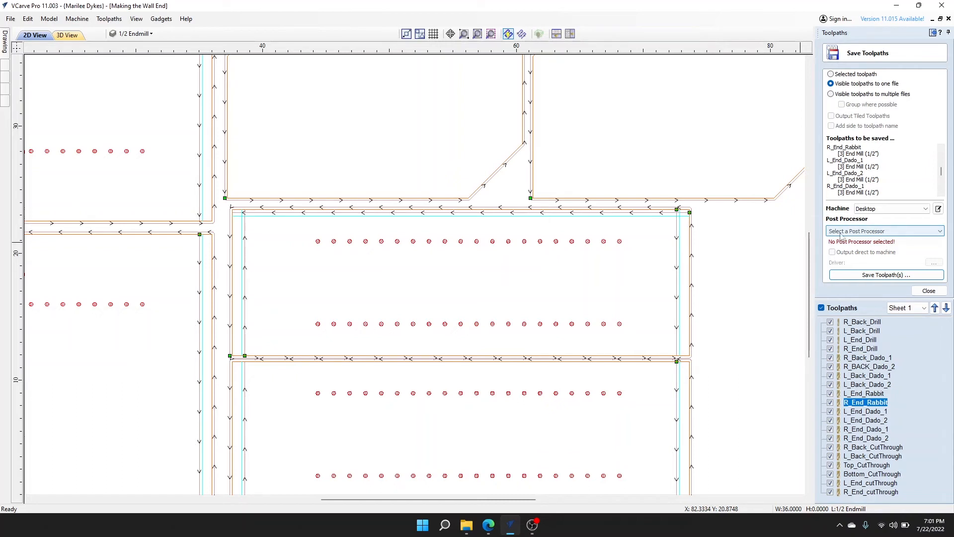
{"action": "left_click", "coordinate": [887, 231]}
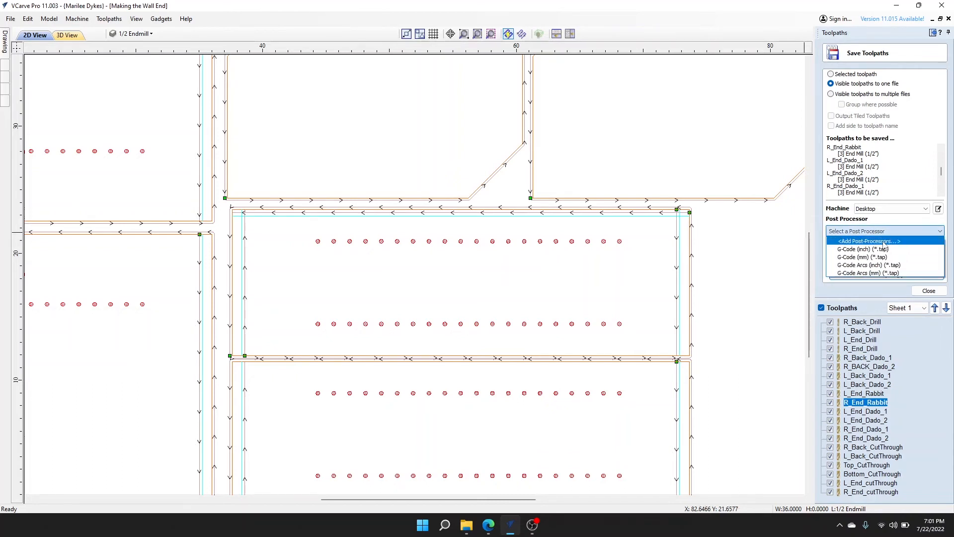
{"action": "left_click", "coordinate": [903, 214]}
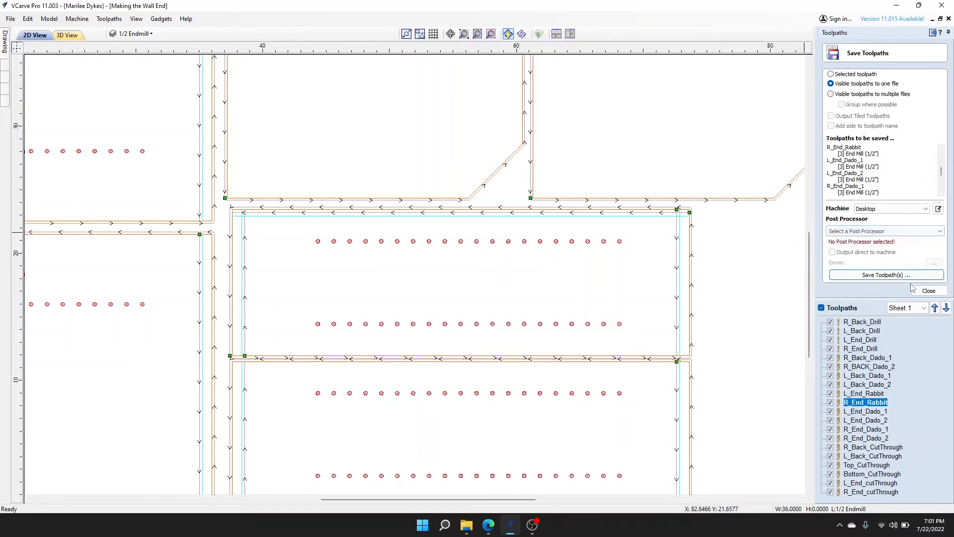
{"action": "left_click", "coordinate": [891, 275]}
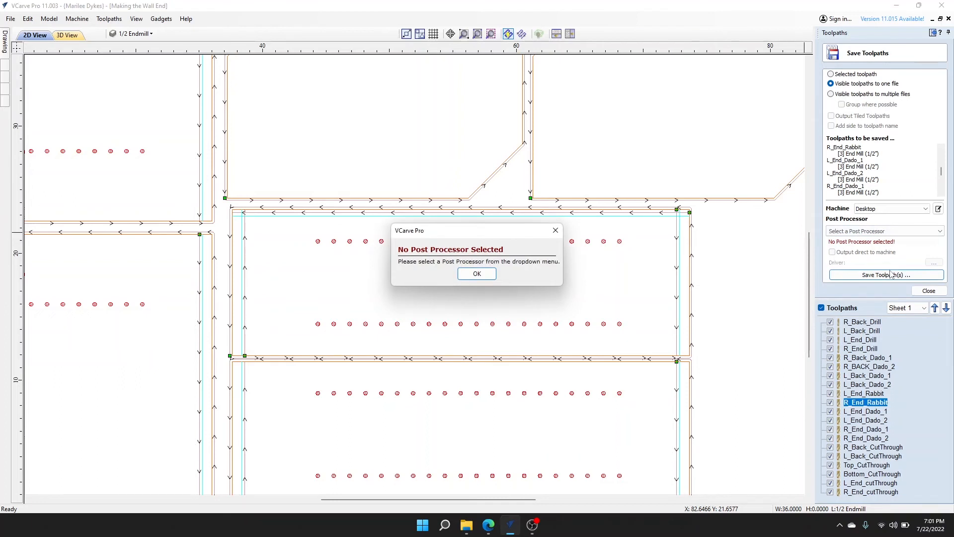
{"action": "left_click", "coordinate": [477, 274]}
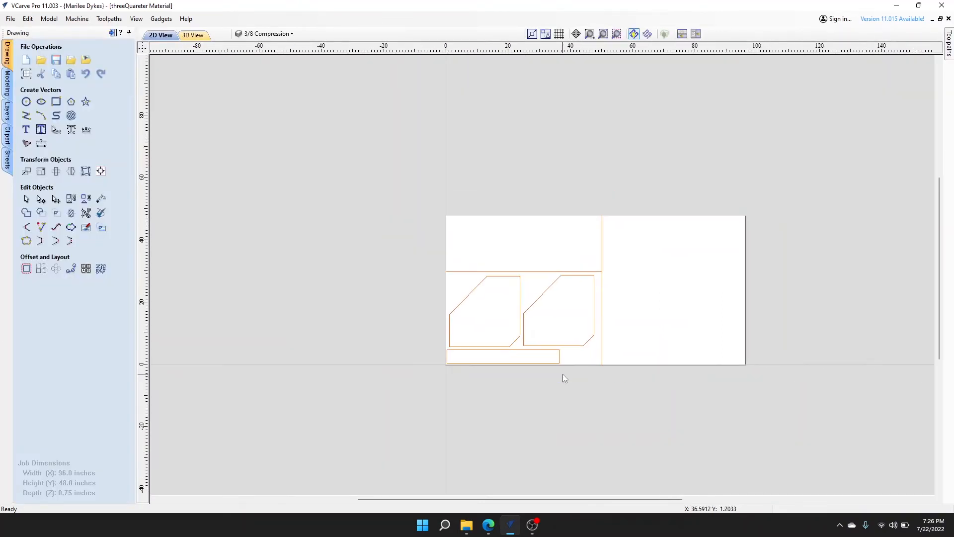
Step: Bring up the toolpath operations for the three-quarter material job and select the left shelf's outline
{"action": "scroll", "coordinate": [565, 379], "scroll_direction": "up", "scroll_amount": 2}
{"action": "scroll", "coordinate": [664, 296], "scroll_direction": "up", "scroll_amount": 1}
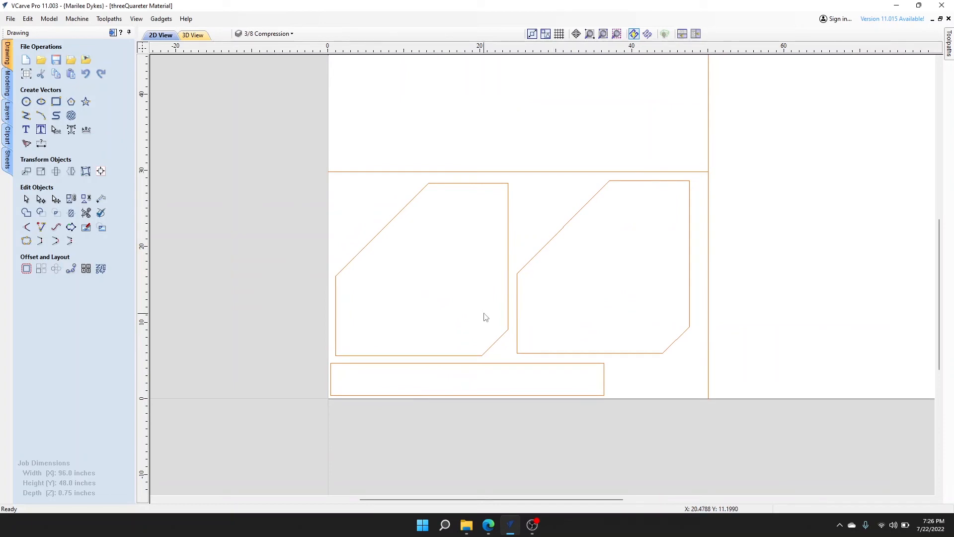
{"action": "middle_click_drag", "start_coordinate": [595, 258], "coordinate": [524, 289]}
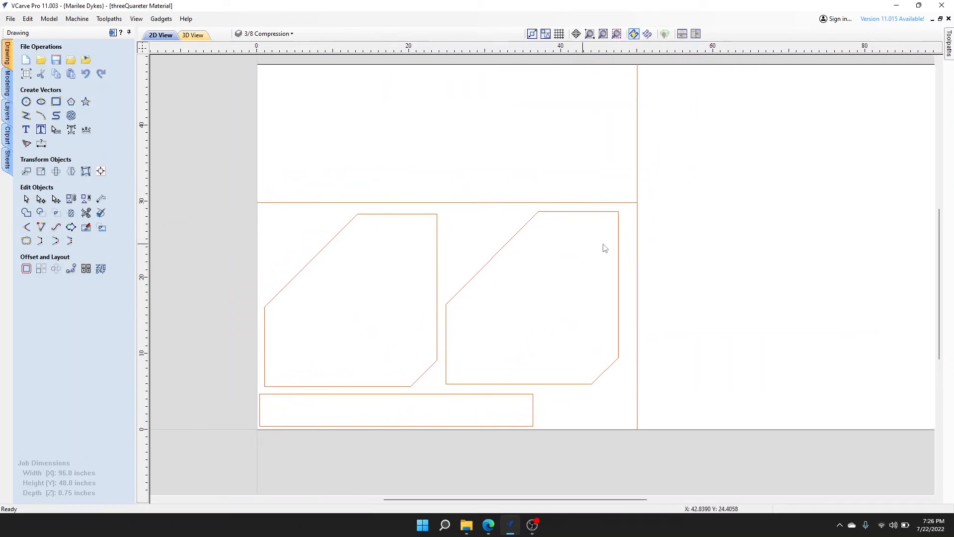
{"action": "middle_click_drag", "start_coordinate": [666, 246], "coordinate": [620, 260]}
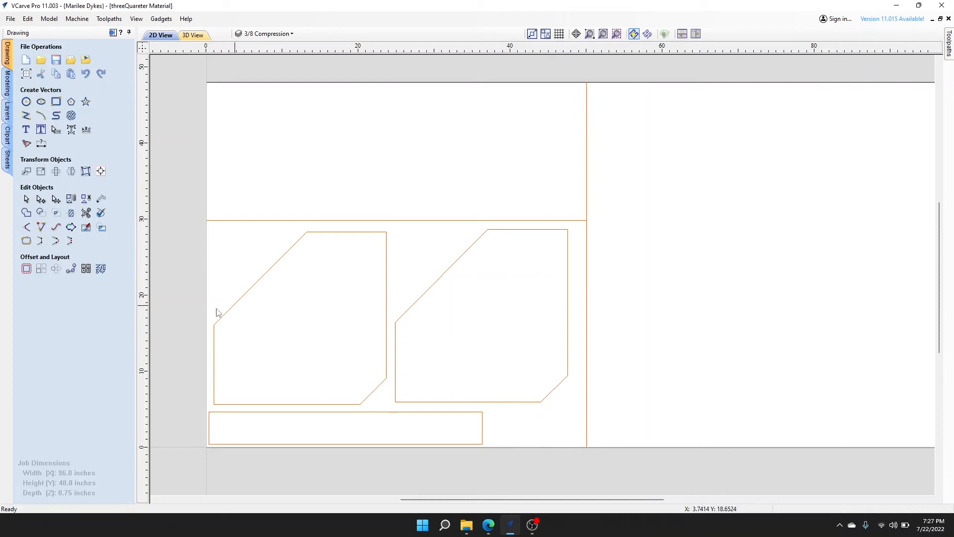
{"action": "mouse_move", "coordinate": [634, 303]}
{"action": "middle_mouse_down"}
{"action": "mouse_move", "coordinate": [535, 298]}
{"action": "mouse_move", "coordinate": [574, 298]}
{"action": "mouse_move", "coordinate": [583, 285]}
{"action": "middle_mouse_up"}
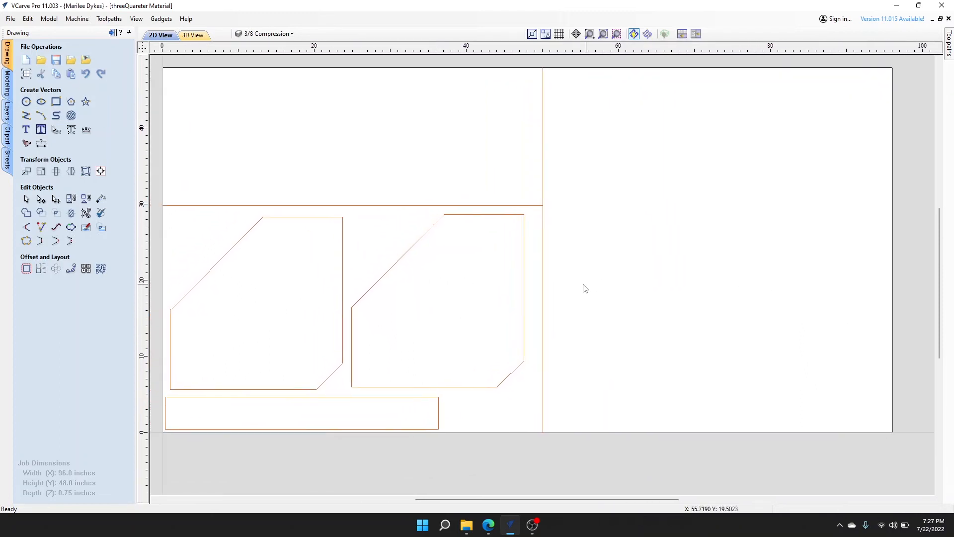
{"action": "left_click", "coordinate": [114, 32]}
{"action": "middle_click_drag", "start_coordinate": [478, 285], "coordinate": [584, 271]}
{"action": "left_click", "coordinate": [305, 203]}
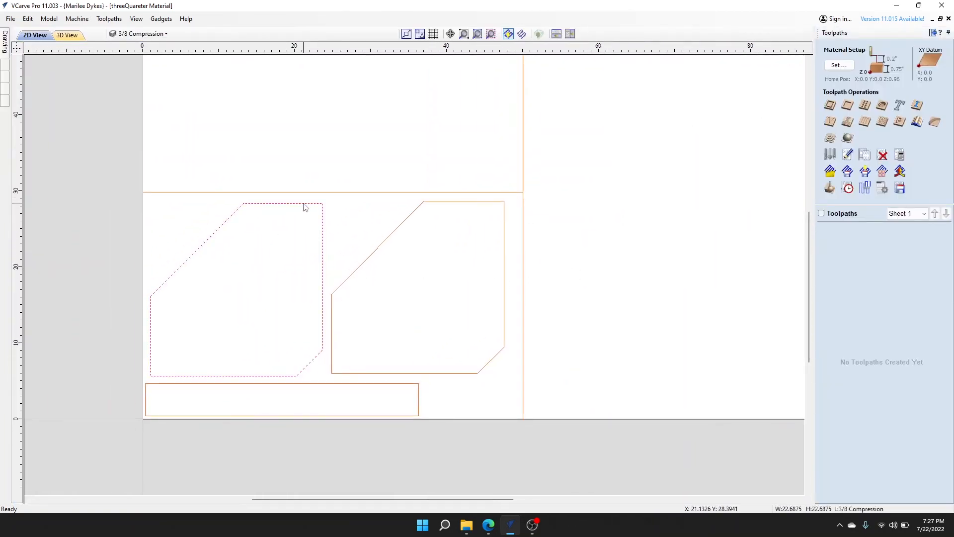
Step: Check the material setup of Sheet 1, including its thickness, Z-zero and datum, without changing anything
{"action": "left_click", "coordinate": [829, 105]}
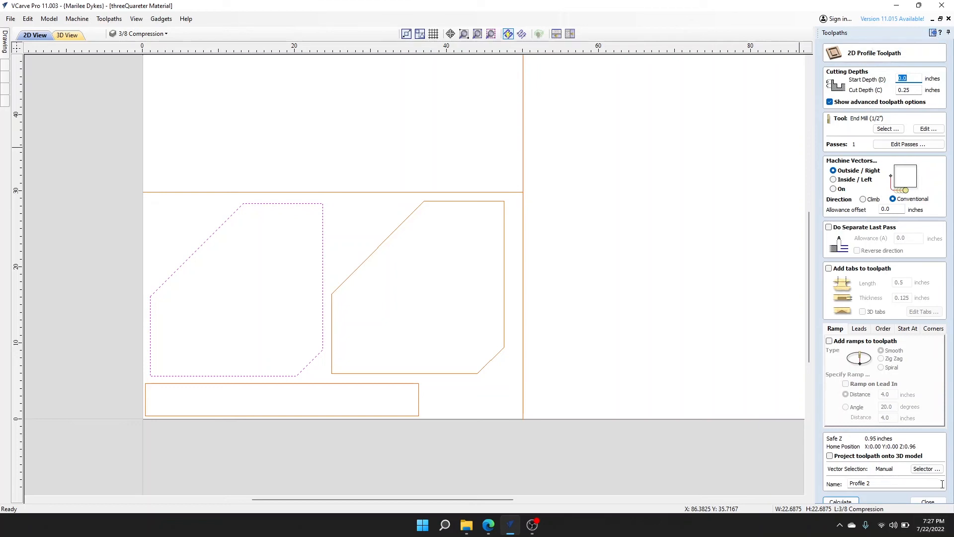
{"action": "left_click", "coordinate": [928, 502]}
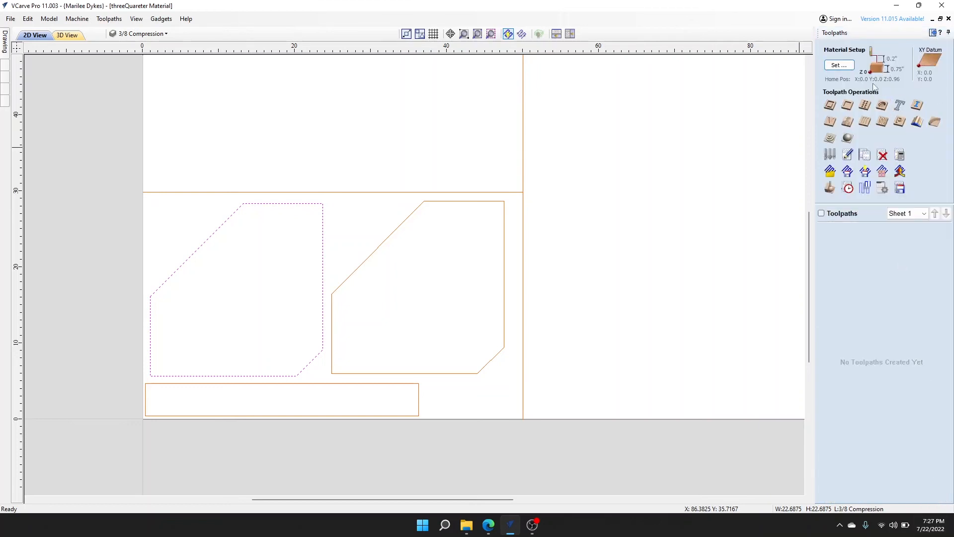
{"action": "left_click", "coordinate": [852, 67]}
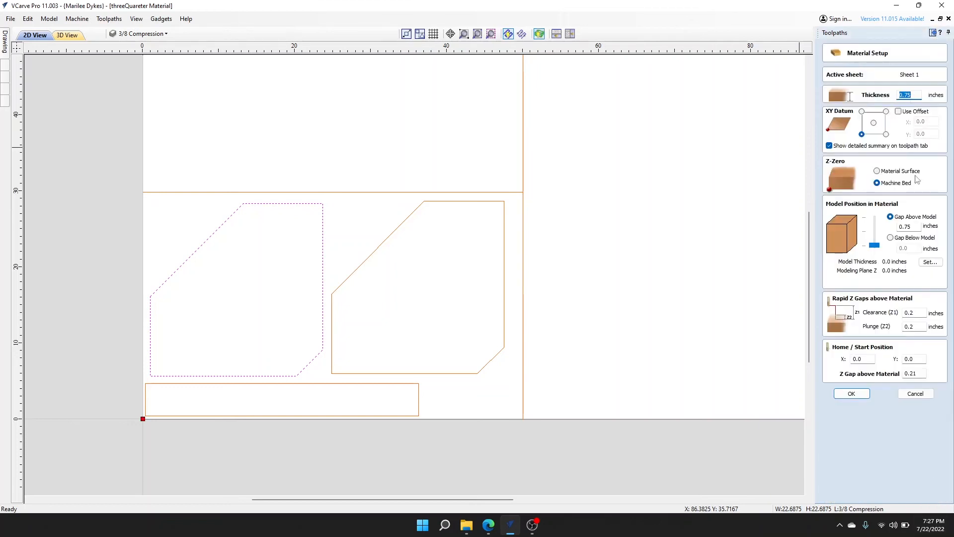
{"action": "left_click", "coordinate": [917, 393]}
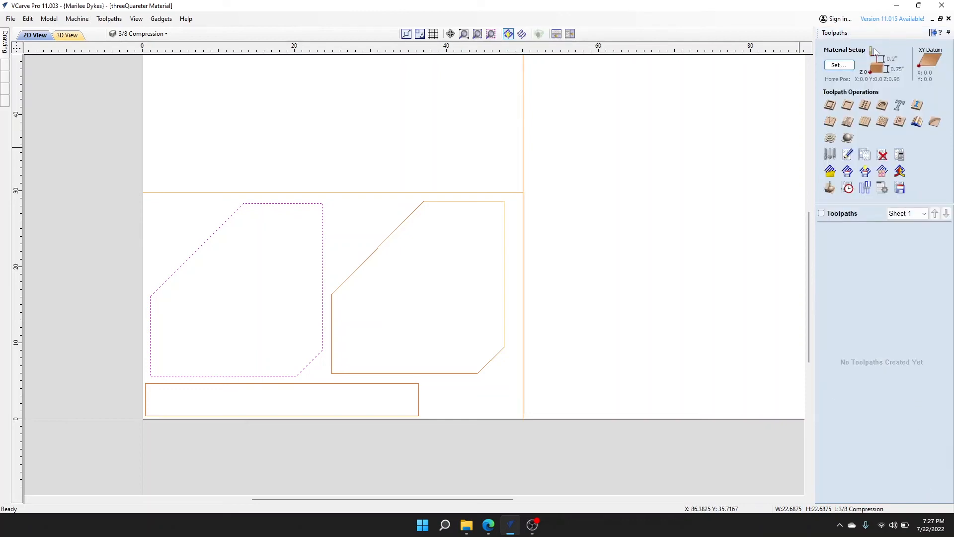
Step: Start a 2D profile toolpath for the left shelf with the 3/8" end mill and a cut depth of .75 inches
{"action": "left_click", "coordinate": [829, 105]}
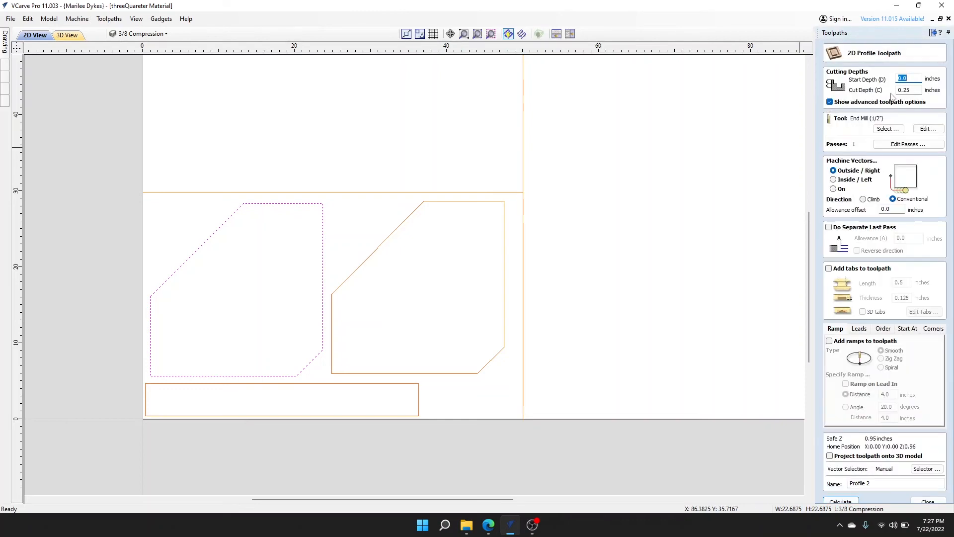
{"action": "left_click", "coordinate": [888, 129]}
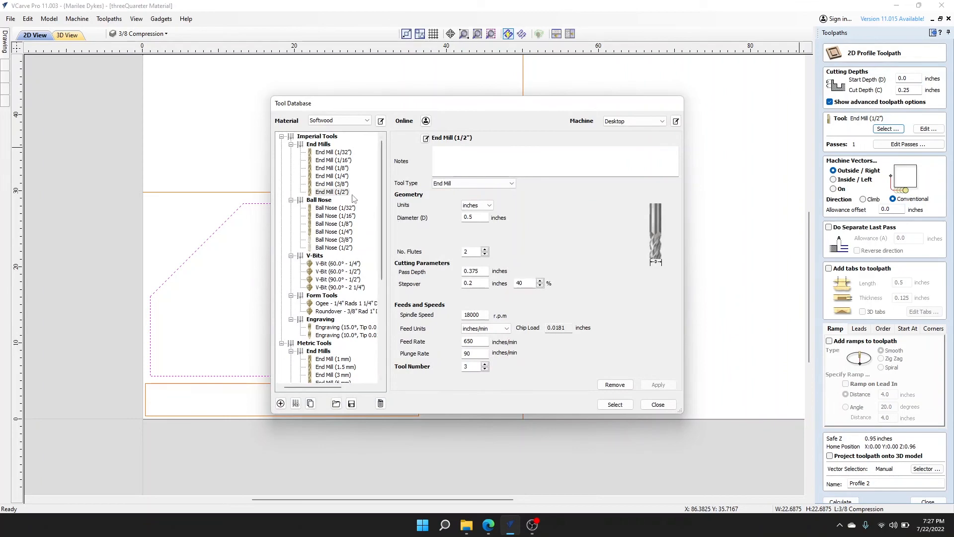
{"action": "left_click", "coordinate": [341, 185]}
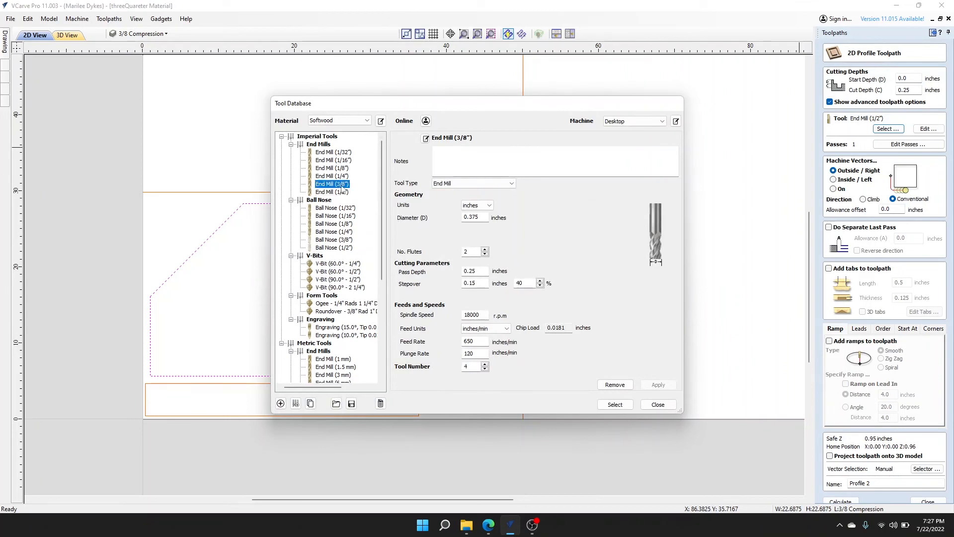
{"action": "left_click", "coordinate": [614, 404]}
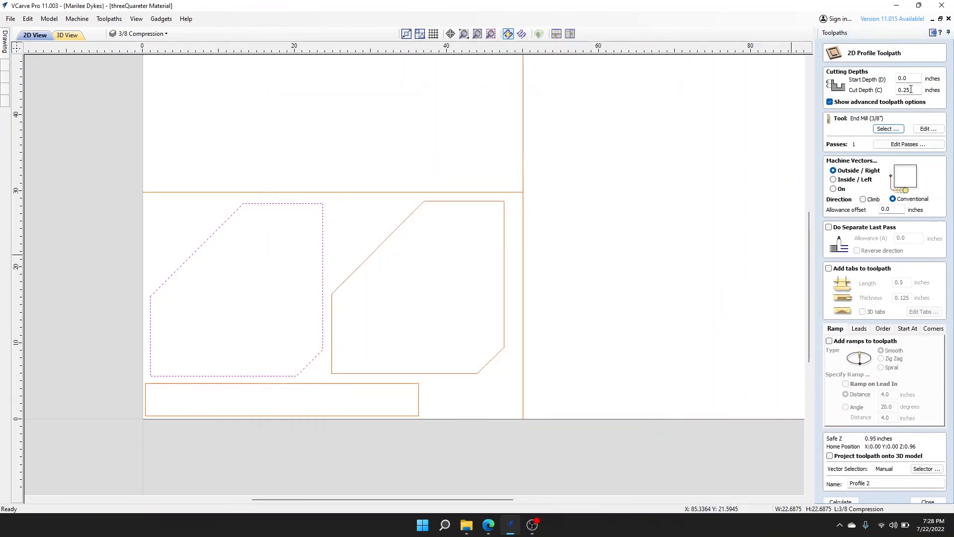
{"action": "double_click", "coordinate": [910, 90]}
{"action": "type", "text": "."}
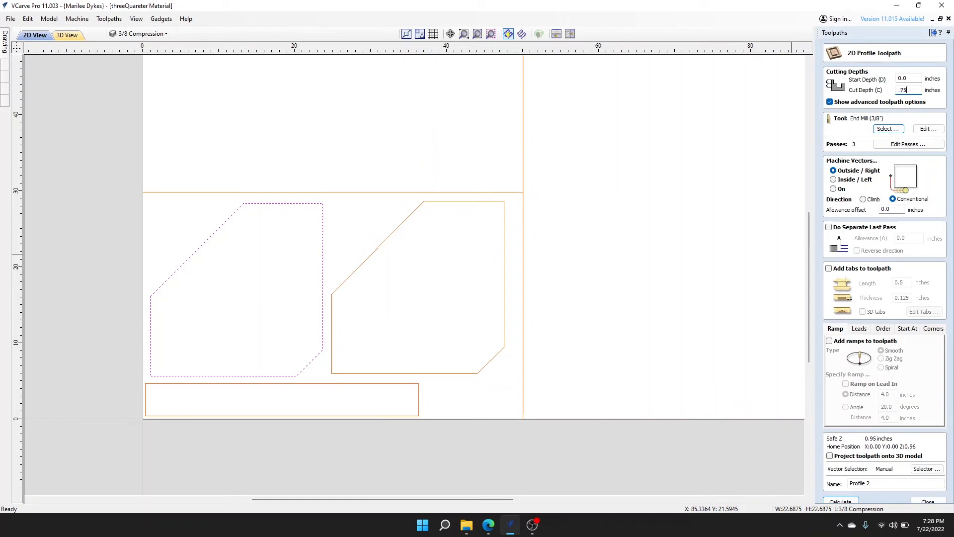
Step: Reduce the left shelf's profile cut to a single pass
{"action": "left_click", "coordinate": [908, 144]}
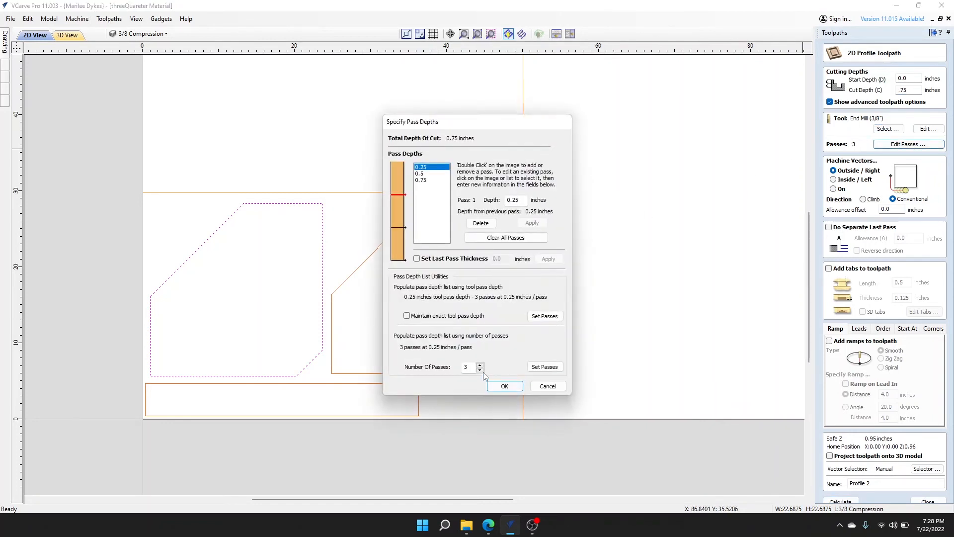
{"action": "left_click", "coordinate": [480, 370]}
{"action": "left_click", "coordinate": [480, 370]}
{"action": "left_click", "coordinate": [505, 386]}
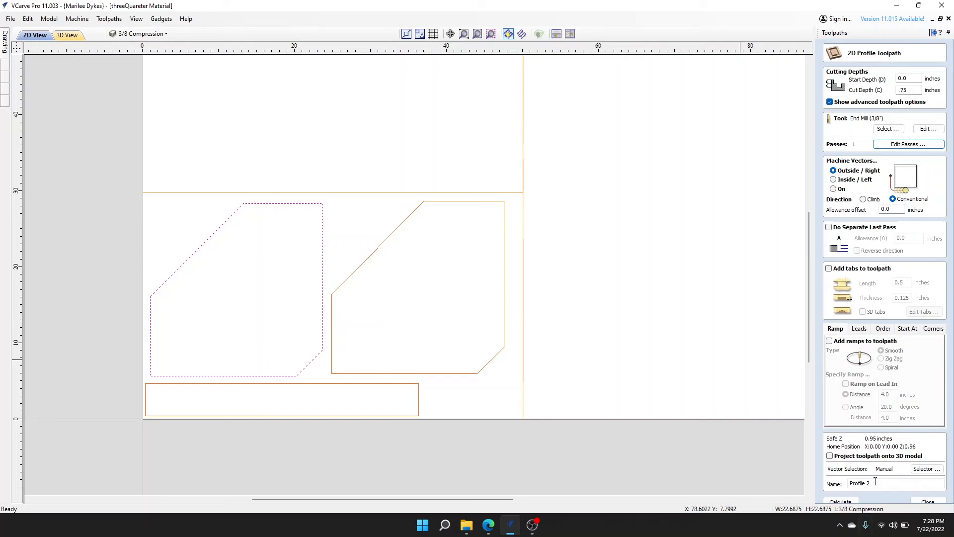
Step: Name the toolpath Shelf_1_CutThrough, calculate it and inspect its path around the left shelf in the 2D drawing
{"action": "left_click", "coordinate": [841, 488]}
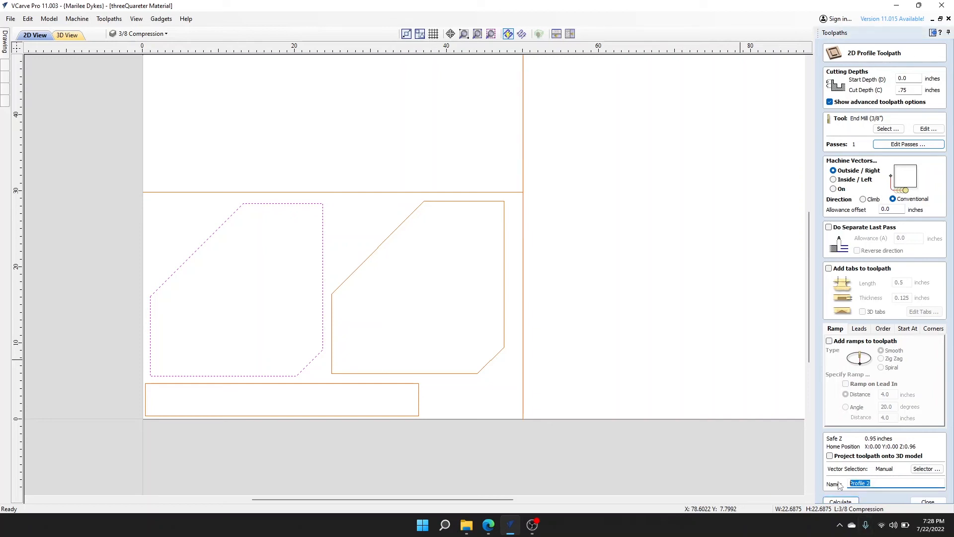
{"action": "type", "text": "Shelf_1_CutThrough"}
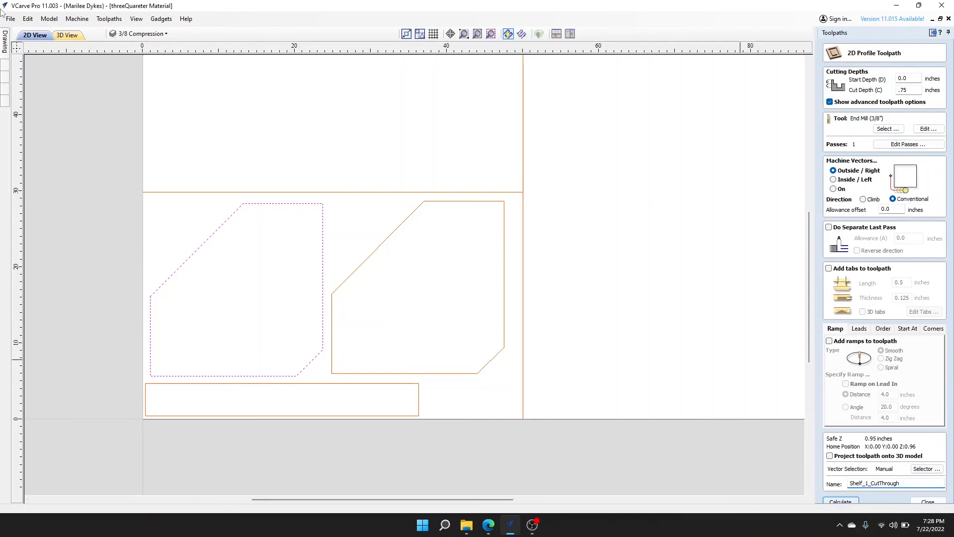
{"action": "left_click", "coordinate": [840, 500]}
{"action": "key", "text": "F2"}
{"action": "scroll", "coordinate": [218, 298], "scroll_direction": "up", "scroll_amount": 4}
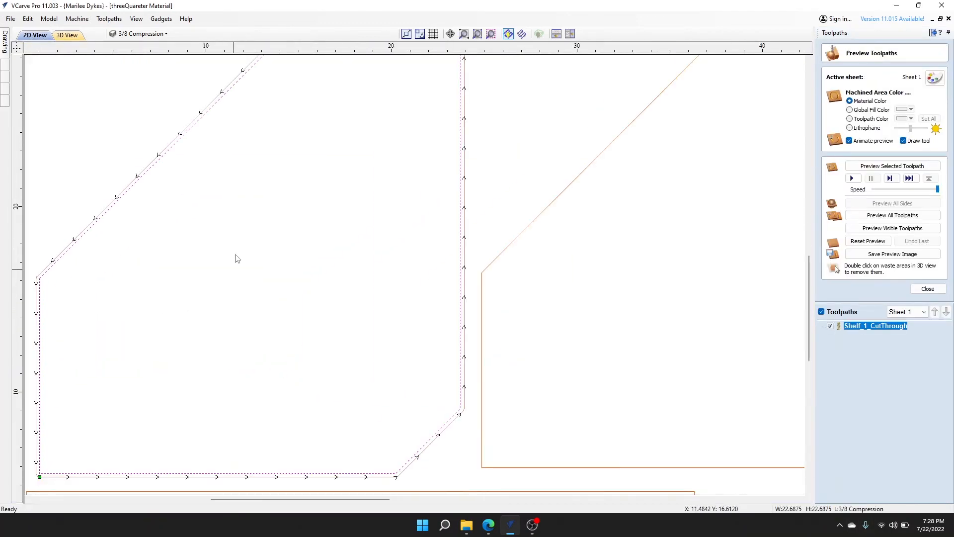
{"action": "scroll", "coordinate": [198, 145], "scroll_direction": "up", "scroll_amount": 2}
{"action": "scroll", "coordinate": [502, 153], "scroll_direction": "down", "scroll_amount": 4}
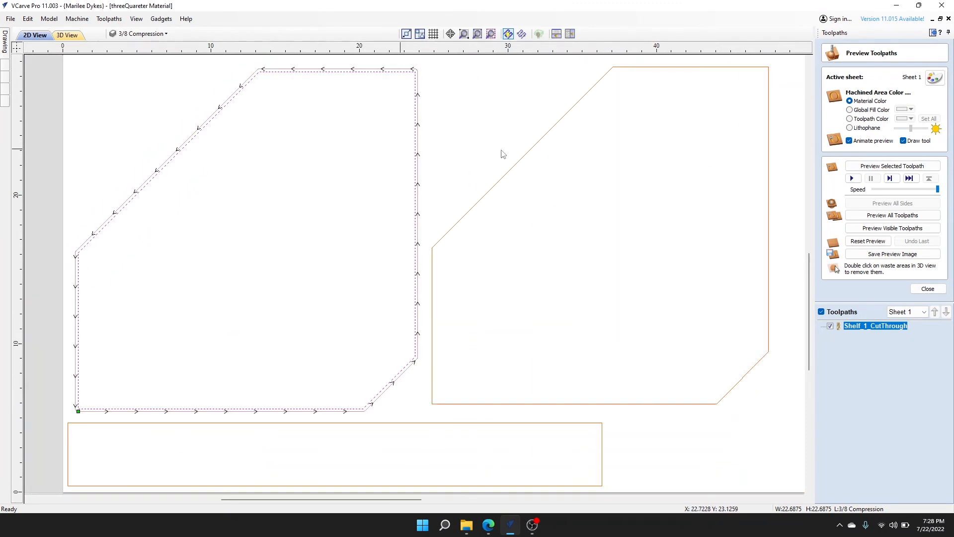
Step: Start a profile toolpath on the right shelf's outline and set it to cut in a single pass
{"action": "left_click", "coordinate": [555, 125]}
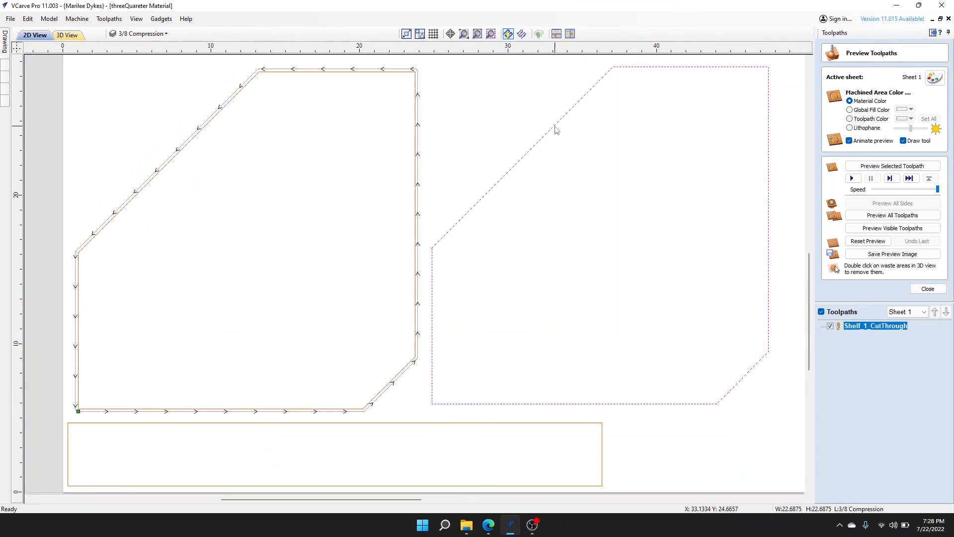
{"action": "left_click", "coordinate": [927, 288]}
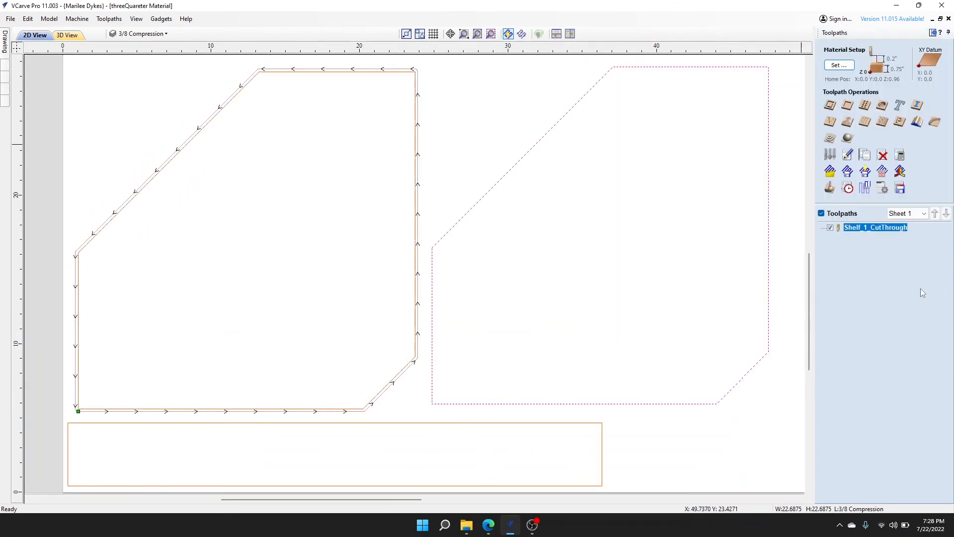
{"action": "left_click", "coordinate": [829, 107]}
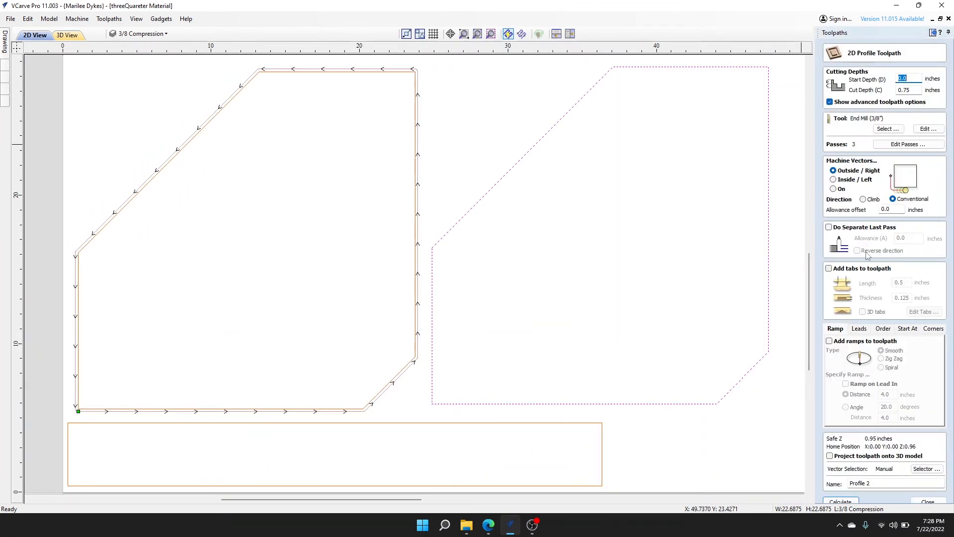
{"action": "left_click", "coordinate": [893, 144]}
{"action": "left_click", "coordinate": [480, 370]}
{"action": "left_click", "coordinate": [480, 370]}
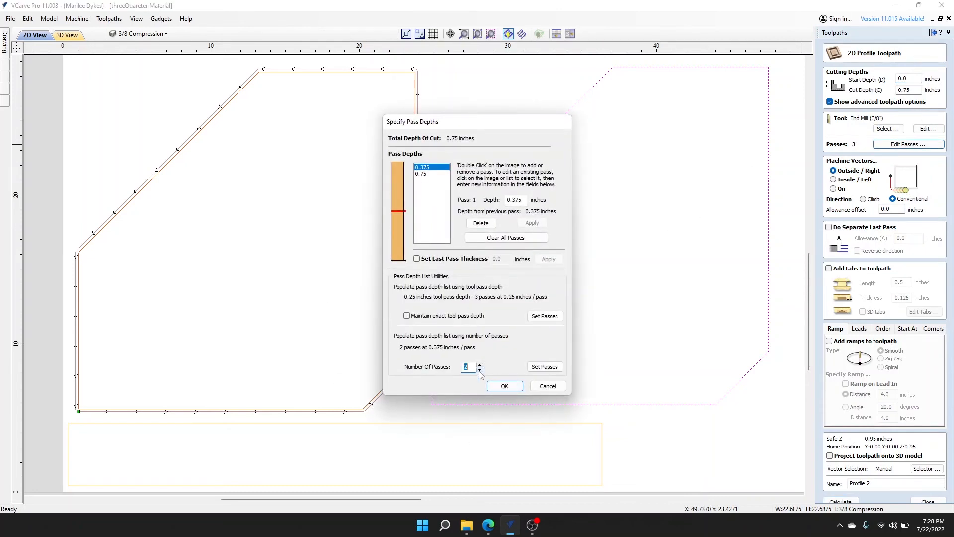
{"action": "left_click", "coordinate": [505, 385]}
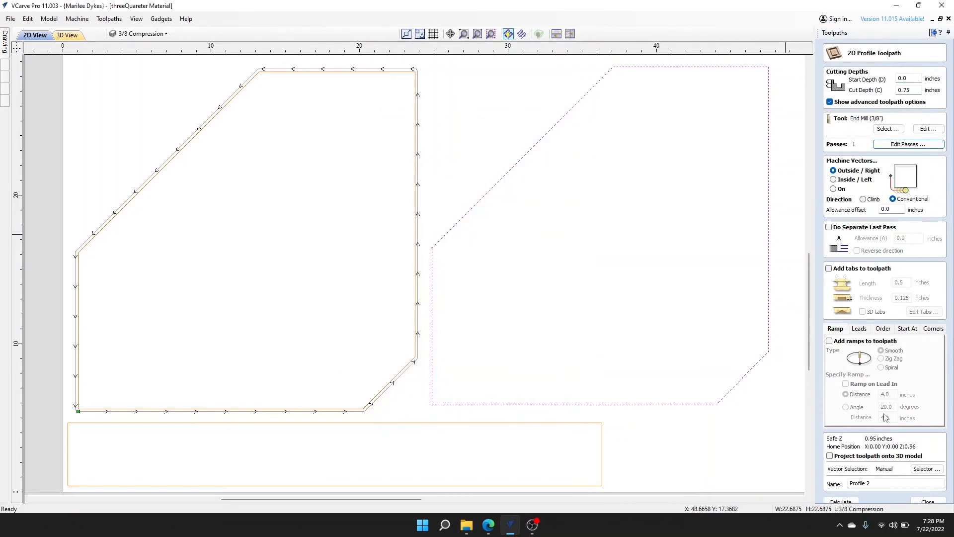
Step: Name the toolpath Shelf_2_CutThrough, calculate it and return to the 2D drawing
{"action": "left_click_drag", "start_coordinate": [890, 484], "coordinate": [805, 488]}
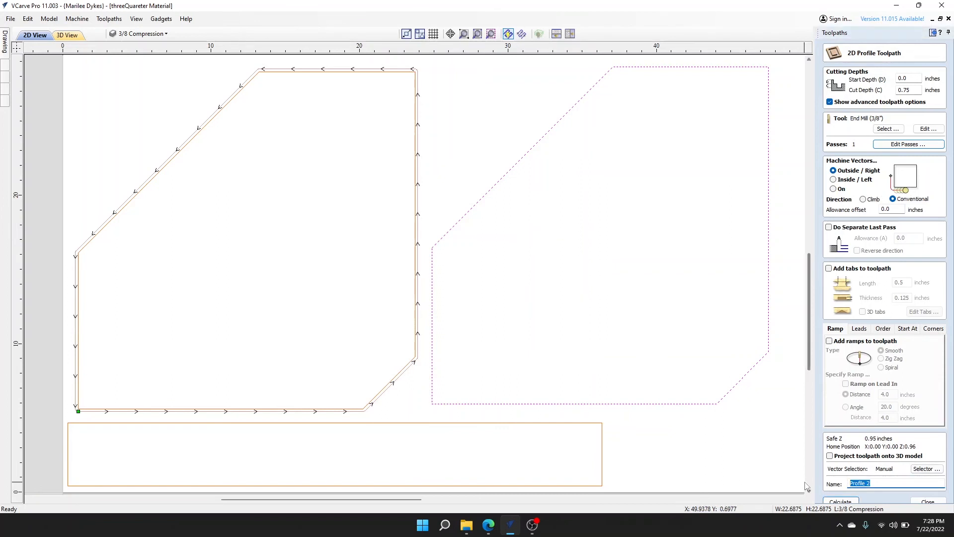
{"action": "type", "text": "Shelf_2_CutThrough"}
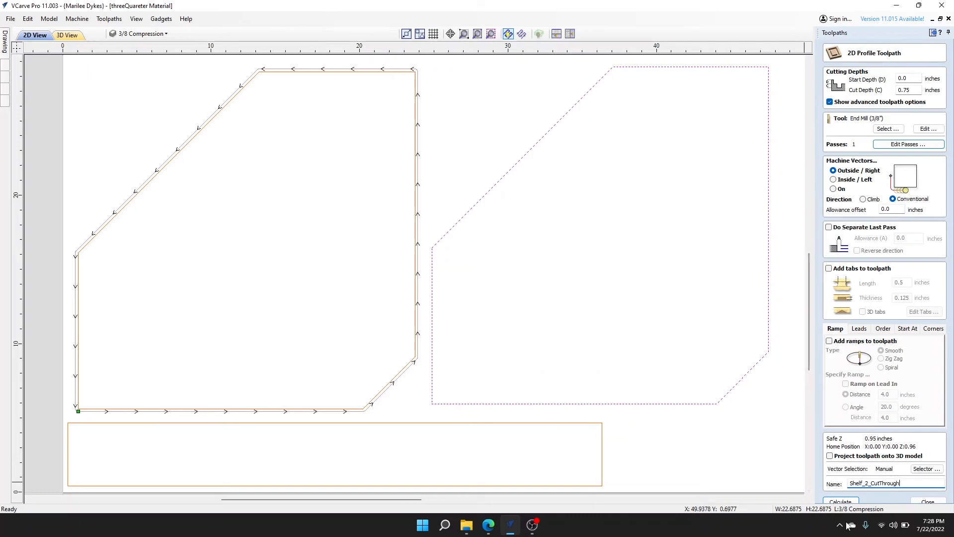
{"action": "left_click", "coordinate": [844, 502]}
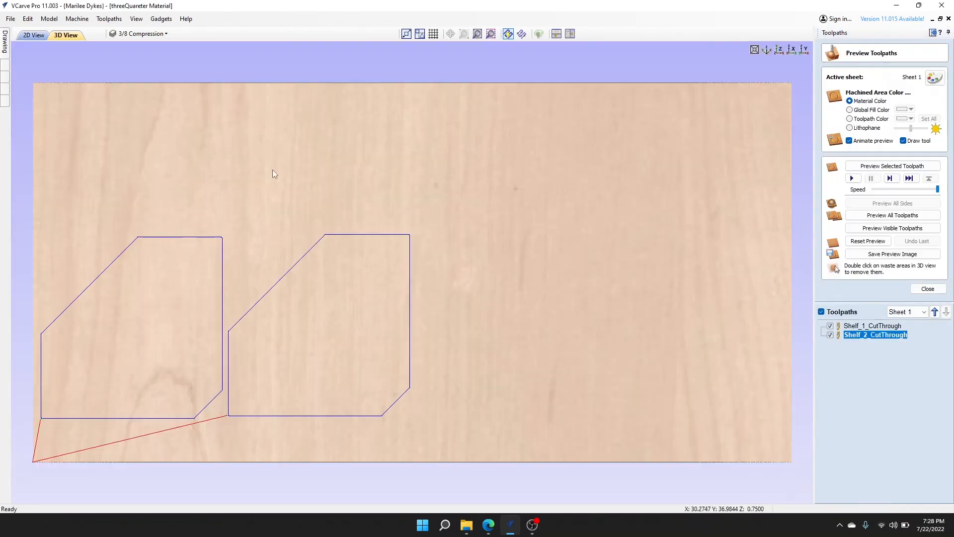
{"action": "left_click", "coordinate": [33, 36]}
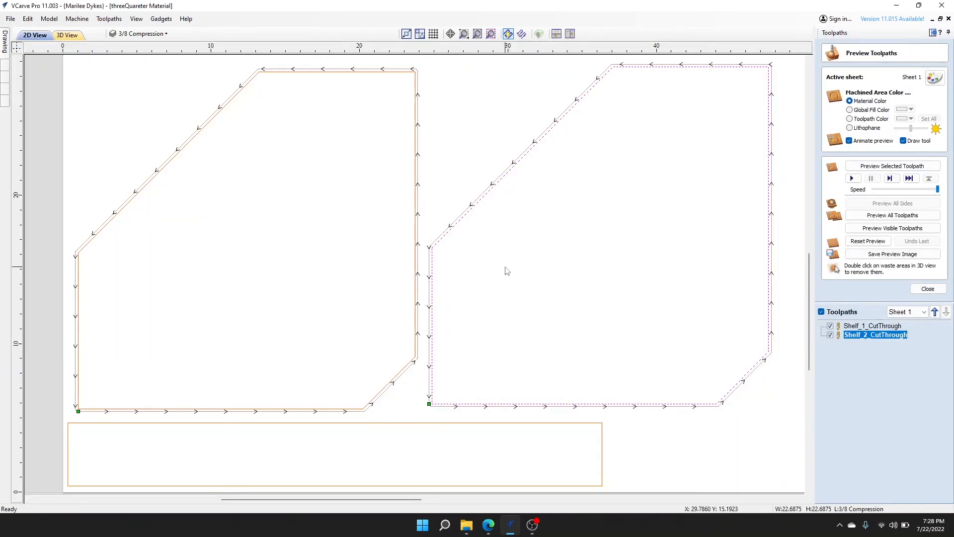
Step: Close the toolpath preview to return to the toolpath operations for the long support strip below the shelves
{"action": "mouse_move", "coordinate": [504, 270]}
{"action": "middle_mouse_down"}
{"action": "mouse_move", "coordinate": [686, 185]}
{"action": "mouse_move", "coordinate": [626, 170]}
{"action": "mouse_move", "coordinate": [552, 169]}
{"action": "middle_mouse_up"}
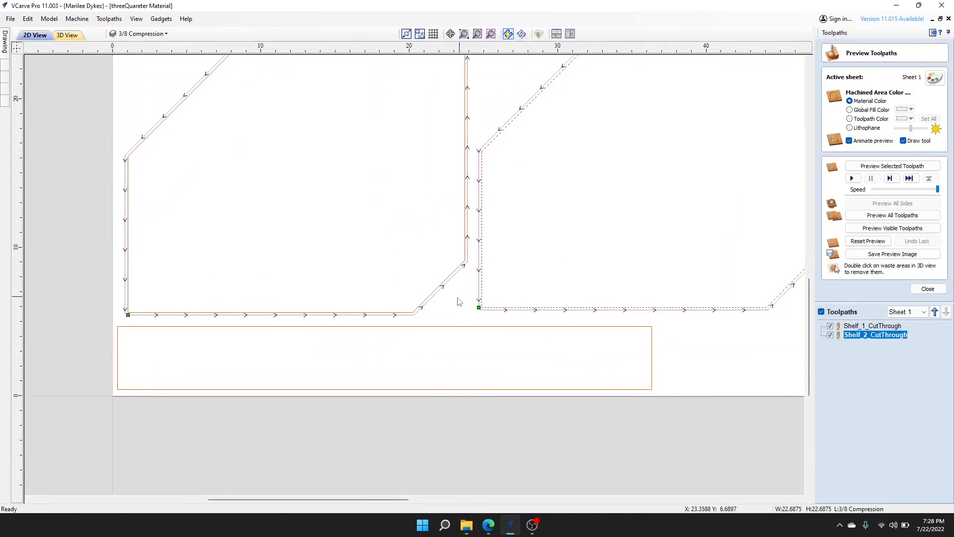
{"action": "mouse_move", "coordinate": [439, 373]}
{"action": "middle_mouse_down"}
{"action": "mouse_move", "coordinate": [467, 358]}
{"action": "mouse_move", "coordinate": [585, 359]}
{"action": "mouse_move", "coordinate": [566, 351]}
{"action": "middle_mouse_up"}
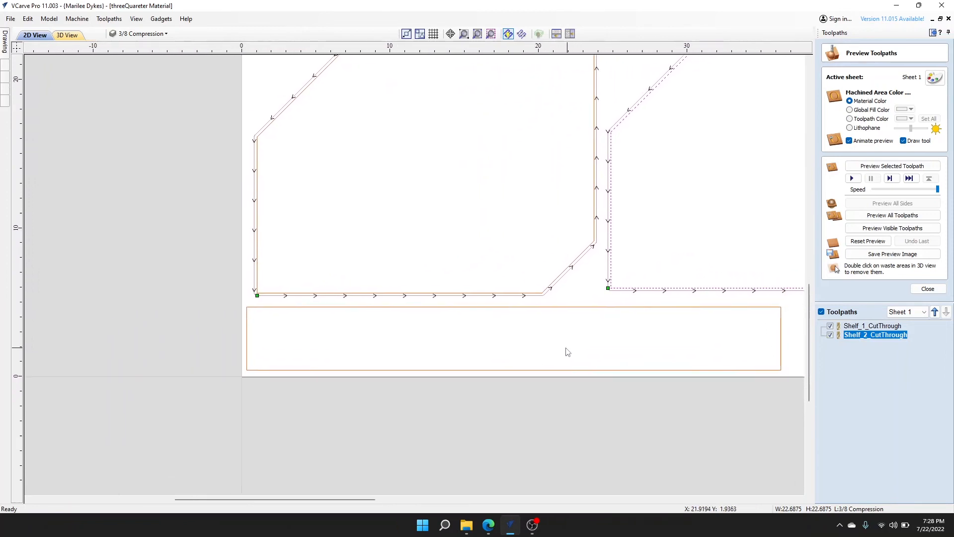
{"action": "middle_click_drag", "start_coordinate": [624, 334], "coordinate": [601, 337]}
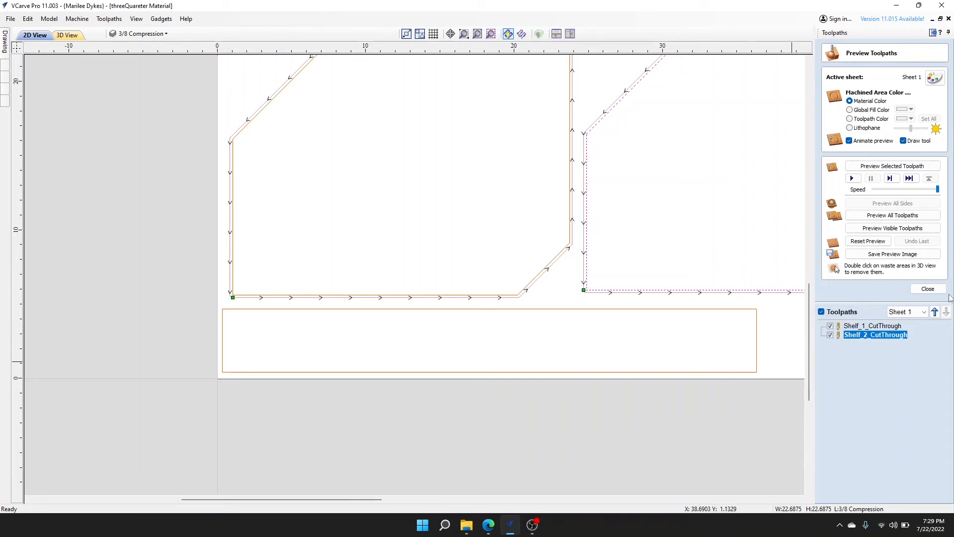
{"action": "left_click", "coordinate": [925, 288]}
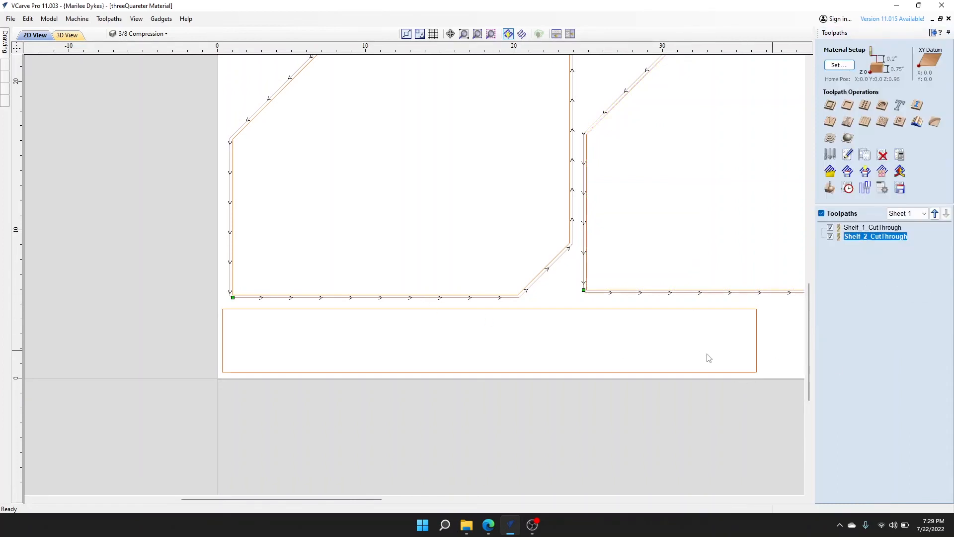
{"action": "left_click", "coordinate": [223, 338]}
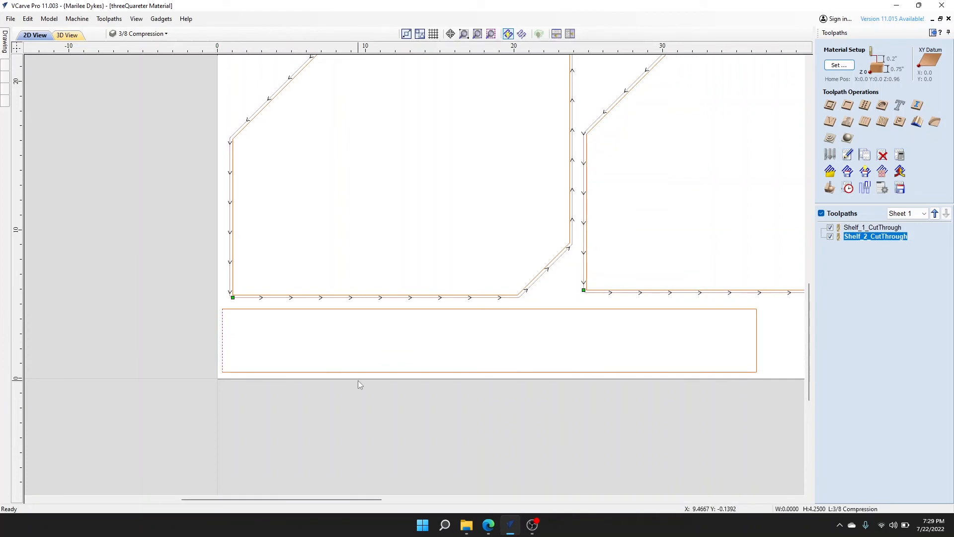
{"action": "left_click", "coordinate": [757, 339], "text": "shift"}
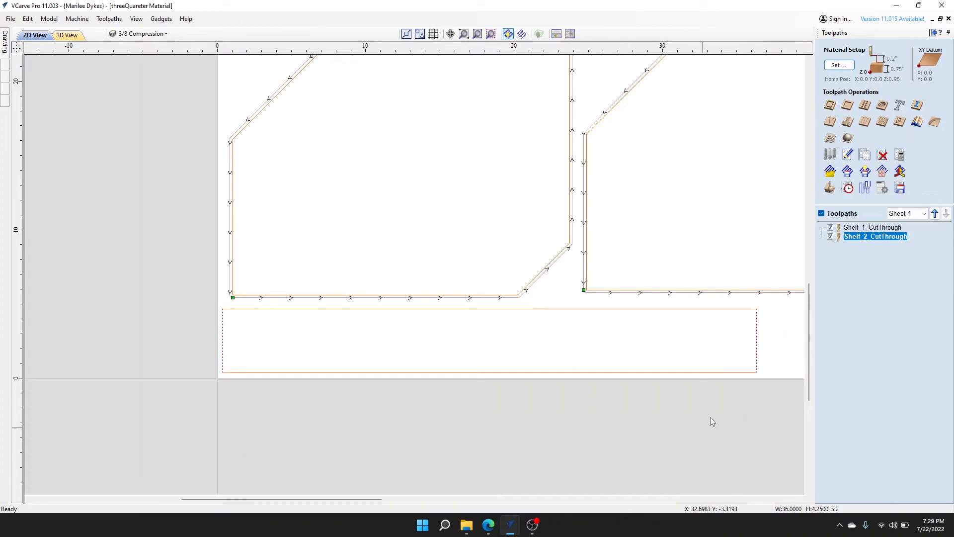
{"action": "left_click", "coordinate": [769, 351]}
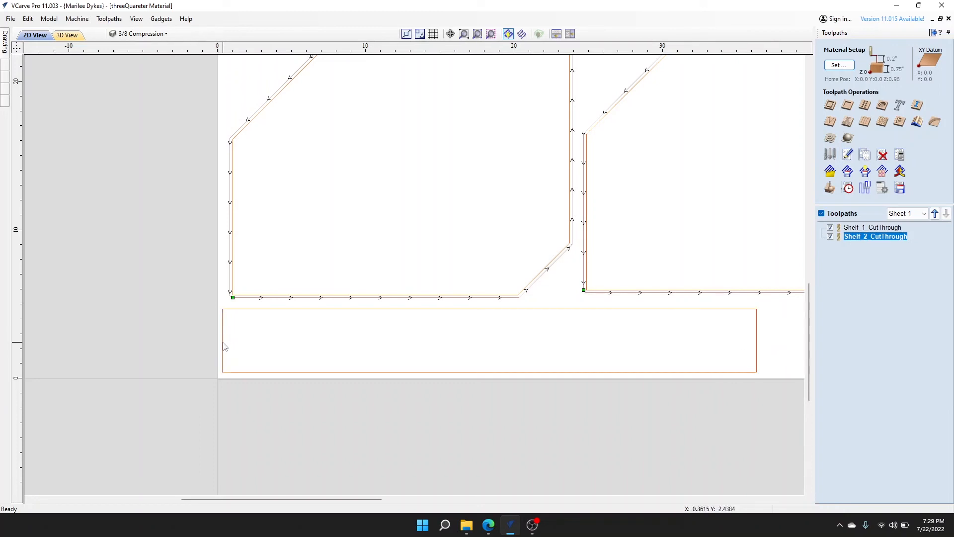
Step: Start a profile toolpath on the support strip's left end line and set it to cut in a single pass
{"action": "left_click", "coordinate": [223, 346]}
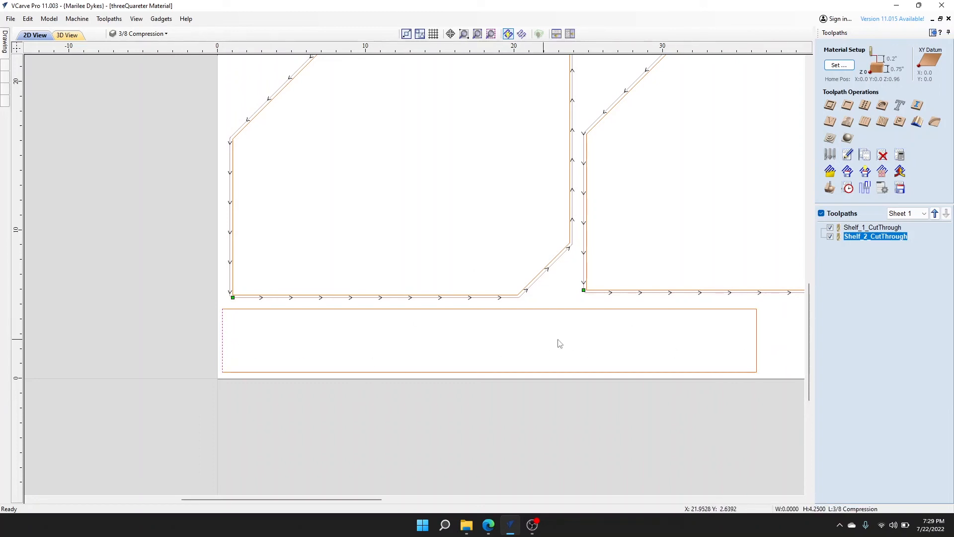
{"action": "left_click", "coordinate": [828, 108]}
{"action": "left_click", "coordinate": [907, 144]}
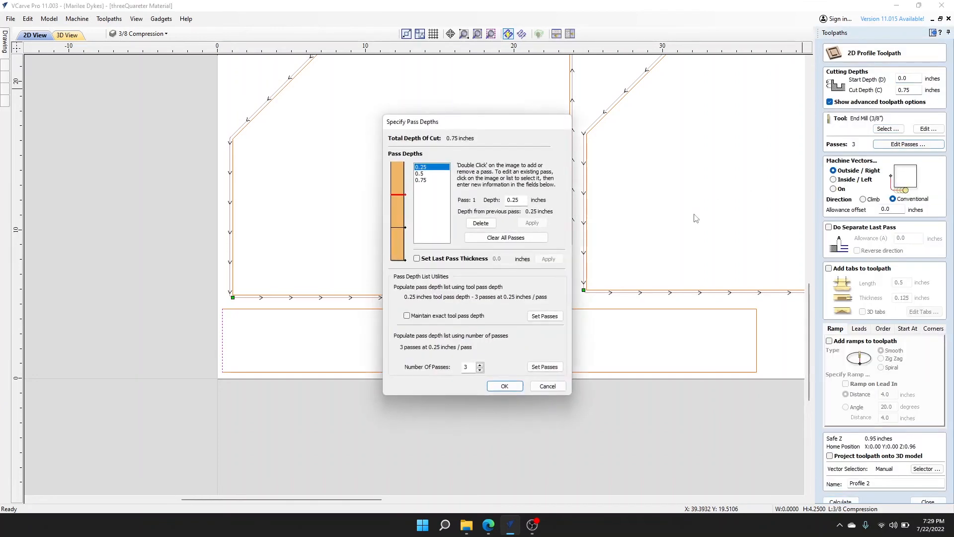
{"action": "left_click", "coordinate": [480, 370]}
{"action": "left_click", "coordinate": [480, 370]}
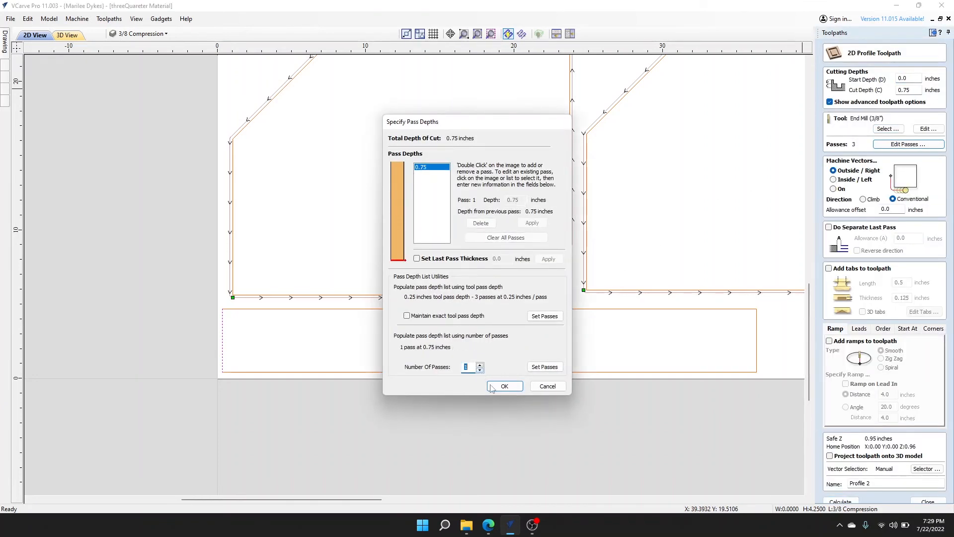
{"action": "left_click", "coordinate": [491, 388]}
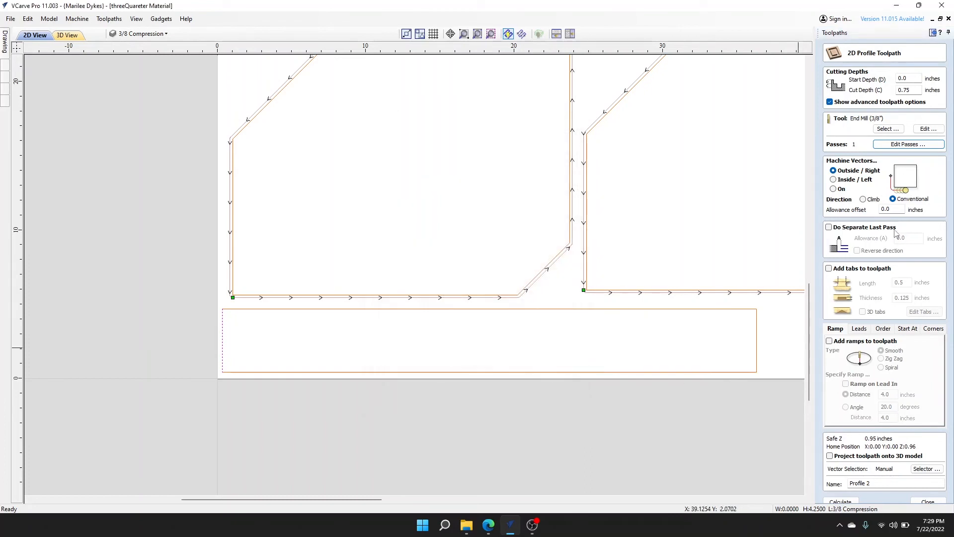
Step: Name the toolpath Support_L_CutThrough, calculate it, inspect its path in the 2D drawing and close the preview
{"action": "left_click", "coordinate": [882, 480]}
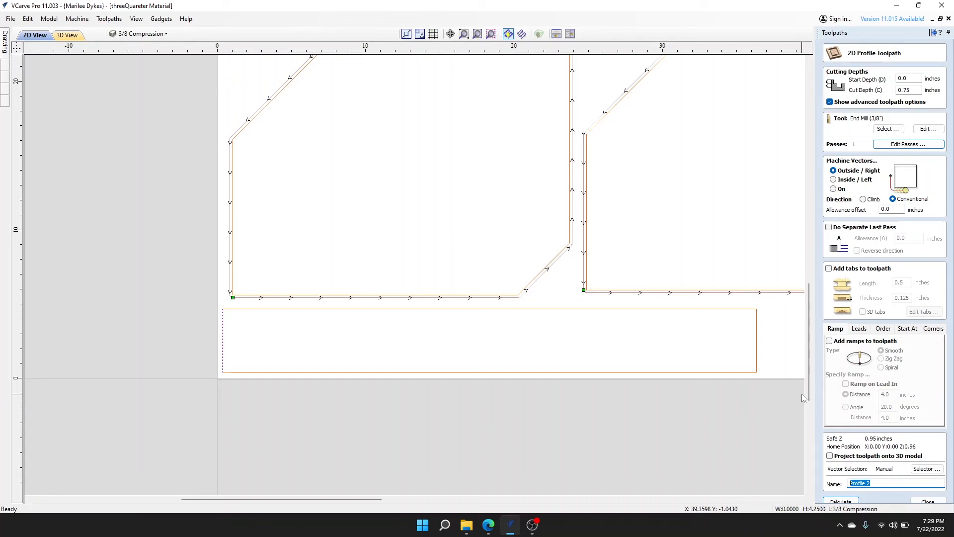
{"action": "type", "text": "CutThrough"}
{"action": "left_click", "coordinate": [756, 335]}
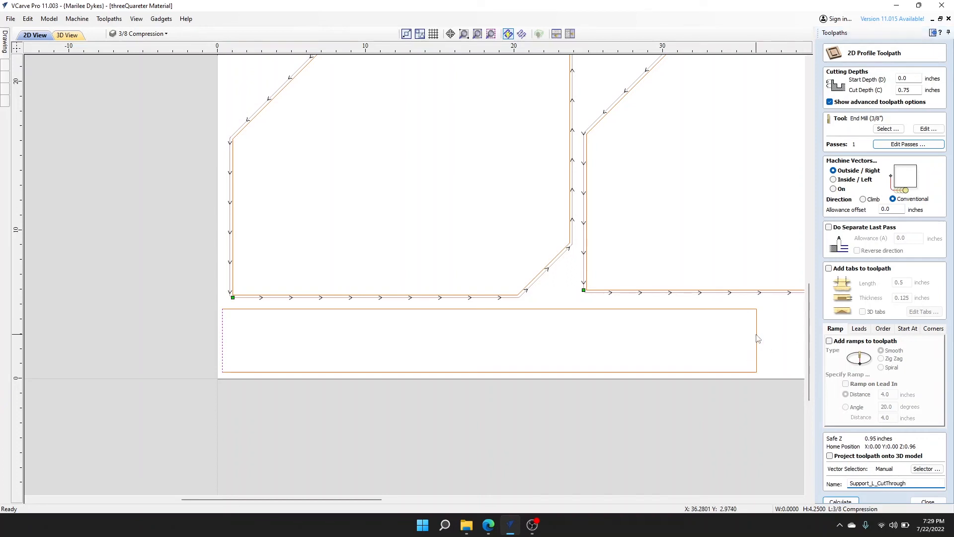
{"action": "left_click", "coordinate": [223, 354]}
{"action": "left_click", "coordinate": [839, 501]}
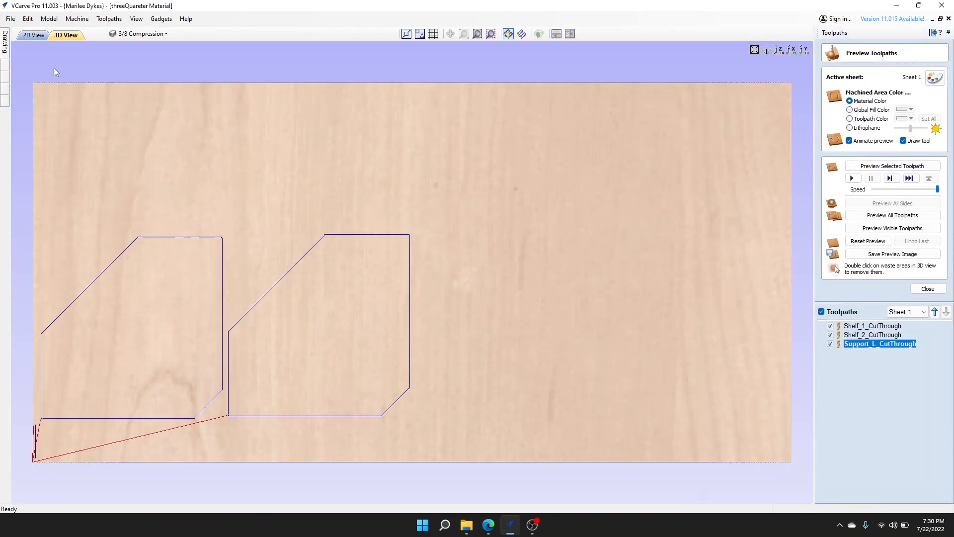
{"action": "left_click", "coordinate": [34, 35]}
{"action": "scroll", "coordinate": [222, 340], "scroll_direction": "down", "scroll_amount": 2}
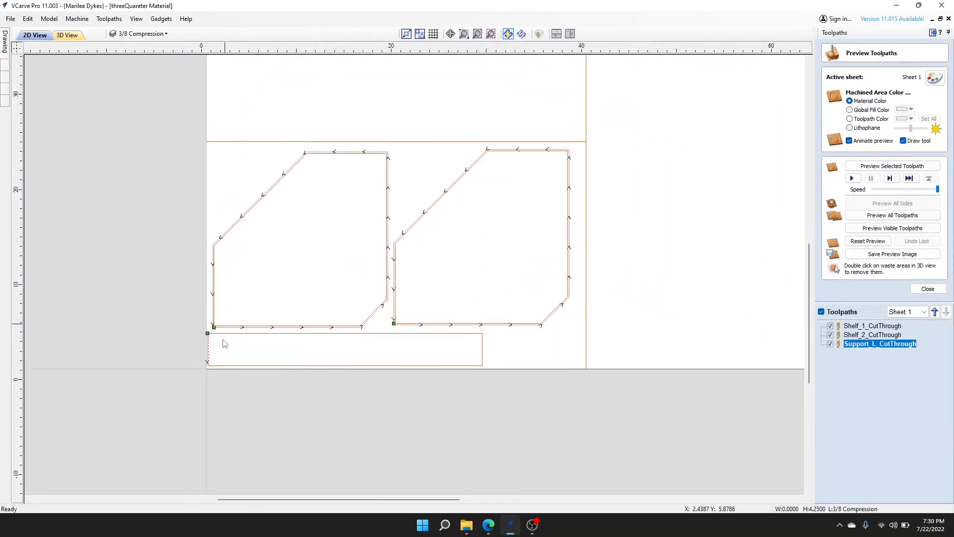
{"action": "scroll", "coordinate": [156, 337], "scroll_direction": "up", "scroll_amount": 6}
{"action": "scroll", "coordinate": [368, 305], "scroll_direction": "down", "scroll_amount": 6}
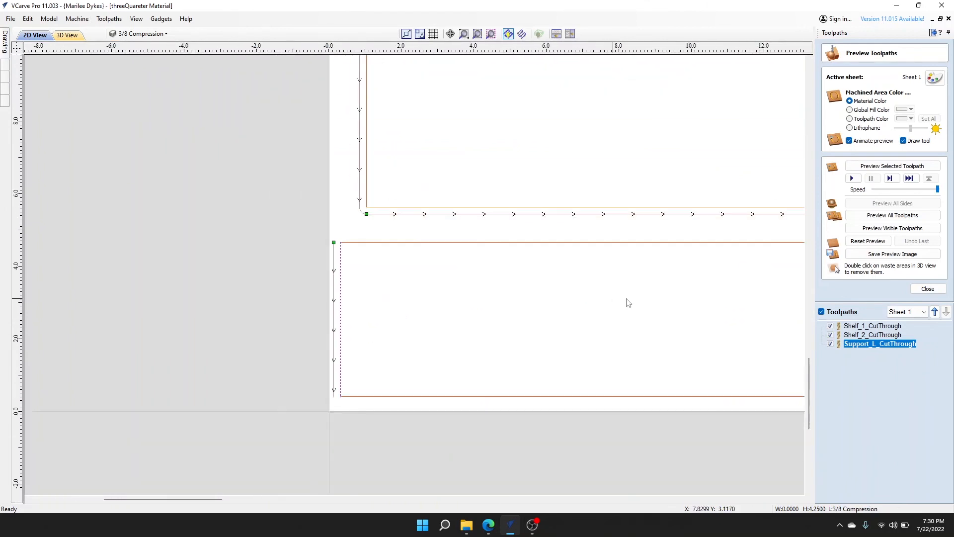
{"action": "left_click", "coordinate": [927, 289]}
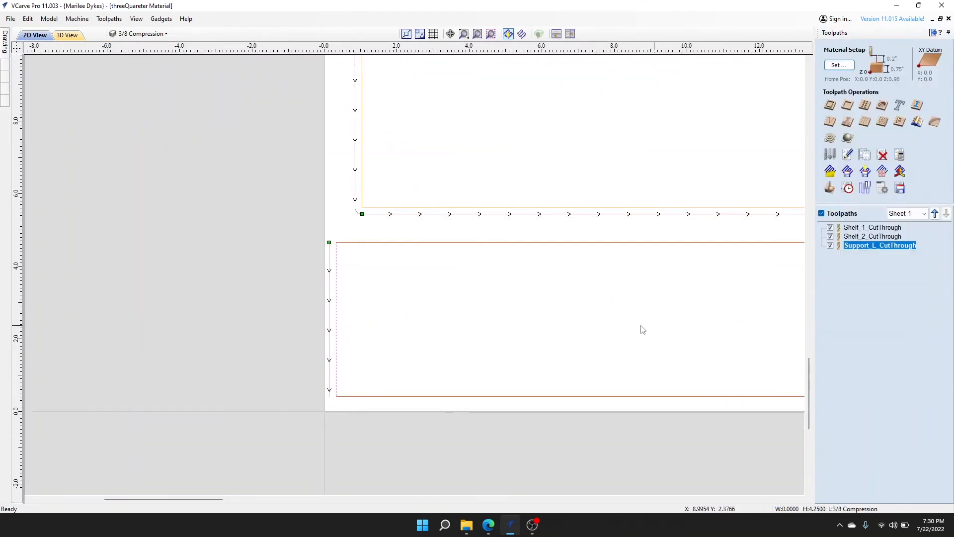
Step: Start a profile toolpath on the support strip's right end line, cutting Inside / Left in a single pass
{"action": "scroll", "coordinate": [638, 327], "scroll_direction": "right", "scroll_amount": 10}
{"action": "scroll", "coordinate": [602, 343], "scroll_direction": "right", "scroll_amount": 10}
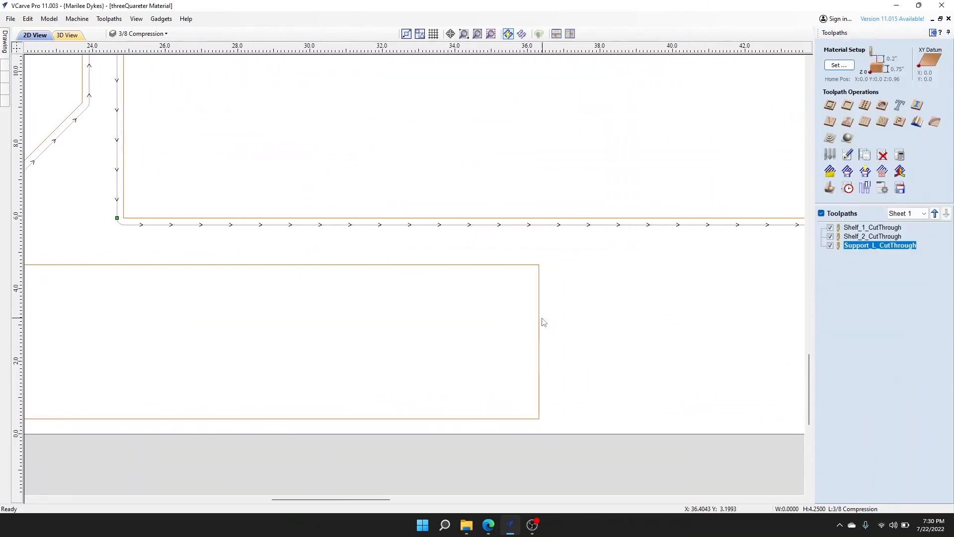
{"action": "left_click", "coordinate": [830, 105]}
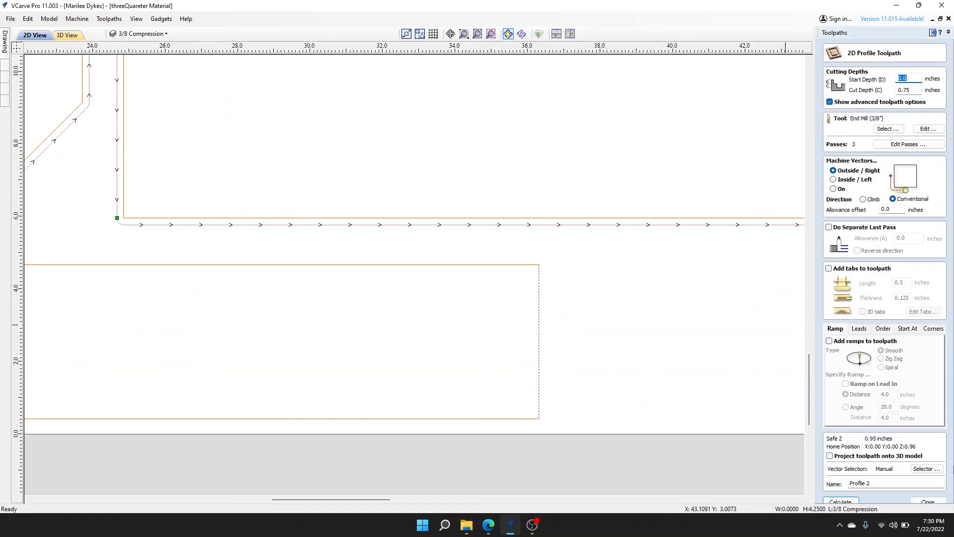
{"action": "left_click", "coordinate": [834, 180]}
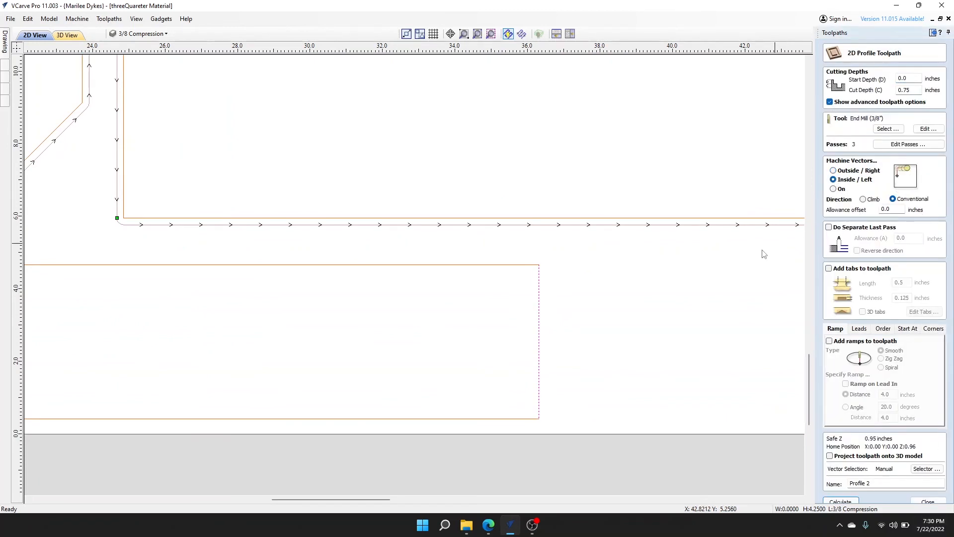
{"action": "left_click", "coordinate": [882, 145]}
{"action": "double_click", "coordinate": [480, 370]}
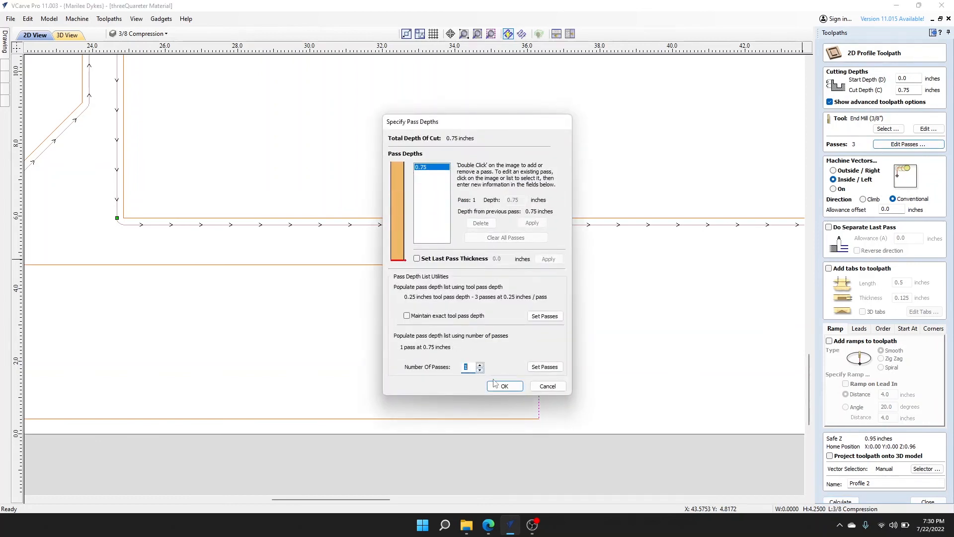
{"action": "left_click", "coordinate": [499, 386]}
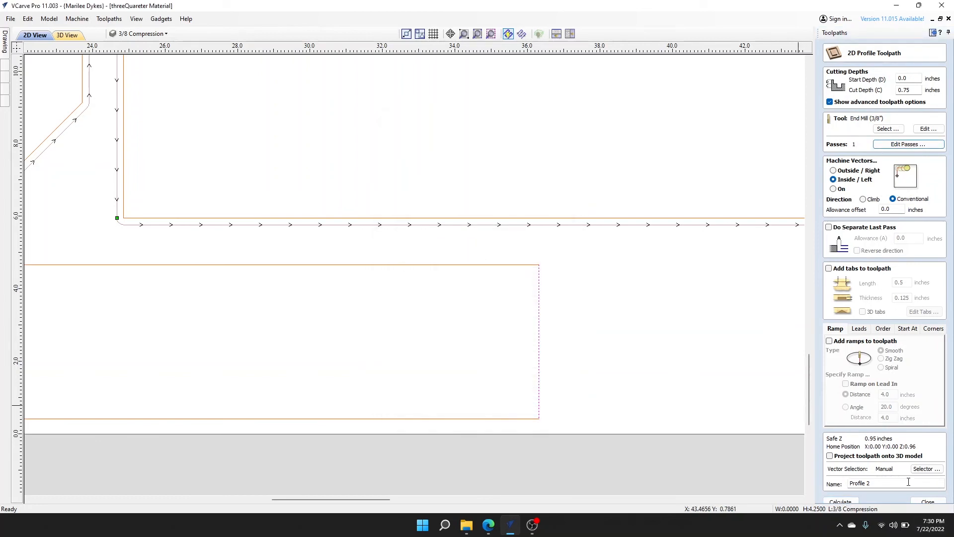
Step: Name the toolpath Support_R_CutThrough, calculate it, inspect its path in the 2D drawing and close the preview
{"action": "triple_click", "coordinate": [908, 482]}
{"action": "type", "text": "Support_R_CutThrough"}
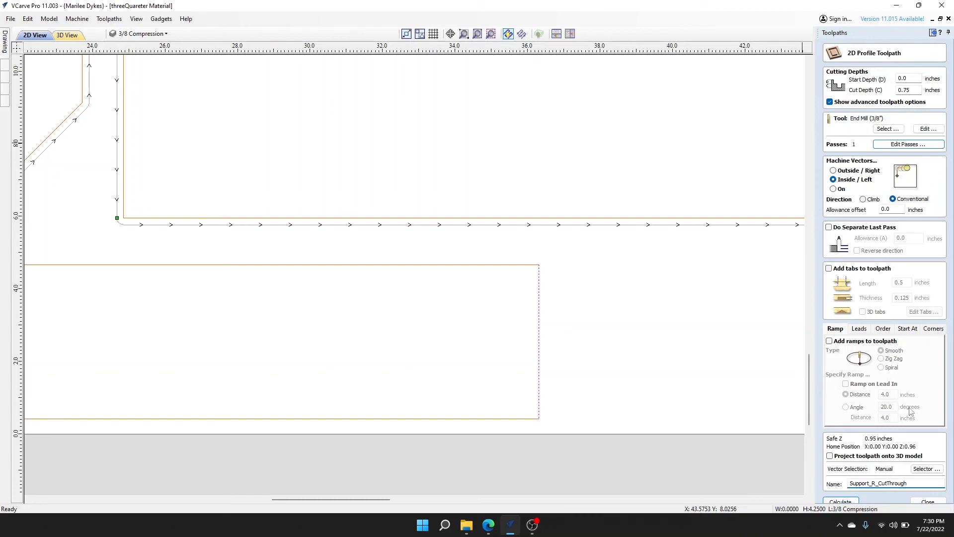
{"action": "left_click", "coordinate": [848, 502]}
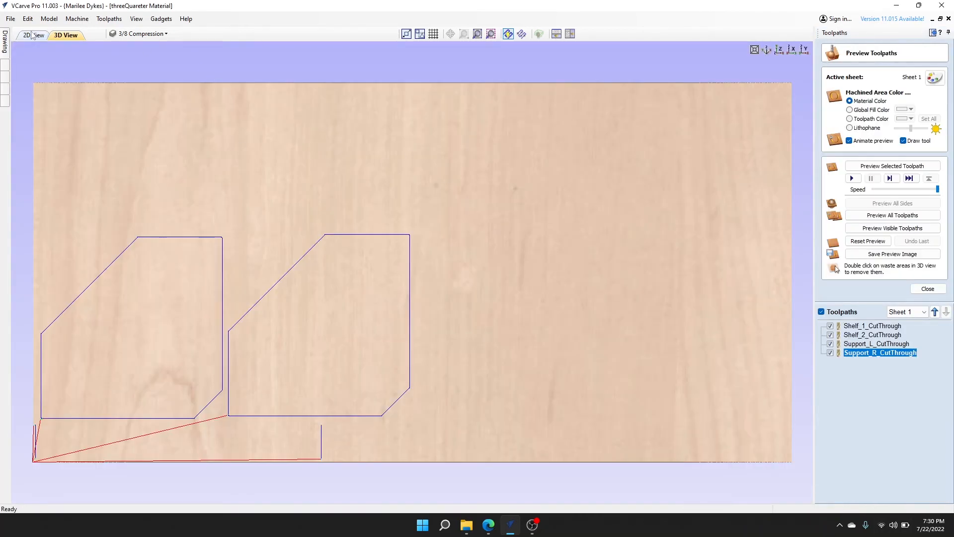
{"action": "left_click", "coordinate": [31, 34]}
{"action": "scroll", "coordinate": [471, 387], "scroll_direction": "down", "scroll_amount": 2}
{"action": "scroll", "coordinate": [471, 387], "scroll_direction": "up", "scroll_amount": 3}
{"action": "scroll", "coordinate": [437, 389], "scroll_direction": "down", "scroll_amount": 2}
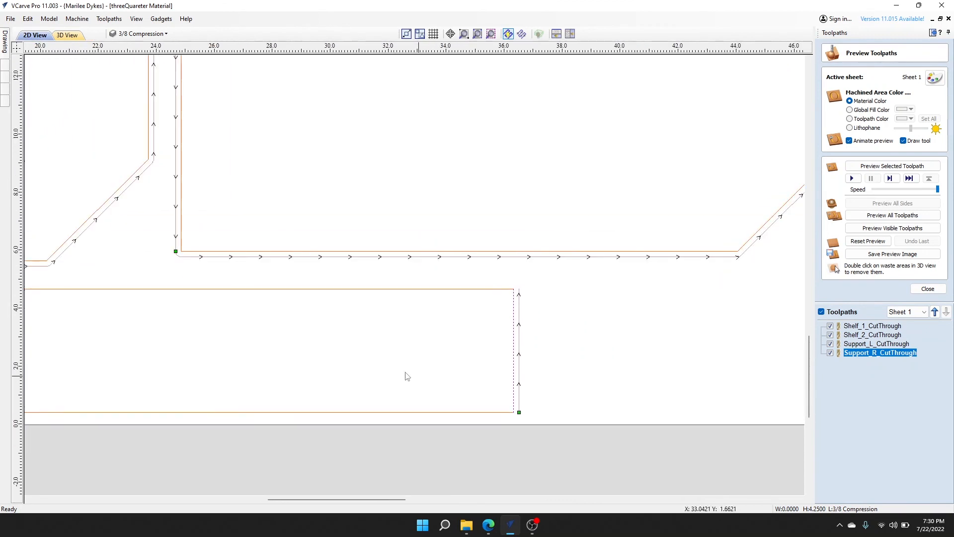
{"action": "scroll", "coordinate": [688, 356], "scroll_direction": "down", "scroll_amount": 3}
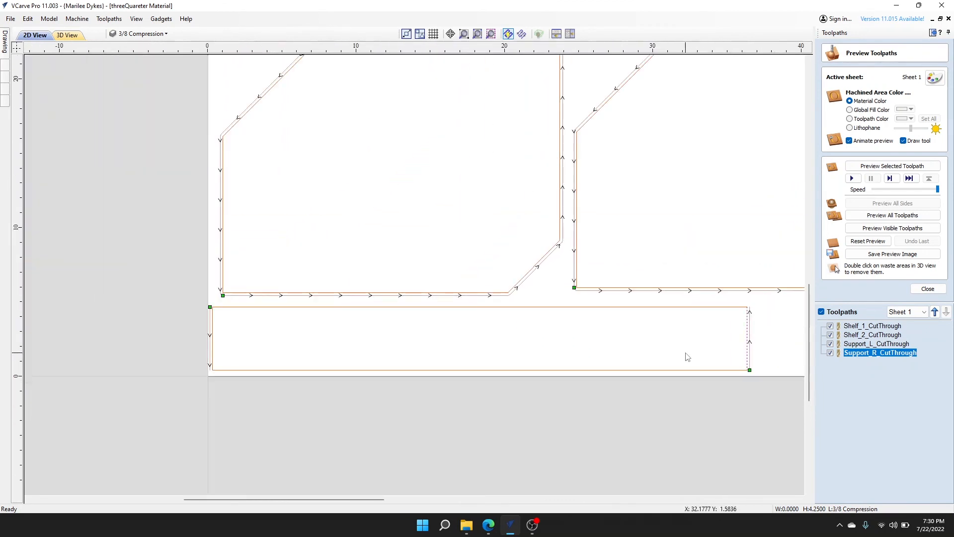
{"action": "scroll", "coordinate": [686, 355], "scroll_direction": "up", "scroll_amount": 1}
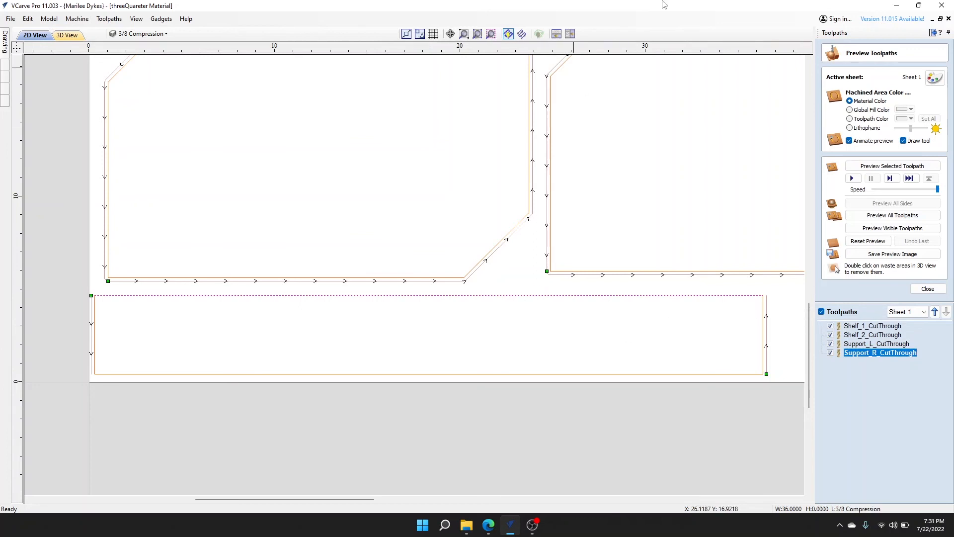
{"action": "left_click", "coordinate": [928, 289]}
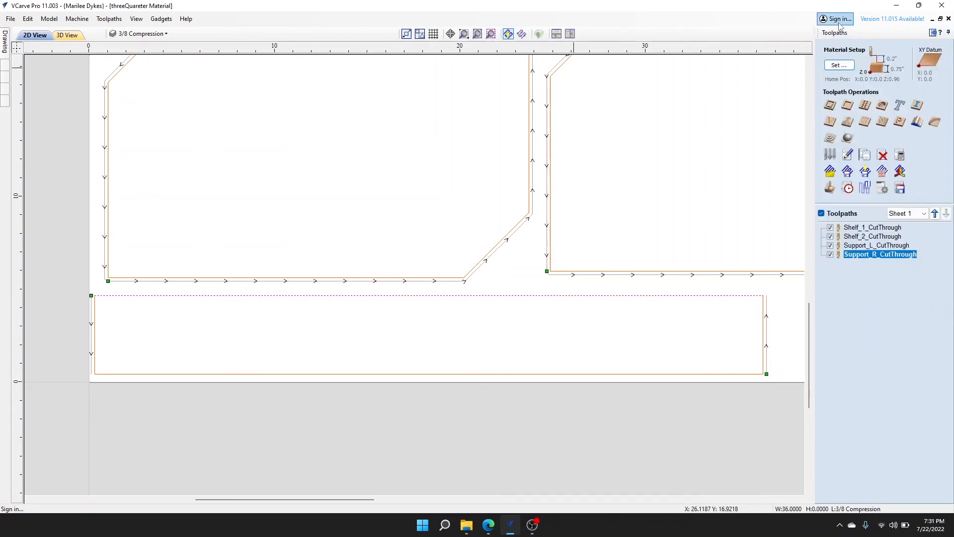
Step: Start a profile toolpath on the support strip's upper long edge using the V-Bit (90.0° - 2 1/4") with one flute
{"action": "left_click", "coordinate": [828, 112]}
{"action": "left_click", "coordinate": [887, 129]}
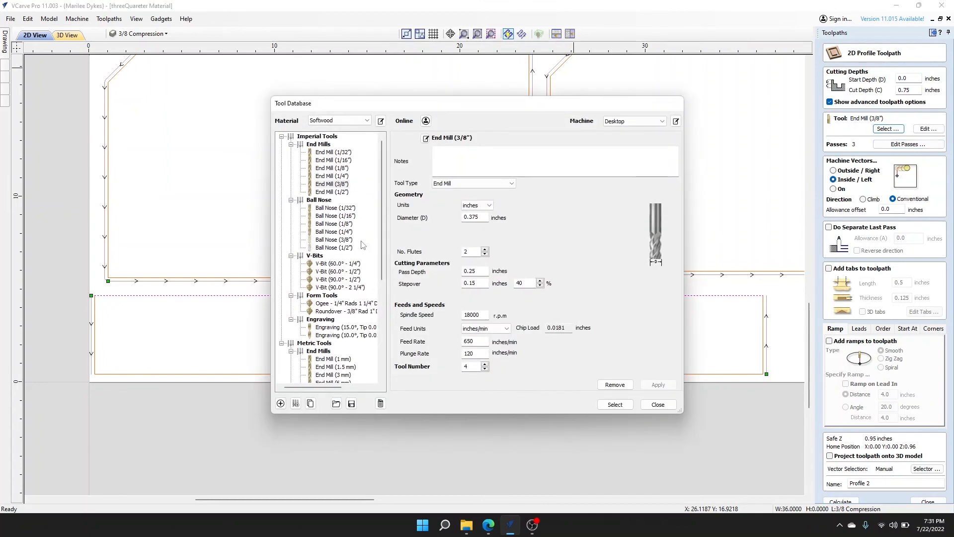
{"action": "left_click", "coordinate": [340, 287]}
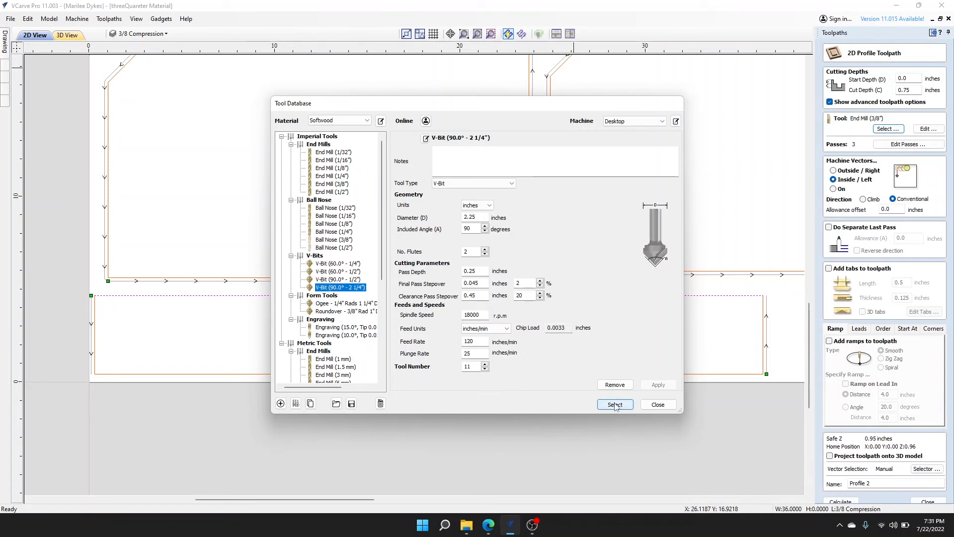
{"action": "left_click", "coordinate": [485, 254]}
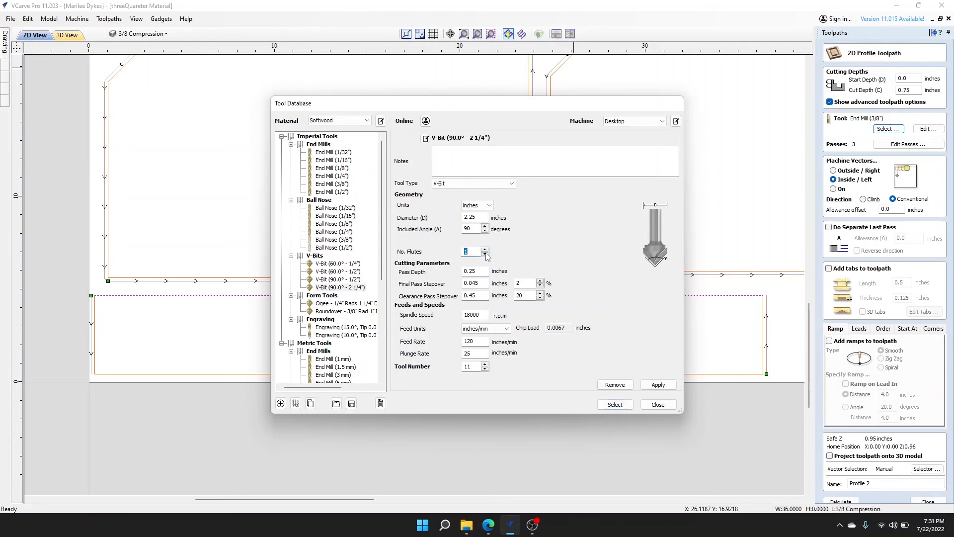
{"action": "left_click", "coordinate": [615, 404]}
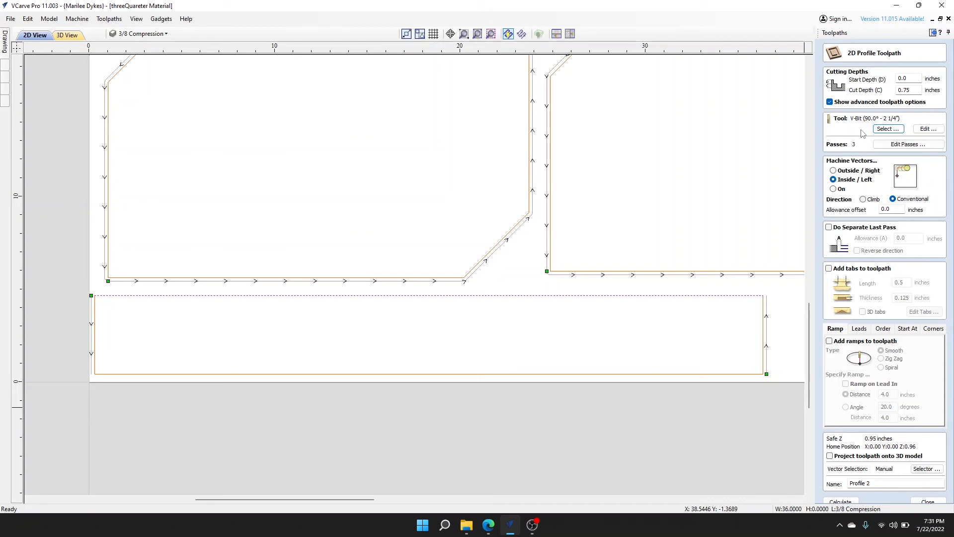
Step: Set the cut to run on the vector, name the toolpath Support_Miter_1 and calculate it
{"action": "left_click", "coordinate": [834, 191]}
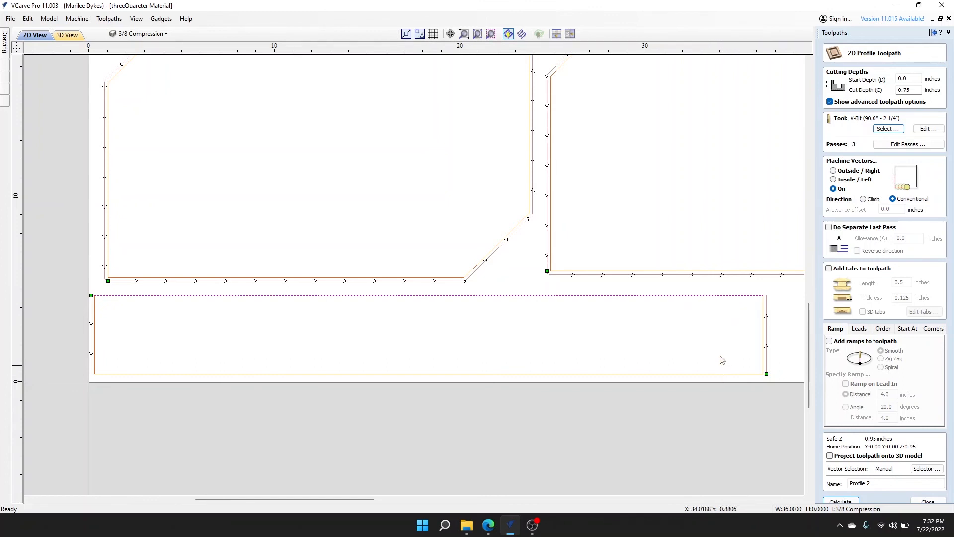
{"action": "left_click_drag", "start_coordinate": [878, 480], "coordinate": [839, 485]}
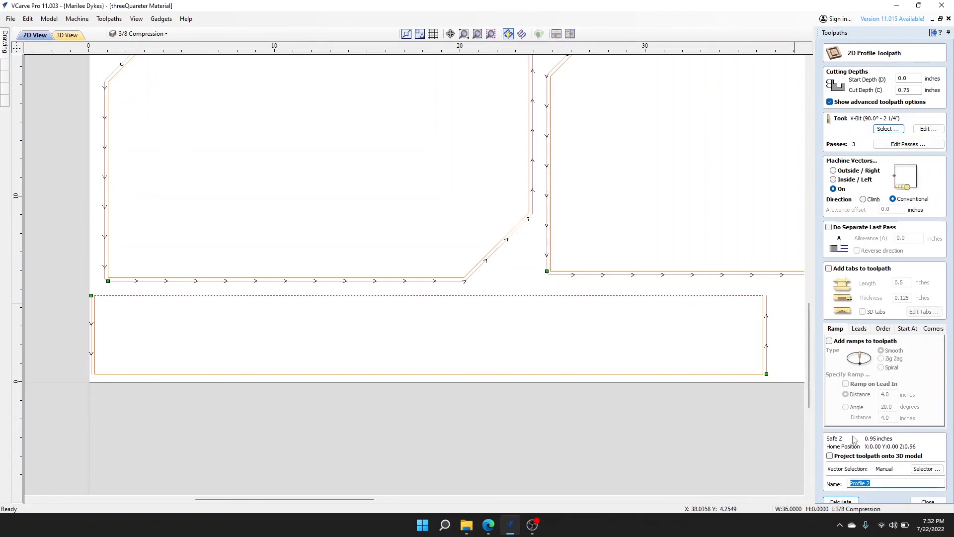
{"action": "type", "text": "Support_Miter_1"}
{"action": "left_click", "coordinate": [834, 499]}
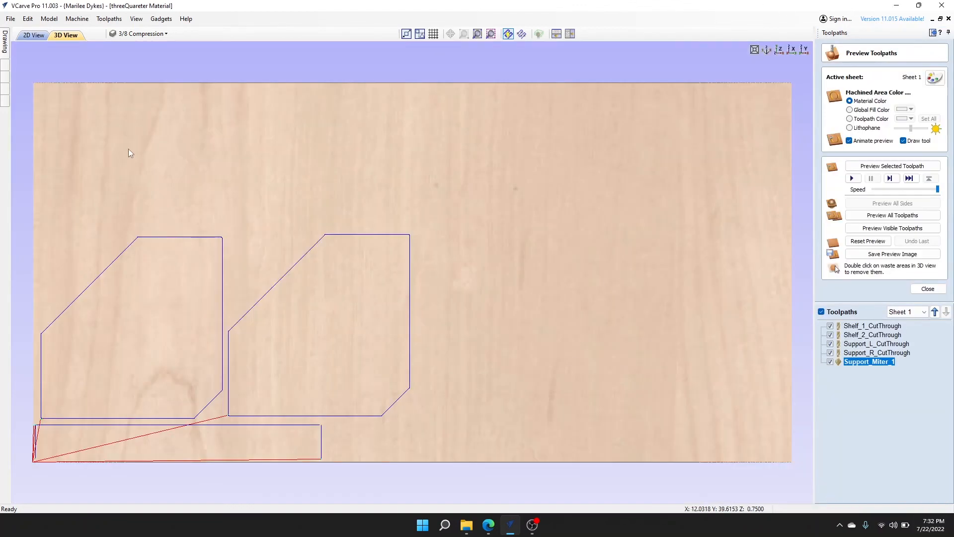
Step: Calculate an on-the-vector V-Bit (90.0° - 2 1/4") profile toolpath named Support_Miter_2 on the support strip's lower long edge
{"action": "left_click", "coordinate": [27, 37]}
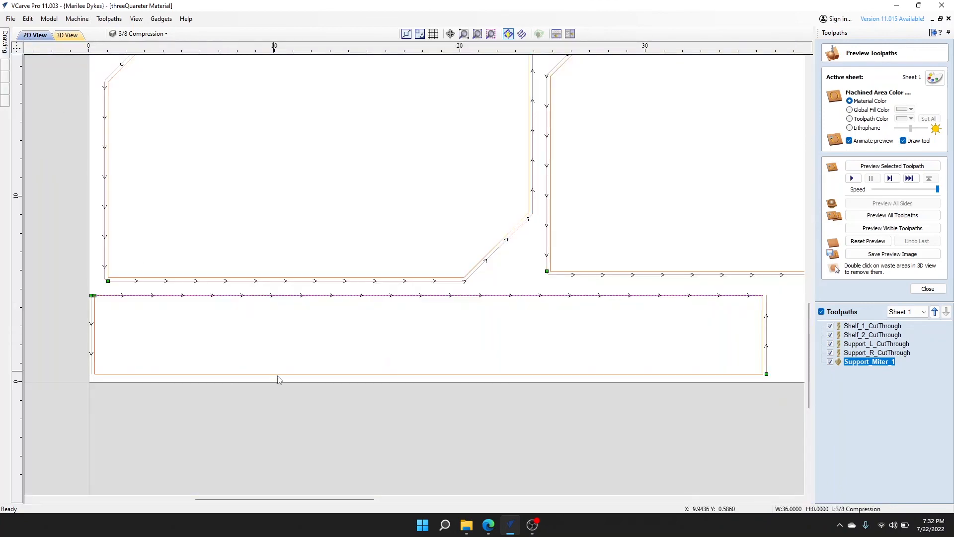
{"action": "left_click", "coordinate": [928, 289]}
{"action": "left_click", "coordinate": [829, 104]}
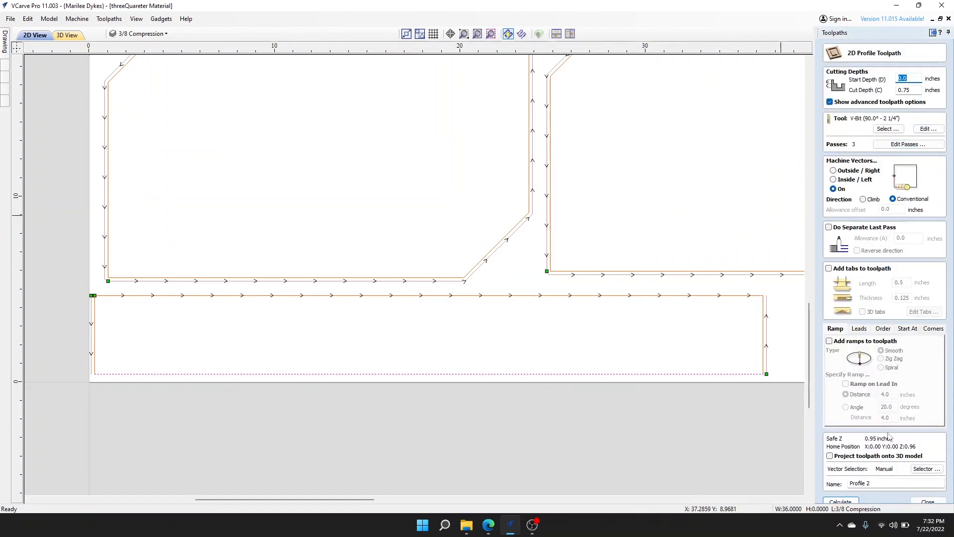
{"action": "triple_click", "coordinate": [875, 481]}
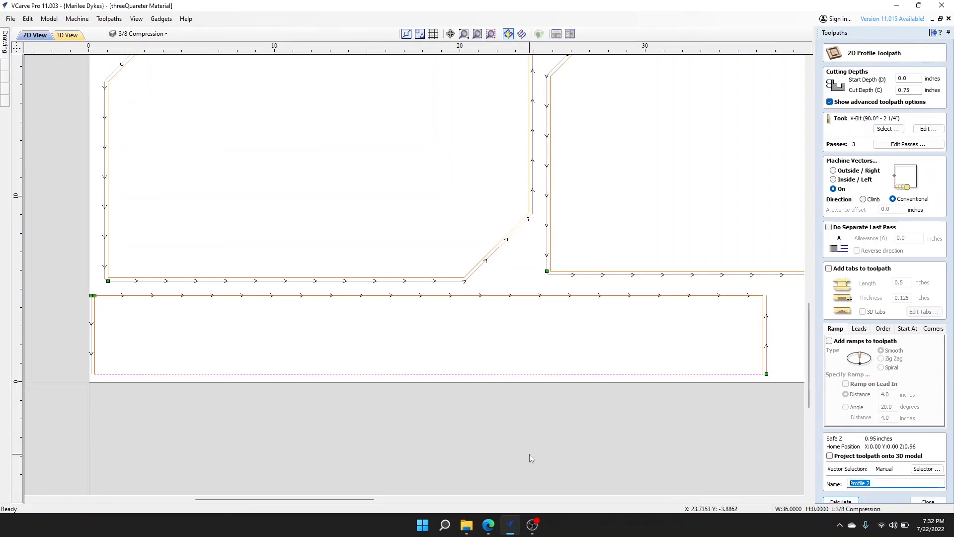
{"action": "type", "text": "Support_Miter_2"}
{"action": "left_click", "coordinate": [853, 503]}
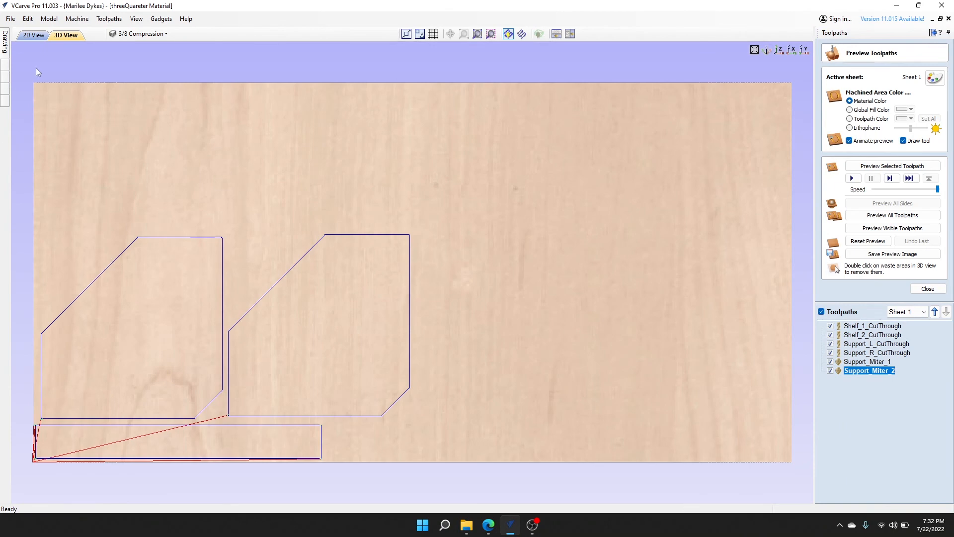
Step: Select the L-shaped separation line enclosing the two shelves and support strip in the 2D drawing, and close the toolpath preview
{"action": "left_click", "coordinate": [43, 39]}
{"action": "scroll", "coordinate": [538, 323], "scroll_direction": "up", "scroll_amount": 5}
{"action": "scroll", "coordinate": [679, 356], "scroll_direction": "down", "scroll_amount": 3}
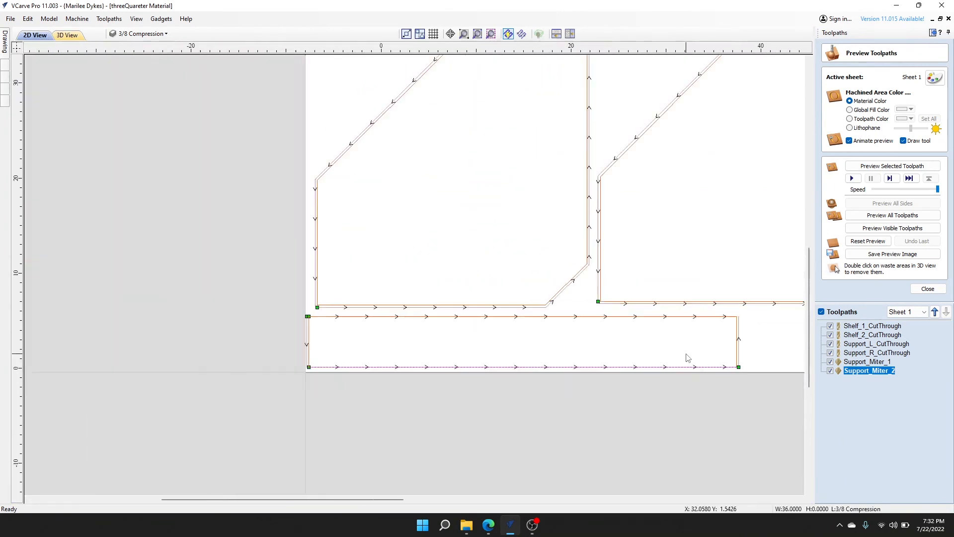
{"action": "scroll", "coordinate": [683, 319], "scroll_direction": "down", "scroll_amount": 1}
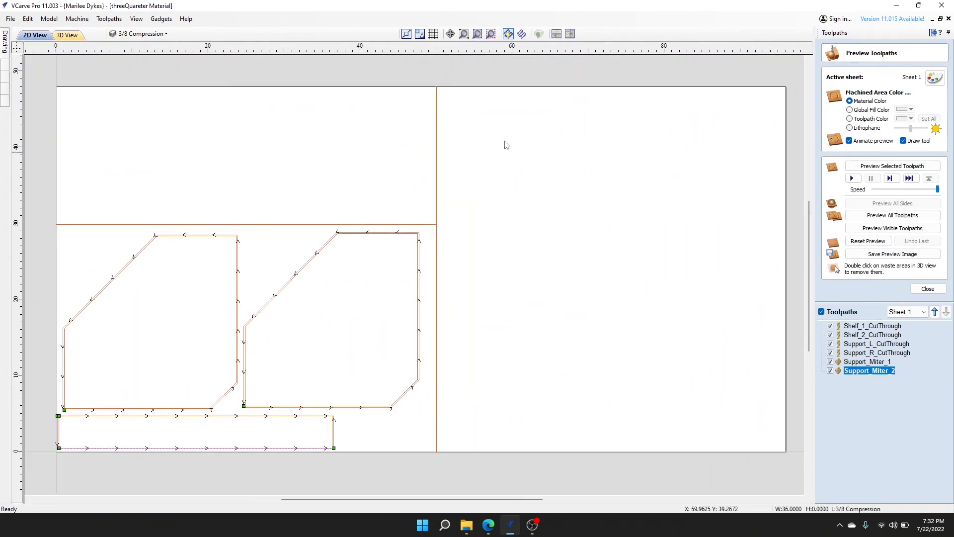
{"action": "right_click", "coordinate": [437, 159]}
{"action": "left_click", "coordinate": [436, 156]}
{"action": "left_click", "coordinate": [436, 256]}
{"action": "middle_click_drag", "start_coordinate": [494, 268], "coordinate": [581, 252]}
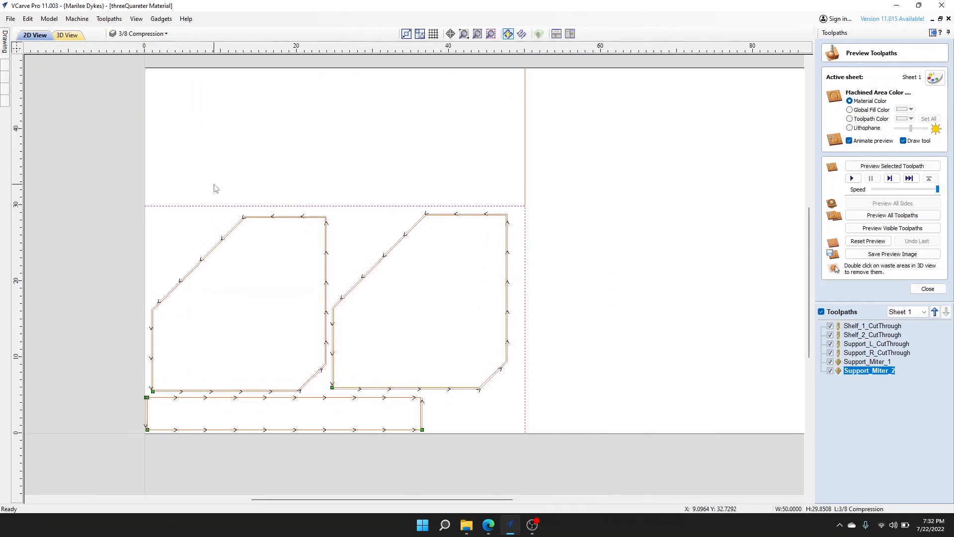
{"action": "left_click", "coordinate": [525, 146]}
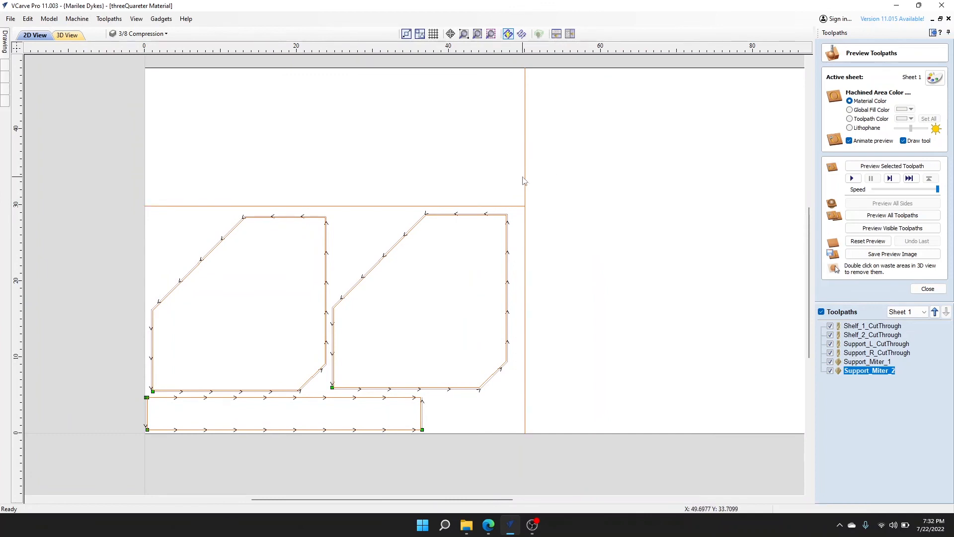
{"action": "left_click", "coordinate": [421, 206]}
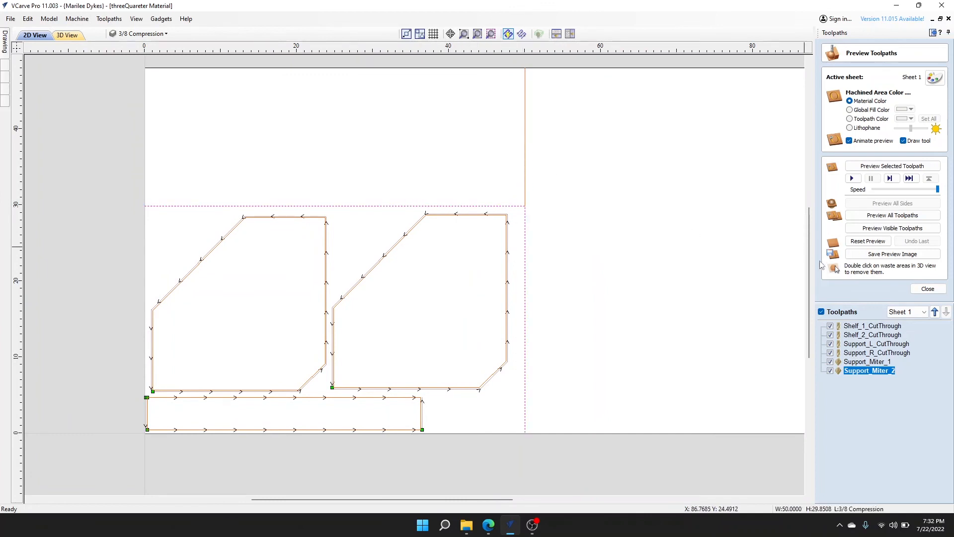
{"action": "left_click", "coordinate": [927, 289]}
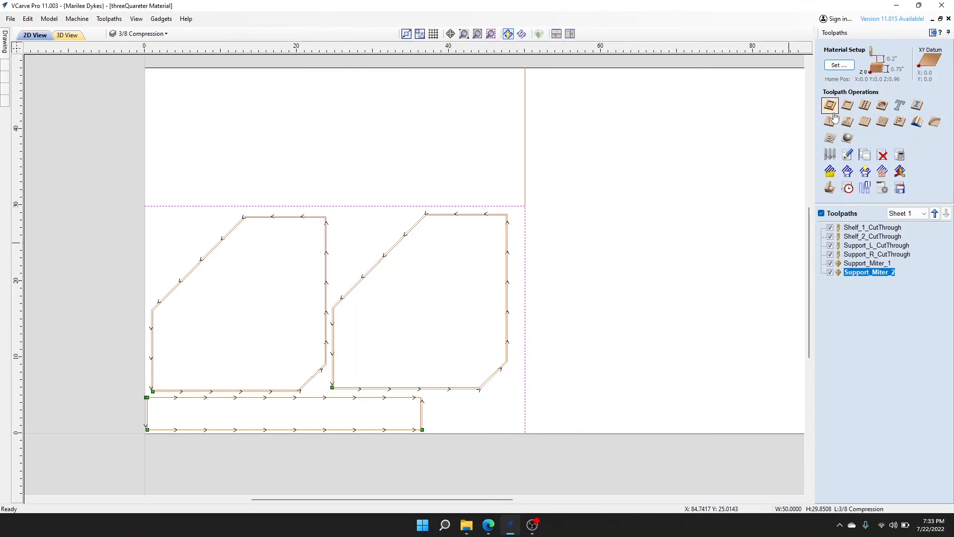
Step: Start a profile toolpath on the L-shaped separation line using the End Mill (3/8")
{"action": "left_click", "coordinate": [832, 115]}
{"action": "left_click", "coordinate": [888, 129]}
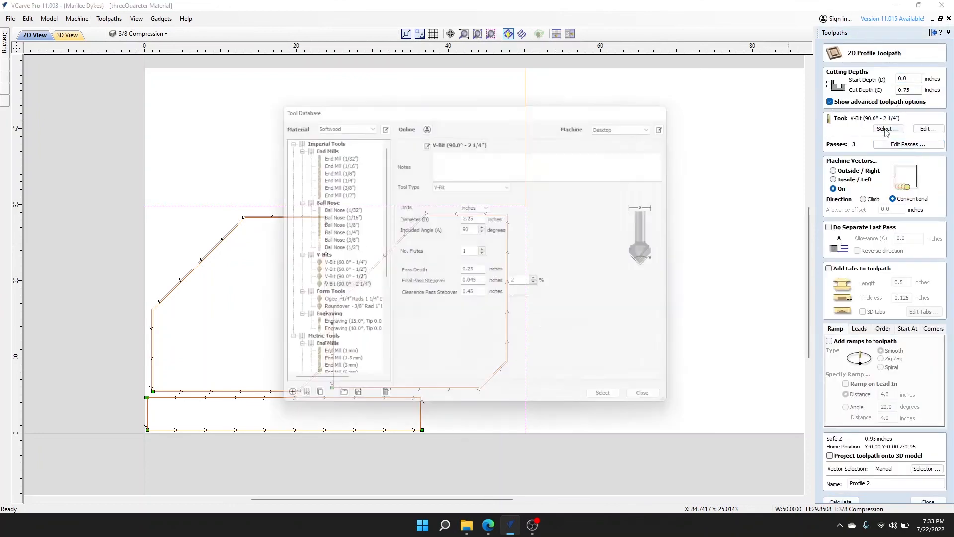
{"action": "left_click", "coordinate": [335, 184]}
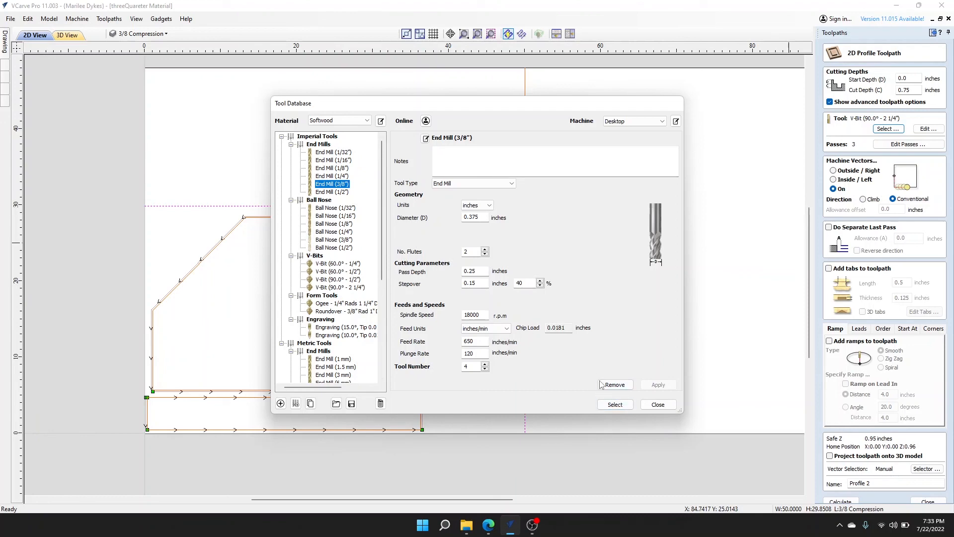
{"action": "left_click", "coordinate": [614, 404]}
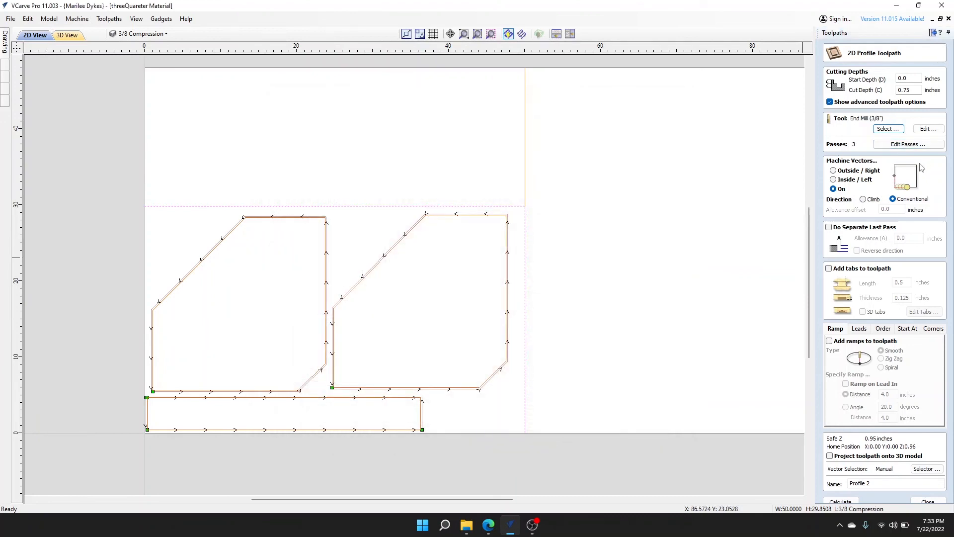
Step: Set the L-shaped separation cut to a single pass, calculate it and return to the 2D drawing with the preview closed
{"action": "left_click", "coordinate": [898, 145]}
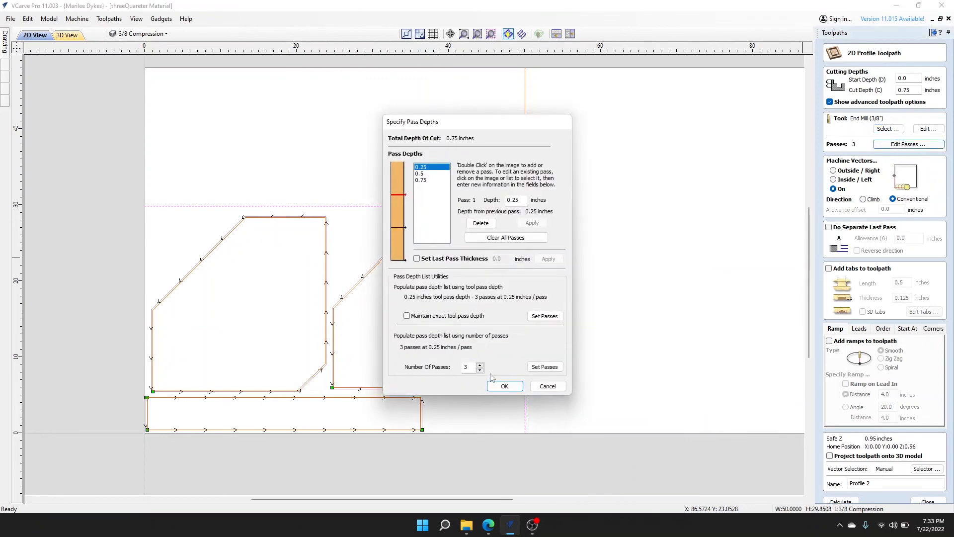
{"action": "left_click", "coordinate": [480, 370]}
{"action": "left_click", "coordinate": [480, 370]}
{"action": "left_click", "coordinate": [505, 386]}
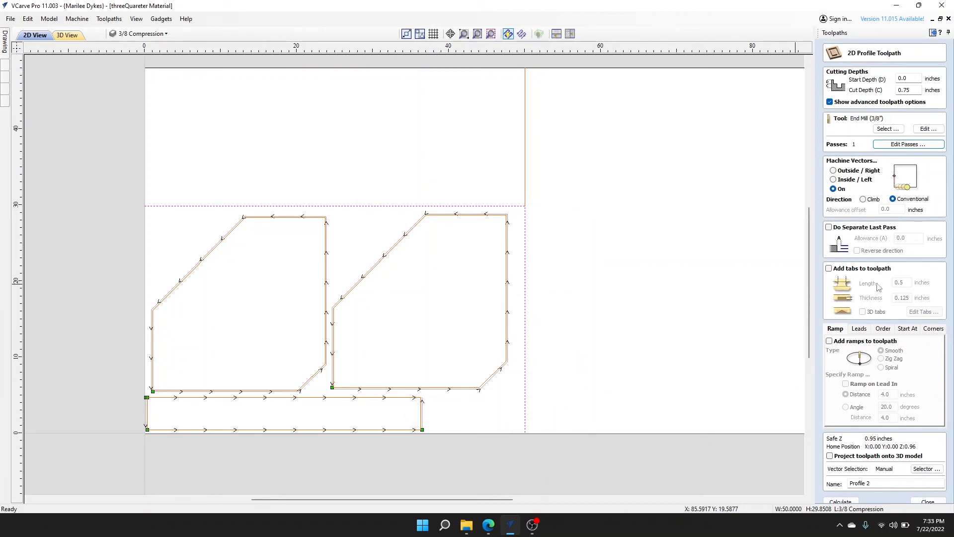
{"action": "left_click", "coordinate": [844, 502]}
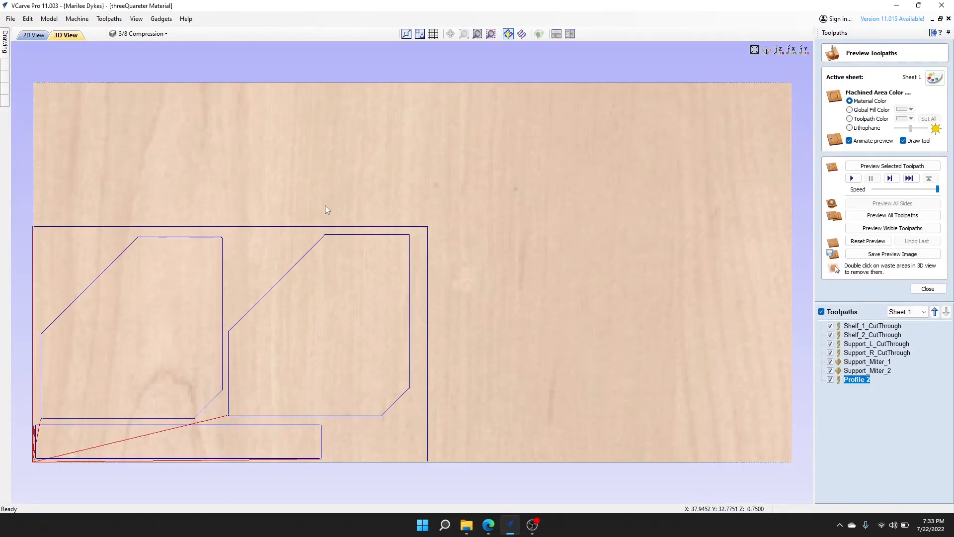
{"action": "left_click", "coordinate": [38, 35]}
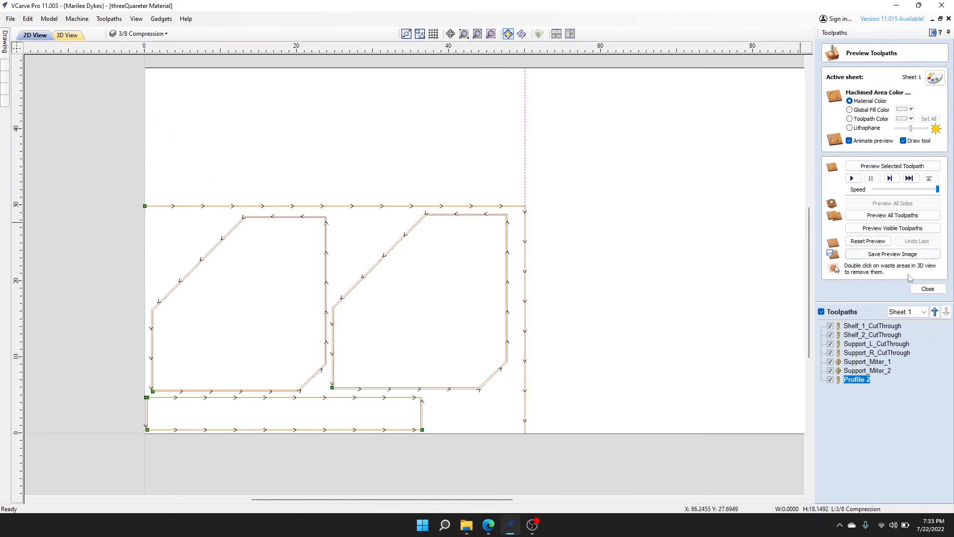
{"action": "left_click", "coordinate": [927, 288]}
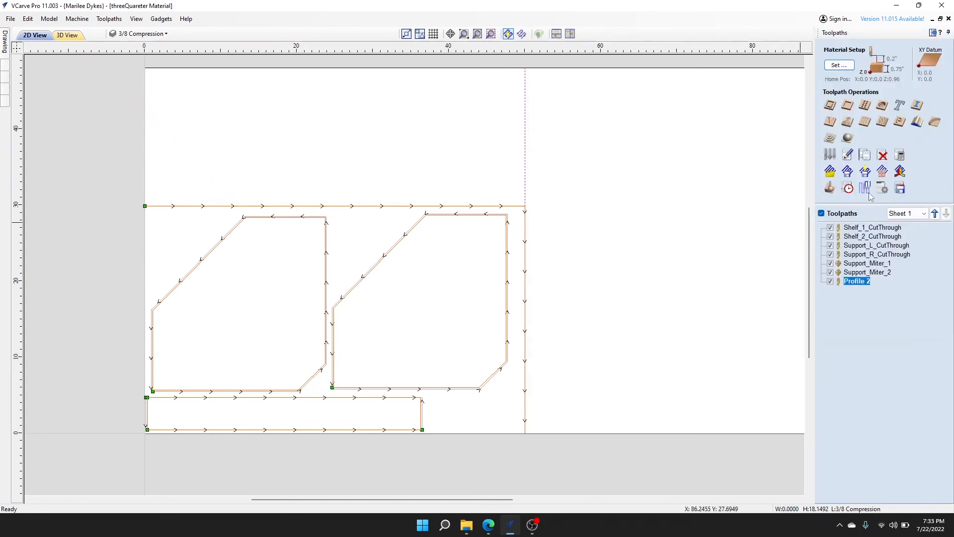
Step: Calculate a single-pass profile toolpath on the vertical line above the L-shaped separation line, using the End Mill (3/8") on the vector
{"action": "left_click", "coordinate": [831, 114]}
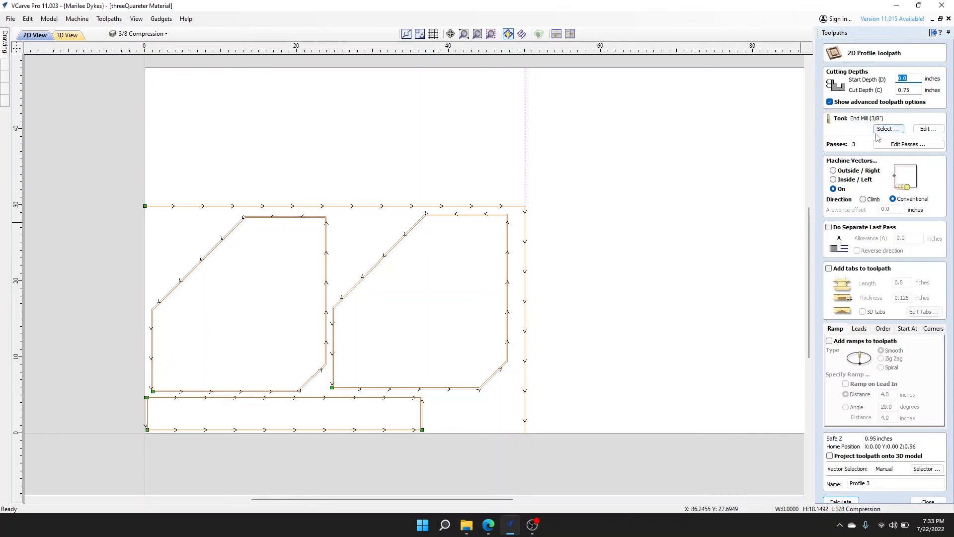
{"action": "left_click", "coordinate": [910, 144]}
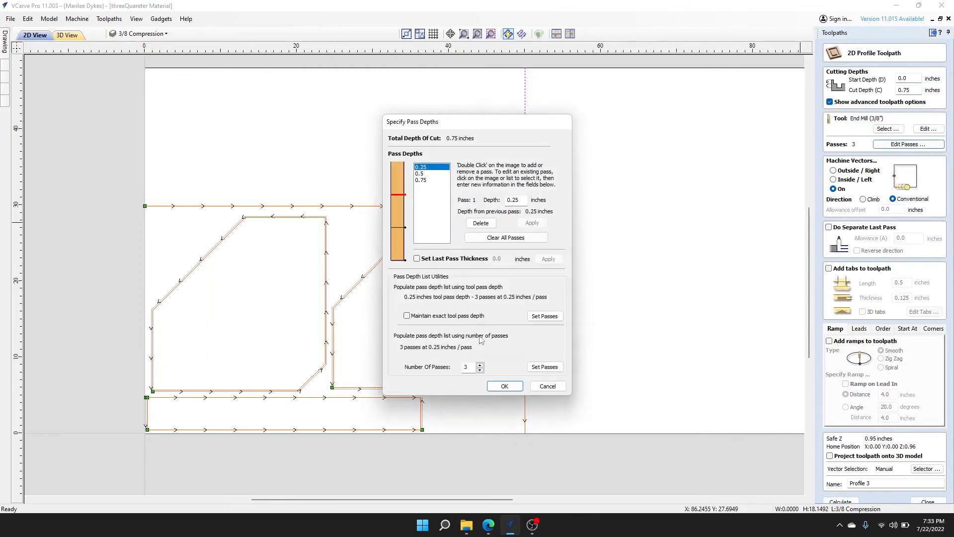
{"action": "left_click", "coordinate": [480, 369]}
{"action": "left_click", "coordinate": [480, 369]}
{"action": "left_click", "coordinate": [505, 386]}
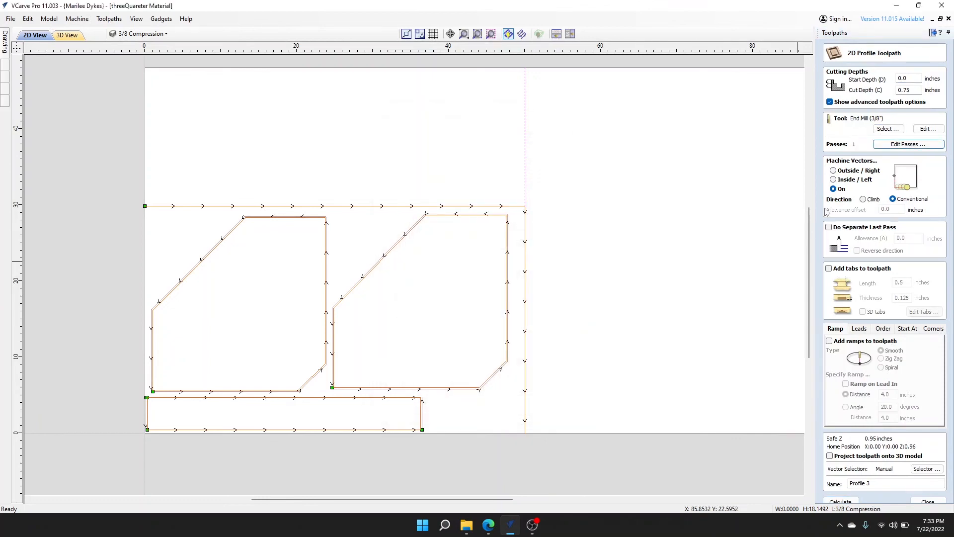
{"action": "left_click", "coordinate": [851, 502]}
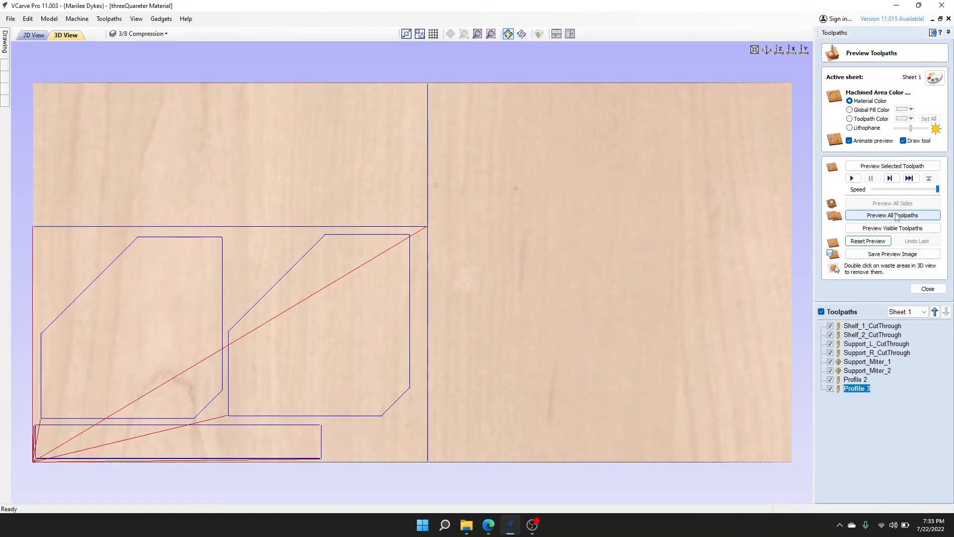
Step: Preview all toolpaths in 3D and remove the two large waste pieces above and beside the parts
{"action": "left_click", "coordinate": [884, 219]}
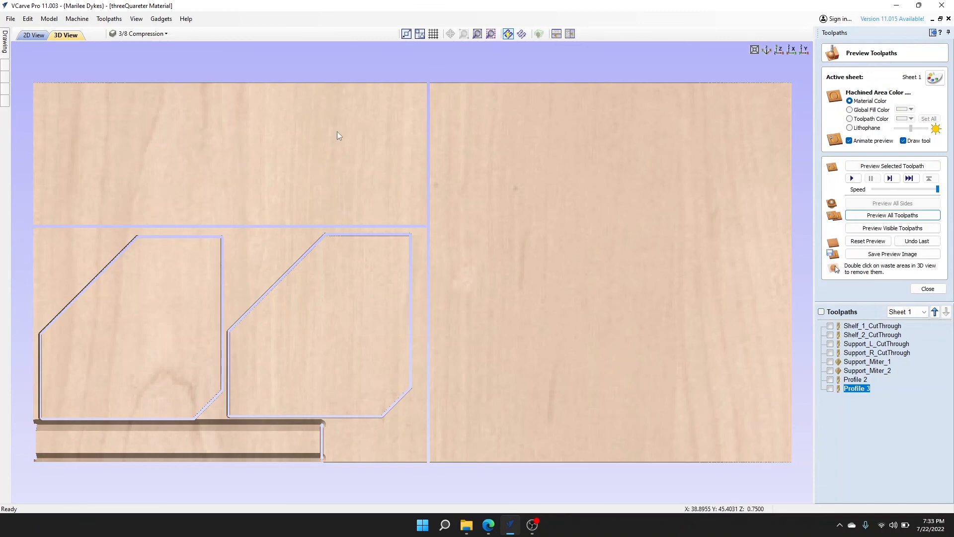
{"action": "double_click", "coordinate": [324, 154]}
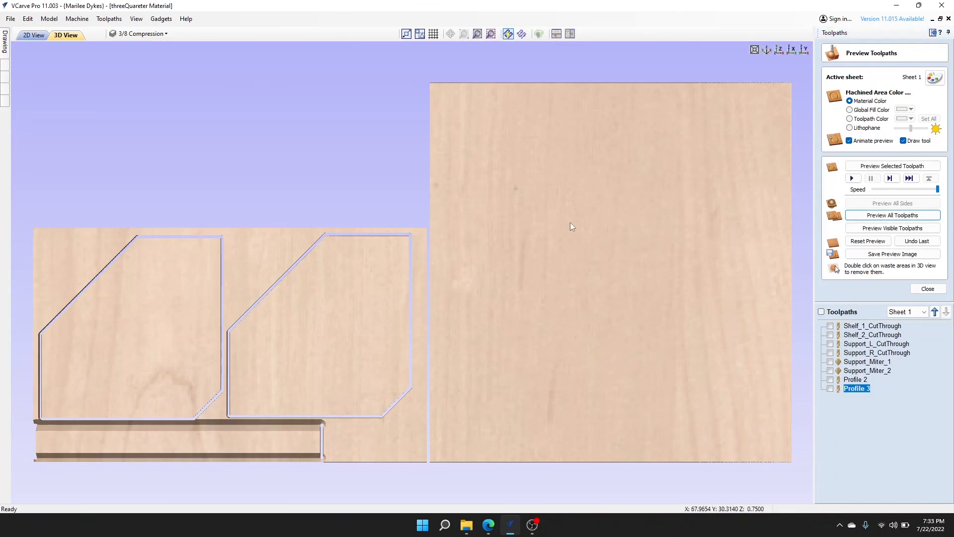
{"action": "double_click", "coordinate": [570, 222]}
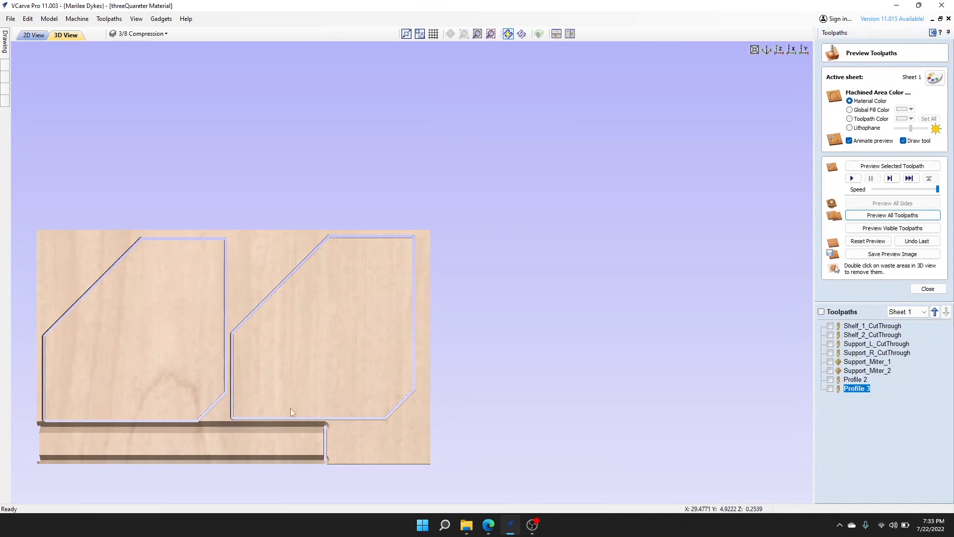
Step: Examine the simulated miter grooves, the support strip's end cuts and the two shelf cutouts from several angles
{"action": "middle_click_drag", "start_coordinate": [291, 408], "coordinate": [457, 228]}
{"action": "scroll", "coordinate": [380, 249], "scroll_direction": "up", "scroll_amount": 3}
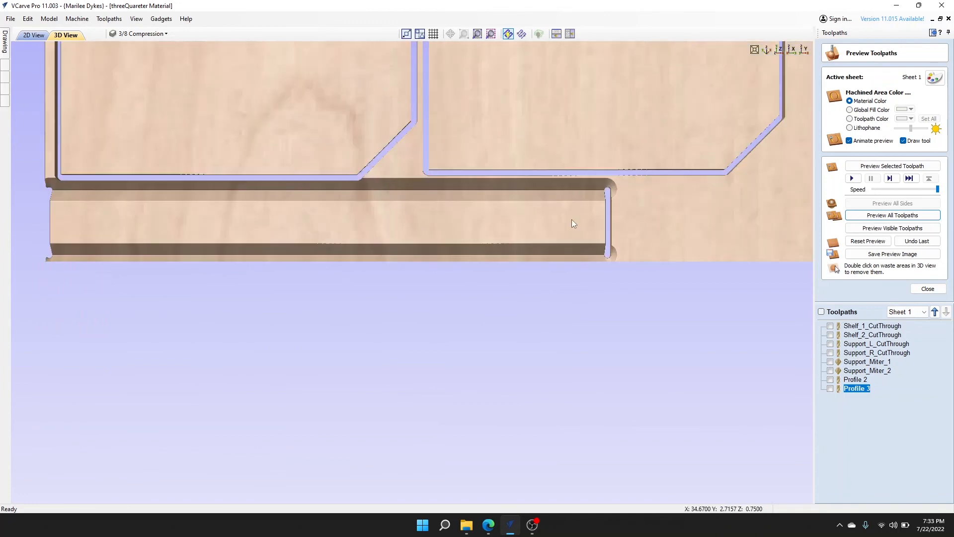
{"action": "left_click_drag", "start_coordinate": [571, 223], "coordinate": [430, 152]}
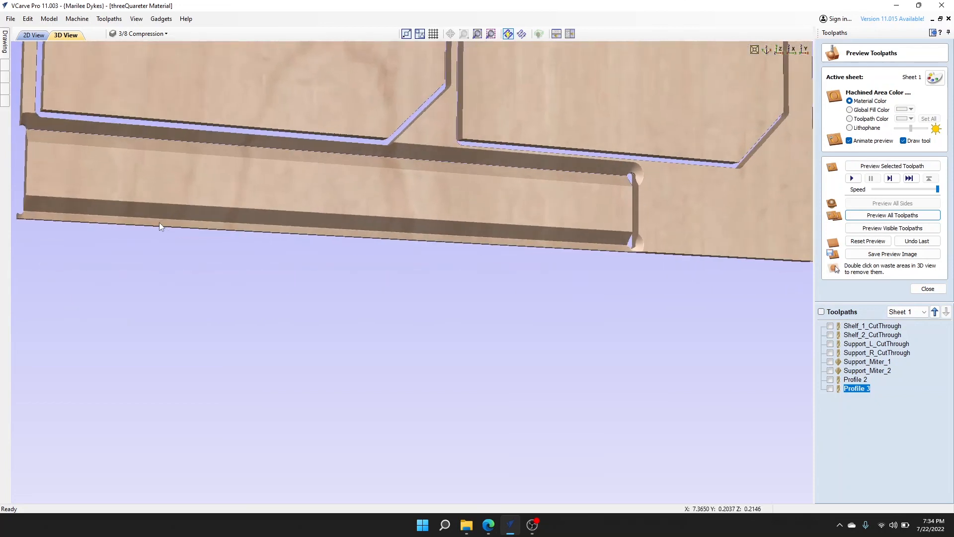
{"action": "left_click_drag", "start_coordinate": [538, 237], "coordinate": [406, 225]}
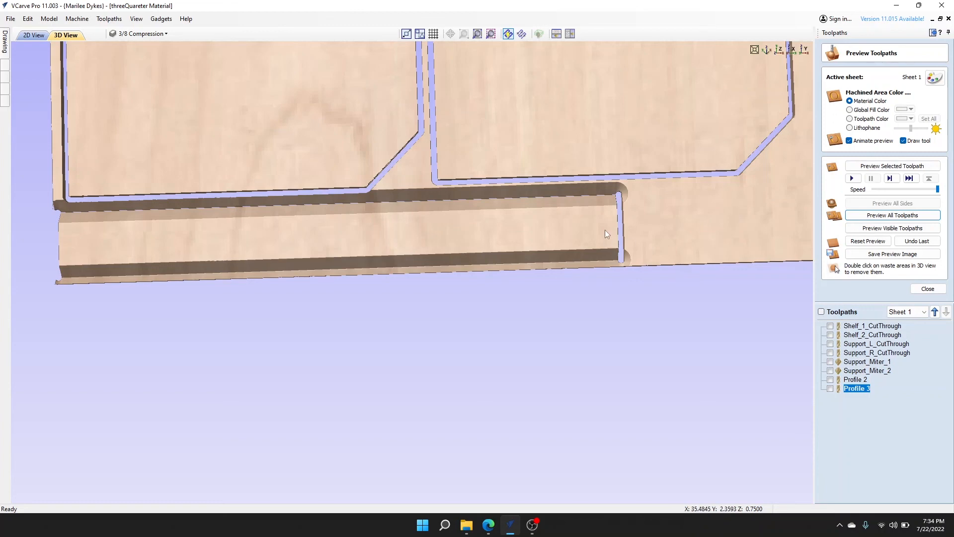
{"action": "scroll", "coordinate": [608, 225], "scroll_direction": "up", "scroll_amount": 2}
{"action": "scroll", "coordinate": [609, 223], "scroll_direction": "down", "scroll_amount": 4}
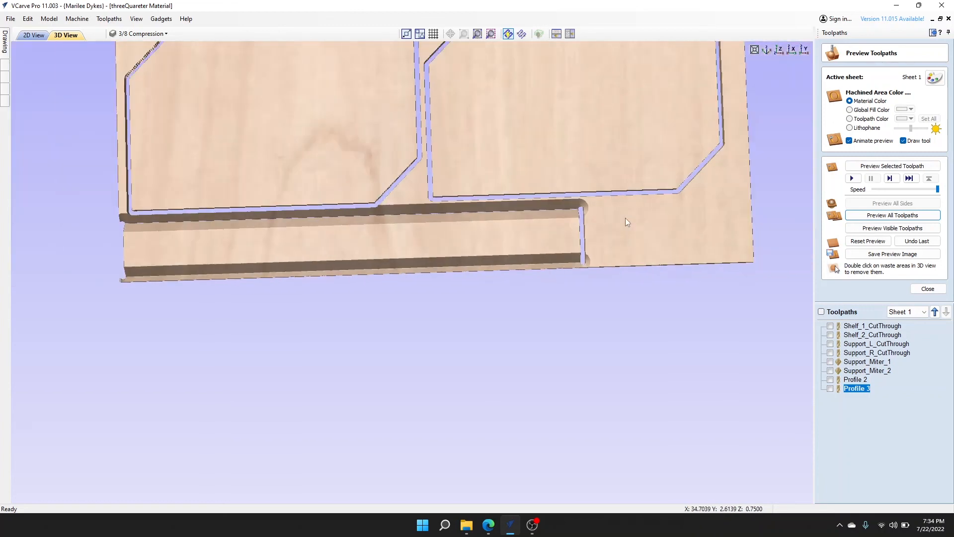
{"action": "scroll", "coordinate": [625, 218], "scroll_direction": "down", "scroll_amount": 3}
{"action": "middle_click_drag", "start_coordinate": [574, 157], "coordinate": [591, 250]}
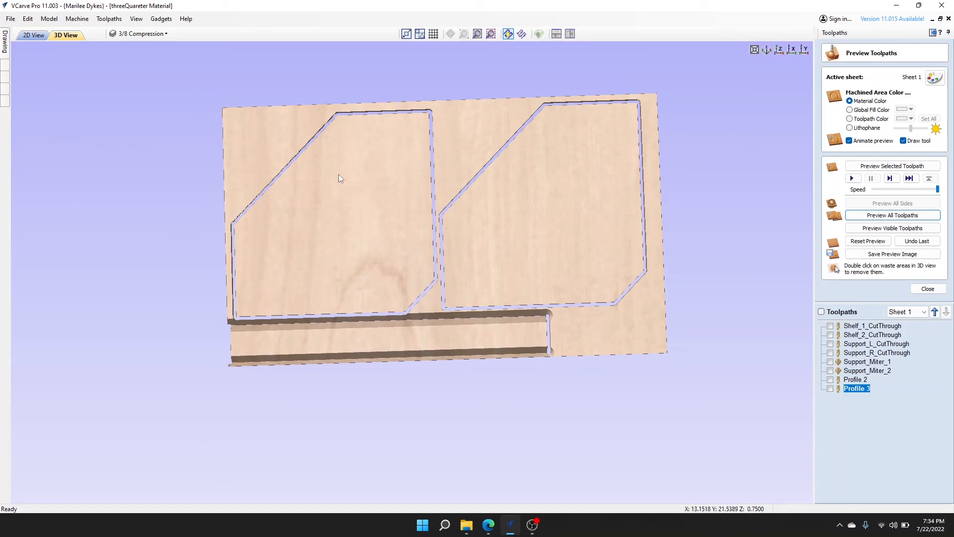
{"action": "scroll", "coordinate": [468, 325], "scroll_direction": "down", "scroll_amount": 4}
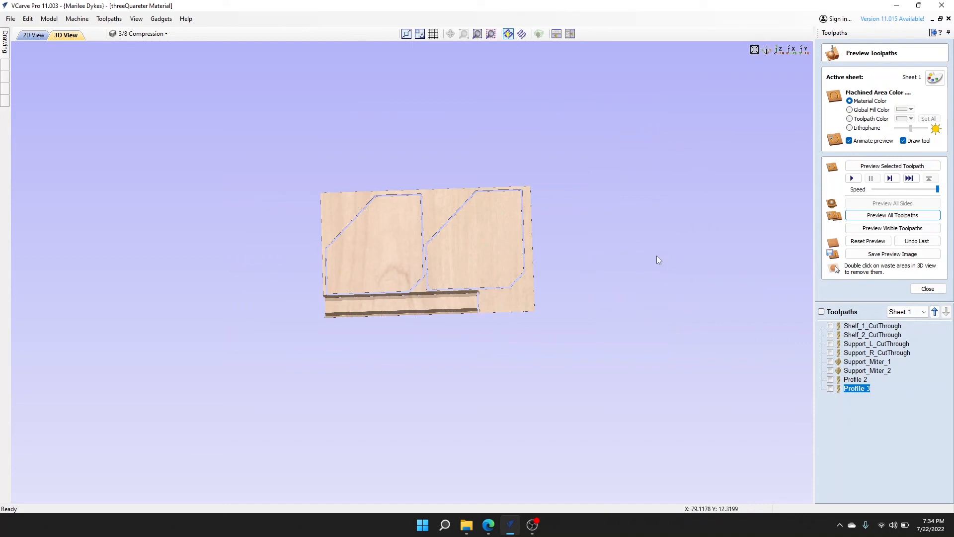
Step: Close the preview and set up toolpath saving as visible toolpaths to one file, with all Sheet 1 toolpaths included
{"action": "left_click", "coordinate": [37, 38]}
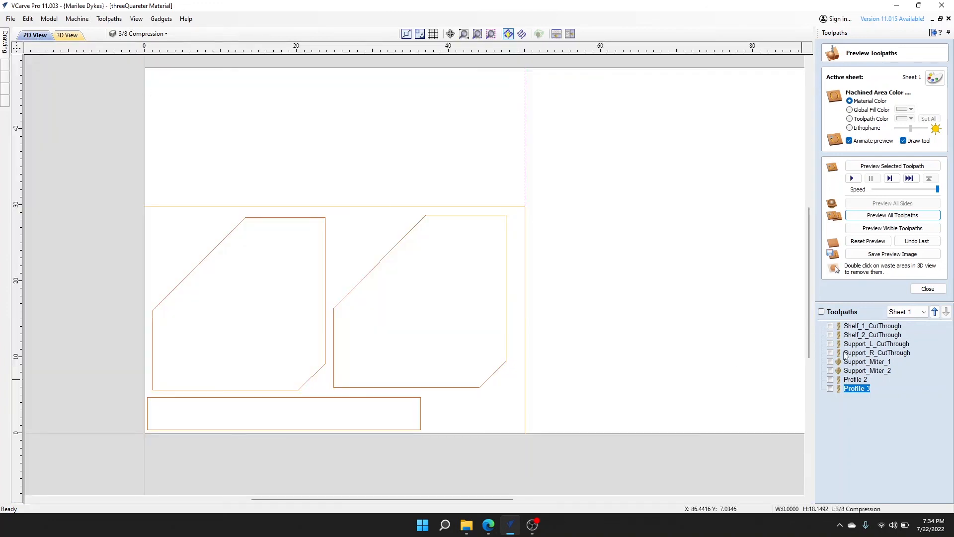
{"action": "left_click", "coordinate": [928, 289]}
{"action": "left_click", "coordinate": [899, 191]}
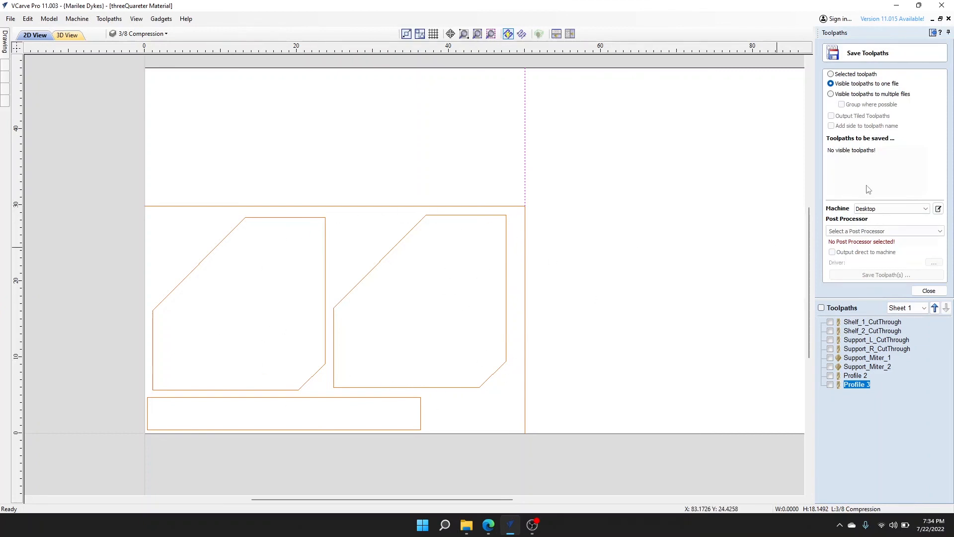
{"action": "left_click", "coordinate": [831, 74]}
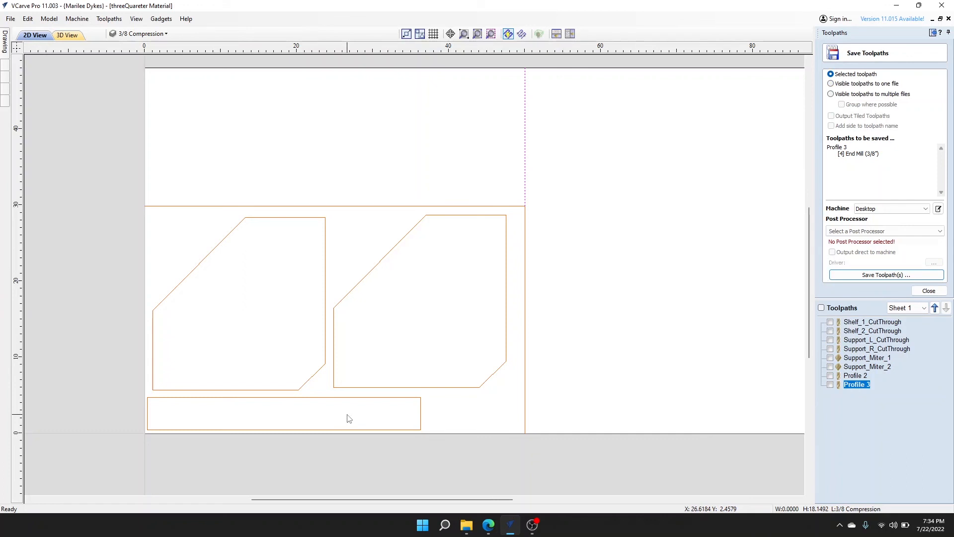
{"action": "left_click", "coordinate": [830, 84]}
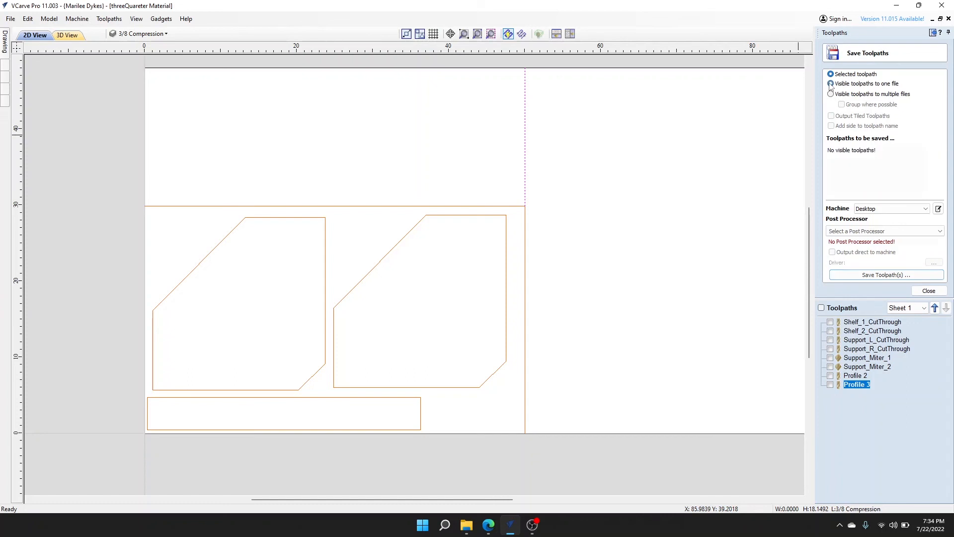
{"action": "left_click", "coordinate": [822, 308]}
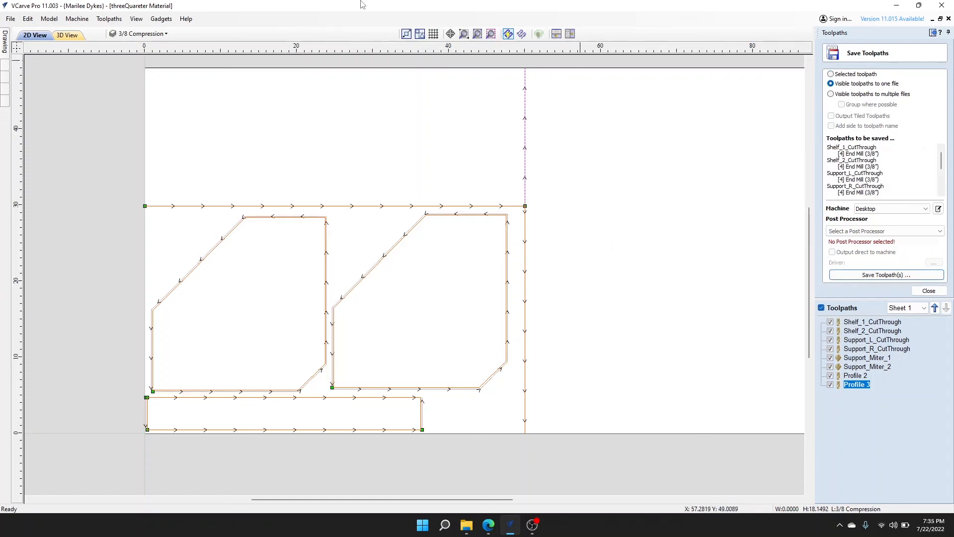